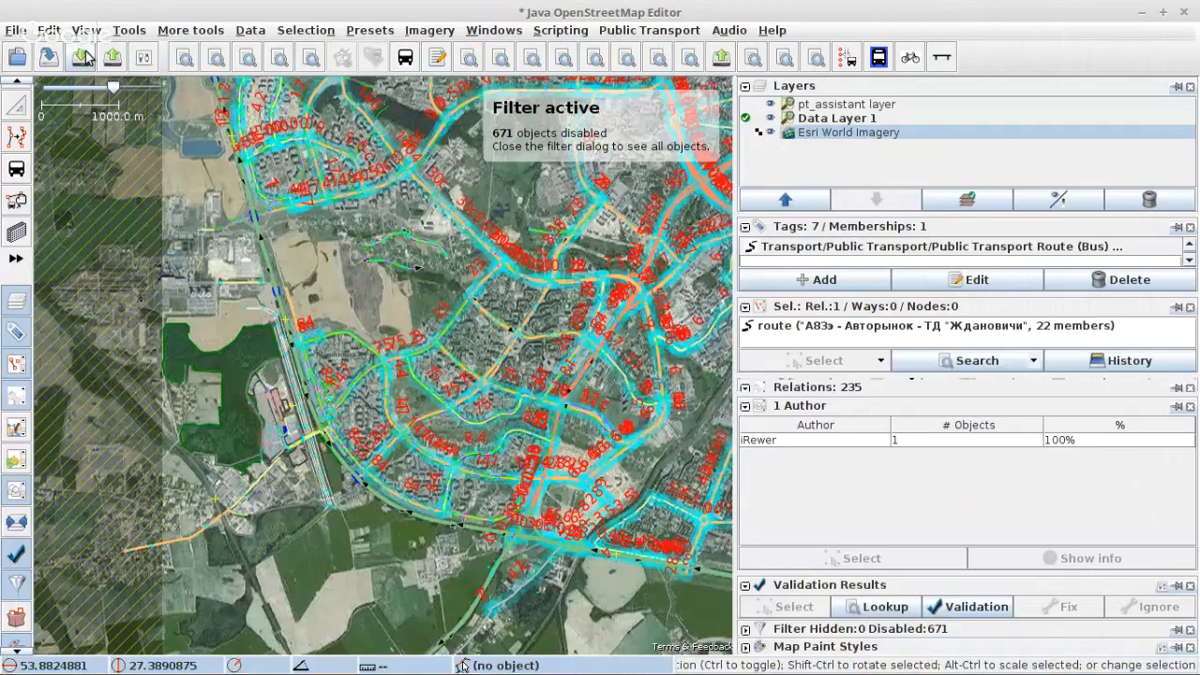
Step: Open the Overpass API download options and review the query for bus stops, platforms and bus route relations
left_click(83, 57)
left_click(543, 187)
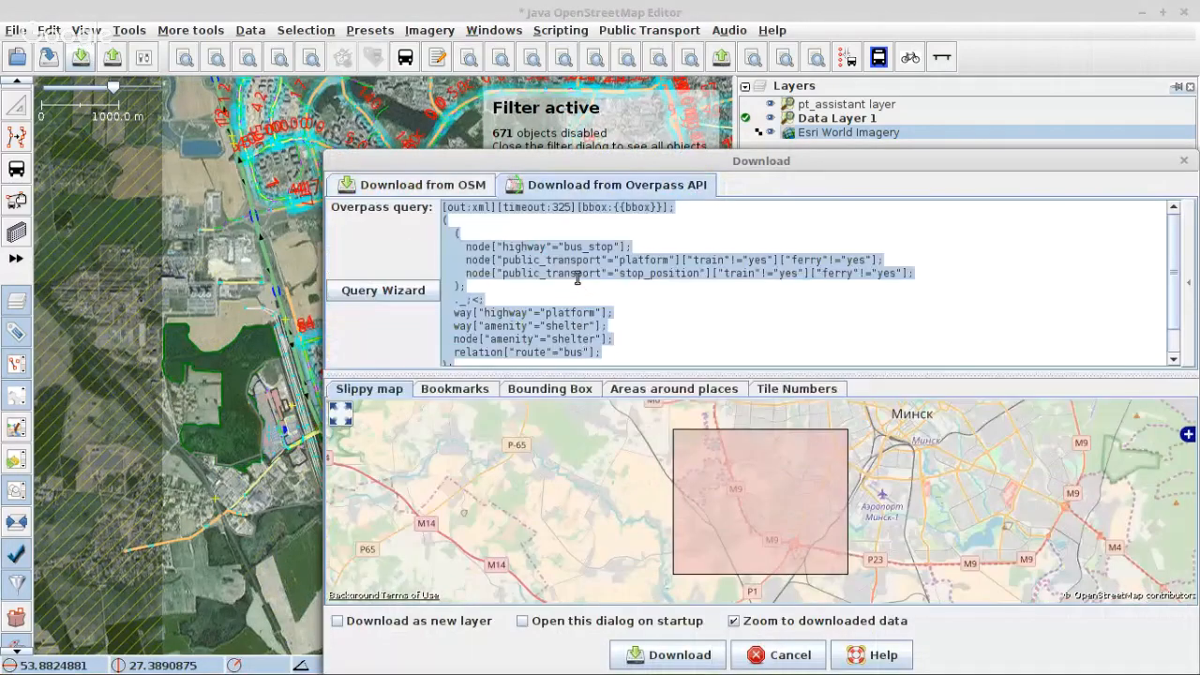
scroll(585, 274, "down", 1)
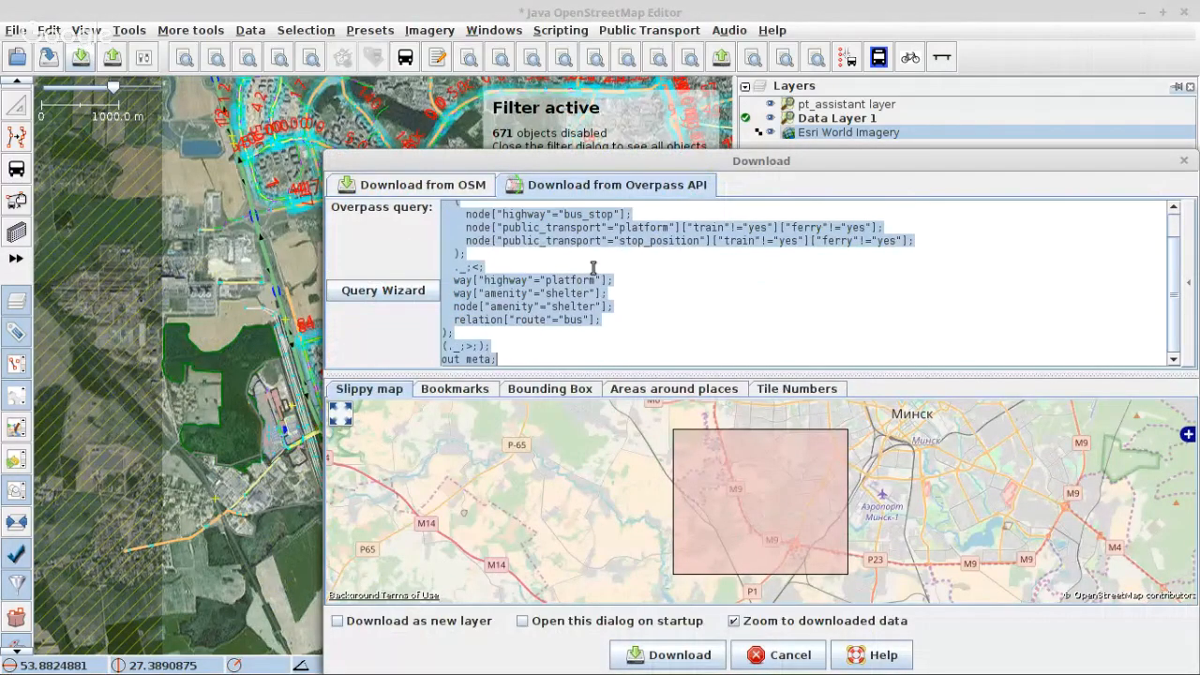
Step: Switch to the PT Assistant wiki page in Firefox and select the whole Overpass query, from "[out:xml]" through "out meta;"
mouse_move(282, 667)
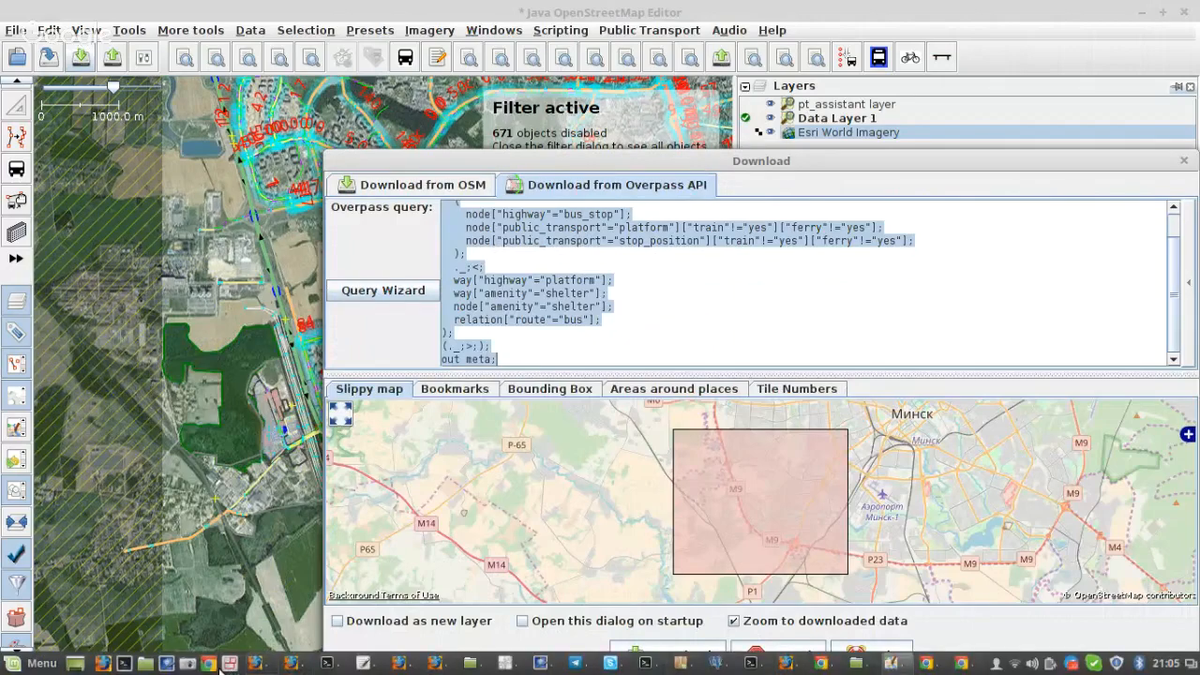
left_click(293, 664)
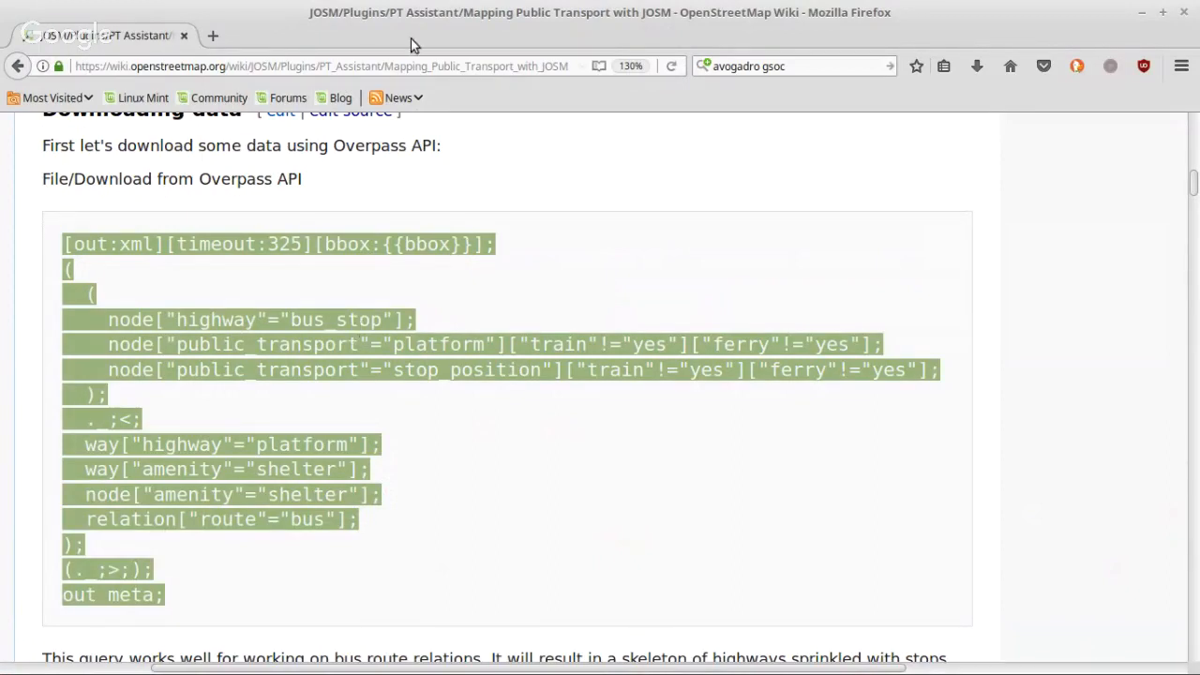
left_click(351, 67)
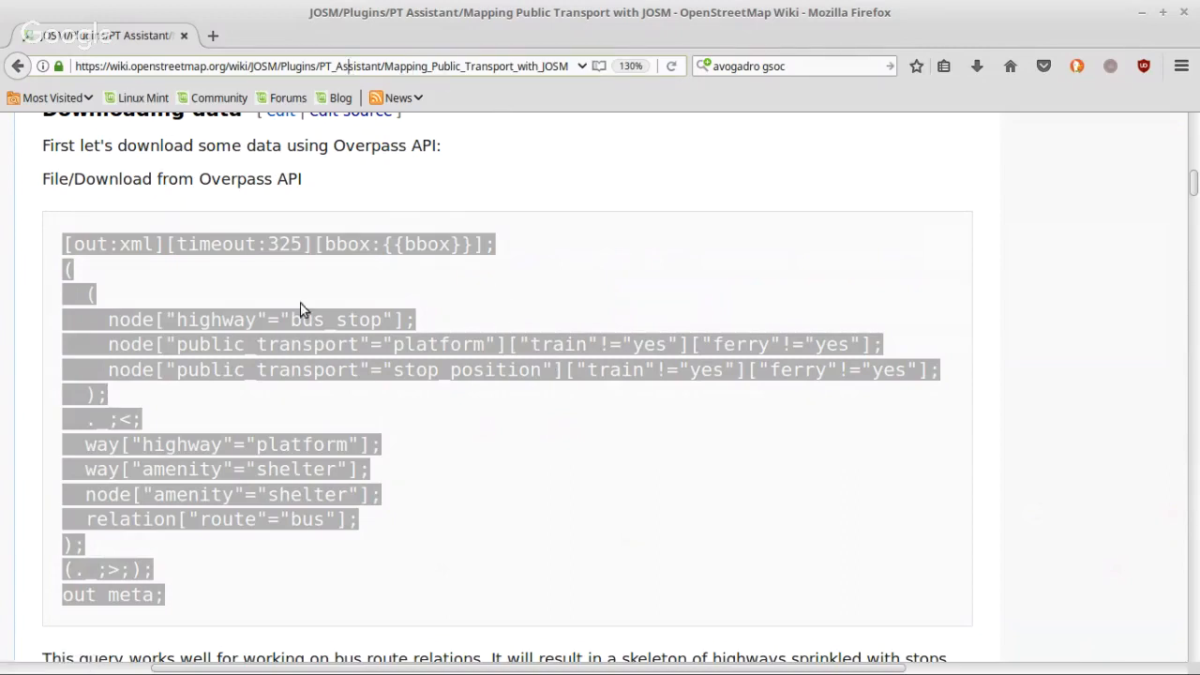
left_click(148, 253)
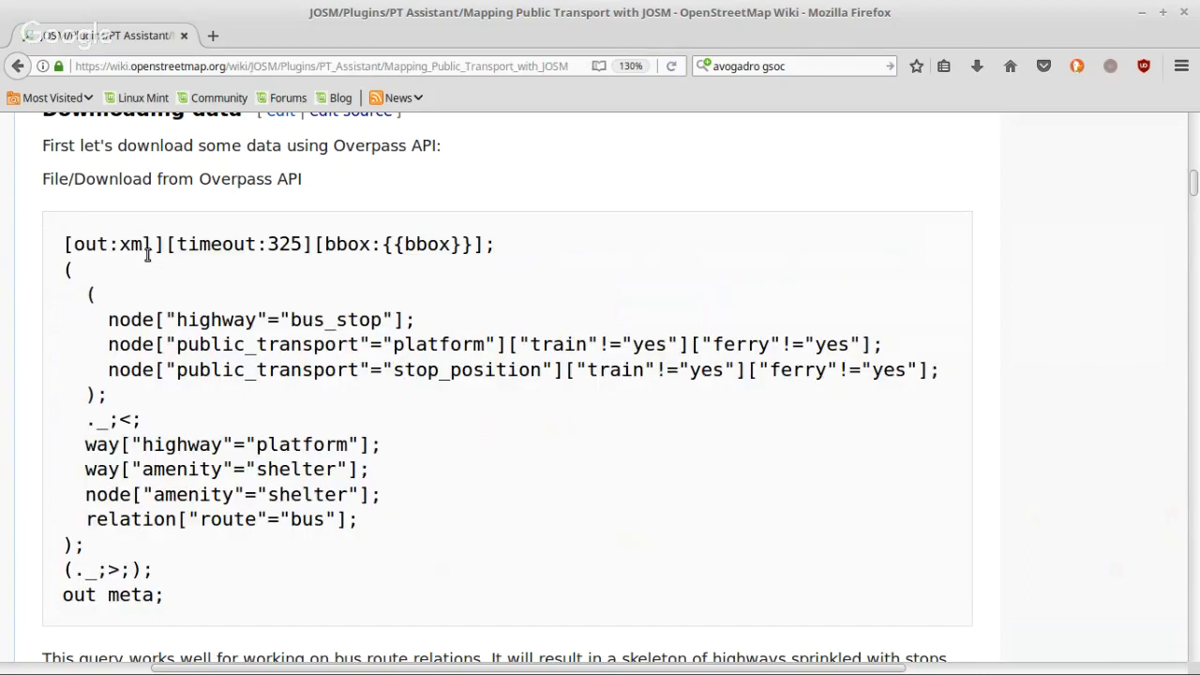
left_click_drag(63, 244, 201, 597)
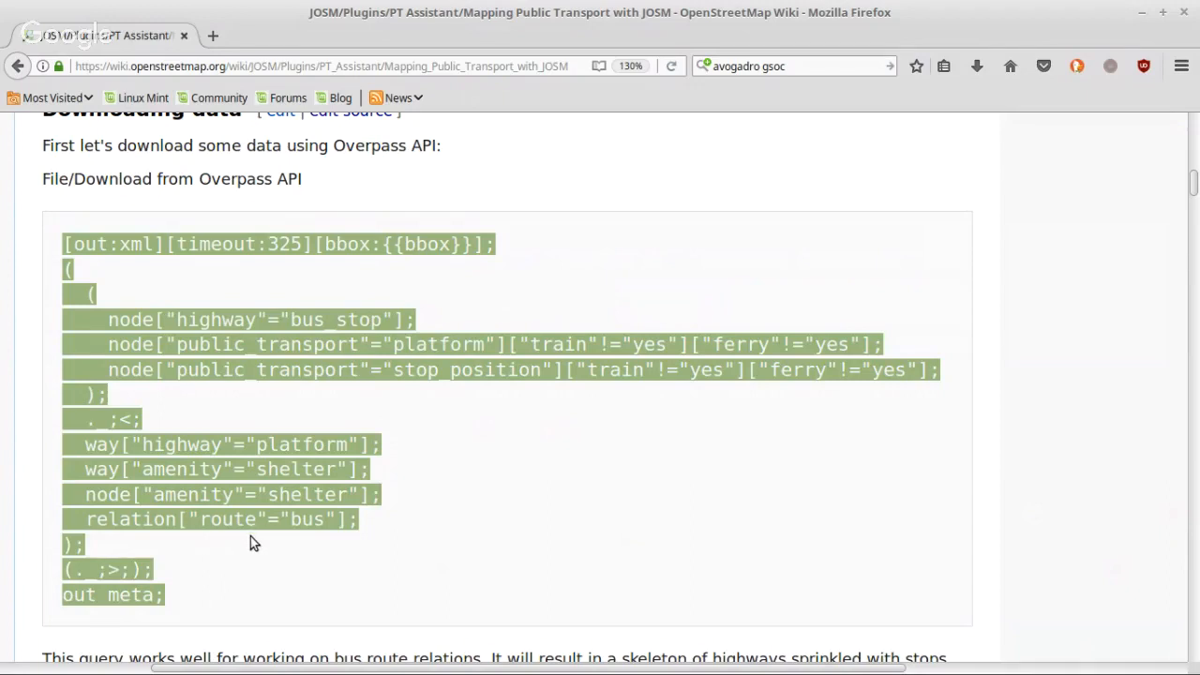
Step: Return to JOSM, check the download area around Minsk, and dismiss the download dialog without downloading
mouse_move(603, 664)
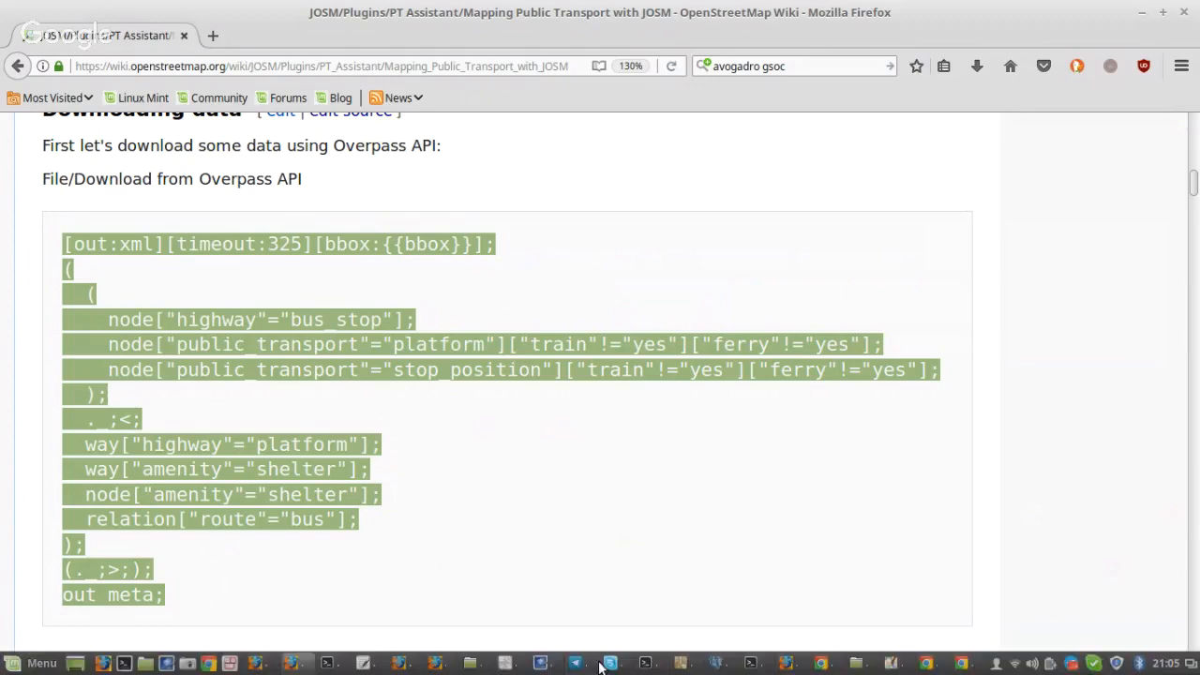
left_click(890, 664)
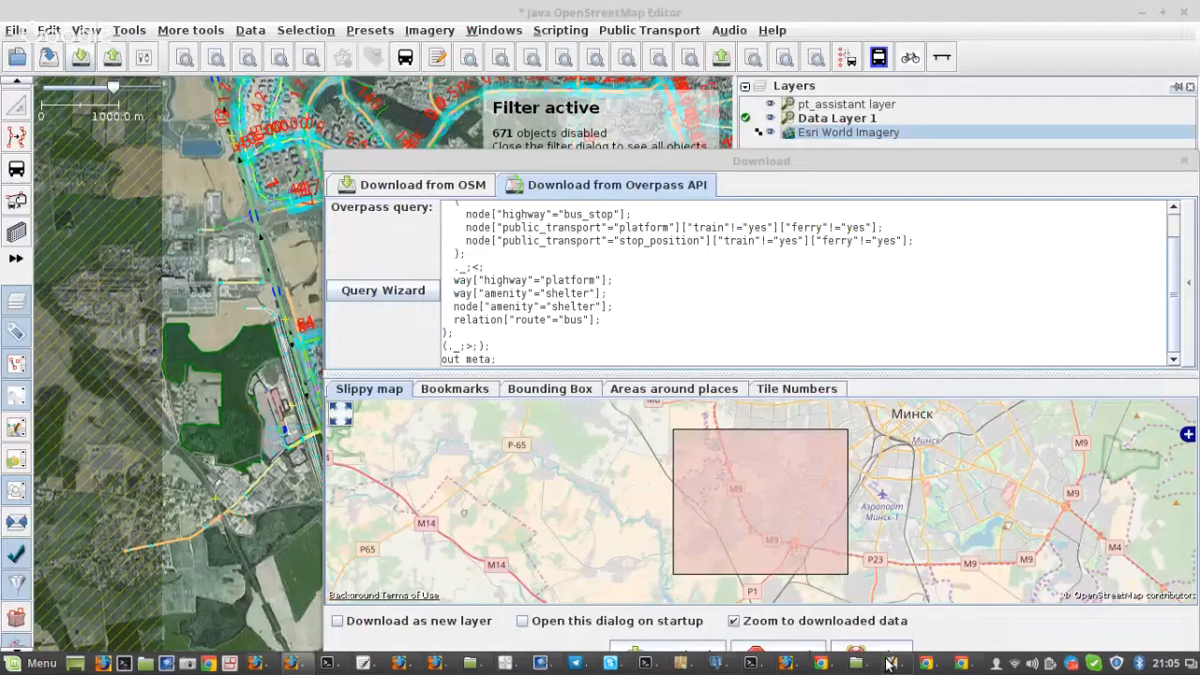
scroll(805, 490, "down", 1)
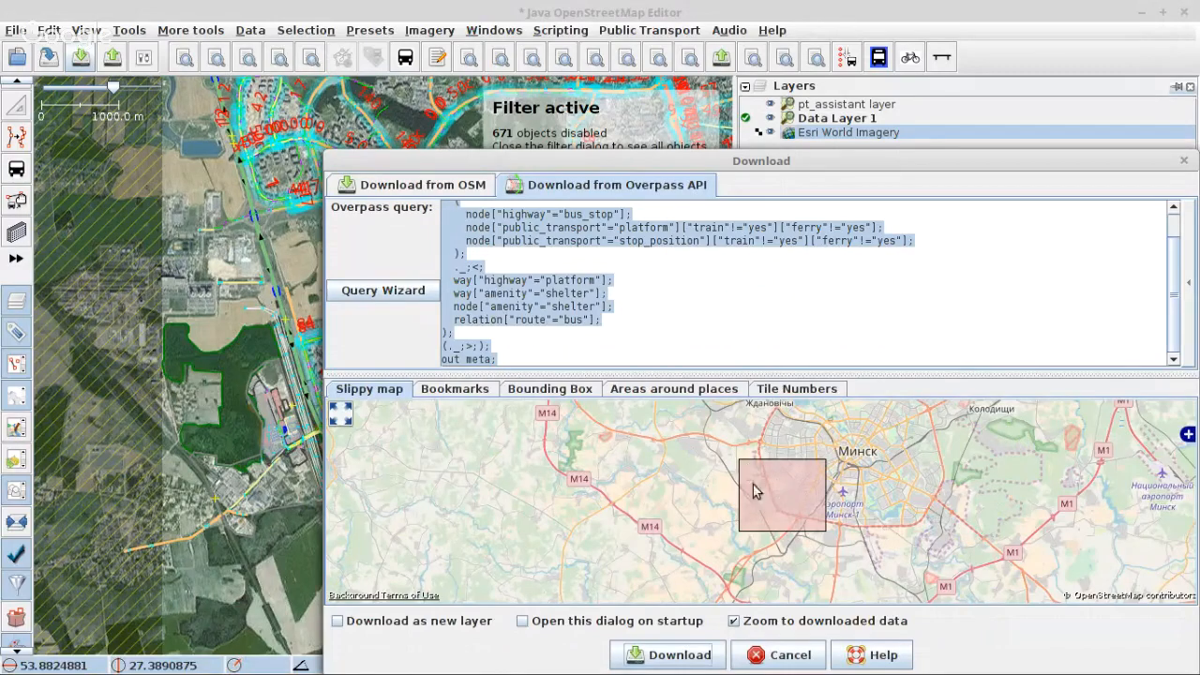
left_click(766, 659)
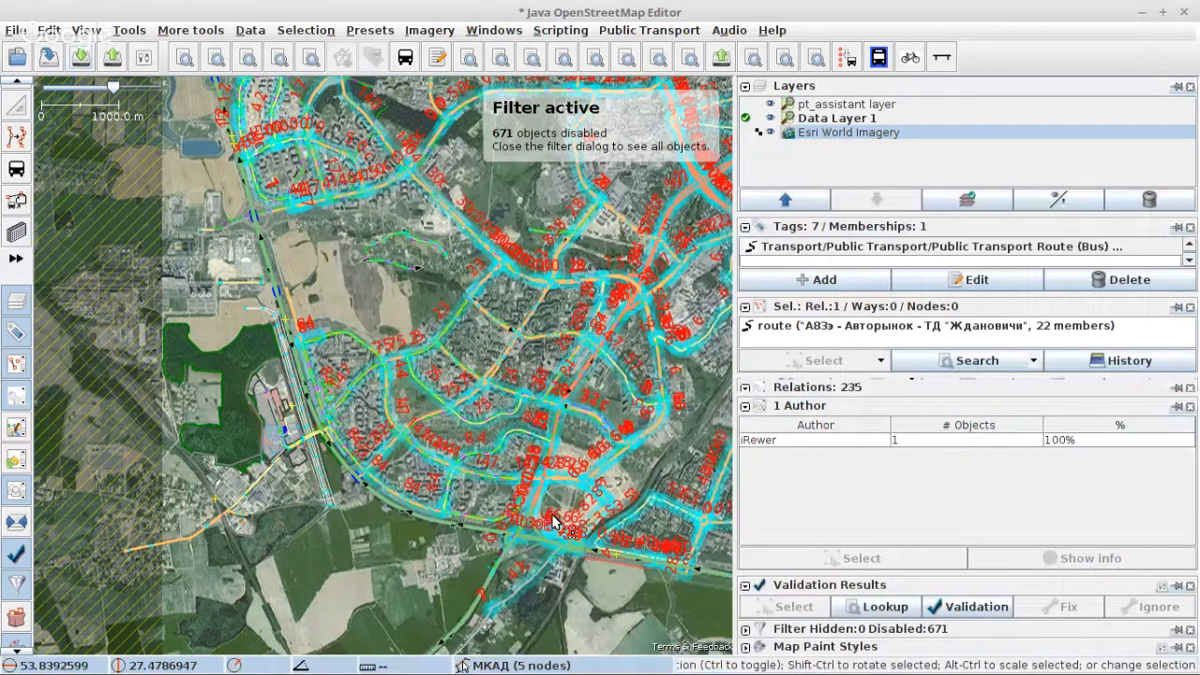
Step: Open the selected bus route relation "А83э - Авторынок - ТД "Ждановичи"" for editing
key("super")
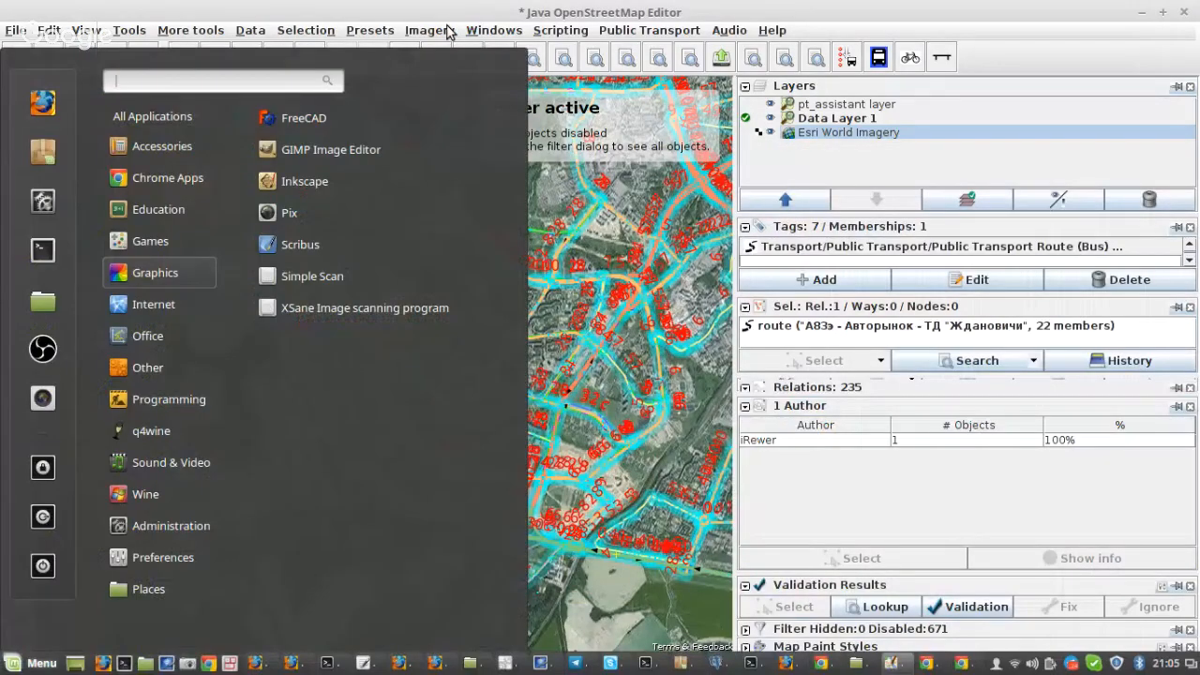
left_click(808, 330)
left_click(807, 330)
right_click(808, 331)
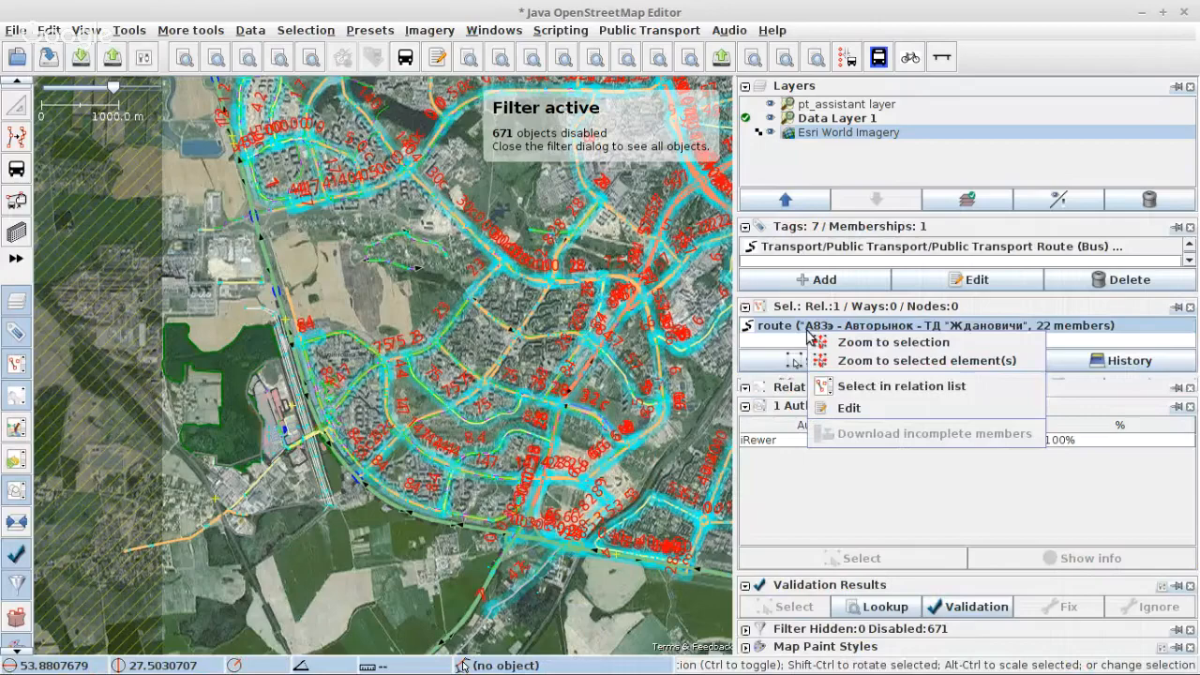
left_click(848, 407)
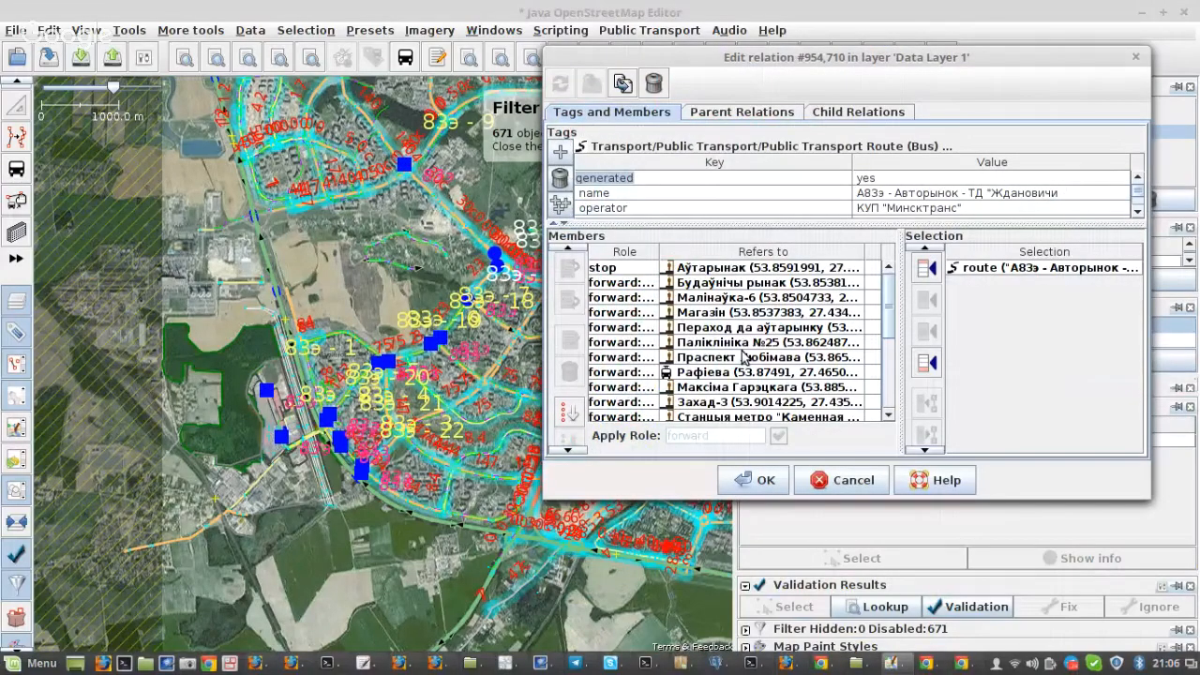
Step: Examine the route's stops around Паліклініка №25 on the map and the forward and backward roles of its members
scroll(402, 309, "up", 4)
scroll(333, 272, "up", 5)
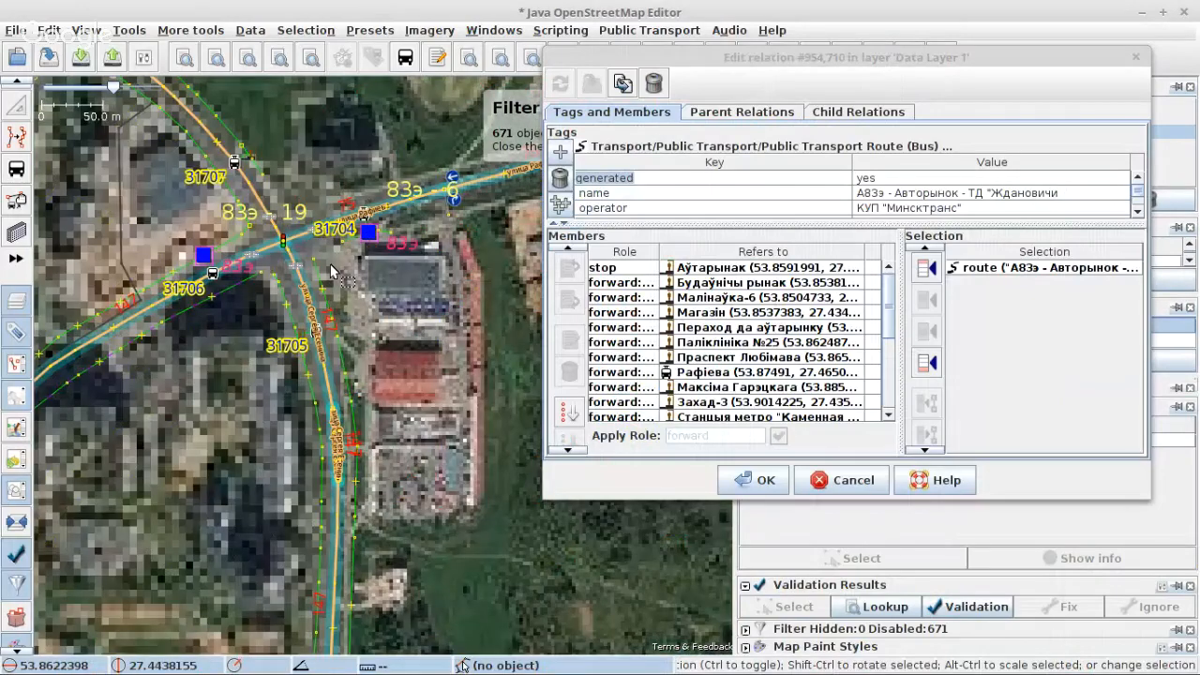
scroll(190, 273, "up", 2)
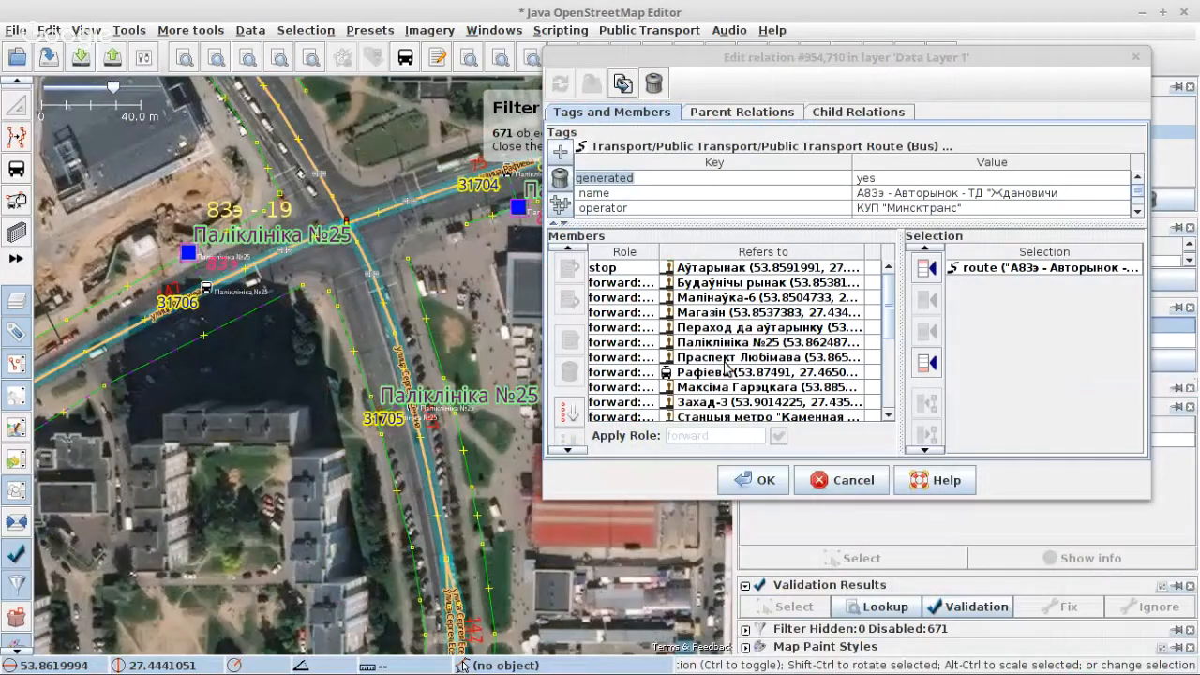
left_click(714, 374)
scroll(714, 377, "down", 1)
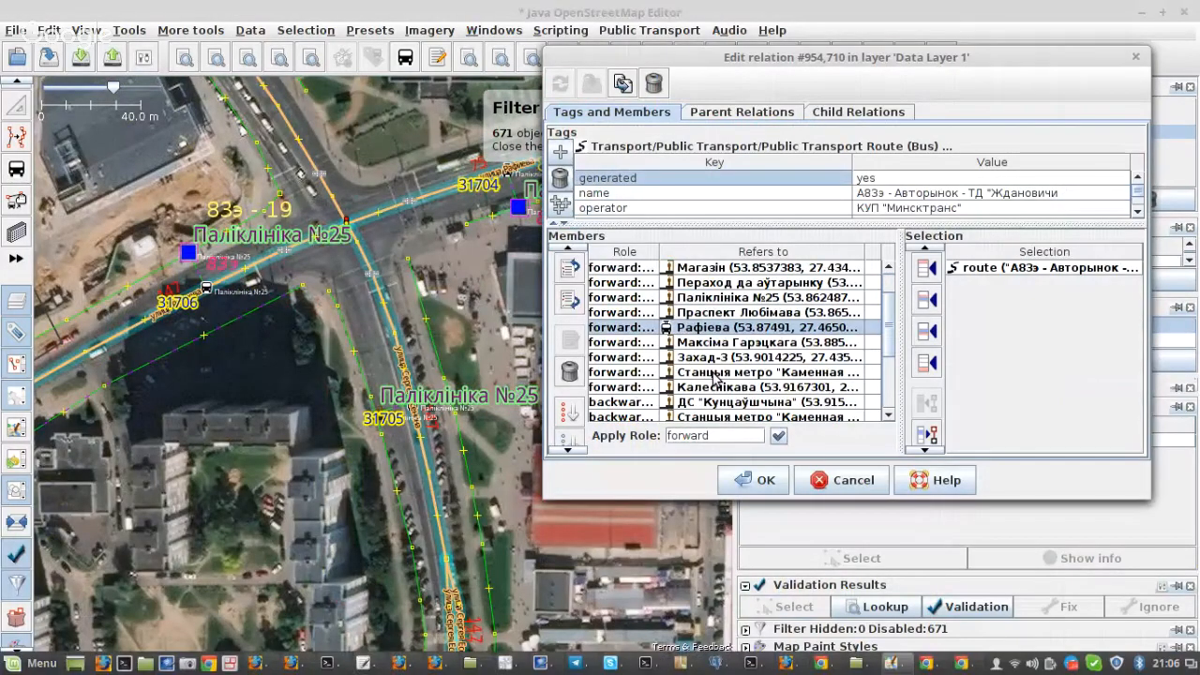
scroll(707, 371, "down", 2)
scroll(701, 359, "up", 1)
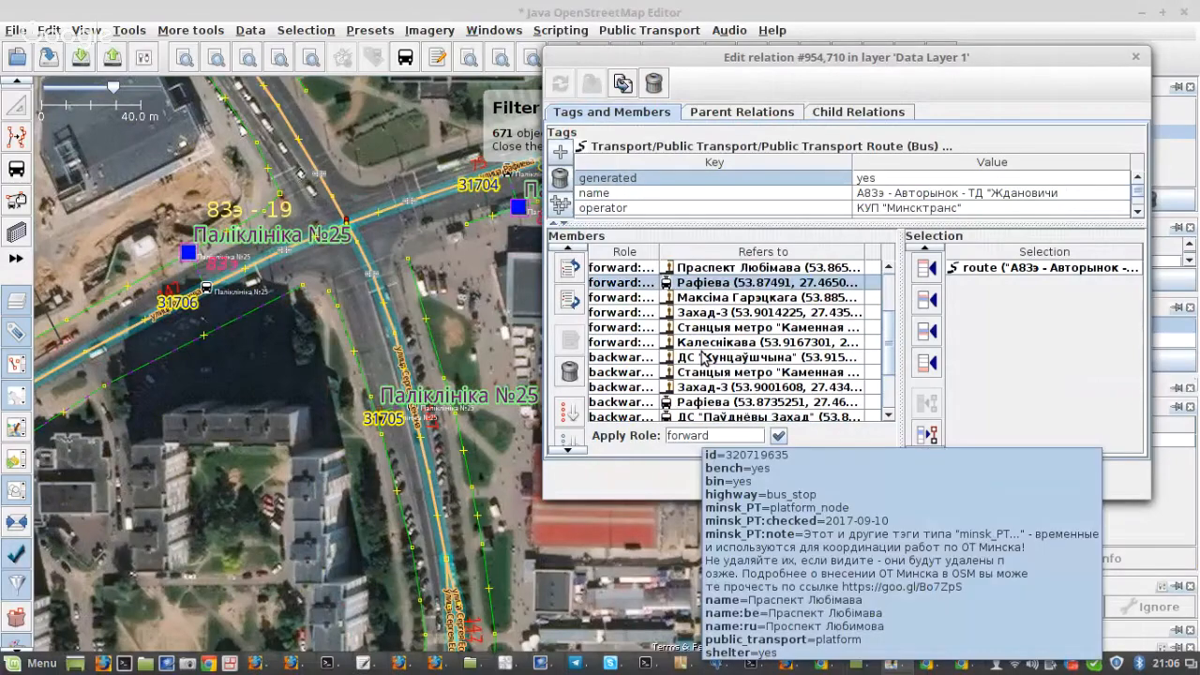
Step: Follow the 83э stops across the map to the far turnaround and select the Калеснікава platform, stop 12
scroll(265, 347, "down", 3)
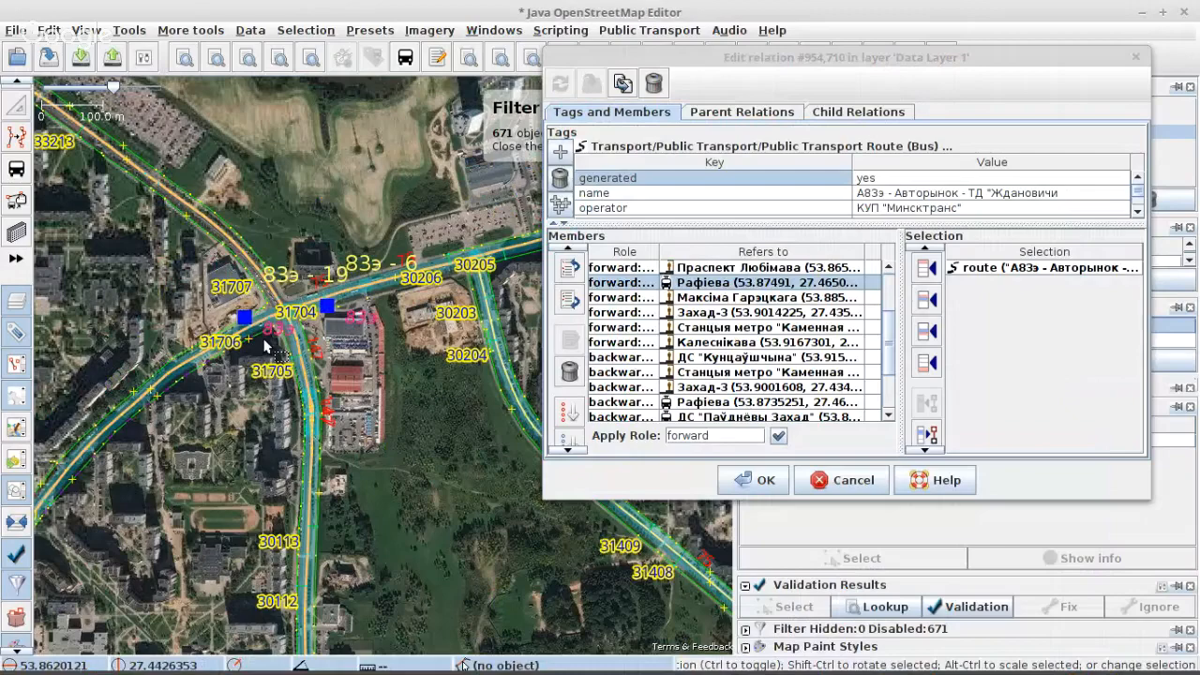
scroll(266, 347, "down", 3)
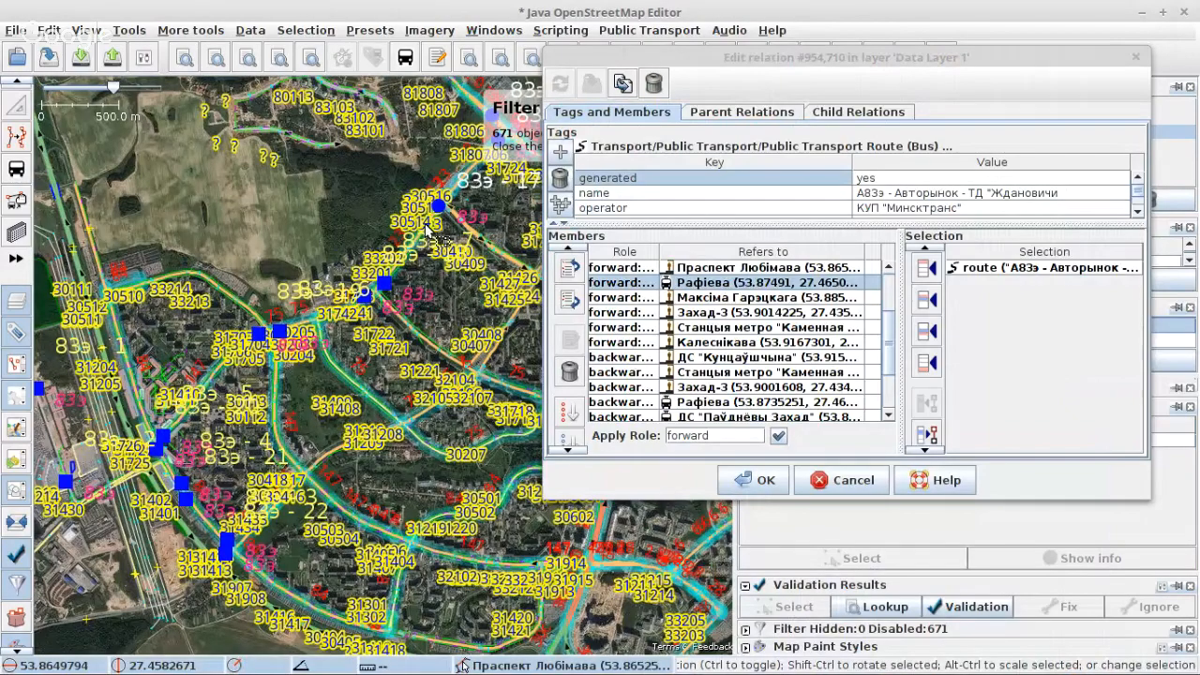
left_click_drag(426, 231, 244, 436)
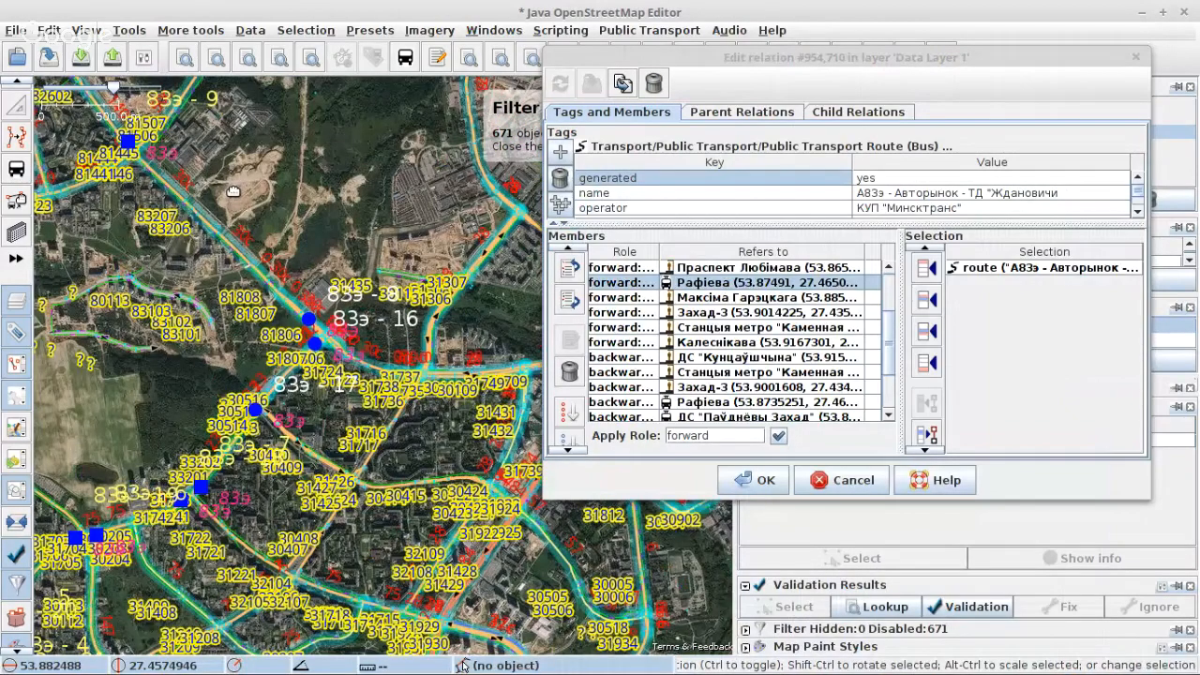
left_click_drag(233, 191, 450, 294)
scroll(375, 113, "up", 3)
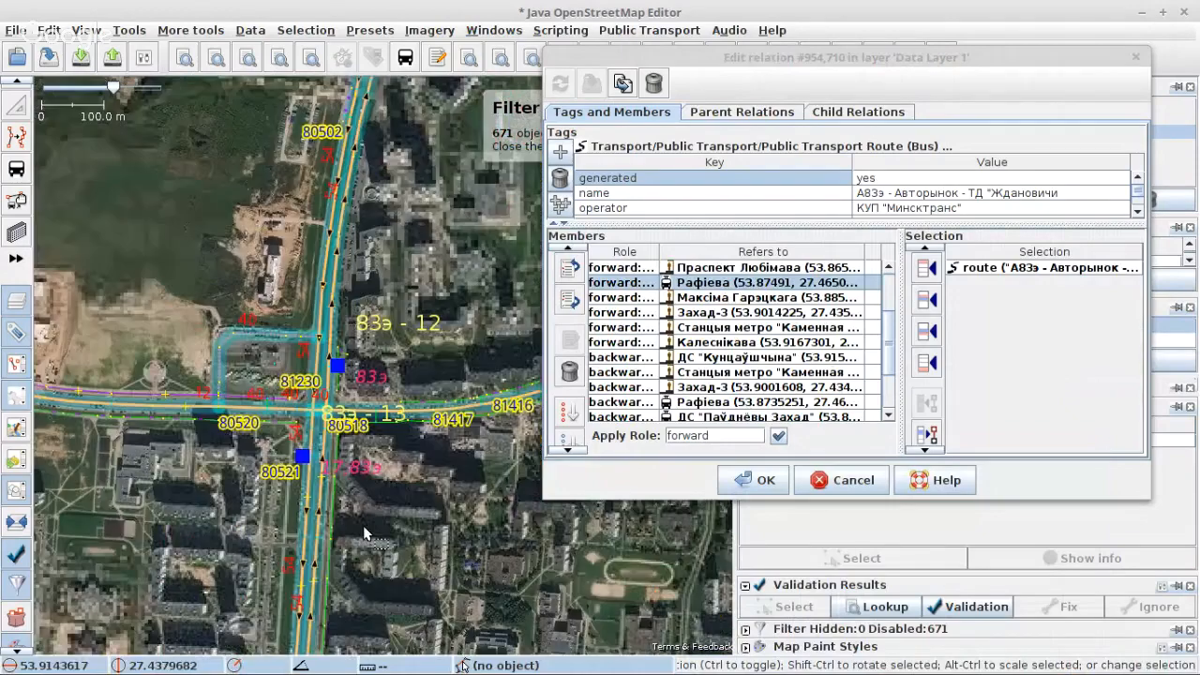
scroll(338, 436, "up", 3)
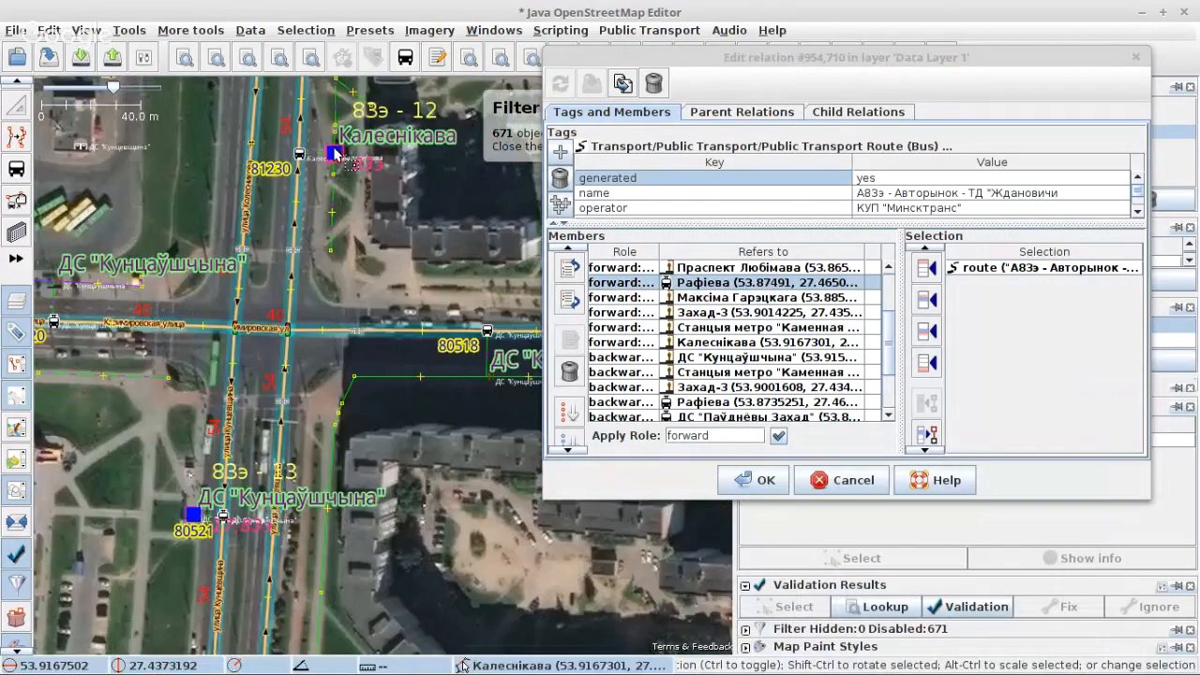
left_click(335, 155)
Step: Select the backward members from ДС "Кунцаўшчына" to Малінаўка-6, duplicate the relation, and arrange both relation editors for access
left_click(732, 362)
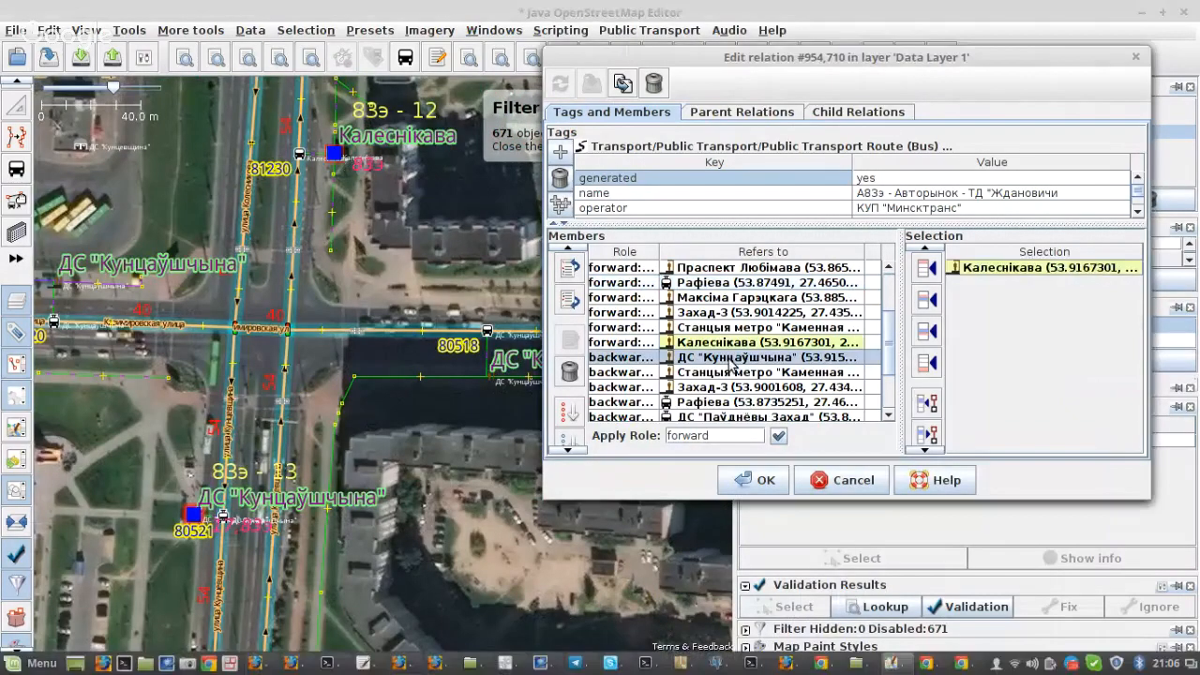
scroll(732, 361, "down", 2)
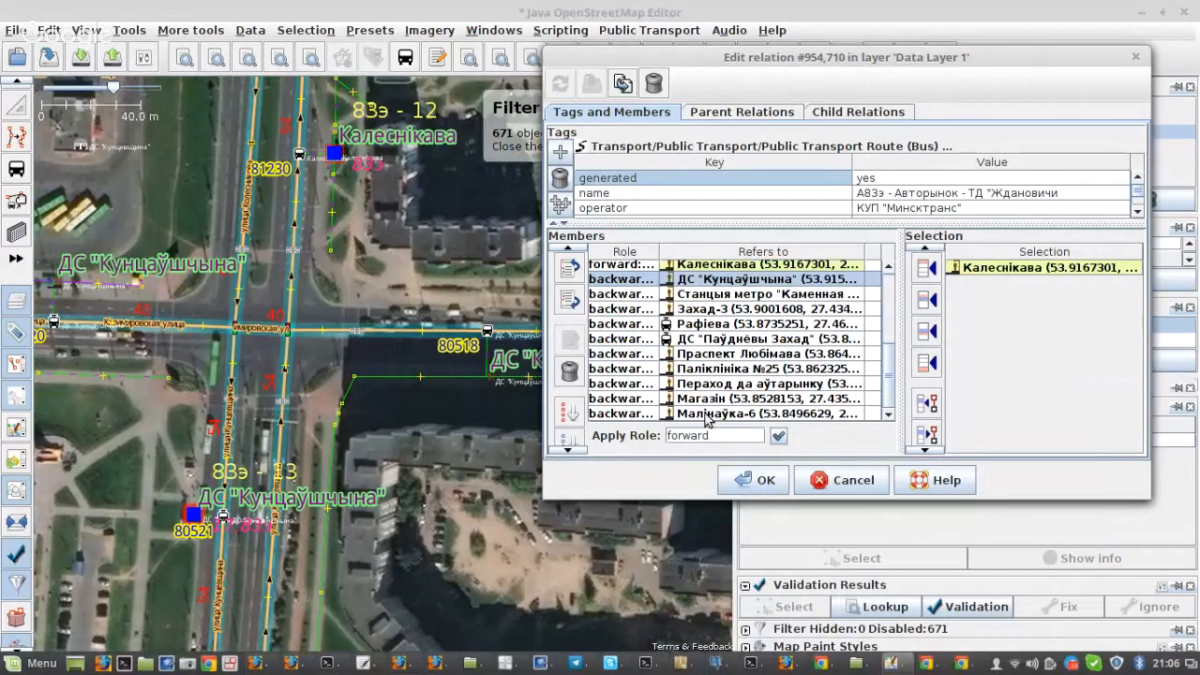
left_click(707, 414, "shift")
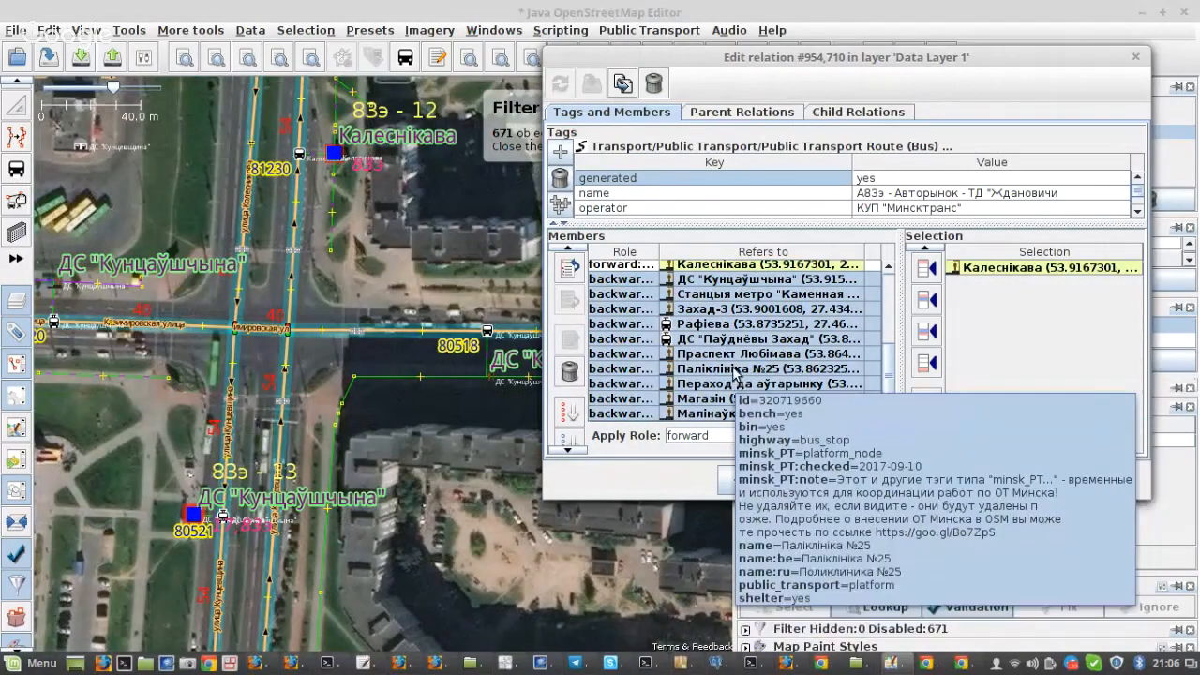
left_click(623, 85)
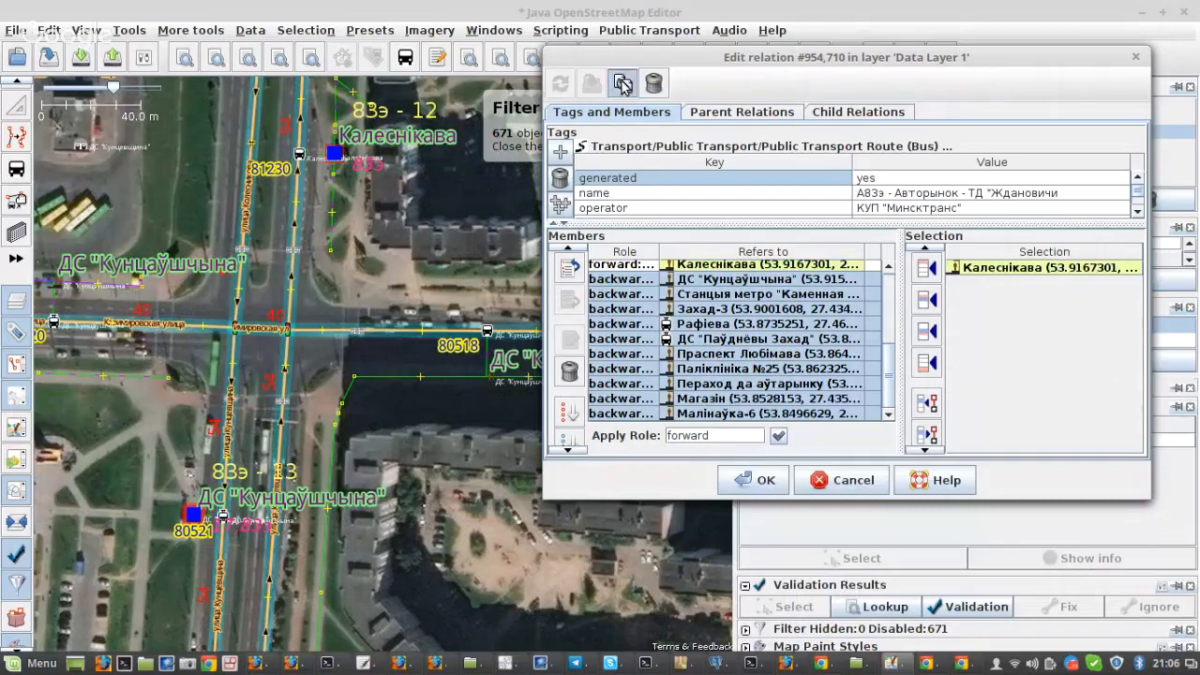
left_click_drag(478, 50, 415, 31)
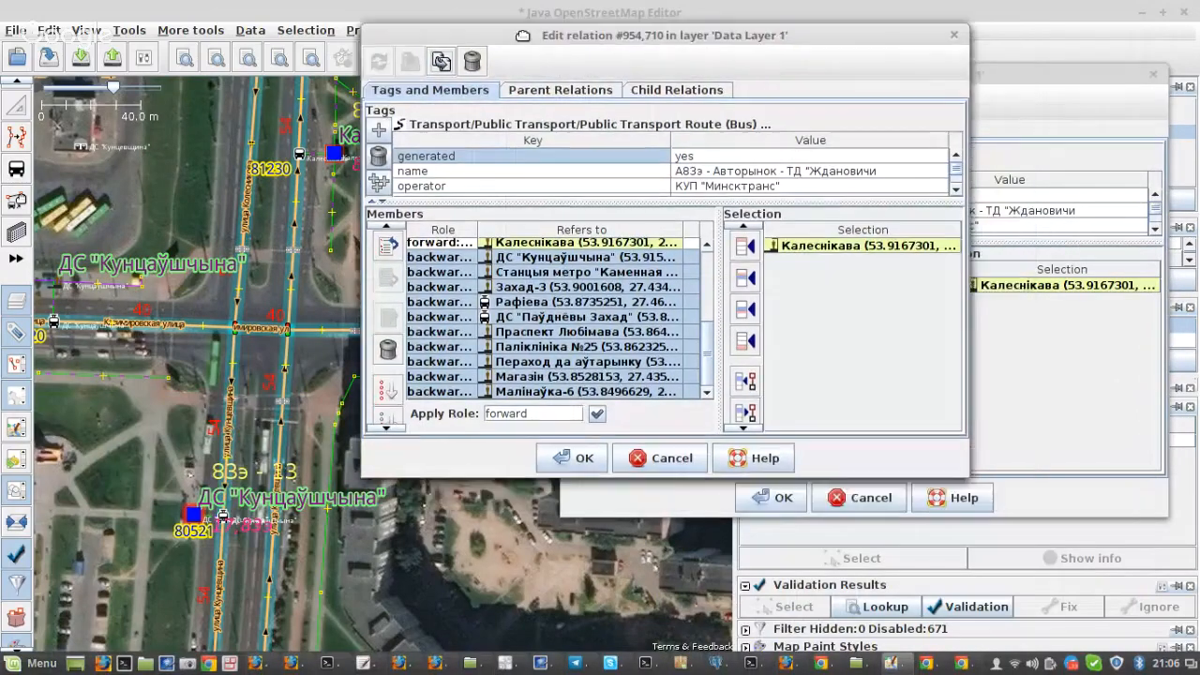
Step: In the duplicated relation, remove all members from Аўтарынак through Калеснікава, leaving only the backward stops
scroll(794, 326, "up", 1)
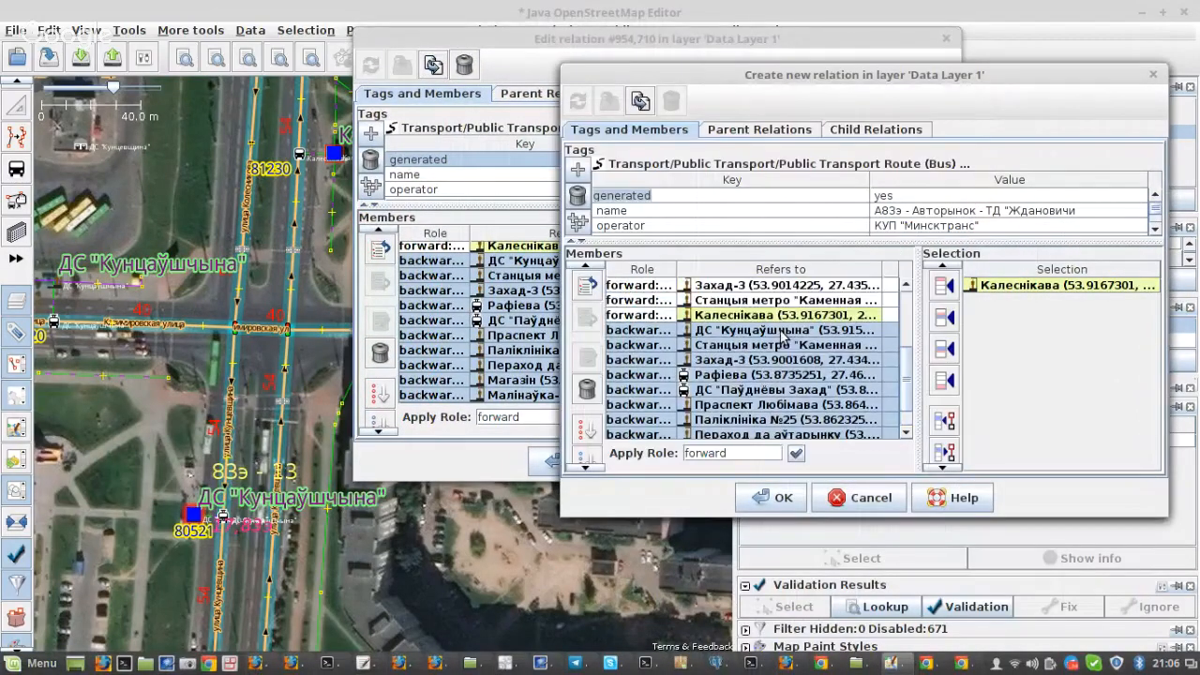
left_click(780, 332)
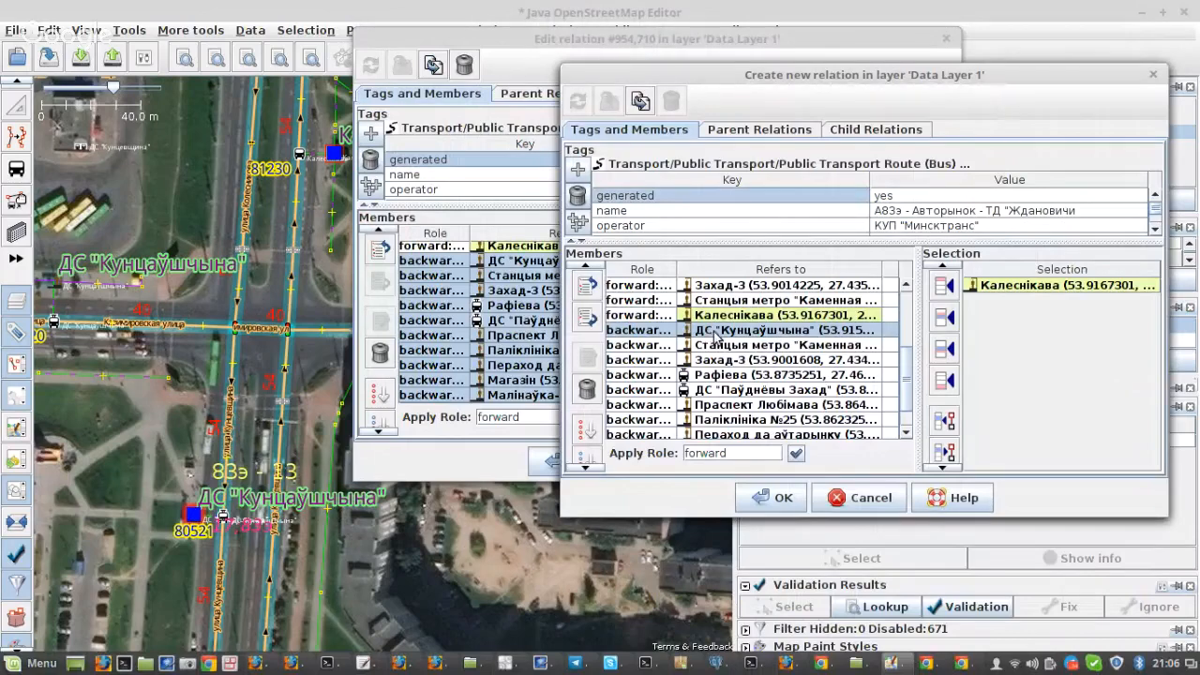
scroll(709, 337, "down", 1)
scroll(719, 323, "up", 1)
scroll(720, 314, "up", 4)
left_click(725, 295, "shift")
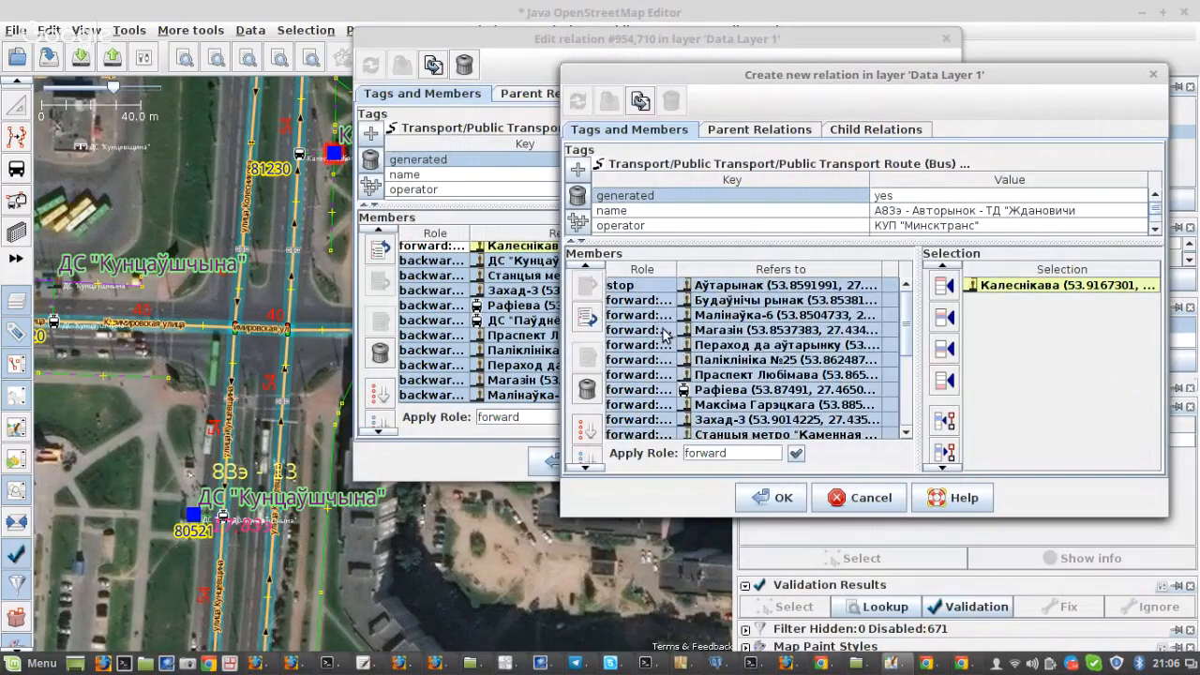
left_click(587, 388)
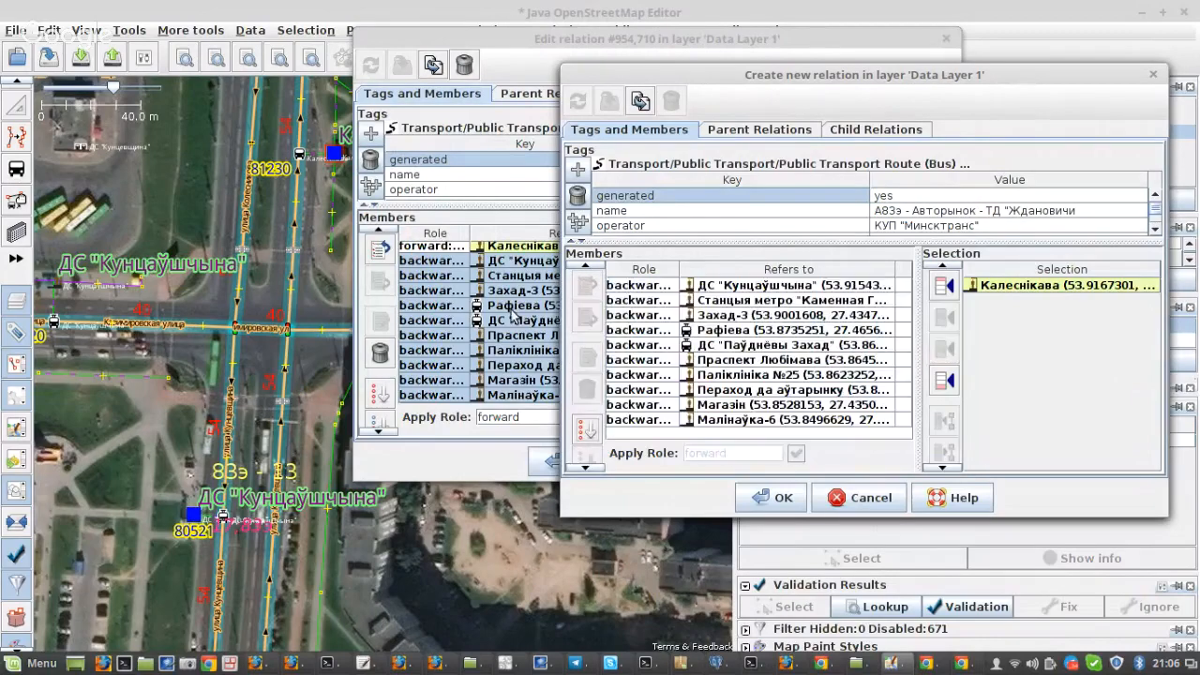
Step: In the original relation, remove the backward members from ДС "Кунцаўшчына" through Малінаўка-6 and apply the change
left_click(499, 262)
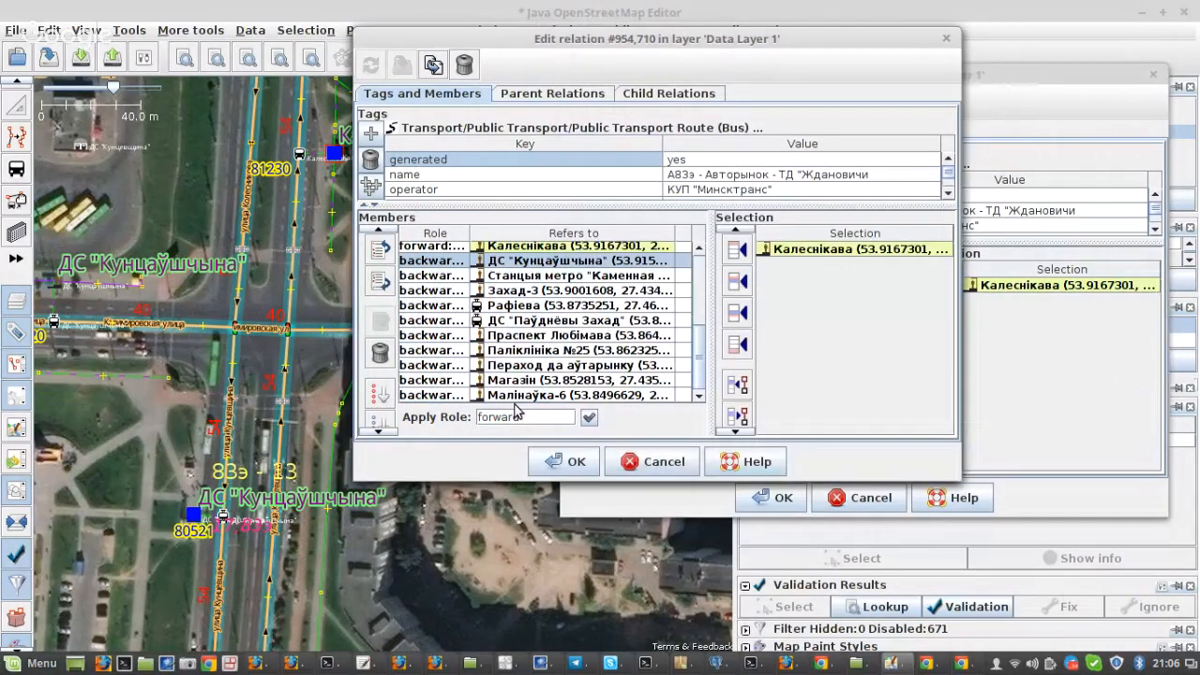
left_click(524, 394, "shift")
left_click(379, 353)
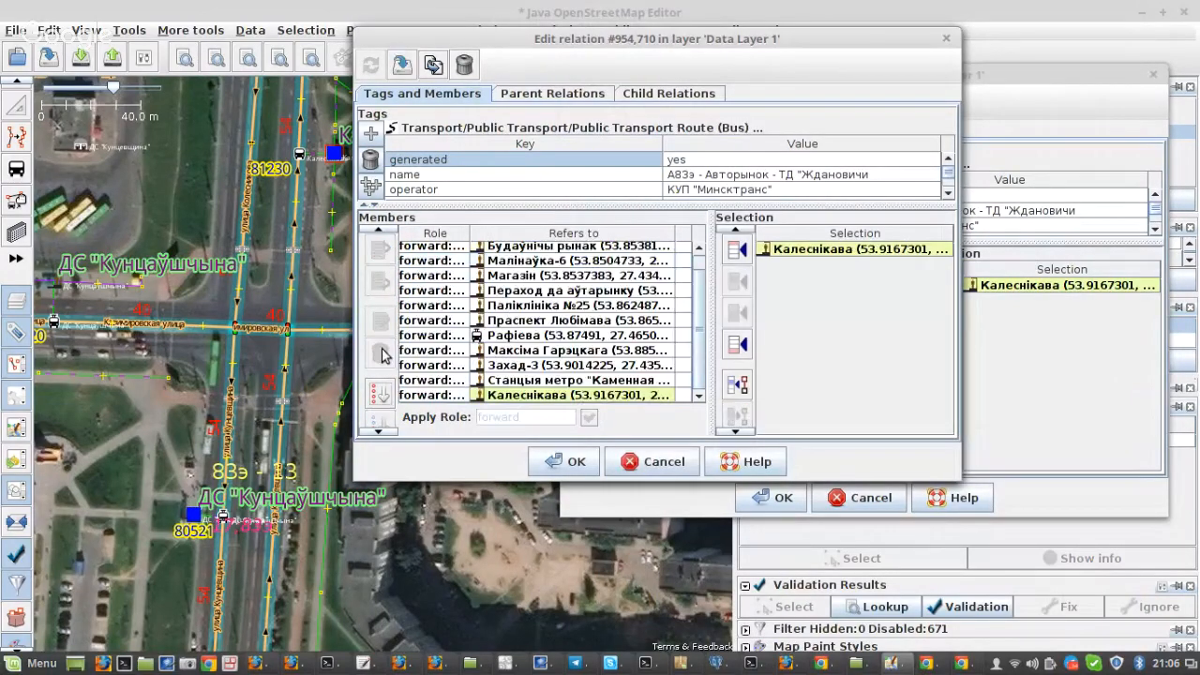
left_click(403, 65)
left_click_drag(603, 45, 620, 56)
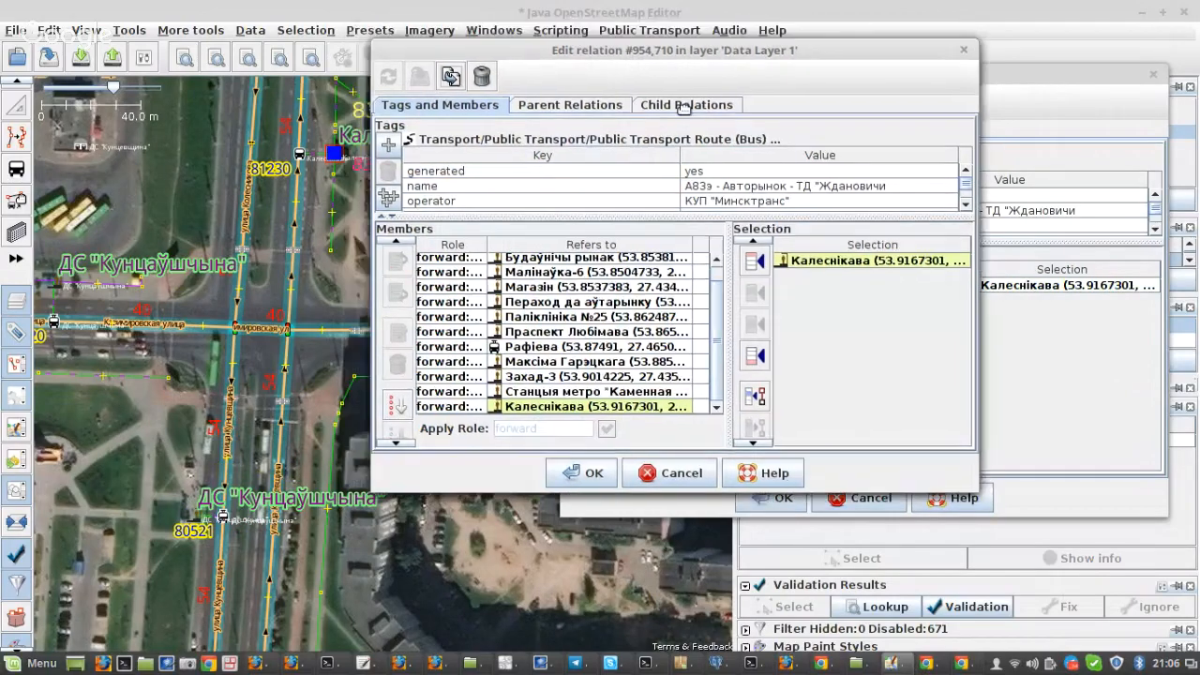
Step: Arrange the two relation editors side by side and examine the 83э stops around stop 9 against the duplicated relation's members
left_click_drag(684, 108, 777, 187)
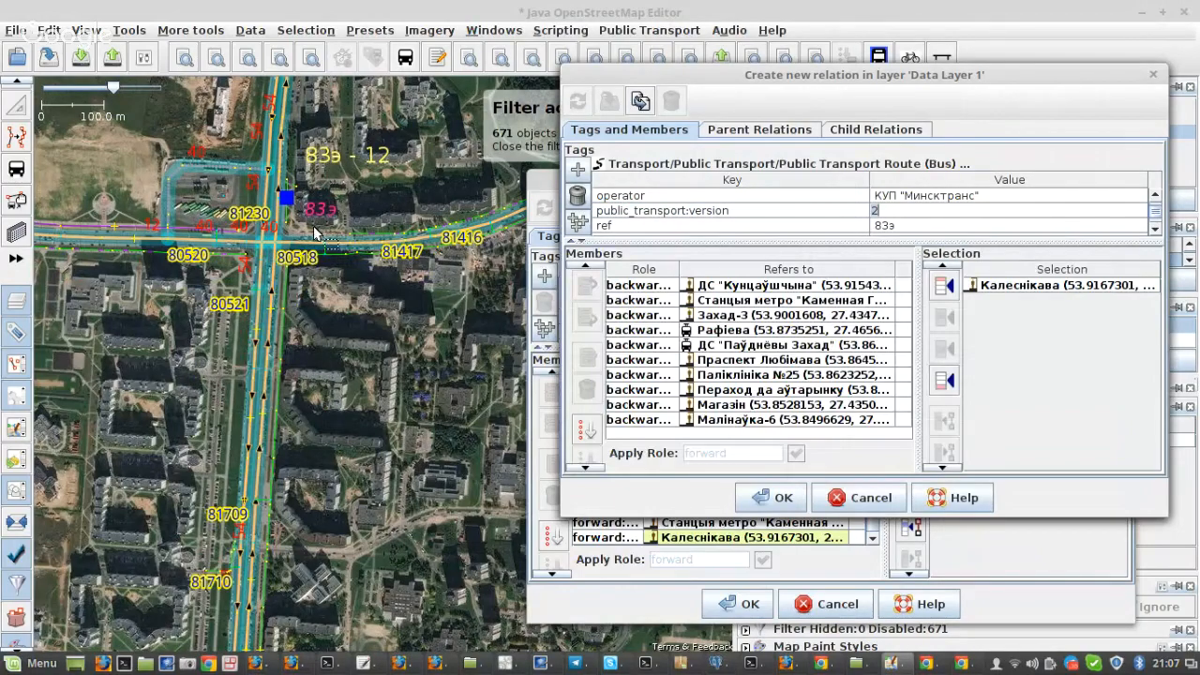
scroll(314, 228, "down", 2)
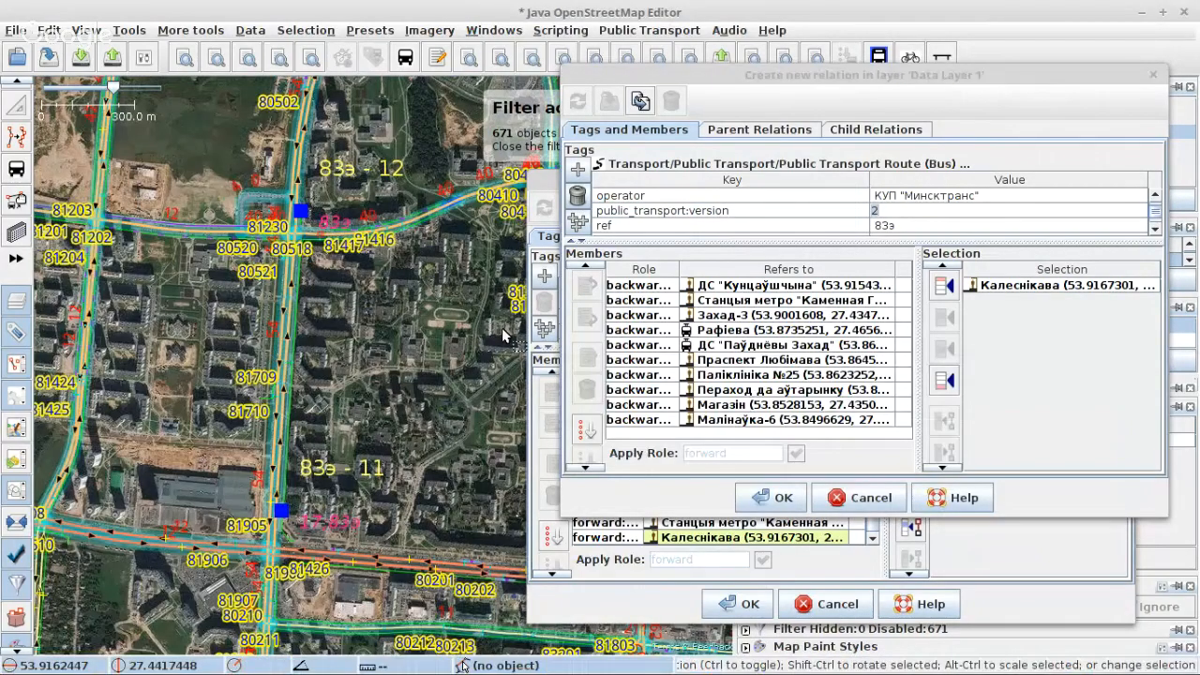
left_click(642, 587)
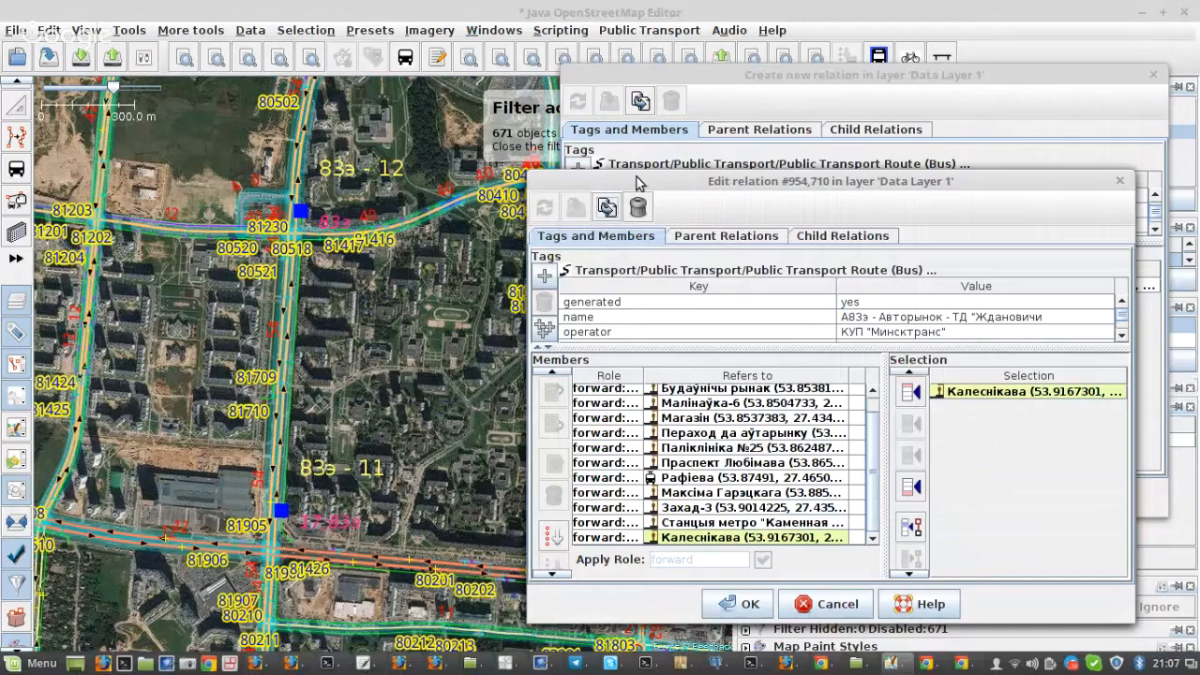
left_click(663, 75)
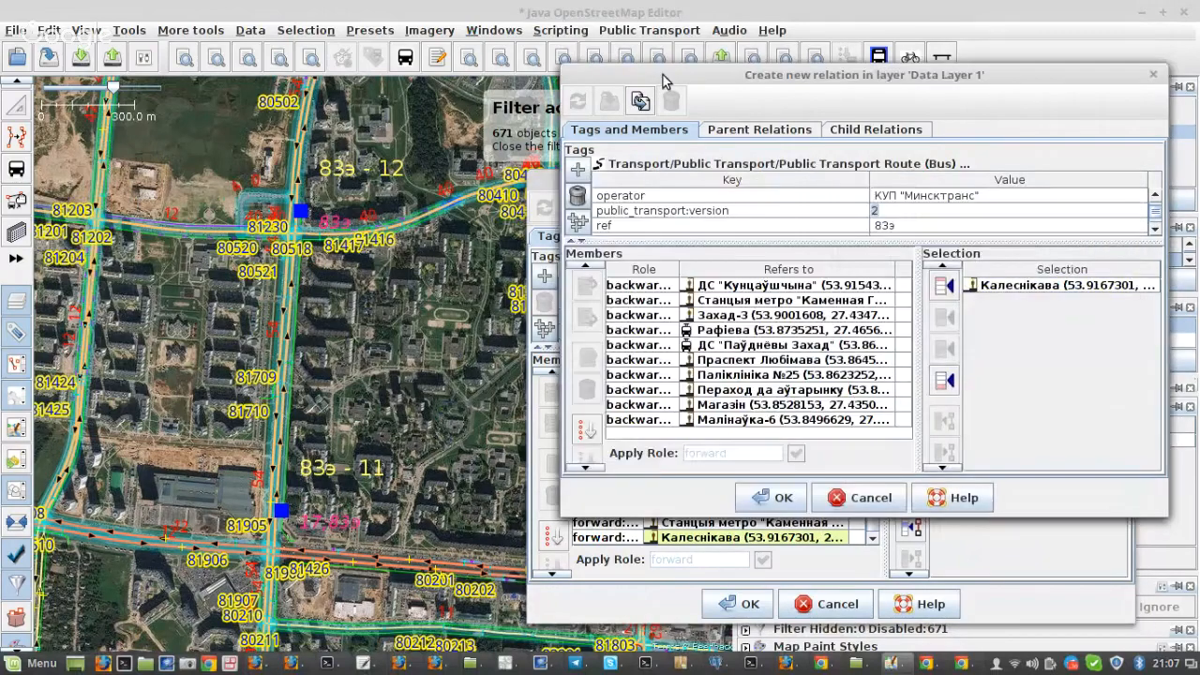
left_click(404, 219)
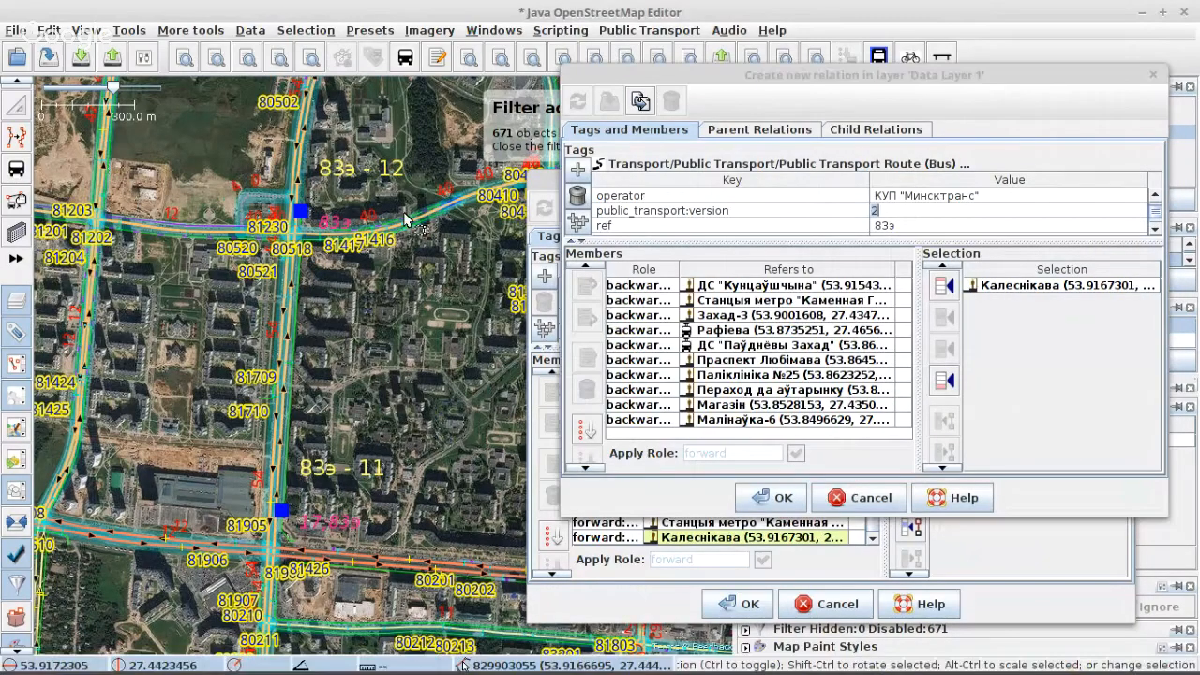
scroll(404, 219, "down", 3)
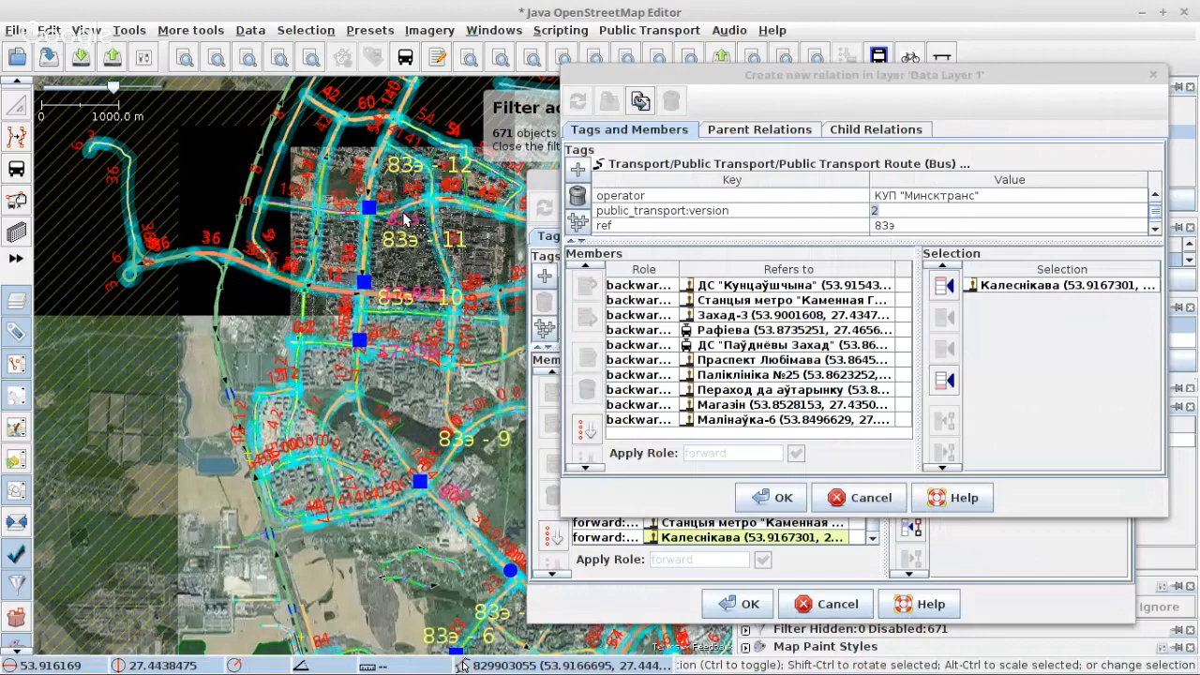
scroll(405, 405, "up", 3)
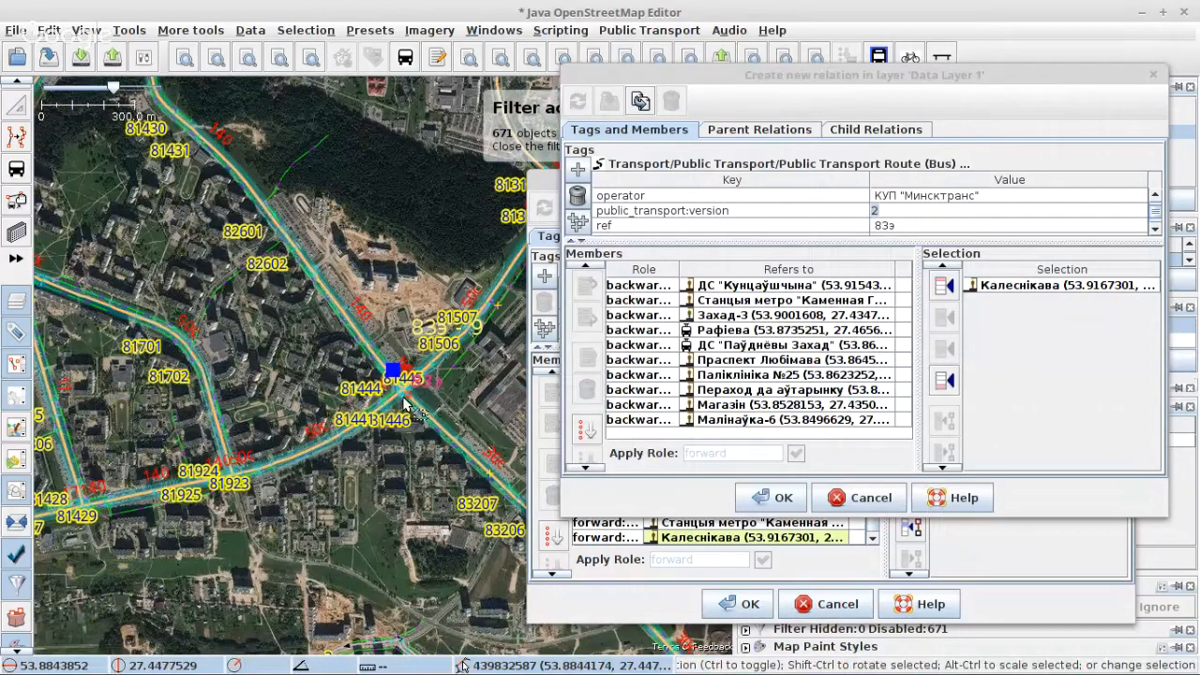
scroll(406, 405, "up", 4)
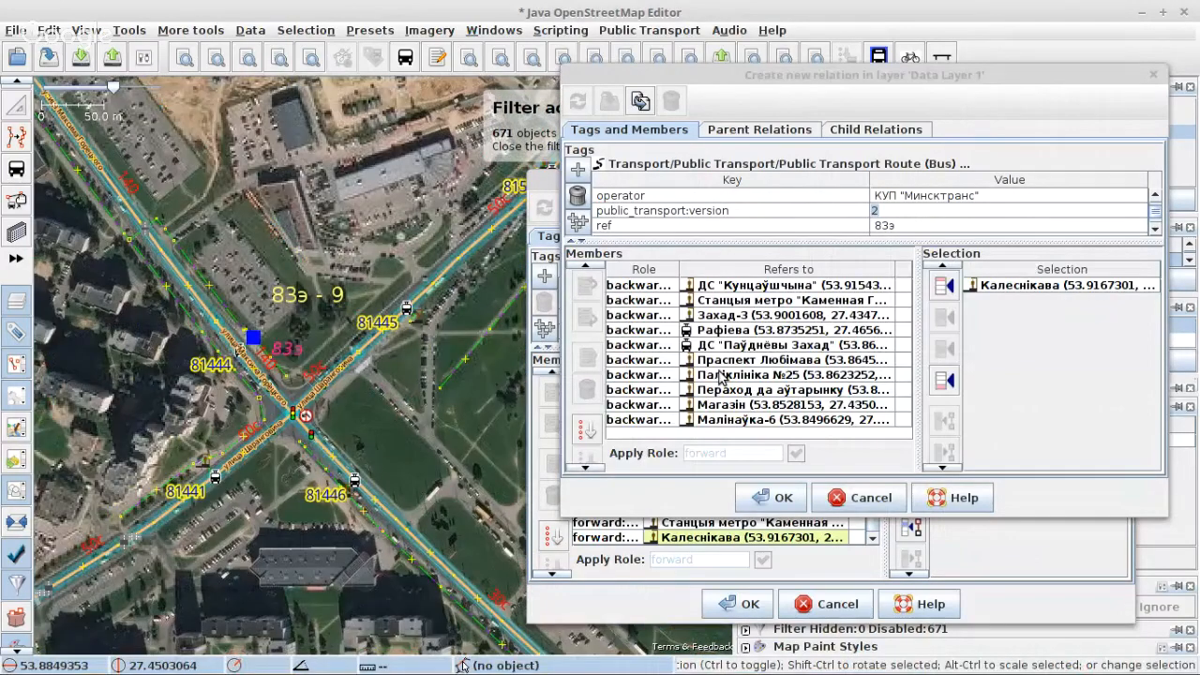
left_click(720, 377)
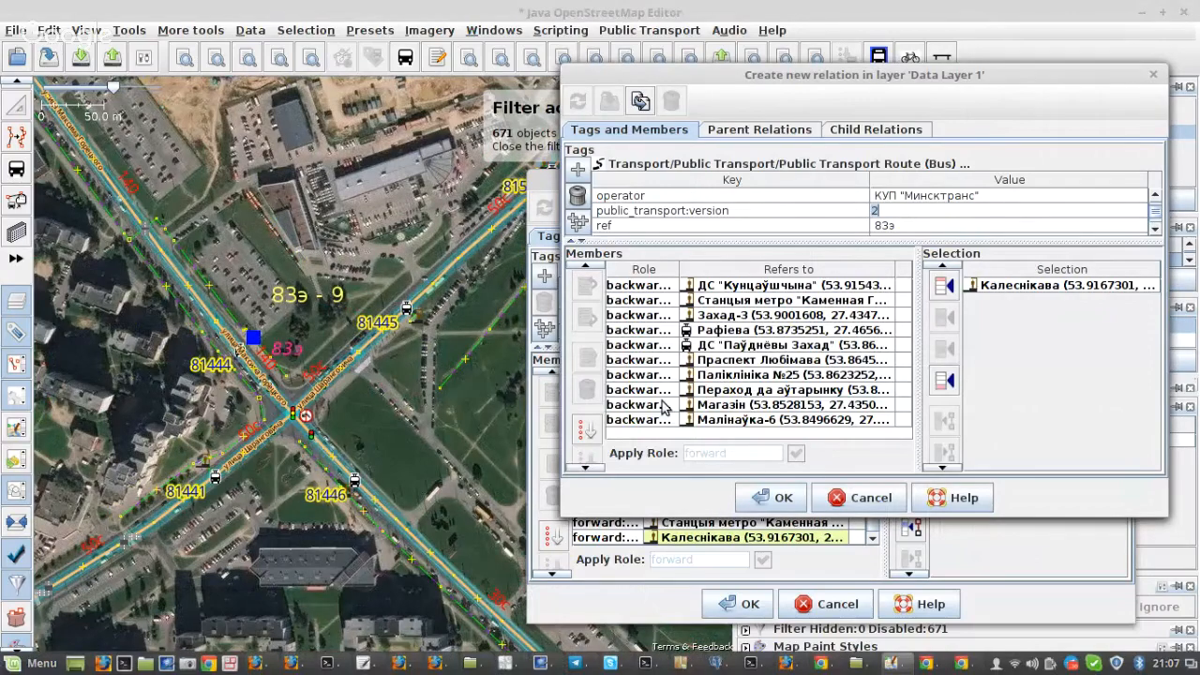
left_click(667, 319)
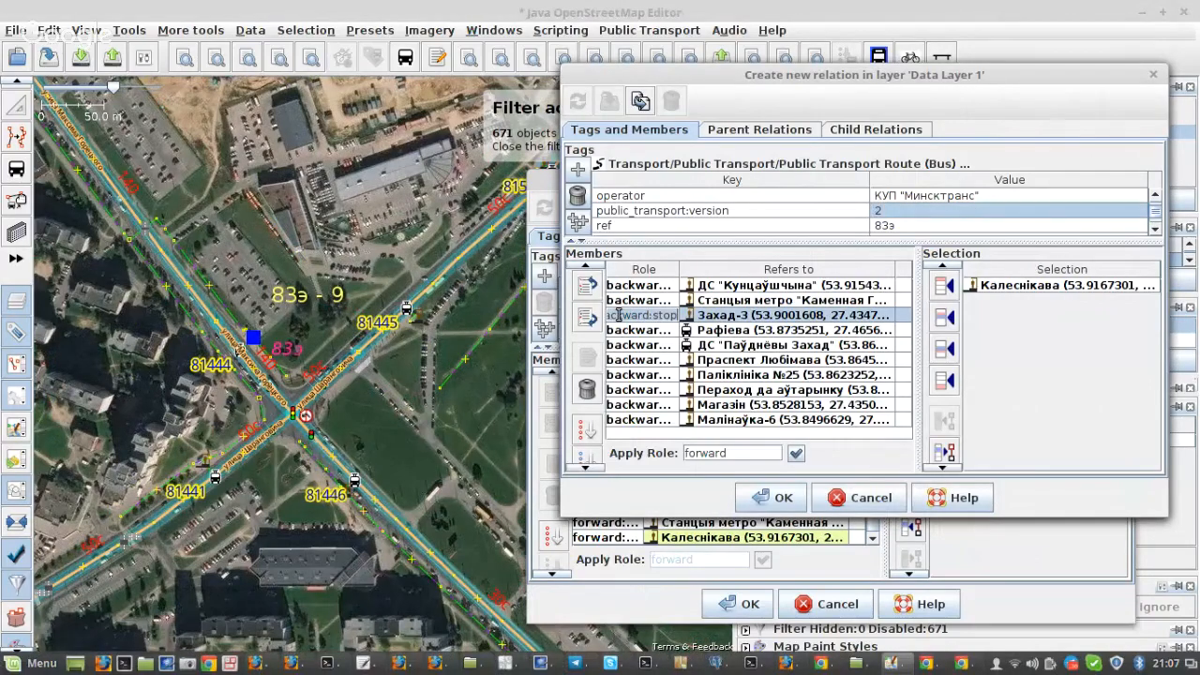
Step: In the original relation, select the members Аўтарынак through Калеснікава, remove them and re-add them from the selection with platform and stop roles
left_click(616, 542)
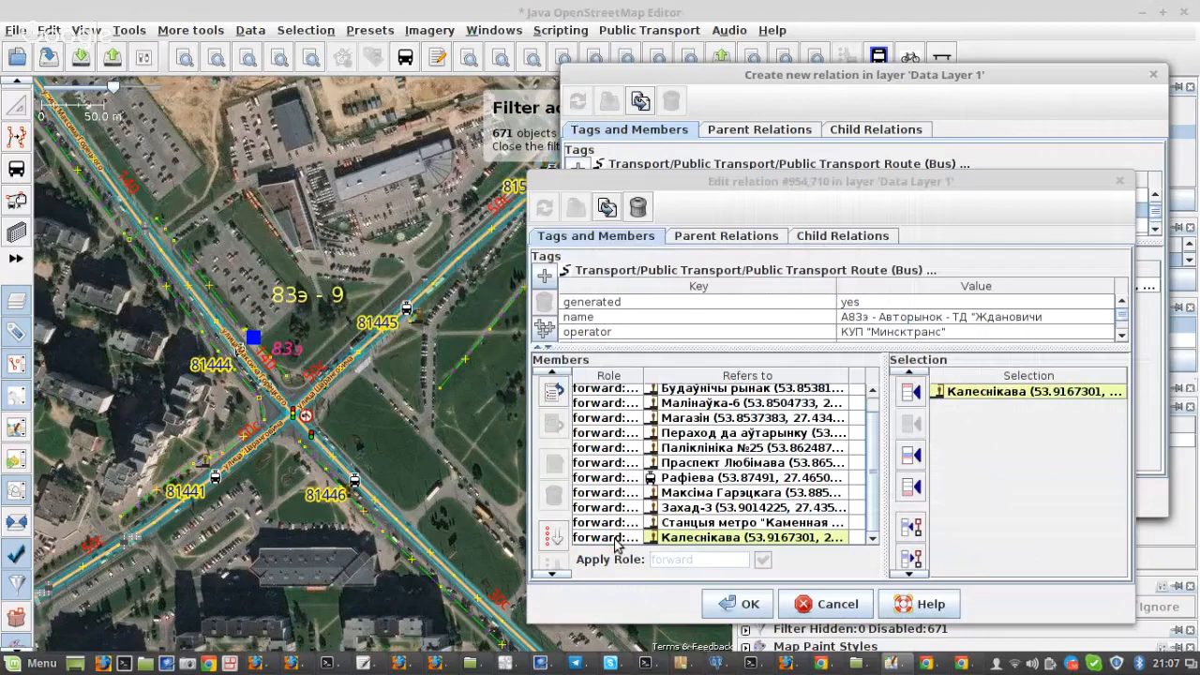
mouse_move(720, 398)
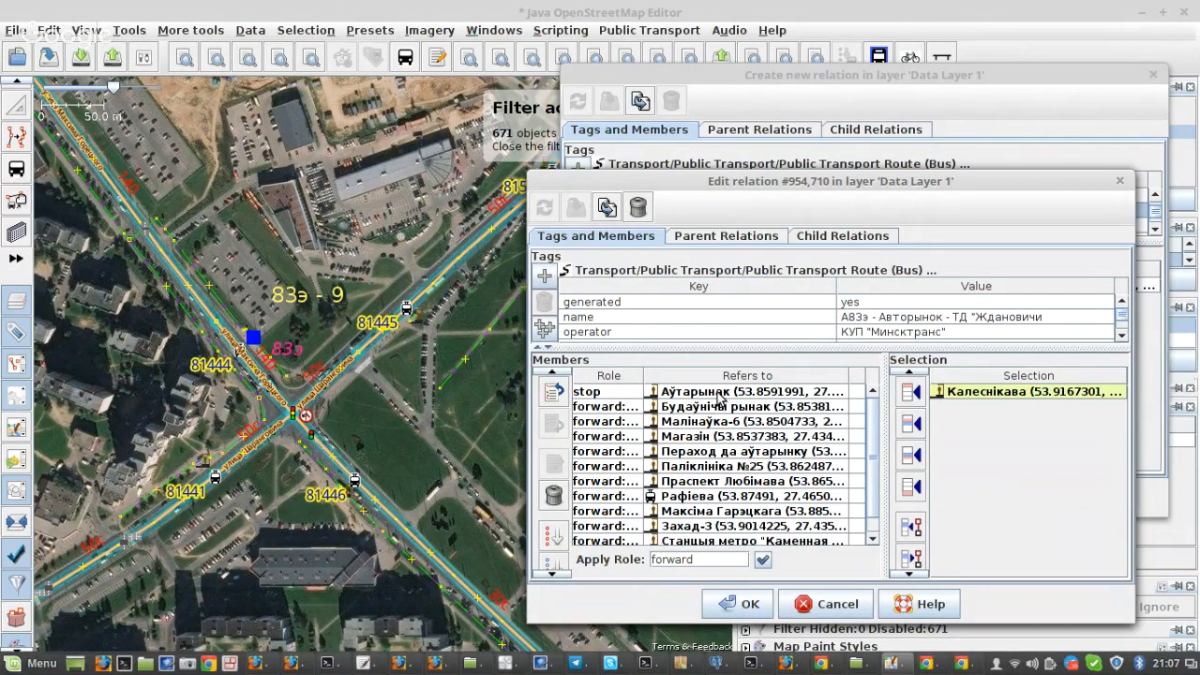
left_click(717, 392)
scroll(722, 454, "down", 3)
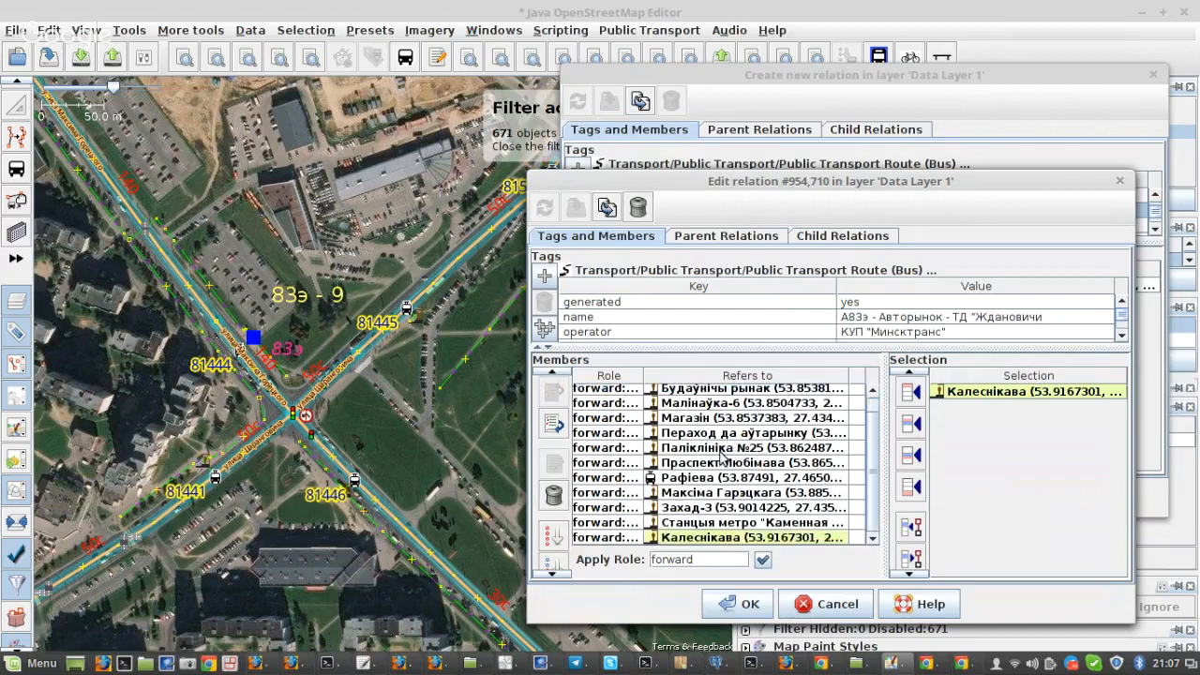
left_click(695, 547, "shift")
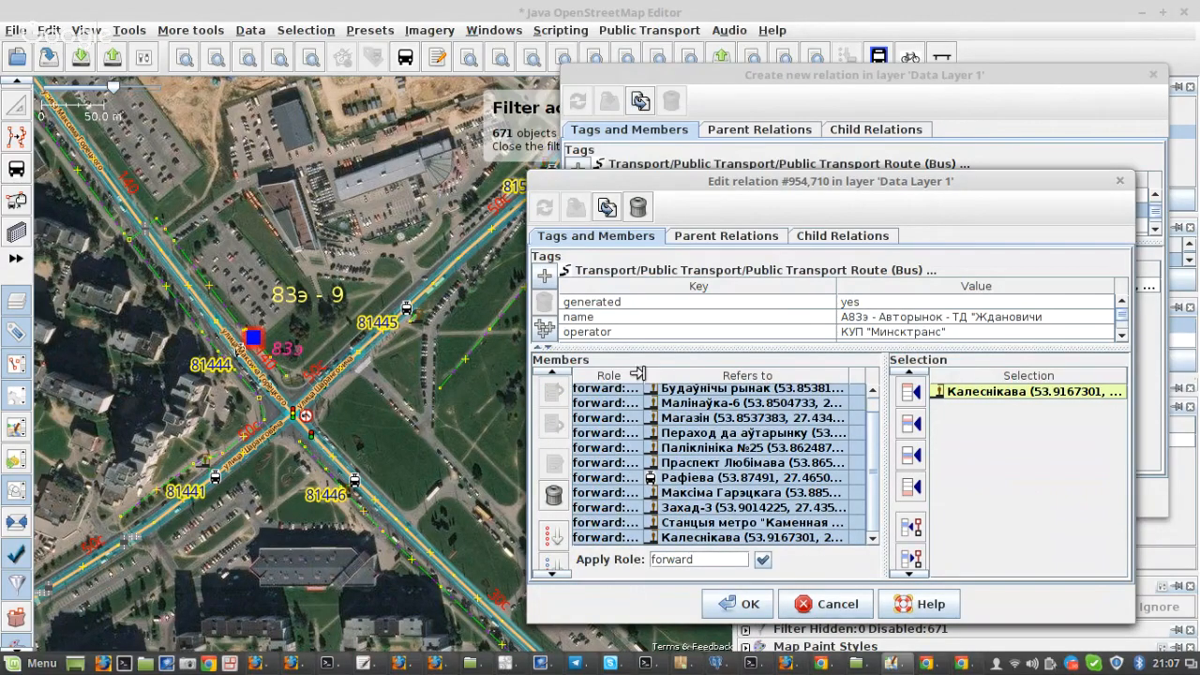
left_click_drag(642, 374, 684, 375)
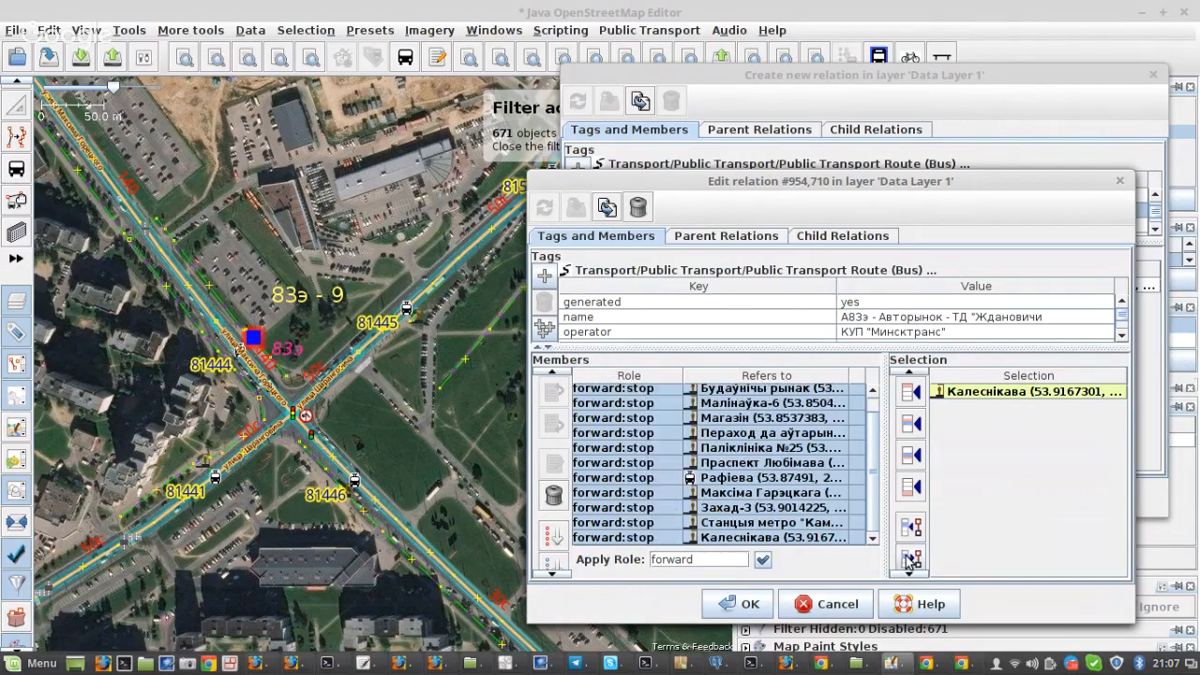
left_click(908, 560)
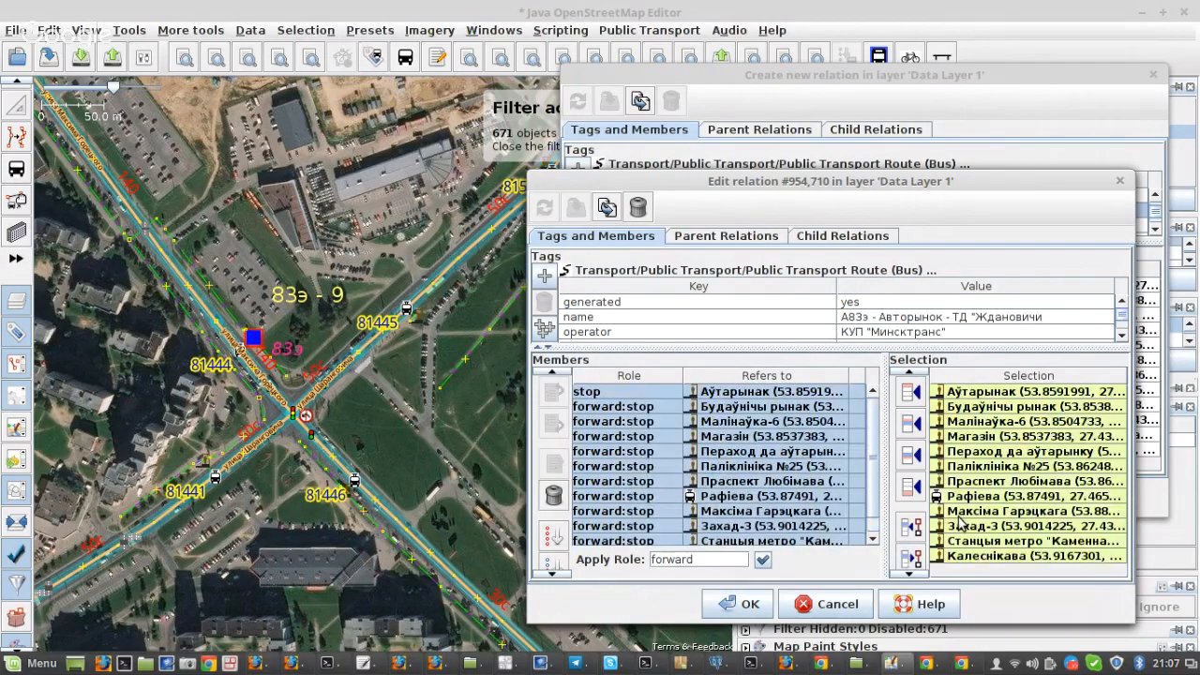
key("Delete")
left_click(911, 392)
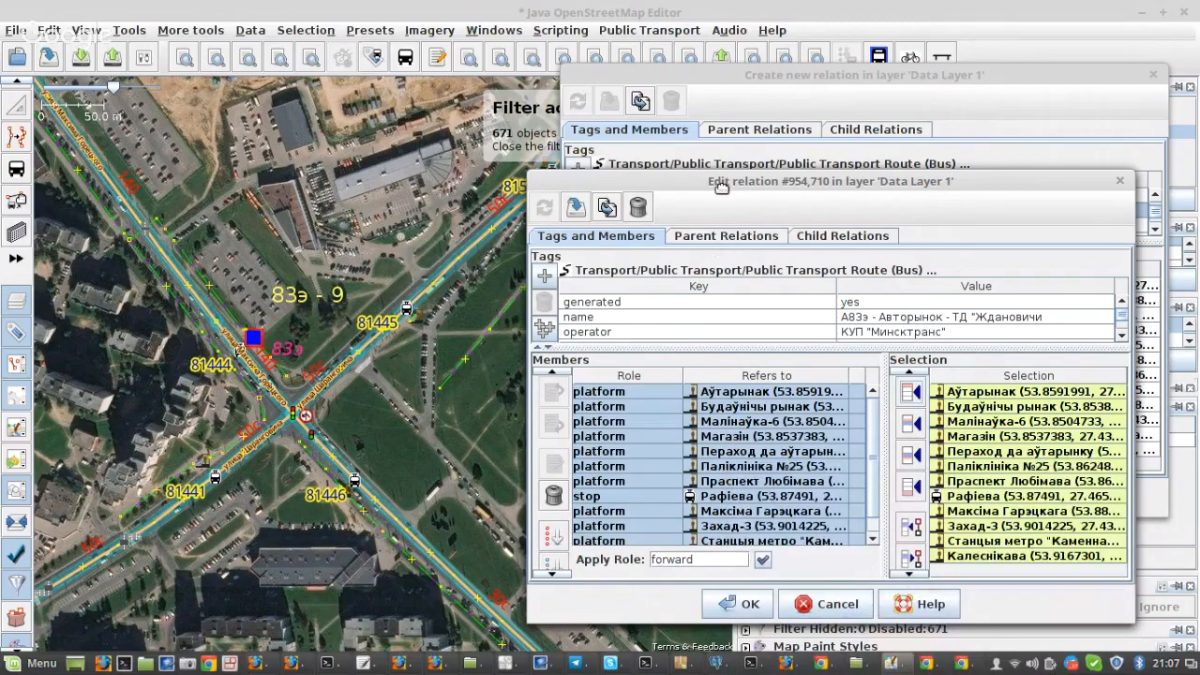
Step: In the duplicated relation, remove the members ДС "Кунцаўшчына" through Малінаўка-6 and re-add them from the selection with platform and stop roles
left_click_drag(718, 184, 528, 532)
left_click(725, 287)
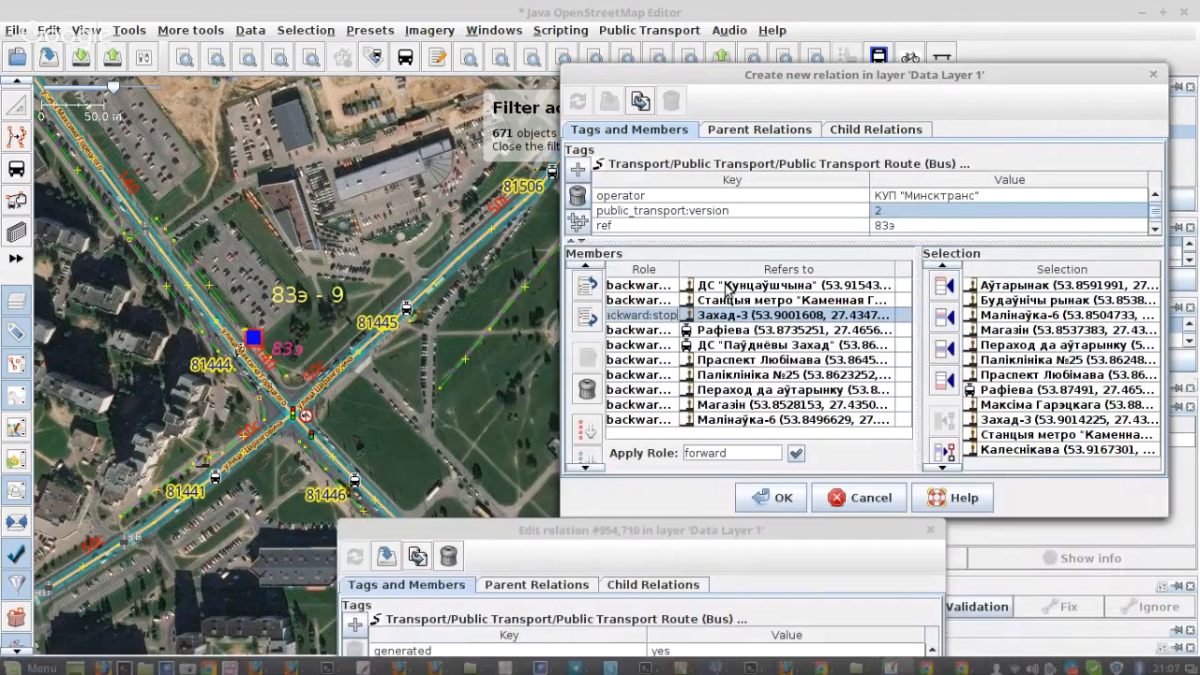
left_click(720, 419)
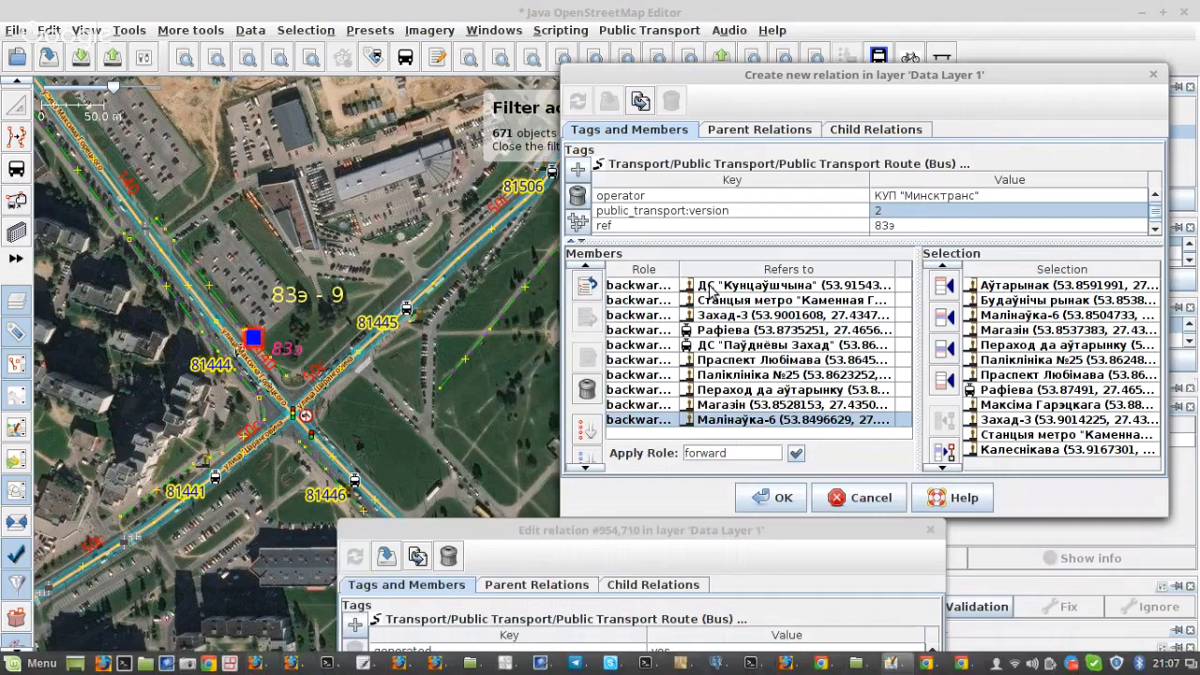
left_click(709, 287, "shift")
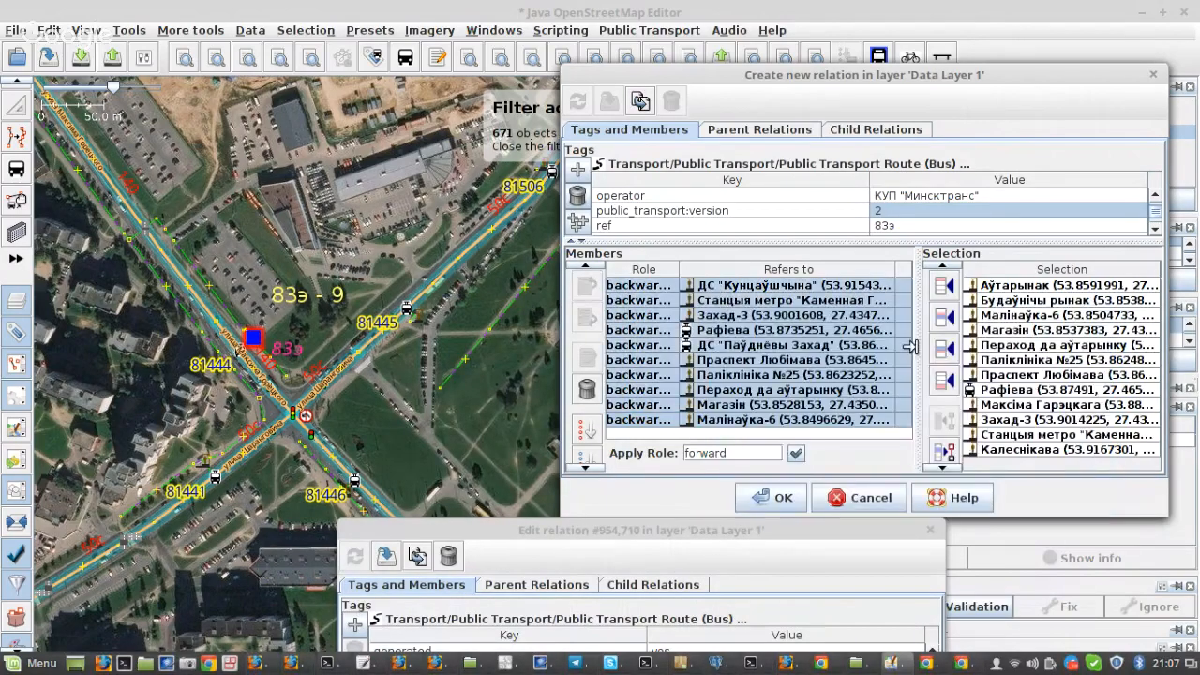
left_click(943, 394)
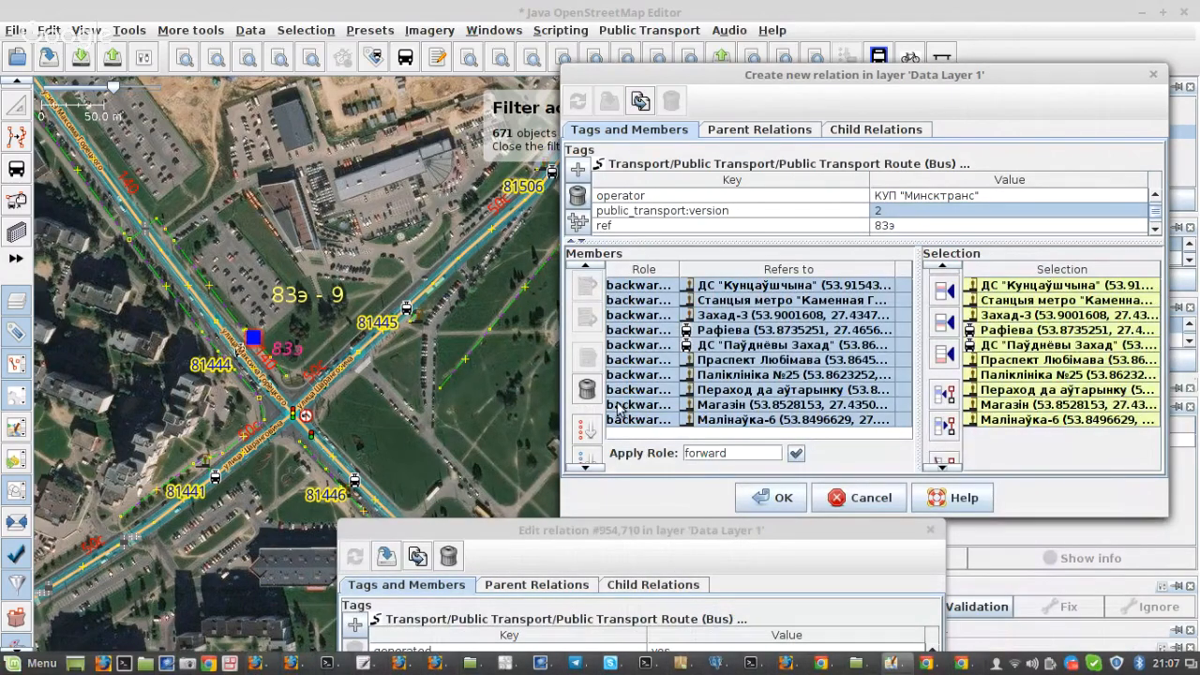
left_click(586, 389)
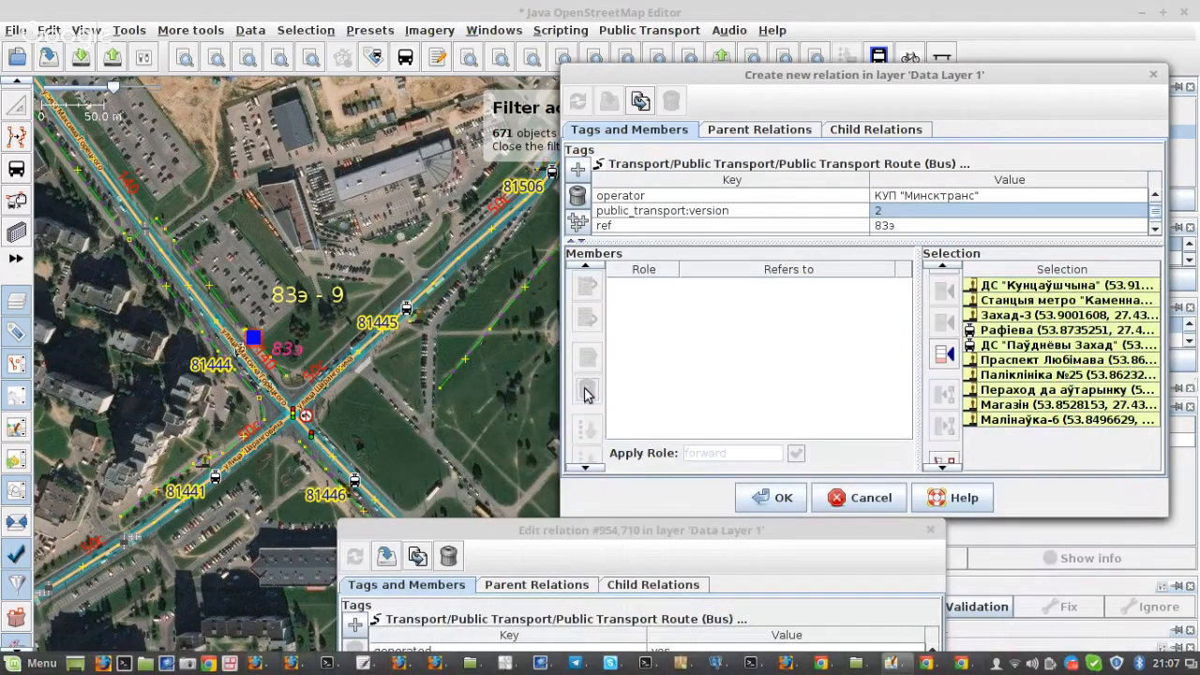
left_click(945, 287)
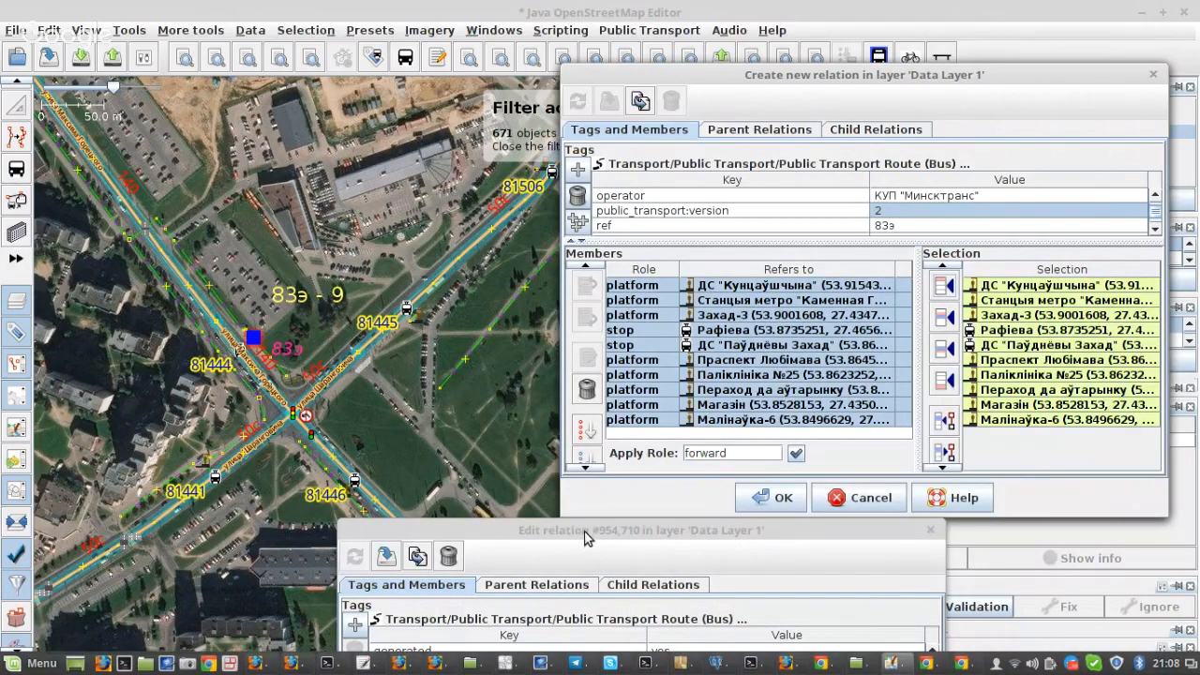
Step: Keep both relation editors within reach and examine the 83э stops on the map from Паліклініка №25 to the Аўтарынак terminus
left_click_drag(581, 532, 738, 151)
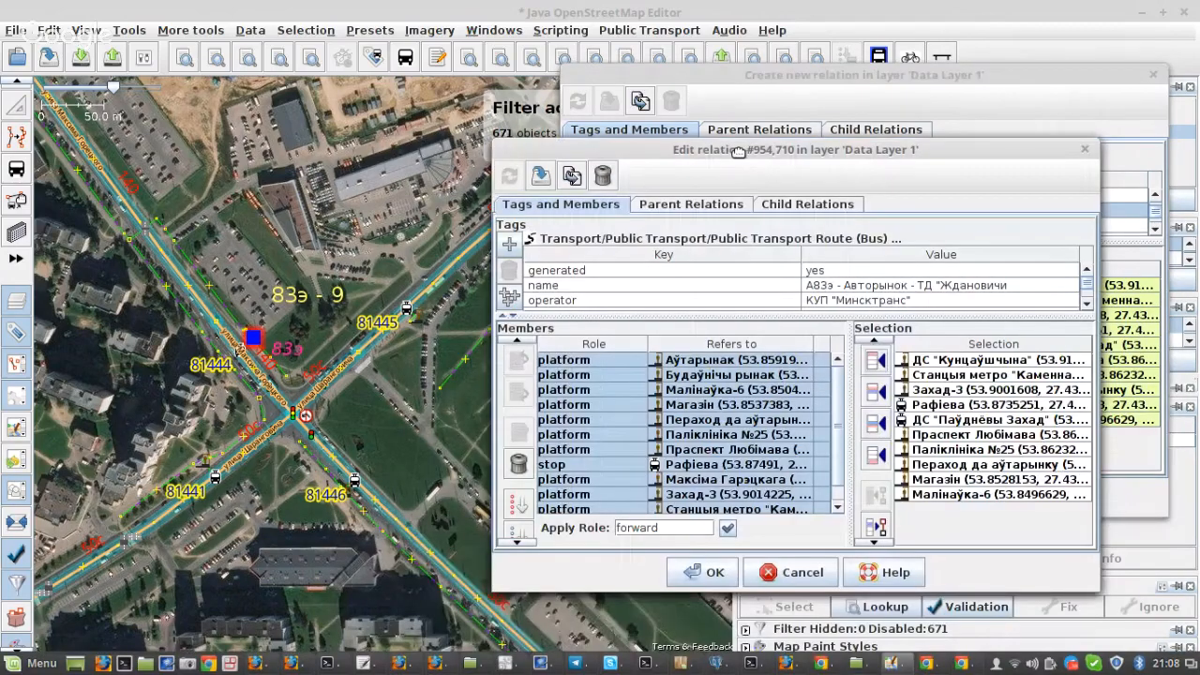
left_click(730, 95)
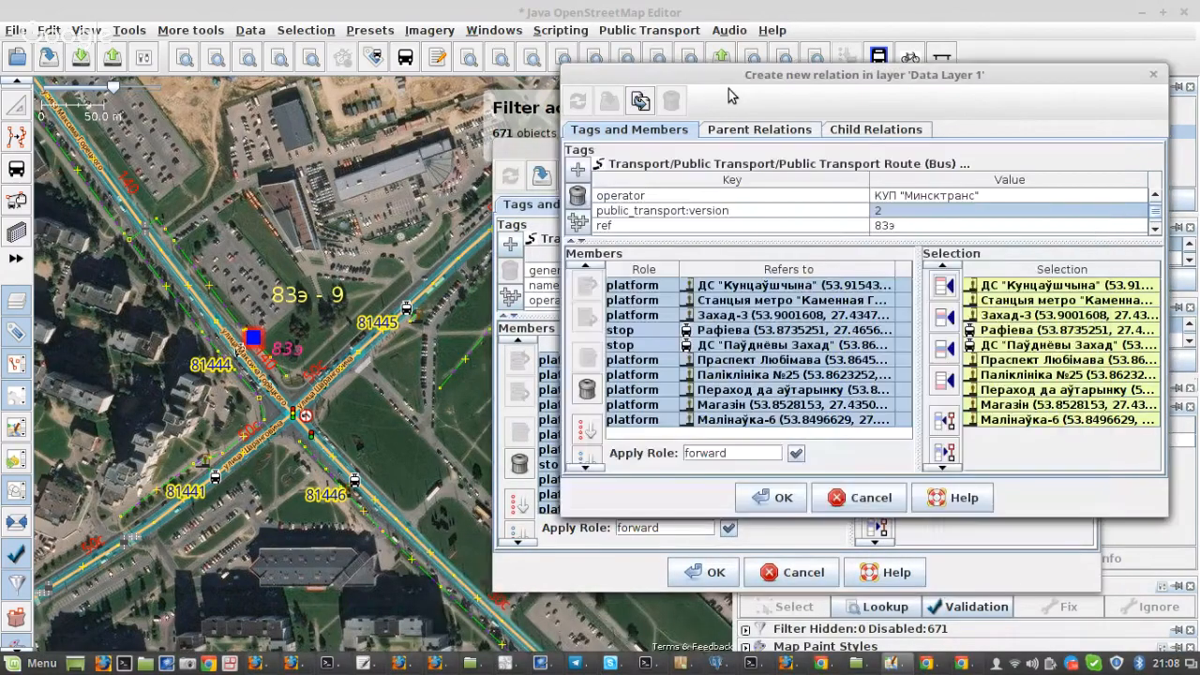
scroll(312, 484, "down", 8)
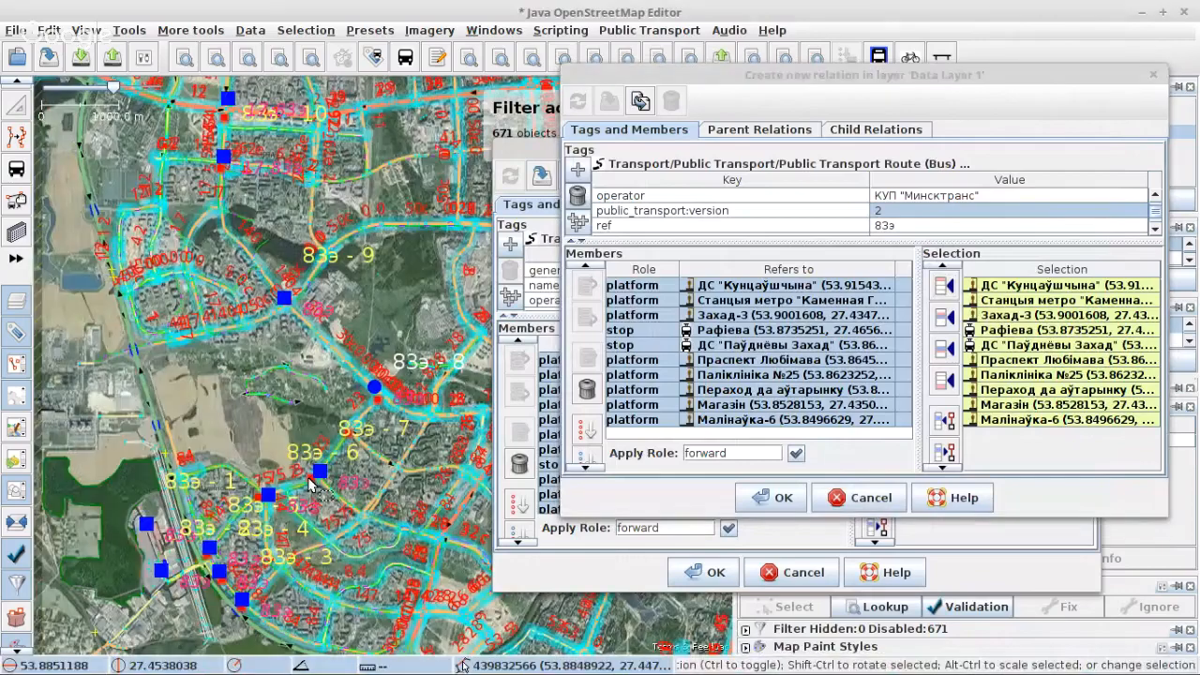
scroll(312, 483, "up", 9)
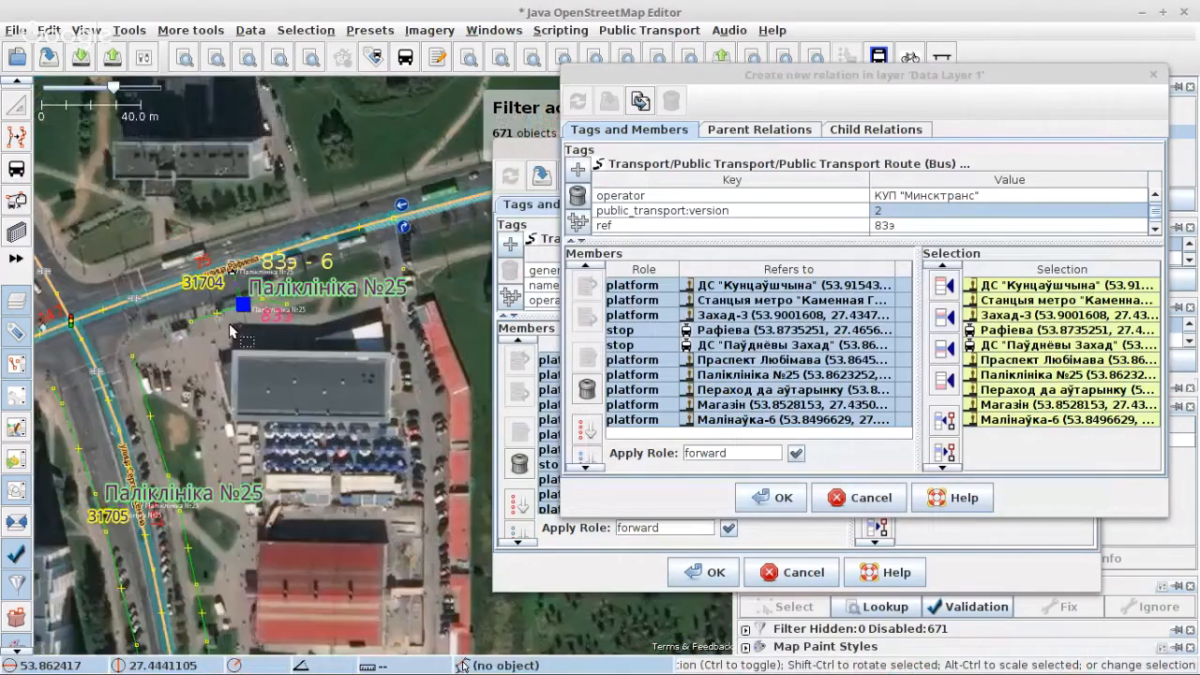
scroll(236, 461, "down", 1)
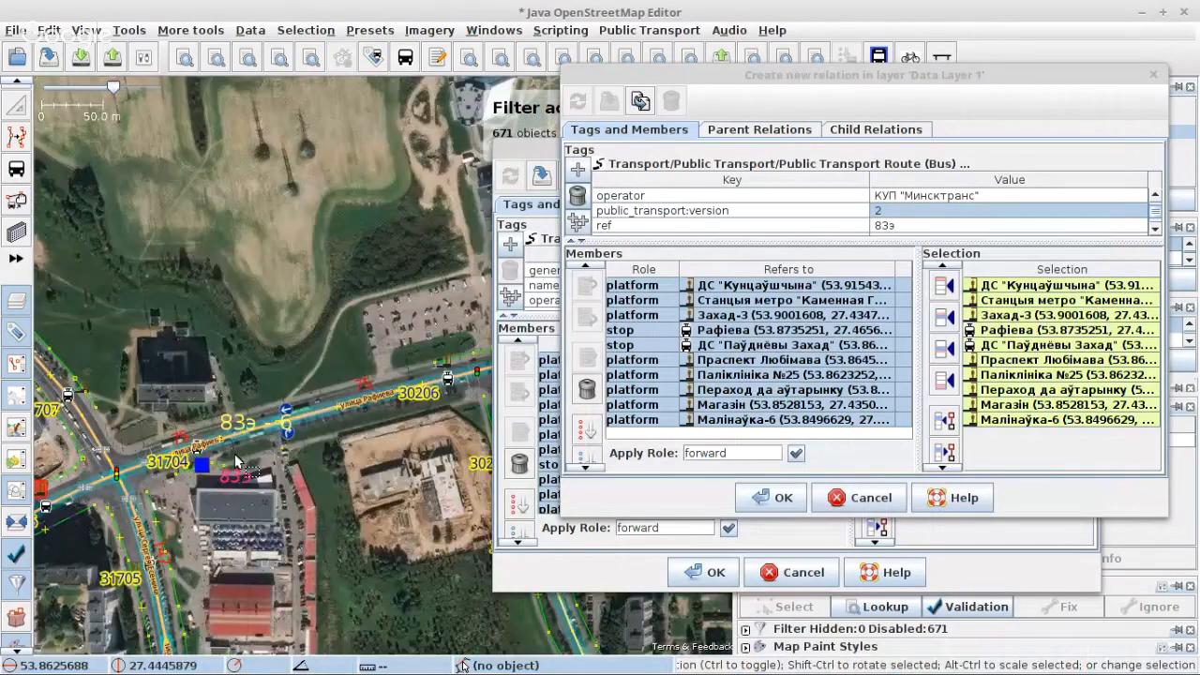
scroll(236, 461, "down", 2)
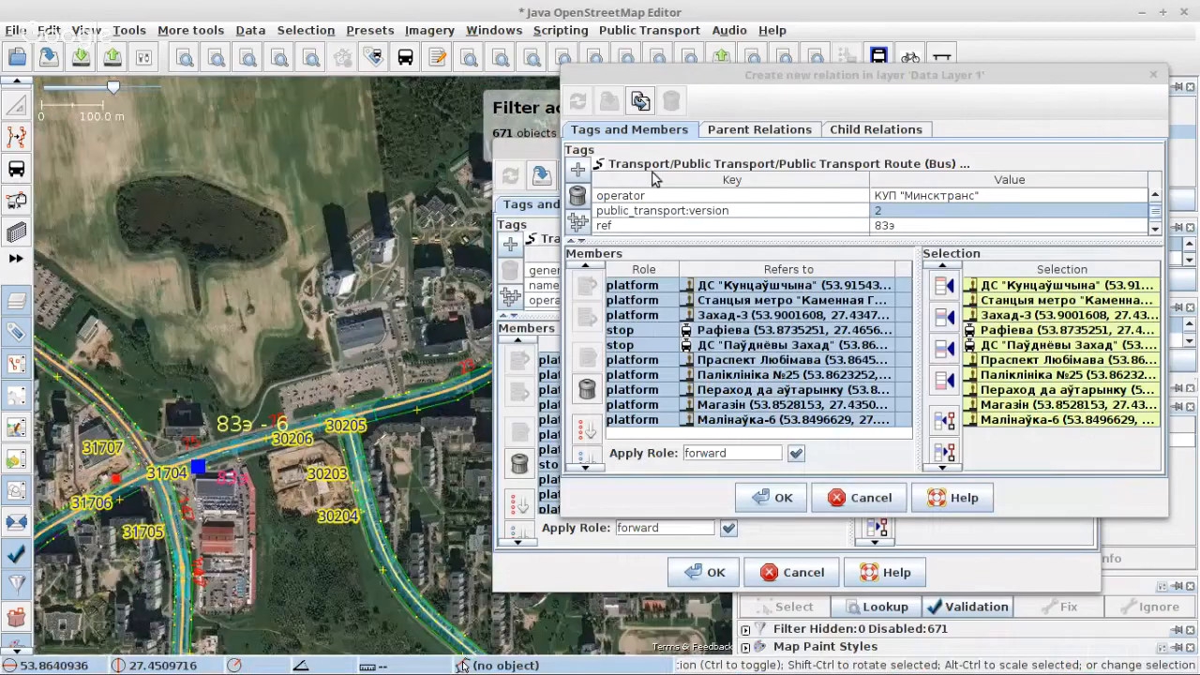
left_click(534, 224)
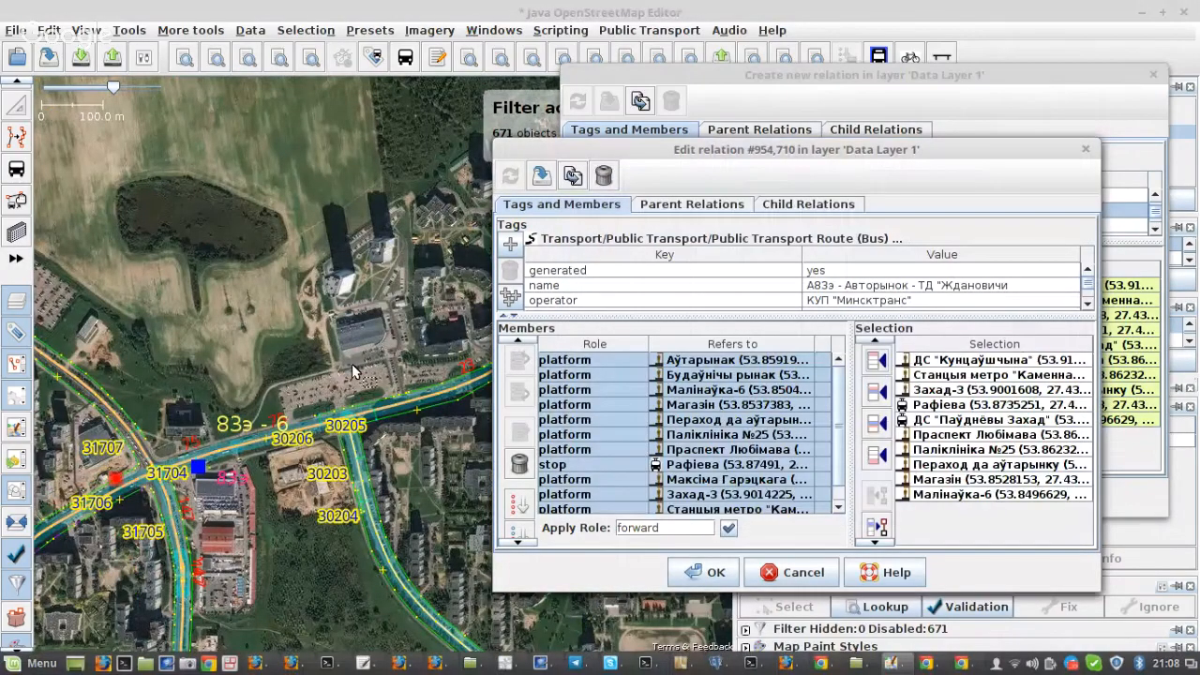
scroll(360, 427, "down", 3)
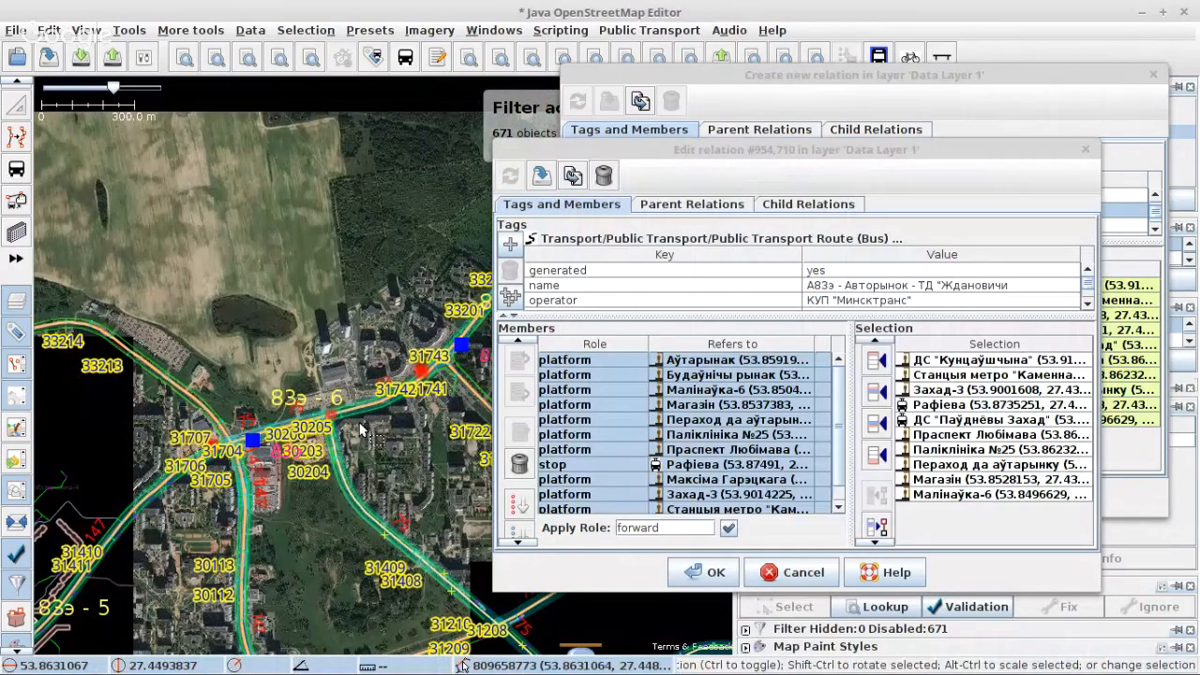
scroll(225, 408, "down", 2)
scroll(229, 356, "up", 10)
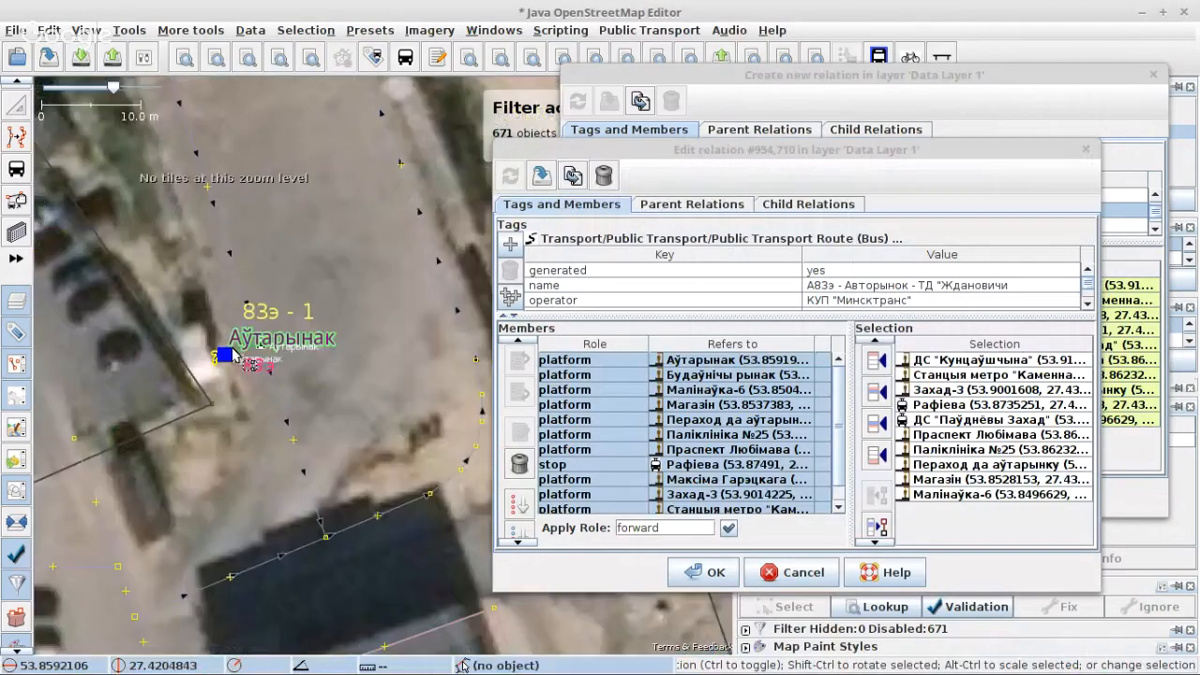
Step: Add the Аўтарынак terminus platform as the last member of the duplicated 83э relation and save that relation
left_click(230, 351)
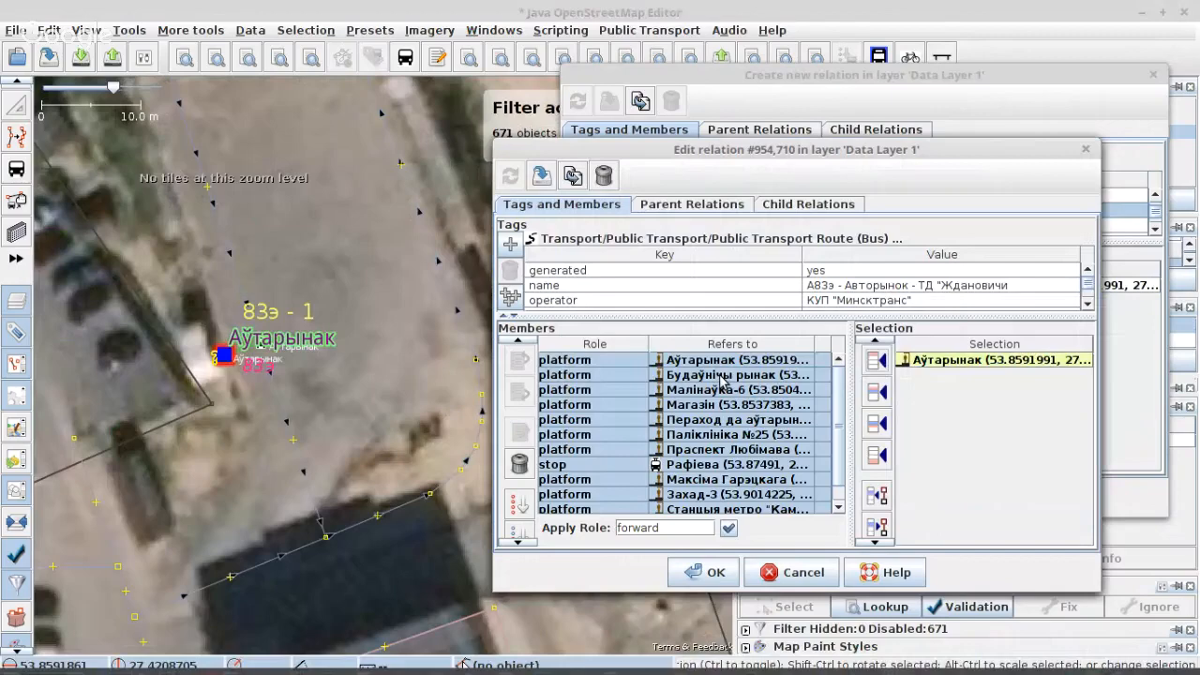
left_click(722, 375)
left_click(806, 101)
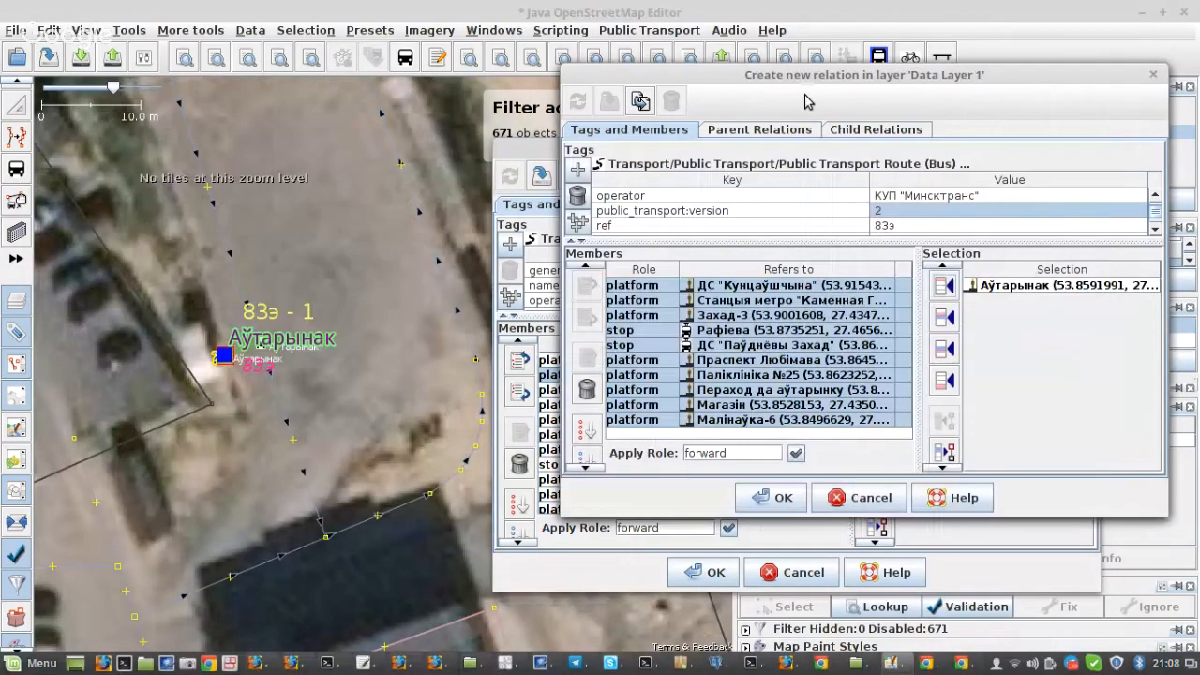
left_click(783, 315)
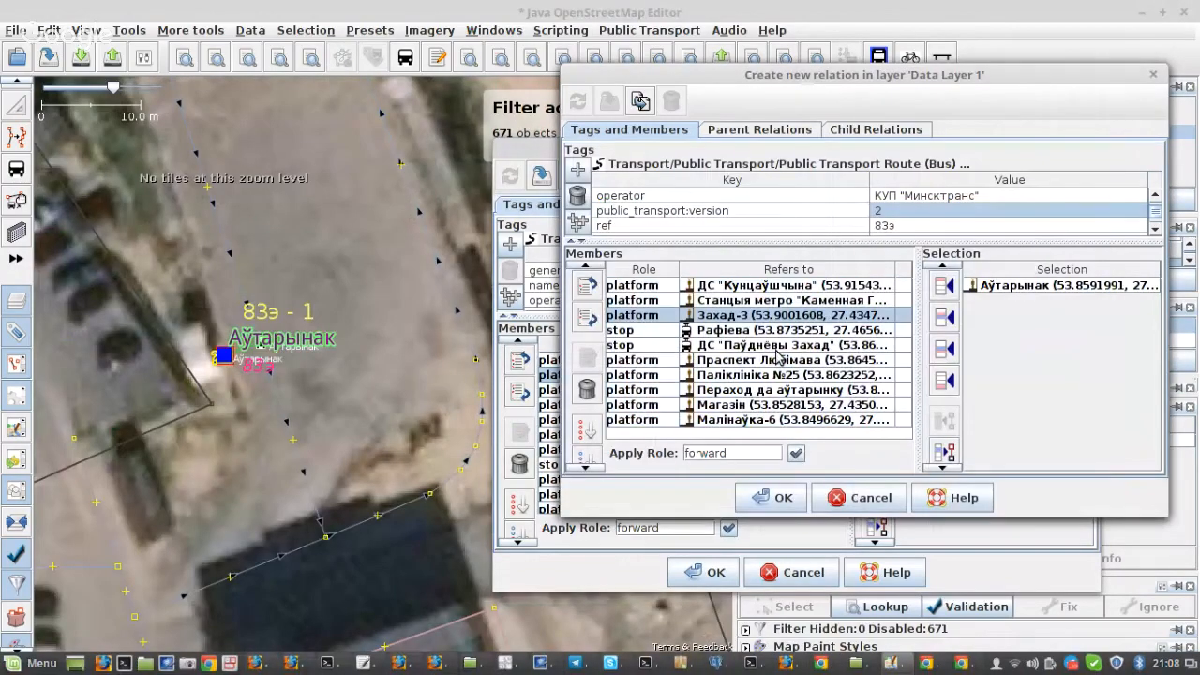
left_click(943, 379)
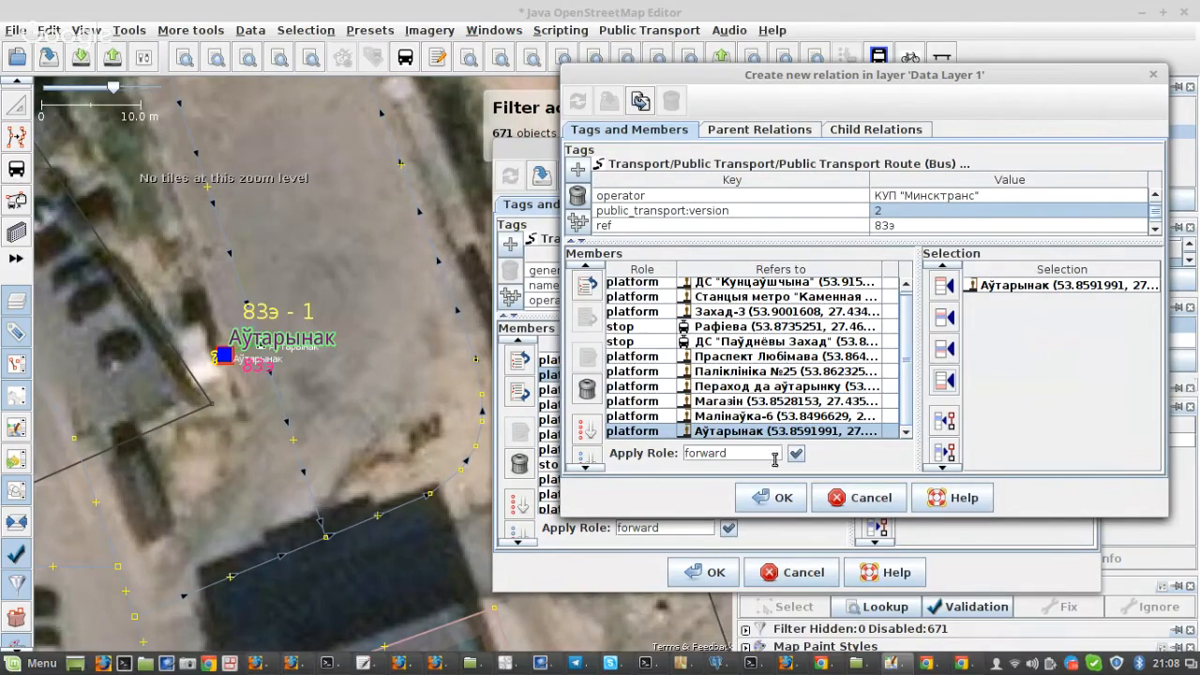
left_click(761, 500)
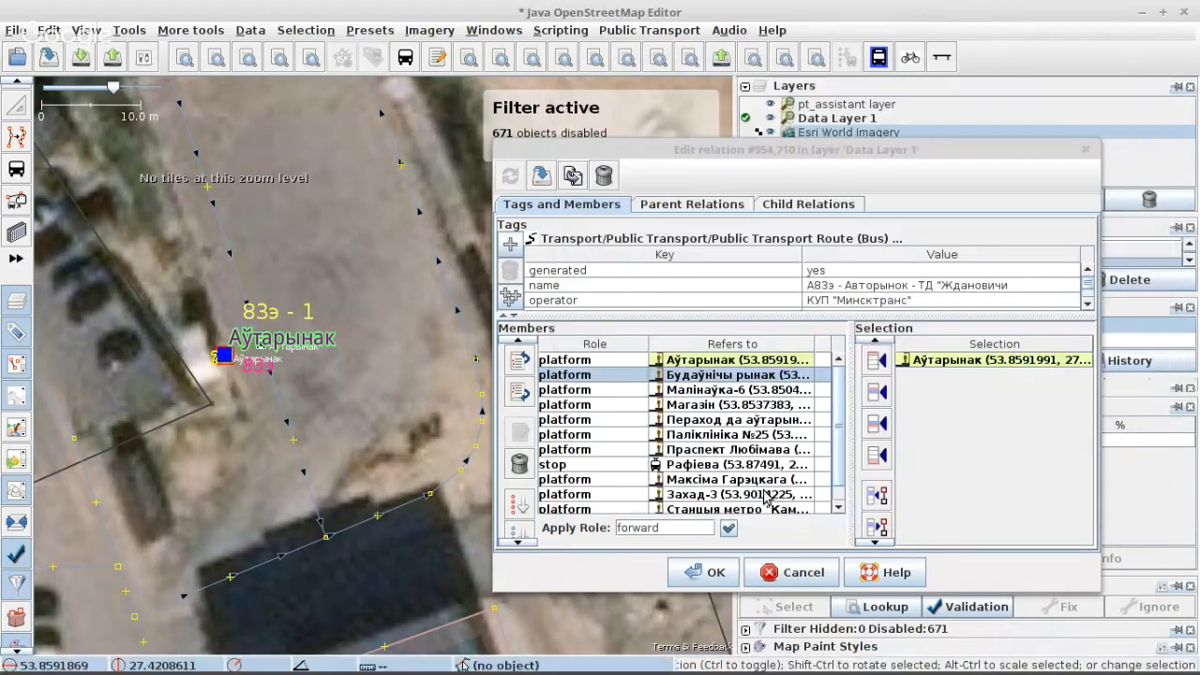
Step: Reopen the duplicated 83э relation from the Аўтарынак platform's memberships, keeping the original relation's editor within reach
left_click_drag(750, 155, 701, 411)
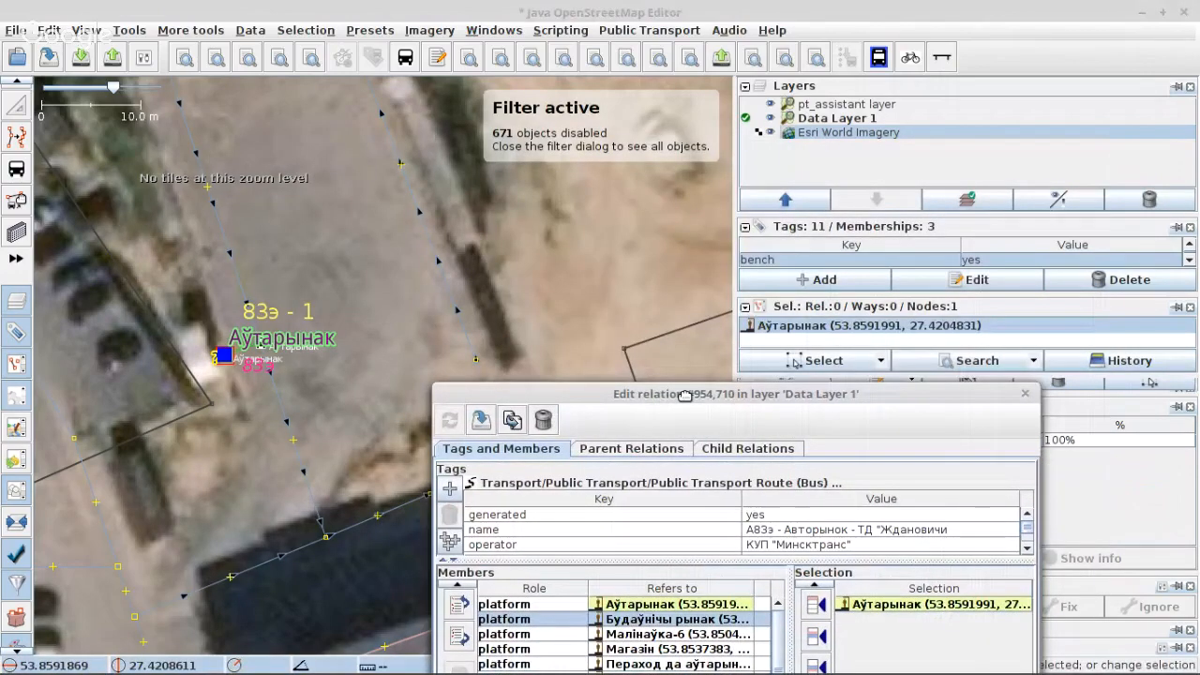
left_click_drag(834, 214, 834, 139)
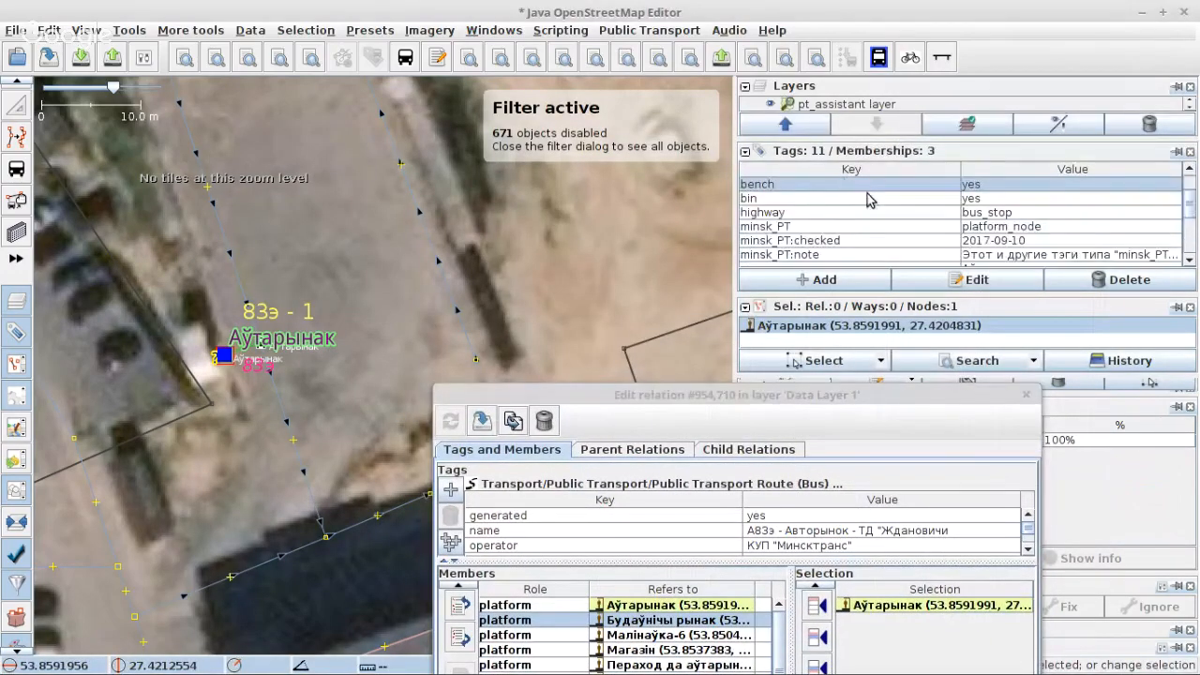
scroll(796, 215, "down", 3)
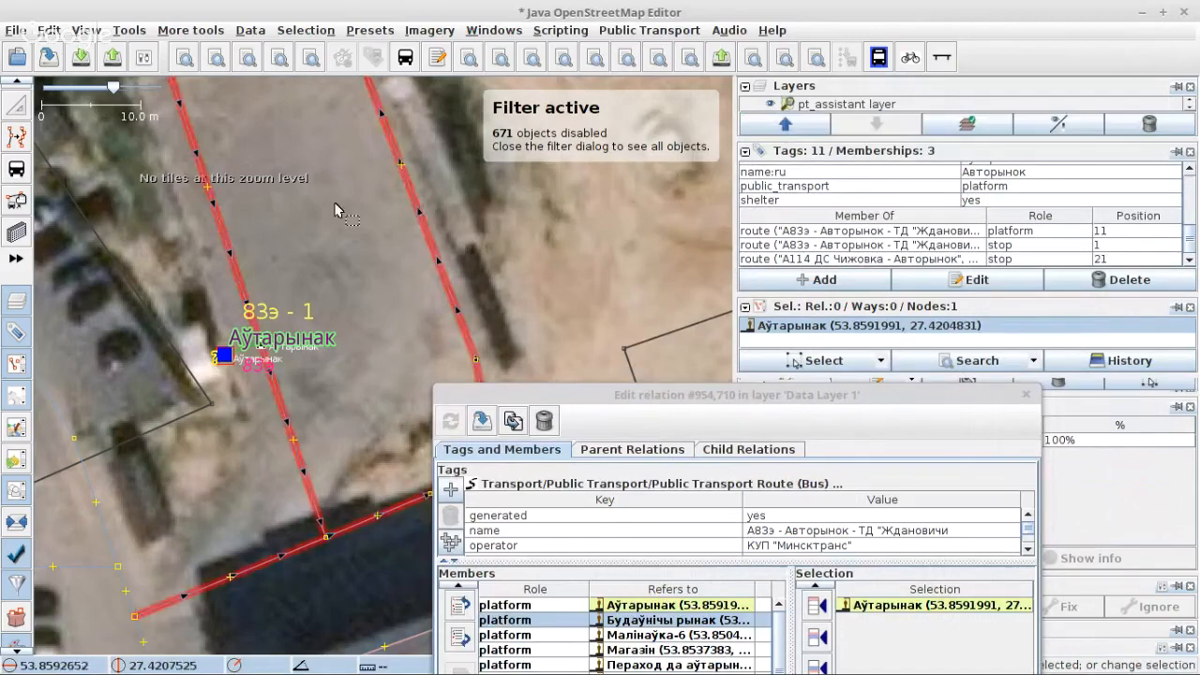
left_click(851, 232)
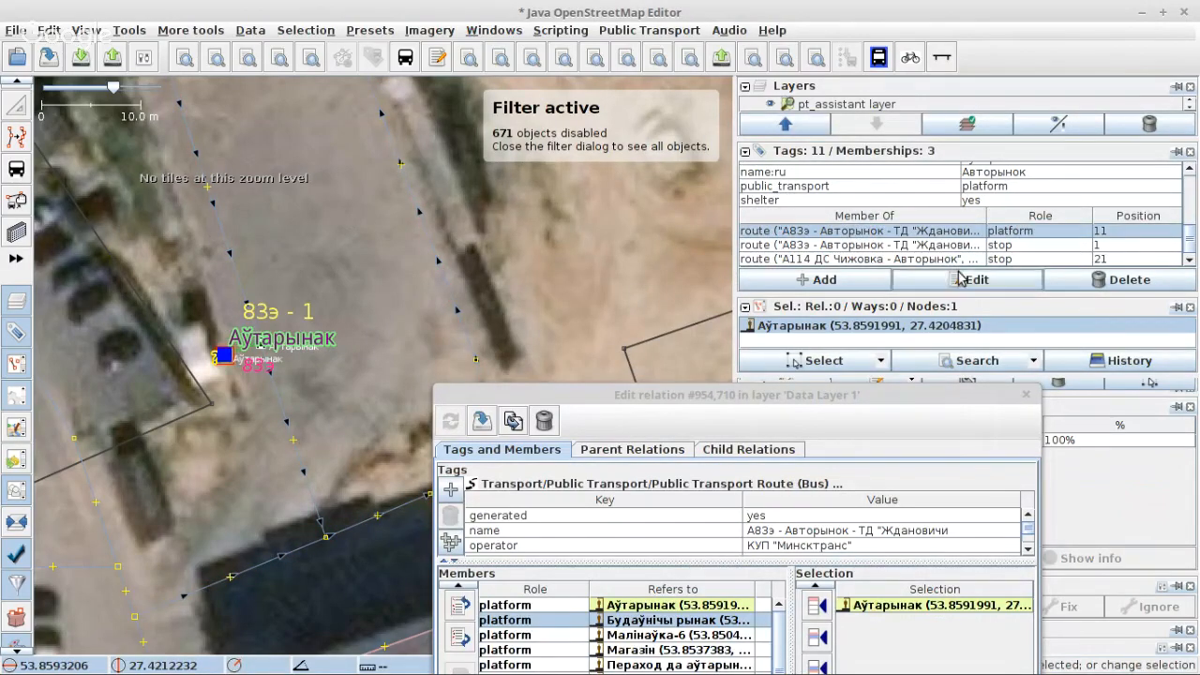
left_click(961, 278)
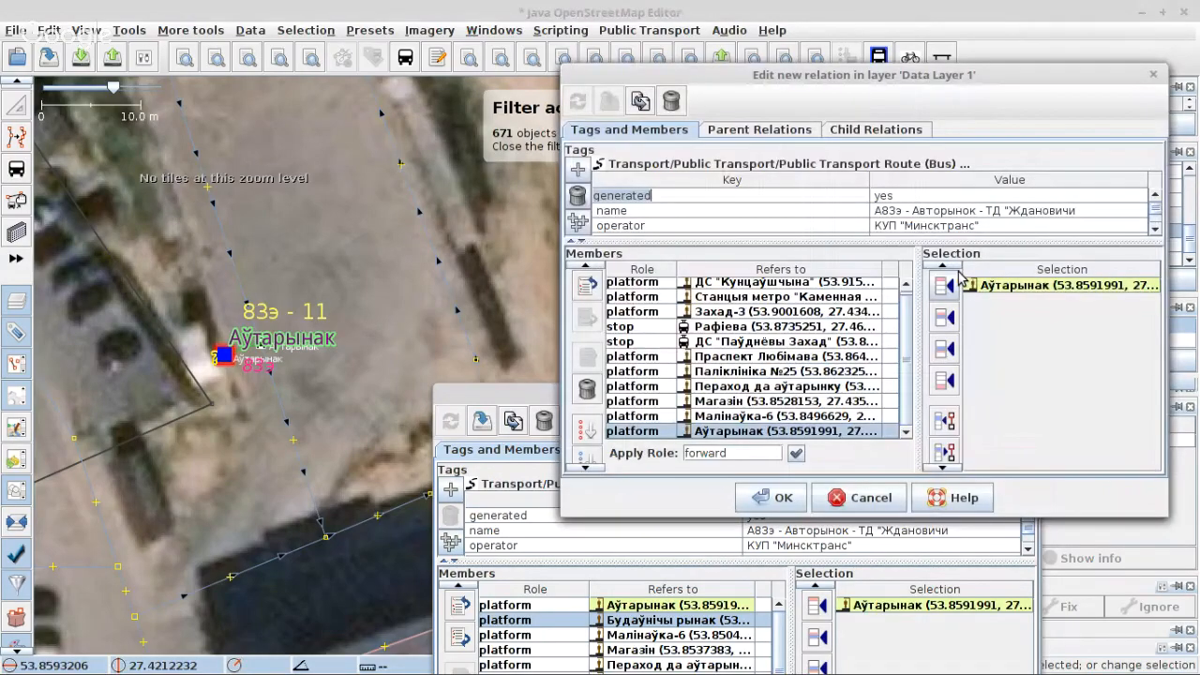
left_click_drag(499, 395, 476, 238)
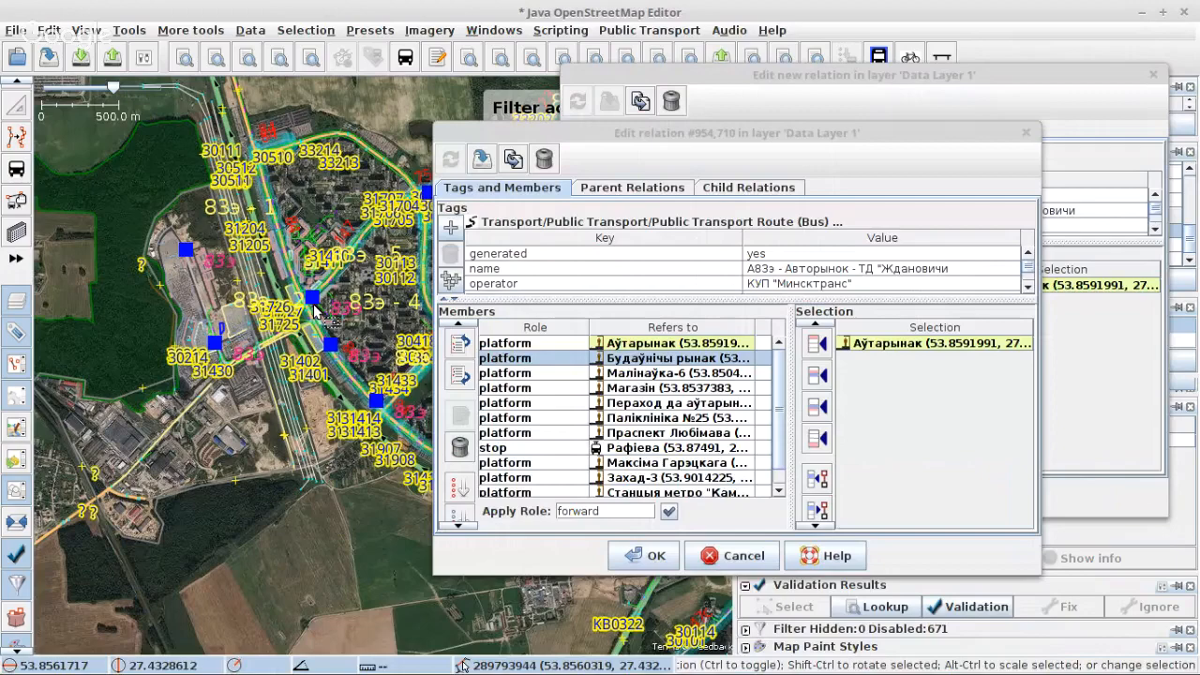
Step: Compare the numbered 83э stops of both relations around stops 6 and 7, and close the duplicated relation's editor
left_click_drag(314, 308, 183, 339)
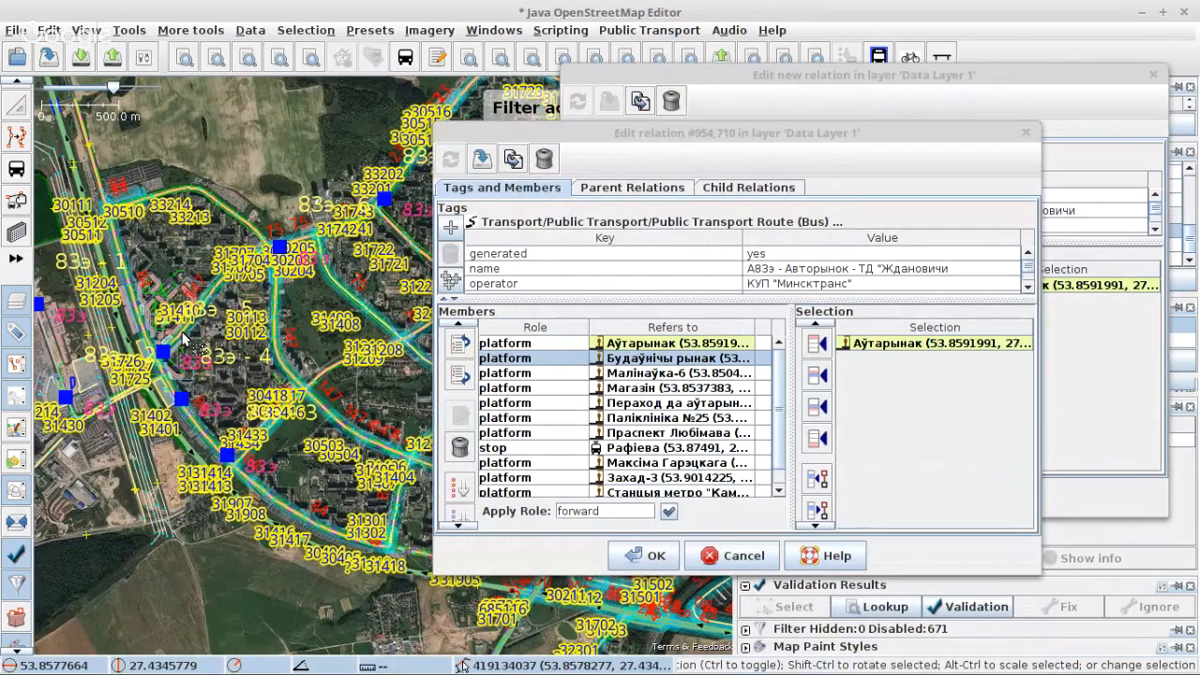
scroll(143, 321, "up", 2)
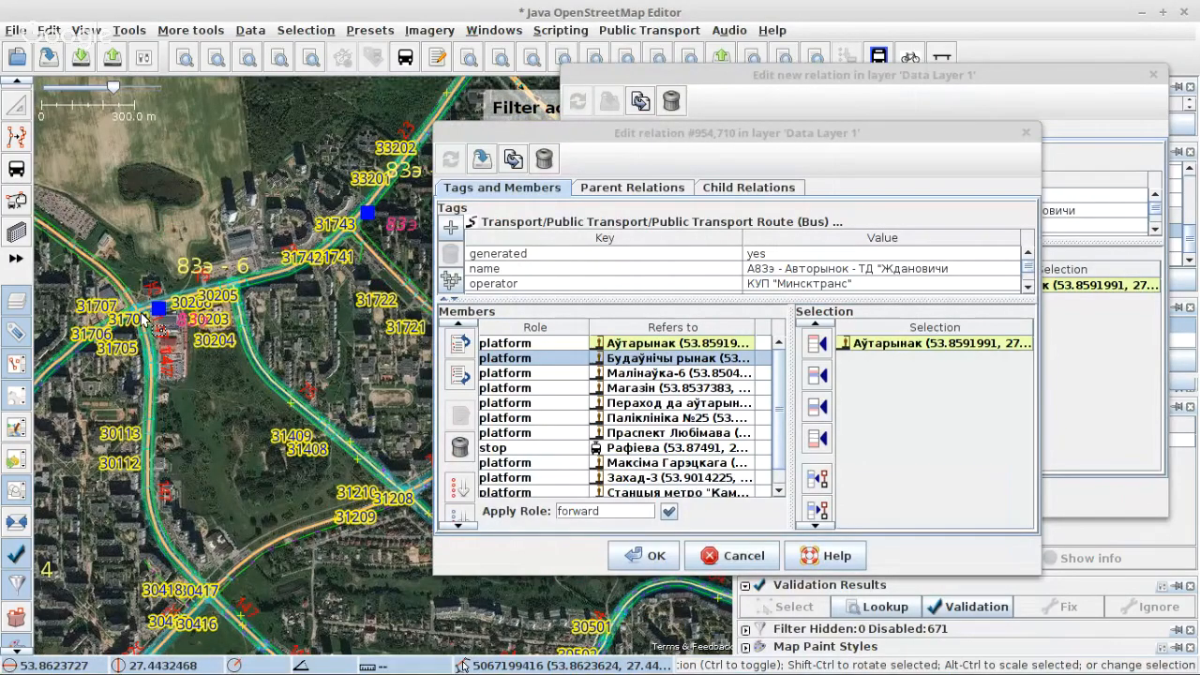
scroll(251, 296, "up", 4)
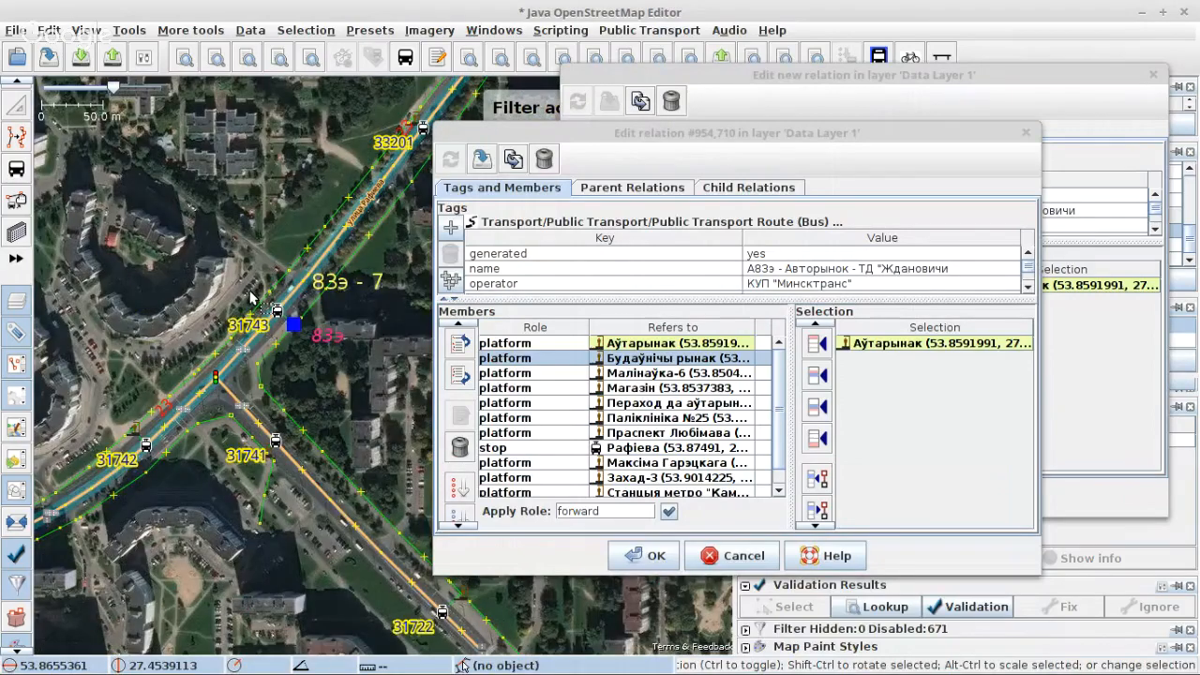
left_click(697, 80)
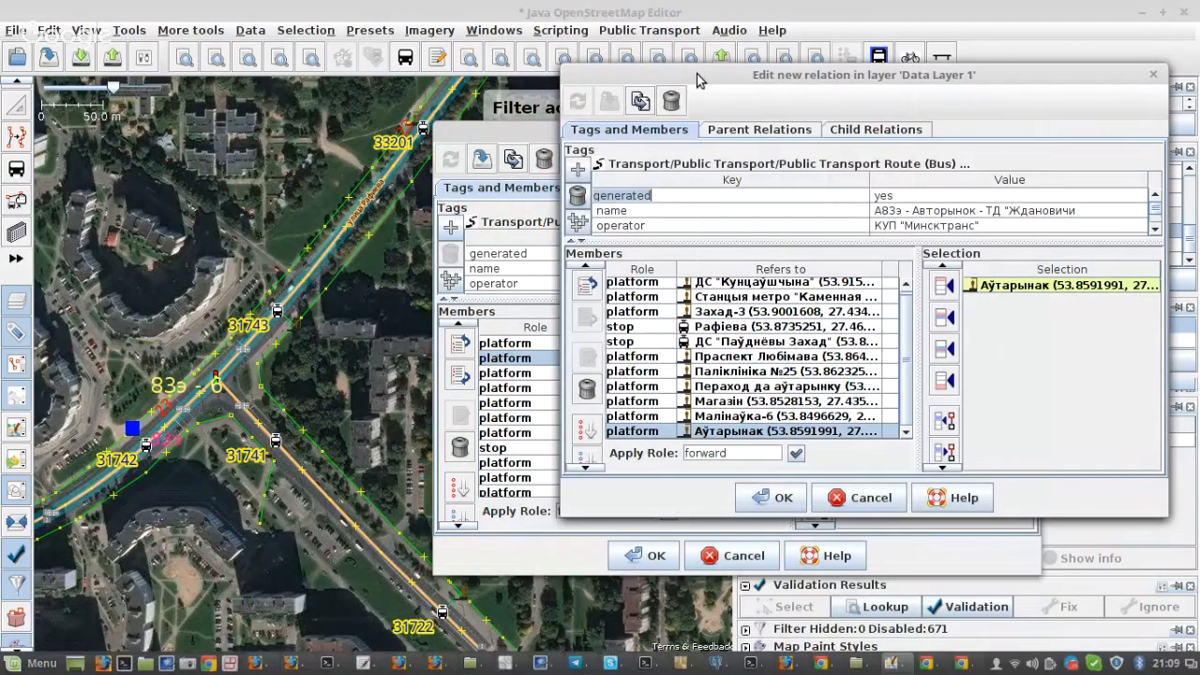
key("alt+Tab")
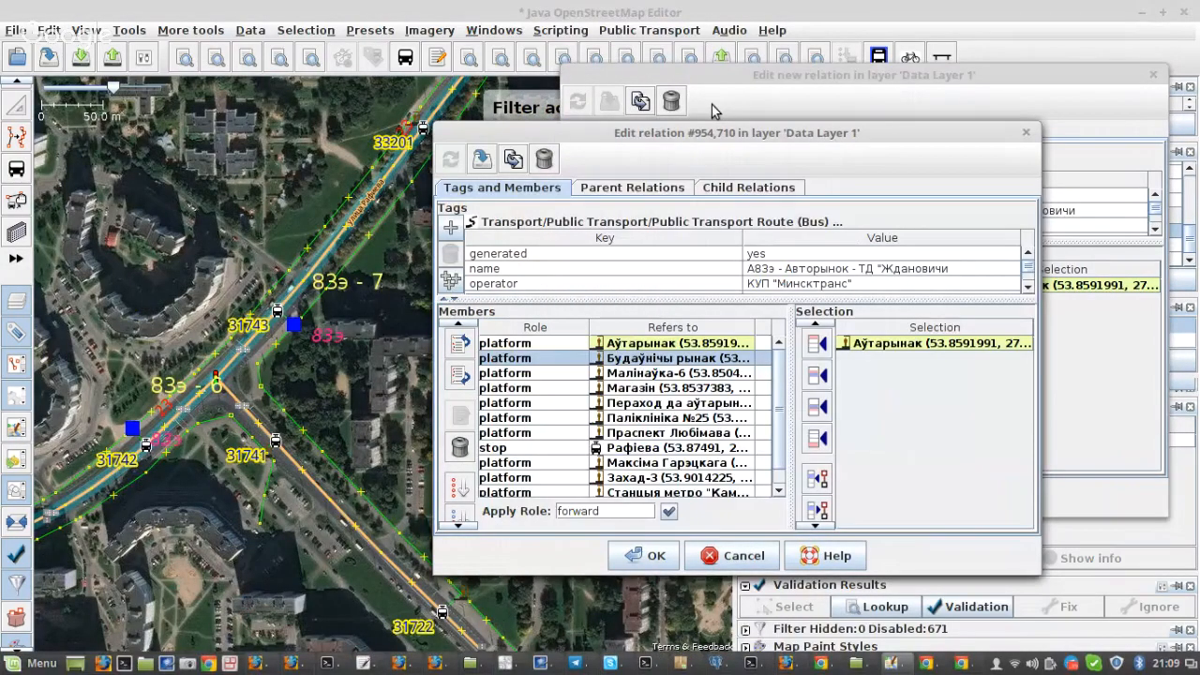
left_click(719, 90)
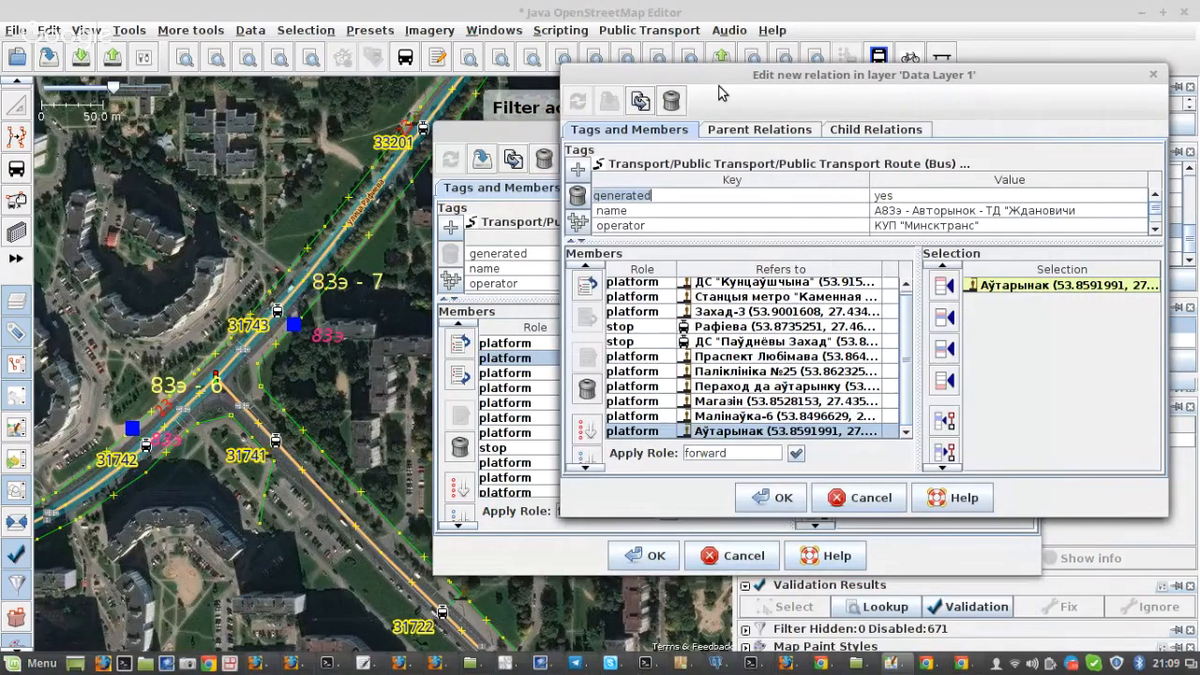
left_click(519, 137)
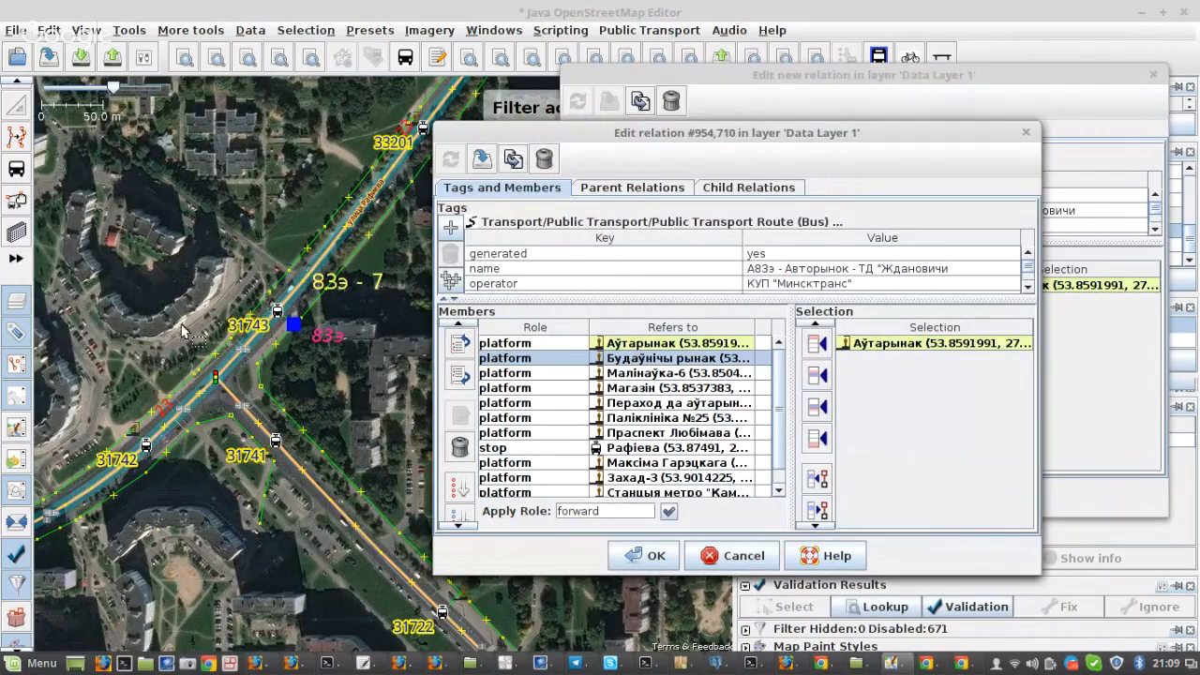
left_click(668, 78)
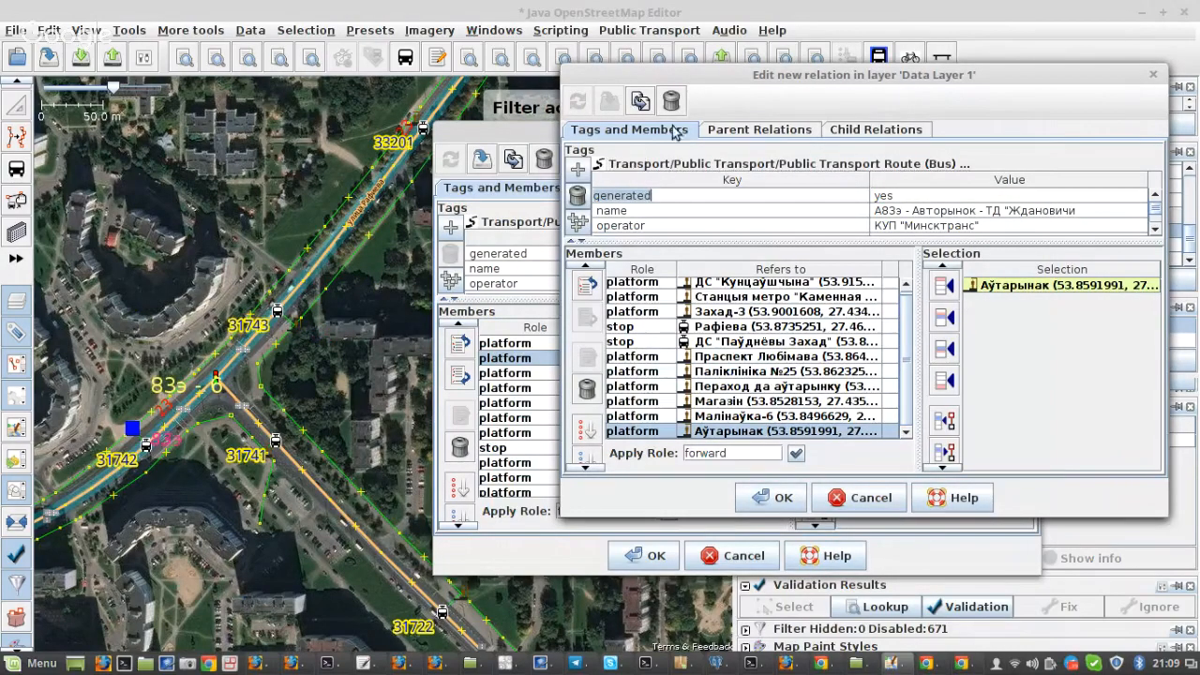
left_click(502, 136)
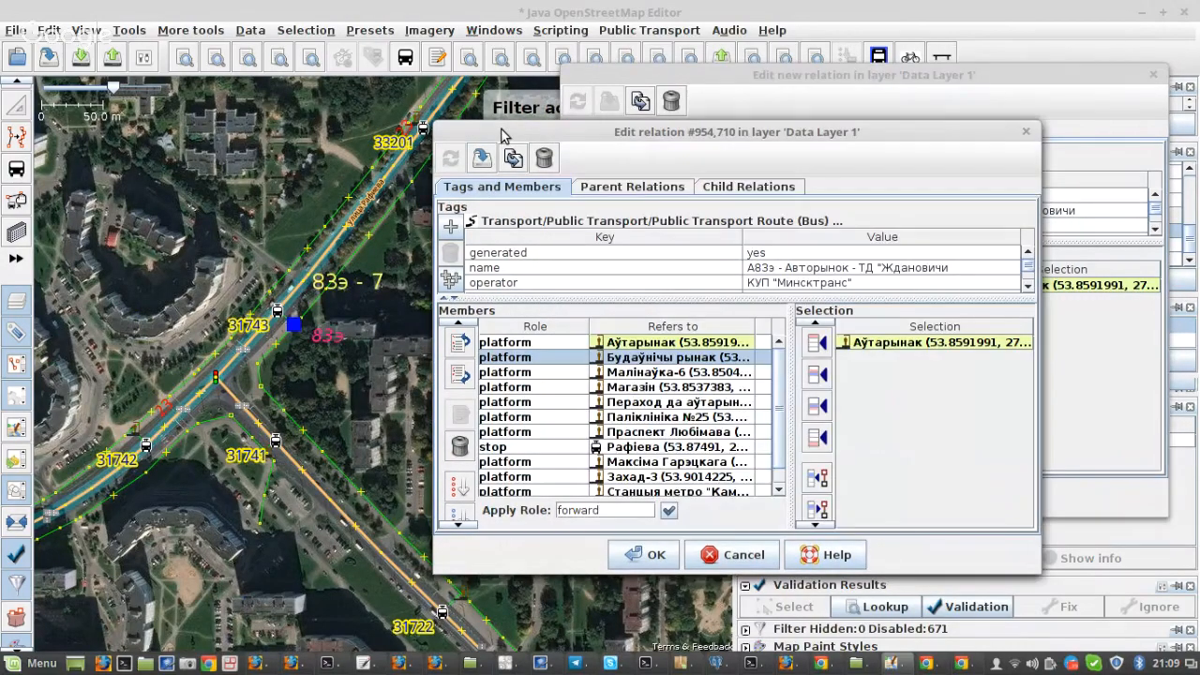
left_click(668, 79)
left_click(758, 503)
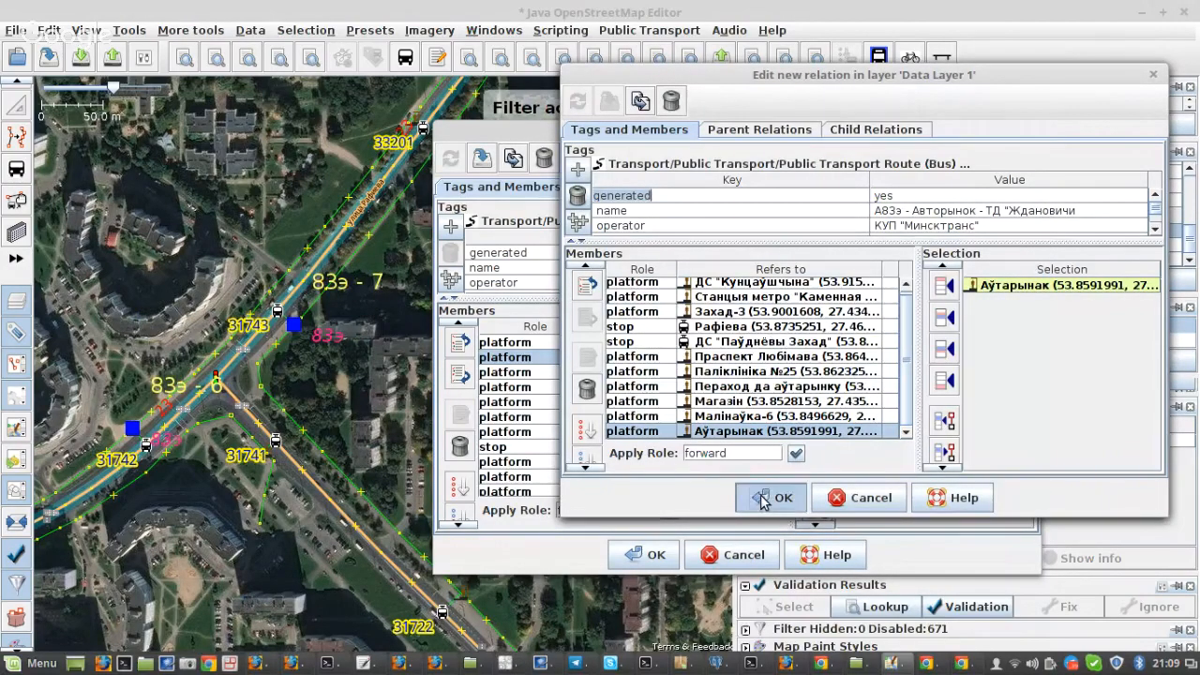
Step: Examine the turning loop highway at the Аўтарынак terminus and the stop position node lying on it
scroll(281, 371, "down", 1)
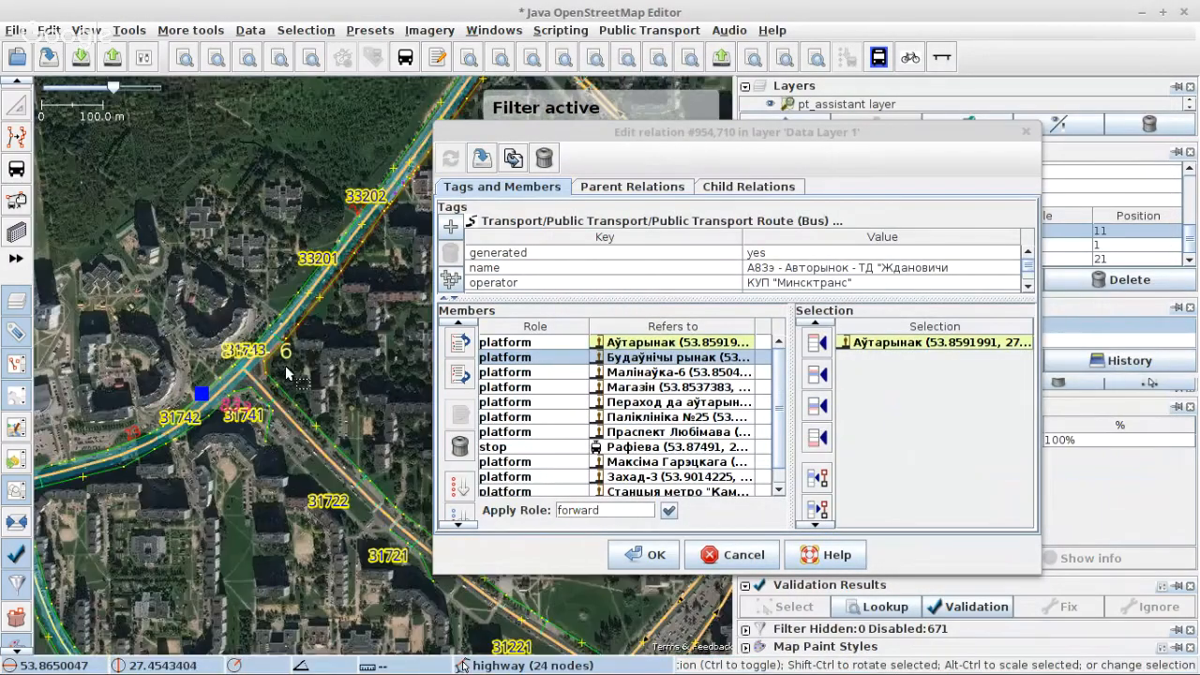
scroll(288, 373, "down", 3)
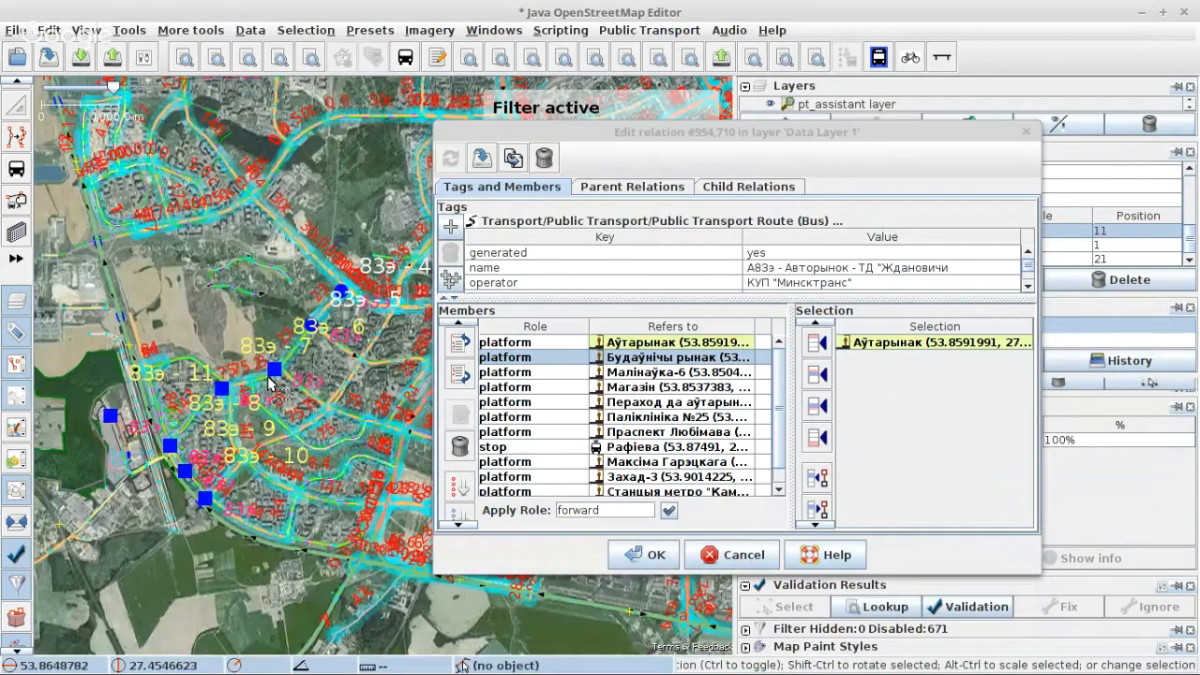
scroll(221, 388, "up", 4)
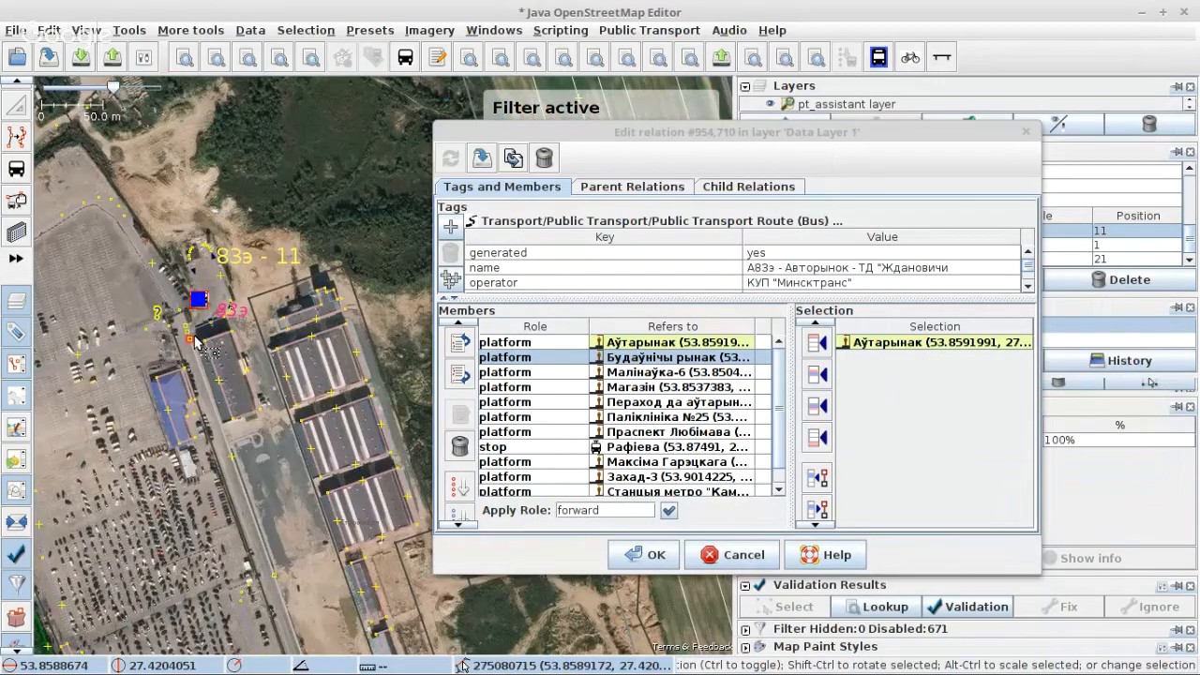
scroll(248, 286, "up", 2)
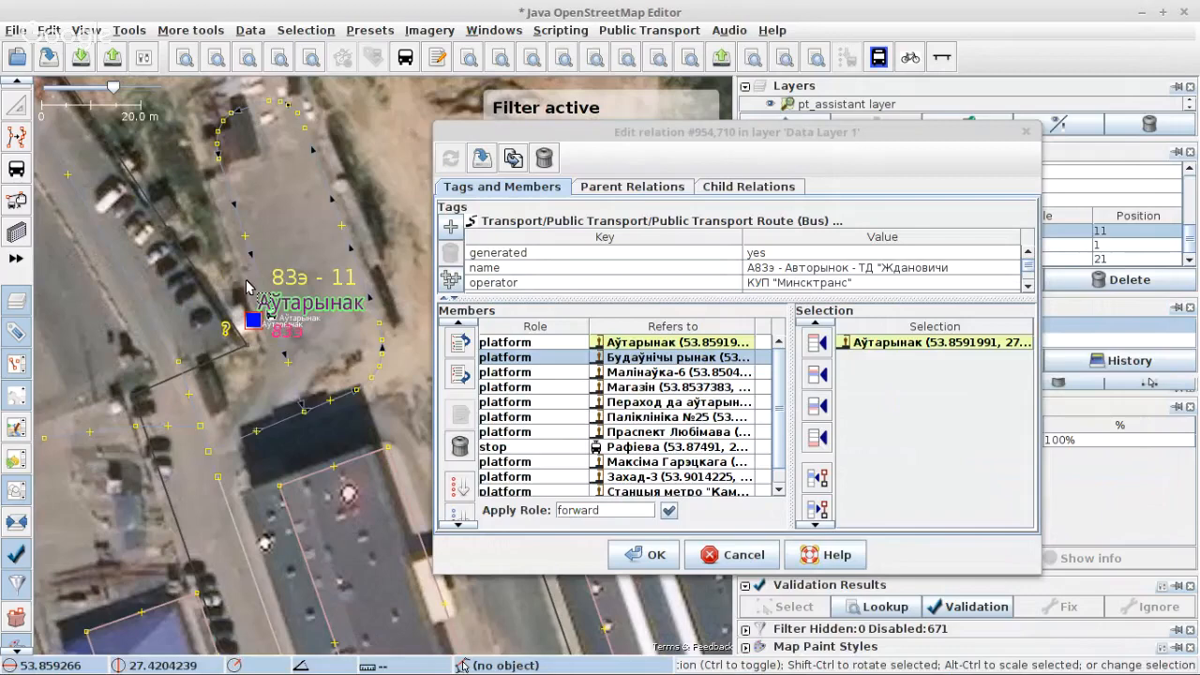
left_click(248, 288)
scroll(277, 304, "up", 1)
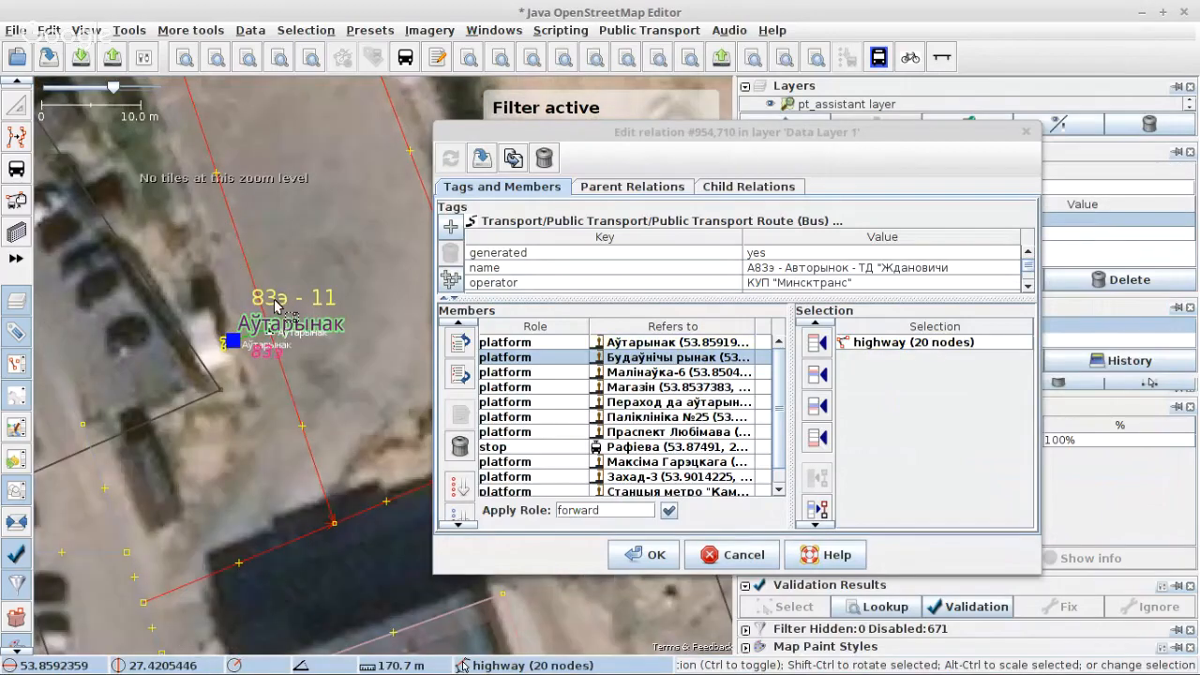
scroll(277, 304, "up", 1)
scroll(245, 330, "up", 1)
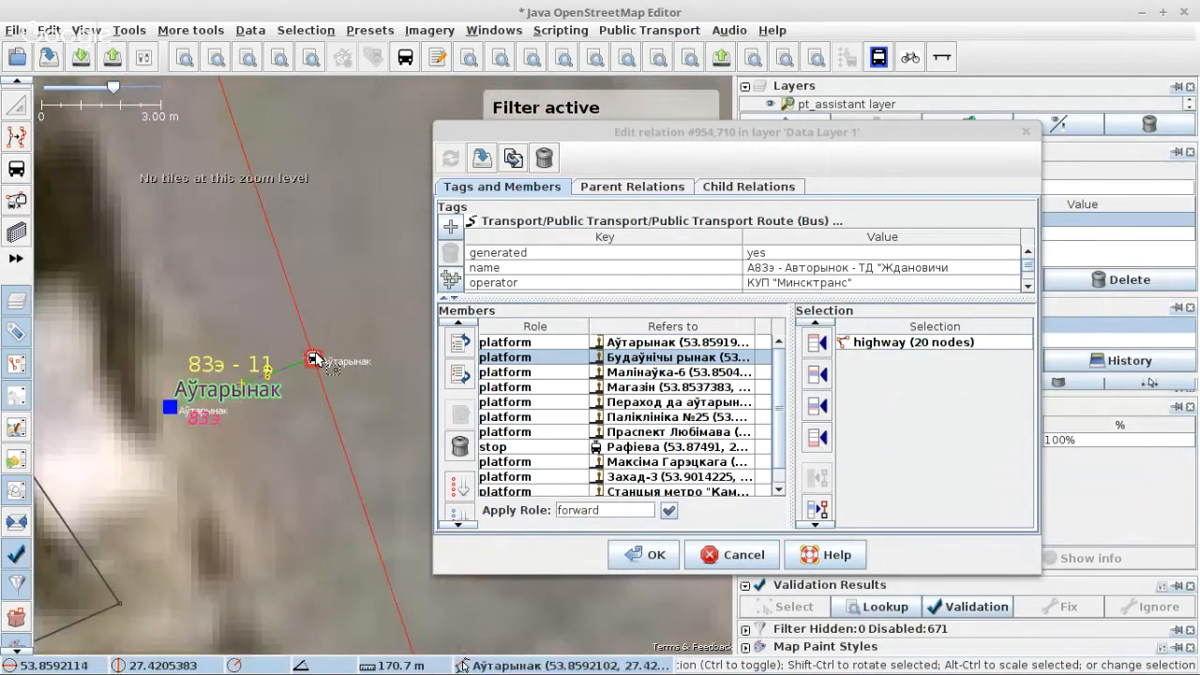
scroll(280, 316, "down", 2)
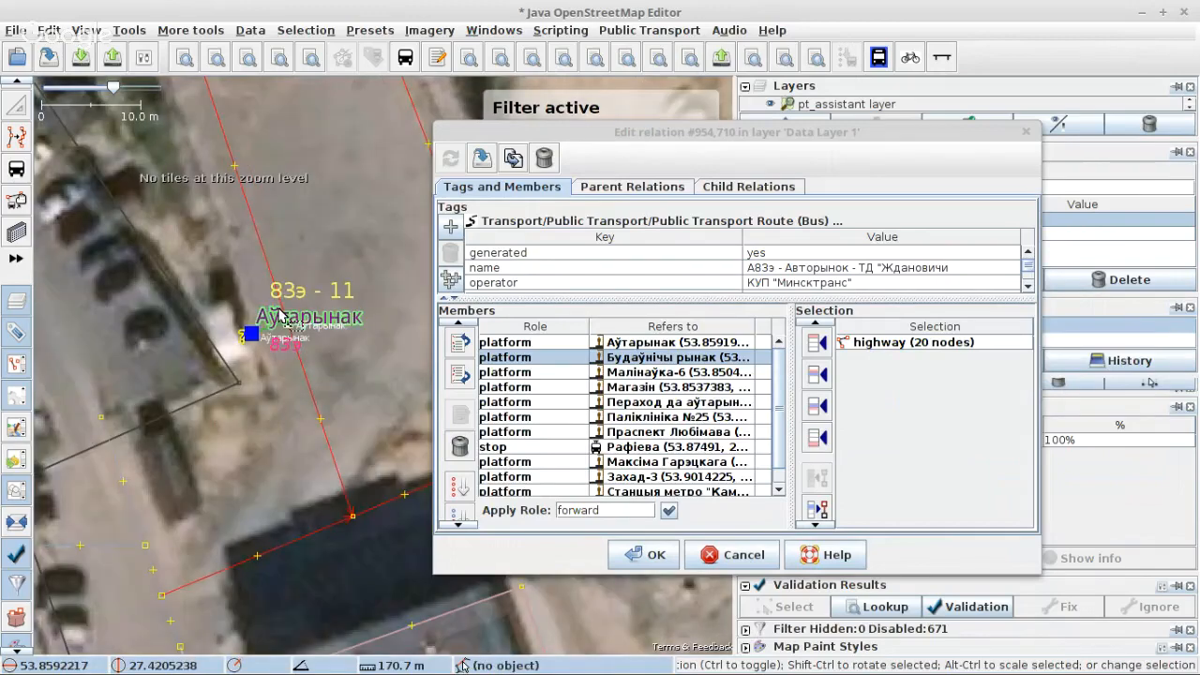
scroll(280, 313, "down", 1)
scroll(292, 335, "up", 2)
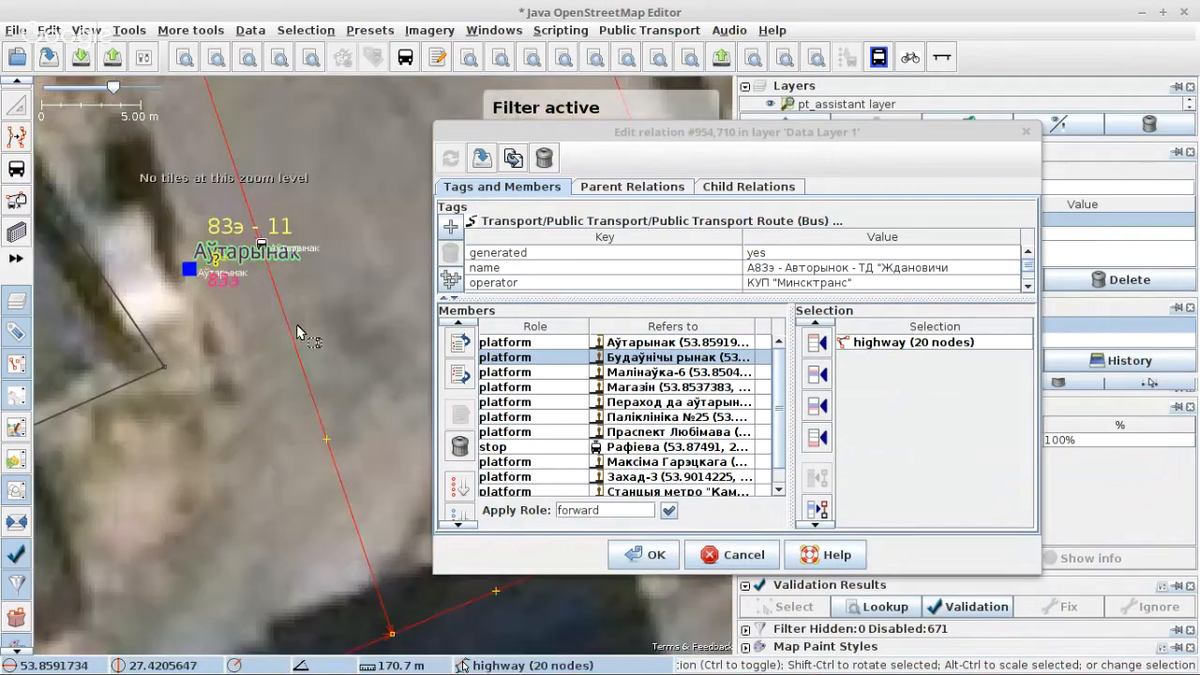
scroll(270, 254, "up", 1)
Step: Split the 20-node terminus loop highway at the Аўтарынак stop position and at the node where the loop closes
left_click(256, 236)
scroll(261, 202, "down", 3)
scroll(307, 319, "up", 1)
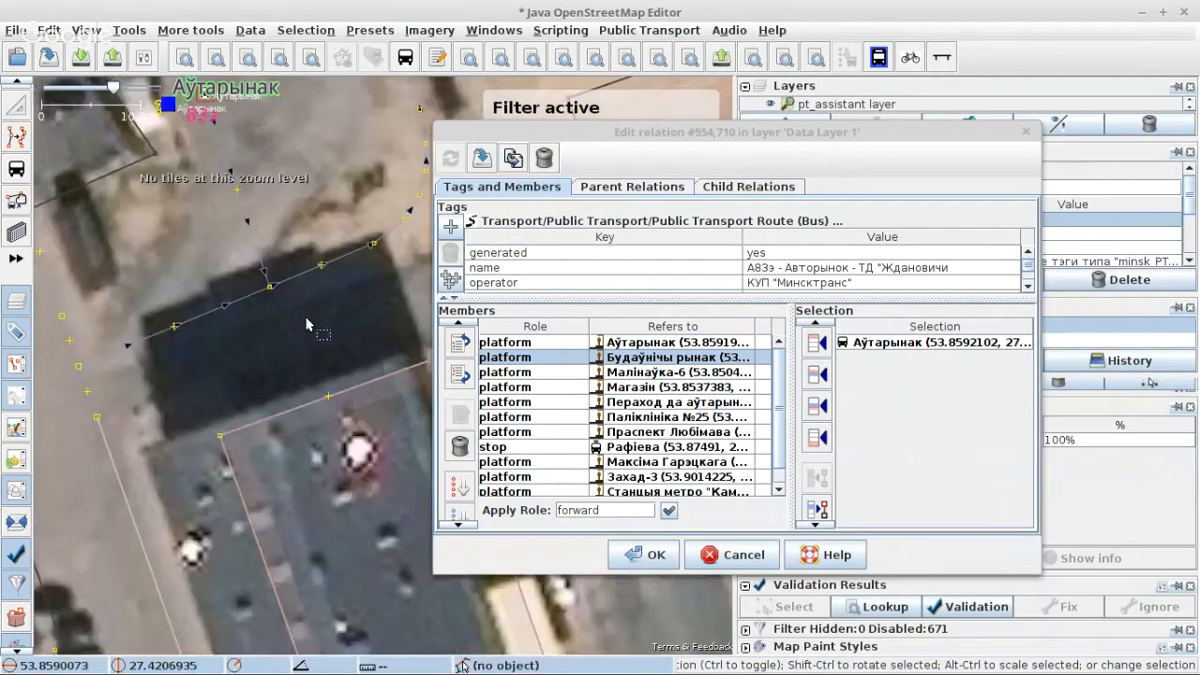
scroll(306, 318, "up", 1)
left_click(235, 257, "shift")
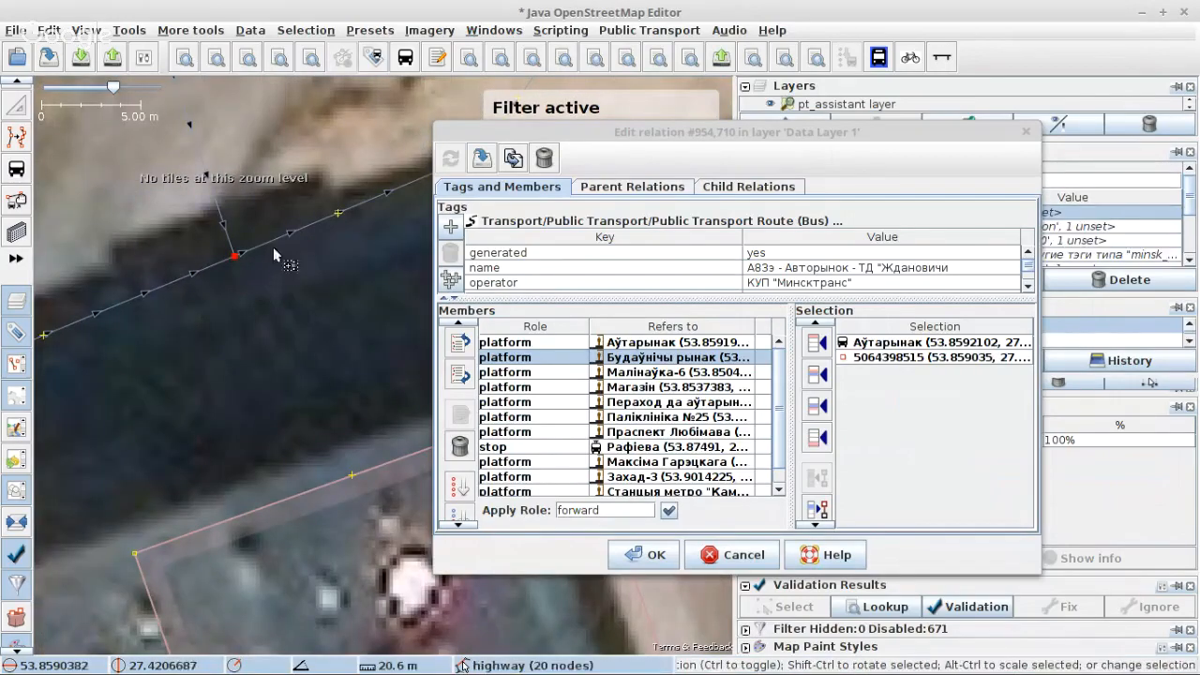
left_click(273, 245, "shift")
scroll(259, 336, "down", 2)
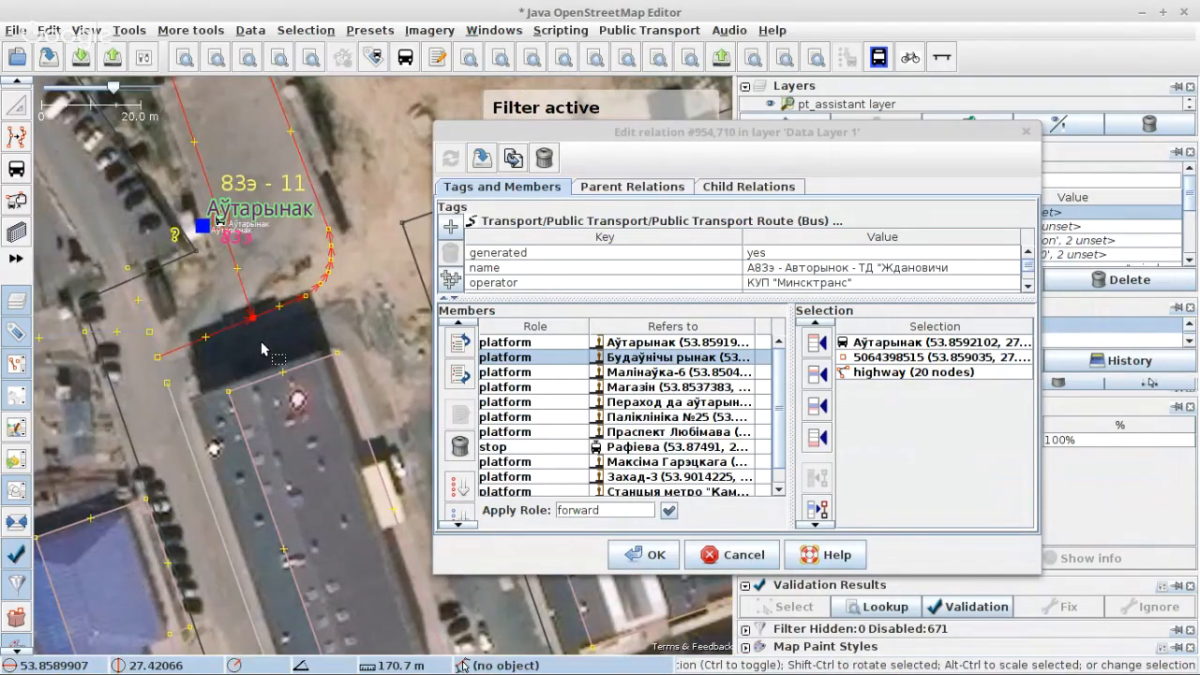
key("p")
Step: Check the split pieces of the terminus loop by selecting the two-node segment south of the stop and the 18-node remainder
mouse_move(195, 667)
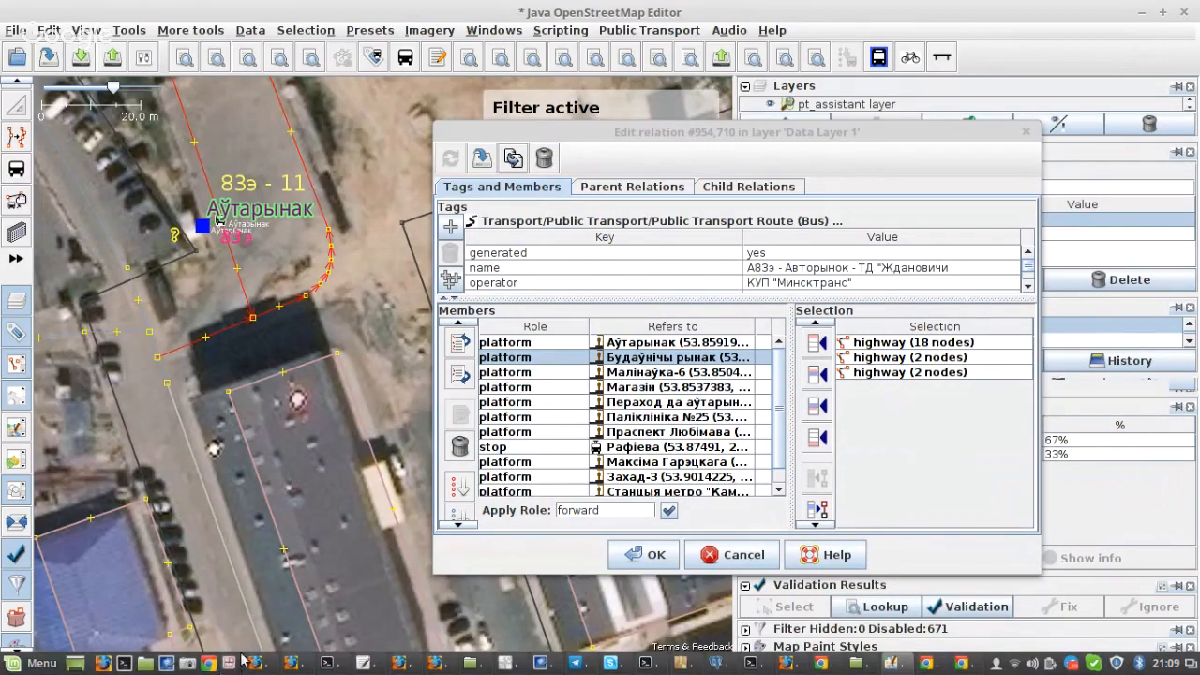
scroll(233, 274, "up", 1)
key("s")
left_click(243, 275)
scroll(282, 325, "down", 1)
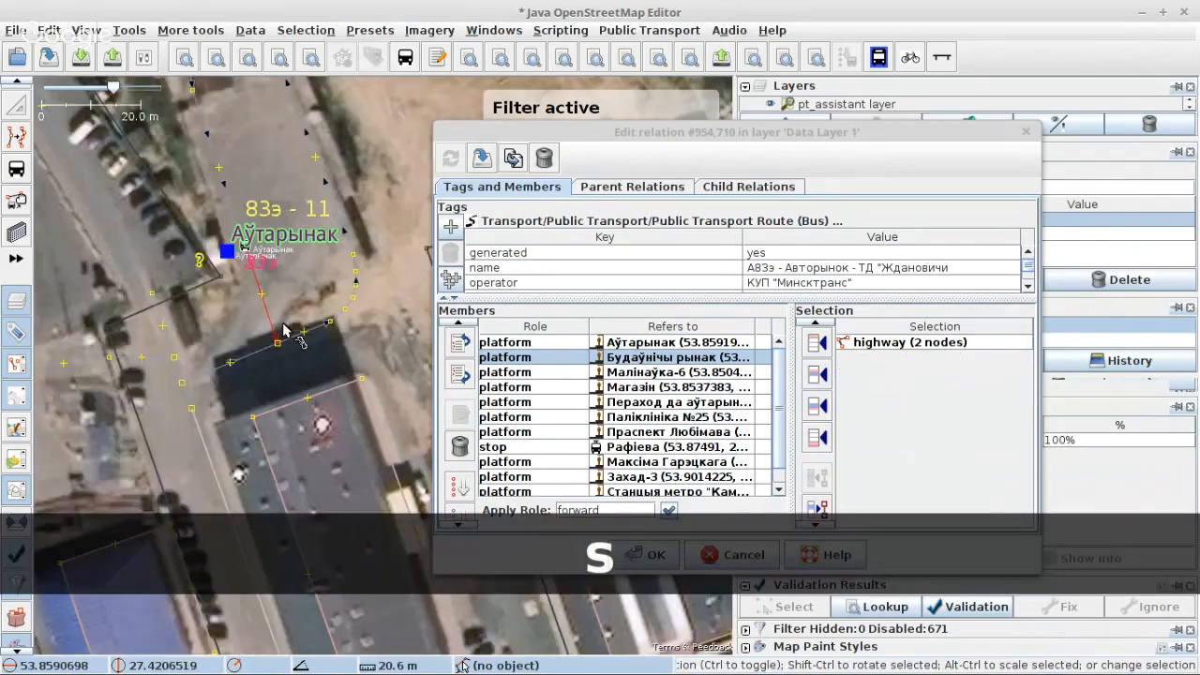
left_click(300, 335)
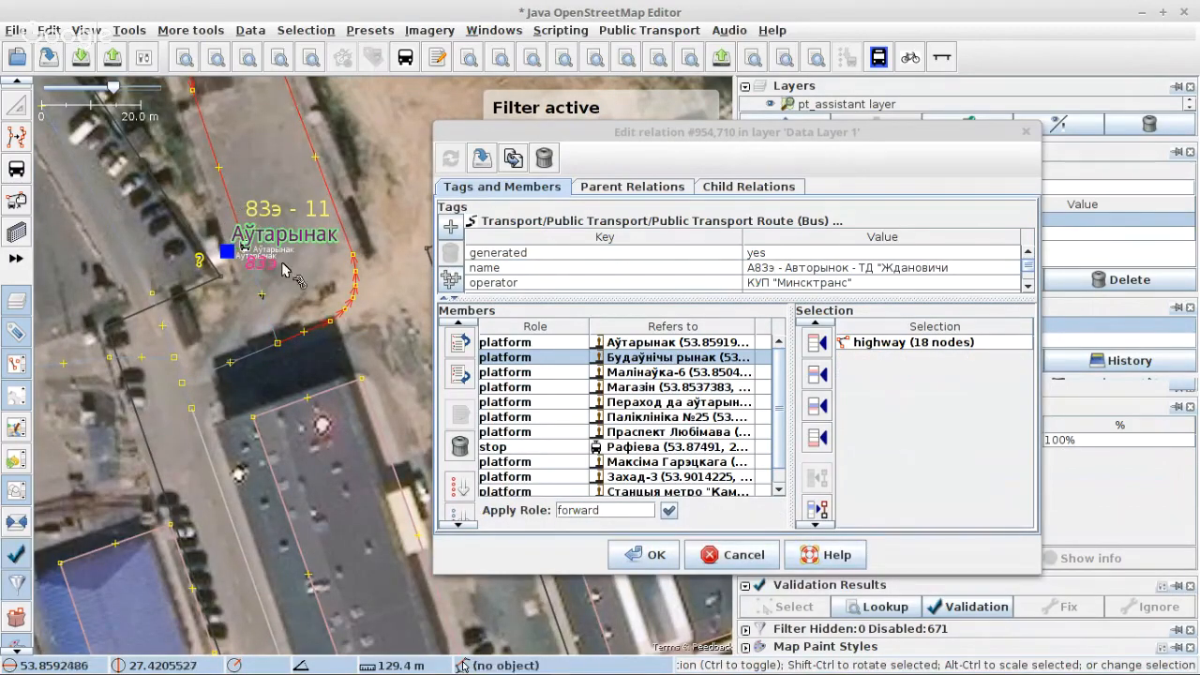
Step: Add the two-node and 16-node highways southwest of the terminus to the selection and split the 16-node one at their junction node
left_click(235, 361, "shift")
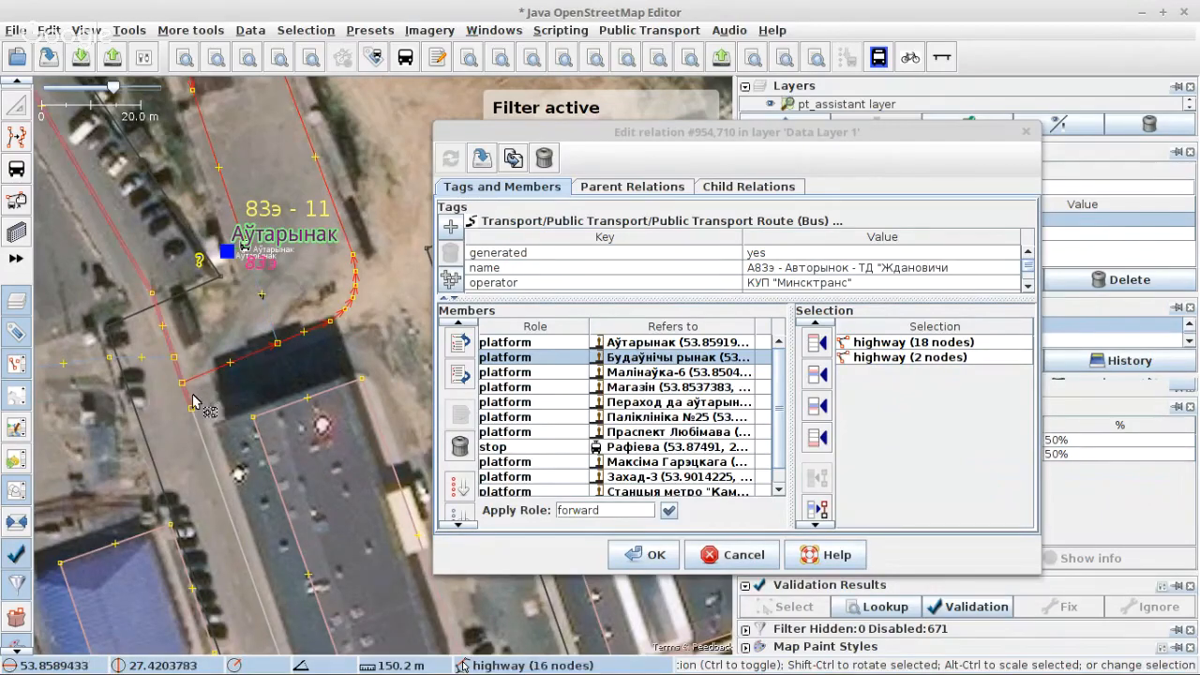
left_click(192, 403, "shift")
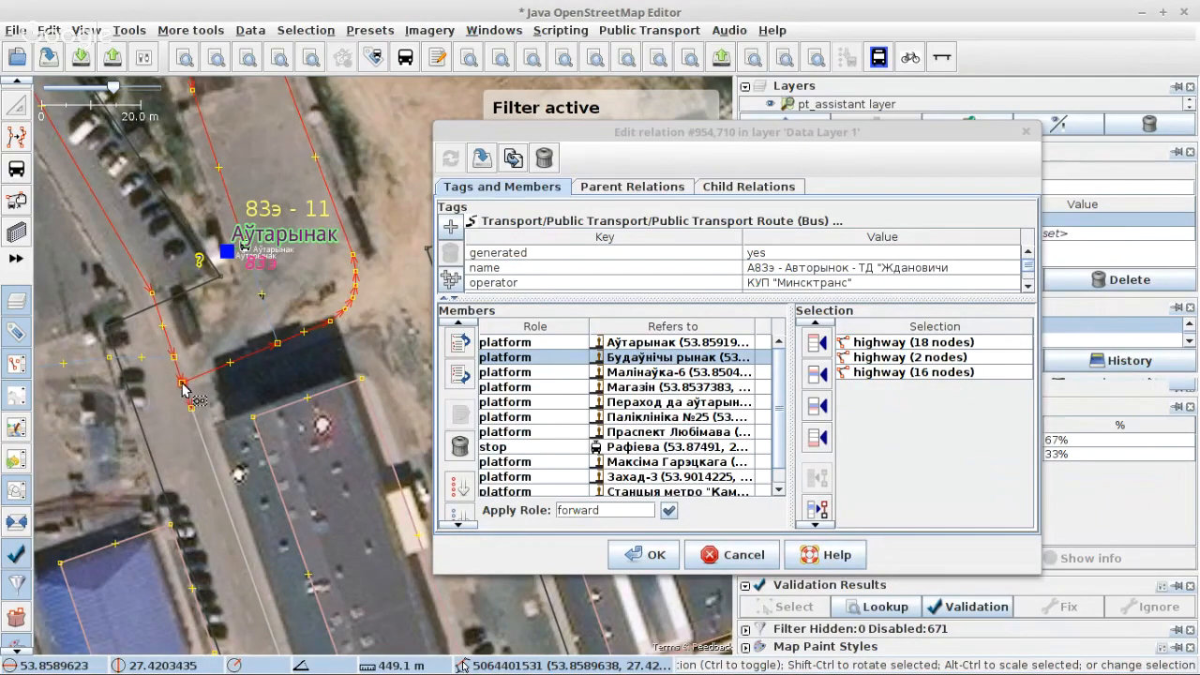
left_click(184, 388, "shift")
key("p")
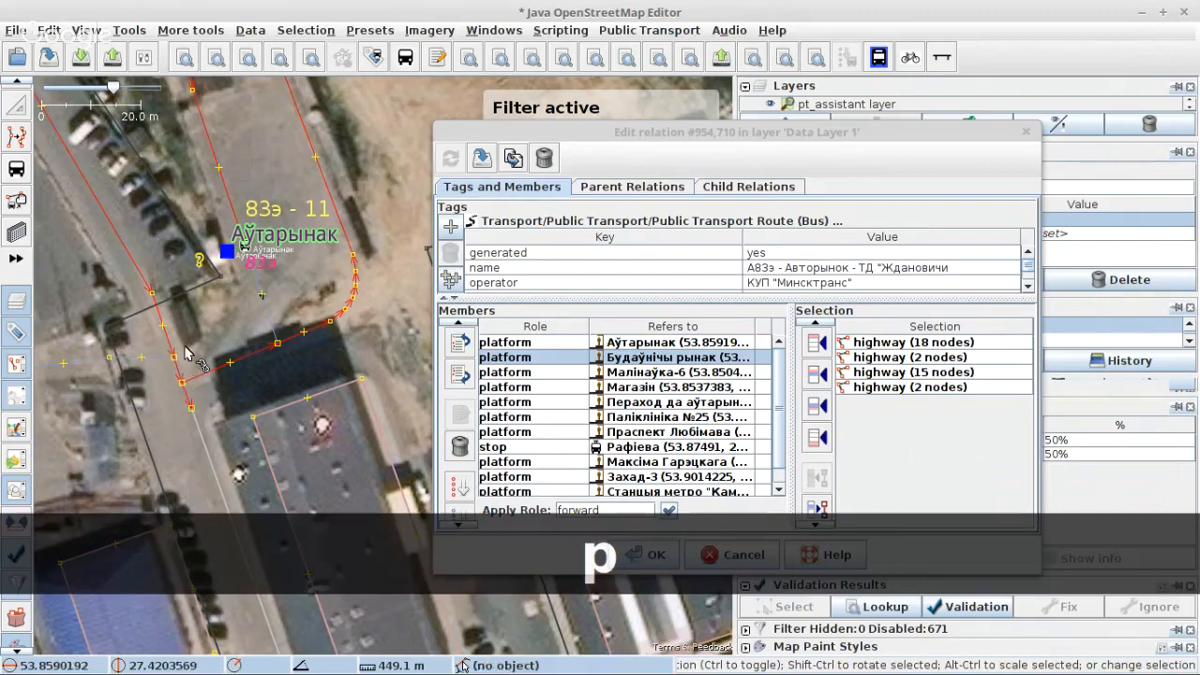
Step: Drop the 15-node piece from the selection and add the seven-node highway and the eight-node Меньковский тракт continuing south
left_click(171, 345, "ctrl")
left_click(199, 429, "ctrl")
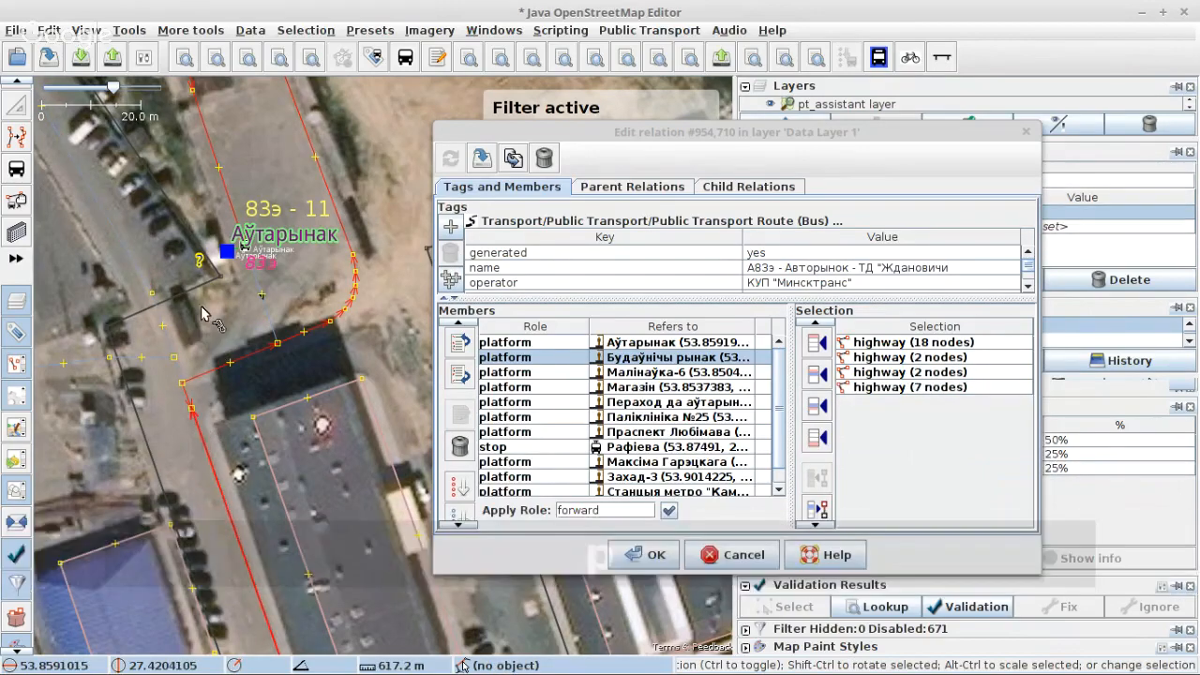
scroll(201, 312, "down", 6)
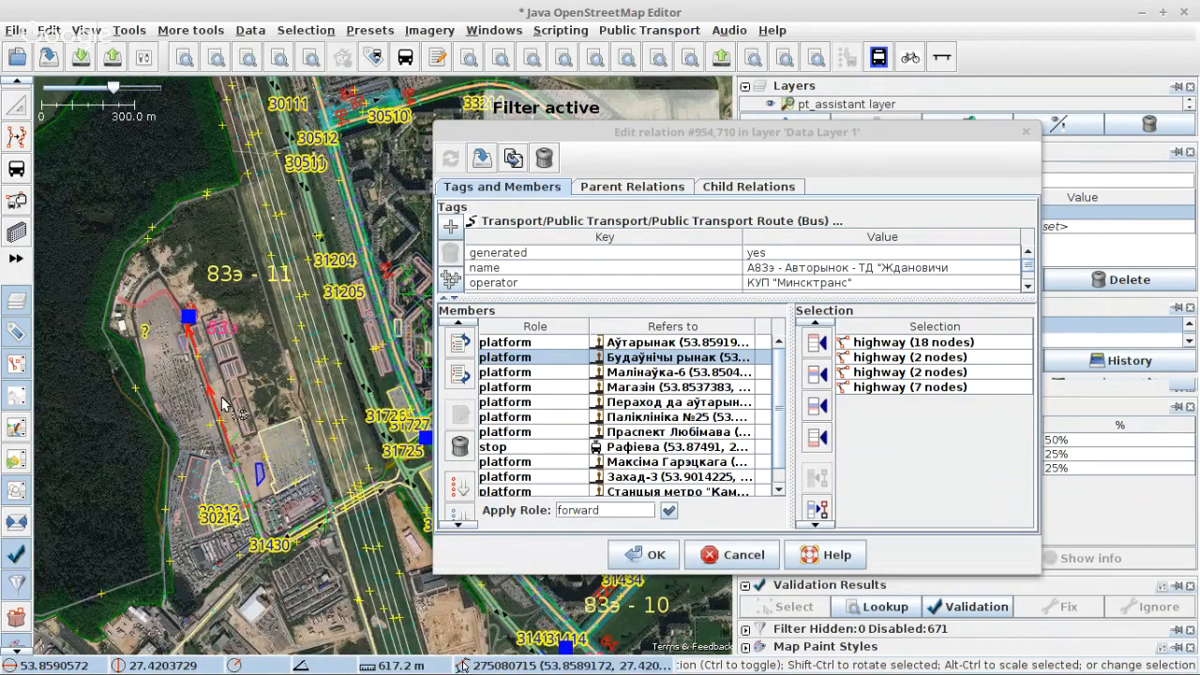
scroll(234, 448, "up", 4)
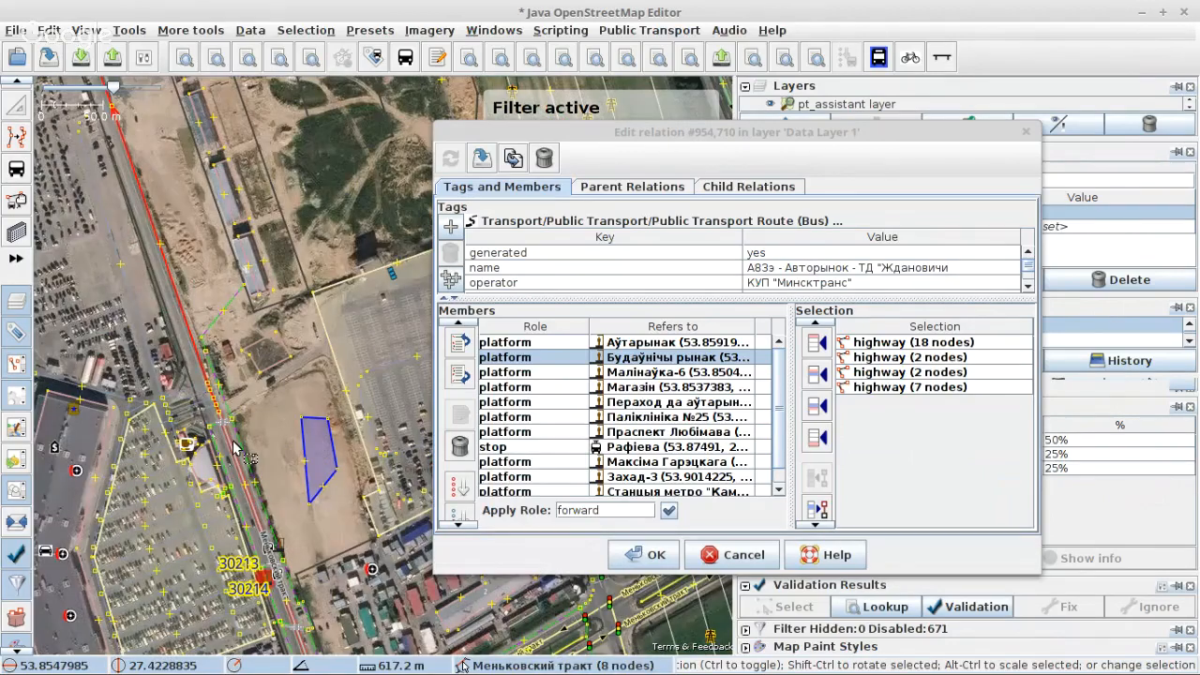
scroll(239, 454, "up", 3)
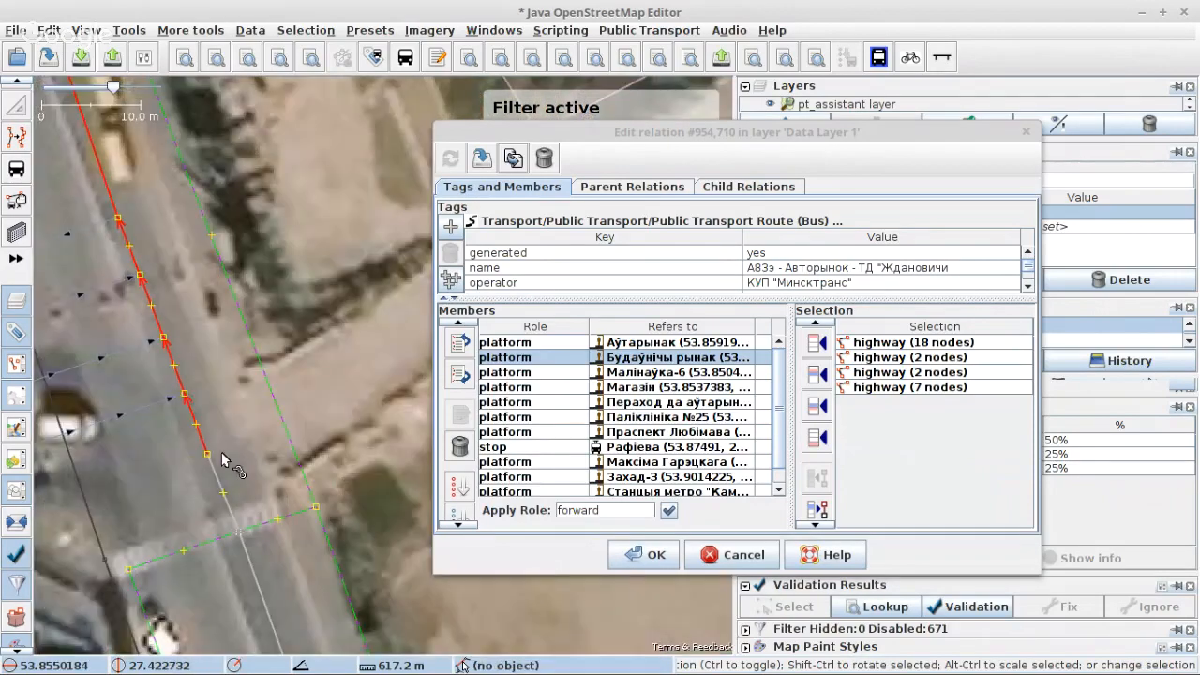
left_click(225, 460, "shift")
Step: Add the six-node highway link at the southern end of Меньковский тракт to the way selection
scroll(206, 298, "down", 3)
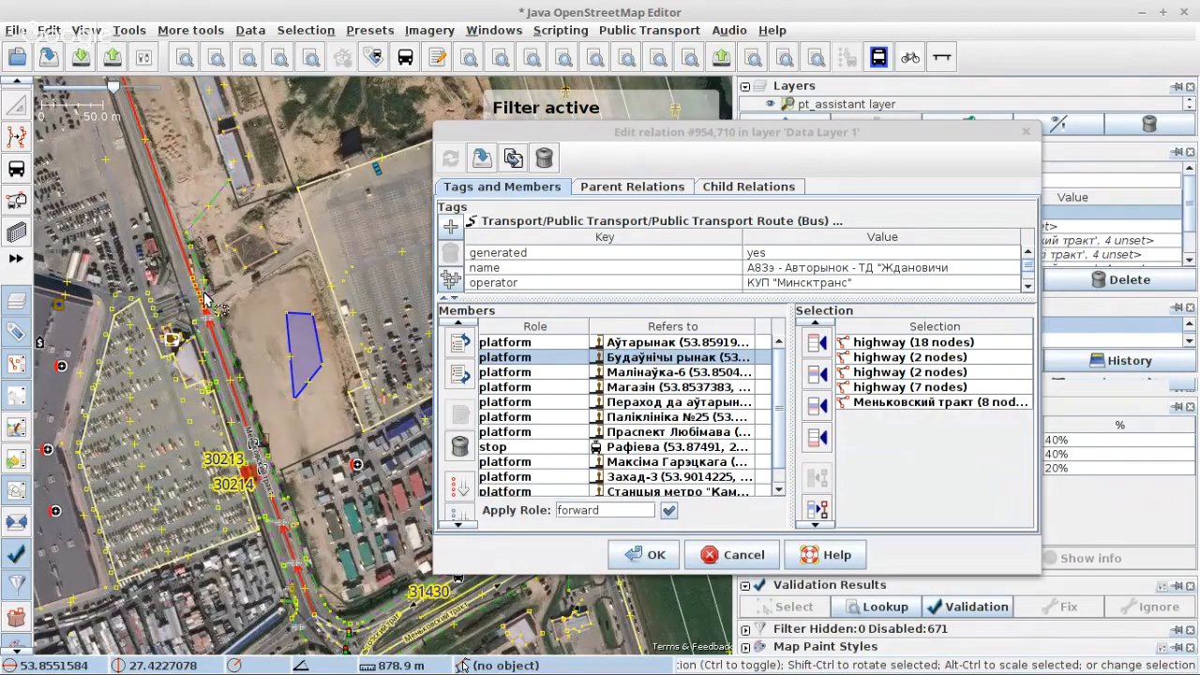
scroll(221, 379, "up", 2)
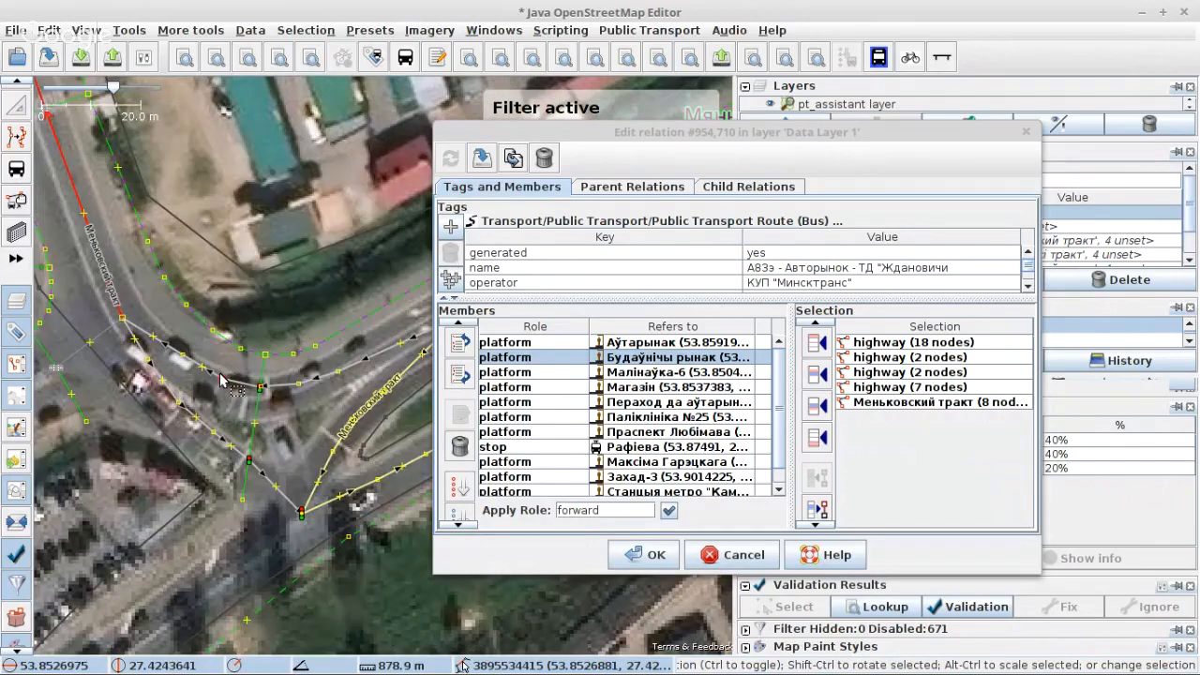
scroll(137, 324, "up", 1)
left_click(119, 302, "shift")
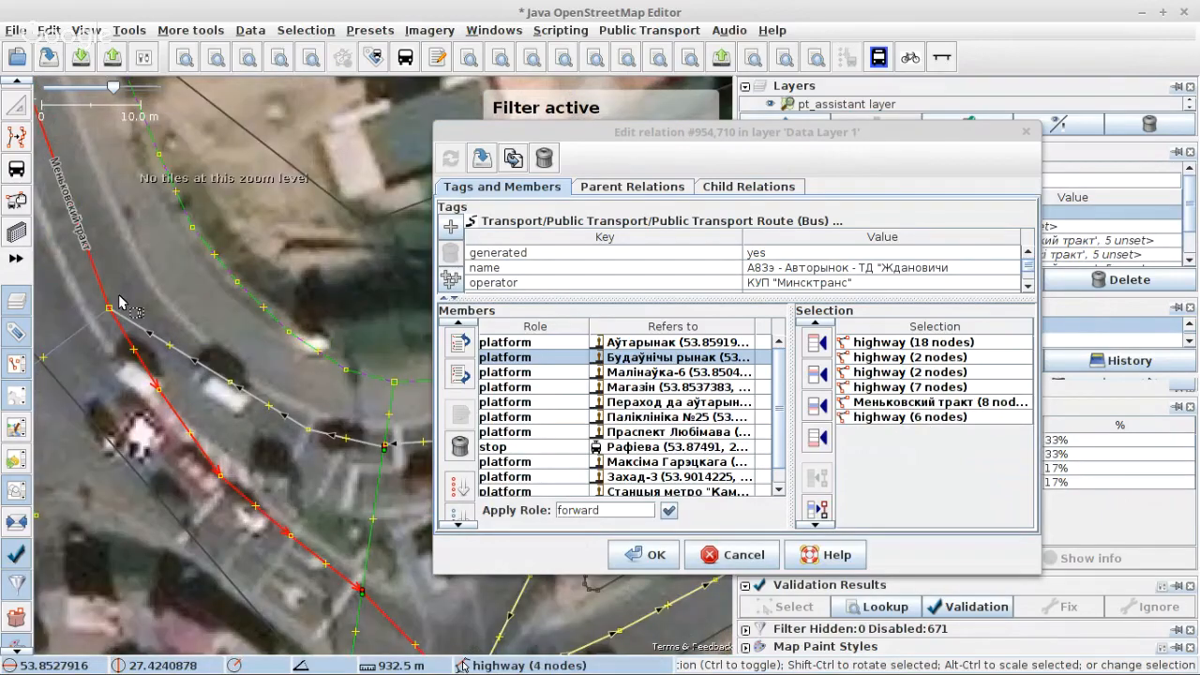
scroll(221, 384, "down", 1)
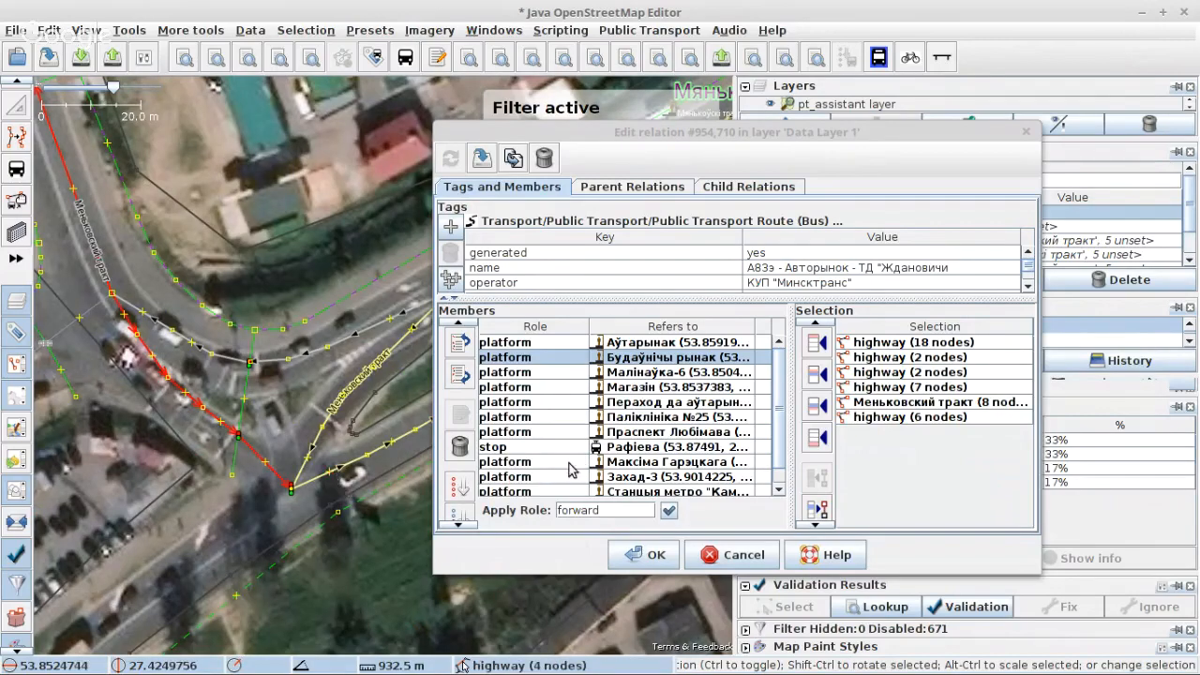
Step: Extend the selection northeast toward MKAD with the five-node and three-node pieces of Меньковский тракт
key("s")
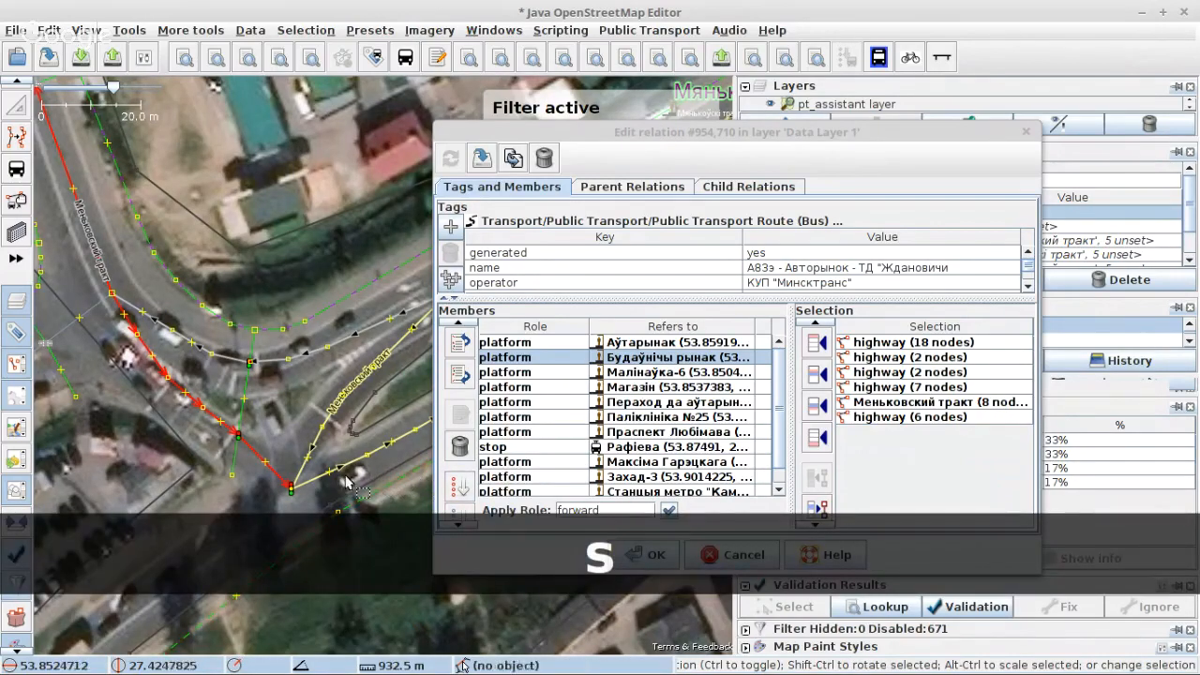
left_click(317, 482, "shift")
scroll(205, 446, "down", 2)
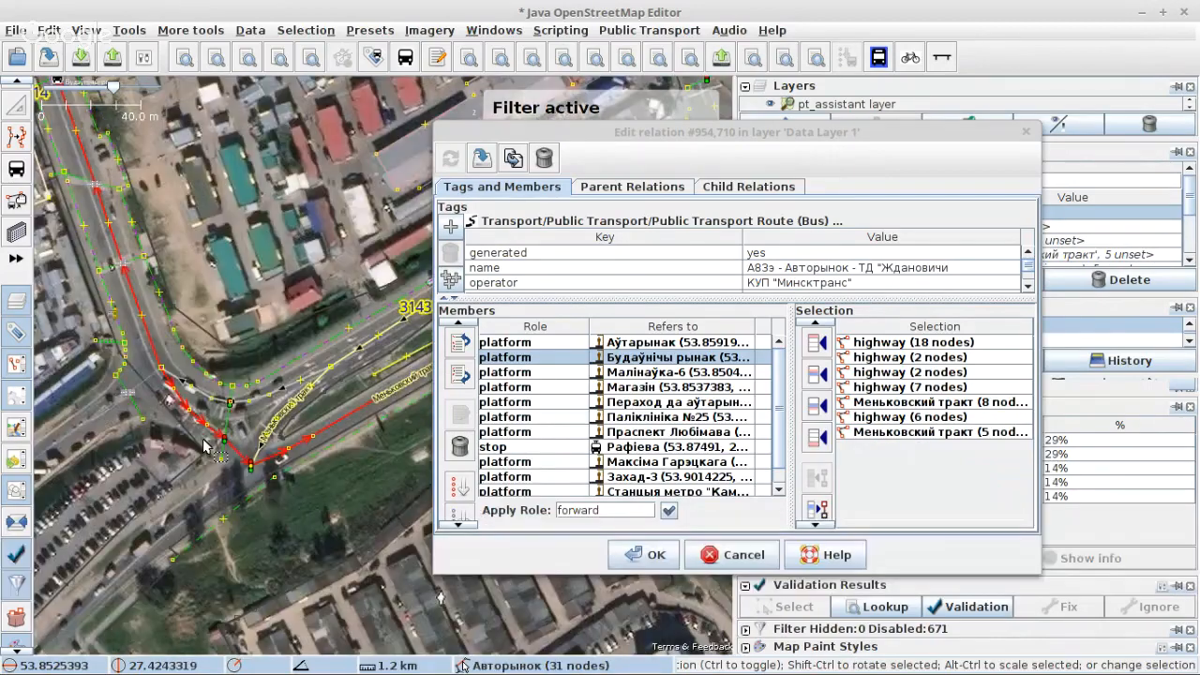
scroll(289, 408, "up", 2)
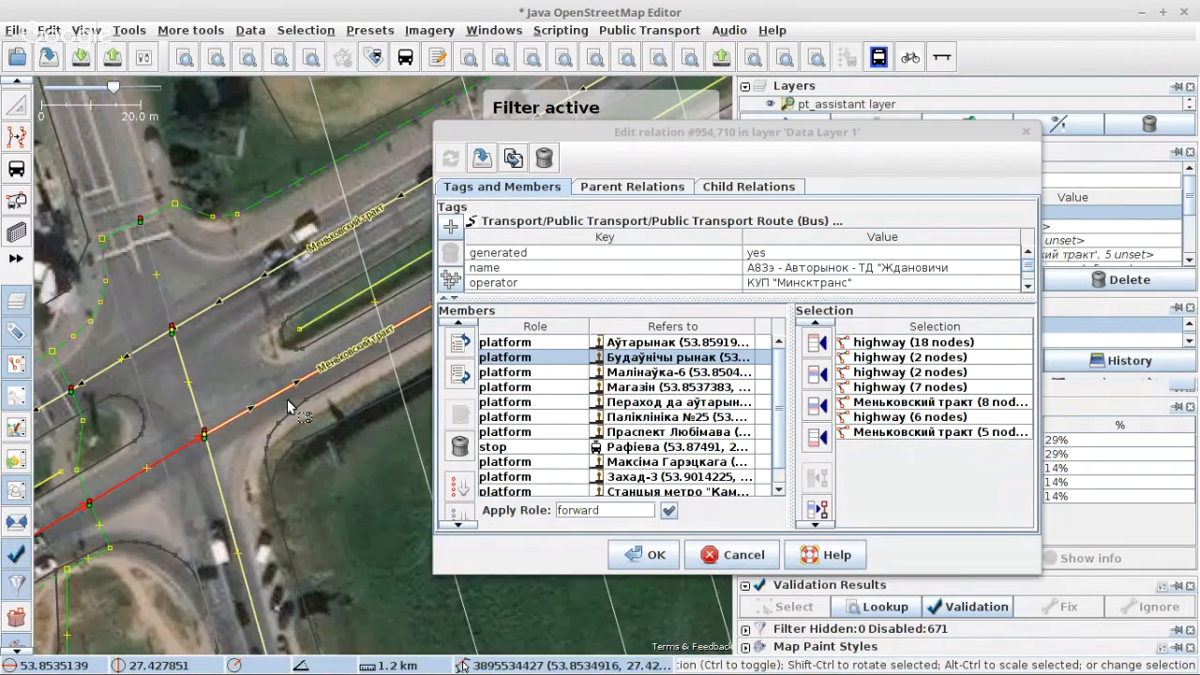
scroll(290, 408, "down", 4)
left_click(282, 371, "shift")
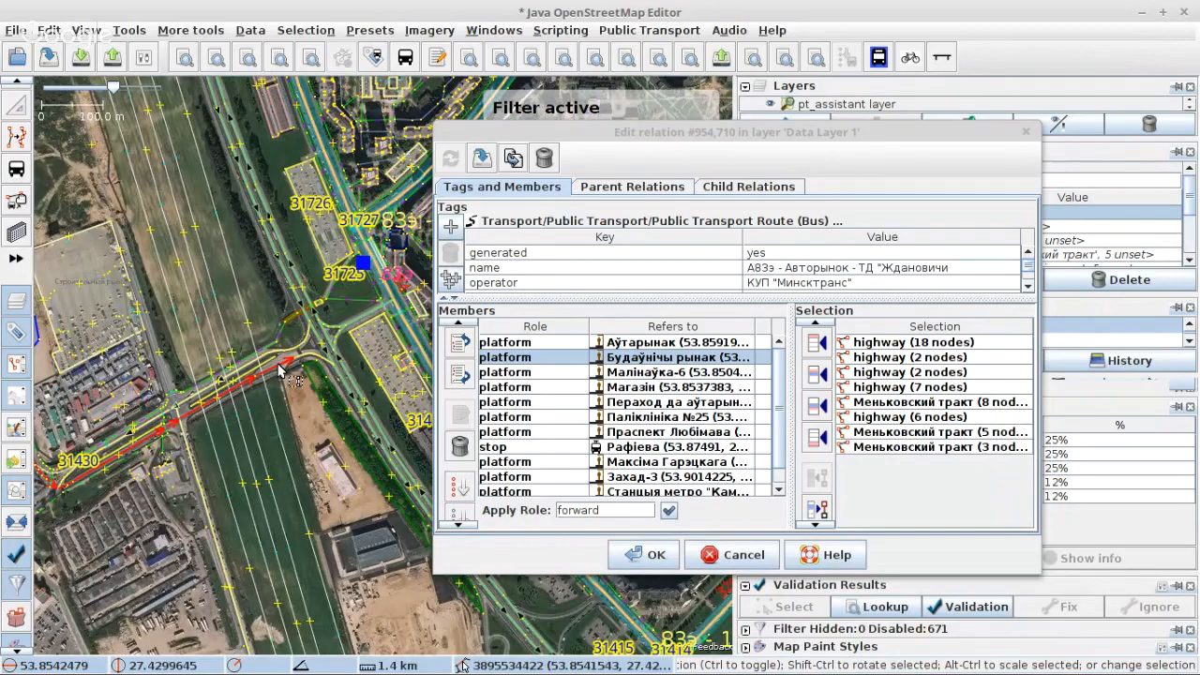
Step: Download the Overpass API data for the area around the Меньковский тракт and MKAD interchange
scroll(281, 370, "up", 3)
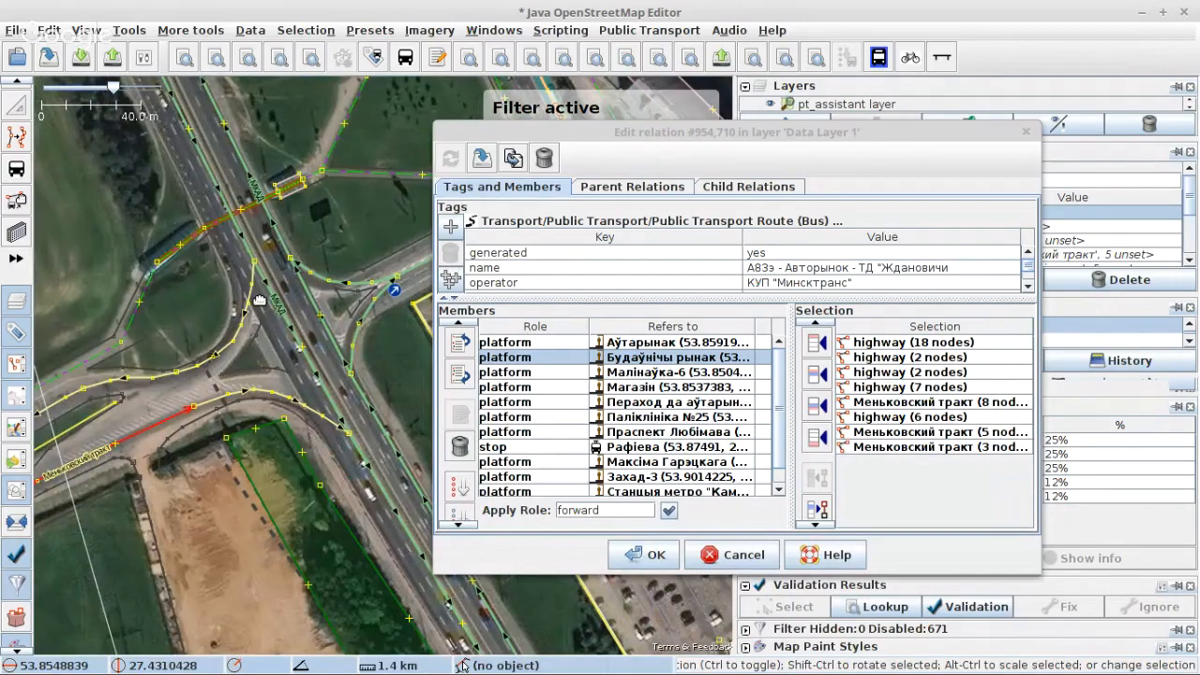
left_click_drag(259, 299, 199, 368)
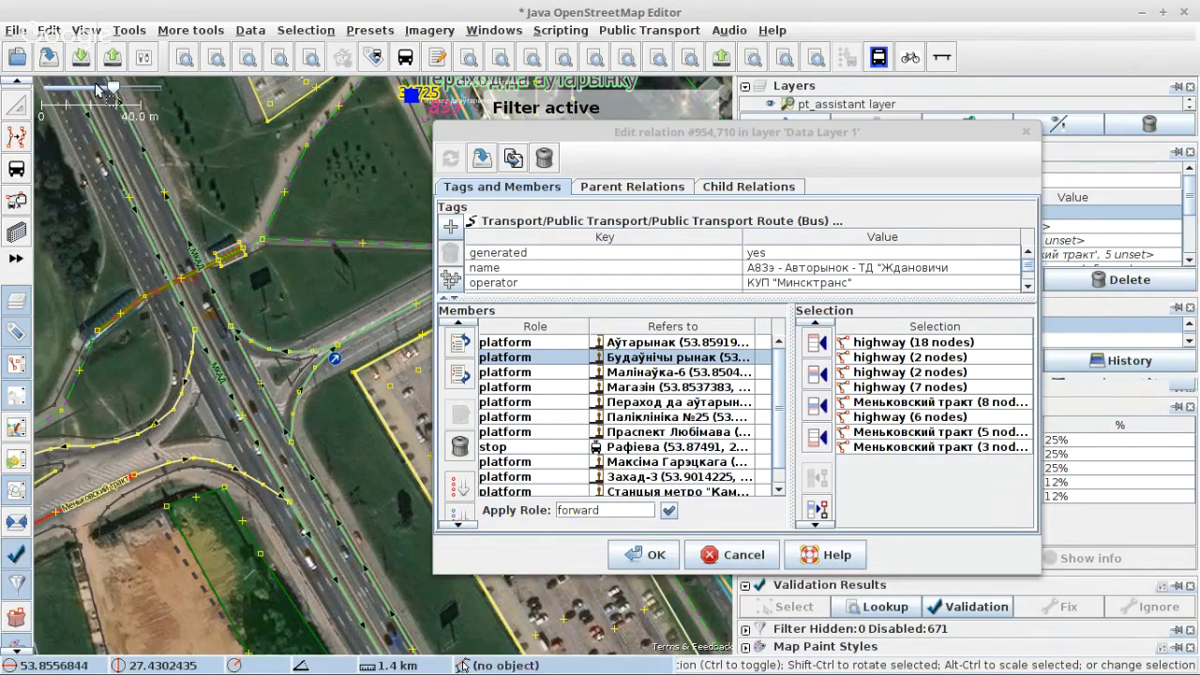
left_click(80, 58)
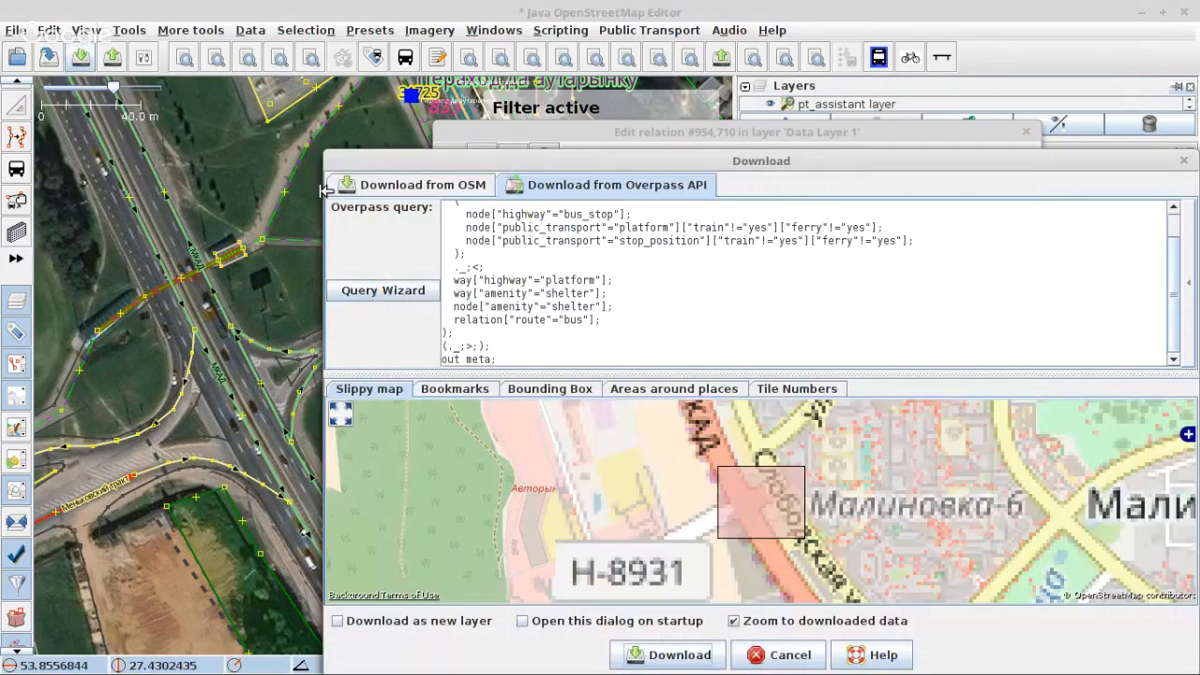
key("Return")
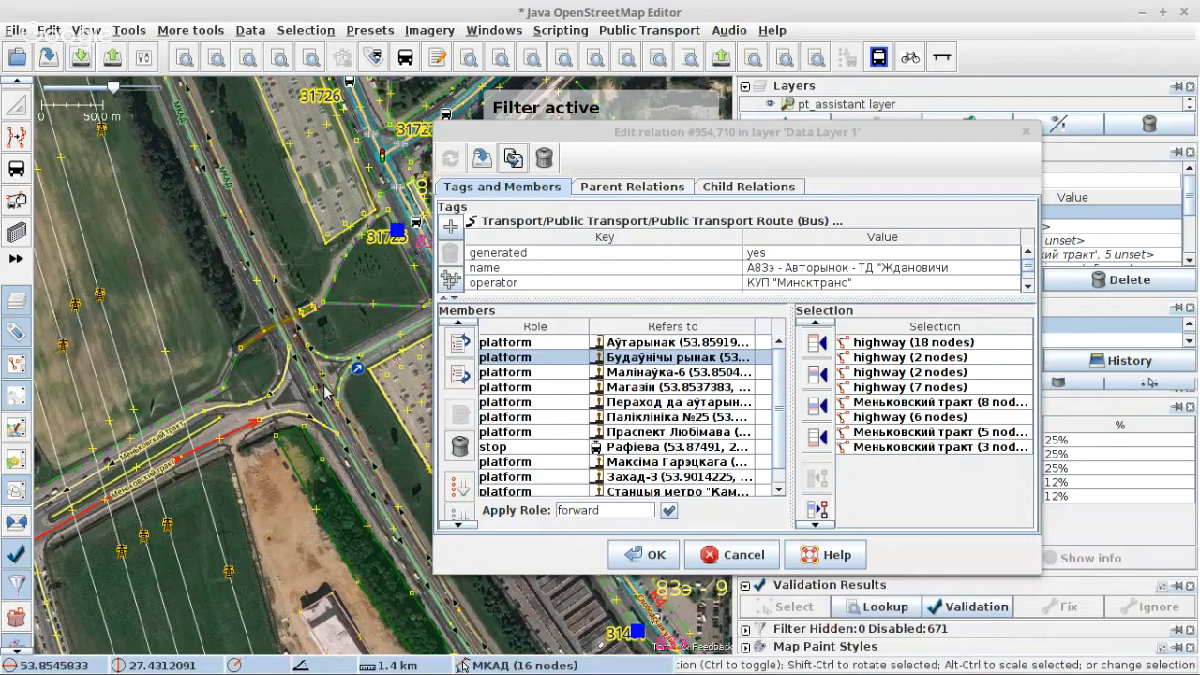
Step: Append the eight selected ways to the end of the А83э relation's members and apply the change
left_click(819, 439)
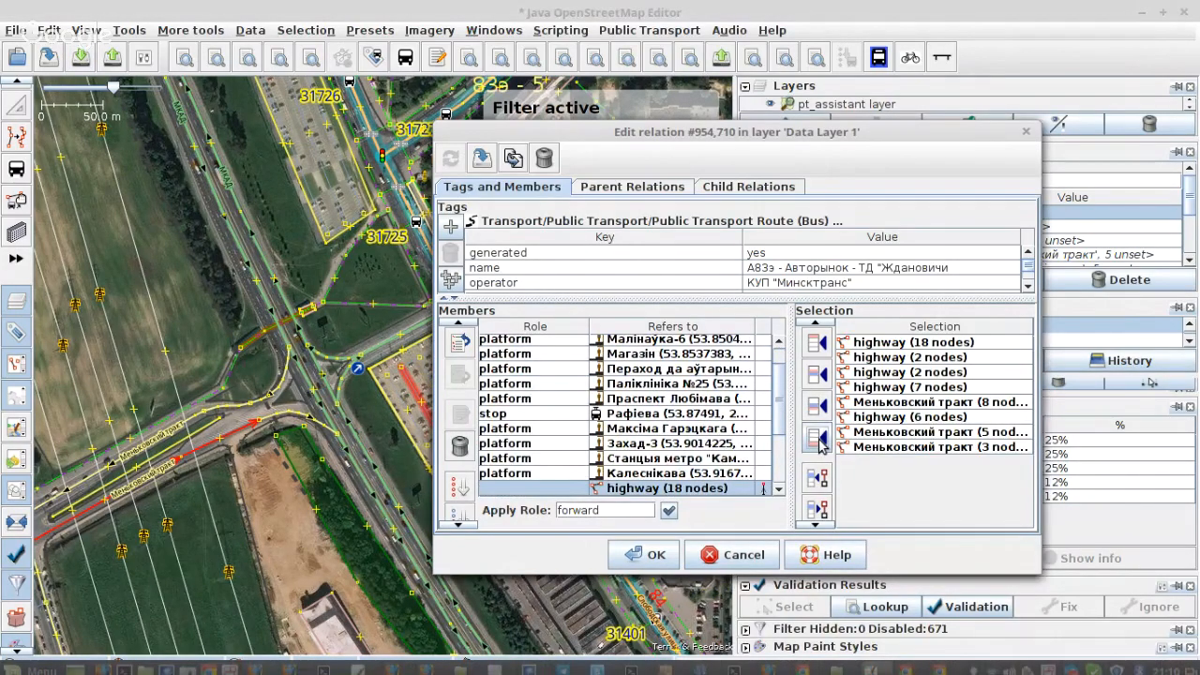
scroll(546, 403, "down", 3)
left_click(487, 164)
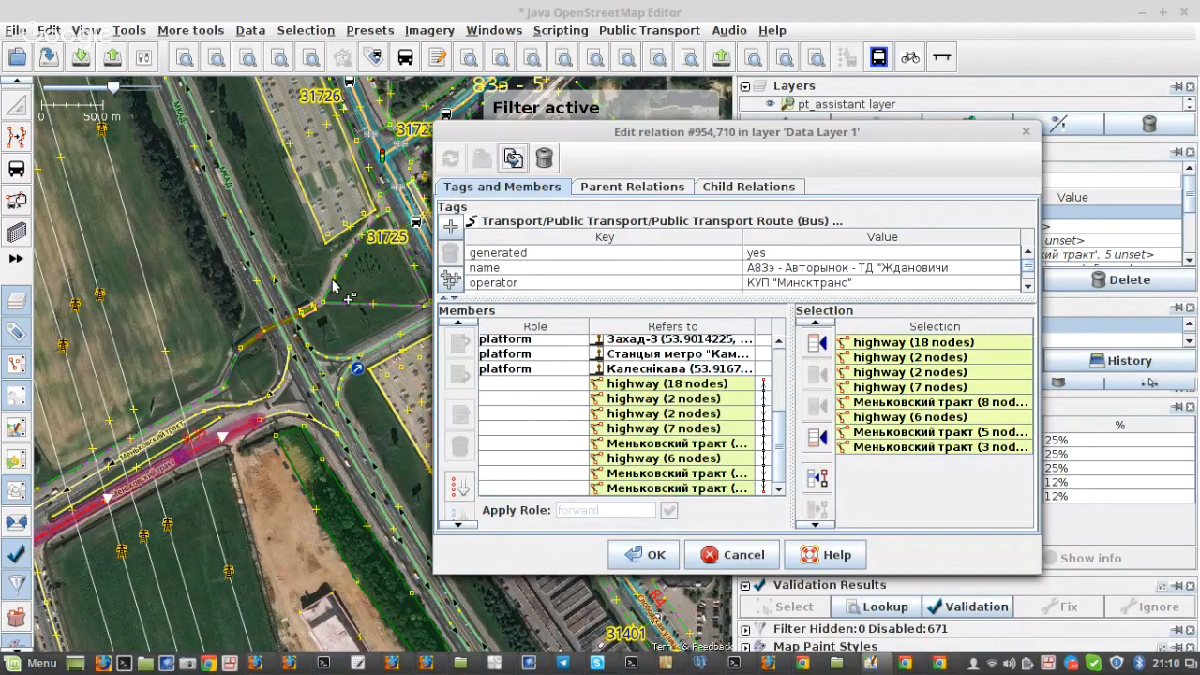
Step: Check the course of the added route ways on the map between the Аўтарынак terminus and the MKAD interchange
scroll(337, 322, "down", 3)
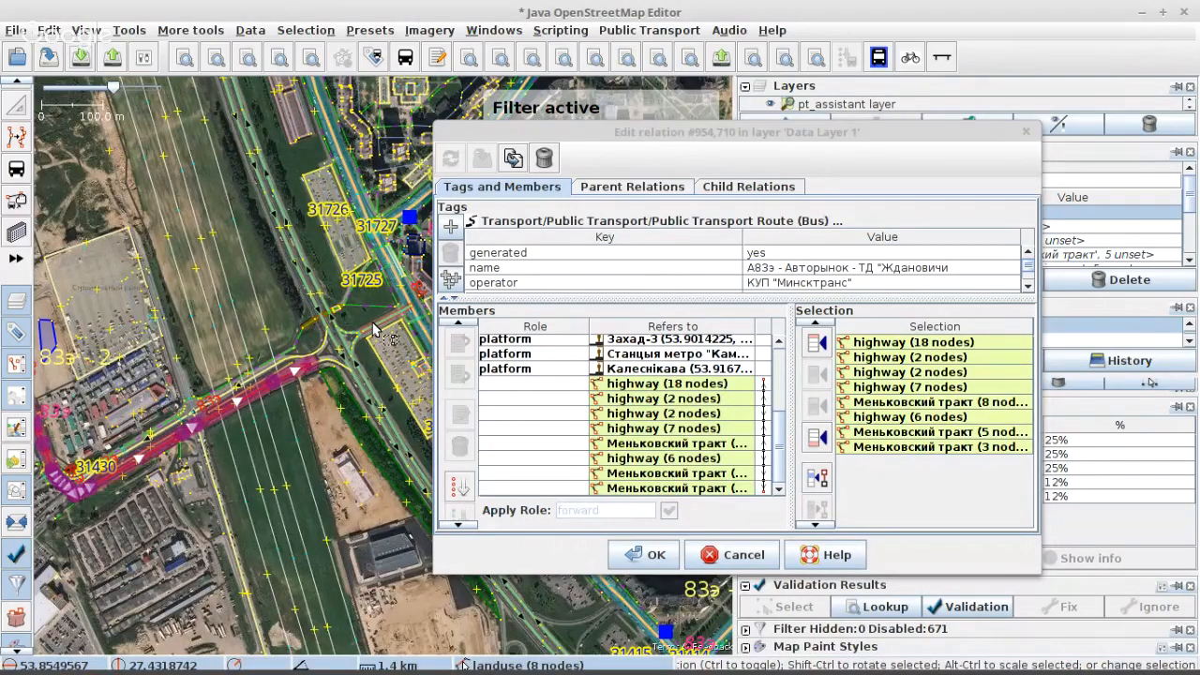
scroll(373, 328, "down", 3)
left_click_drag(197, 172, 201, 184)
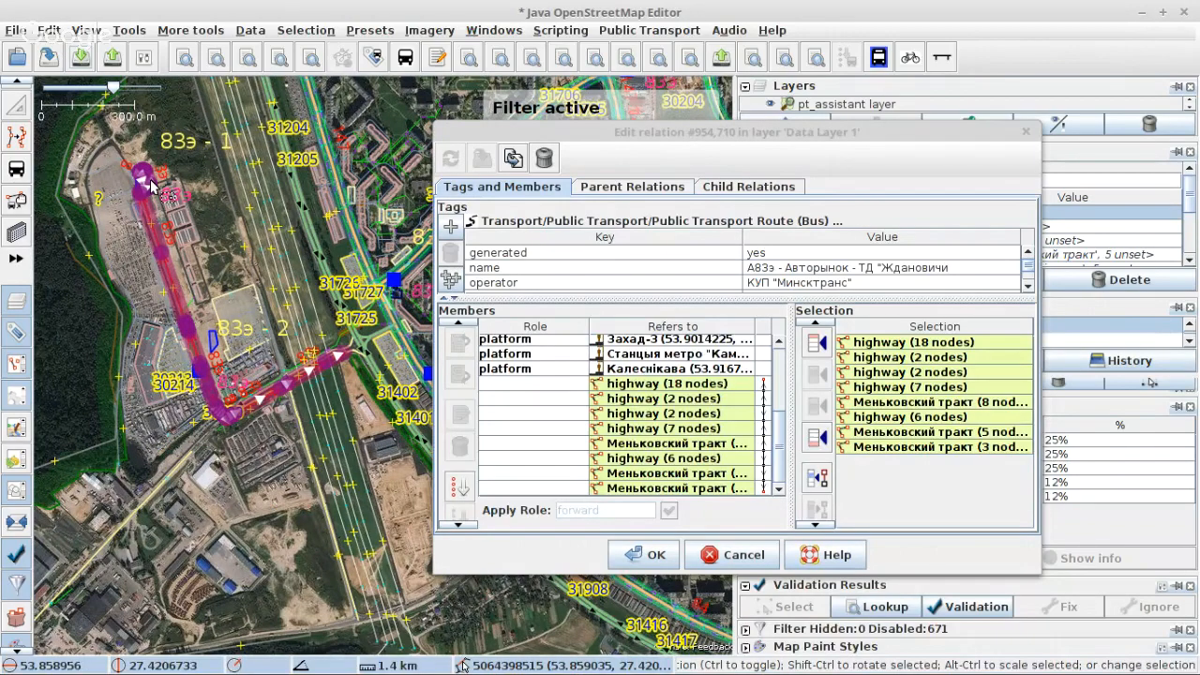
scroll(150, 184, "up", 6)
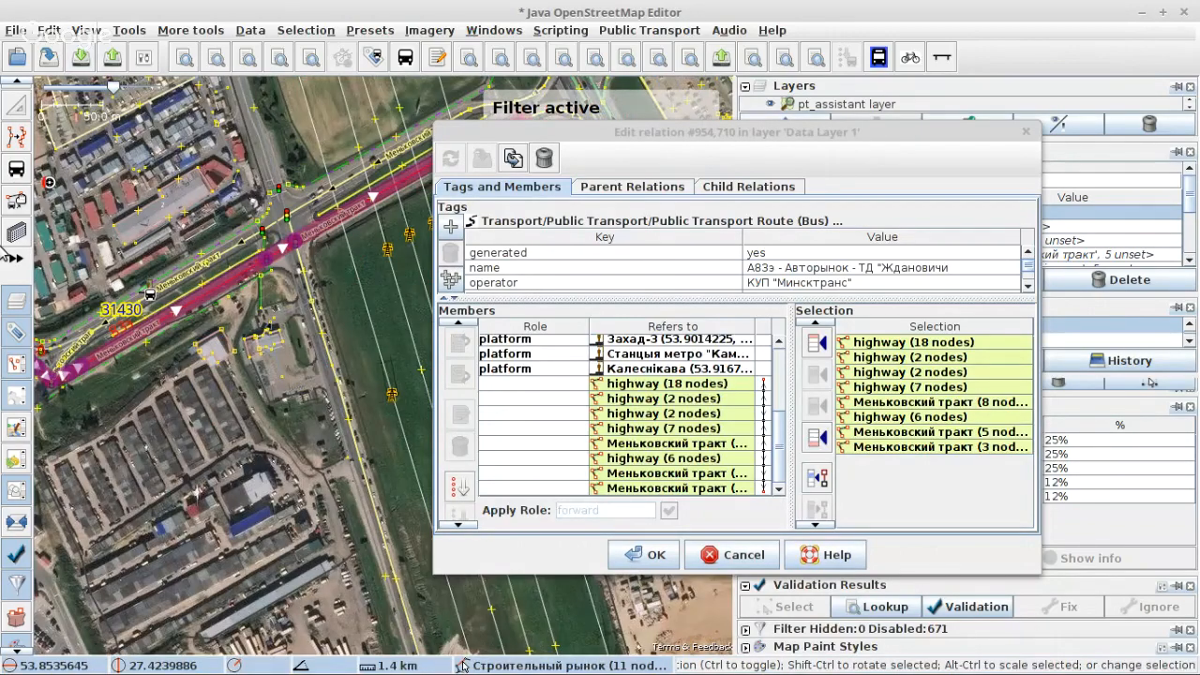
scroll(364, 261, "down", 6)
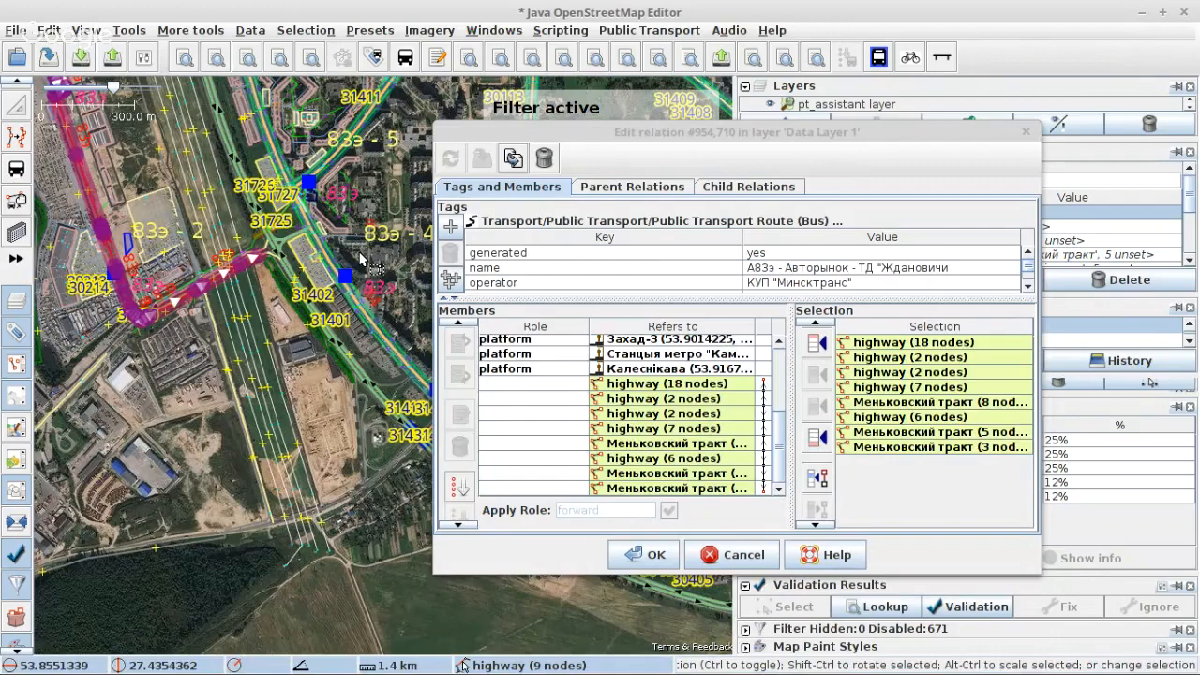
Step: Select the eight-node slip road and MKAD, split MKAD where they merge, and keep only its southern eight-node piece selected
left_click_drag(360, 253, 194, 215)
scroll(179, 207, "up", 6)
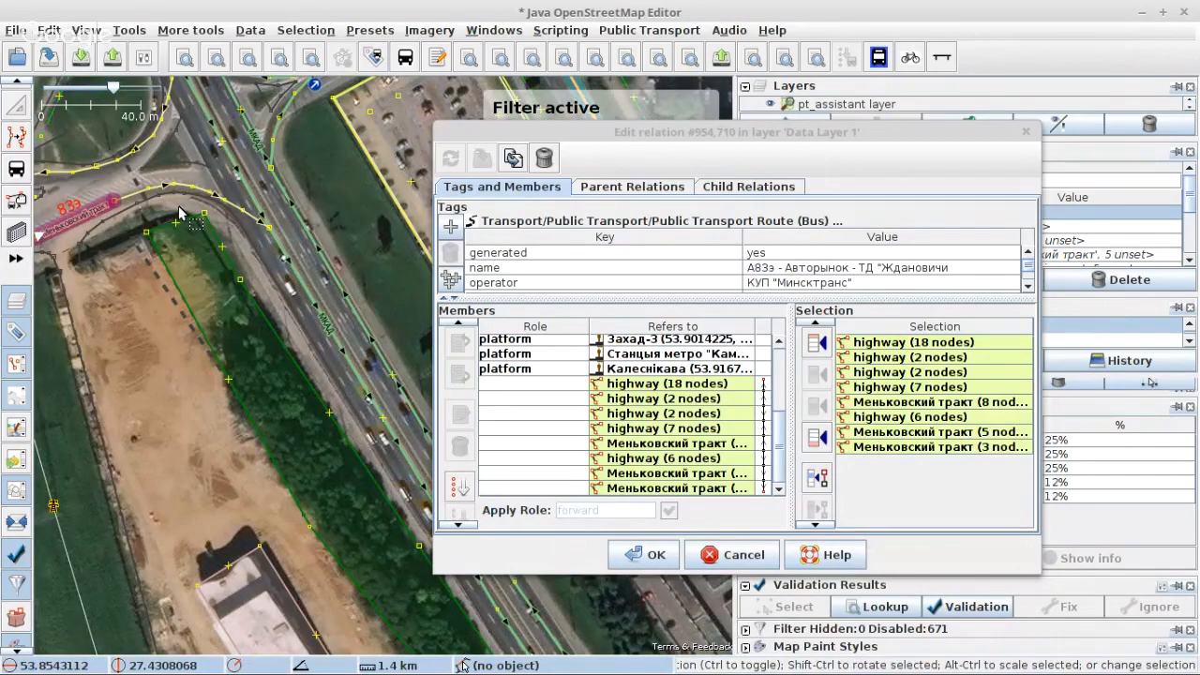
left_click(179, 205)
scroll(178, 205, "up", 1)
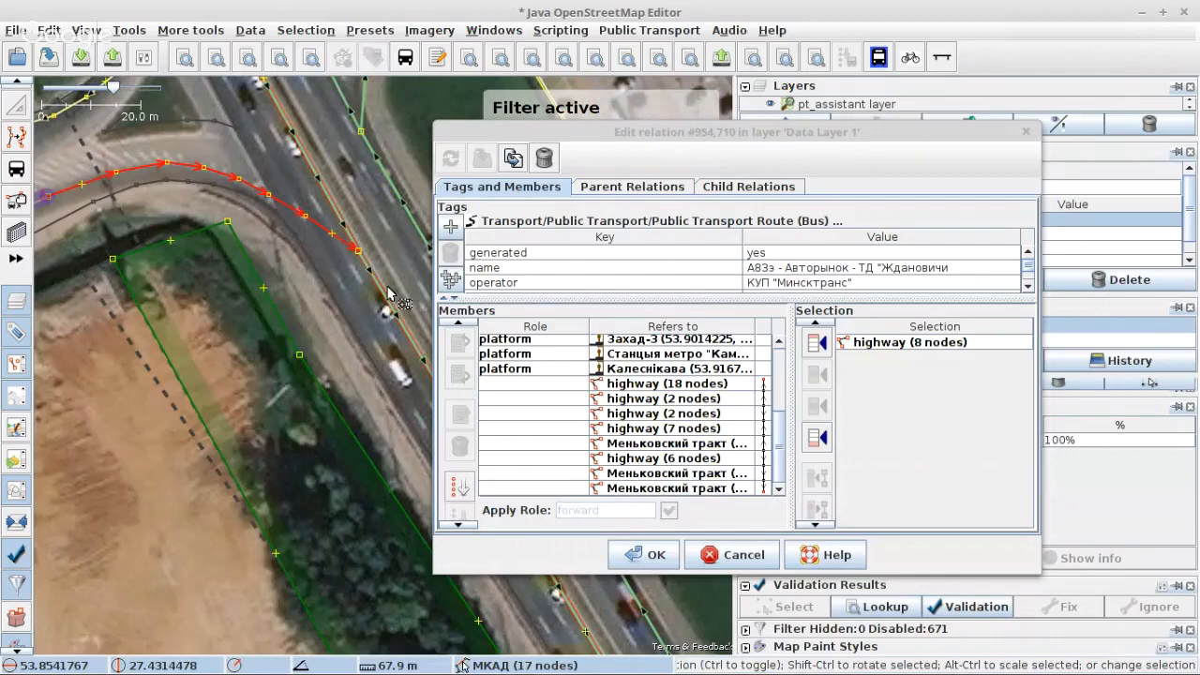
left_click(388, 287, "shift")
left_click(362, 253, "shift")
key("p")
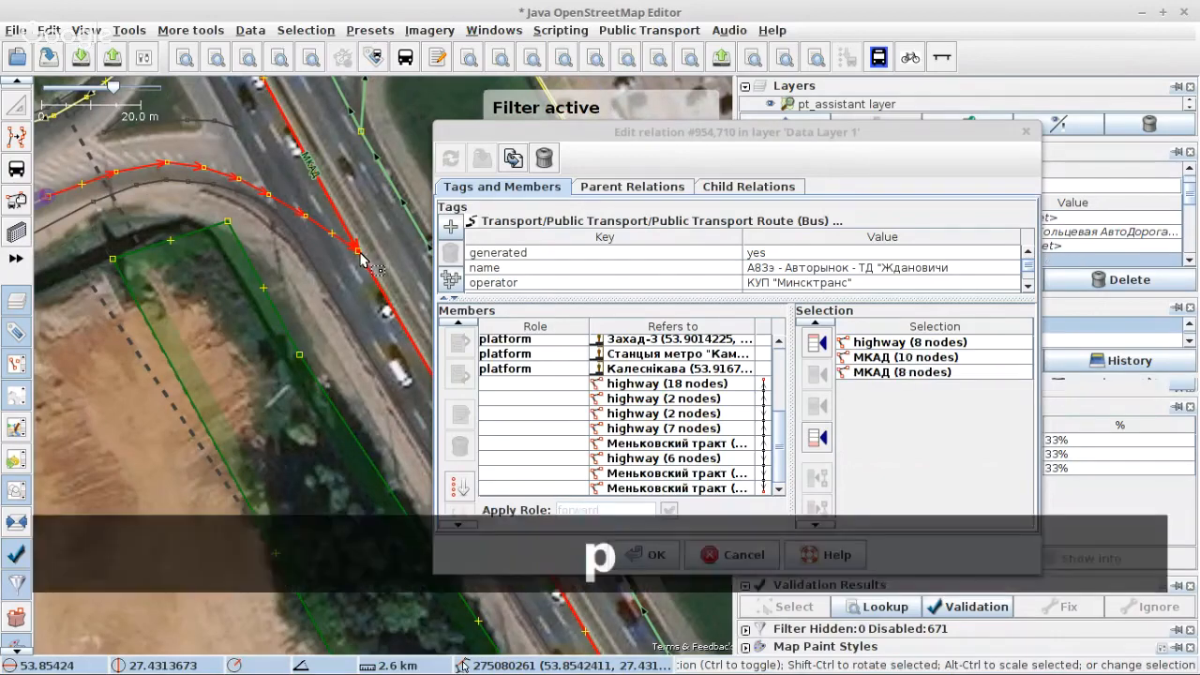
scroll(225, 233, "down", 1)
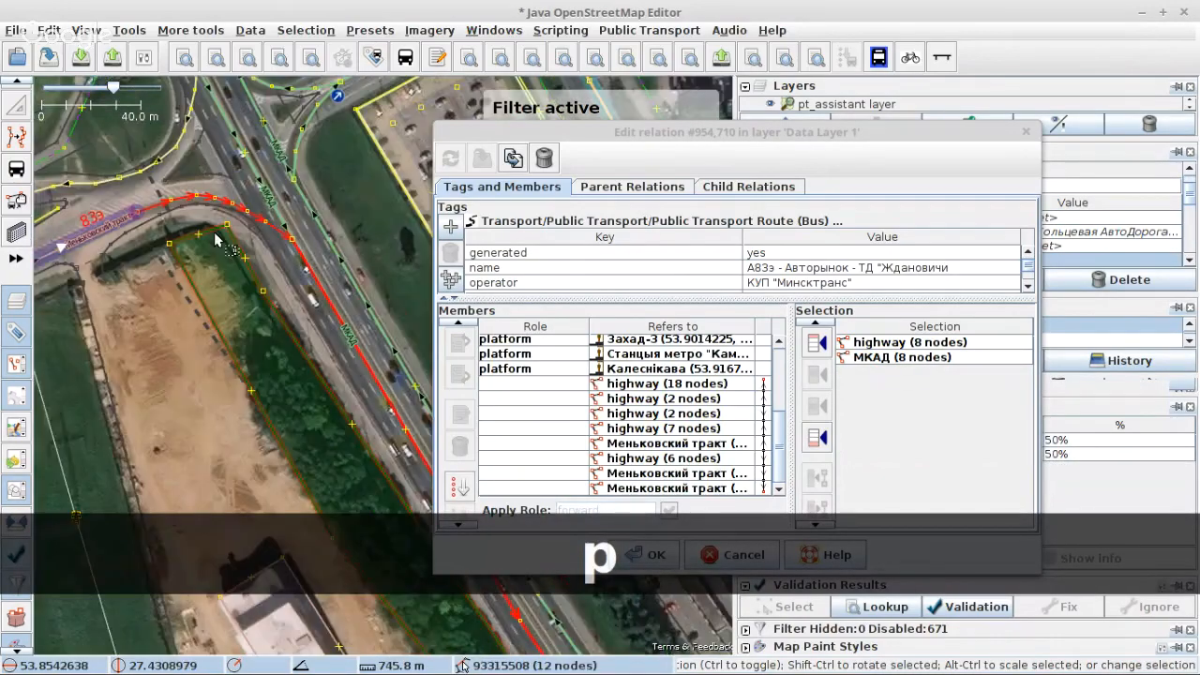
Step: Examine the course of MKAD along the selected piece southeast to the улица Громова overpass near the Малінаўка-6 stops
scroll(216, 239, "down", 1)
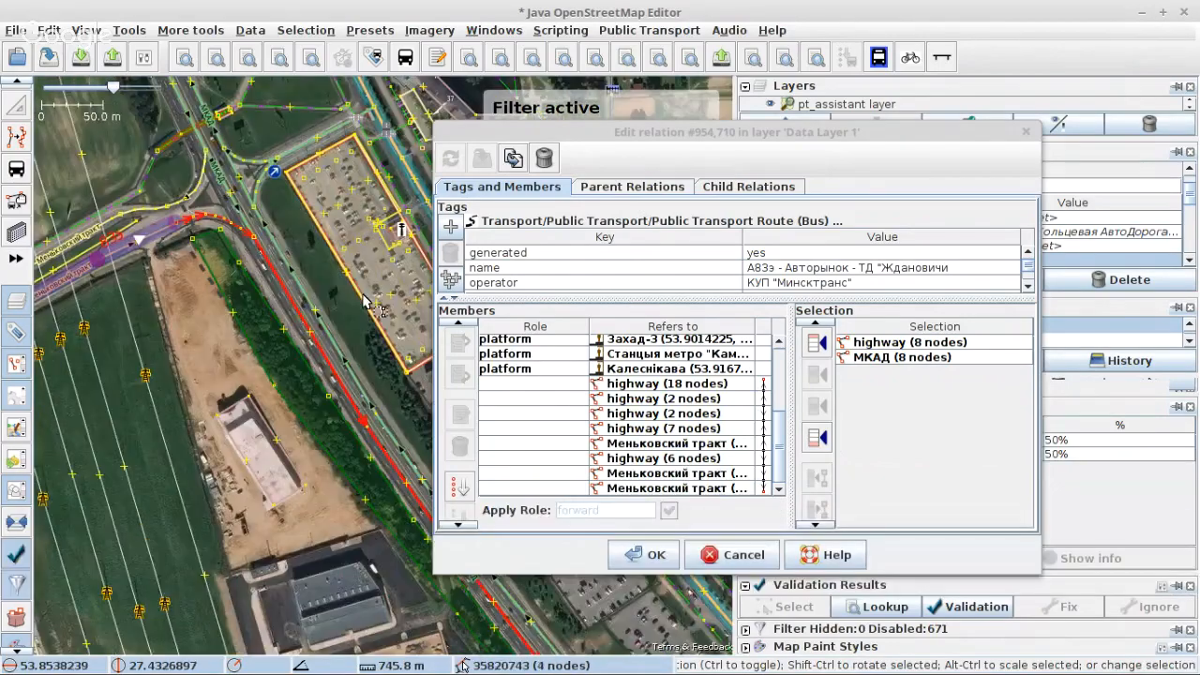
left_click_drag(379, 319, 150, 196)
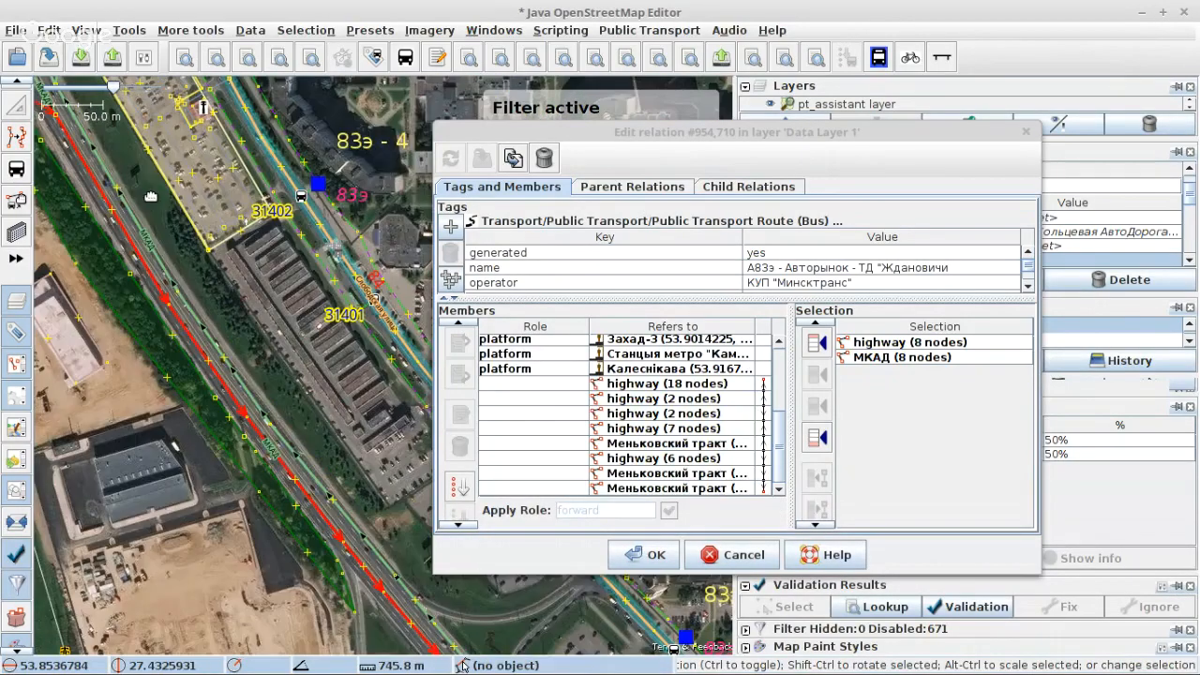
left_click_drag(322, 431, 296, 403)
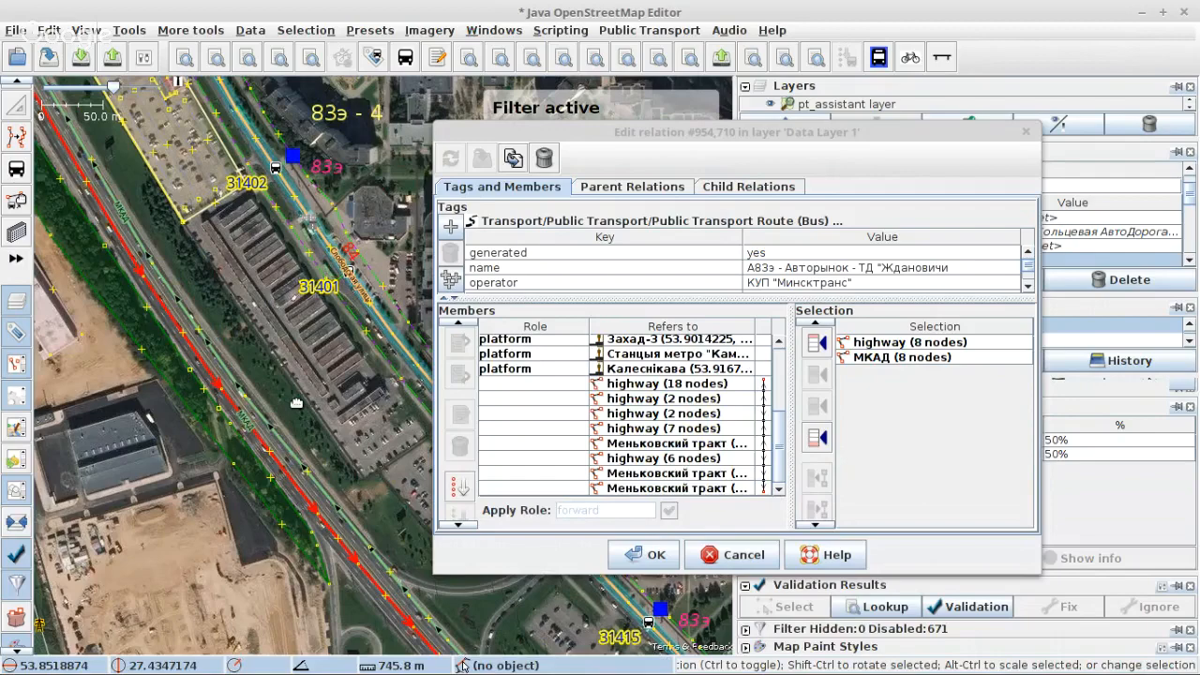
scroll(300, 448, "down", 3)
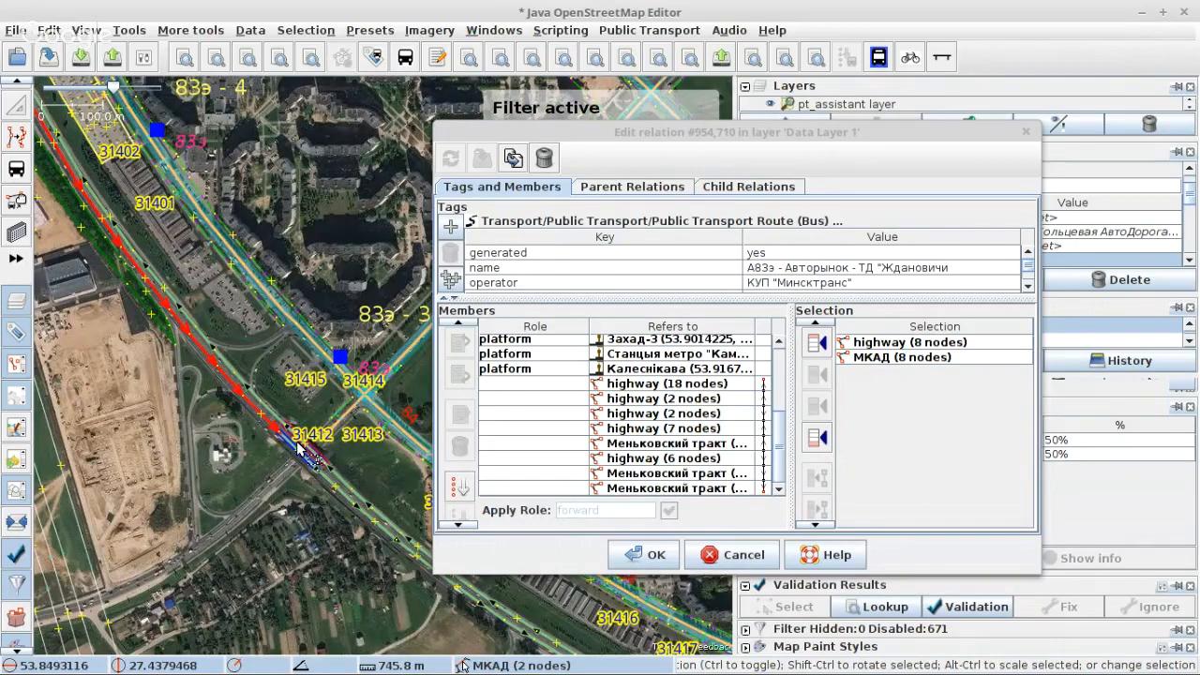
scroll(300, 448, "up", 3)
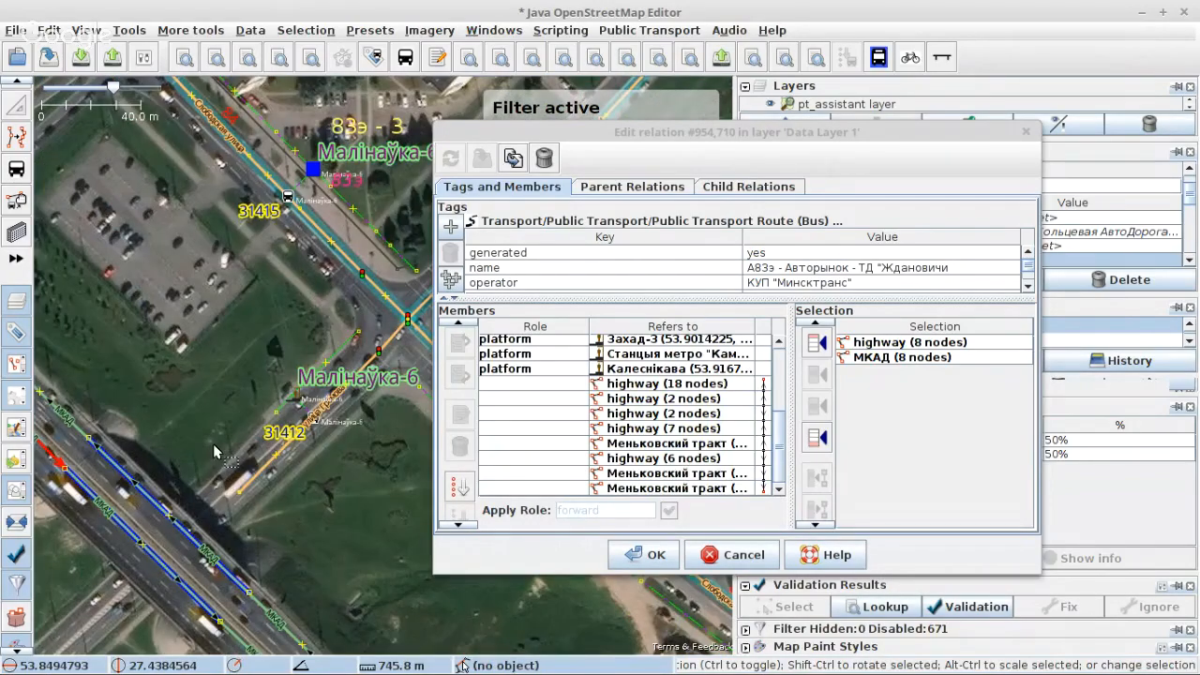
scroll(213, 443, "down", 3)
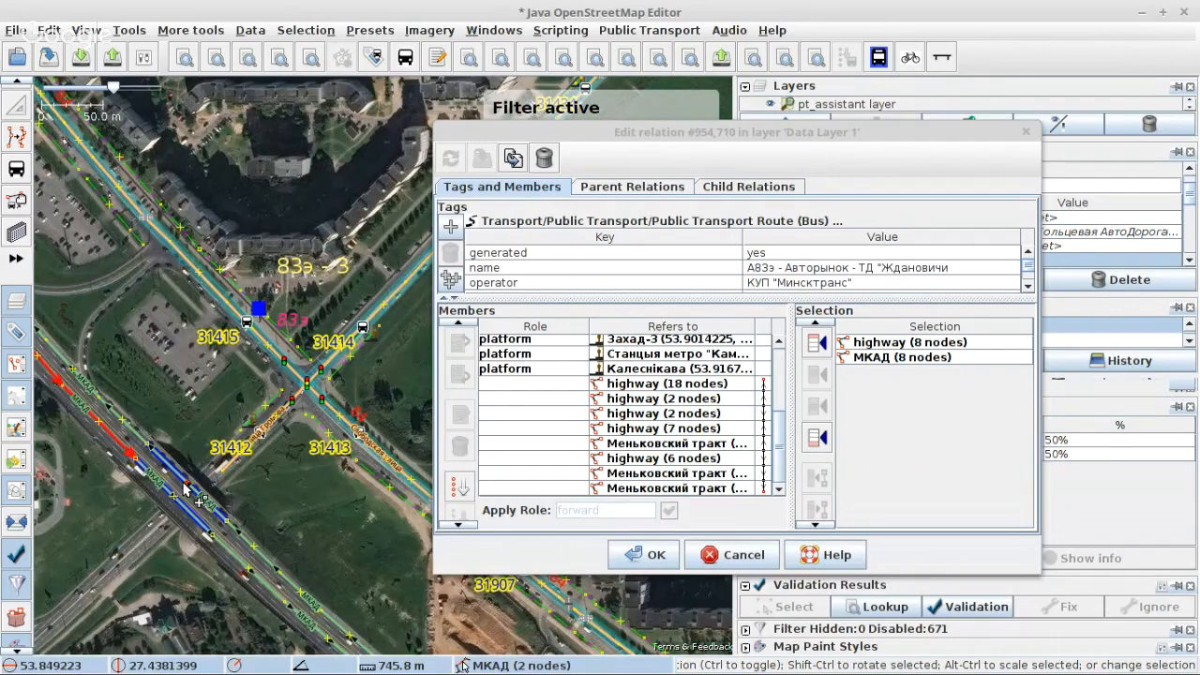
left_click_drag(177, 418, 232, 413)
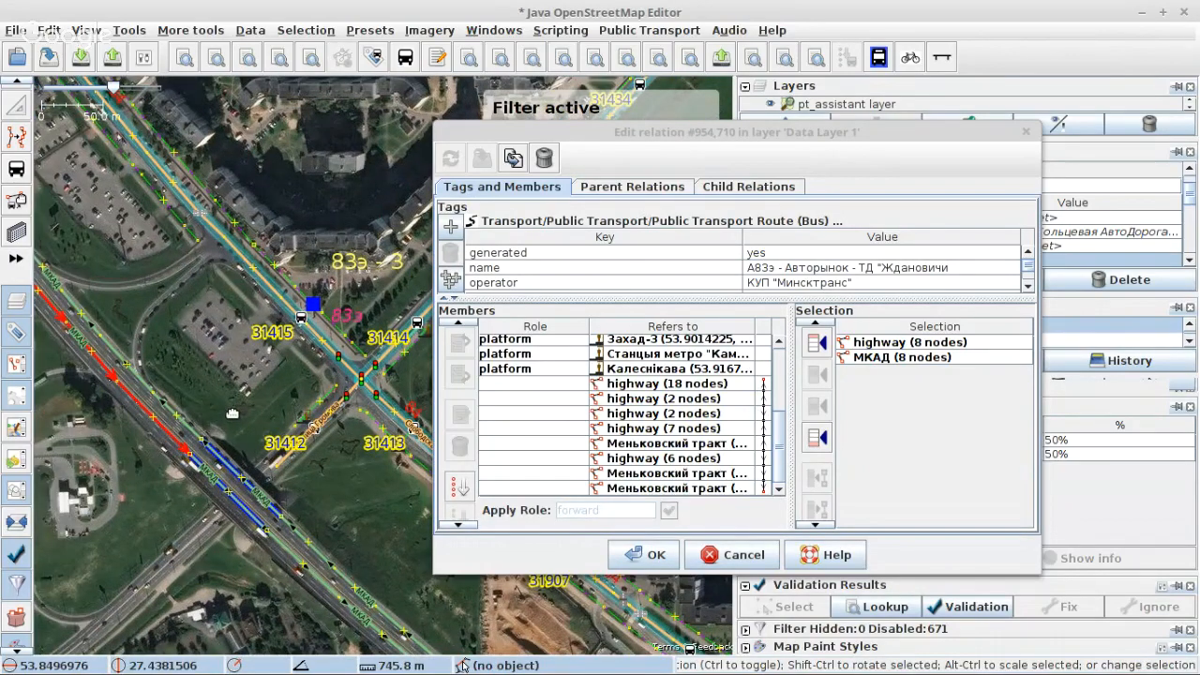
left_click_drag(232, 413, 281, 427)
Step: Download the full OpenStreetMap data for the area around the MKAD and улица Громова interchange
left_click(81, 58)
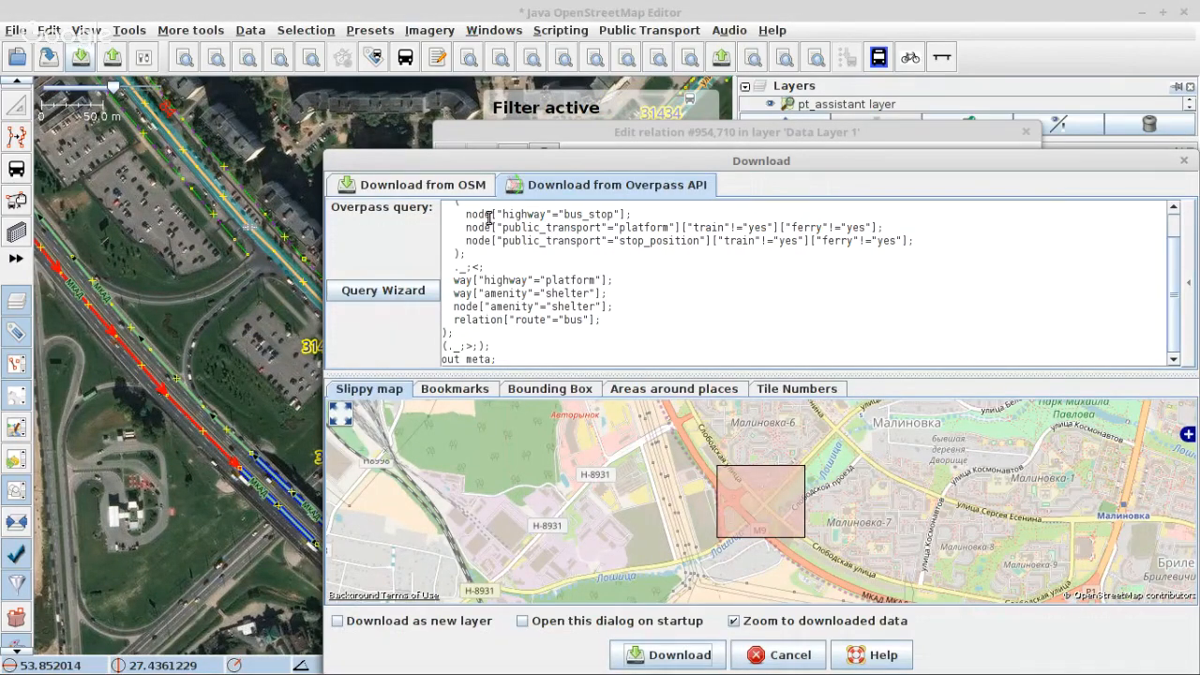
left_click(421, 187)
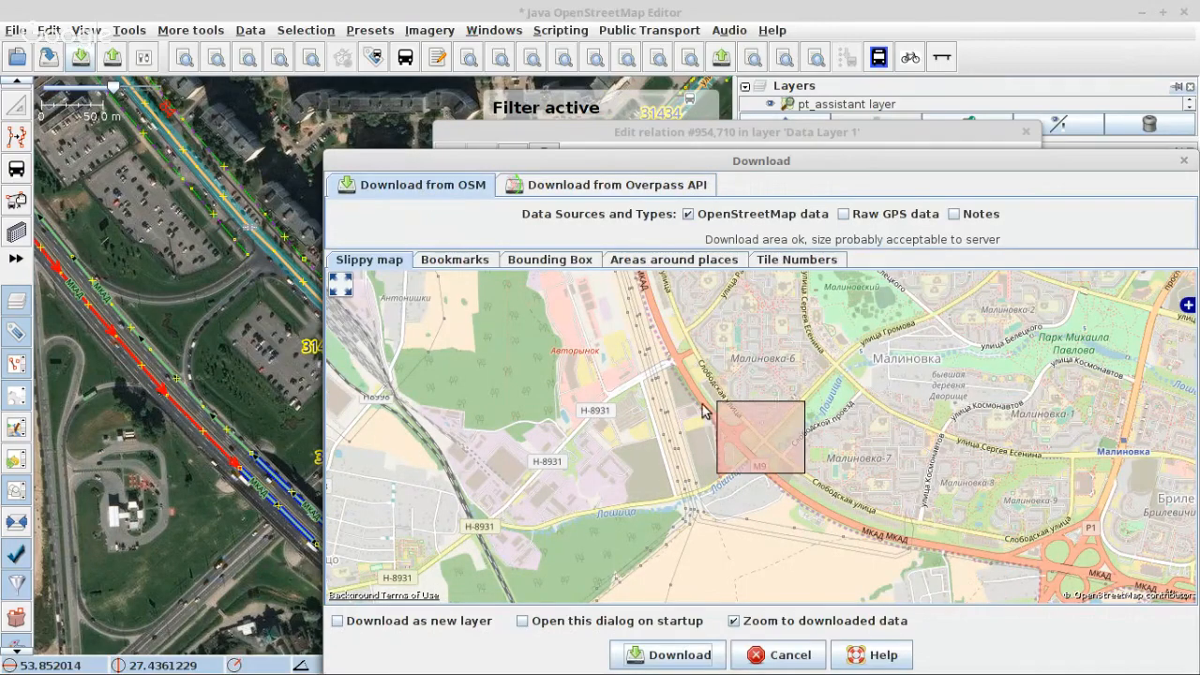
left_click_drag(703, 404, 778, 483)
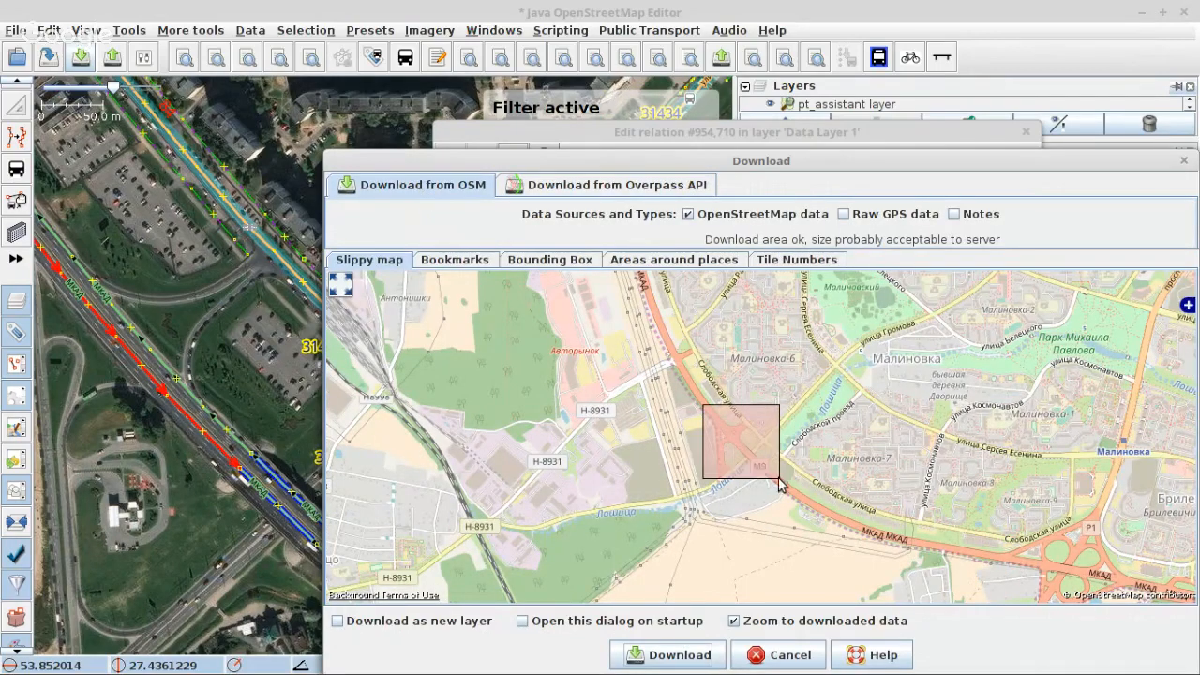
left_click(682, 655)
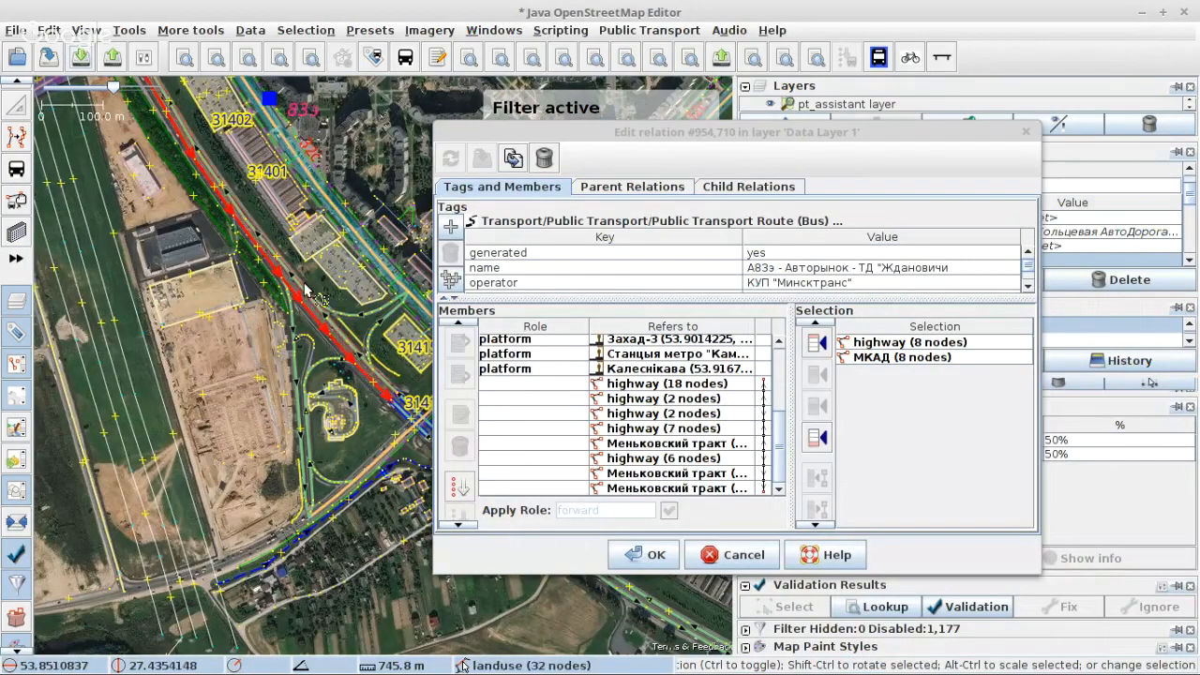
Step: Split MKAD at the exit node, keep its four-node piece selected, and add the ten-node slip road to the selection
scroll(305, 291, "up", 3)
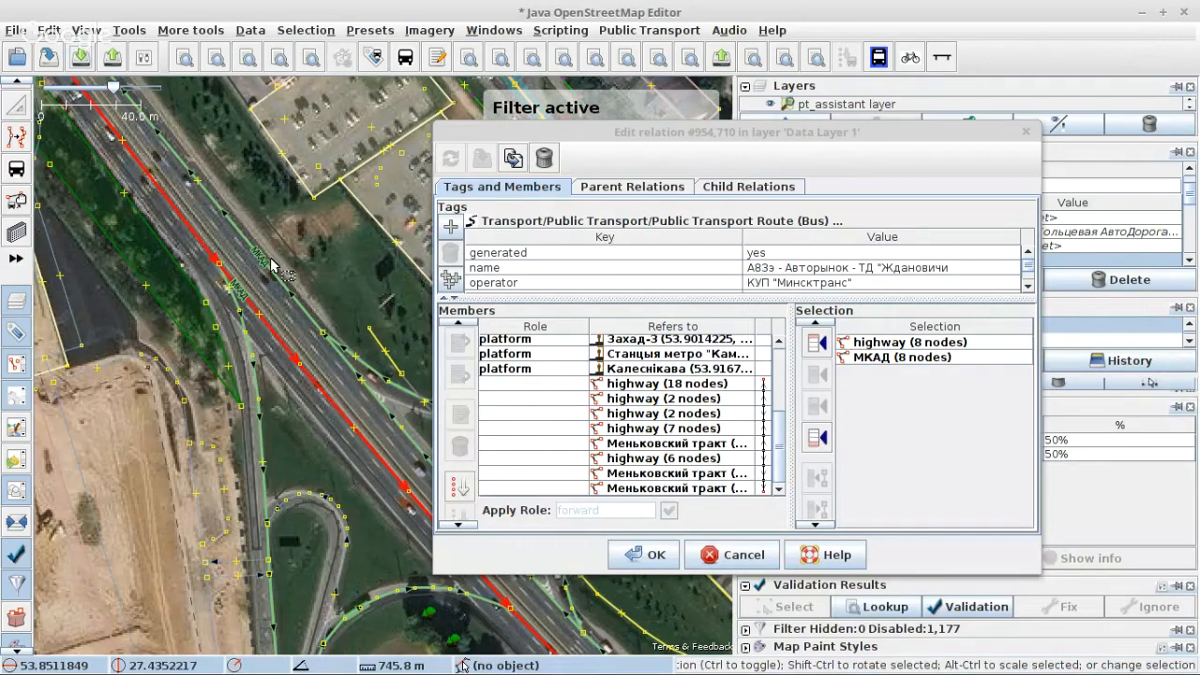
scroll(173, 269, "up", 4)
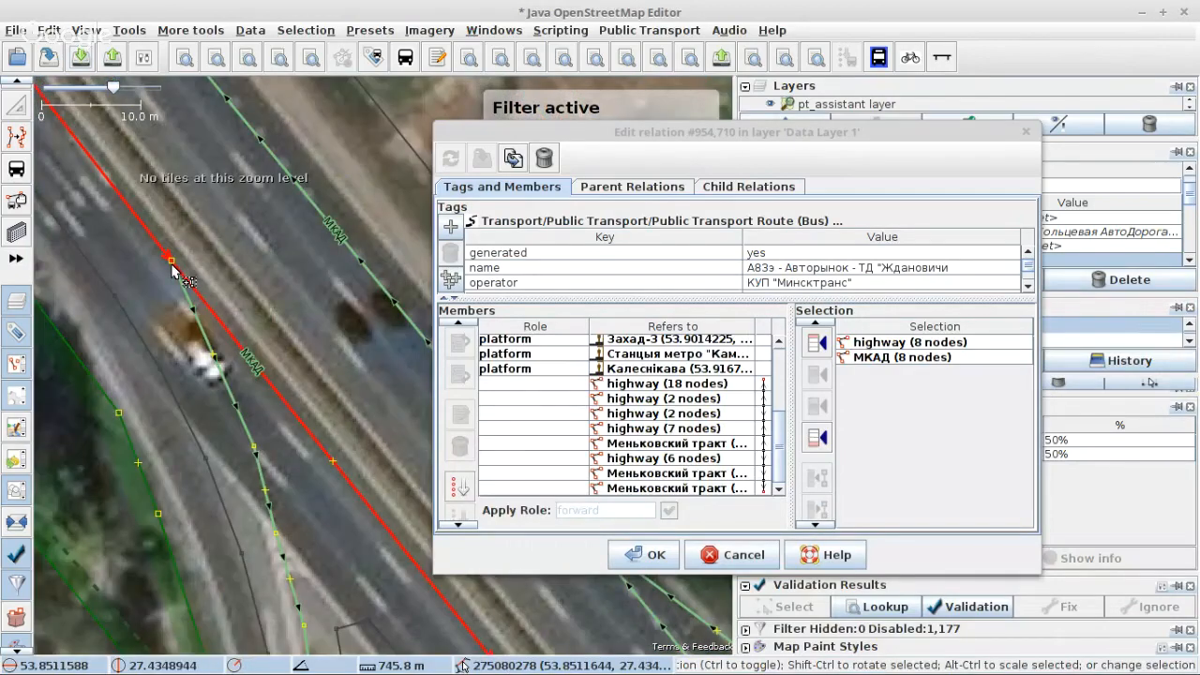
left_click(173, 267, "shift")
left_click(254, 366, "ctrl")
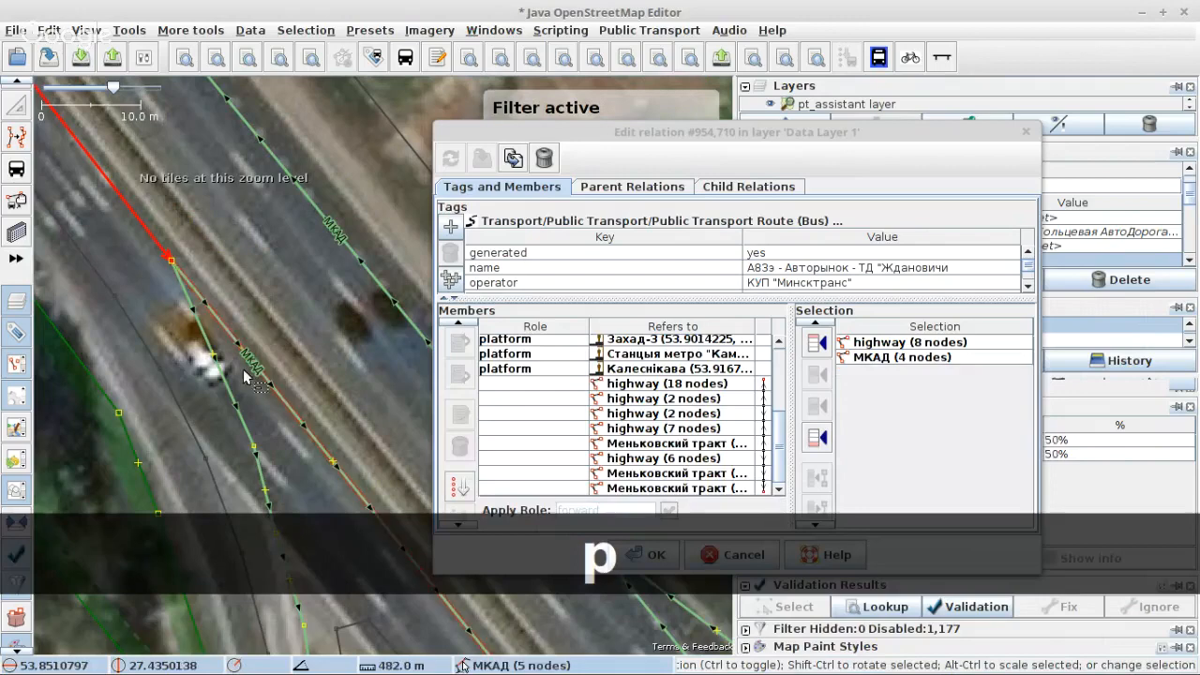
left_click(221, 366, "ctrl")
scroll(217, 229, "down", 4)
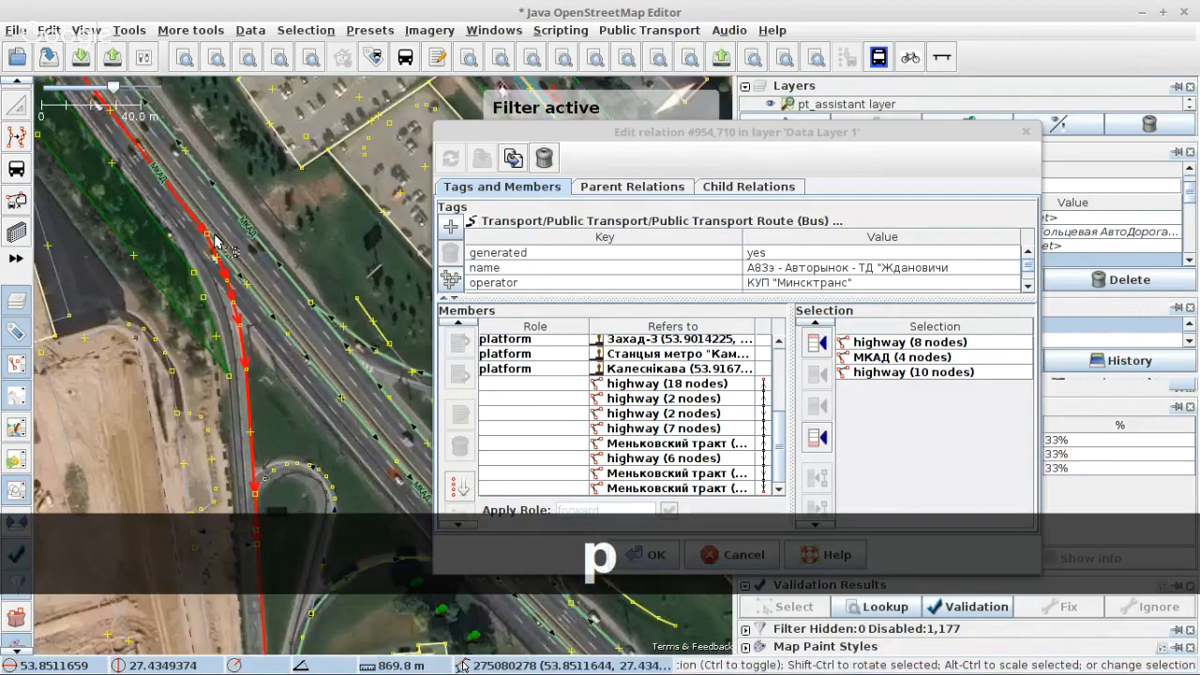
Step: Add two улица Громова ways and Слободская улица to the selection, append all six ways to the relation's members and apply the change
scroll(215, 241, "down", 6)
scroll(216, 365, "up", 6)
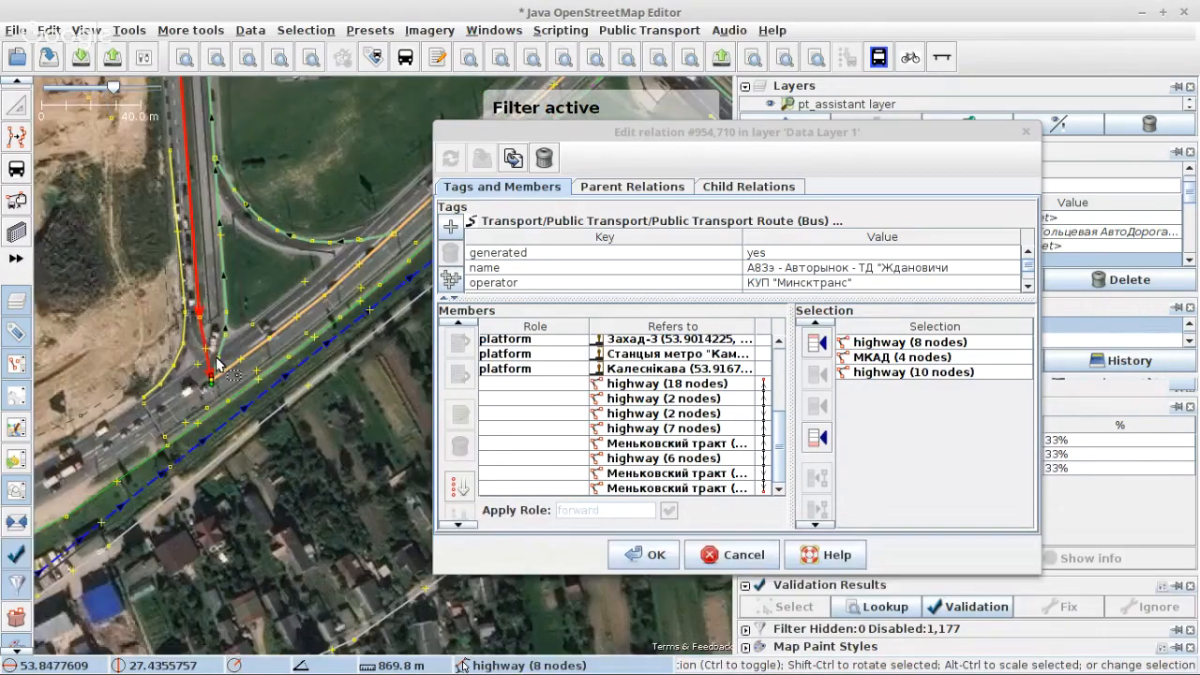
left_click(221, 372, "ctrl")
left_click_drag(218, 379, 211, 444)
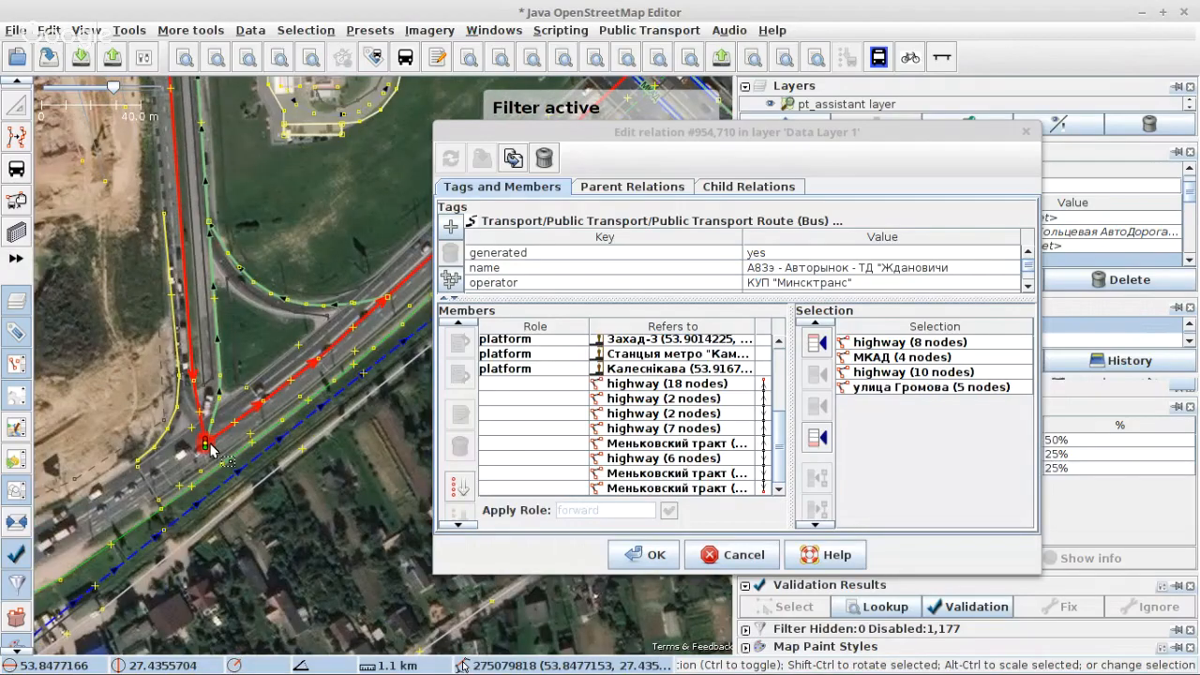
scroll(210, 448, "up", 3)
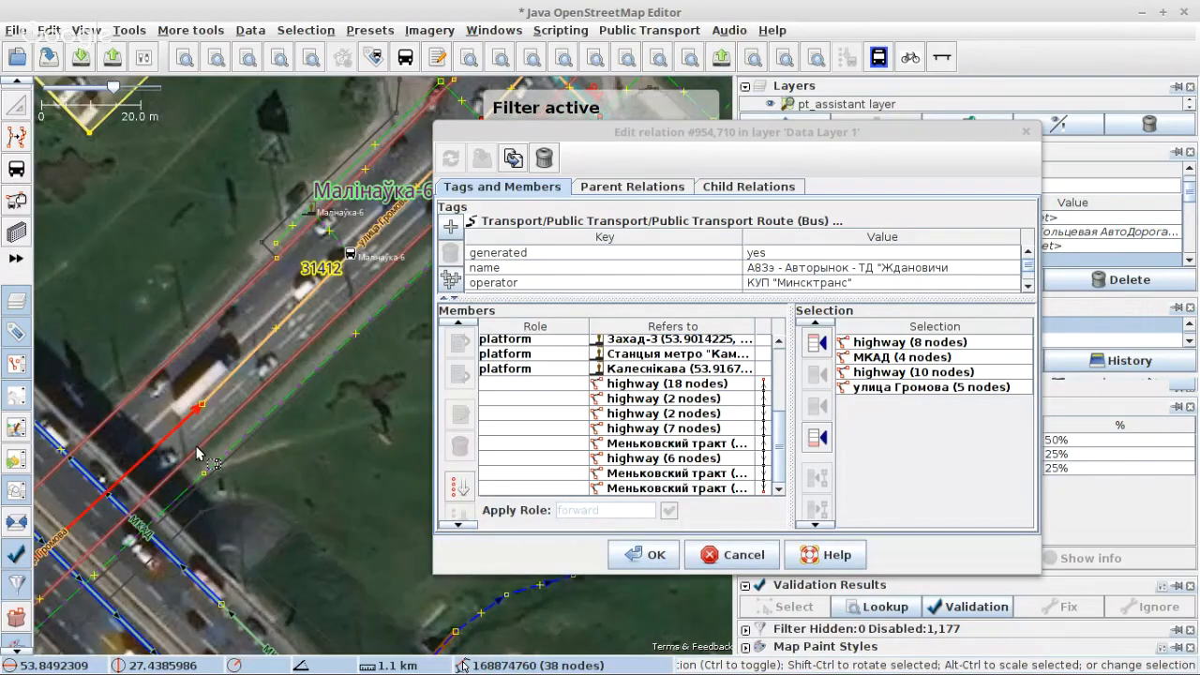
scroll(197, 453, "down", 3)
left_click(281, 344, "ctrl")
mouse_move(370, 255)
left_mouse_down()
mouse_move(282, 342)
mouse_move(314, 396)
left_mouse_up()
left_click(266, 329, "ctrl")
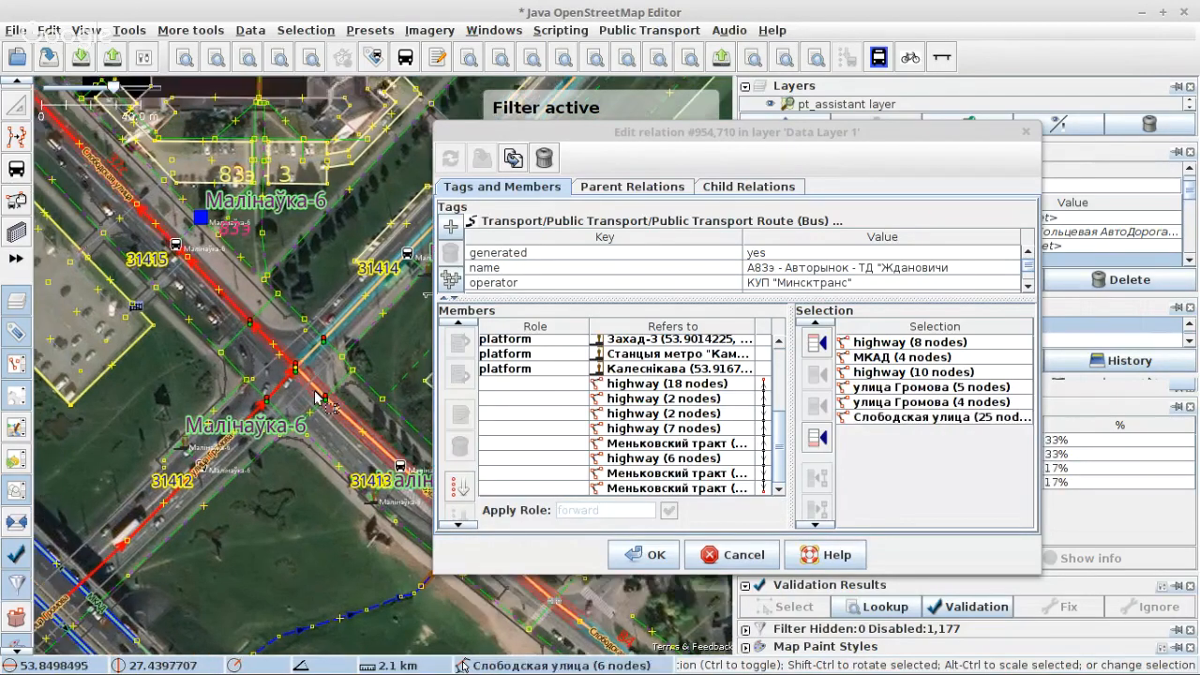
left_click(814, 441)
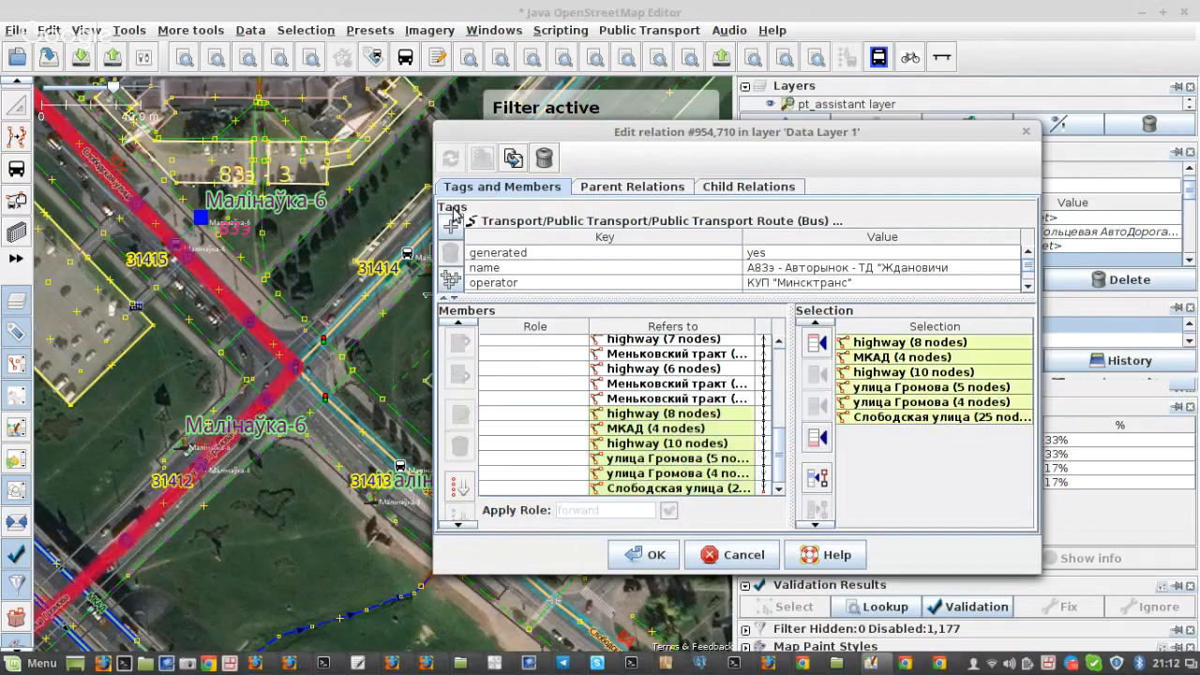
Step: Select only the 32-node улица Рафиева way at the end of Слободская улица and append it to the relation's members
scroll(300, 394, "down", 3)
scroll(301, 399, "down", 3)
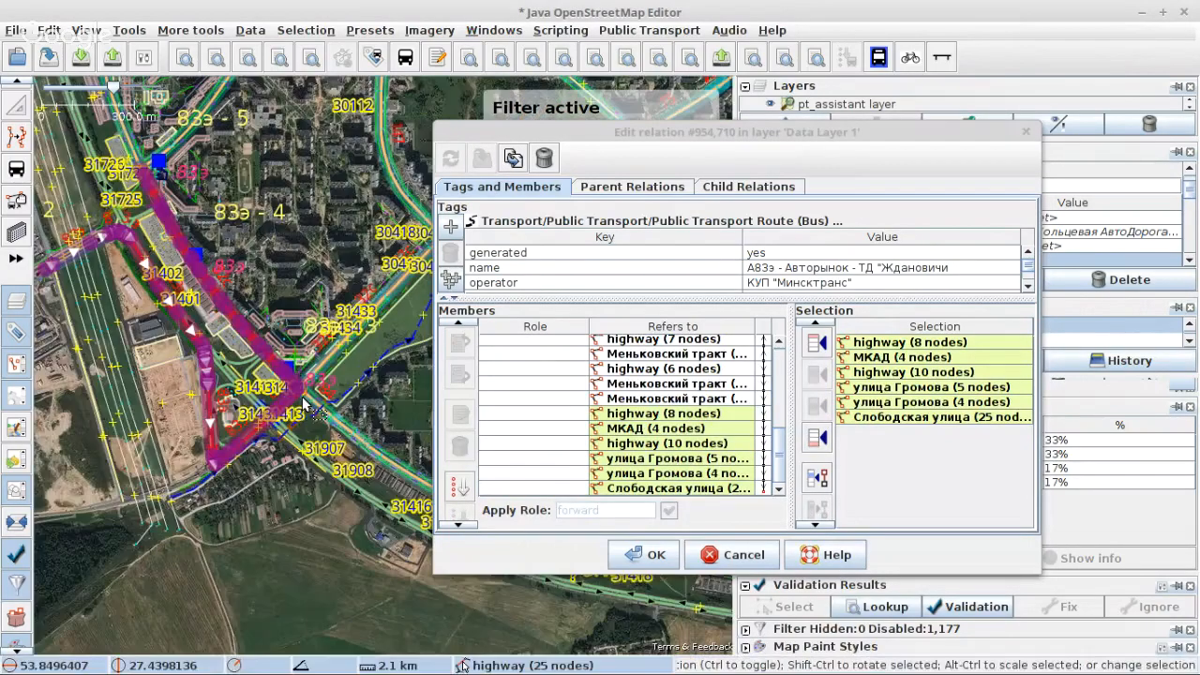
scroll(155, 230, "up", 6)
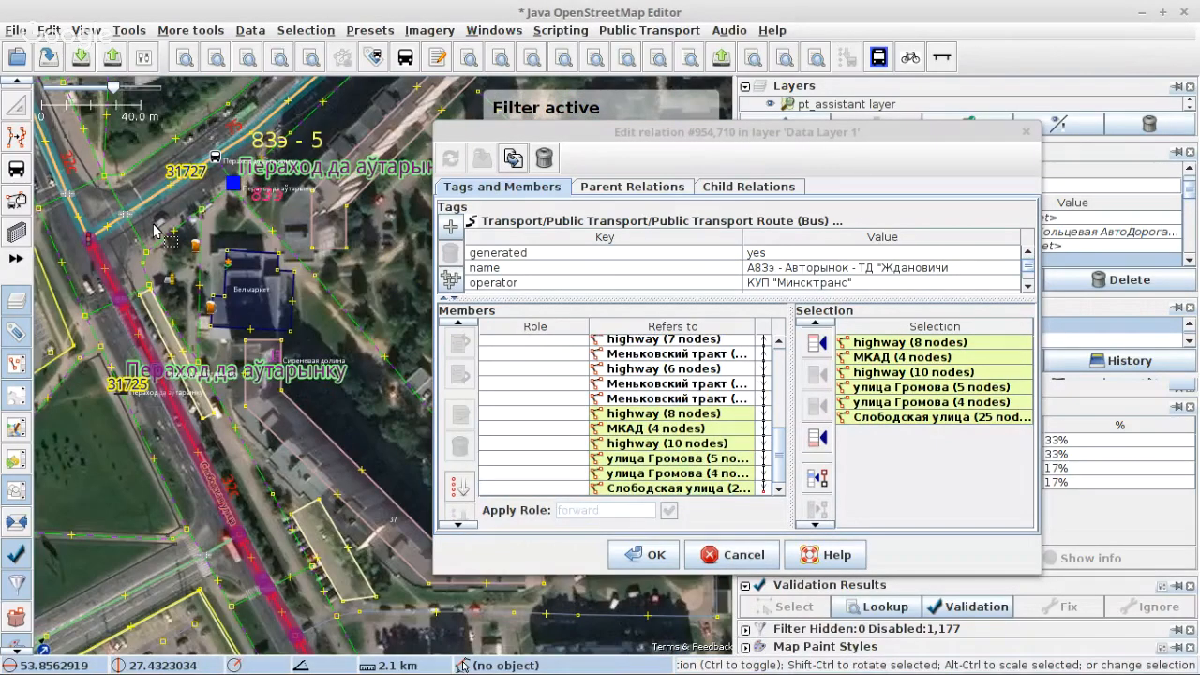
left_click(176, 227)
scroll(170, 235, "down", 3)
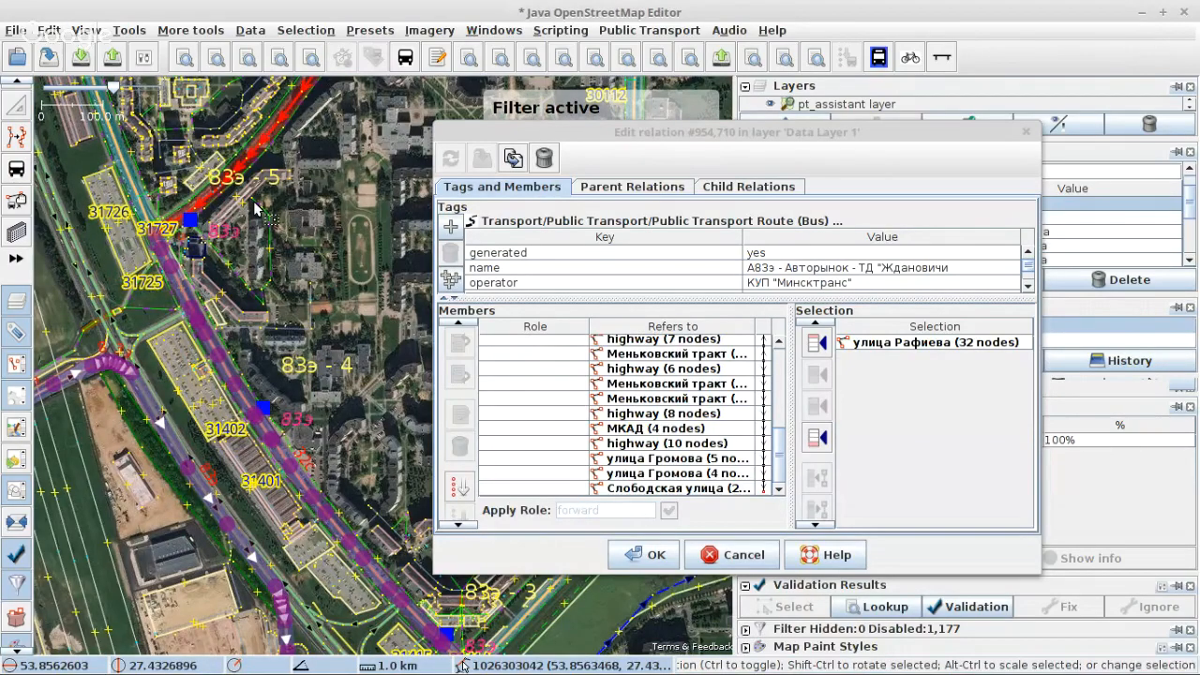
scroll(255, 208, "down", 4)
scroll(293, 327, "up", 6)
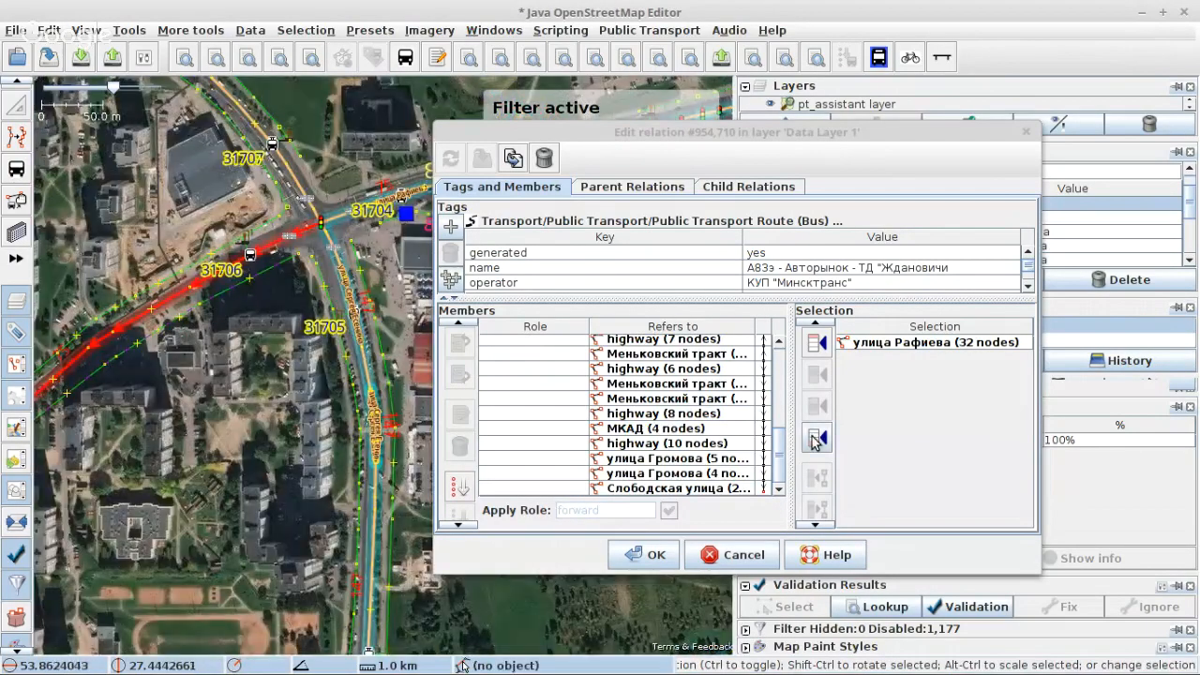
left_click(815, 438)
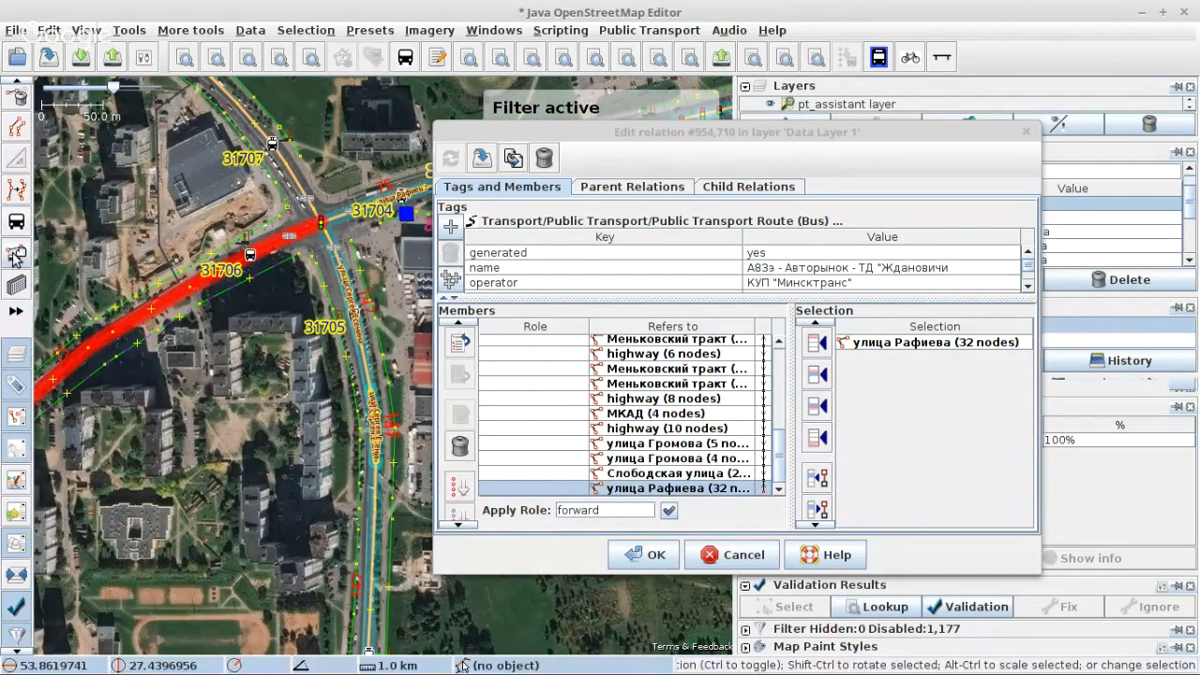
Step: Select the five-node улица Рафиева way beginning at the junction by stop 31704 and append it to the relation's members
left_click(17, 253)
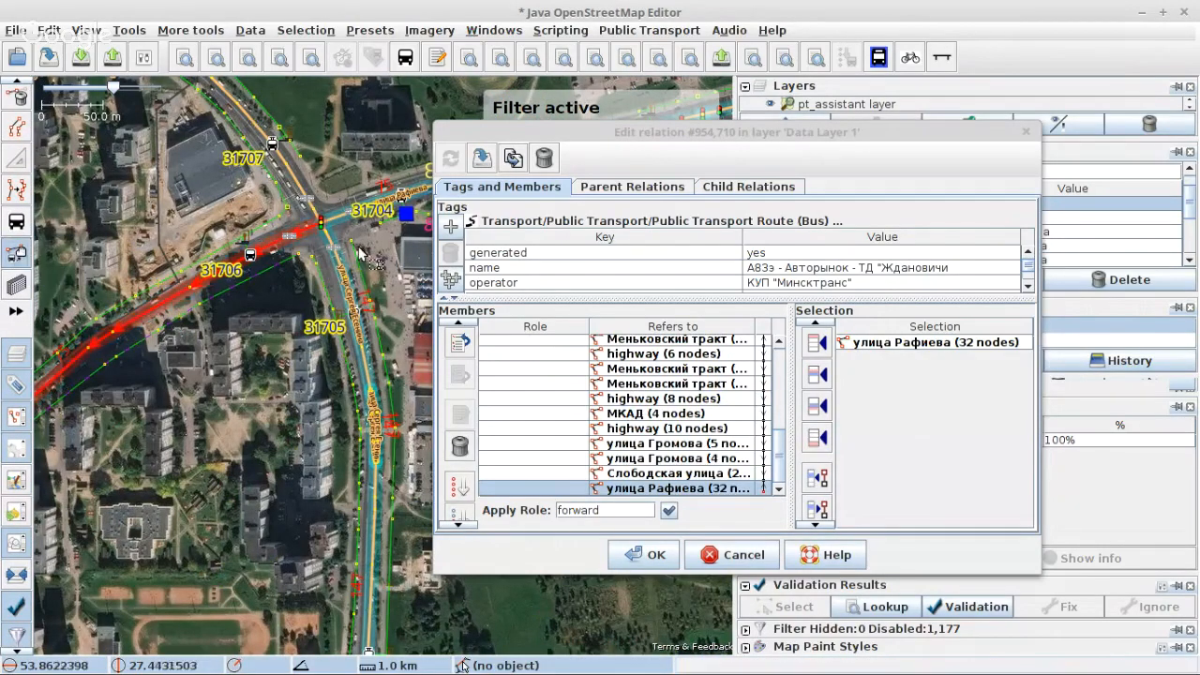
left_click_drag(388, 242, 148, 370)
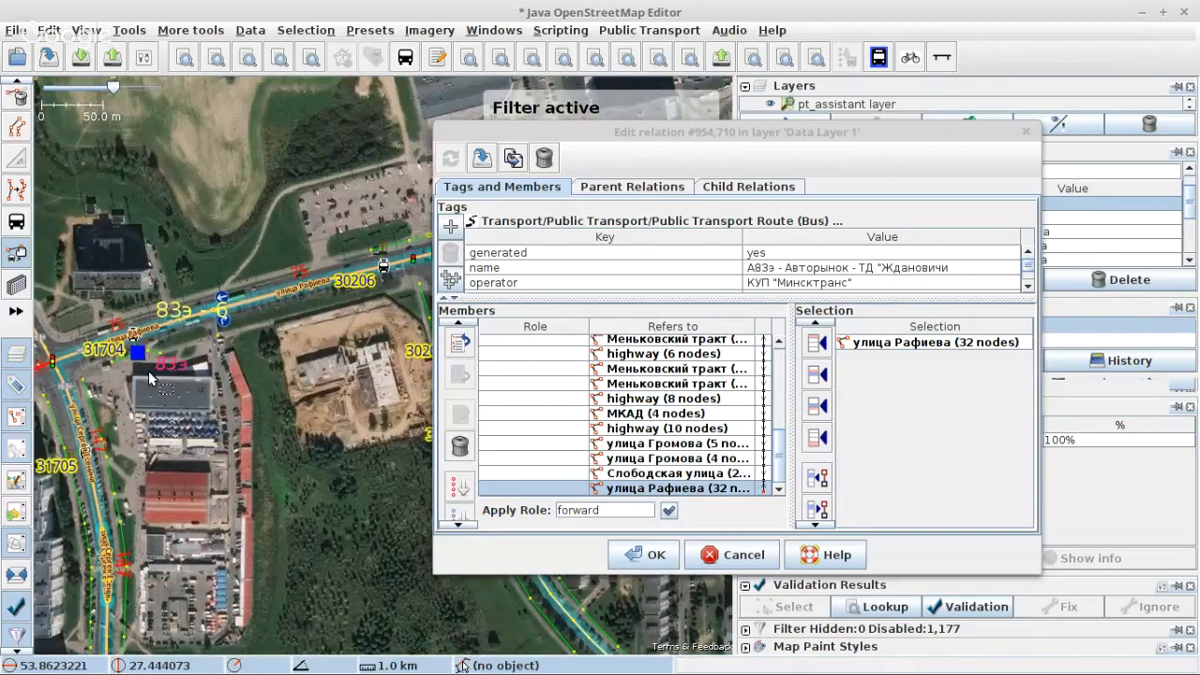
left_click(73, 365)
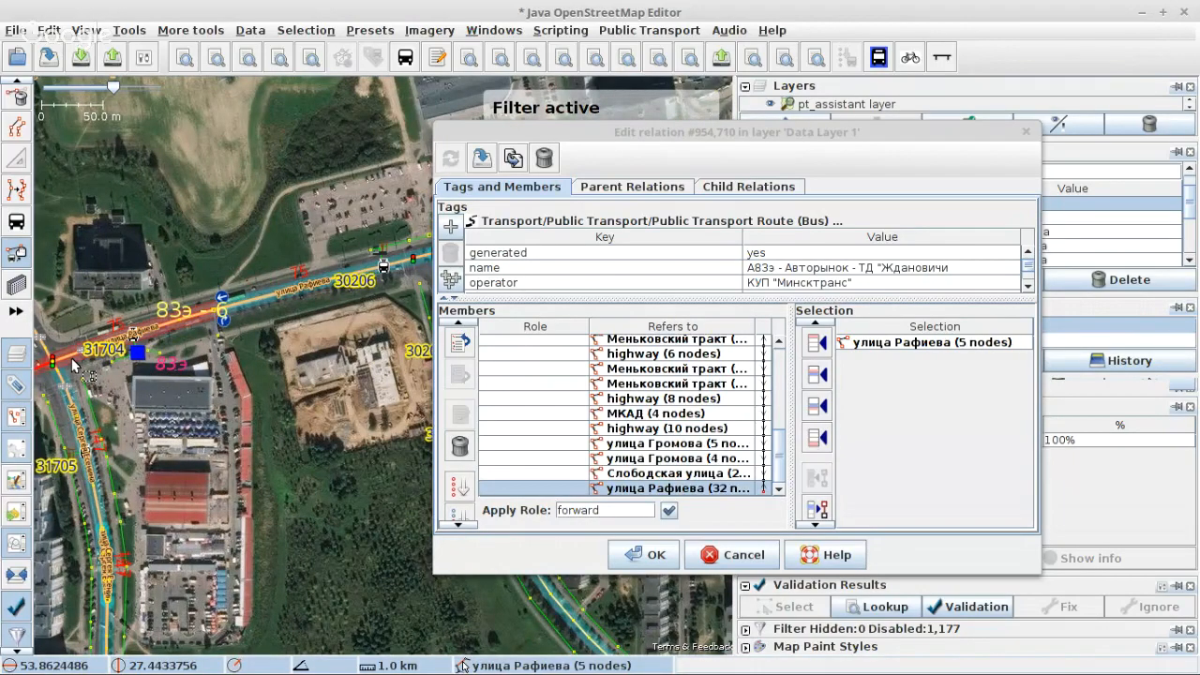
scroll(72, 357, "down", 2)
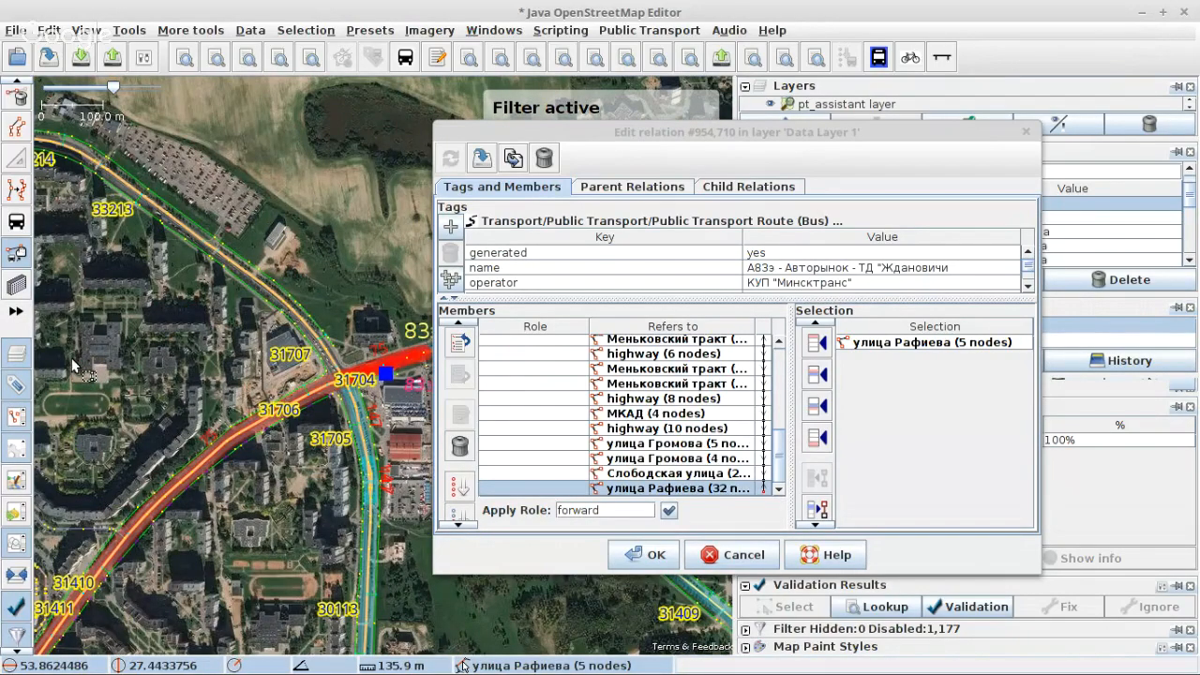
left_click_drag(408, 355, 135, 397)
scroll(135, 397, "up", 2)
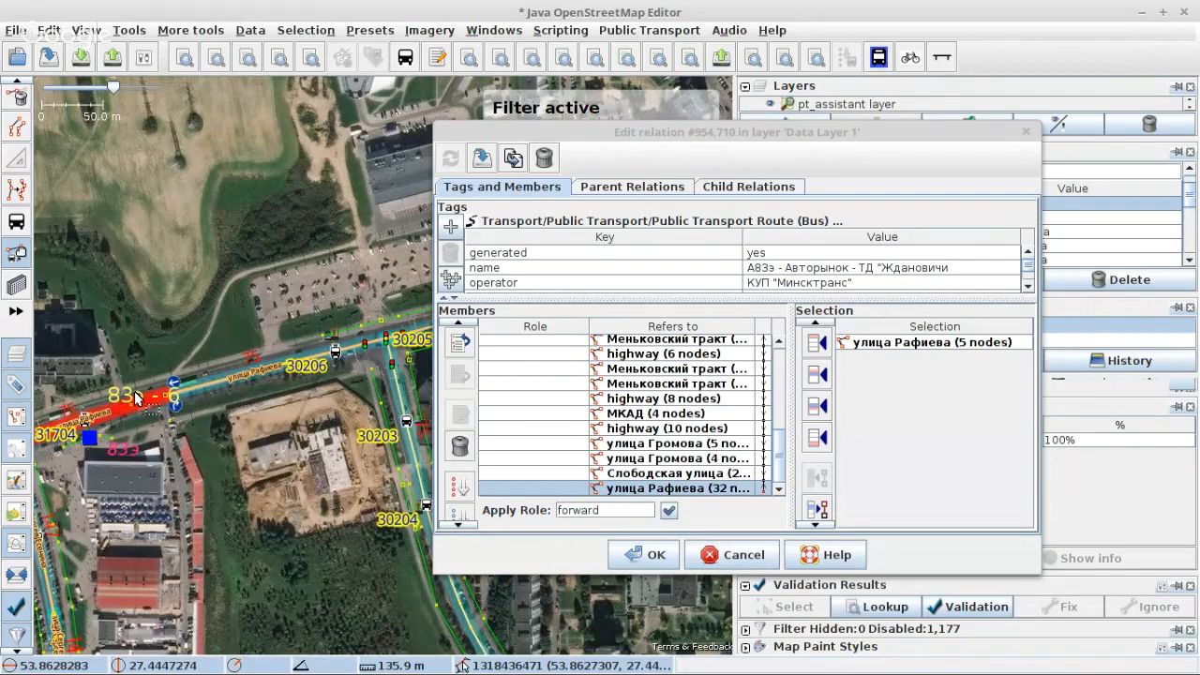
scroll(136, 398, "up", 2)
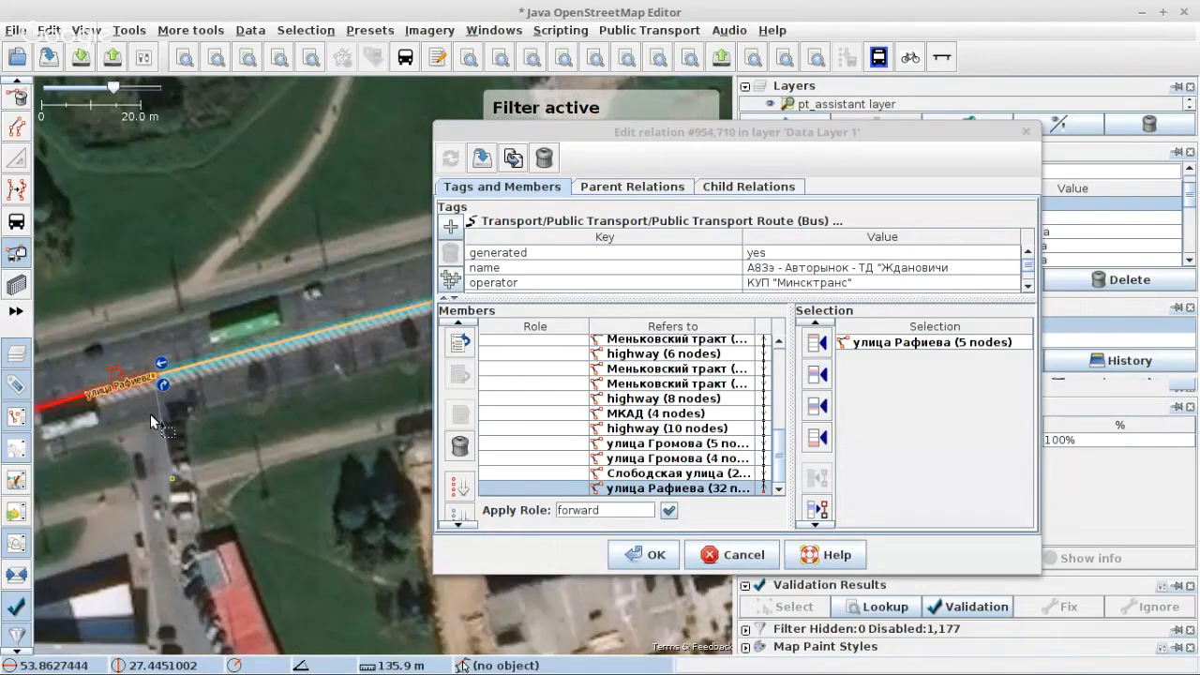
left_click(817, 438)
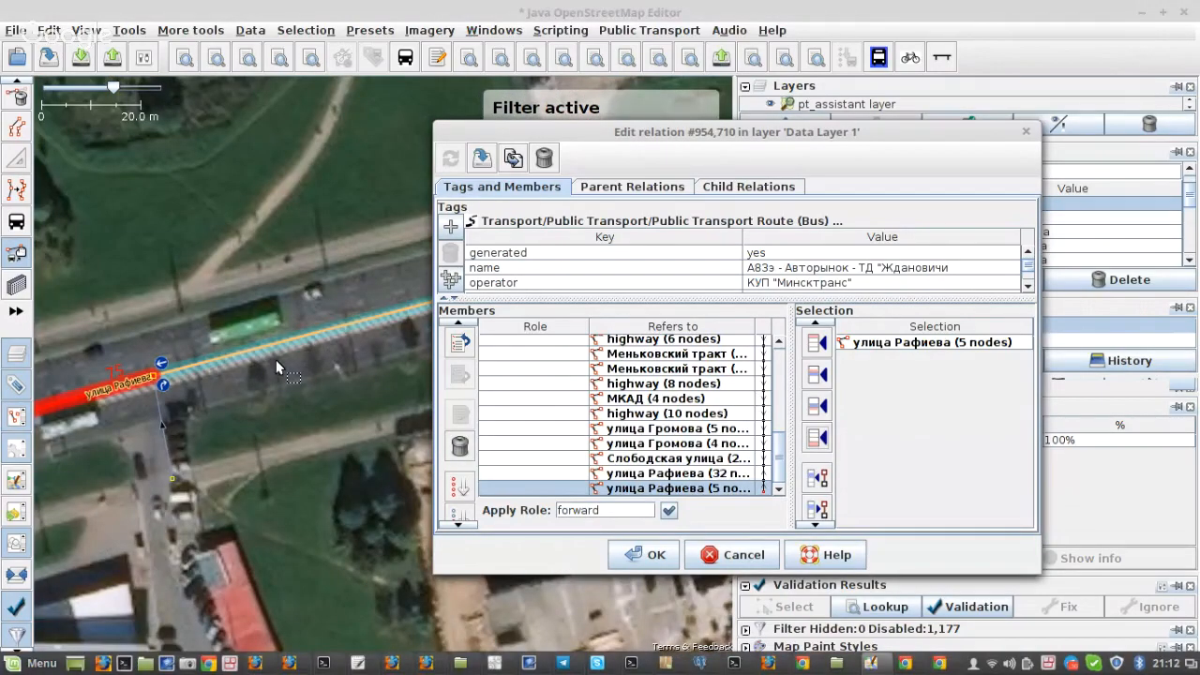
Step: Select the next five-node улица Рафиева way, by stop 30206, and append it to the relation's members
scroll(383, 419, "down", 4)
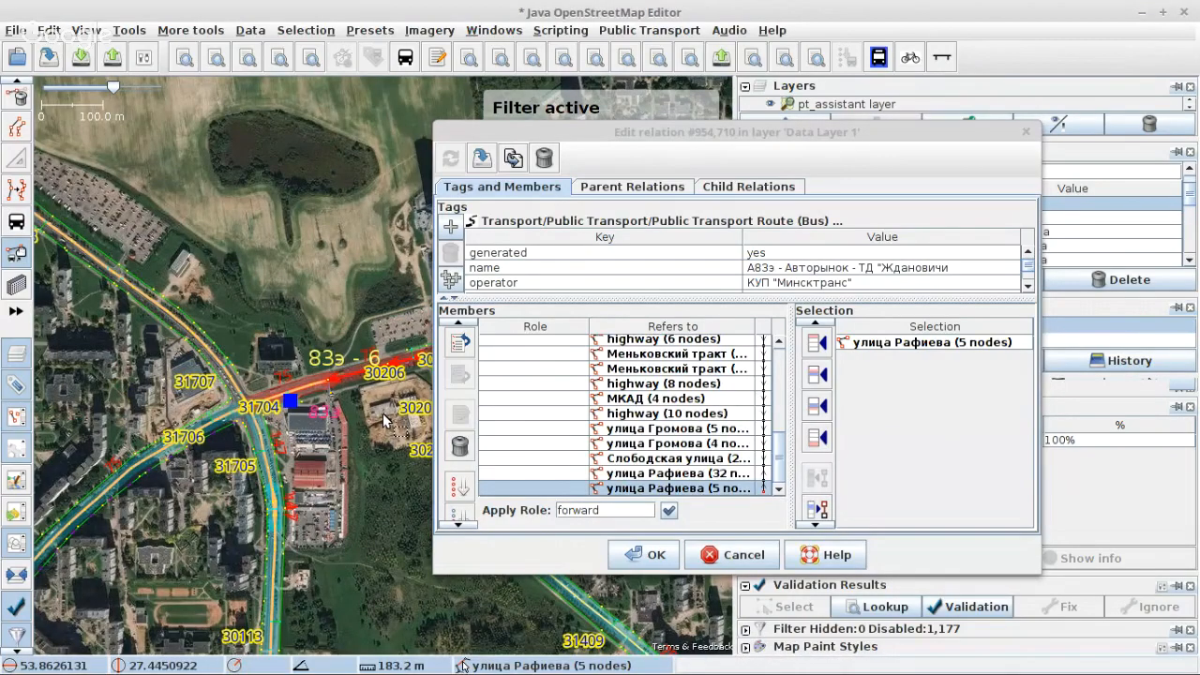
scroll(199, 339, "down", 5)
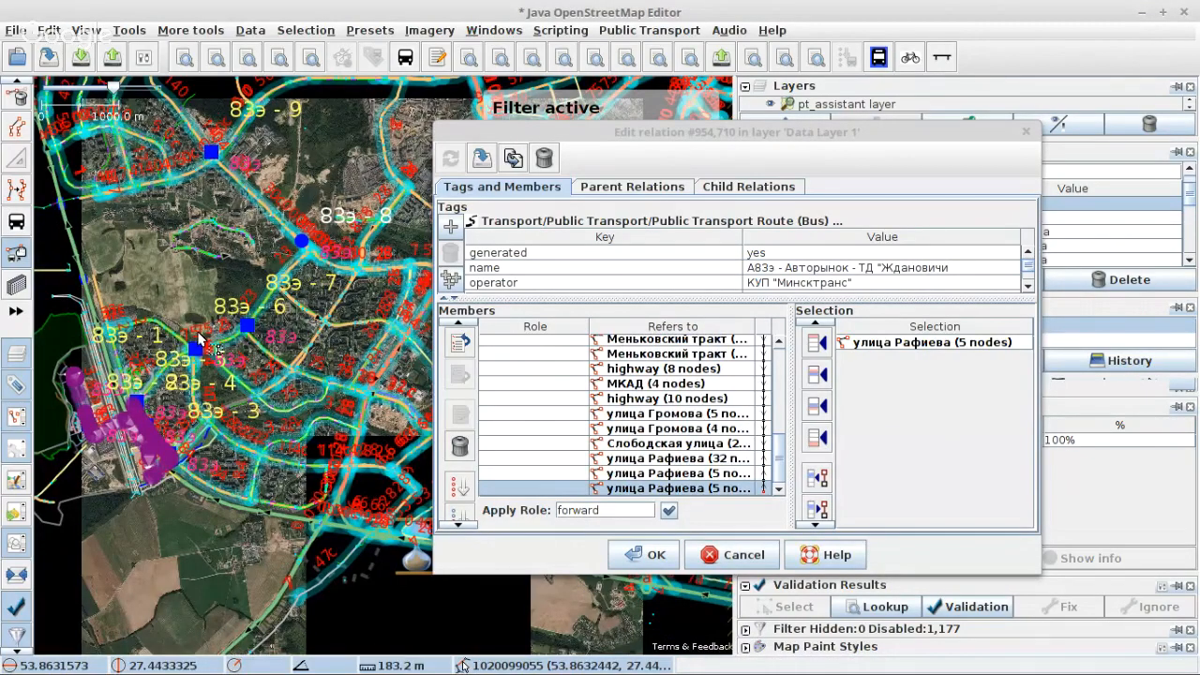
scroll(302, 419, "up", 7)
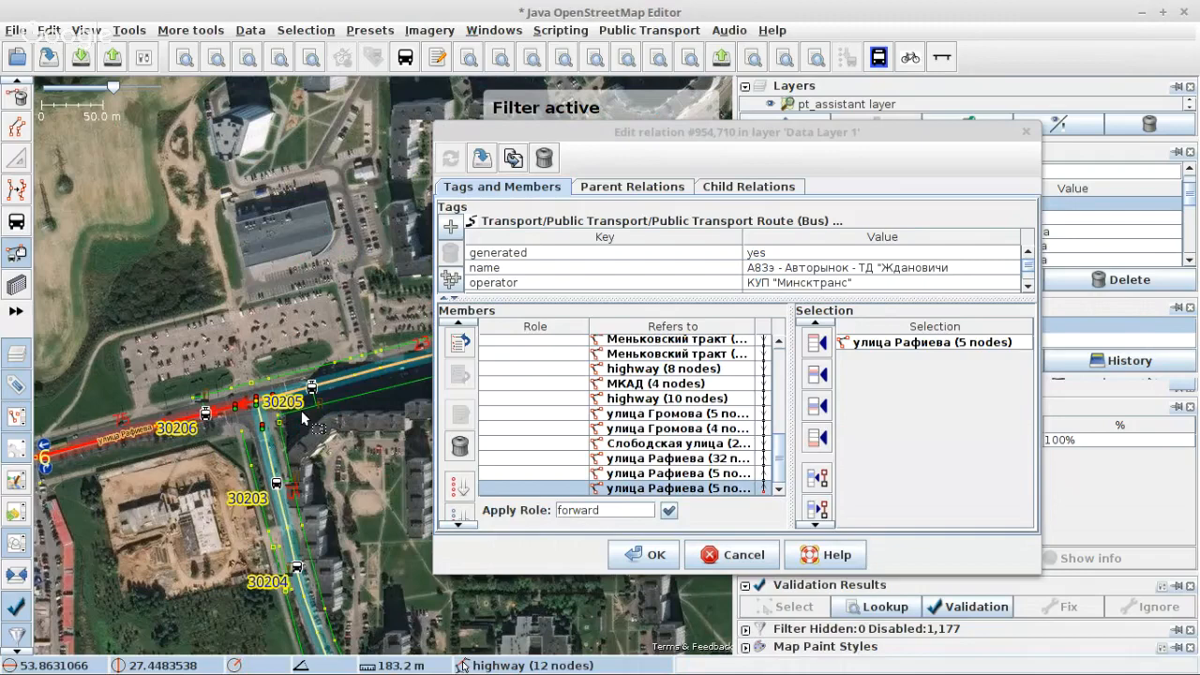
Step: Append the next two 17-node улица Рафиева ways beyond stop 30205 one after the other to the relation's members
scroll(187, 412, "down", 4)
left_click(817, 437)
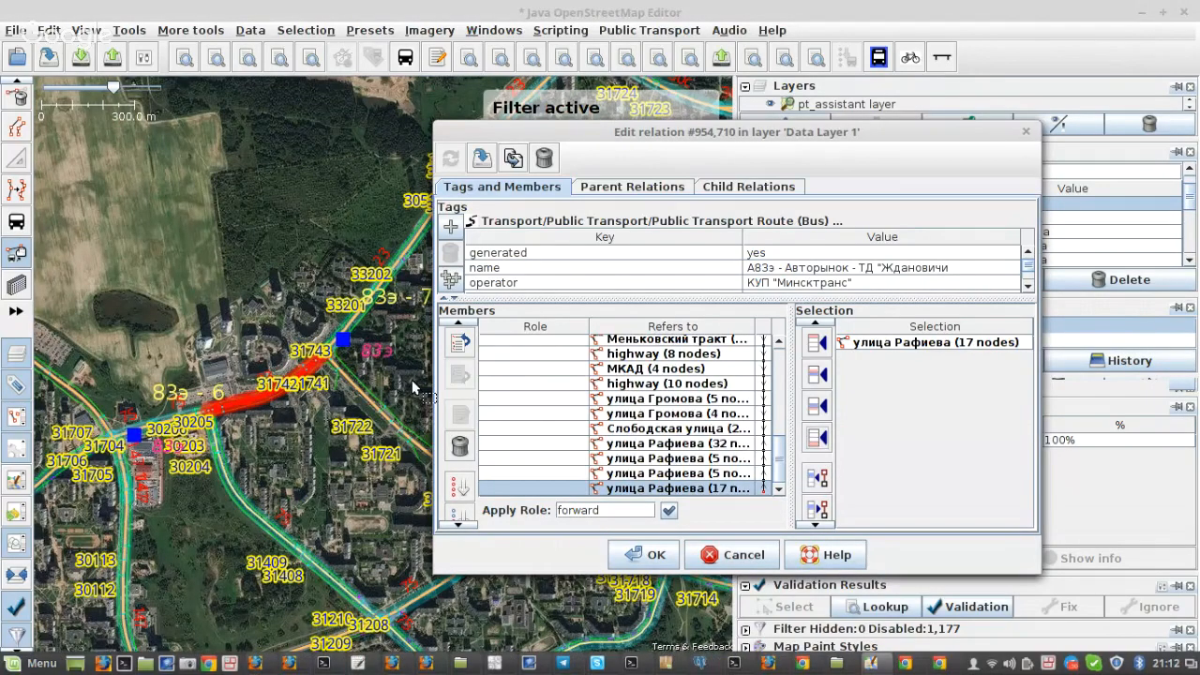
left_click_drag(412, 386, 404, 487)
left_click(386, 370)
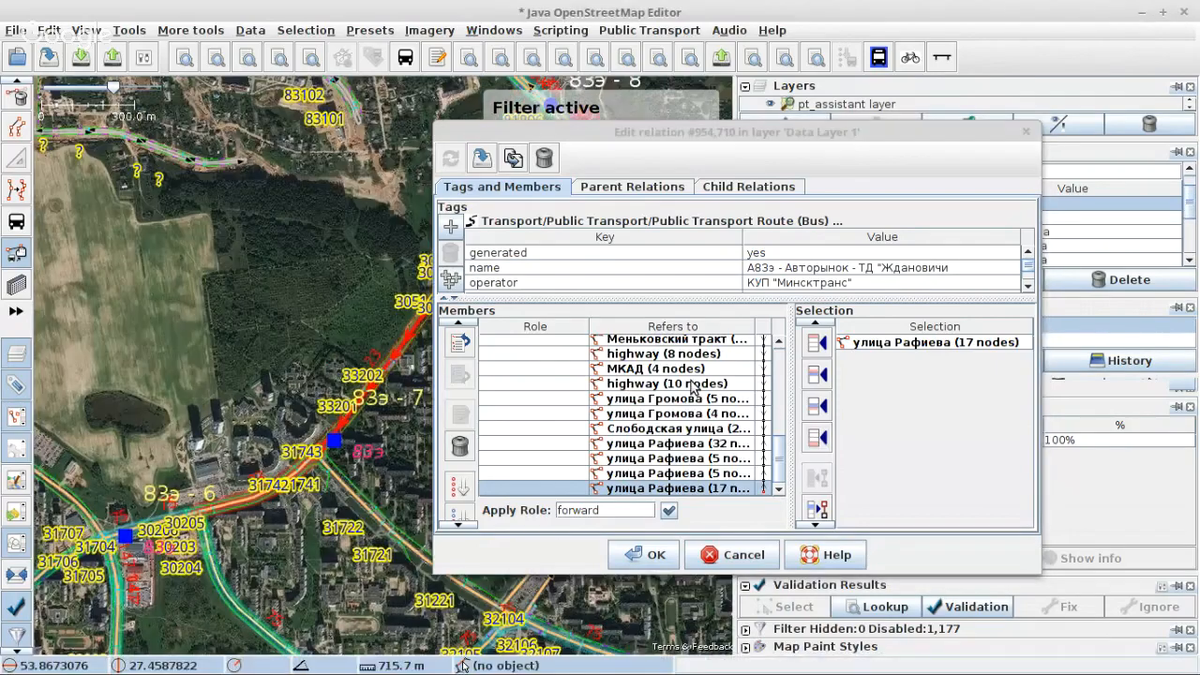
left_click(816, 438)
Step: Append the four-node улица Рафиева way by stop 30515 and the three-node way that follows it to the relation's members
scroll(252, 375, "down", 2)
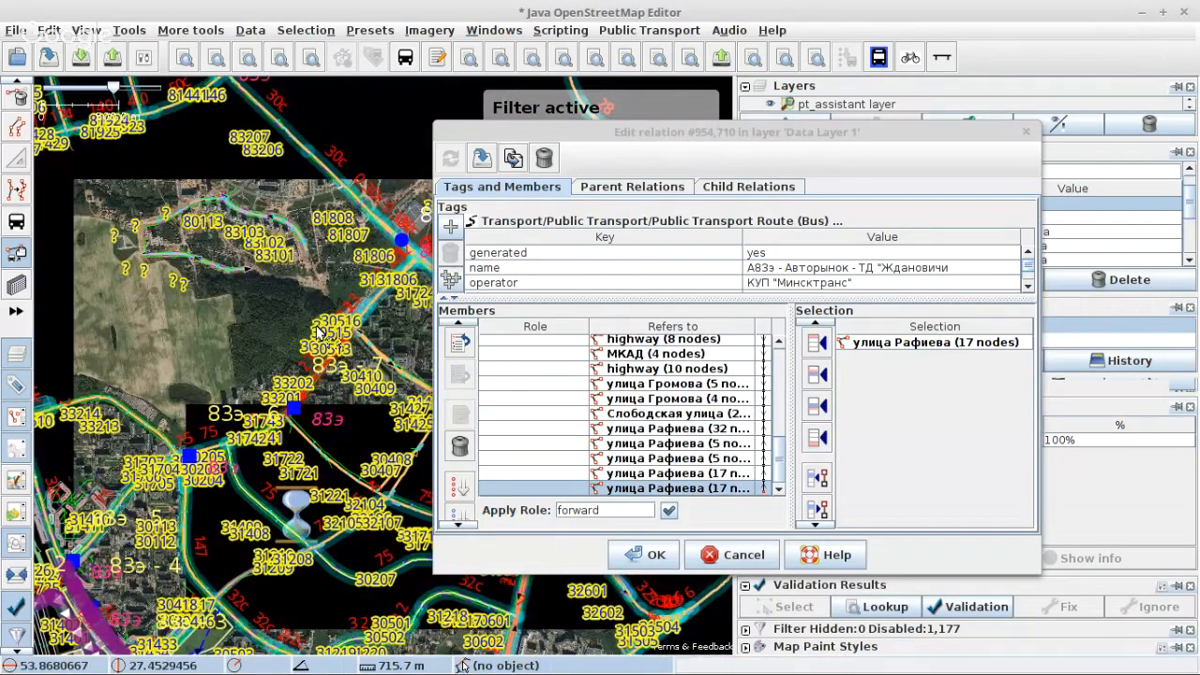
scroll(316, 333, "up", 5)
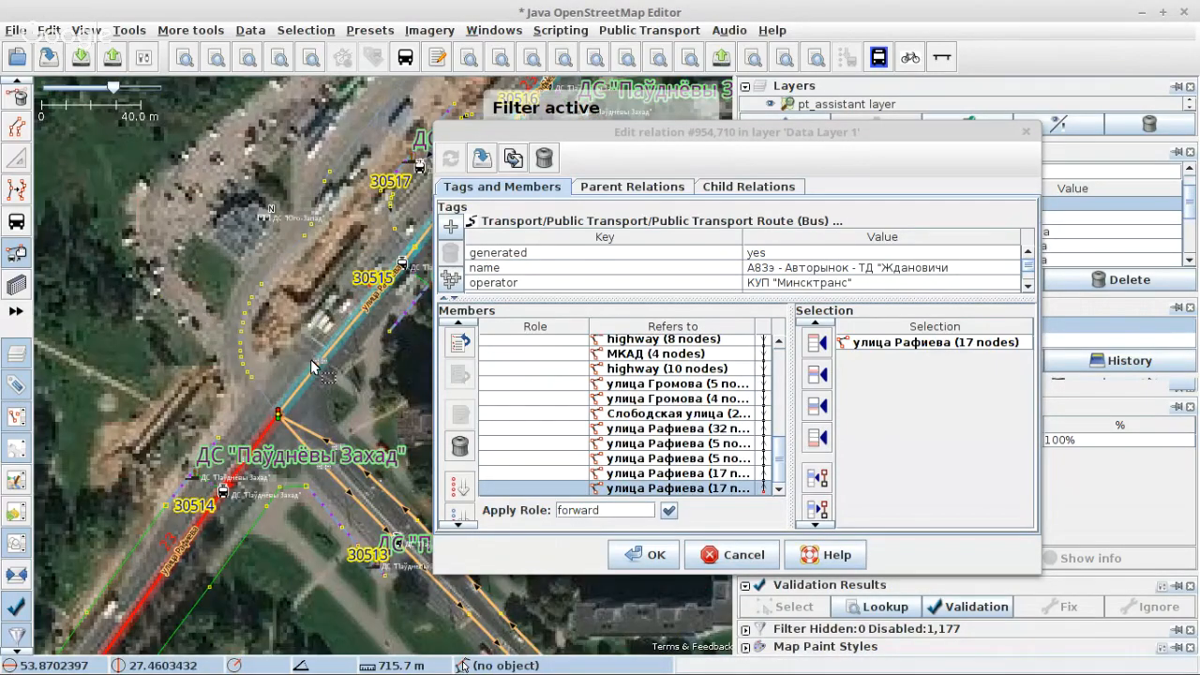
left_click(316, 368)
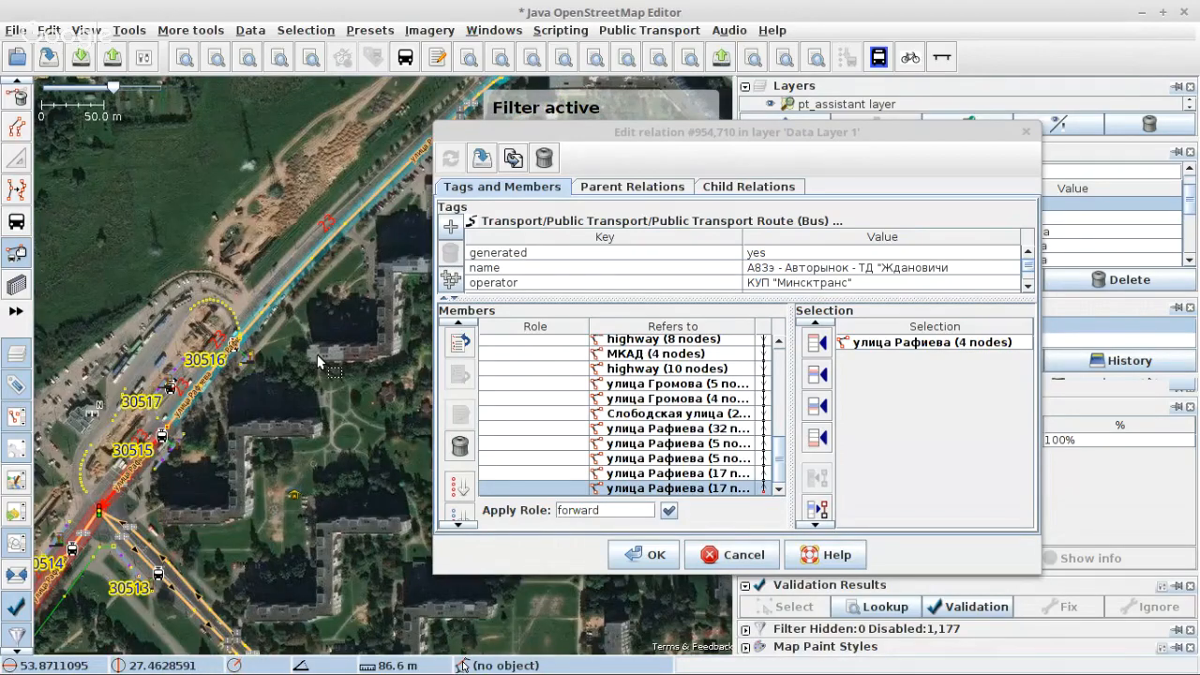
left_click(816, 438)
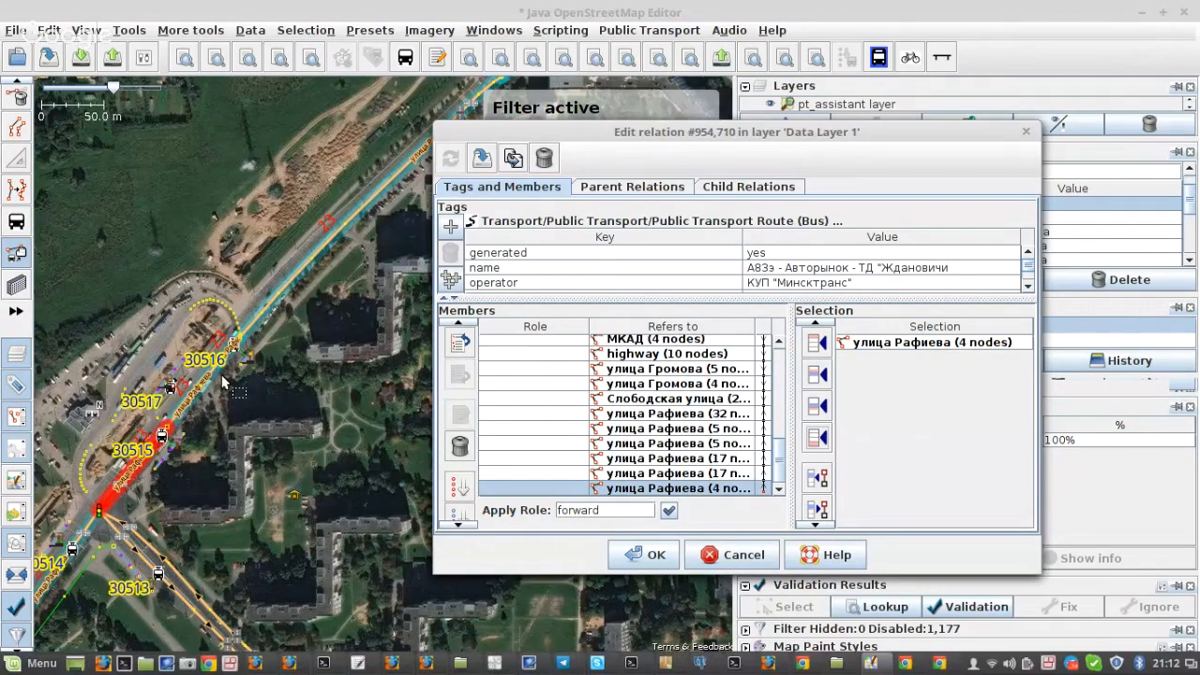
left_click(221, 374)
left_click(816, 438)
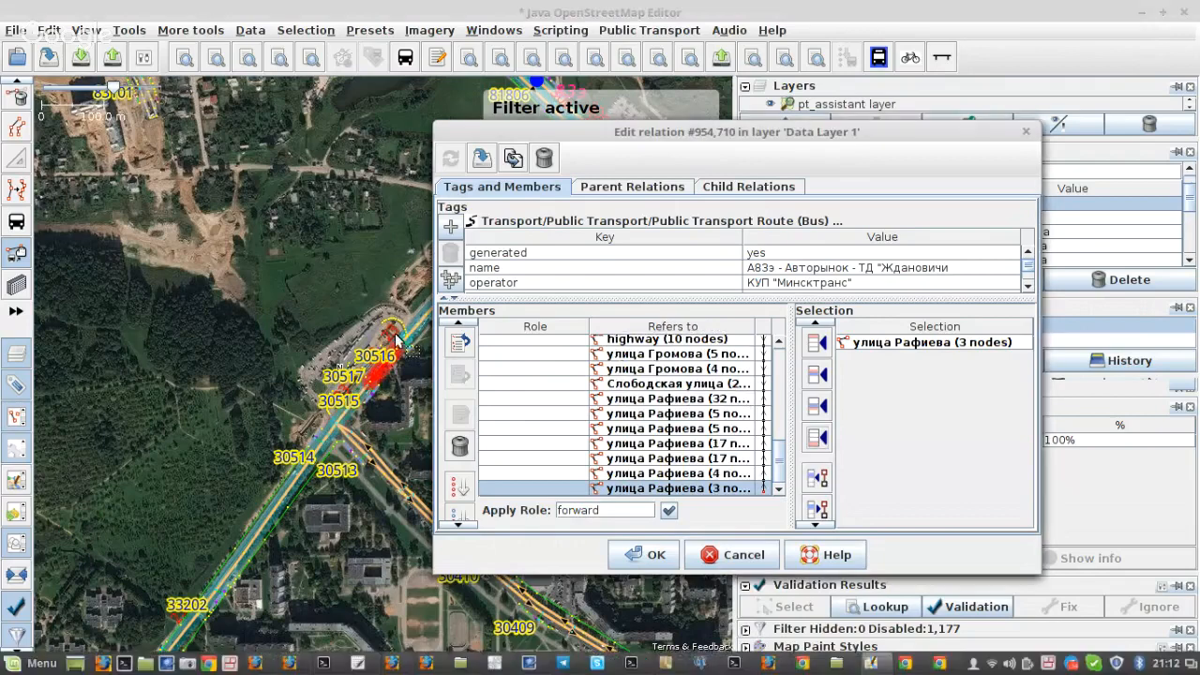
Step: Append the three-node улица Рафиева way by stop 30516 and the adjoining 10-node way to the relation's members
left_click(395, 339)
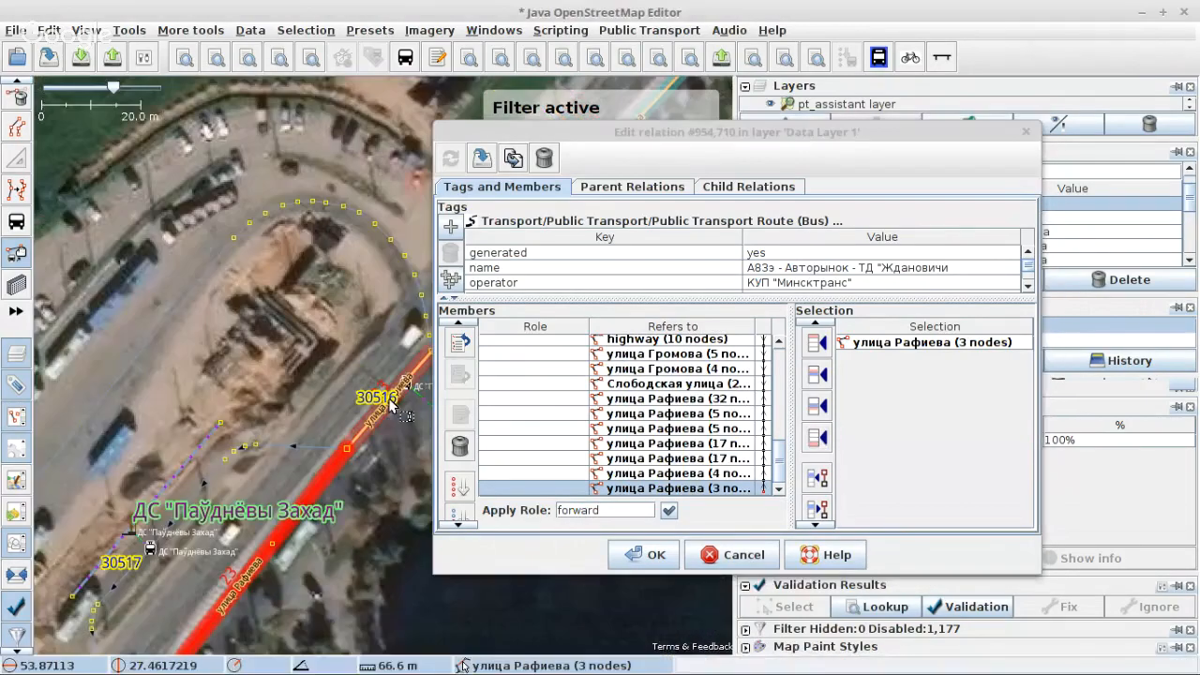
scroll(391, 405, "down", 4)
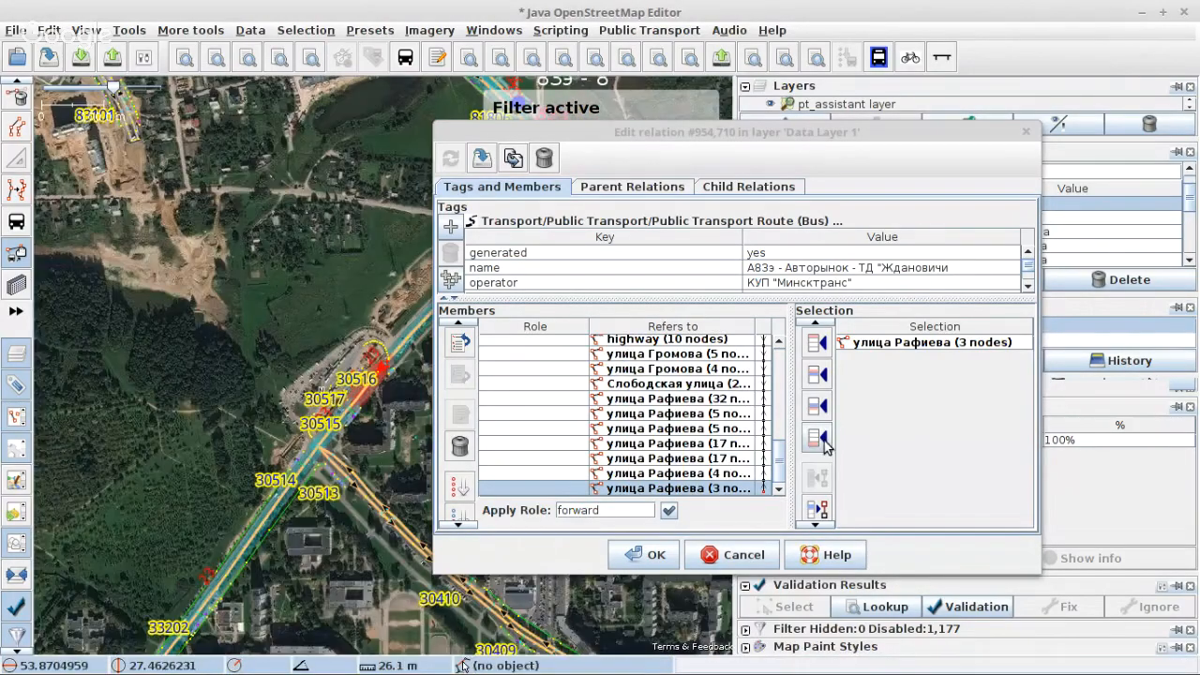
left_click(823, 439)
scroll(375, 364, "up", 4)
left_click(373, 367)
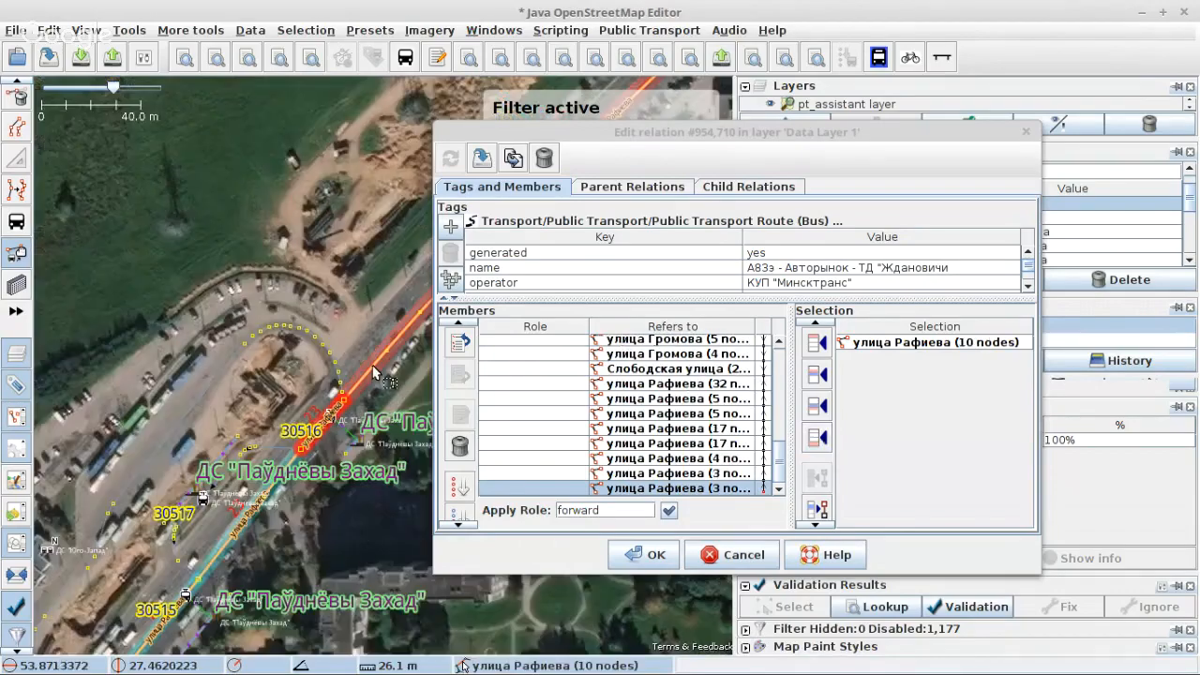
scroll(372, 365, "down", 4)
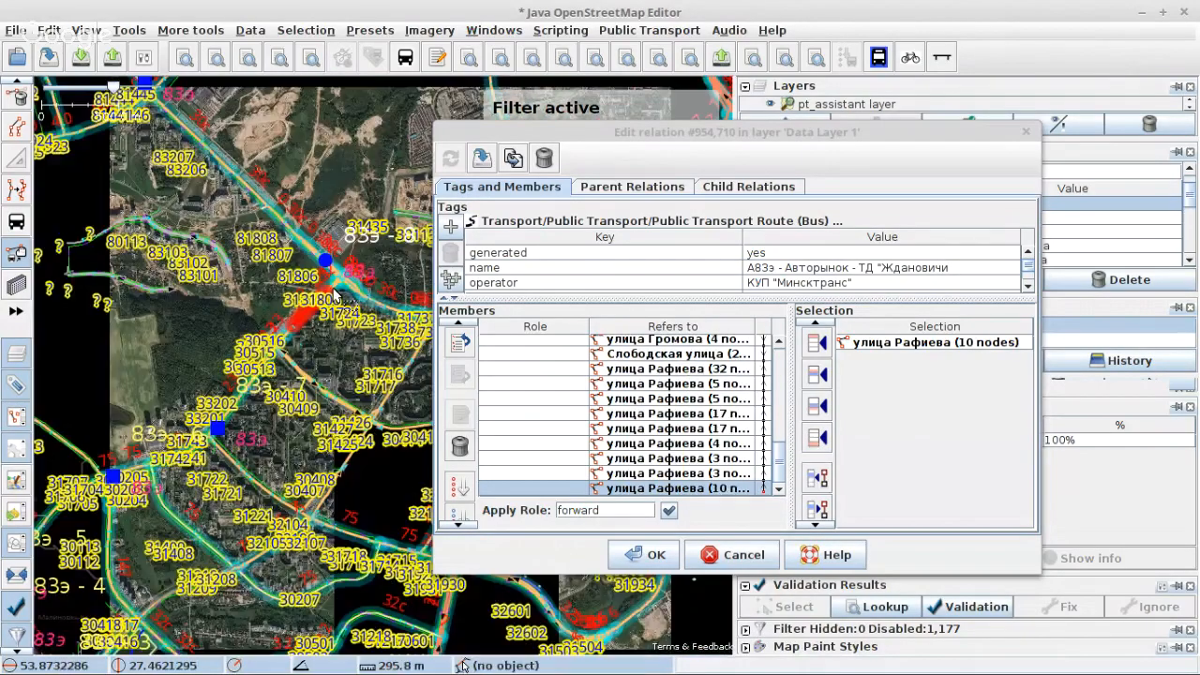
Step: Select the six-node улица Рафиева way opposite stop 31807 and append it to the relation's members
scroll(336, 296, "up", 4)
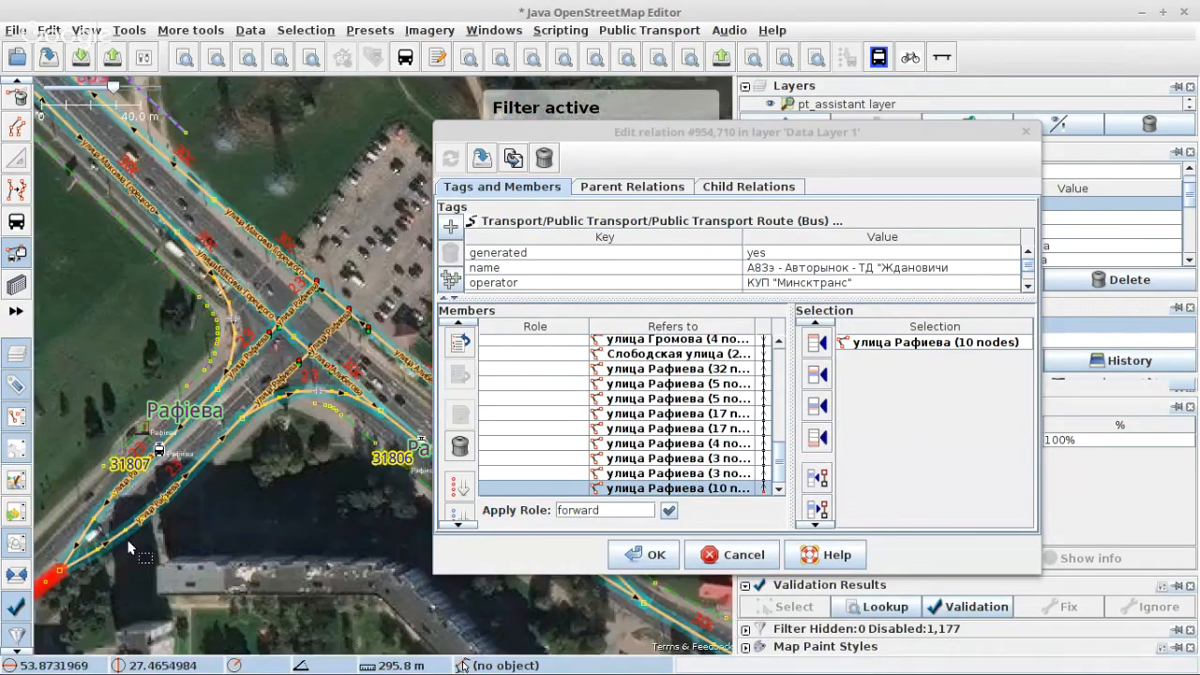
scroll(128, 548, "up", 2)
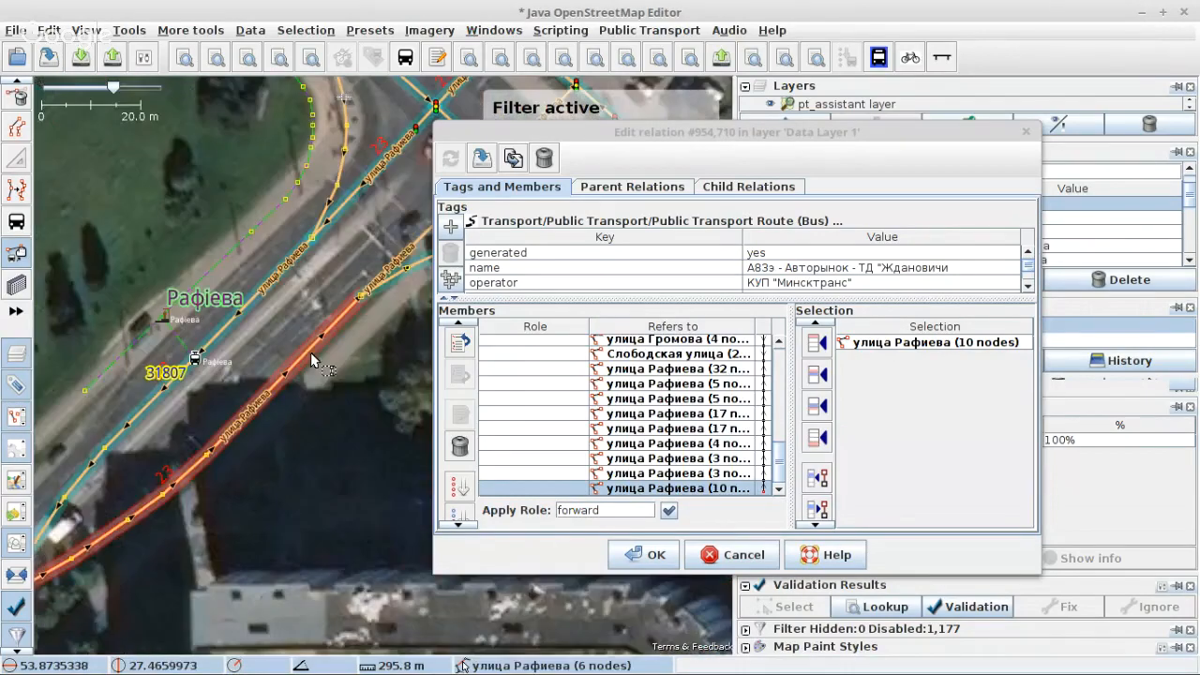
left_click(312, 359)
scroll(433, 351, "down", 5)
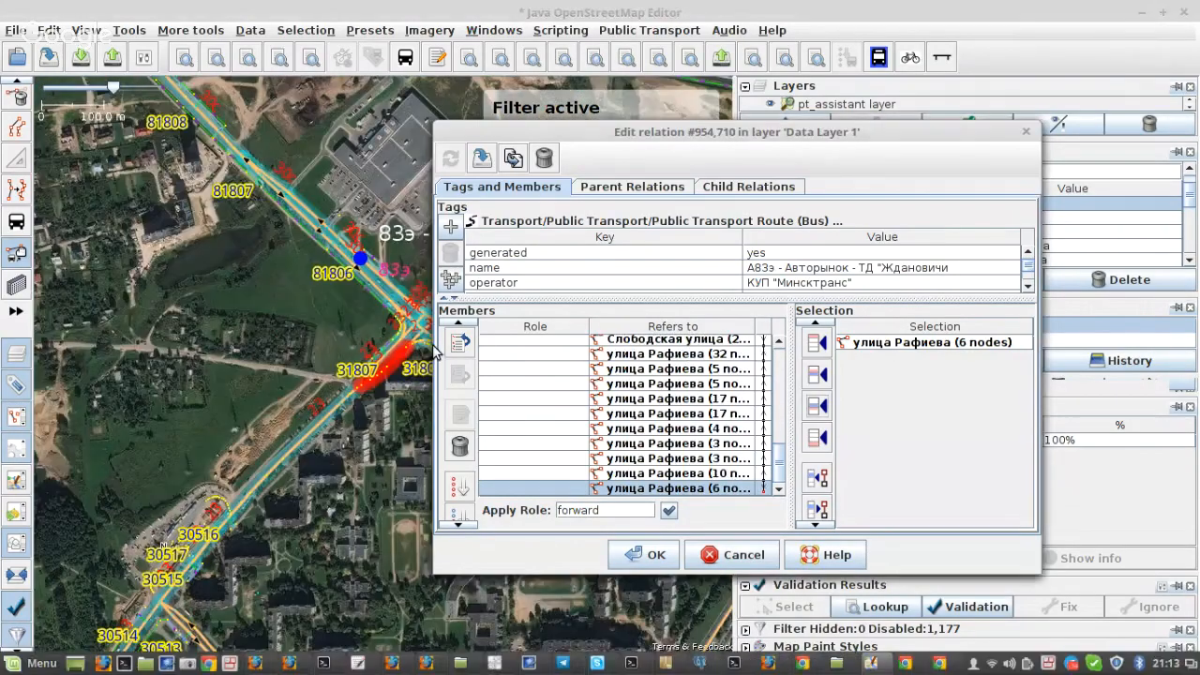
Step: Select the three-node улица Рафиева way entering the улица Максима Горецкого junction and append it to the relation's members
scroll(375, 338, "up", 4)
left_click_drag(375, 338, 39, 359)
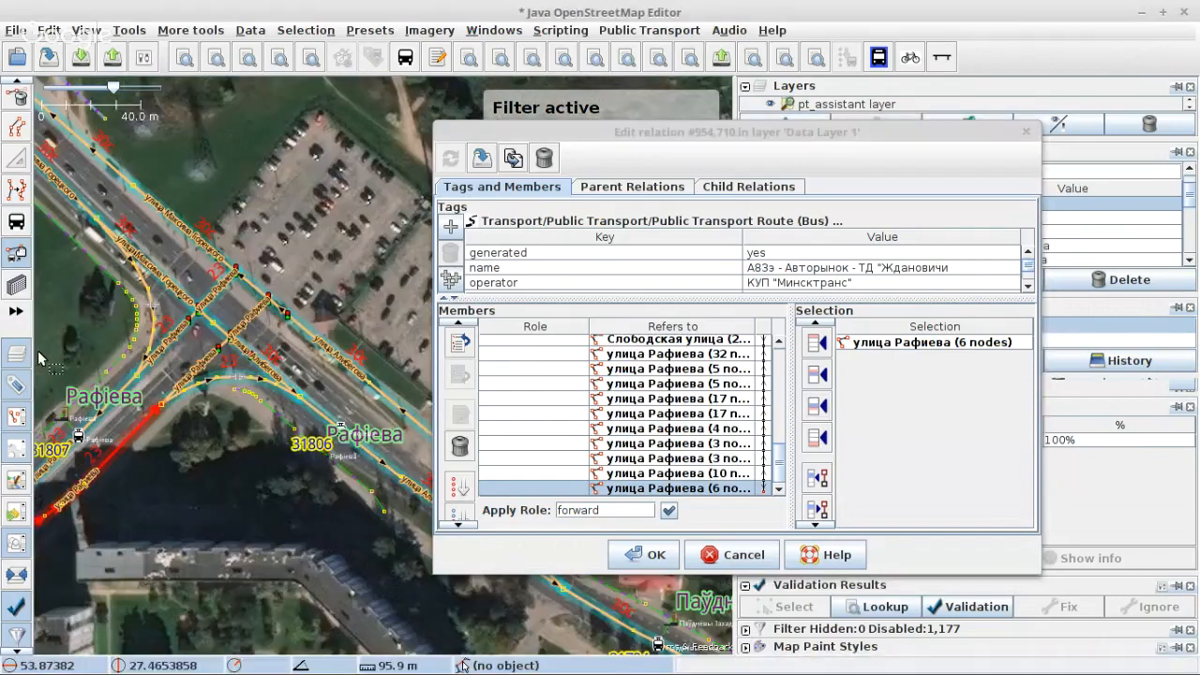
left_click(191, 375)
scroll(281, 373, "down", 4)
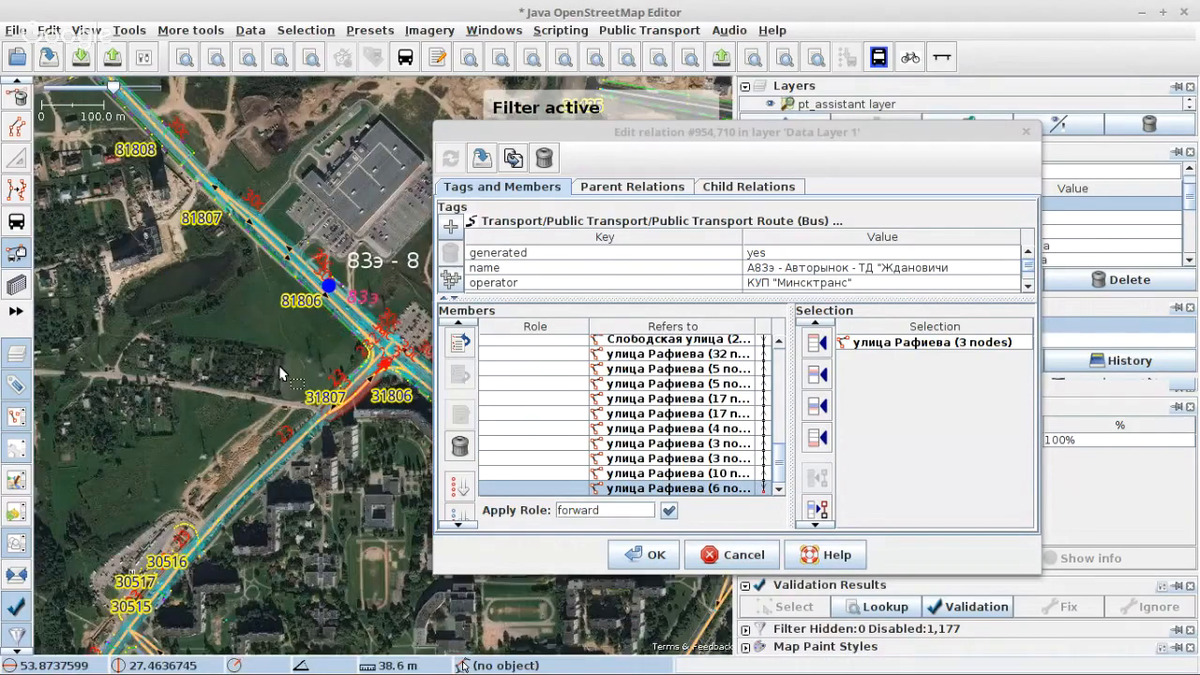
scroll(382, 371, "up", 5)
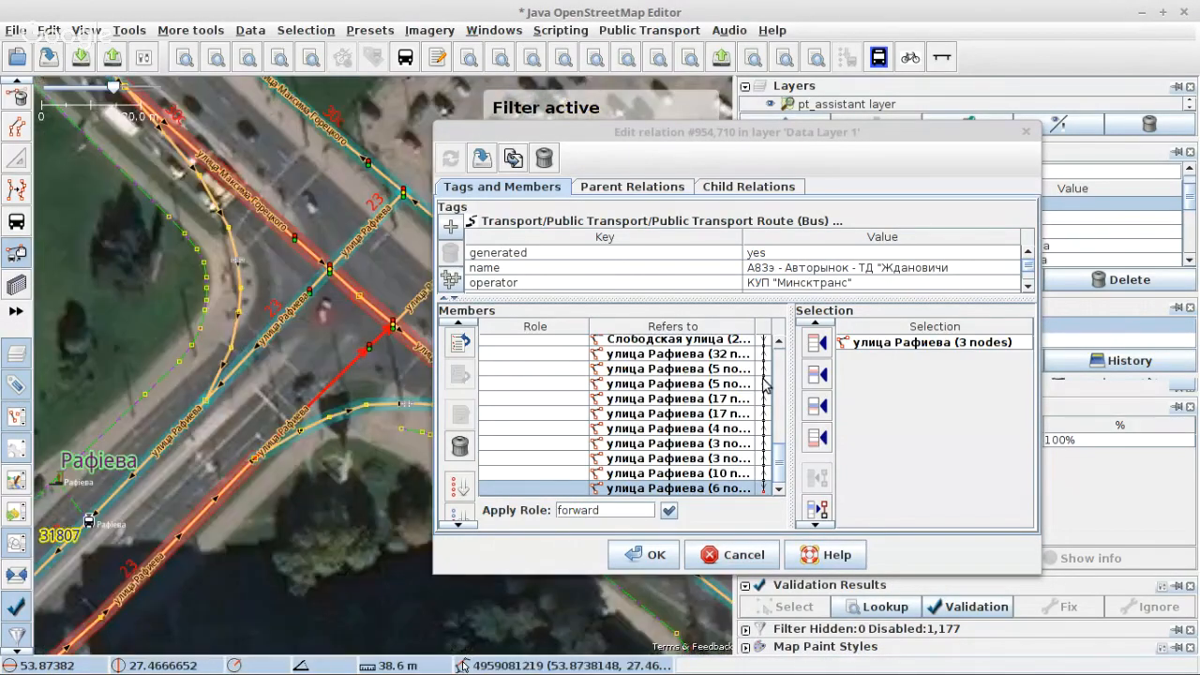
left_click(815, 406)
Step: Split the five-node улица Алибегова way at the traffic-signal node where the two-node улица Рафиева way joins it
left_click(413, 312)
scroll(413, 313, "down", 5)
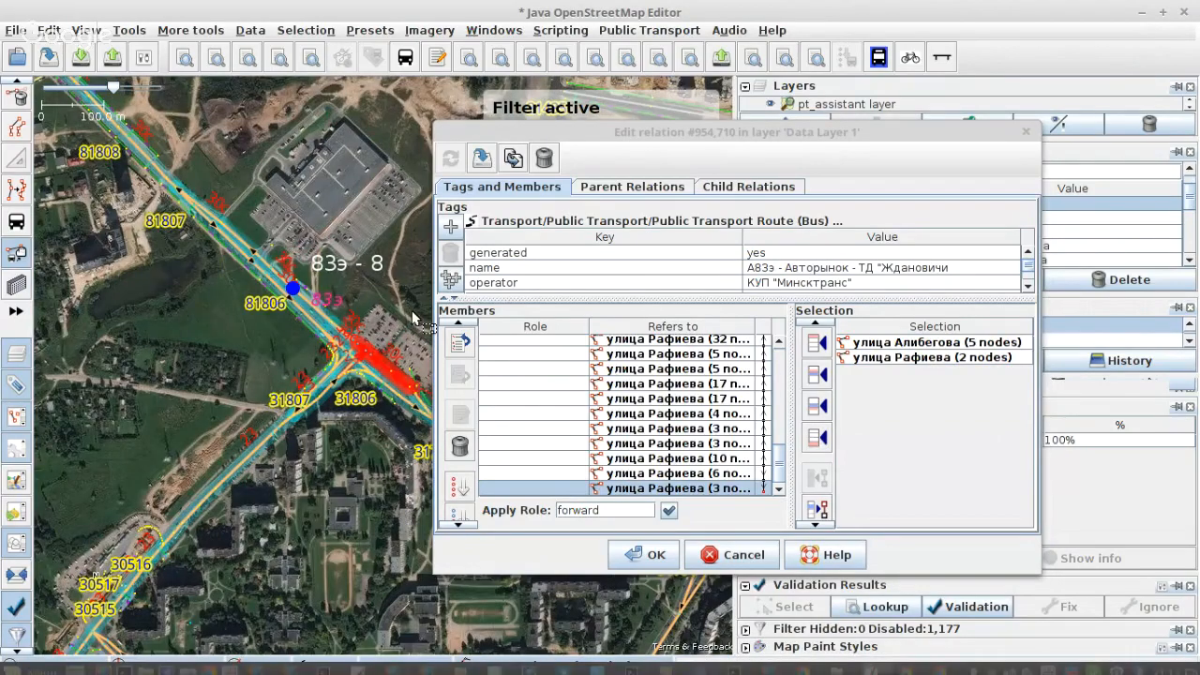
scroll(352, 349, "up", 3)
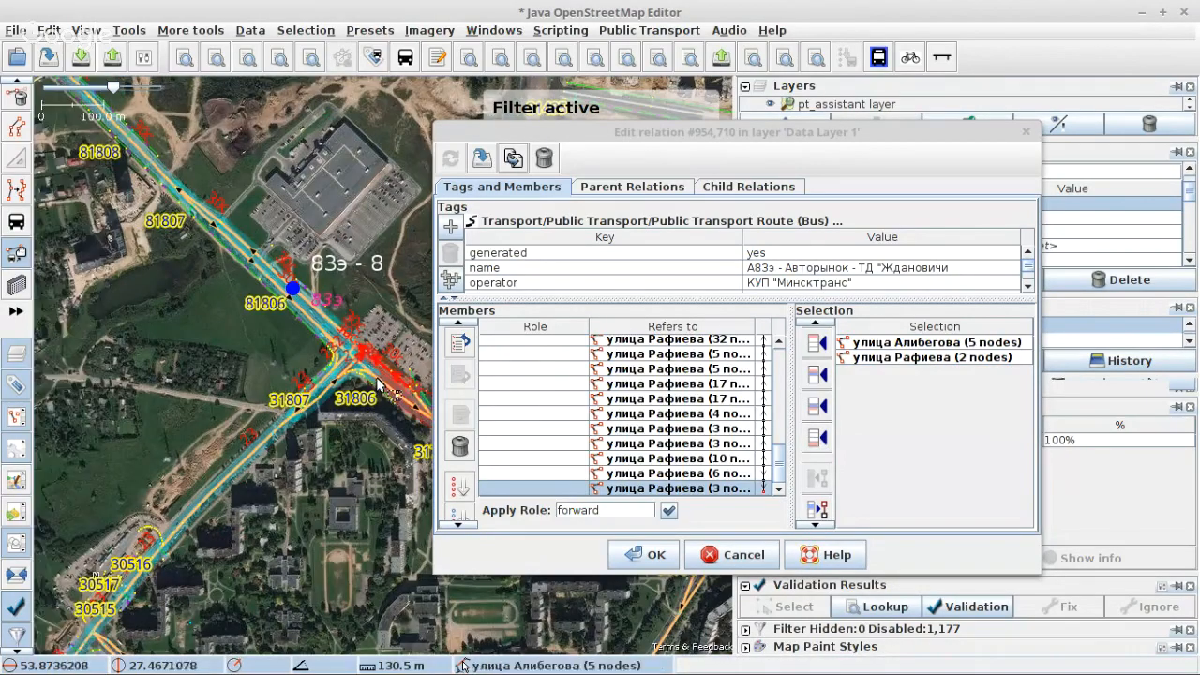
scroll(347, 236, "up", 4)
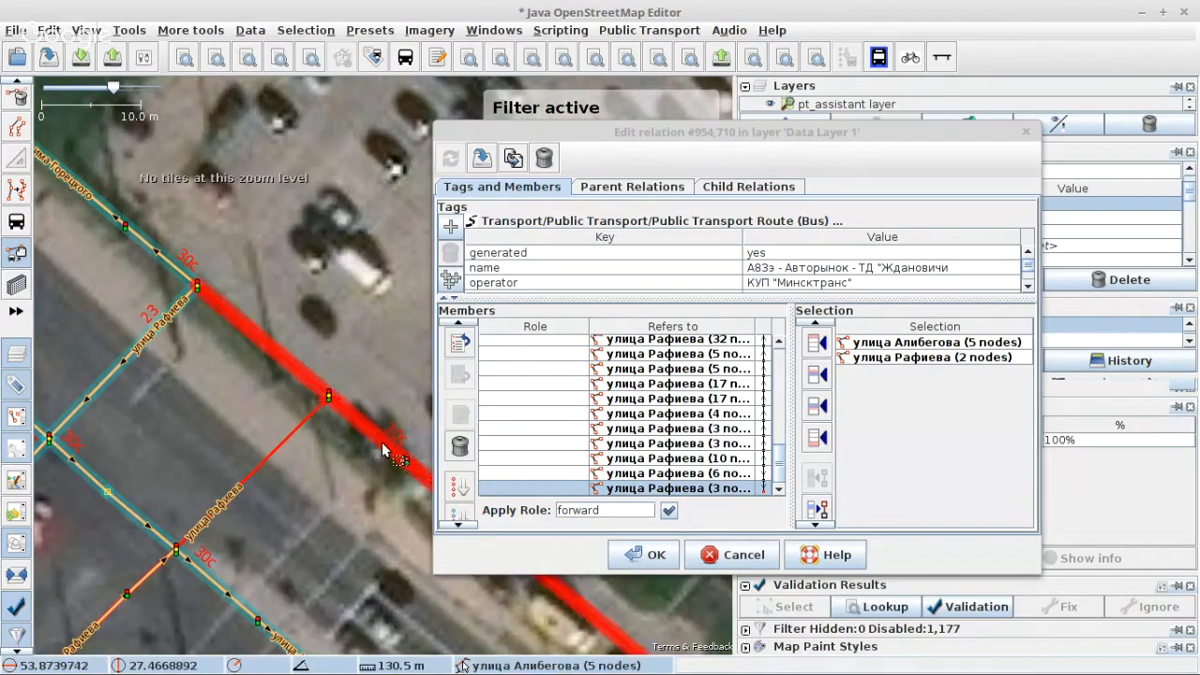
key("s")
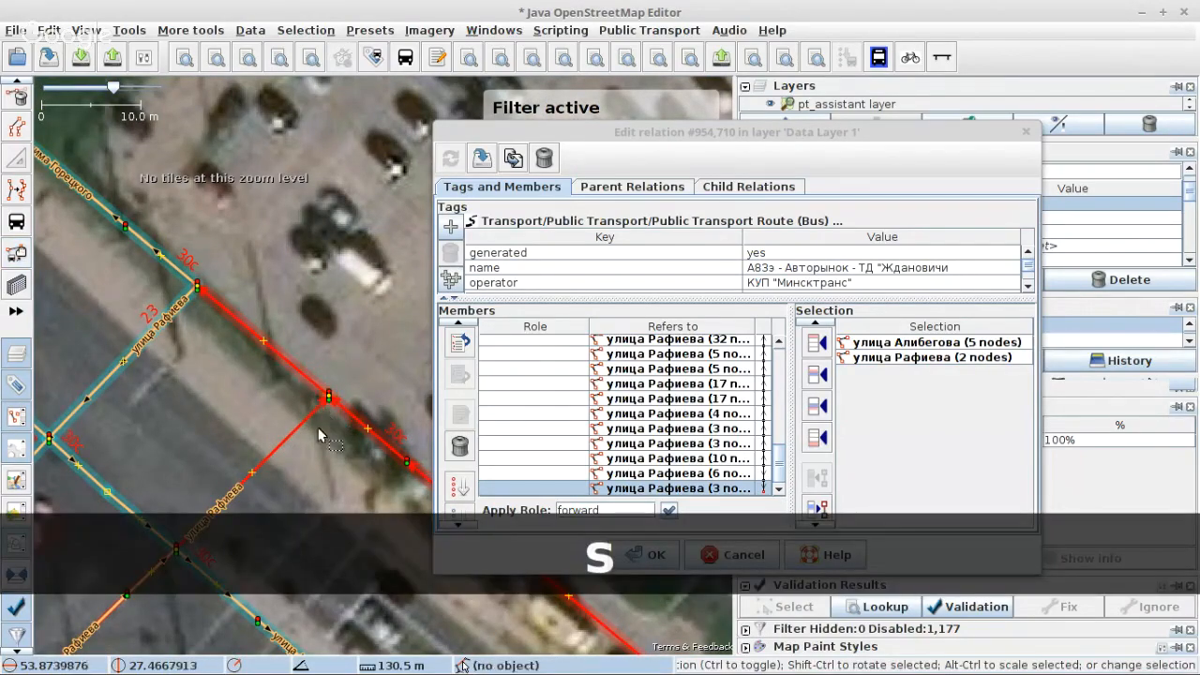
left_click(318, 428)
left_click(339, 407)
left_click(330, 398, "shift")
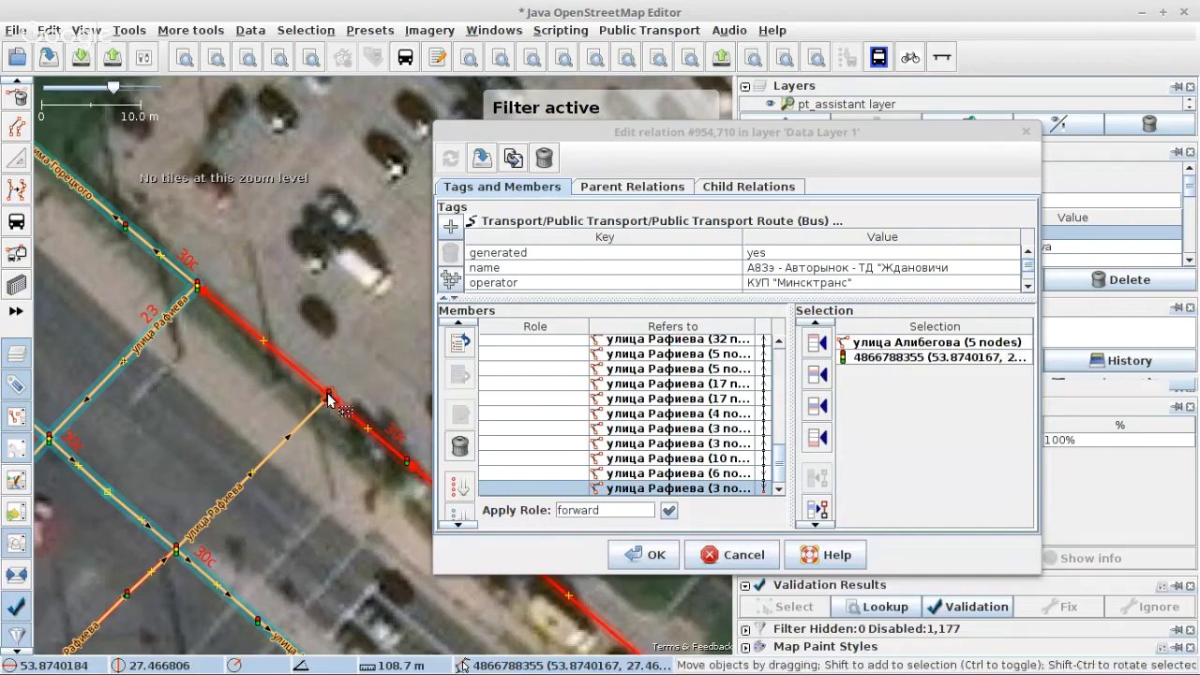
key("p")
Step: Select the two-node улица Рафиева way and the two-node улица Алибегова way and append both to the relation's members
left_click(302, 424)
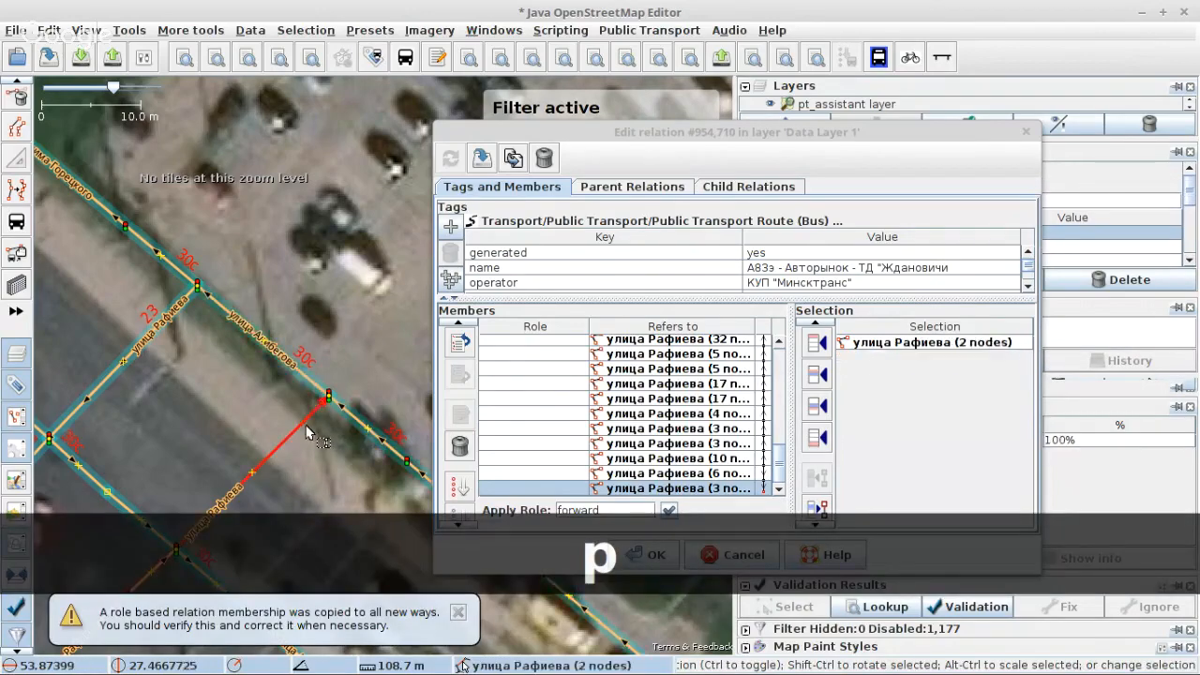
left_click(302, 375, "shift")
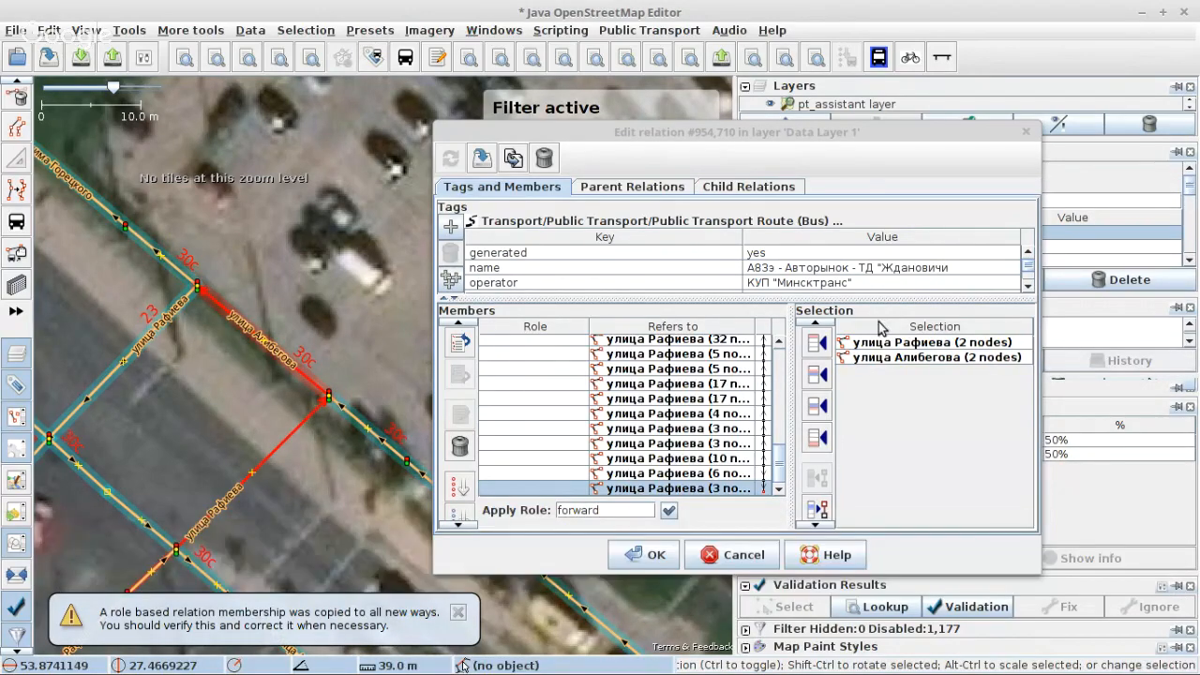
left_click(817, 438)
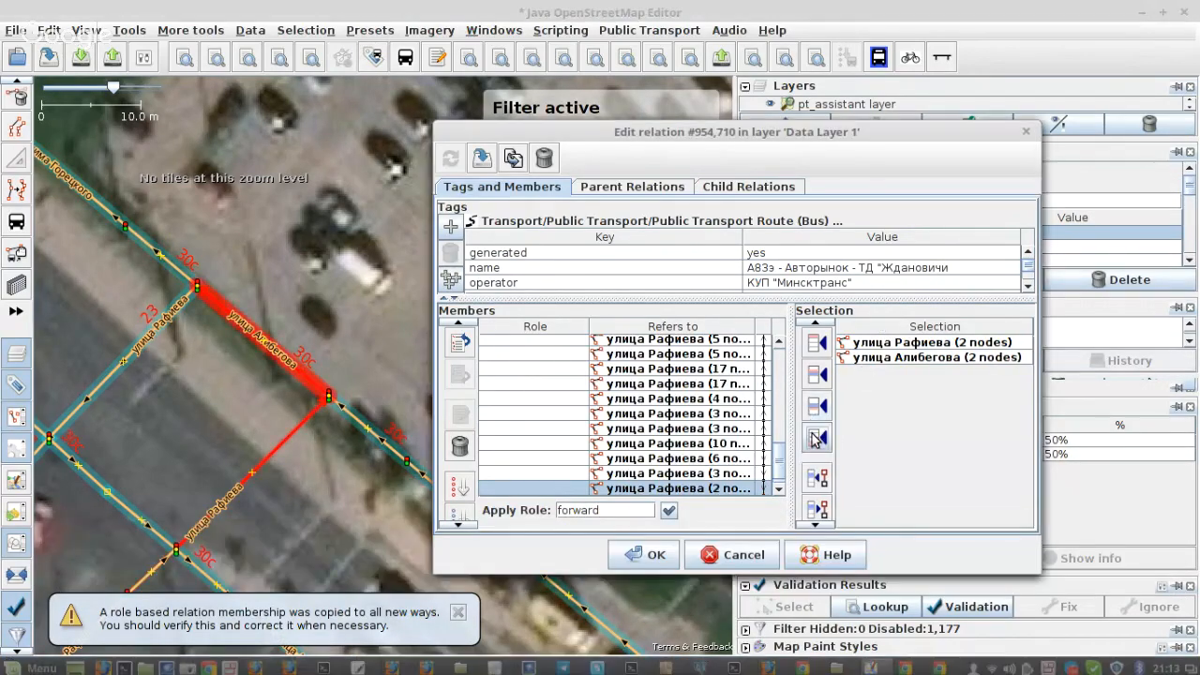
Step: Select the three улица Максима Горецкого ways from the junction to beyond stop 81807, append them to the members and apply the change
left_click(19, 253)
left_click(188, 276)
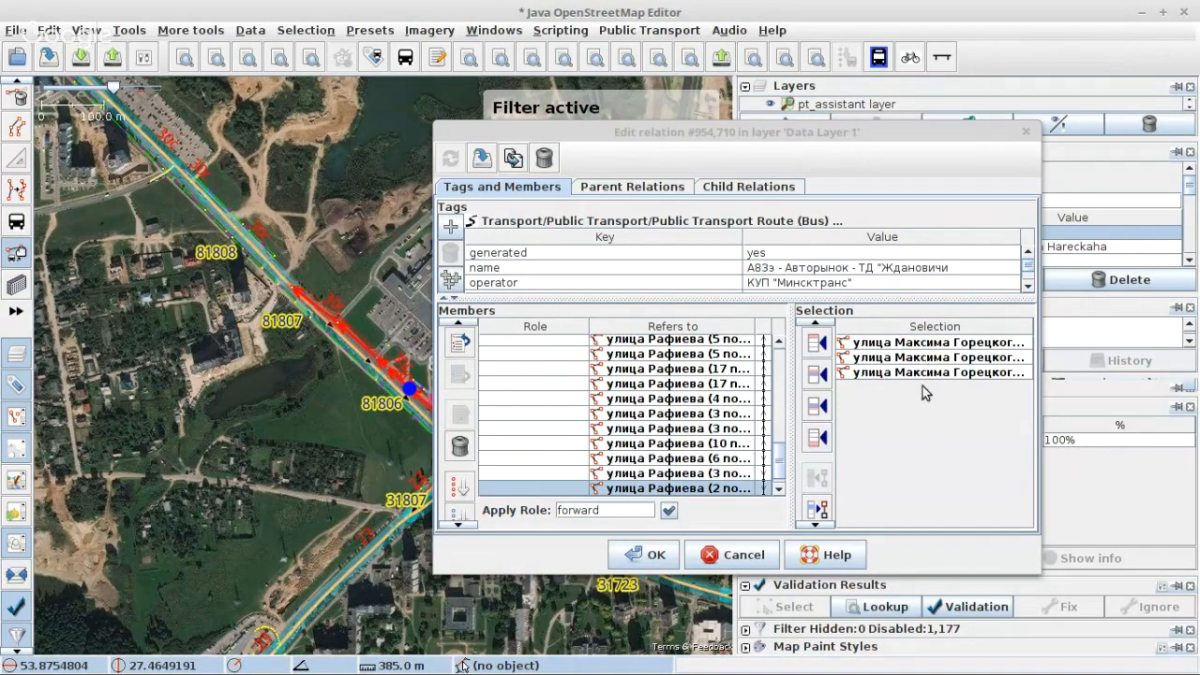
scroll(315, 306, "up", 2)
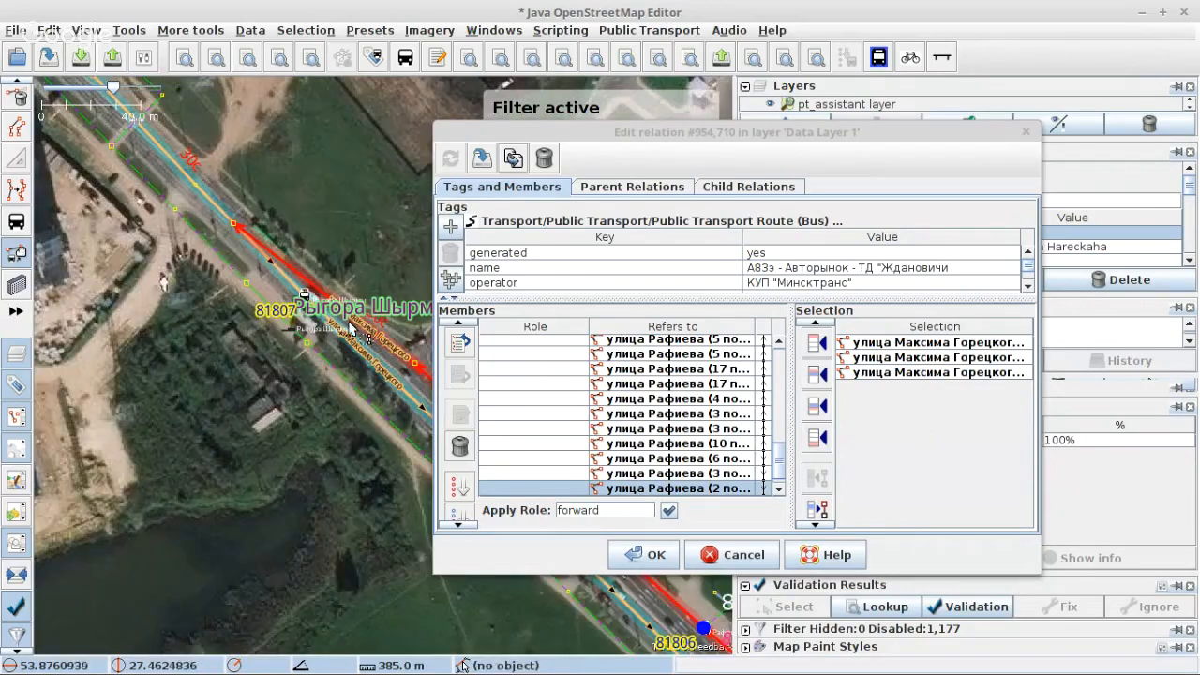
scroll(257, 262, "up", 3)
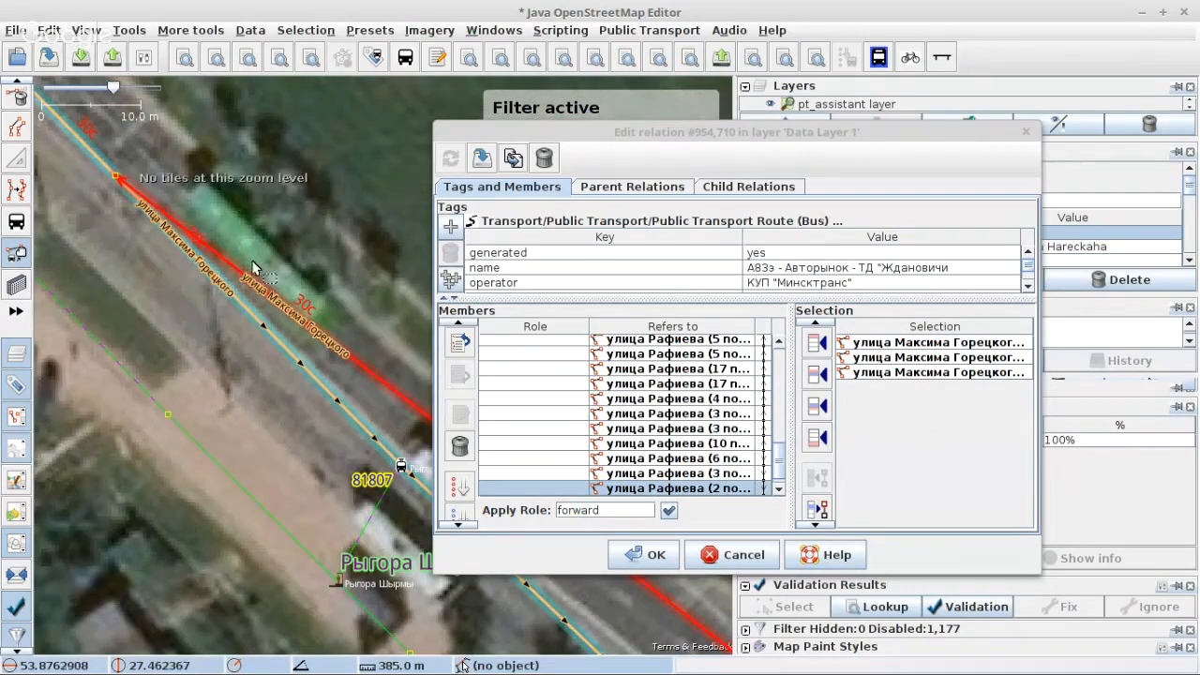
scroll(140, 342, "down", 2)
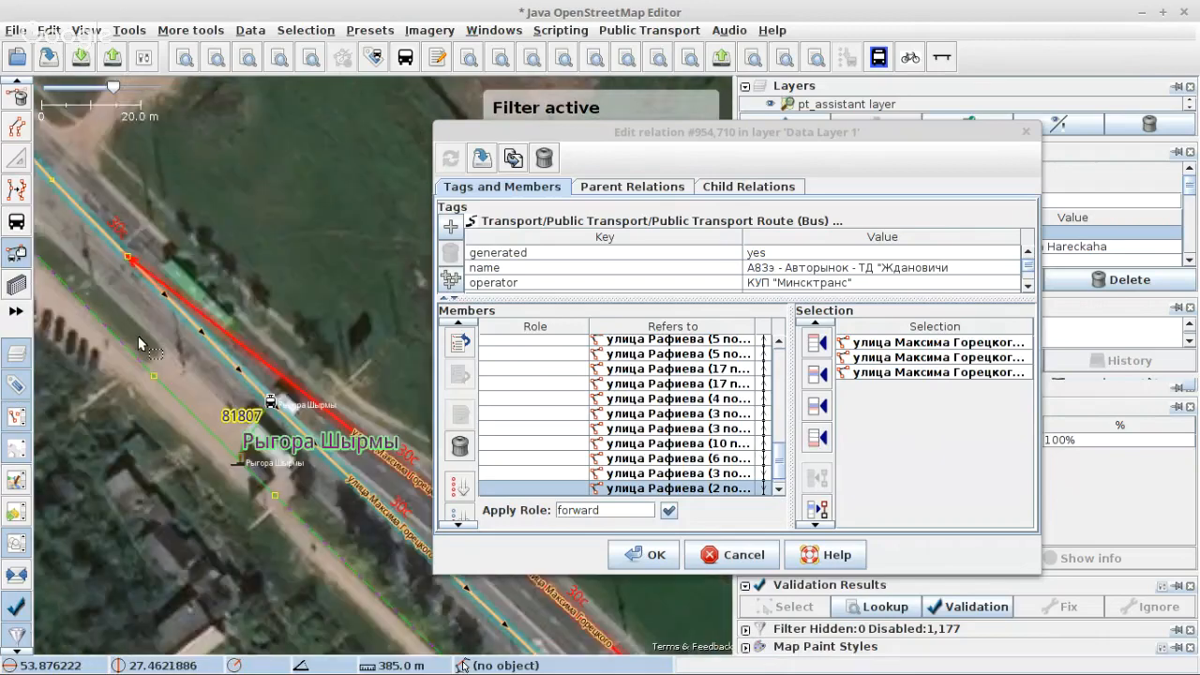
scroll(141, 343, "down", 1)
scroll(140, 343, "down", 1)
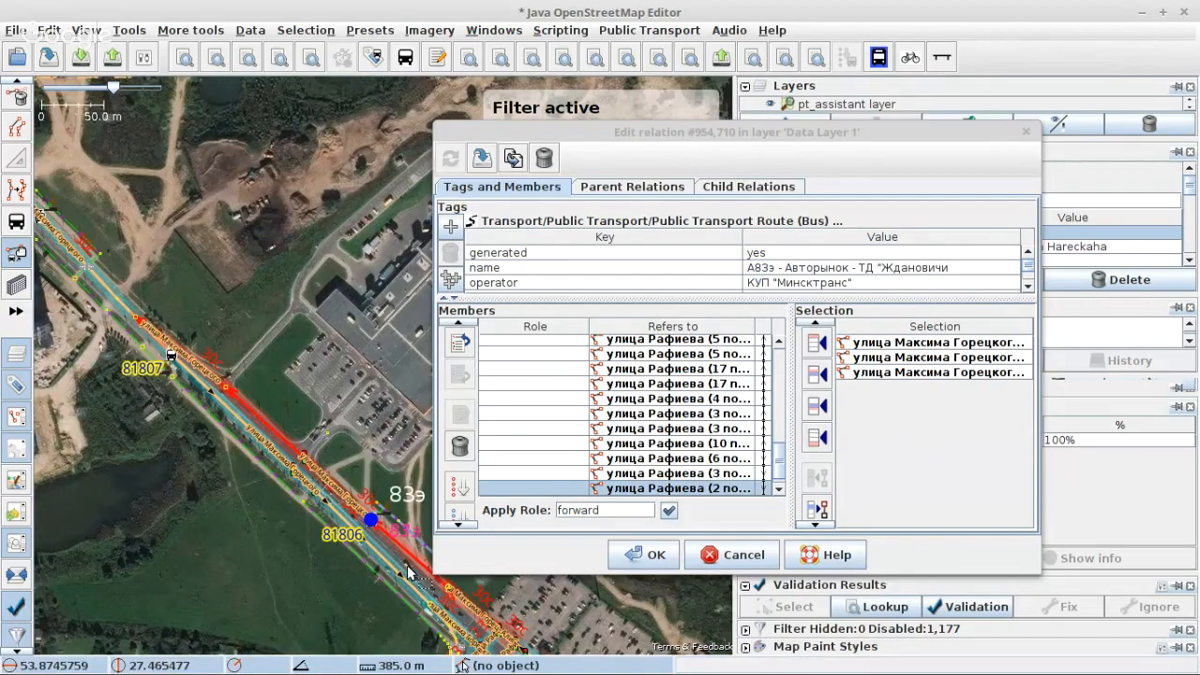
scroll(160, 399, "up", 2)
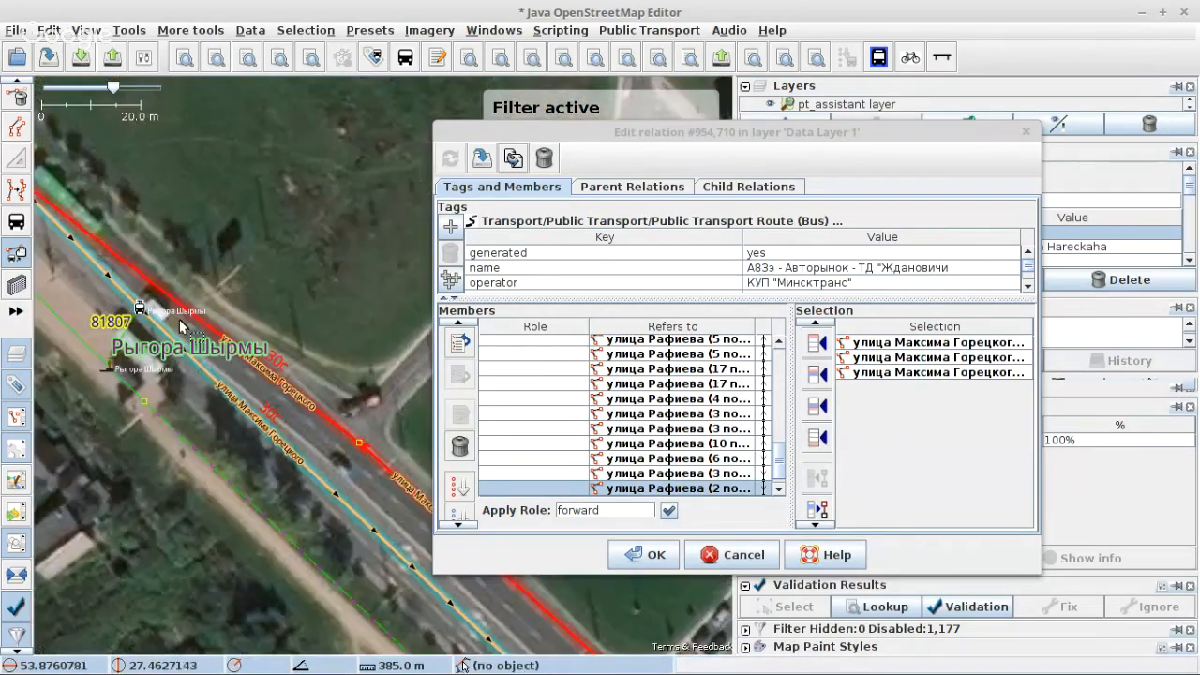
left_click(818, 439)
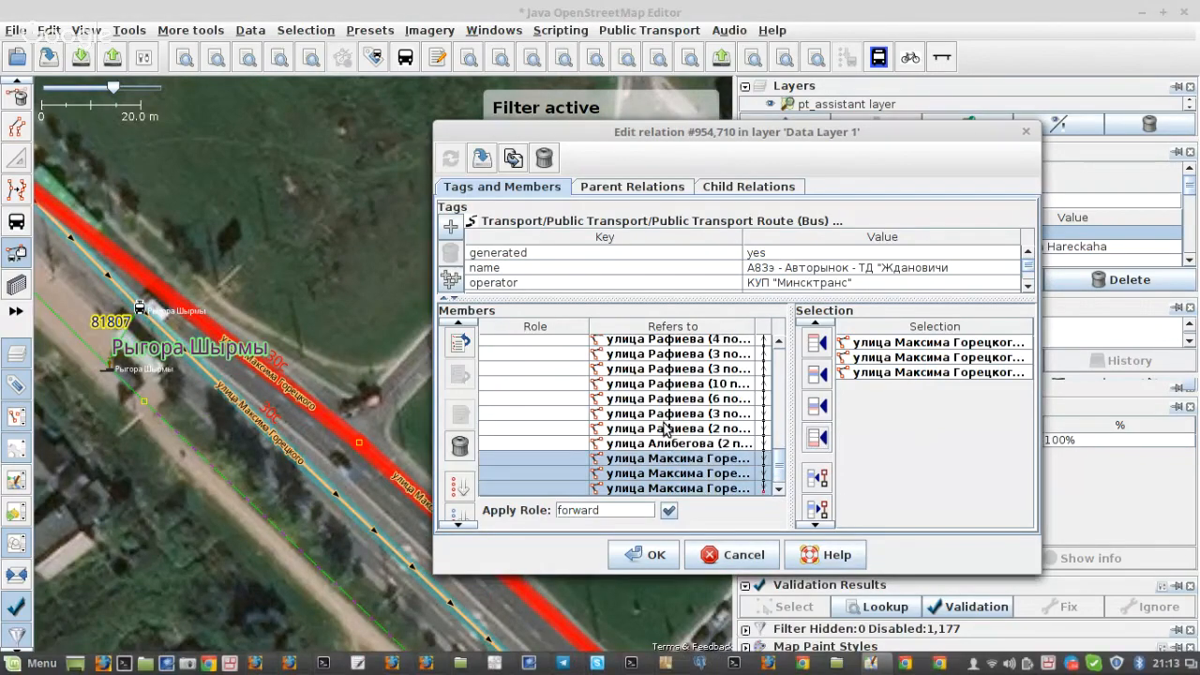
left_click(482, 157)
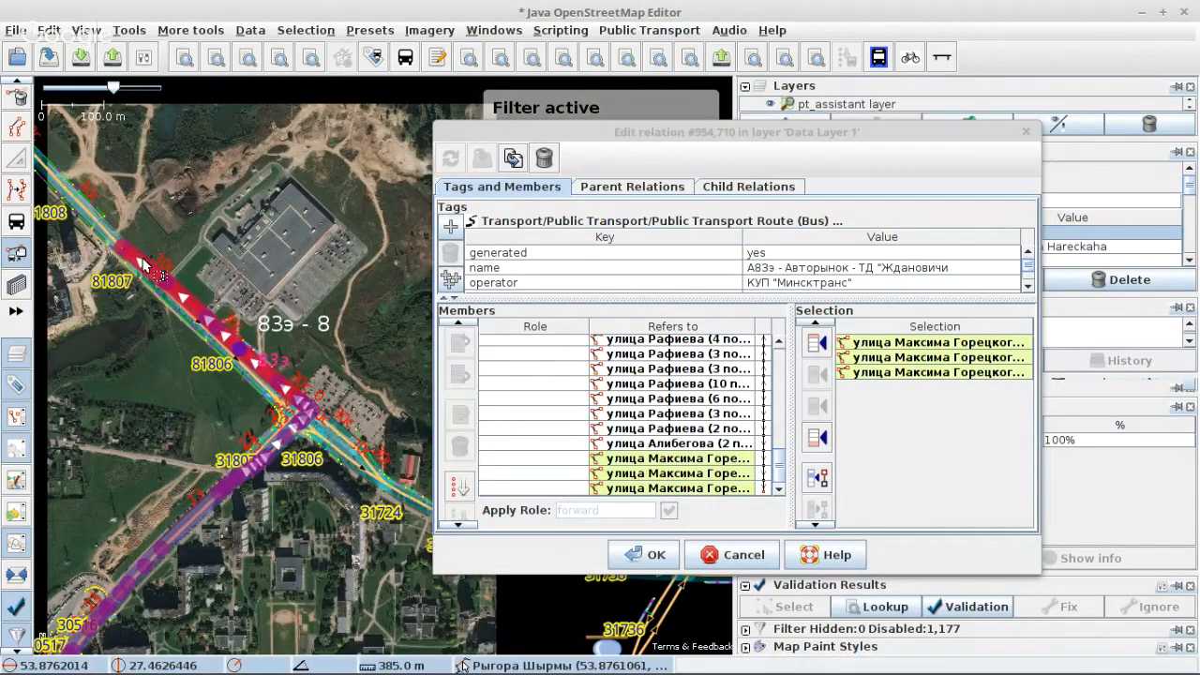
Step: Select the next улица Максима Горецкого ways continuing northwest past stop 81808 and append them to the relation's members
scroll(143, 265, "down", 3)
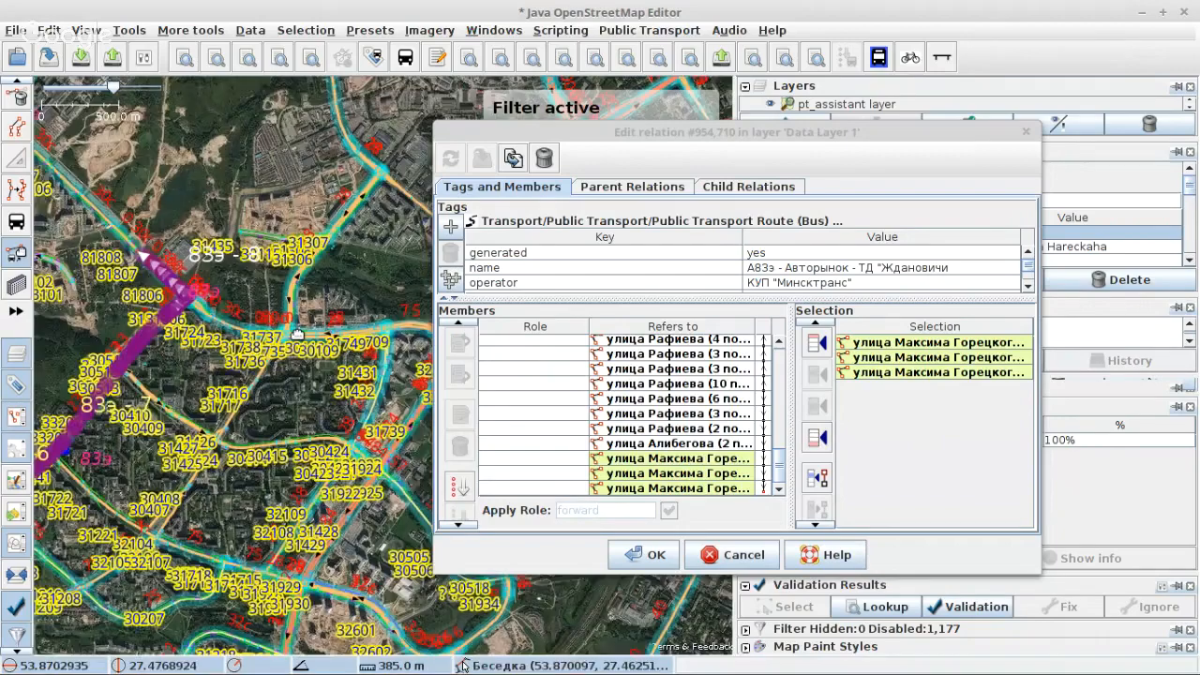
scroll(124, 245, "up", 6)
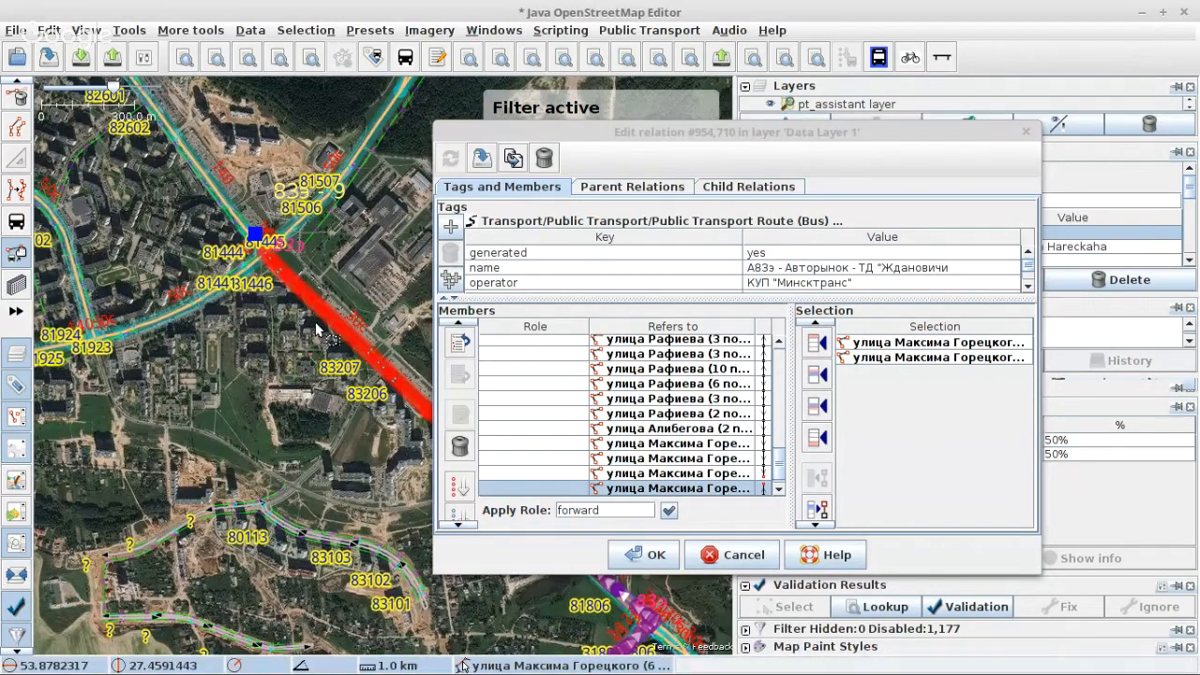
left_click(816, 437)
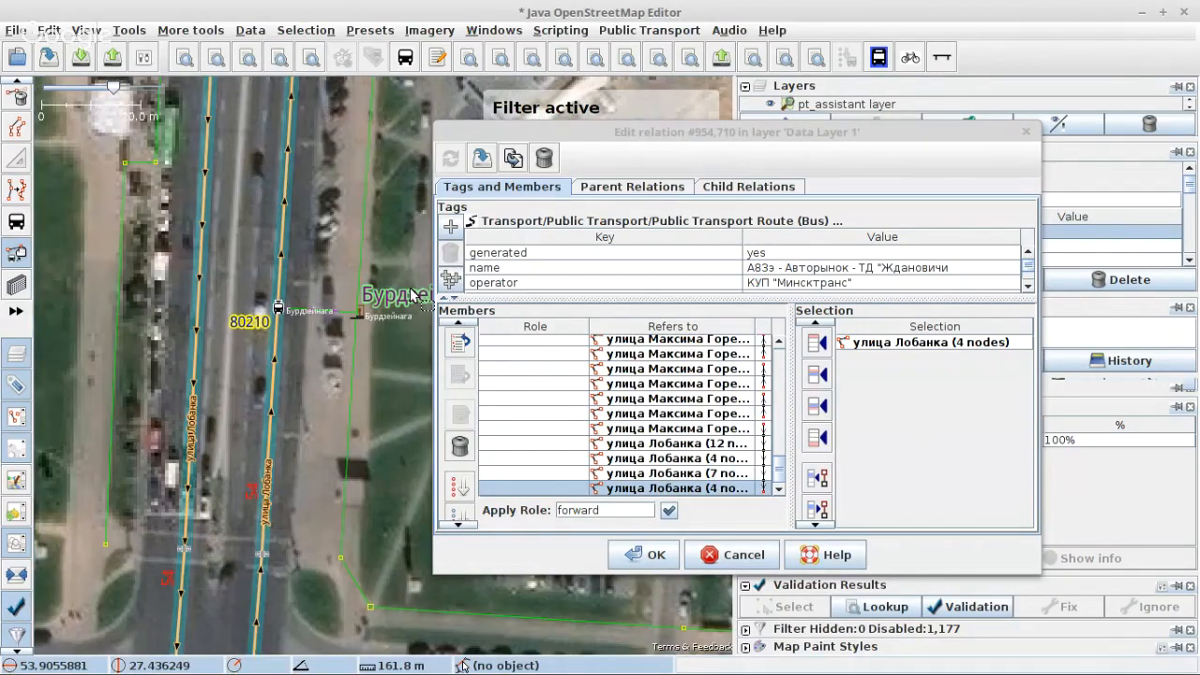
Step: Append the next улица Лобанка ways, the 13-node улица Кунцевщина way and the 9- and 18-node улица Колесникова ways to the members
left_click(814, 436)
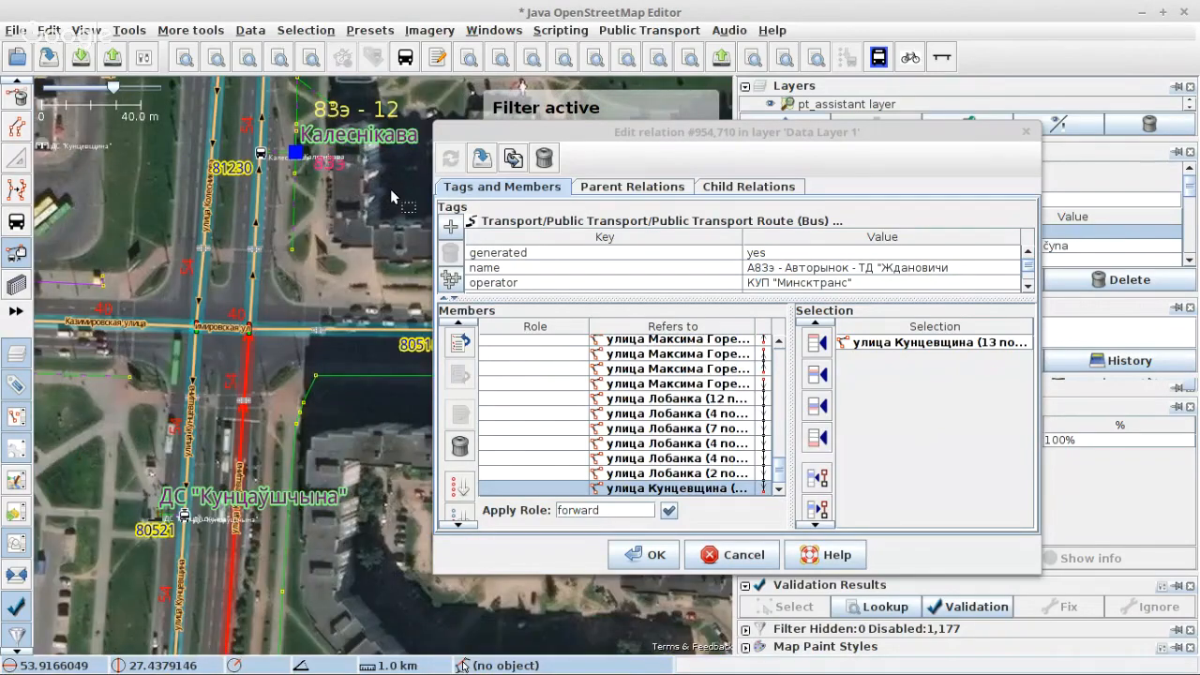
left_click(255, 263)
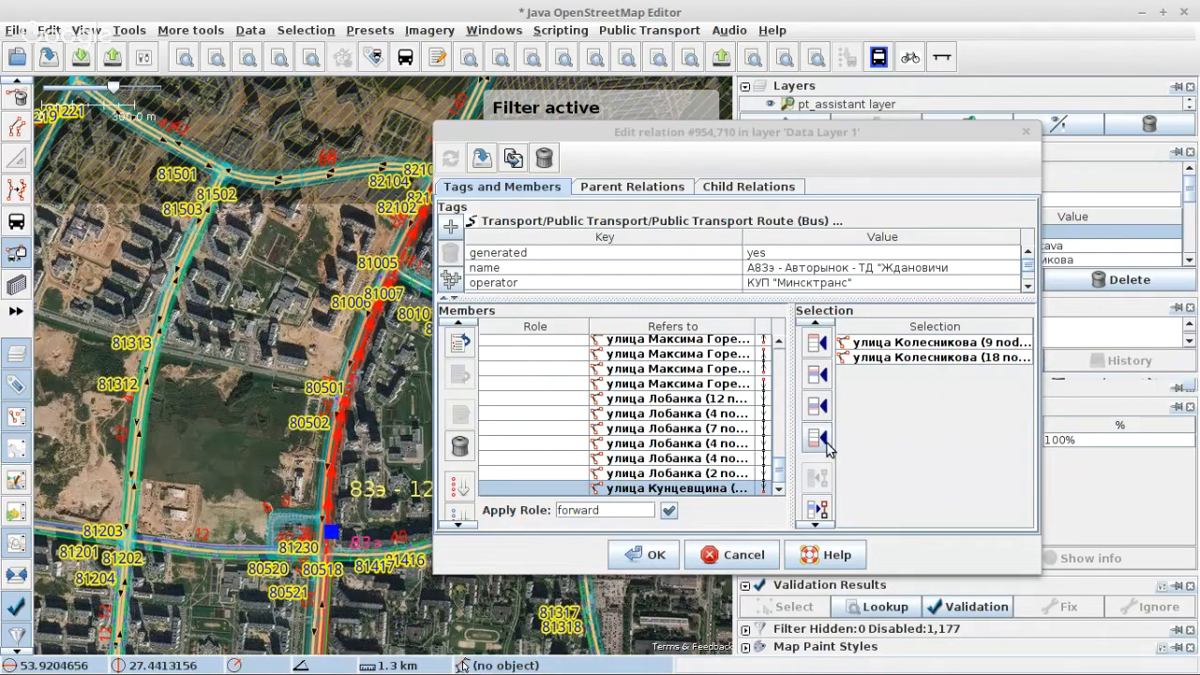
left_click(823, 439)
Step: Examine the Калеснікава platform near stop 81230 and select the 18-node улица Колесникова way running past it
scroll(242, 345, "down", 3)
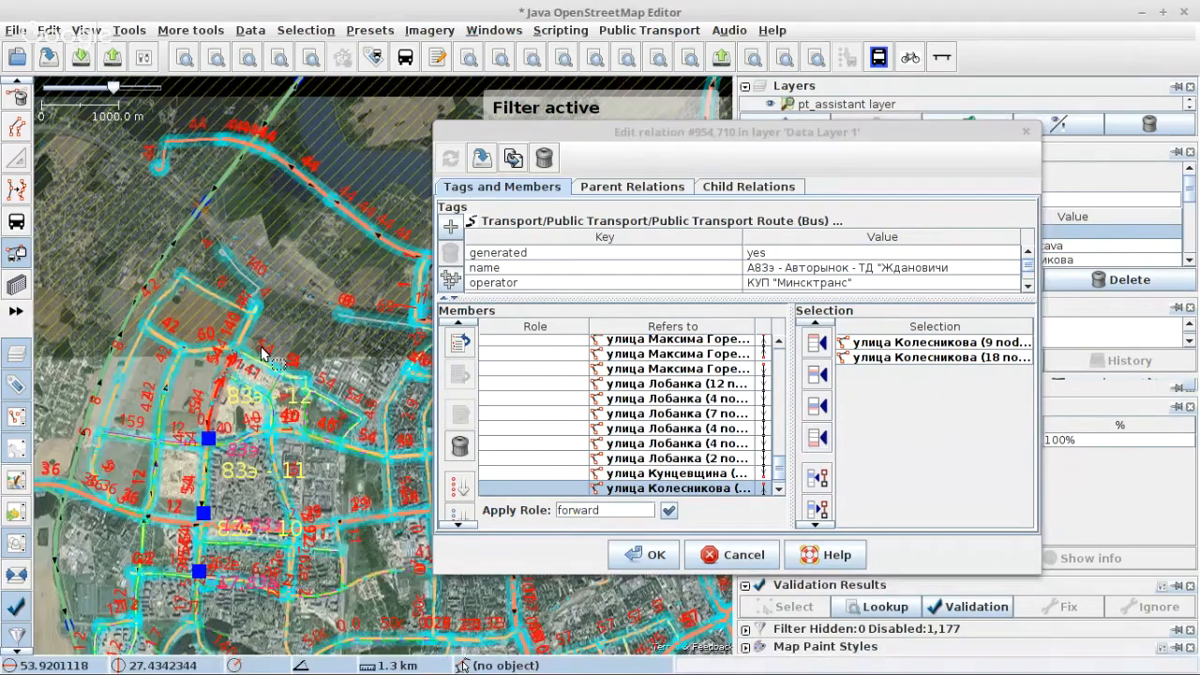
scroll(240, 345, "up", 8)
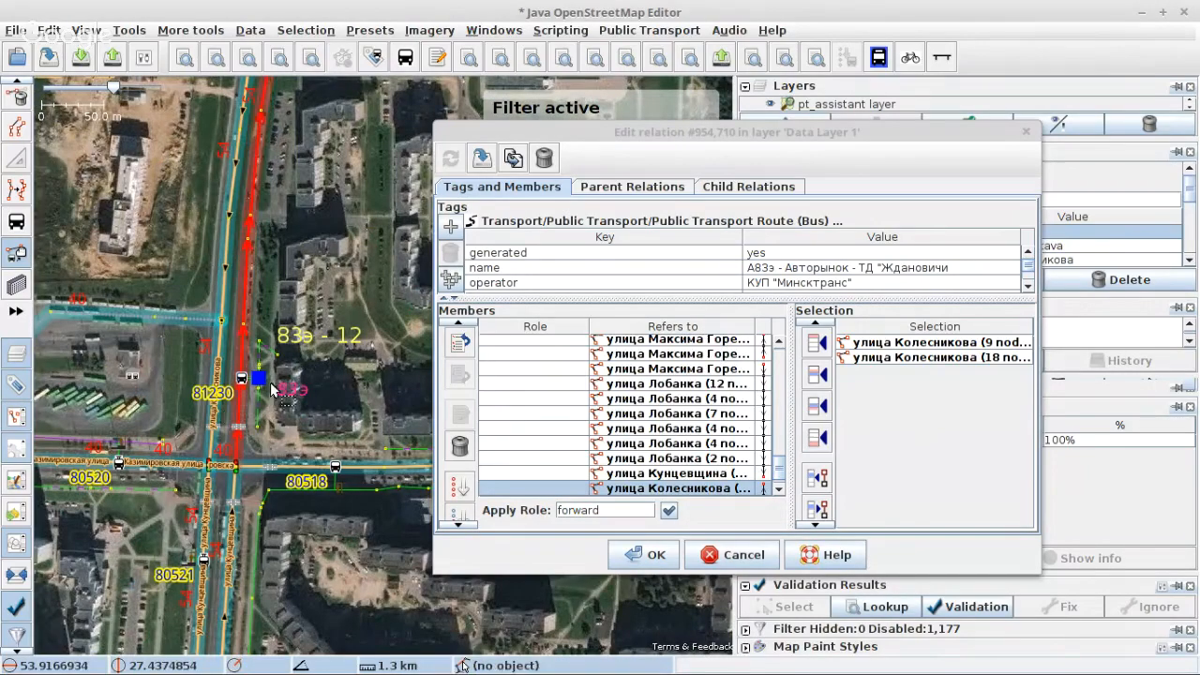
scroll(266, 379, "up", 4)
key("s")
left_click(236, 375)
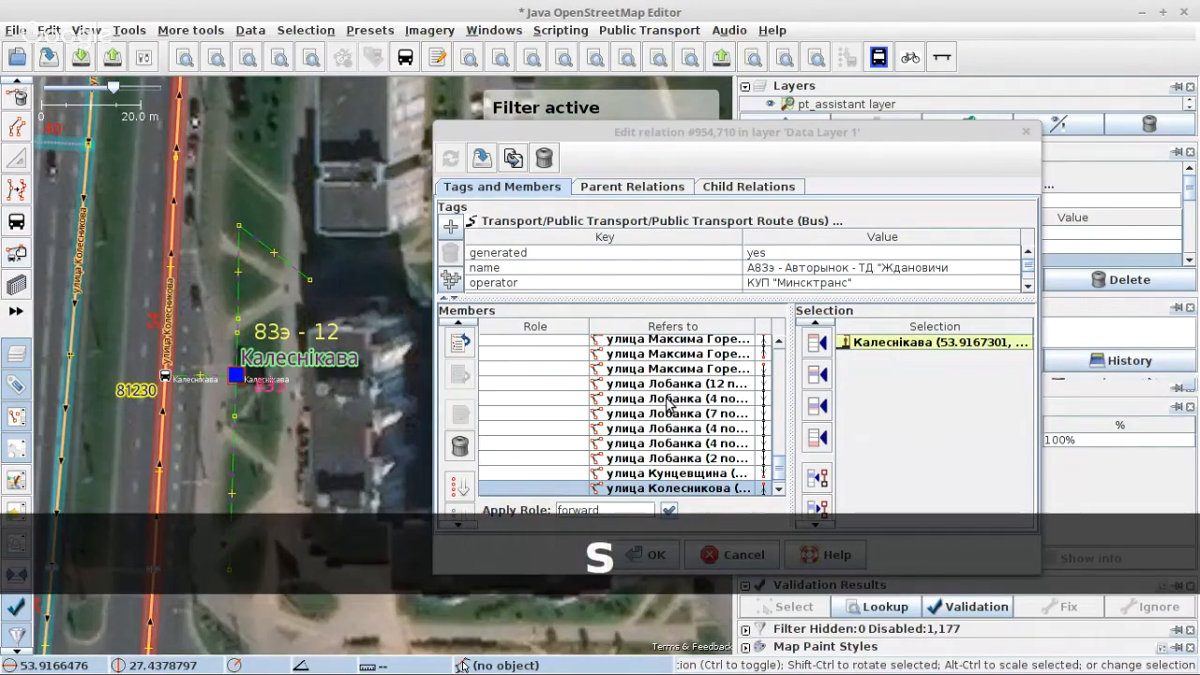
scroll(668, 403, "up", 3)
scroll(165, 377, "down", 4)
scroll(155, 360, "up", 4)
left_click(191, 369)
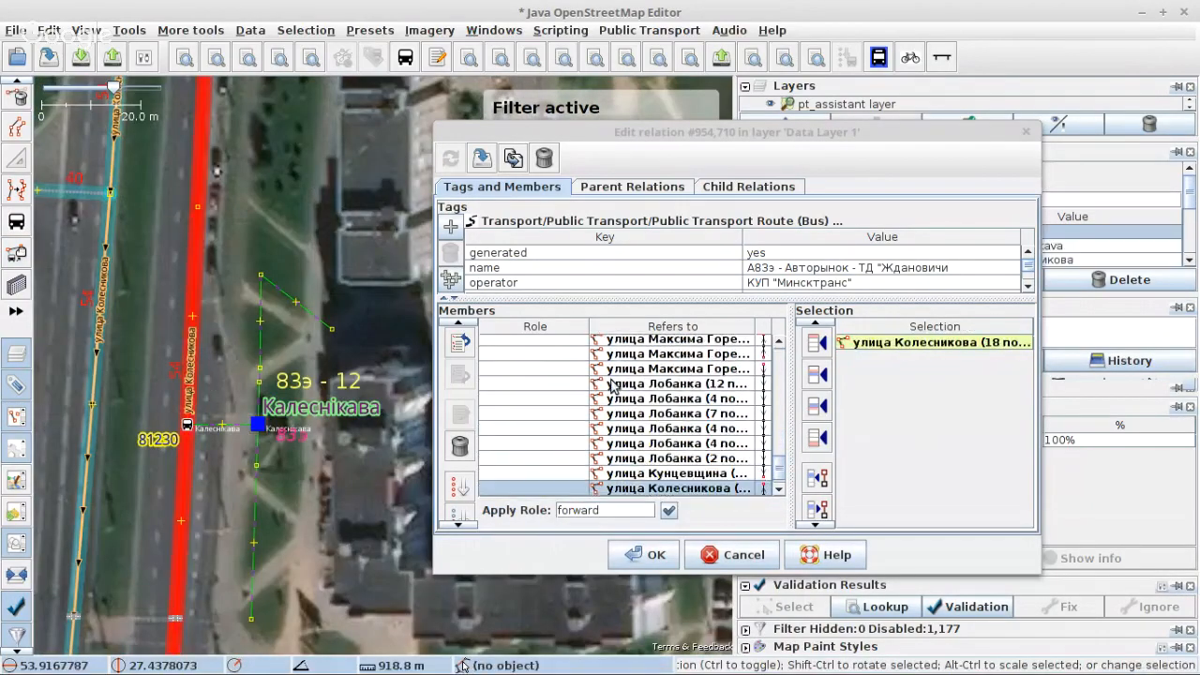
Step: Locate the nine-node улица Колесникова member on the map, remove it from the relation and apply the change
scroll(647, 427, "down", 1)
left_click(652, 435)
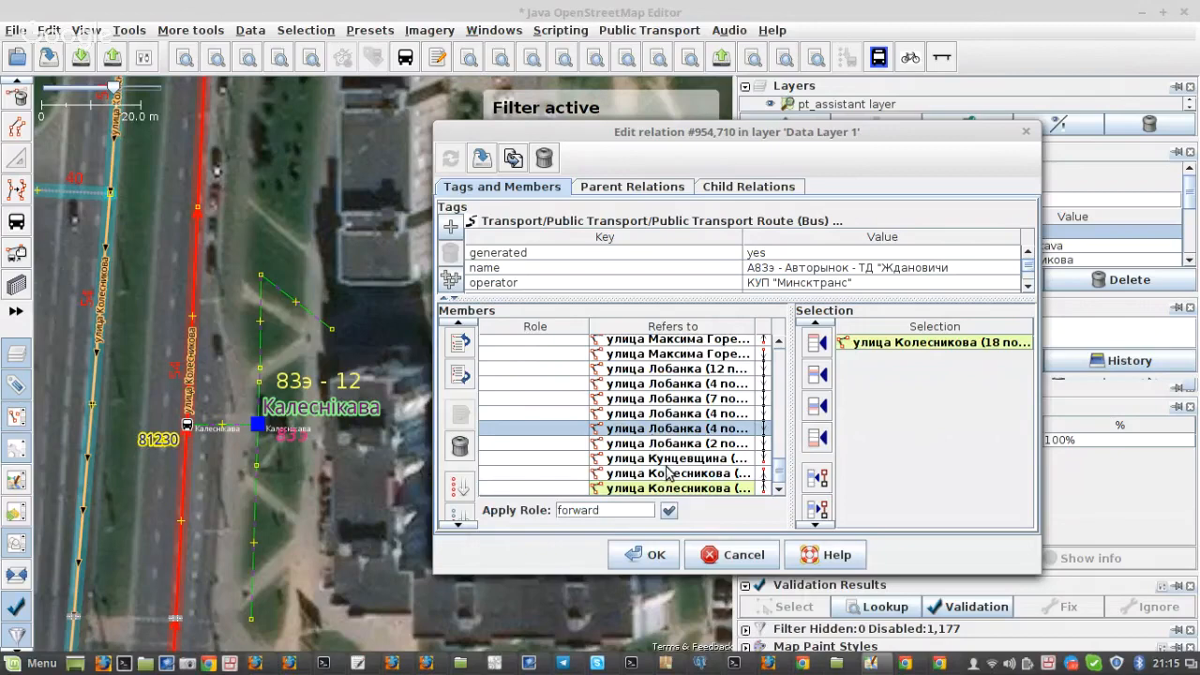
left_click(666, 467)
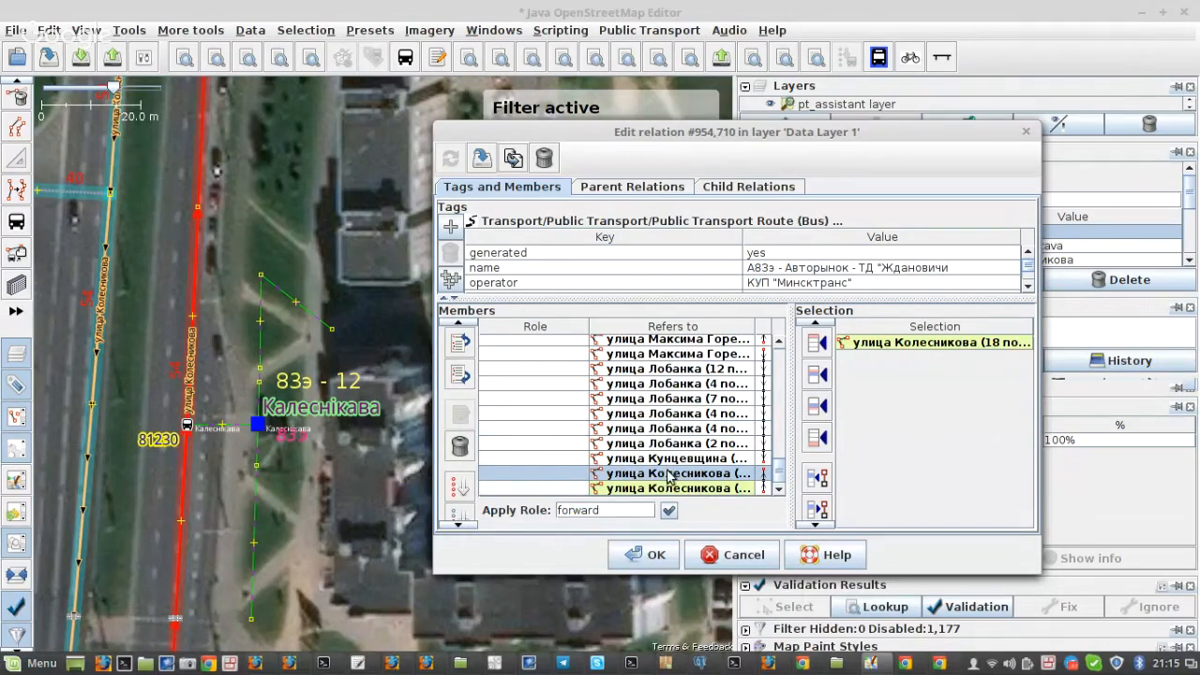
right_click(669, 473)
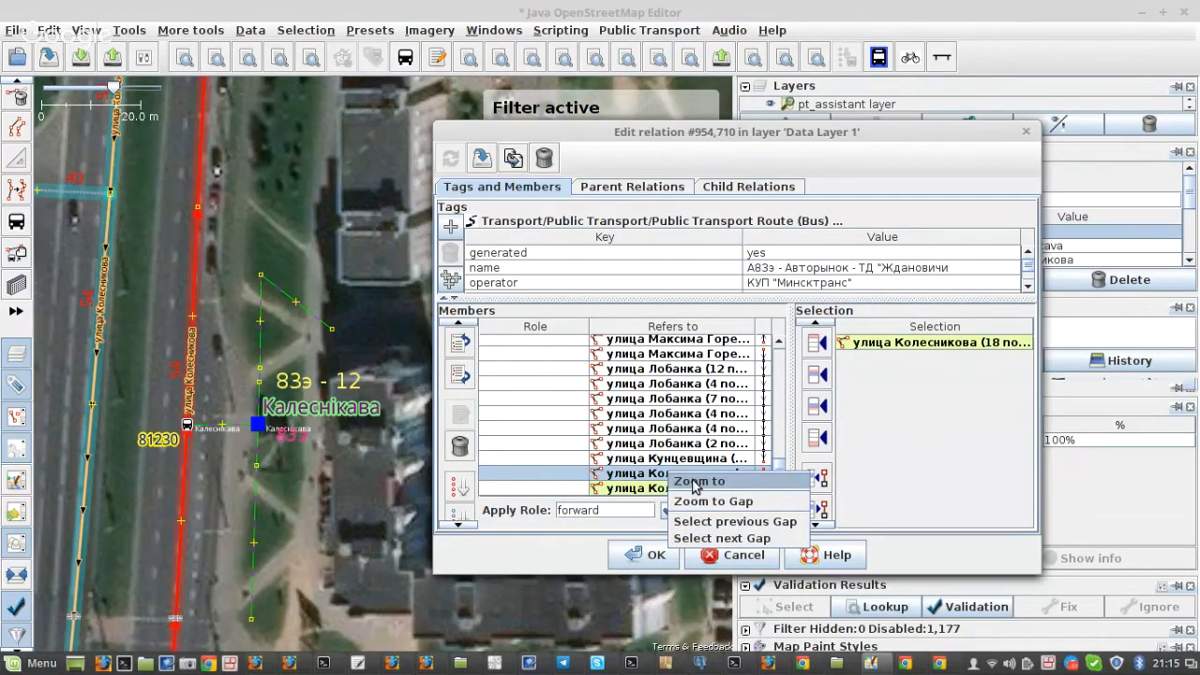
left_click(695, 483)
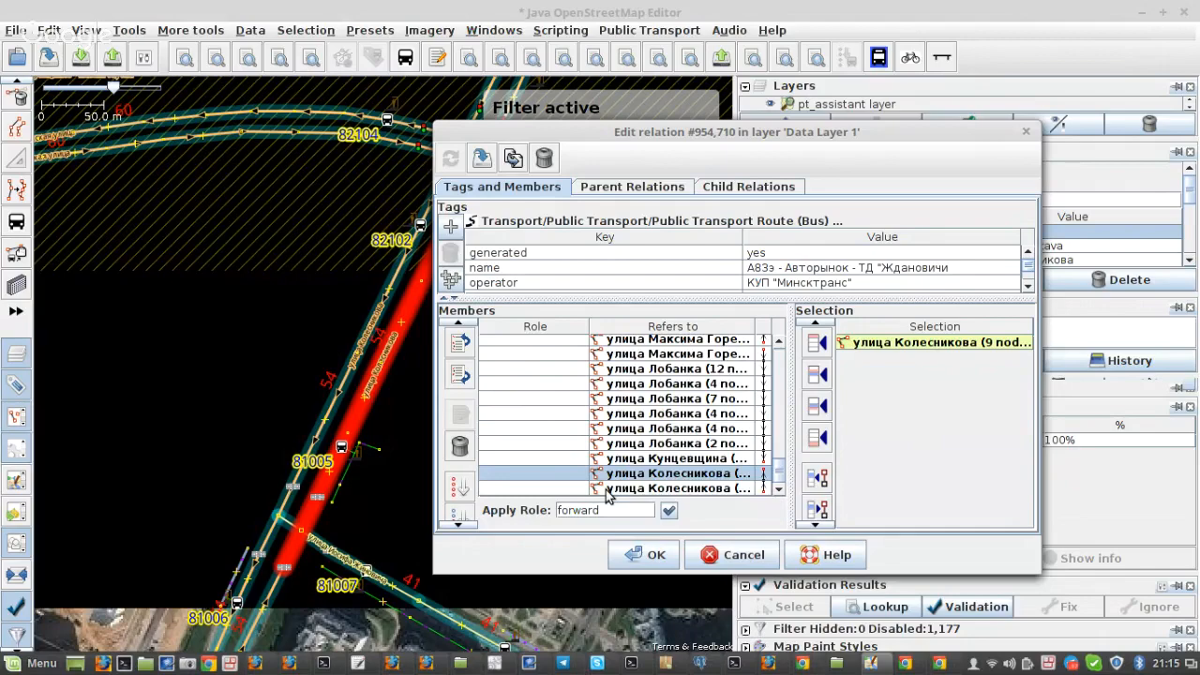
scroll(214, 446, "down", 5)
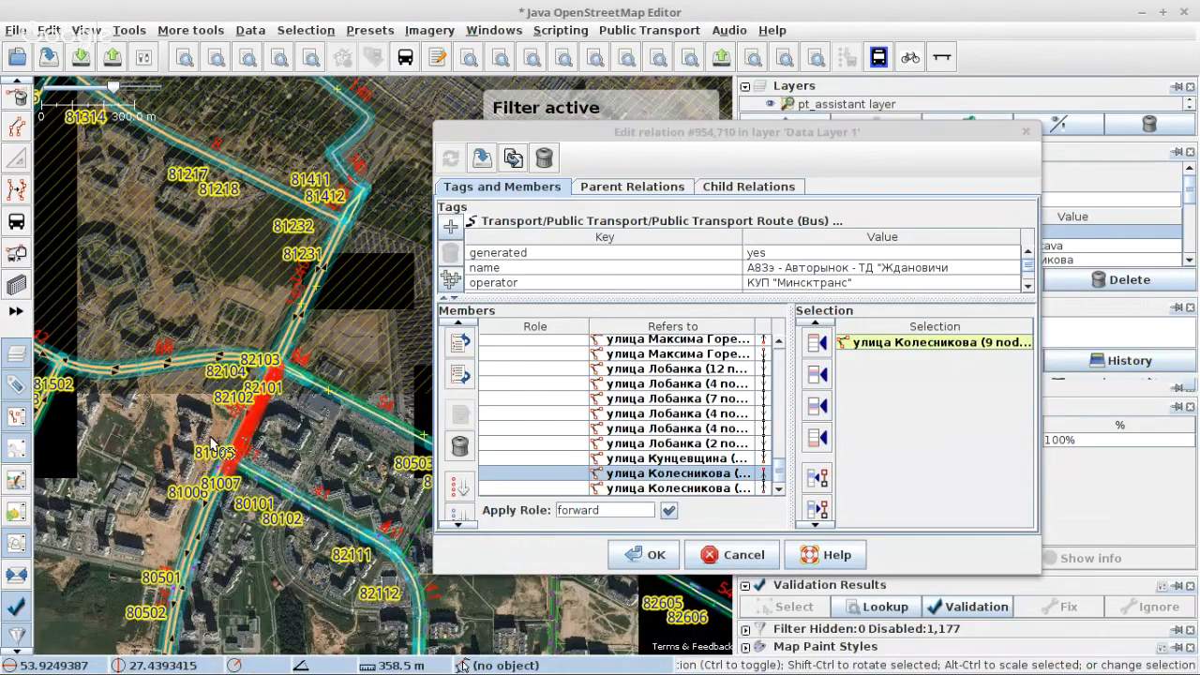
scroll(212, 444, "down", 2)
left_click(461, 446)
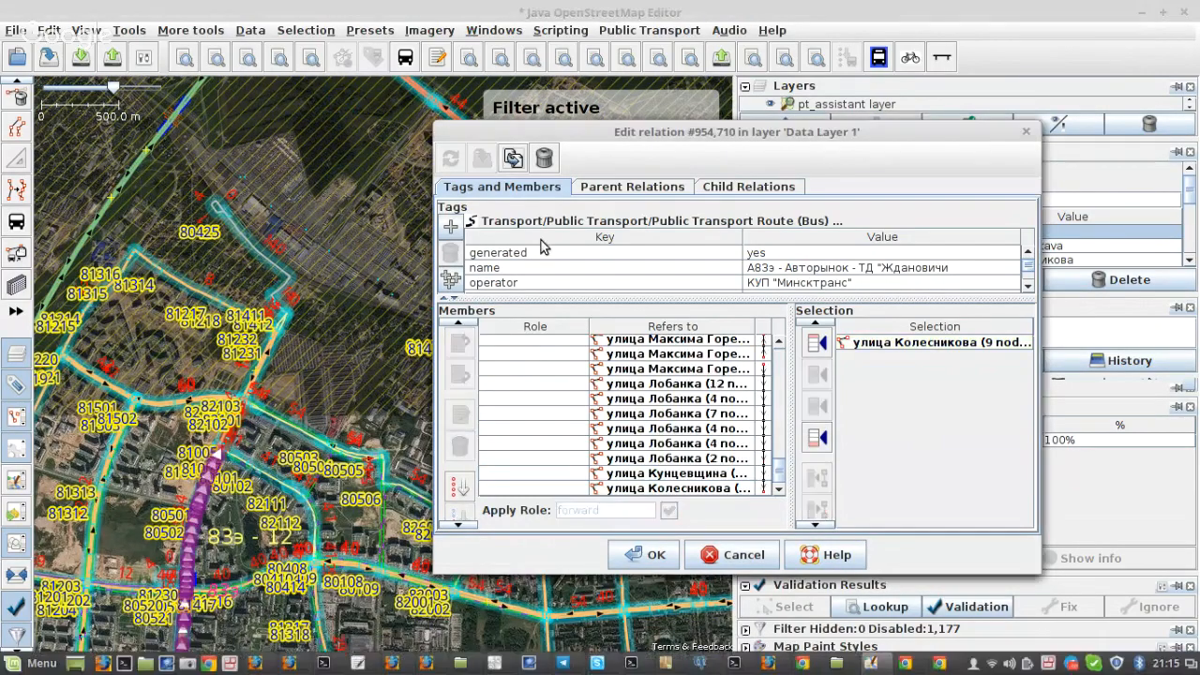
Step: Split the улица Колесникова way at the Калеснікава stop position 81230 and select the three-node section leading up to it
left_click_drag(210, 329, 210, 325)
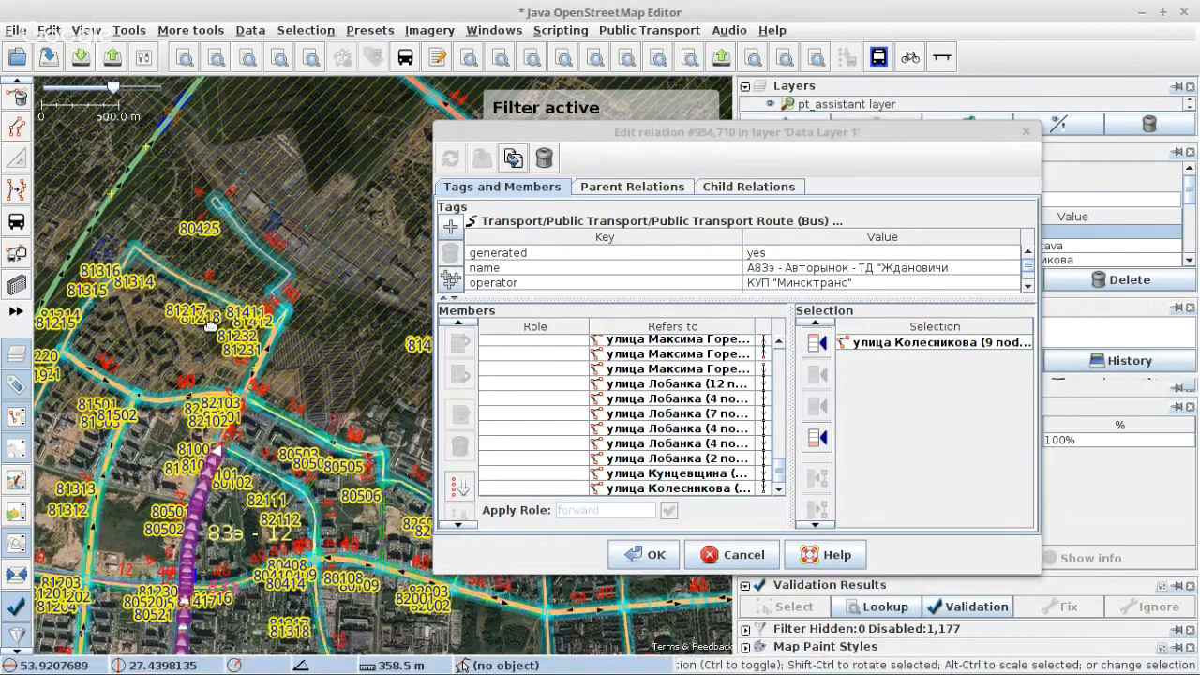
scroll(160, 434, "up", 9)
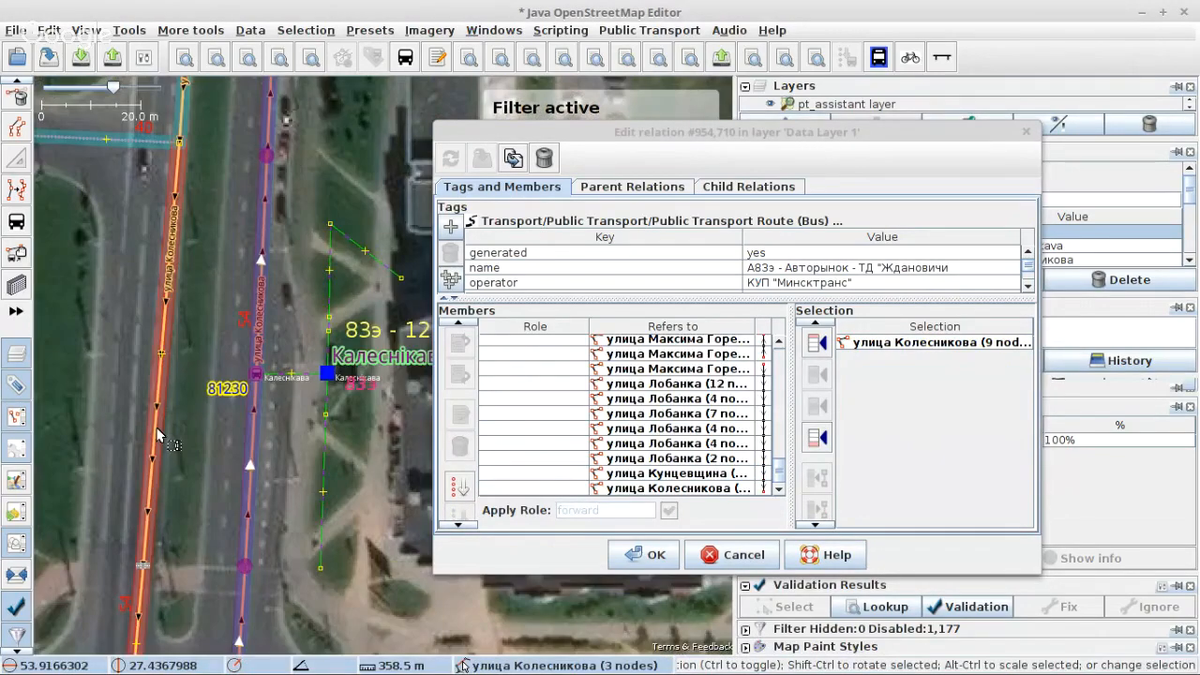
left_click(16, 222)
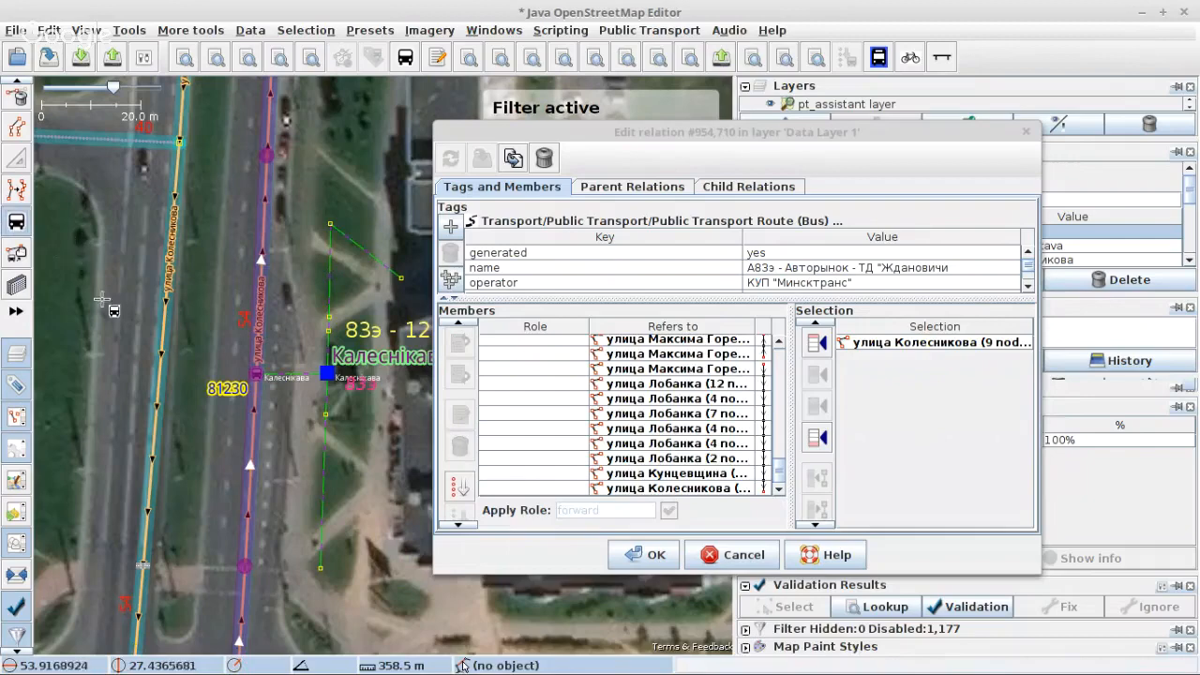
scroll(267, 395, "up", 2)
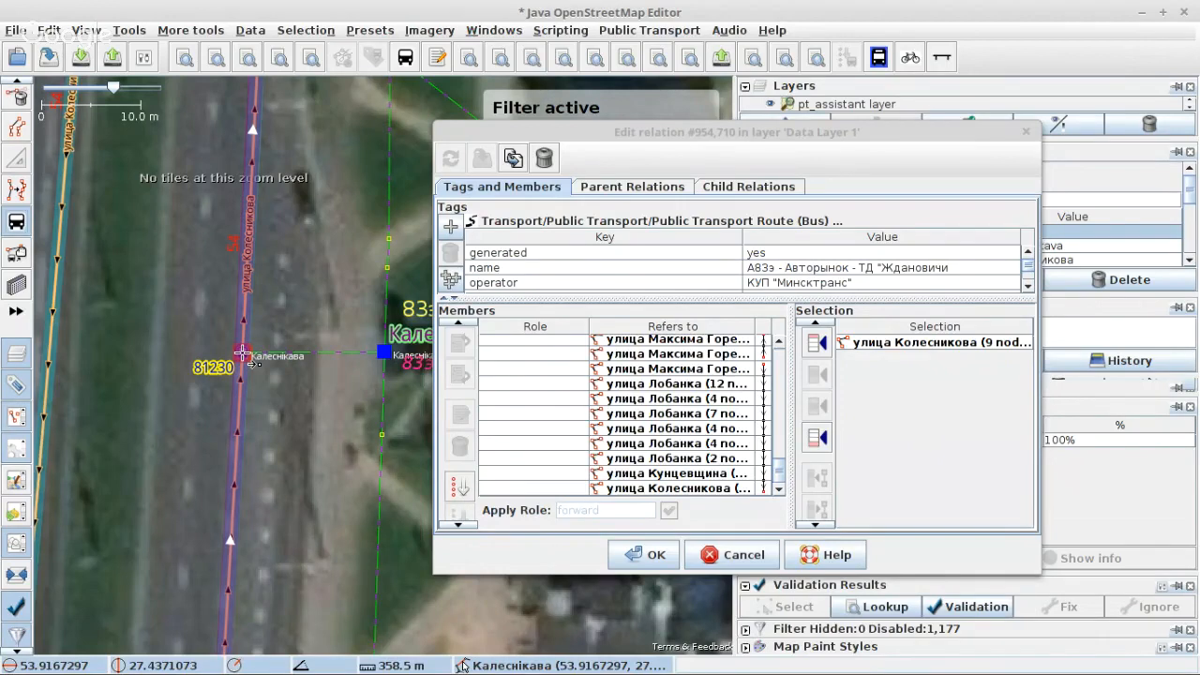
left_click(242, 354)
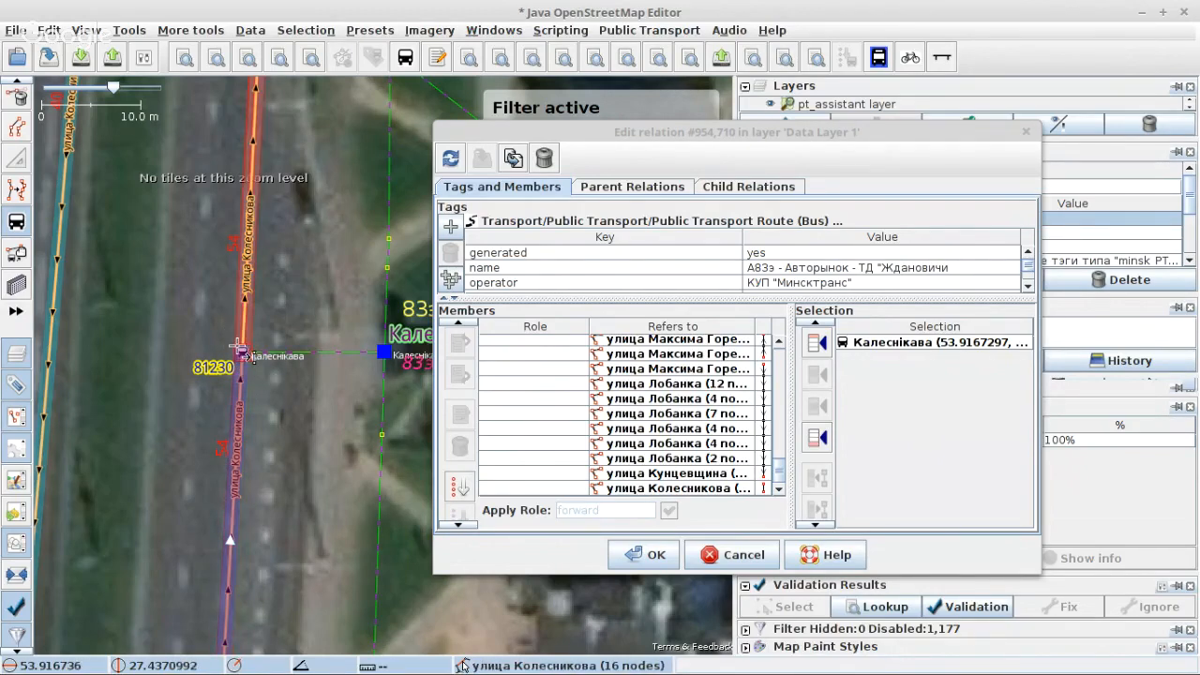
key("s")
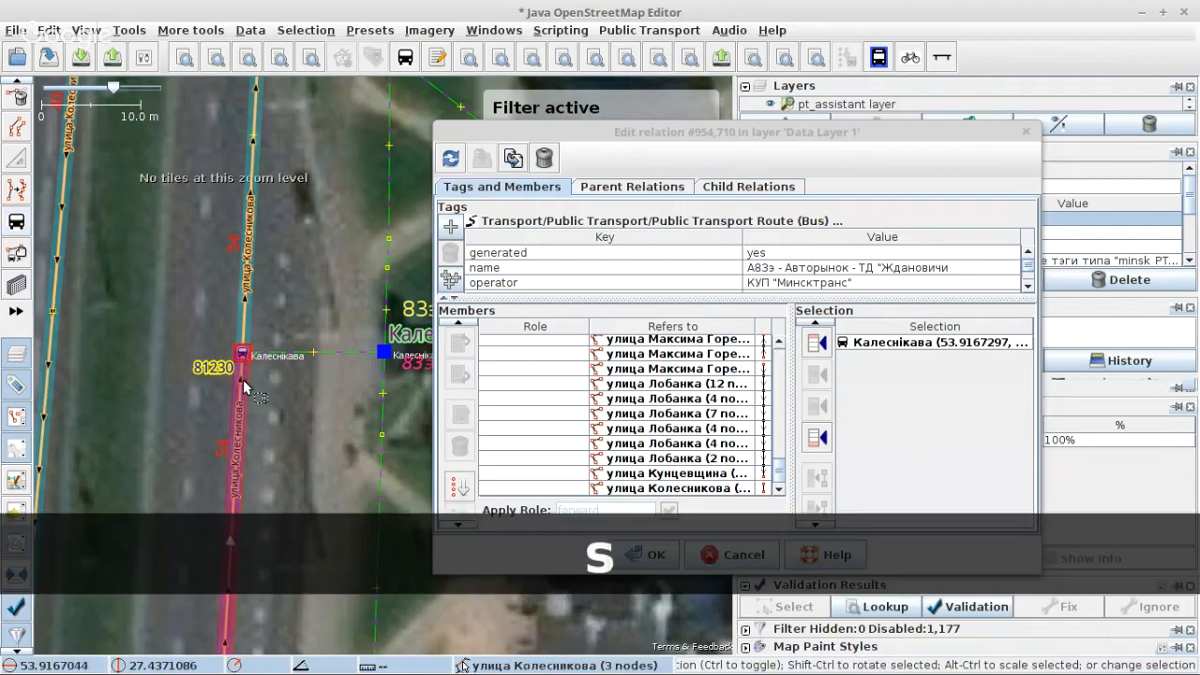
left_click(244, 387)
Step: Try to sort the relation's members from the first улица Максима Горецкого way downward
left_click(729, 415)
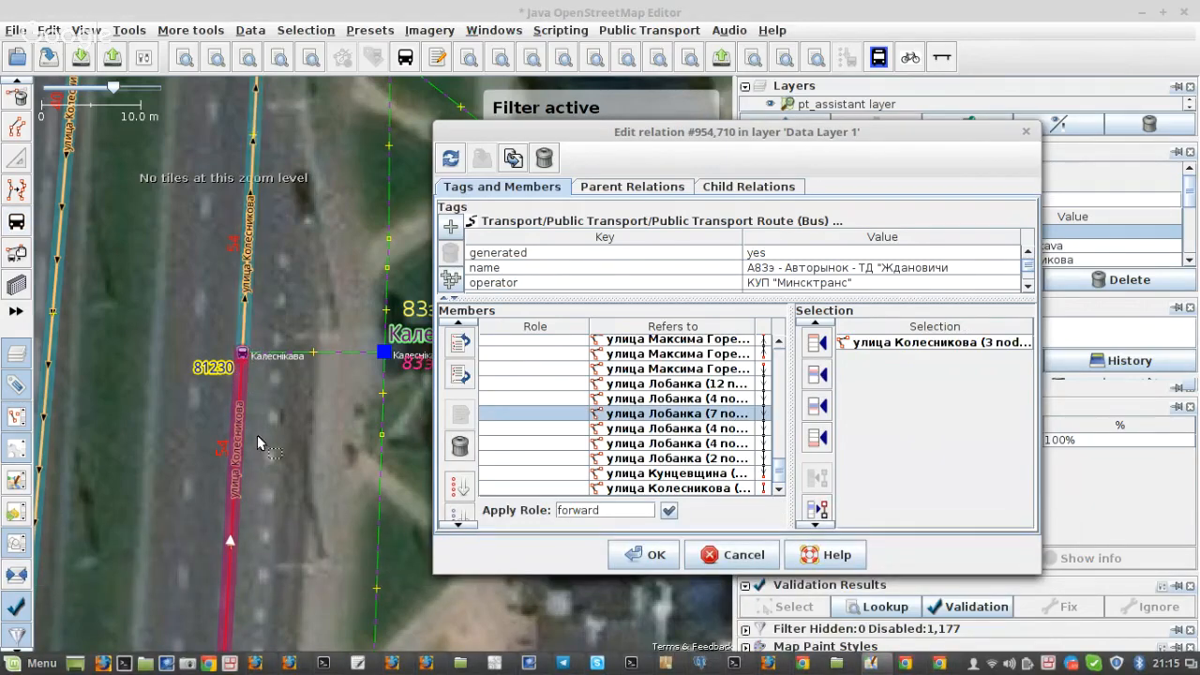
scroll(235, 335, "down", 2)
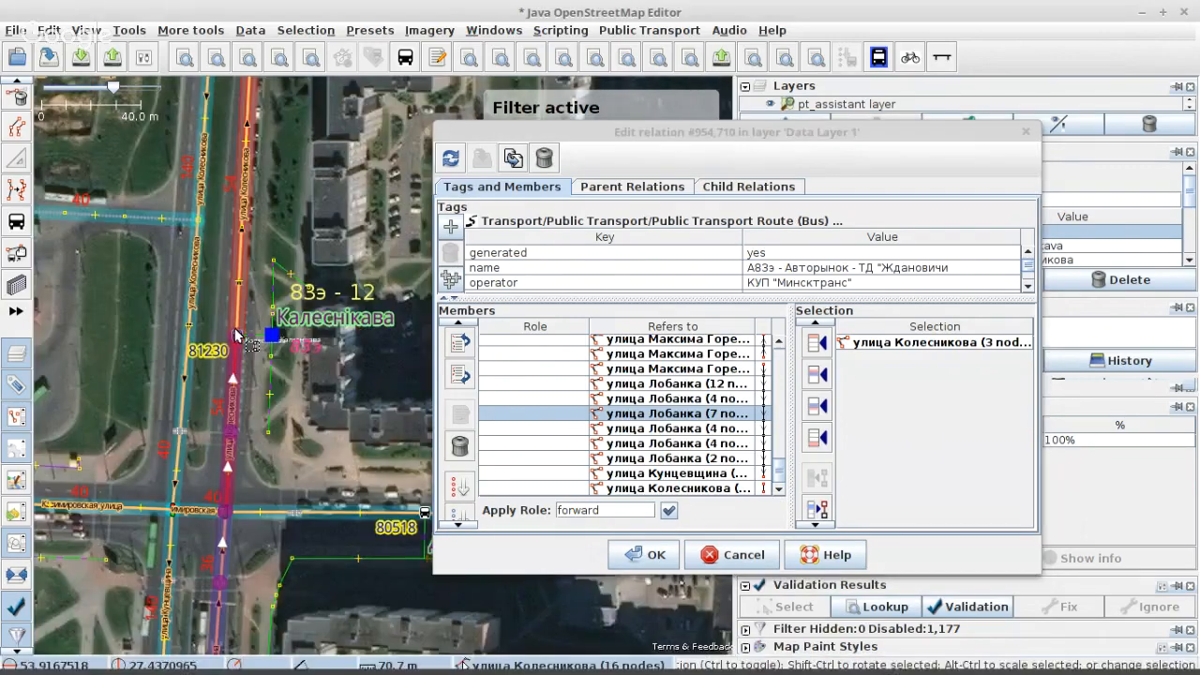
left_click_drag(235, 334, 229, 203)
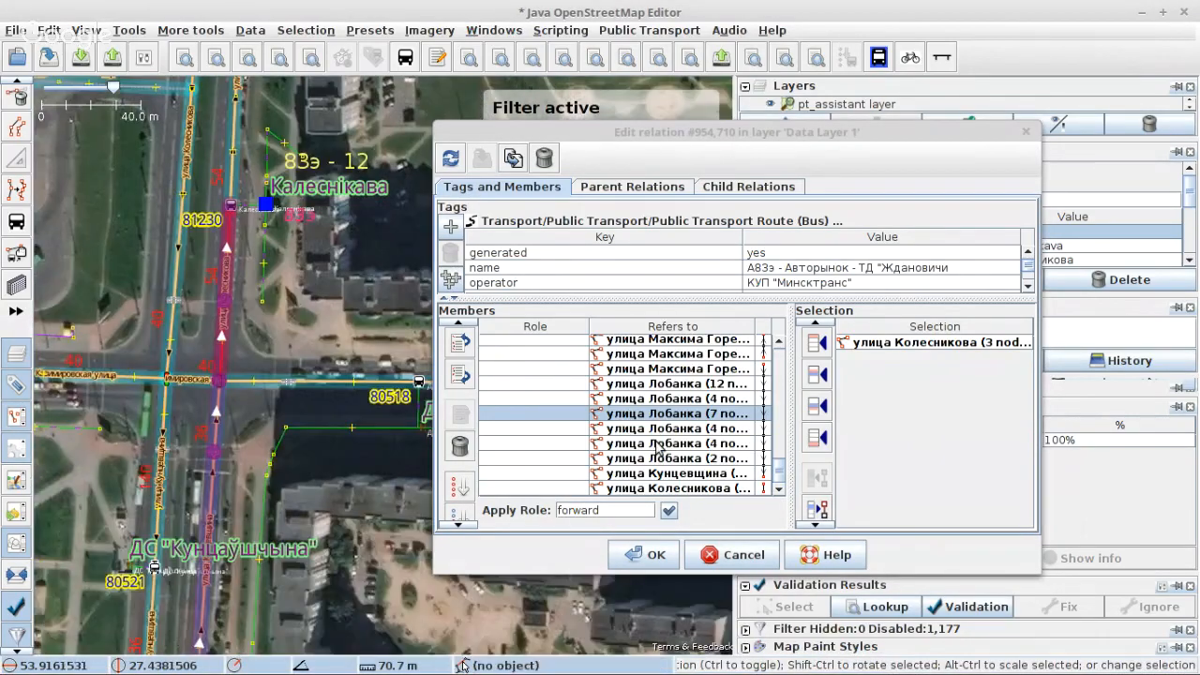
scroll(690, 443, "up", 7)
scroll(698, 442, "down", 3)
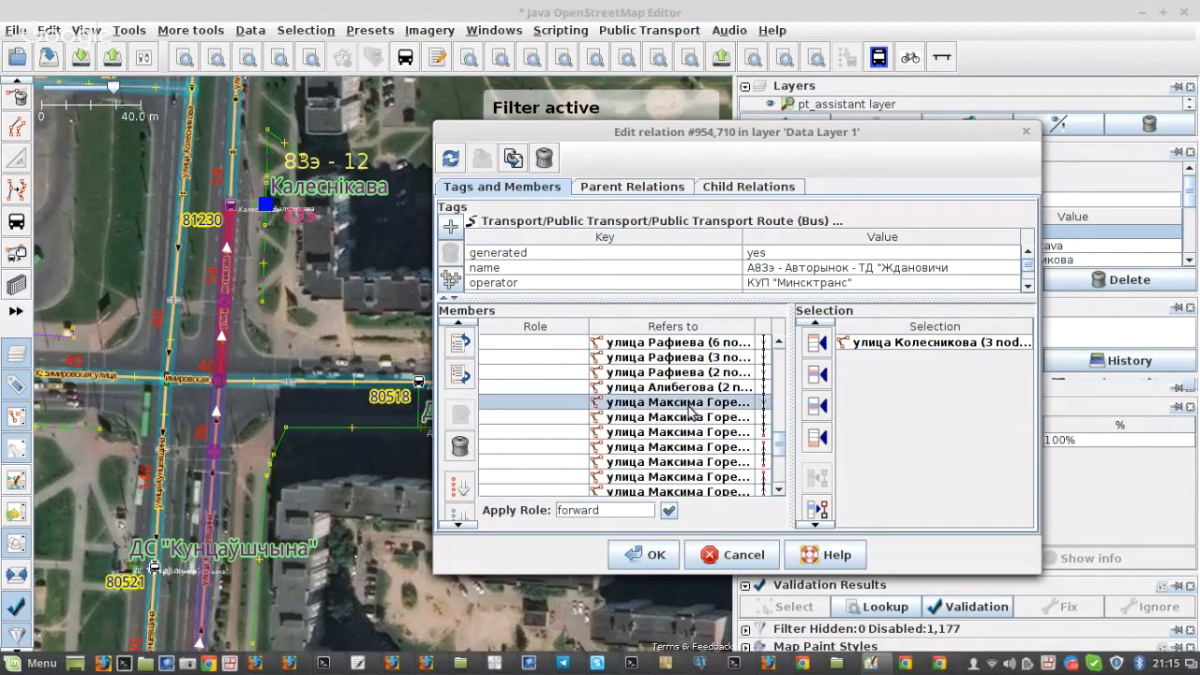
scroll(487, 438, "down", 2)
scroll(461, 417, "down", 2)
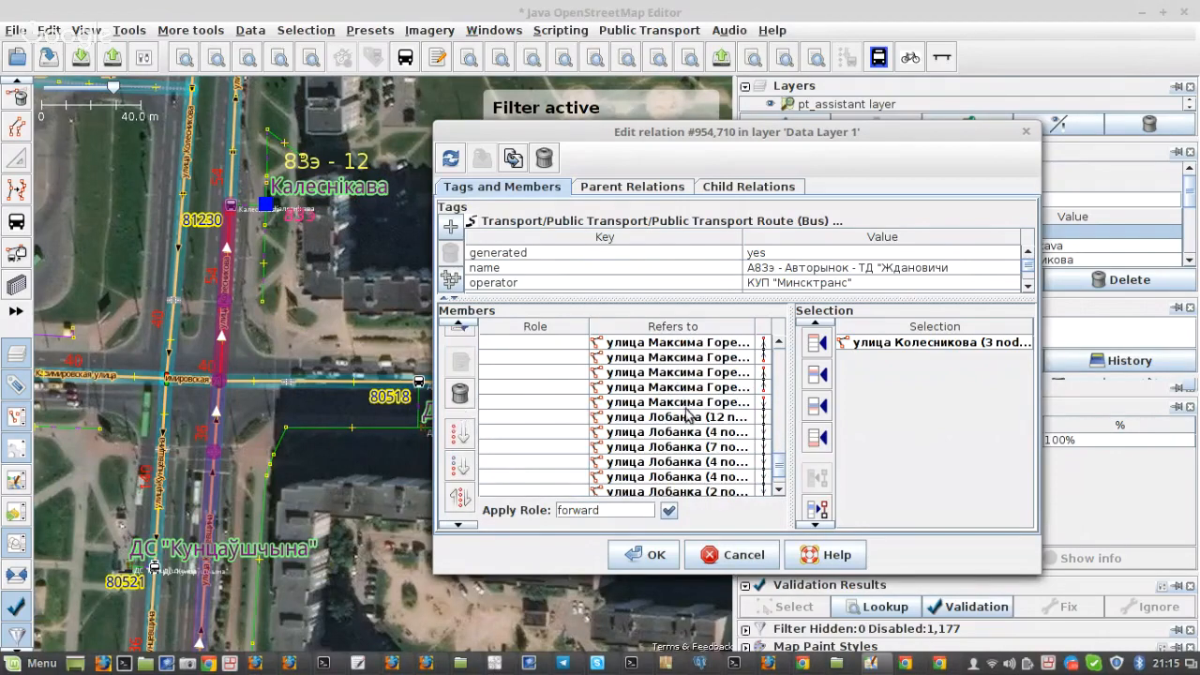
scroll(675, 417, "up", 2)
scroll(637, 413, "up", 1)
left_click(642, 402)
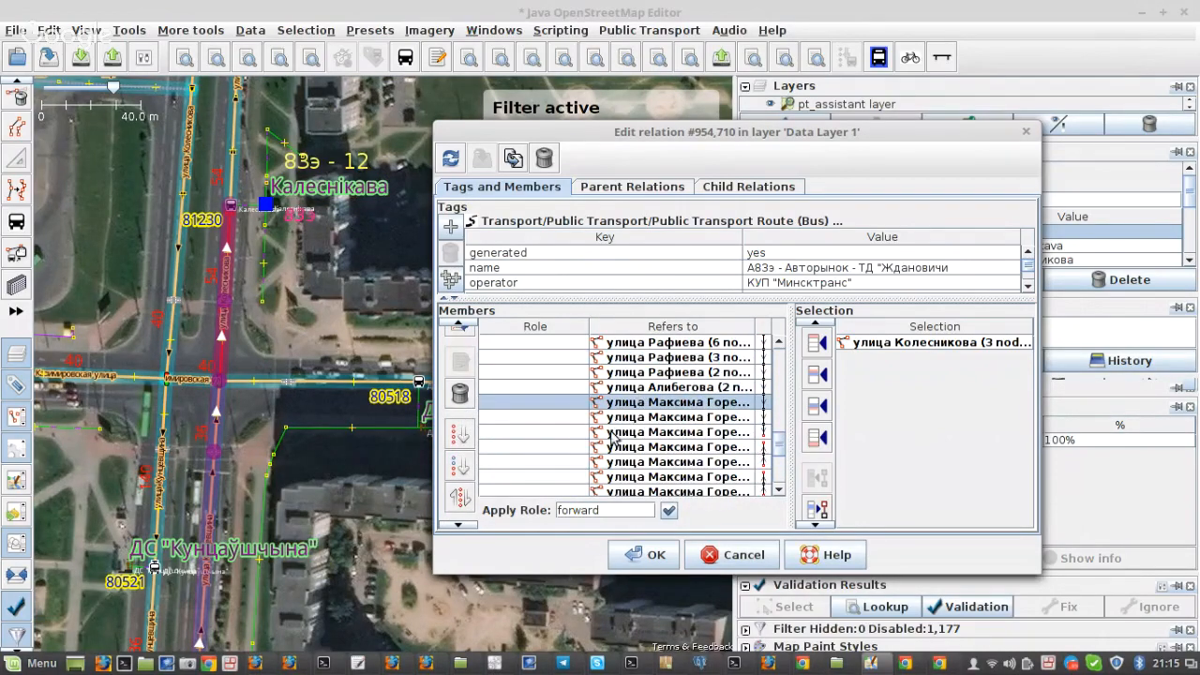
left_click(461, 468)
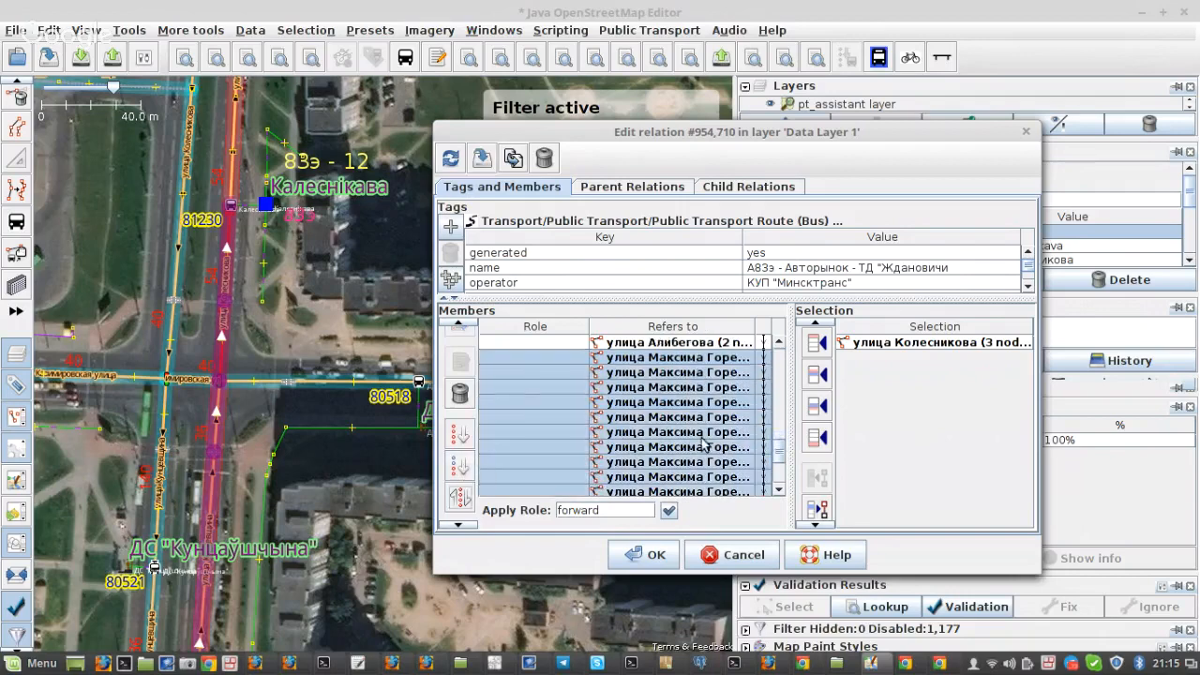
Step: Locate the last улица Колесникова member on the map and try removing this 16-node way from the relation
left_click(671, 489)
right_click(671, 492)
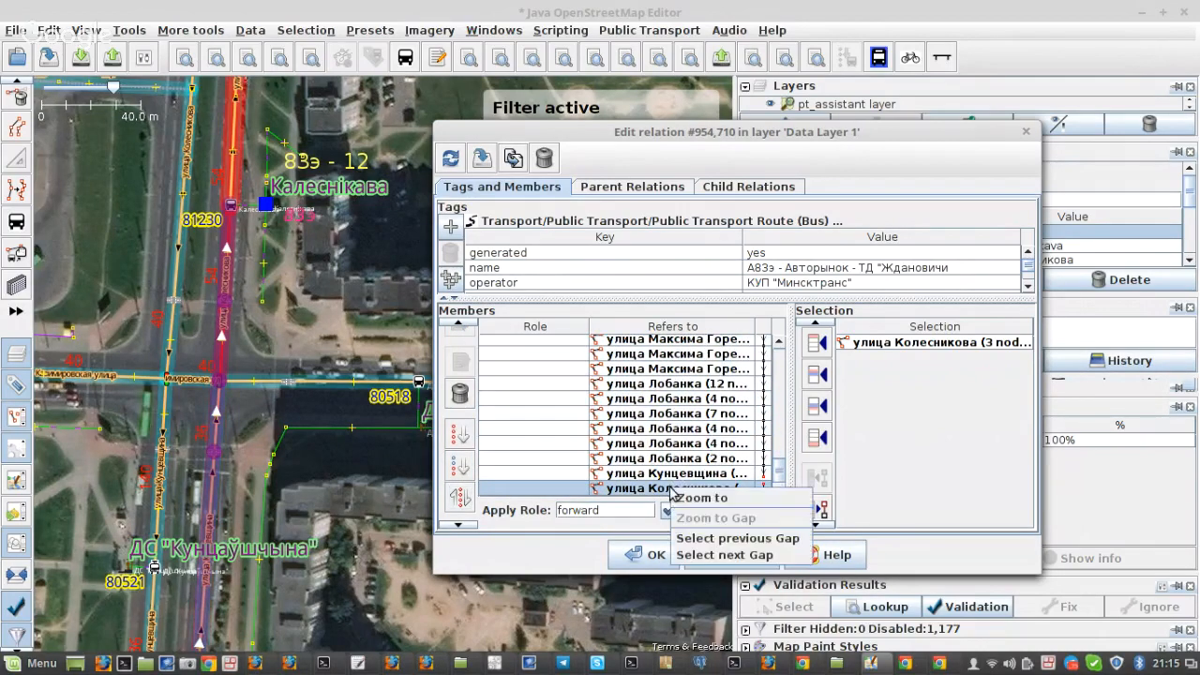
left_click(694, 497)
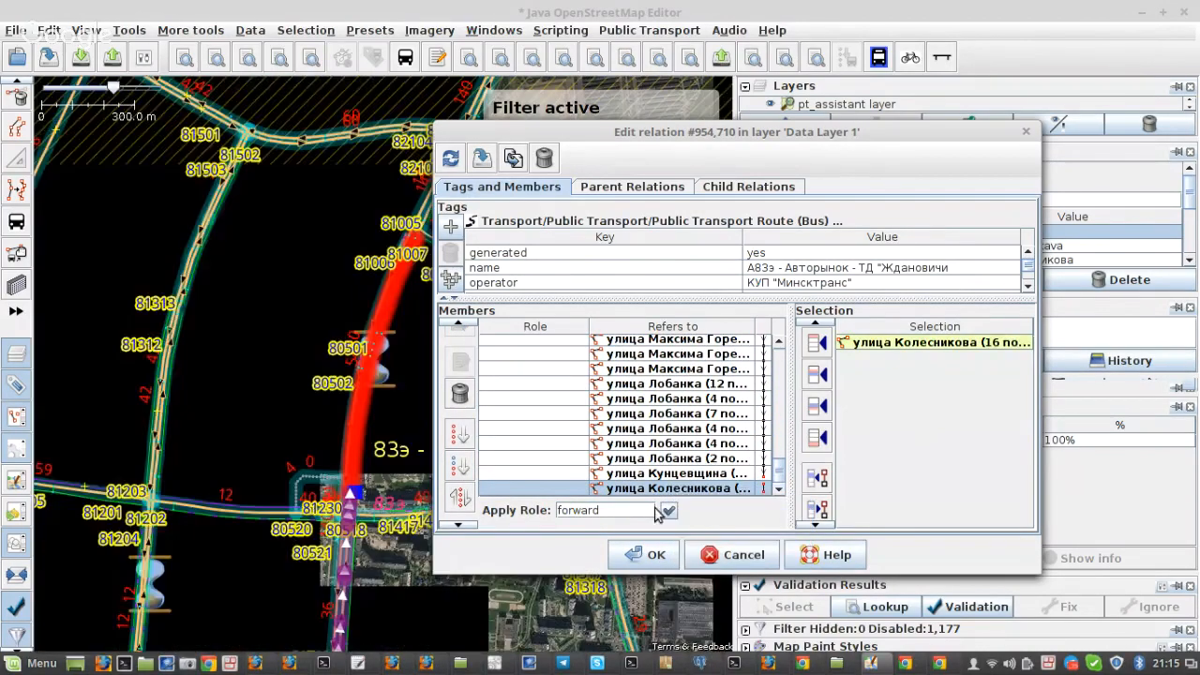
scroll(392, 491, "up", 4)
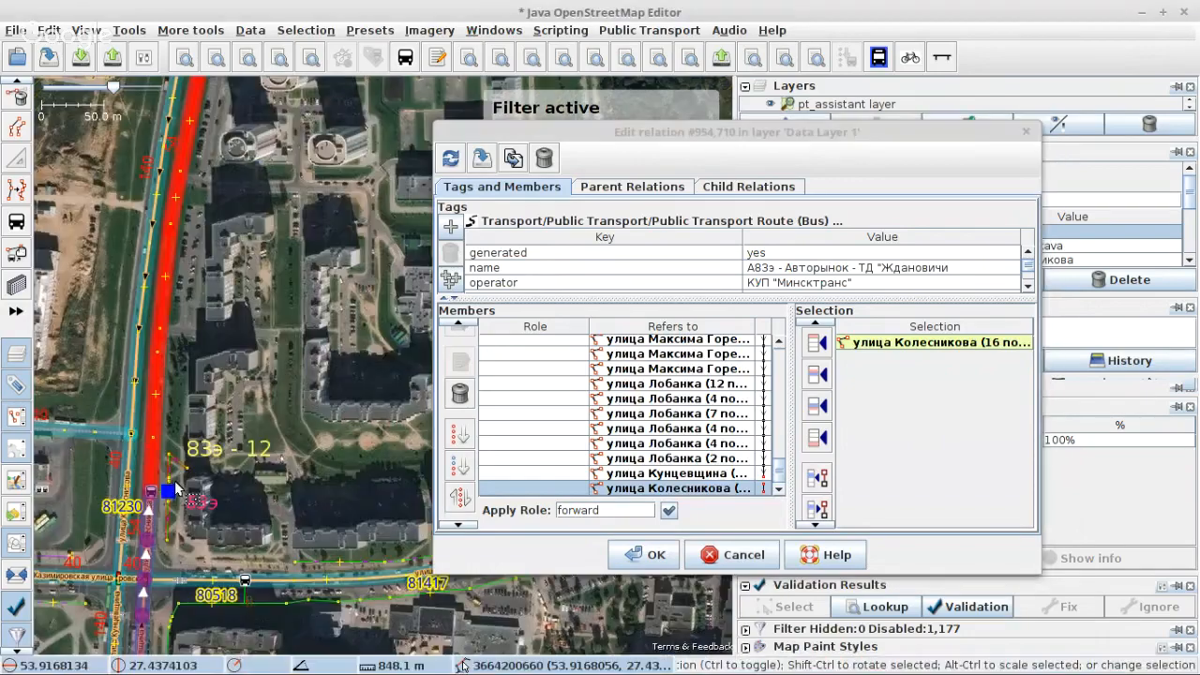
scroll(149, 500, "up", 2)
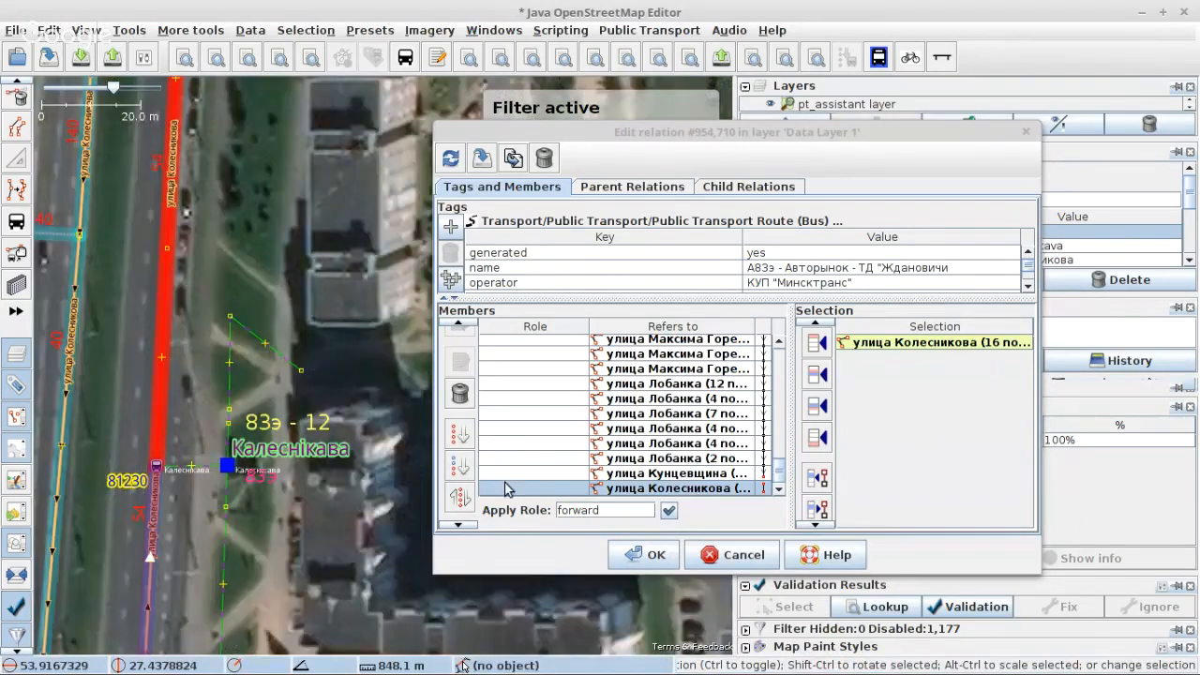
left_click(459, 393)
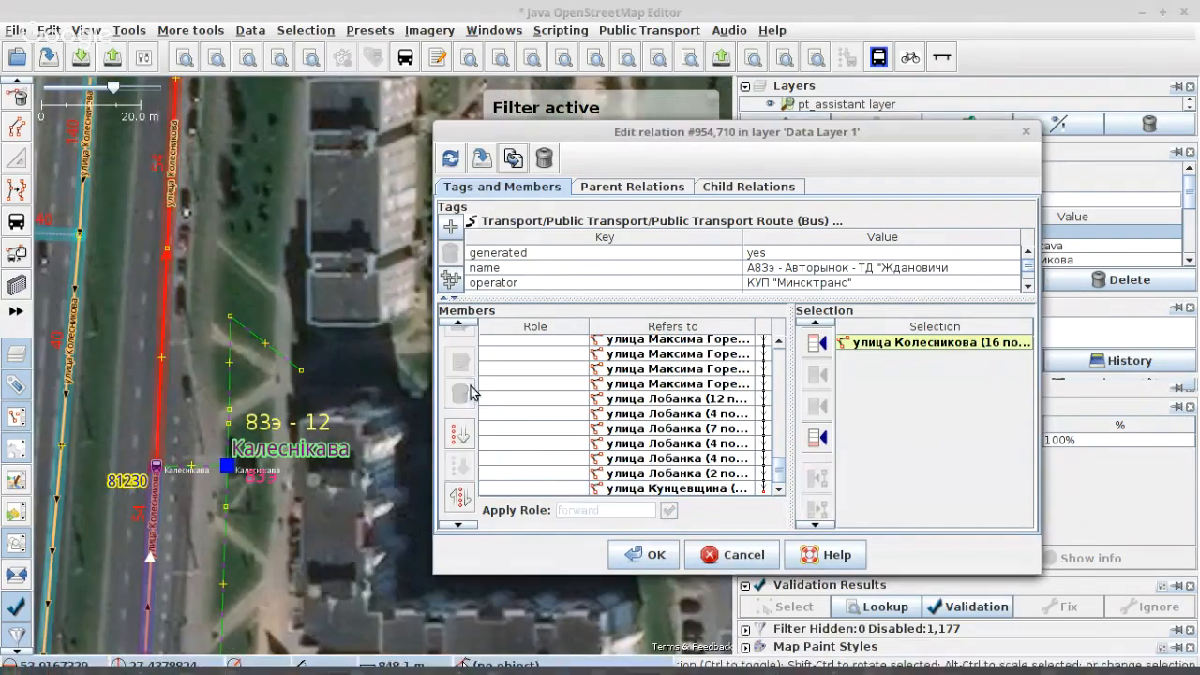
Step: Discard the unsaved member edits and reload the relation from the data layer
left_click(453, 162)
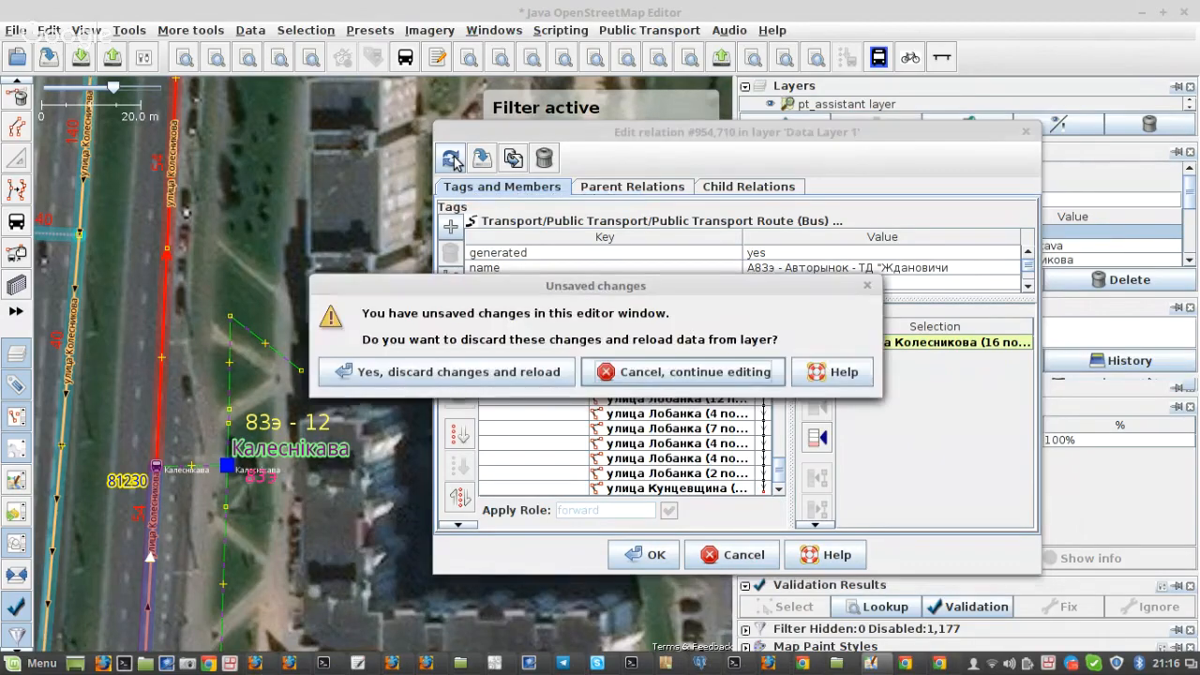
left_click(482, 375)
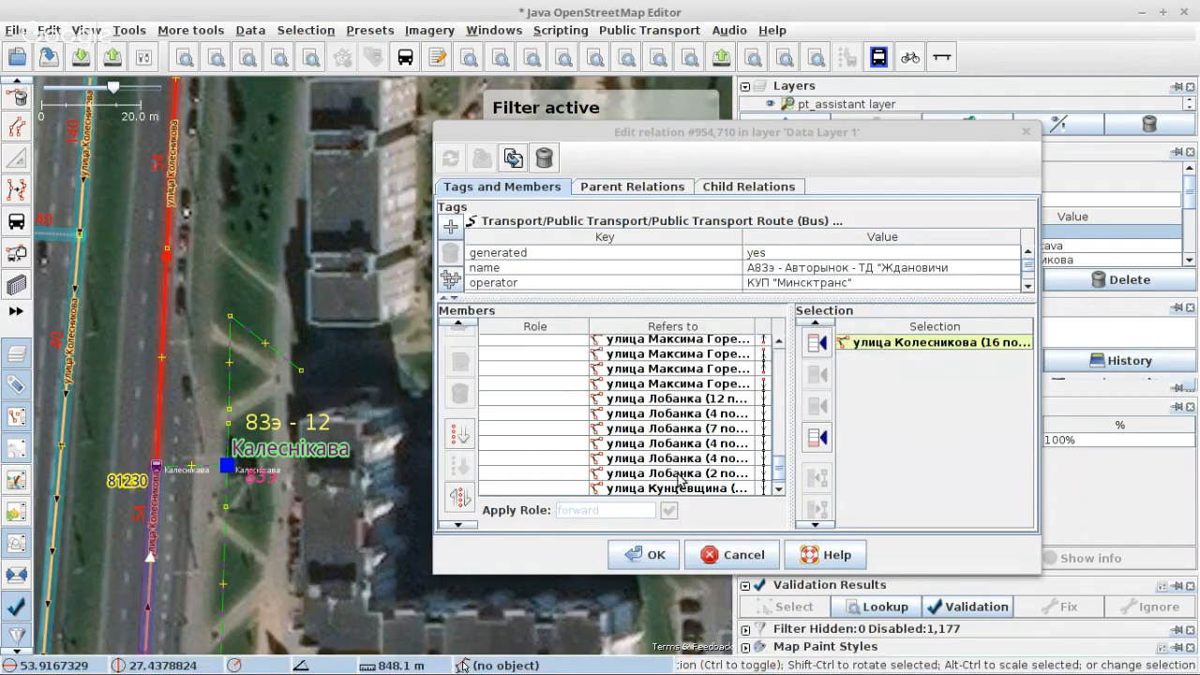
Step: Sort the members from the second улица Максима Горецкого way downward and apply the relation with the 16-node улица Колесникова way removed
scroll(704, 466, "up", 2)
left_click(693, 432)
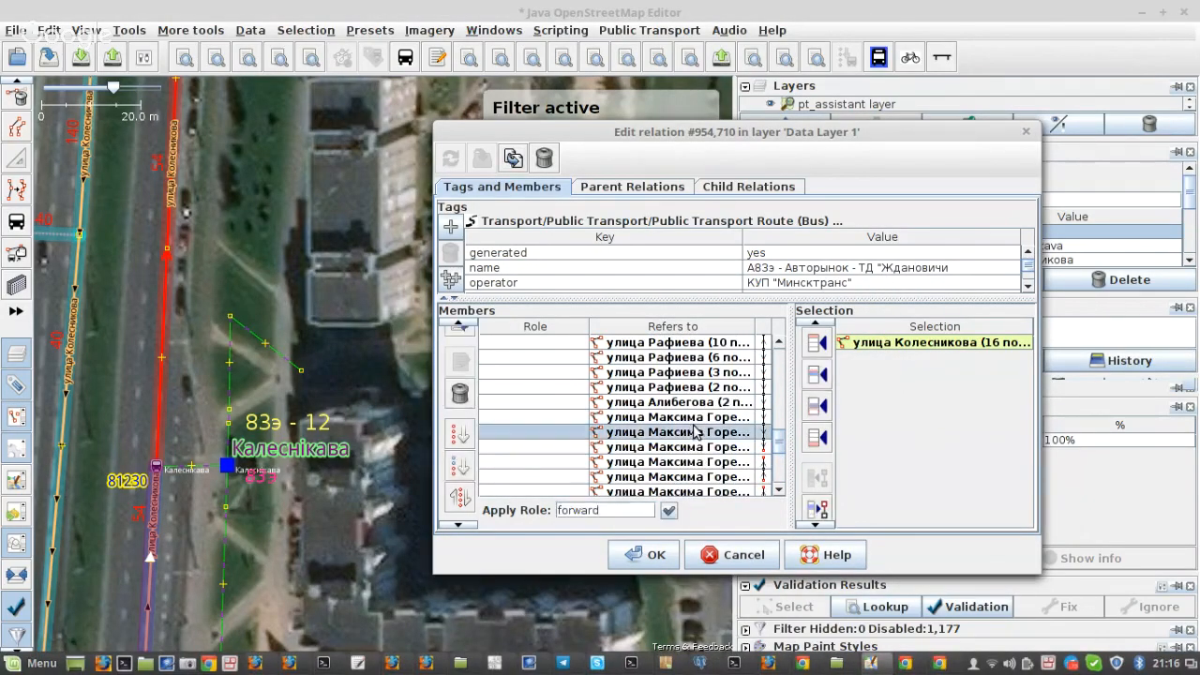
left_click(459, 466)
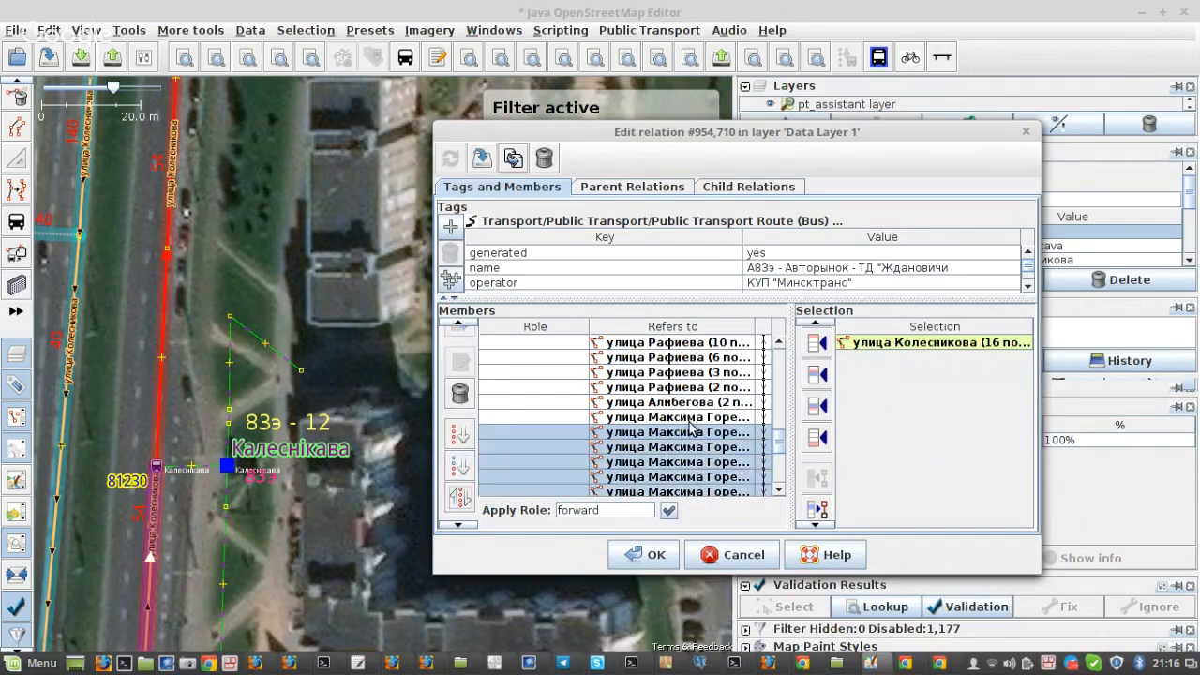
scroll(703, 429, "down", 3)
left_click(482, 157)
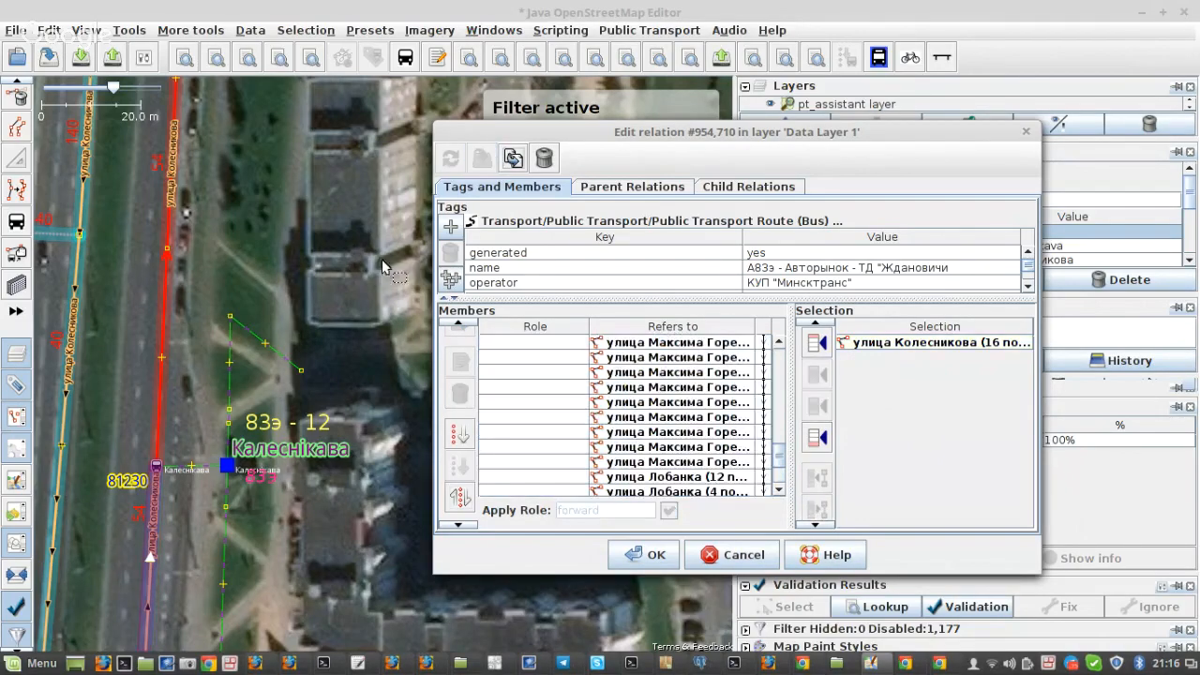
Step: Examine the route's end near stop 81230, its platform and way members, and its course south through the city on the map
left_click(194, 408)
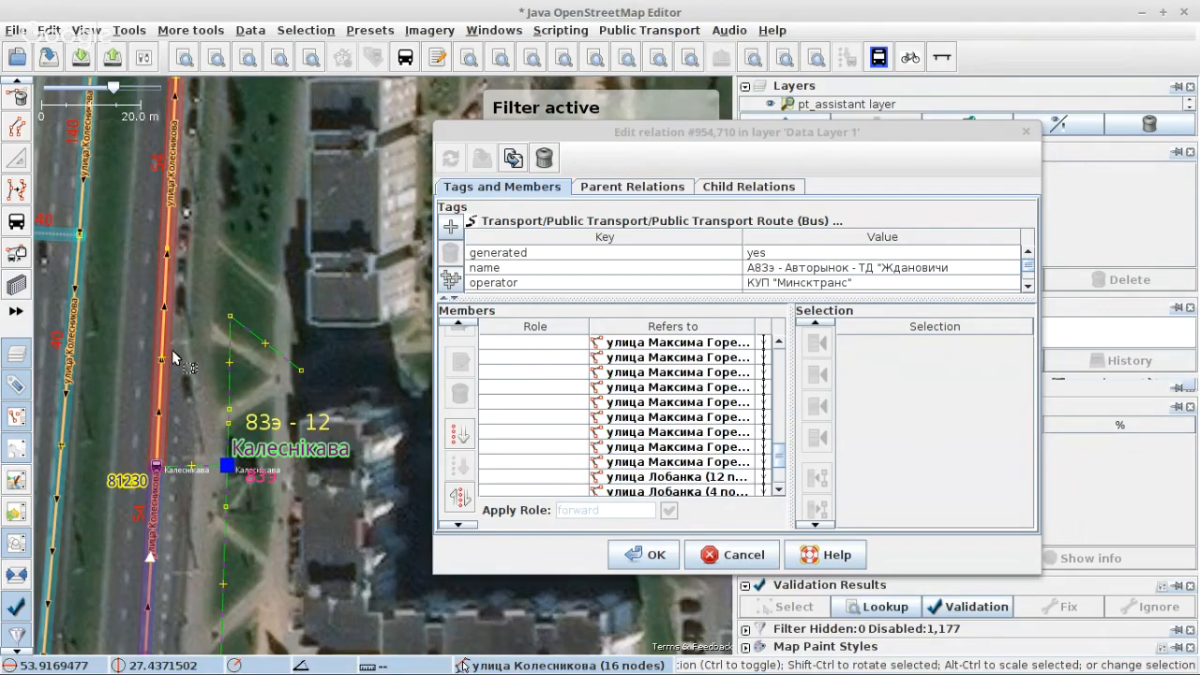
scroll(173, 359, "down", 2)
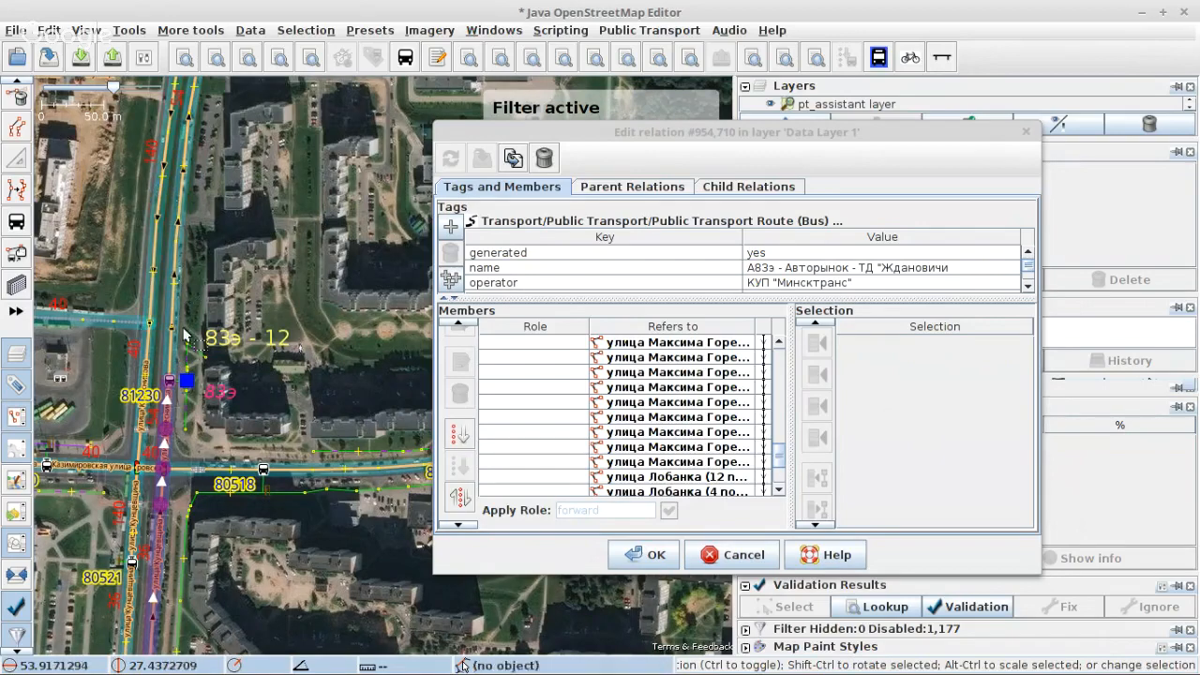
left_click(169, 353)
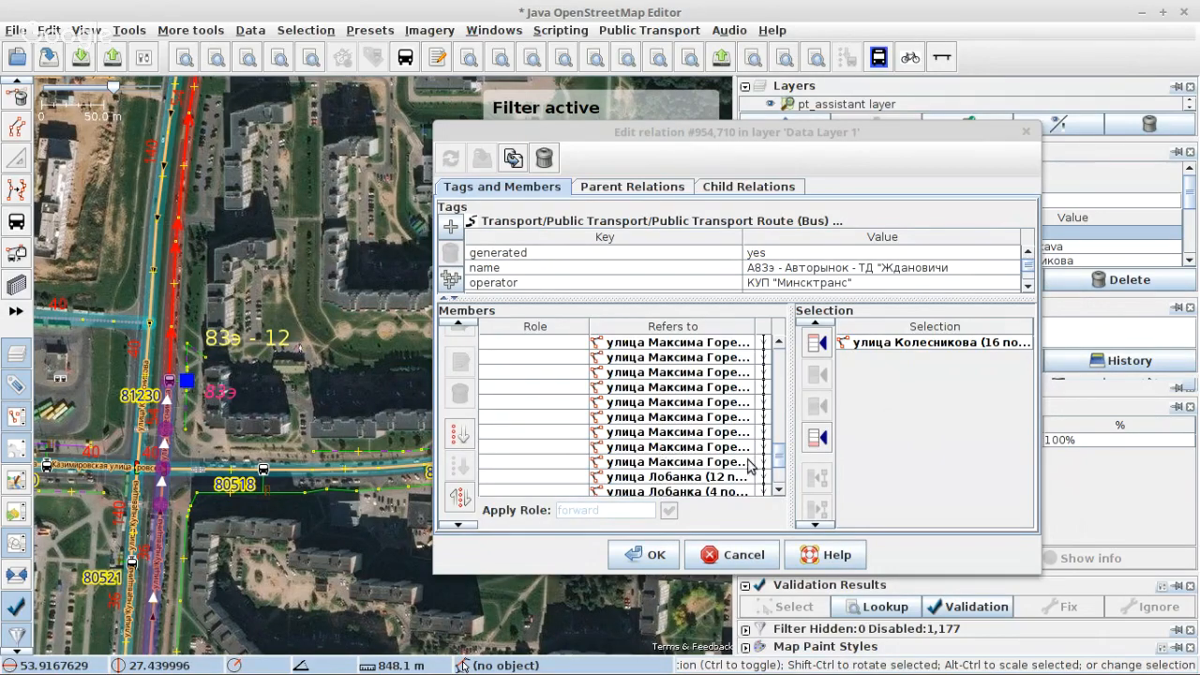
scroll(749, 464, "down", 1)
scroll(744, 460, "up", 5)
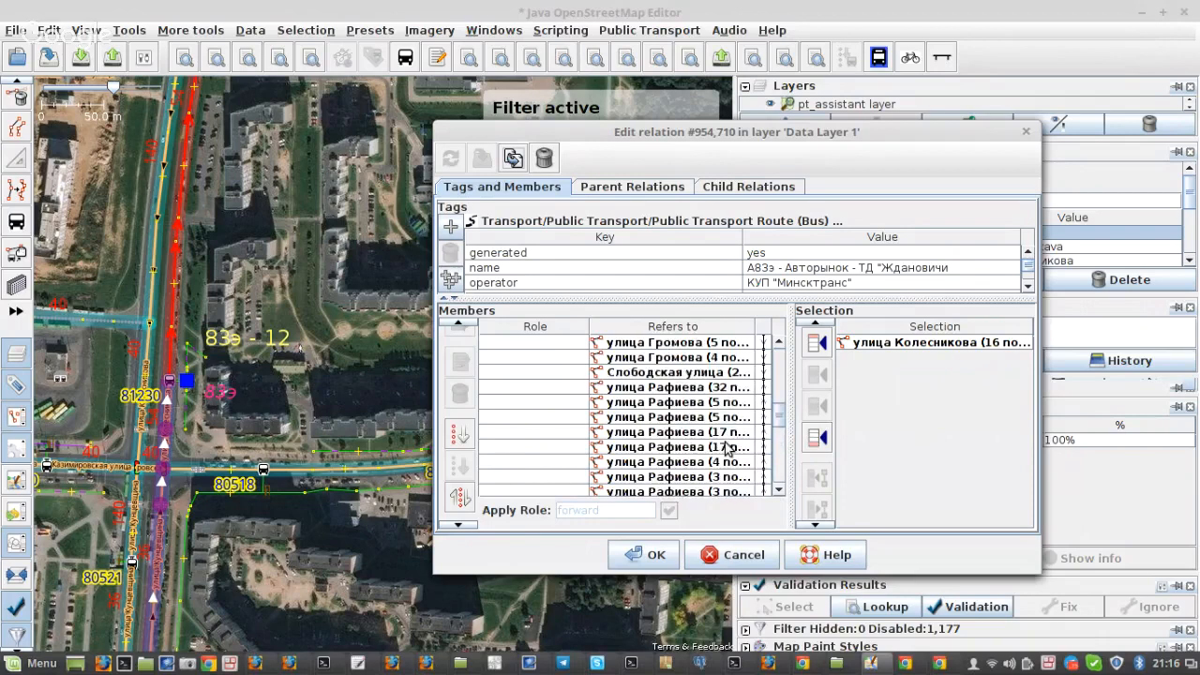
scroll(726, 450, "up", 6)
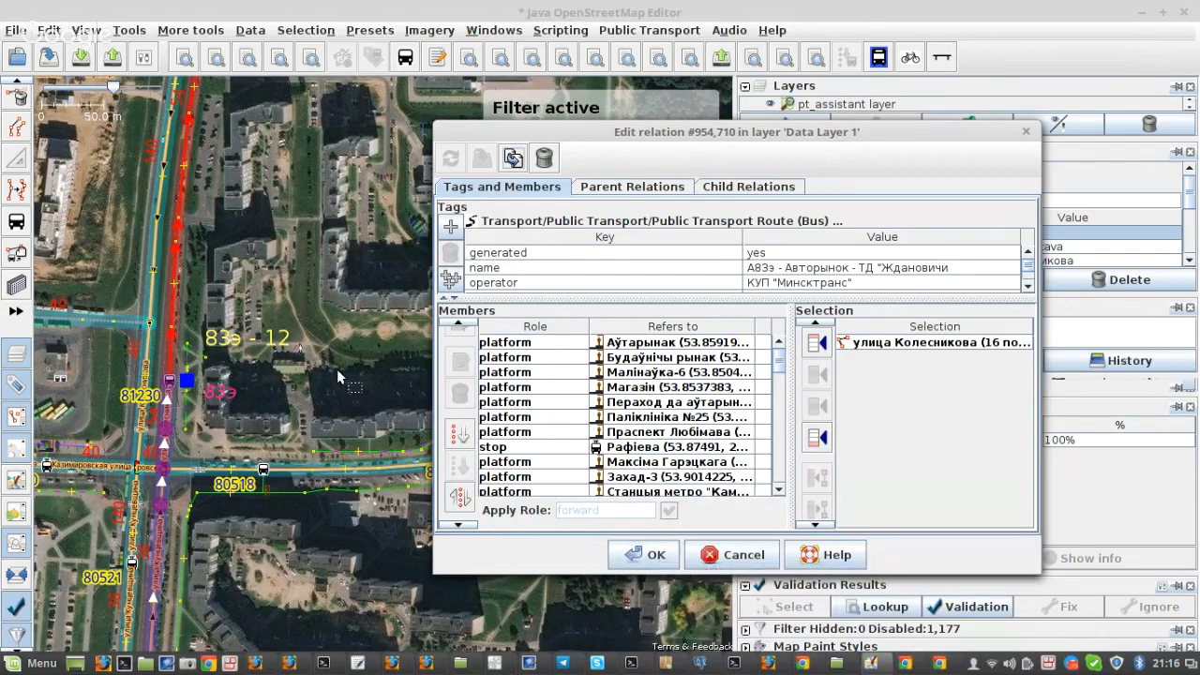
scroll(338, 371, "down", 4)
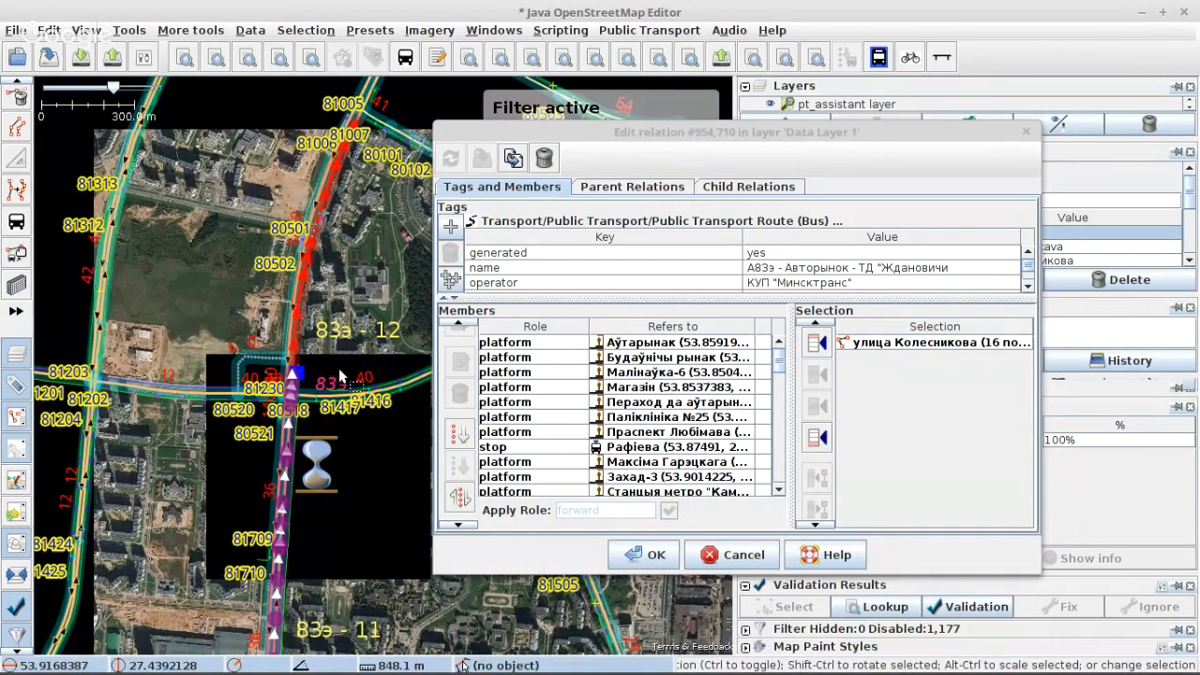
scroll(339, 375, "down", 2)
left_click_drag(359, 521, 266, 204)
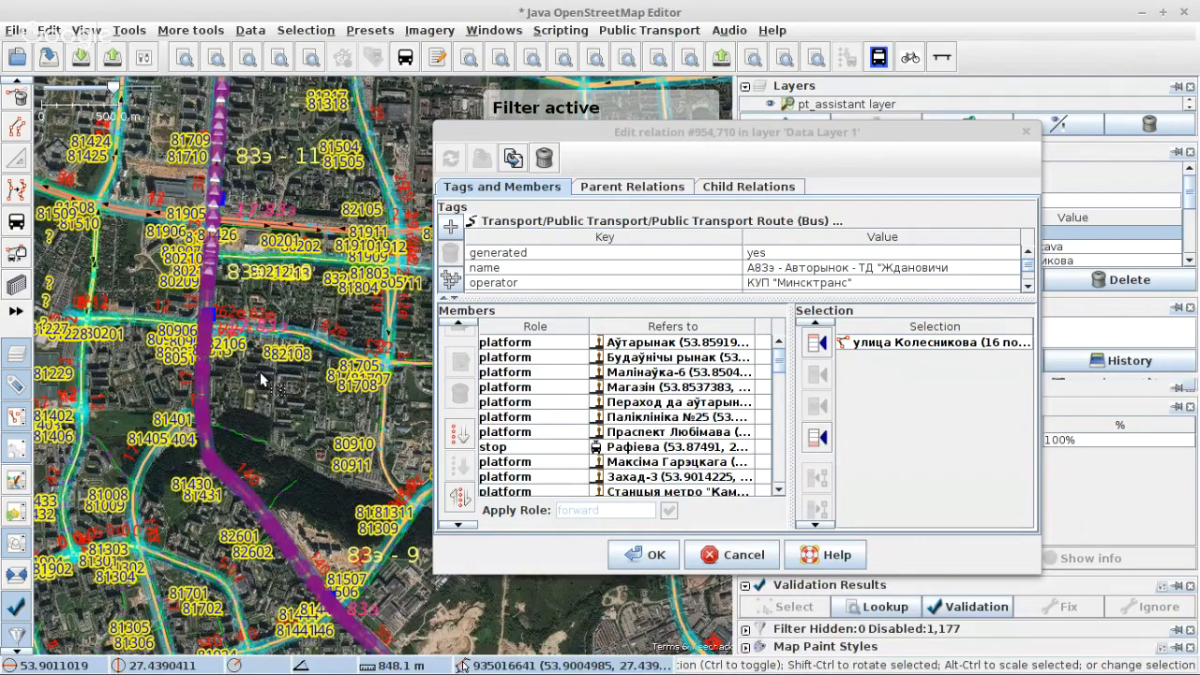
scroll(259, 371, "down", 2)
left_click_drag(322, 472, 272, 317)
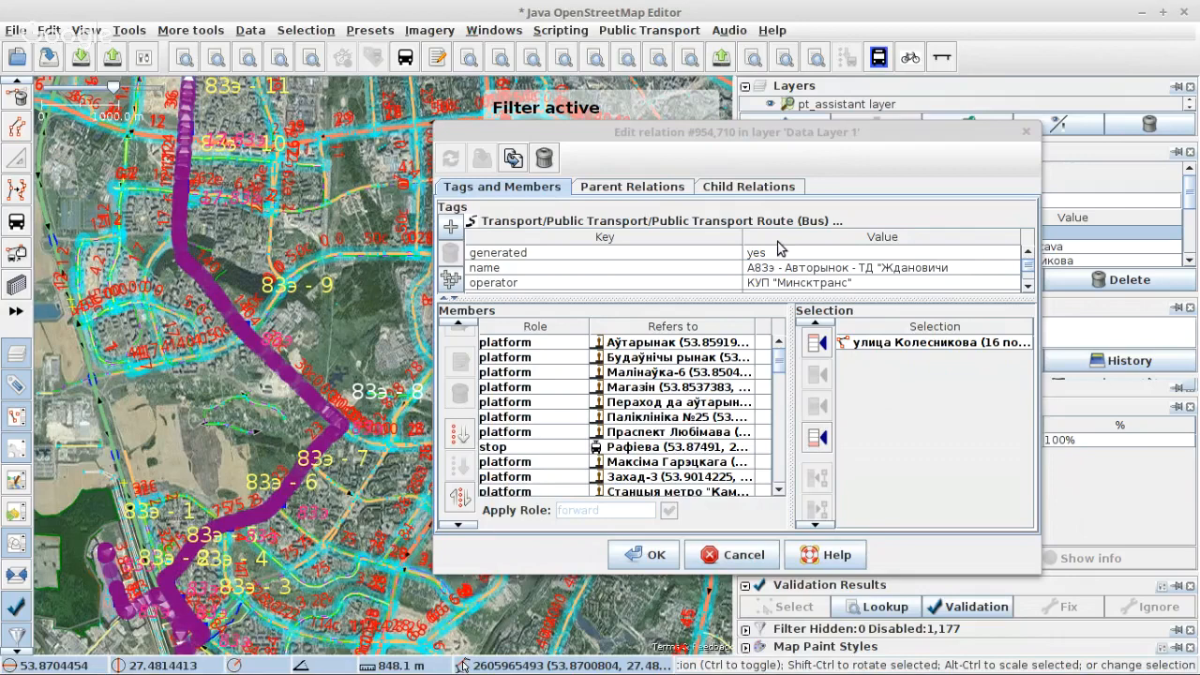
Step: Turn off the Public Transport map paint style and move the relation editor off the route on the map
left_click_drag(778, 132, 597, 26)
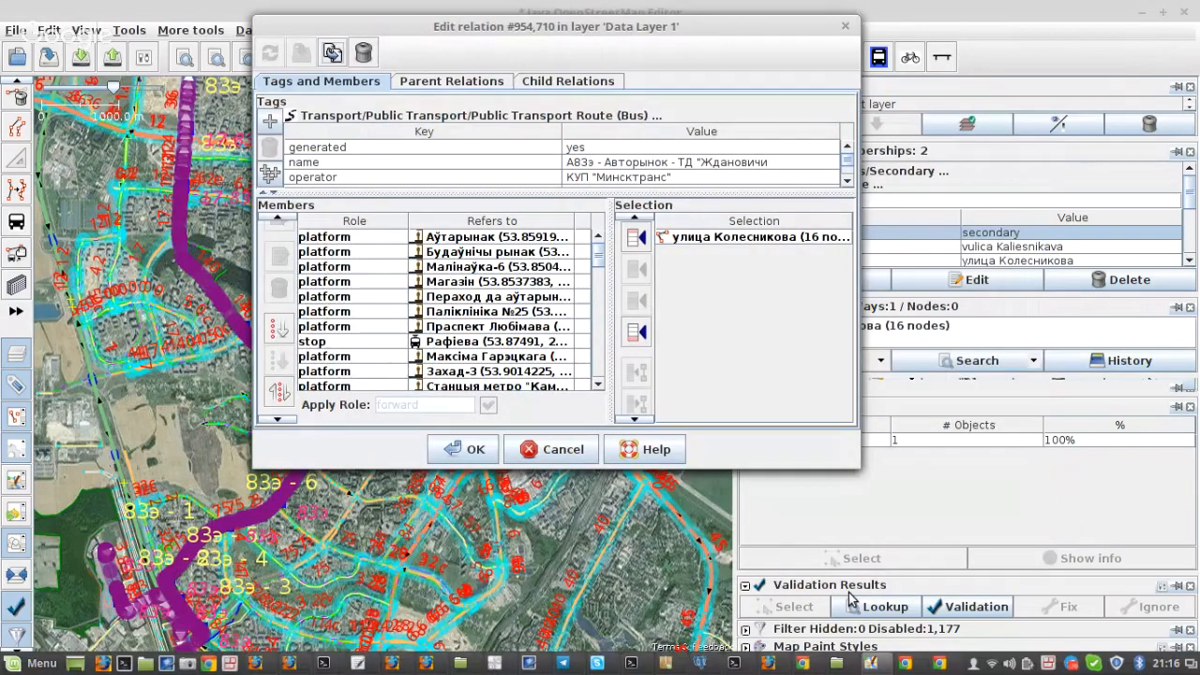
left_click(818, 645)
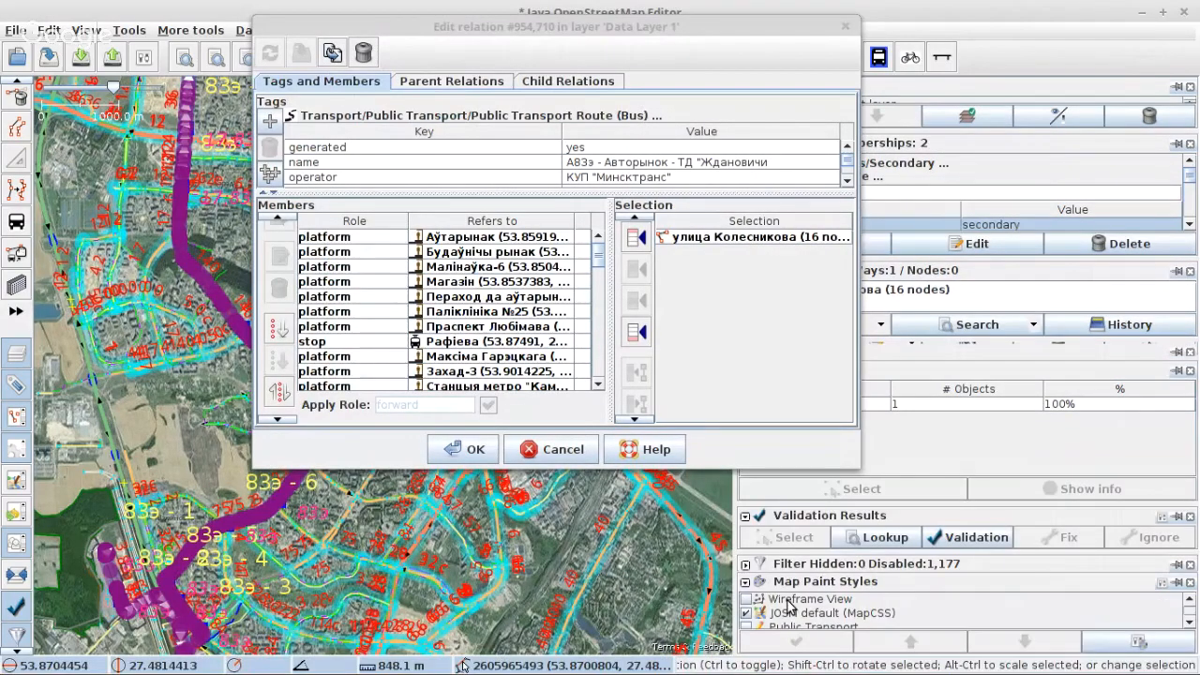
scroll(769, 614, "down", 3)
left_click(747, 623)
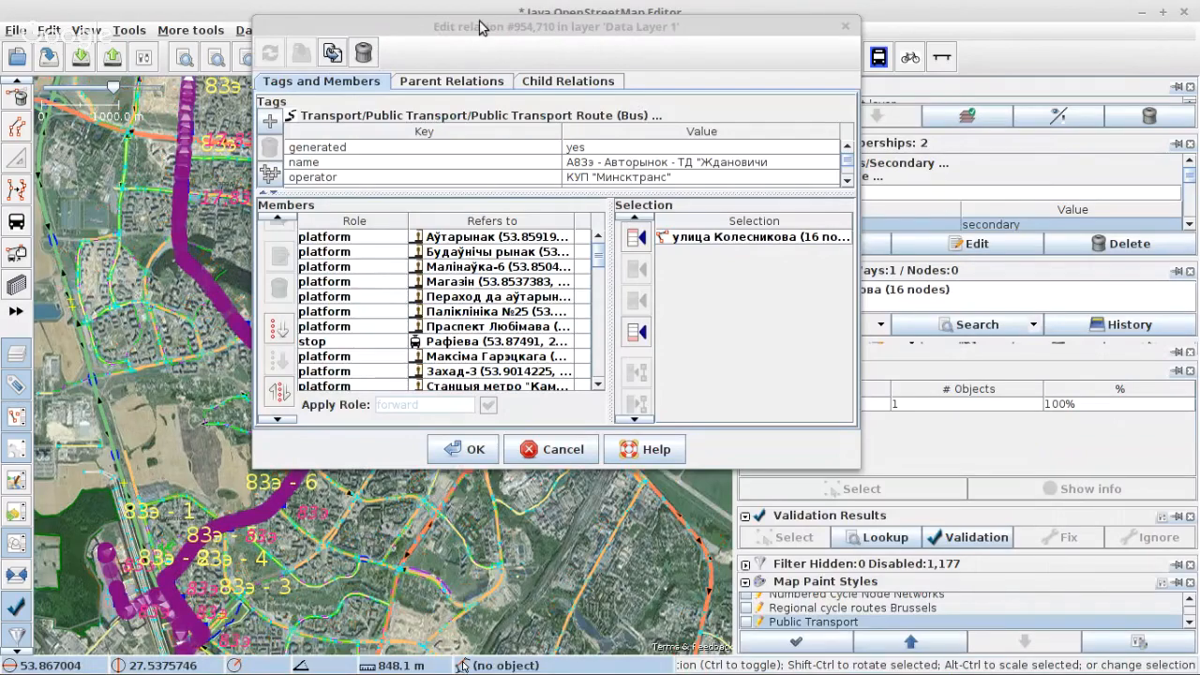
left_click_drag(502, 15, 840, 1)
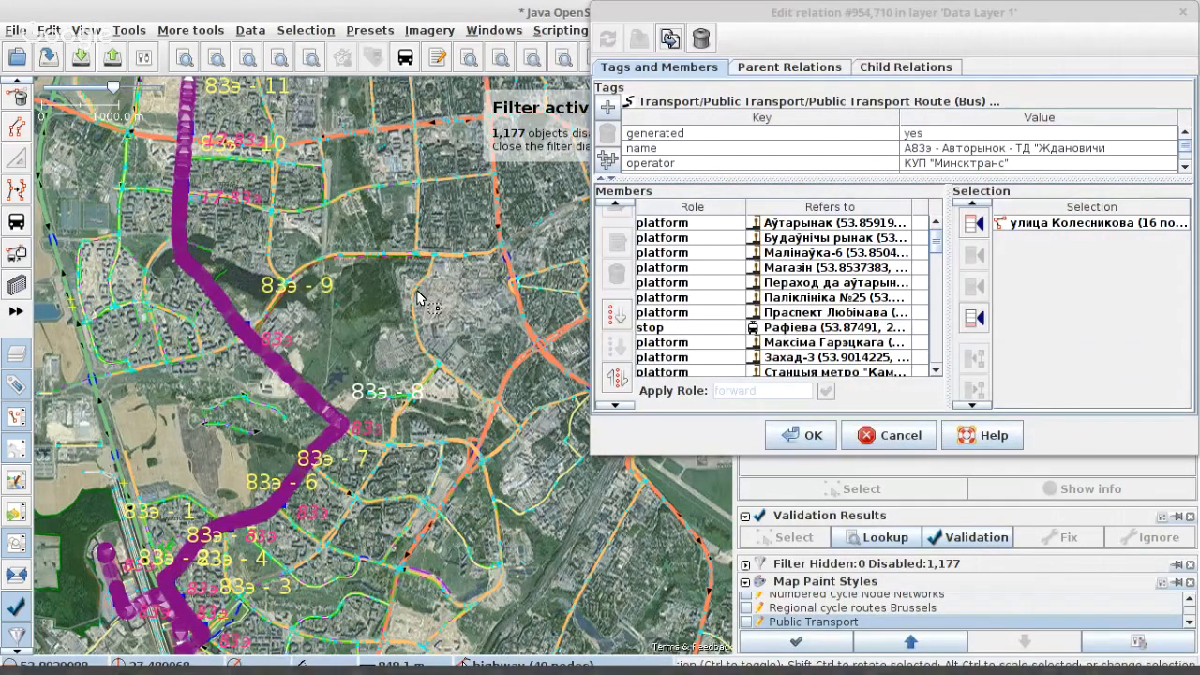
Step: Inspect the Рафіева stop, numbered 8 on route 83э, comparing its platform and stop position nodes with the relation's members
scroll(419, 298, "down", 2)
scroll(347, 401, "up", 2)
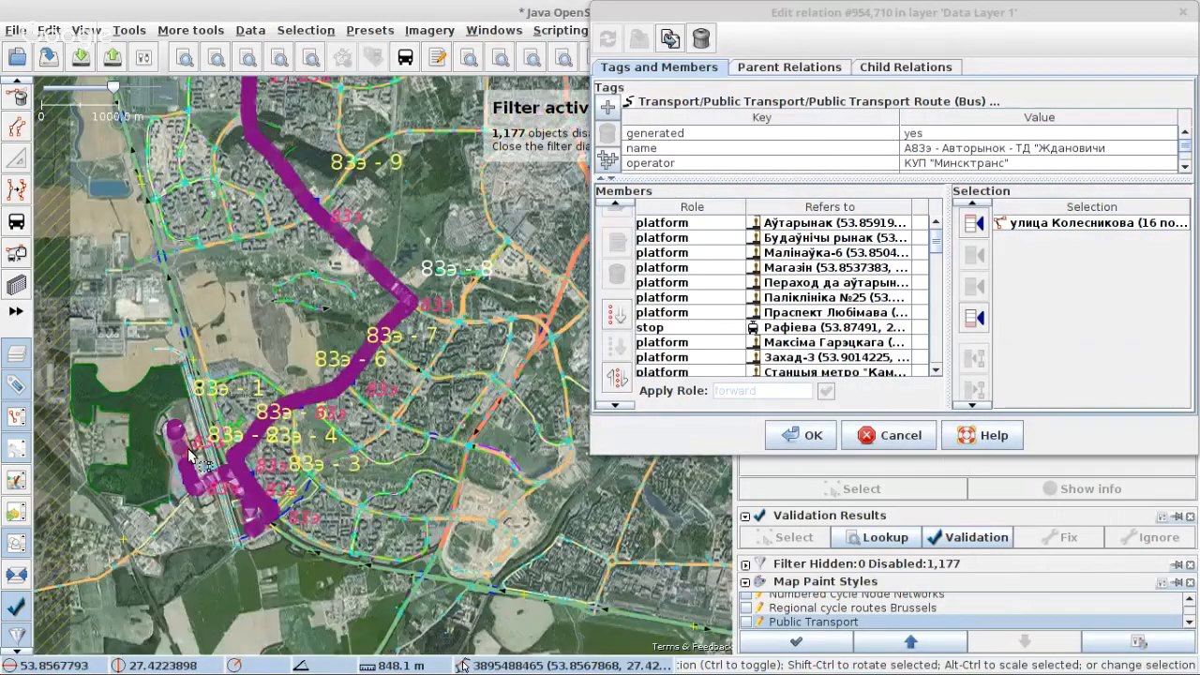
scroll(365, 311, "up", 2)
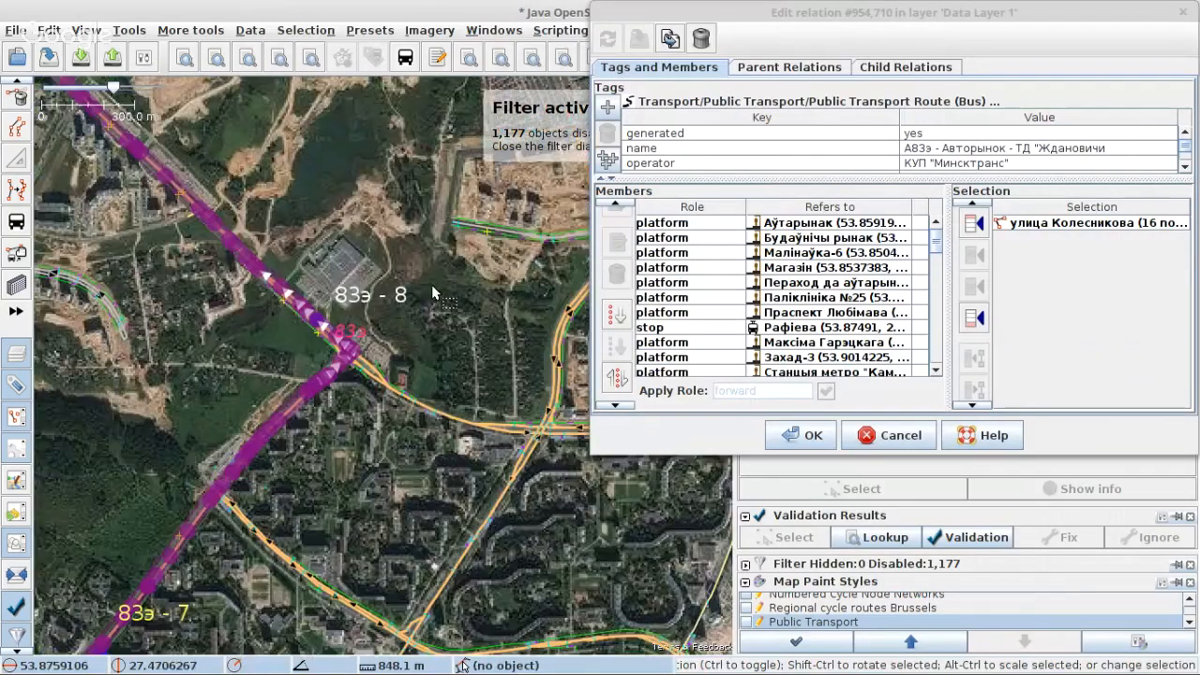
scroll(366, 311, "up", 5)
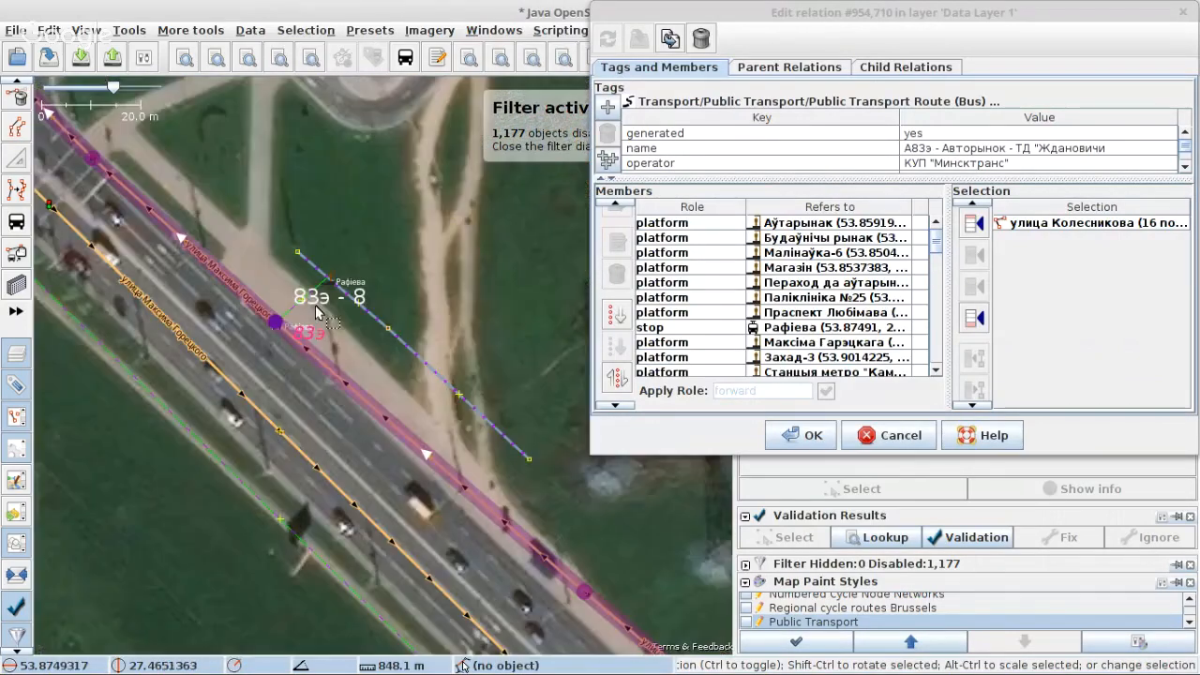
scroll(365, 282, "up", 3)
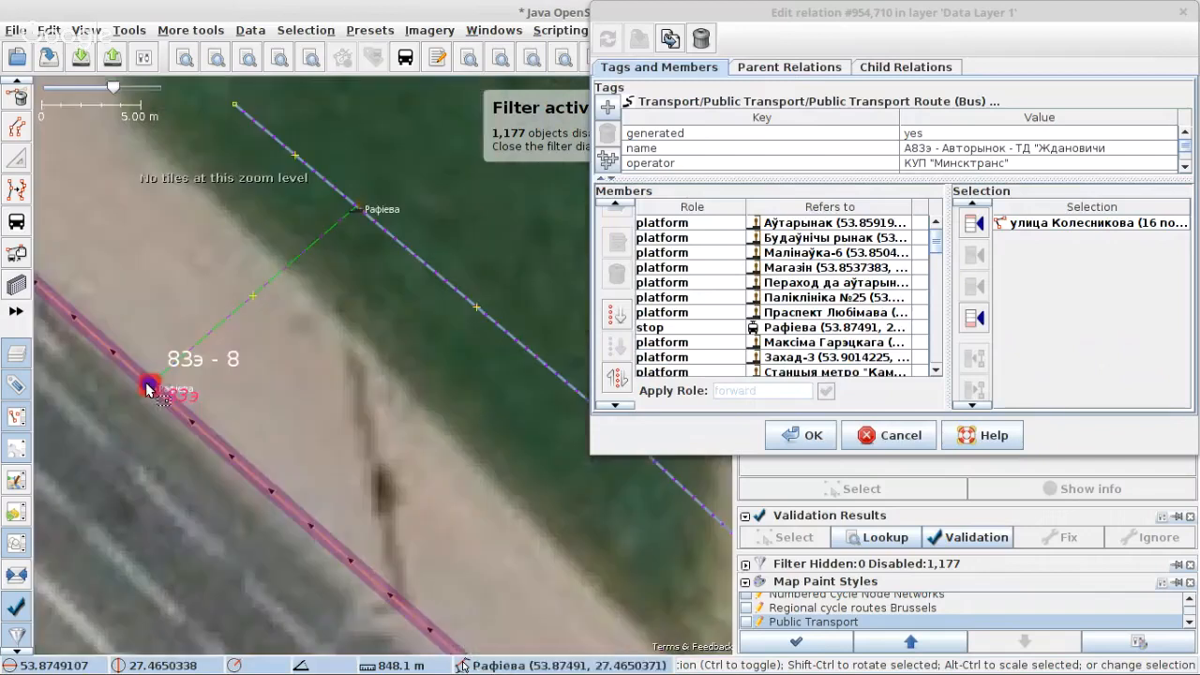
left_click(357, 206)
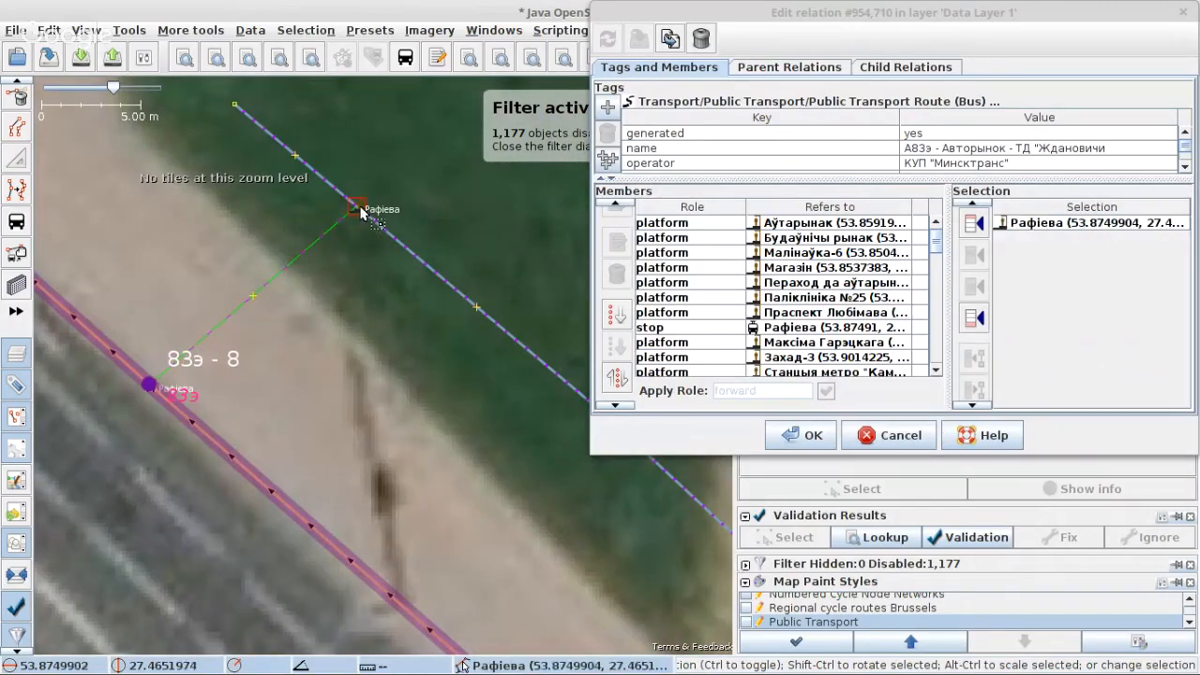
left_click(150, 385)
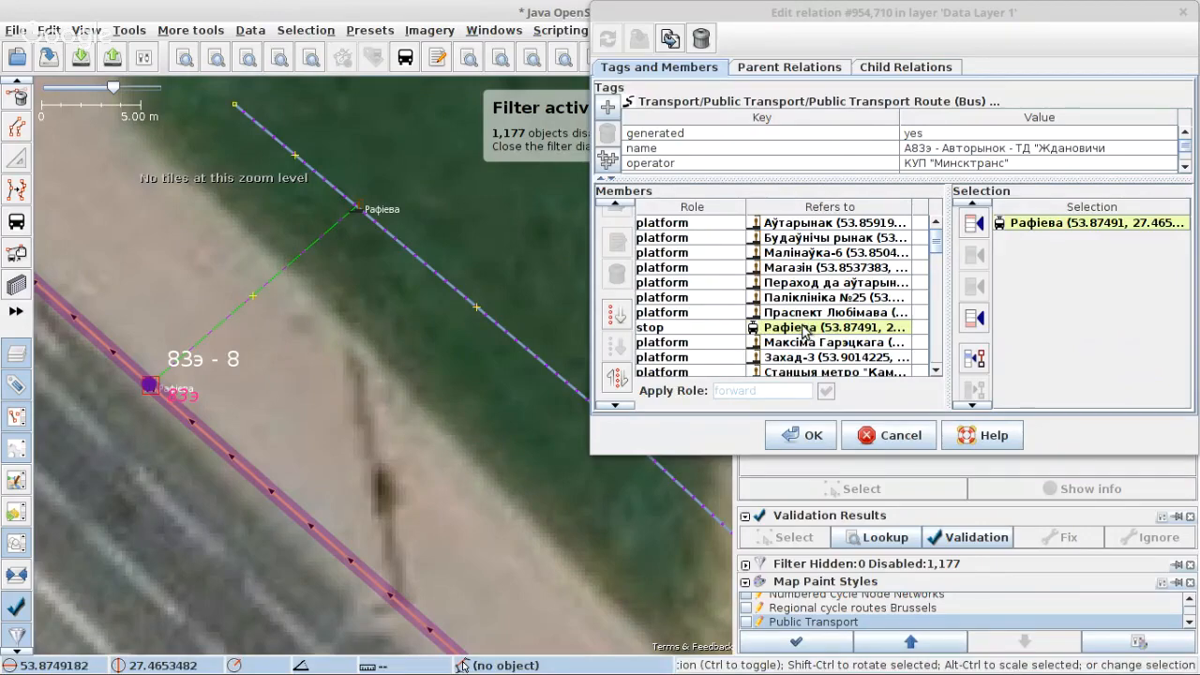
mouse_move(803, 332)
scroll(803, 338, "down", 5)
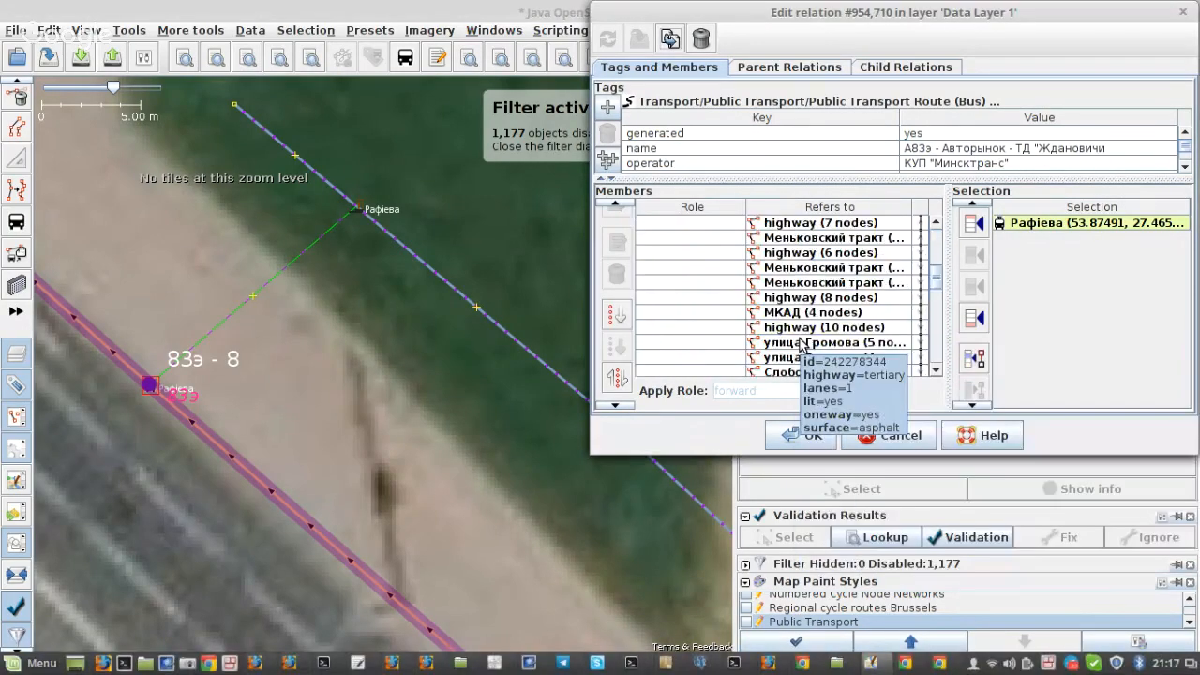
scroll(801, 345, "up", 5)
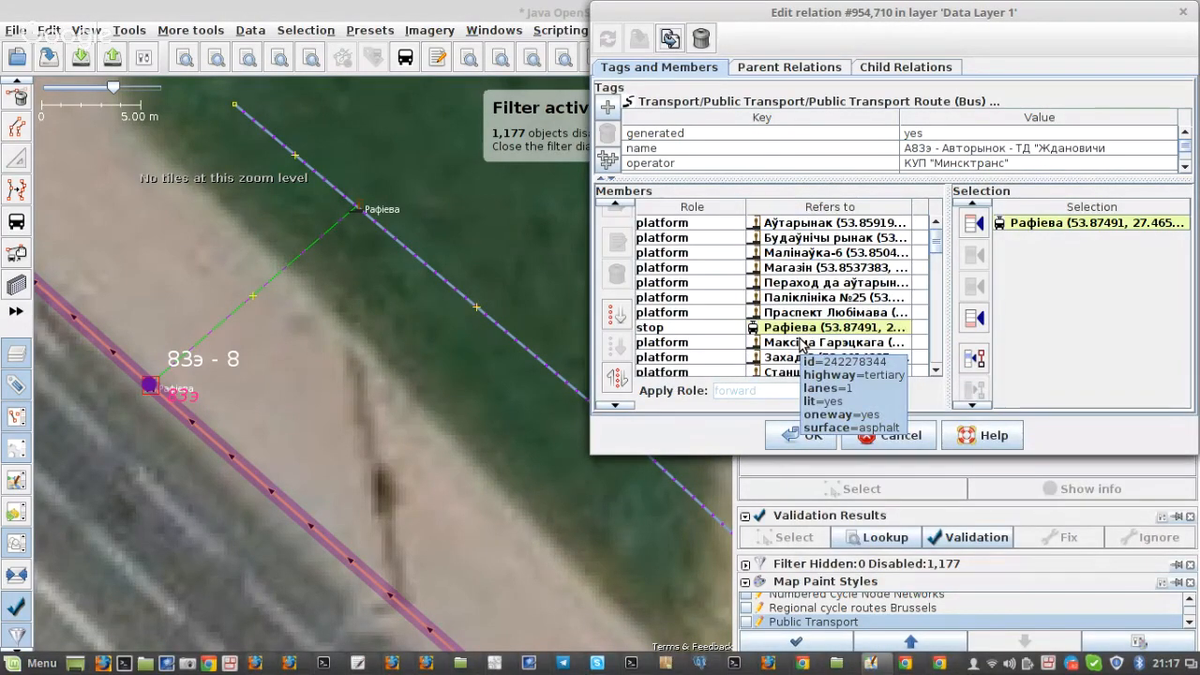
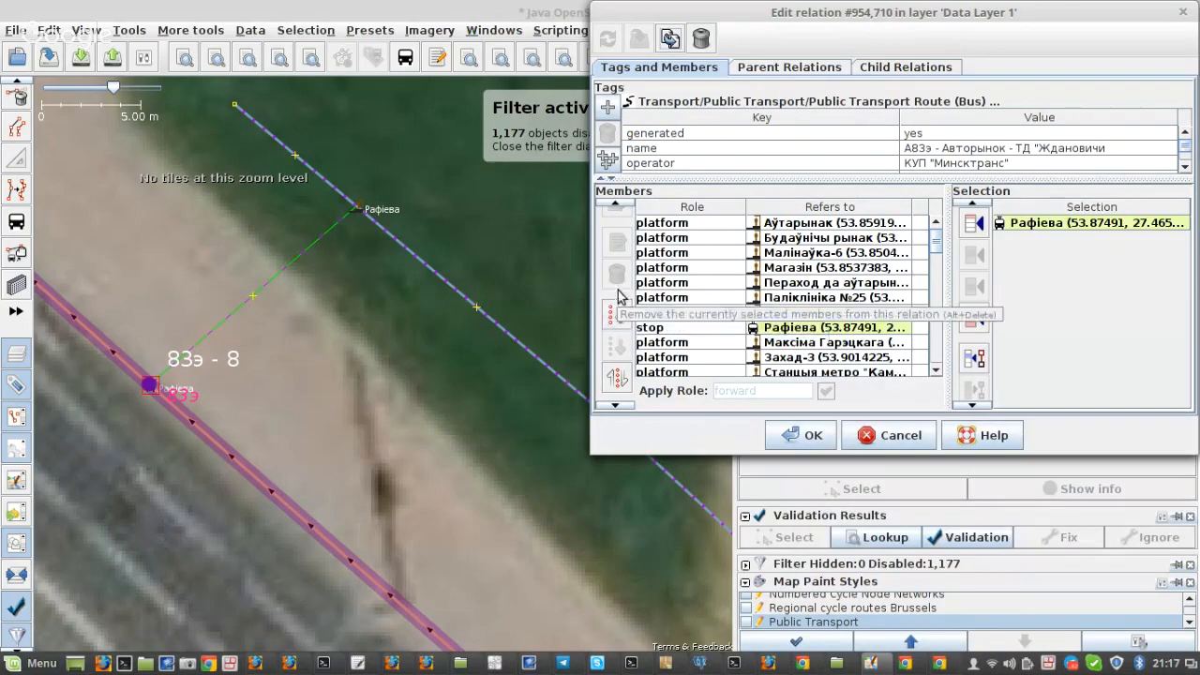
Step: Replace the Рафіева stop position in the members with the Рафіева platform node, placed directly after the Праспект Любімава platform
scroll(820, 271, "down", 3)
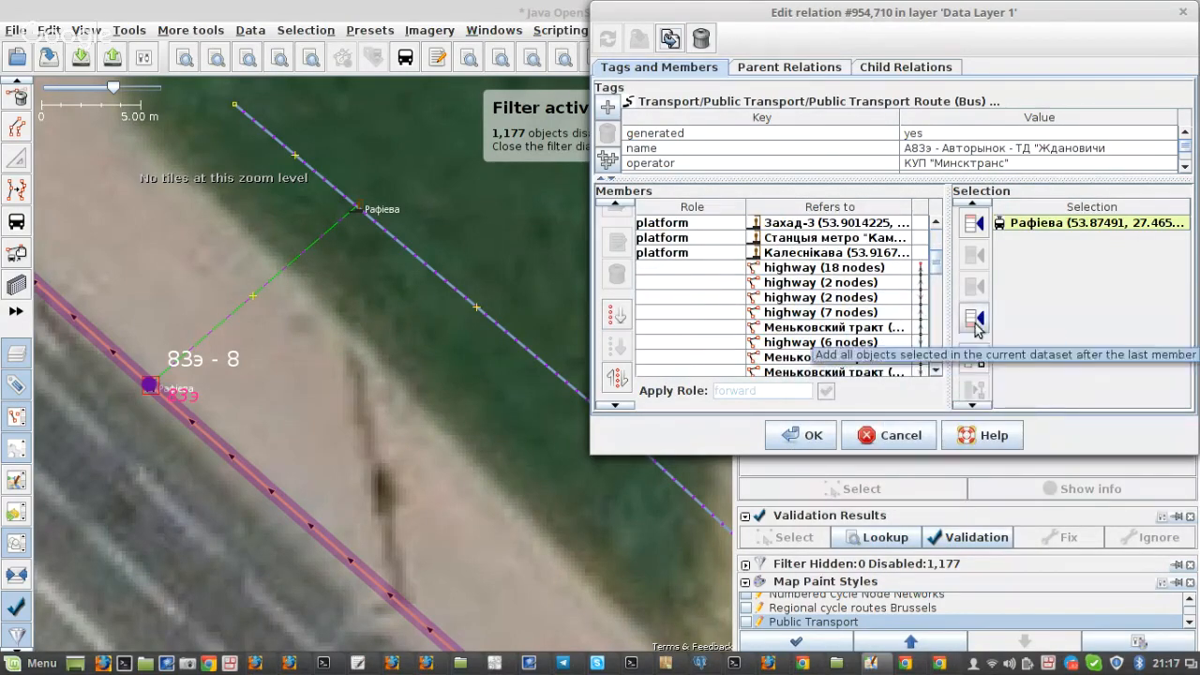
scroll(974, 324, "down", 1)
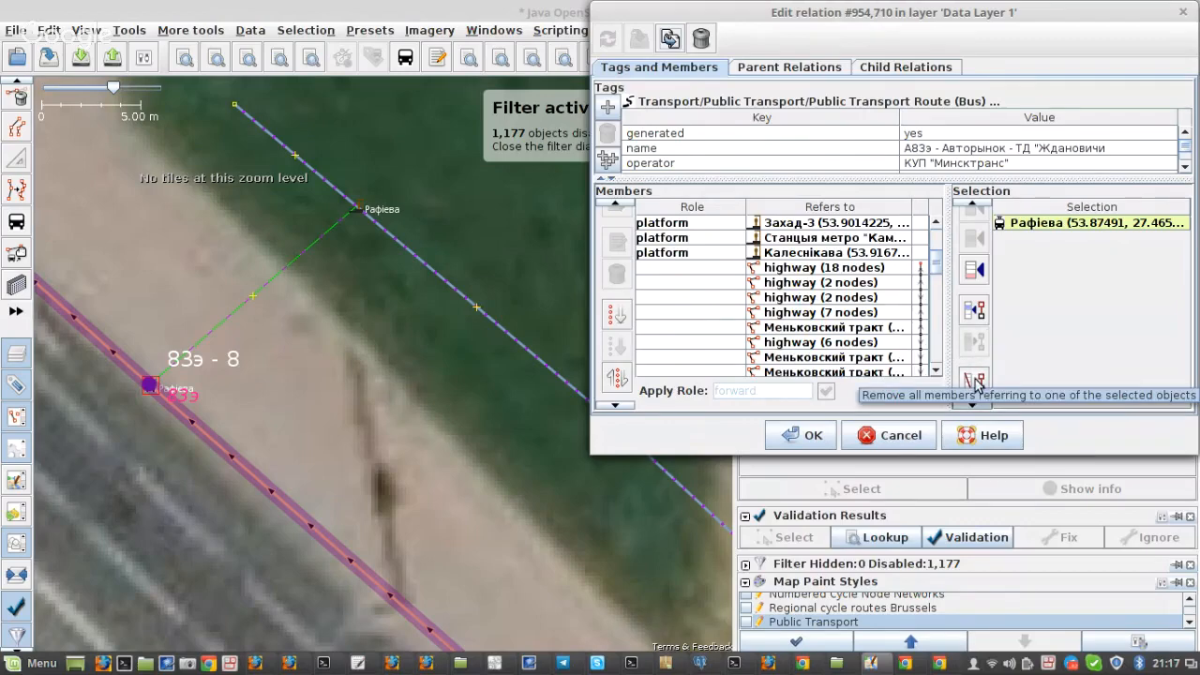
scroll(849, 345, "up", 3)
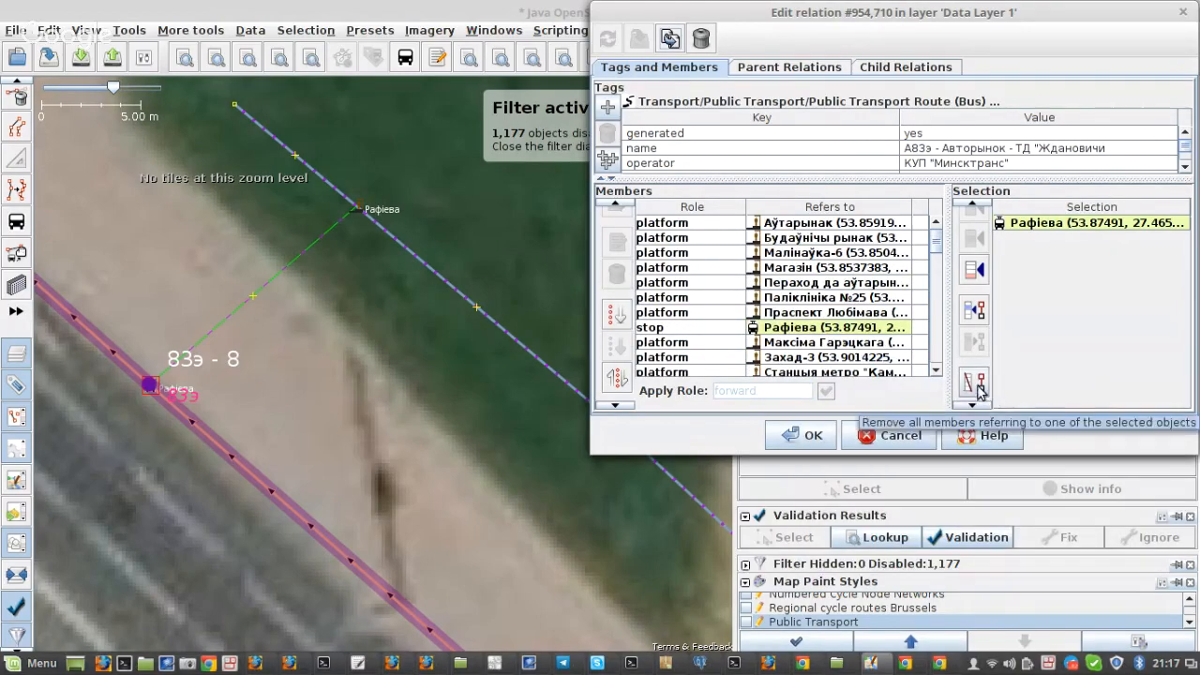
left_click(975, 382)
left_click(785, 319)
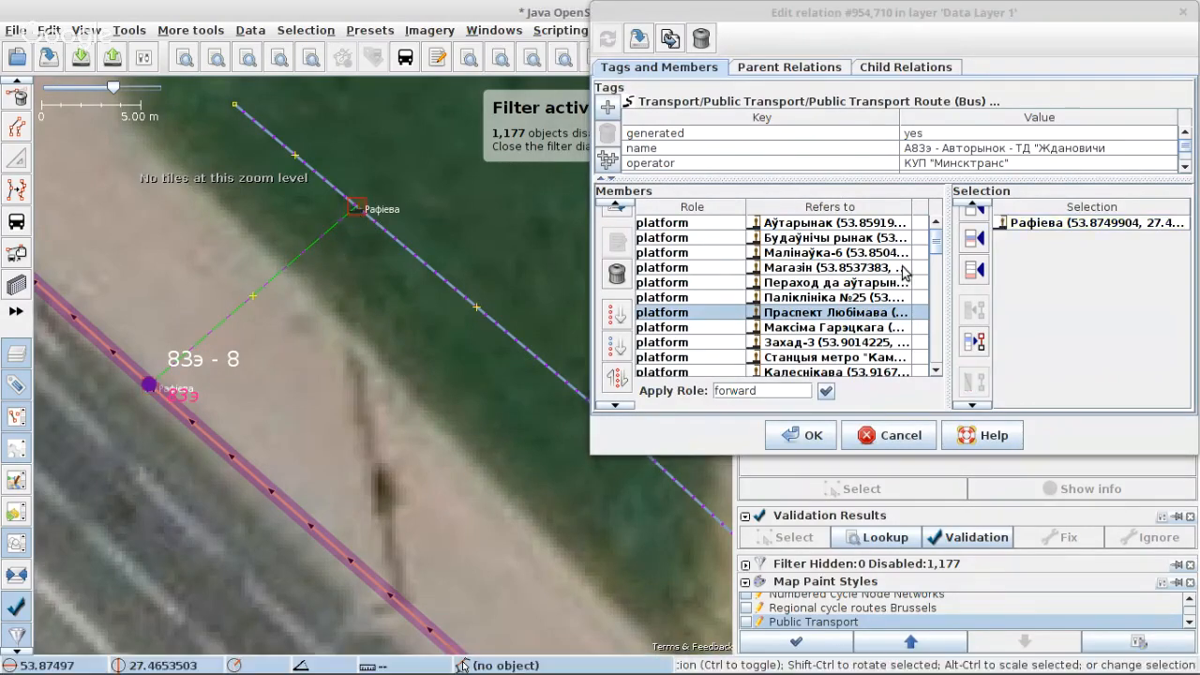
left_click(975, 270)
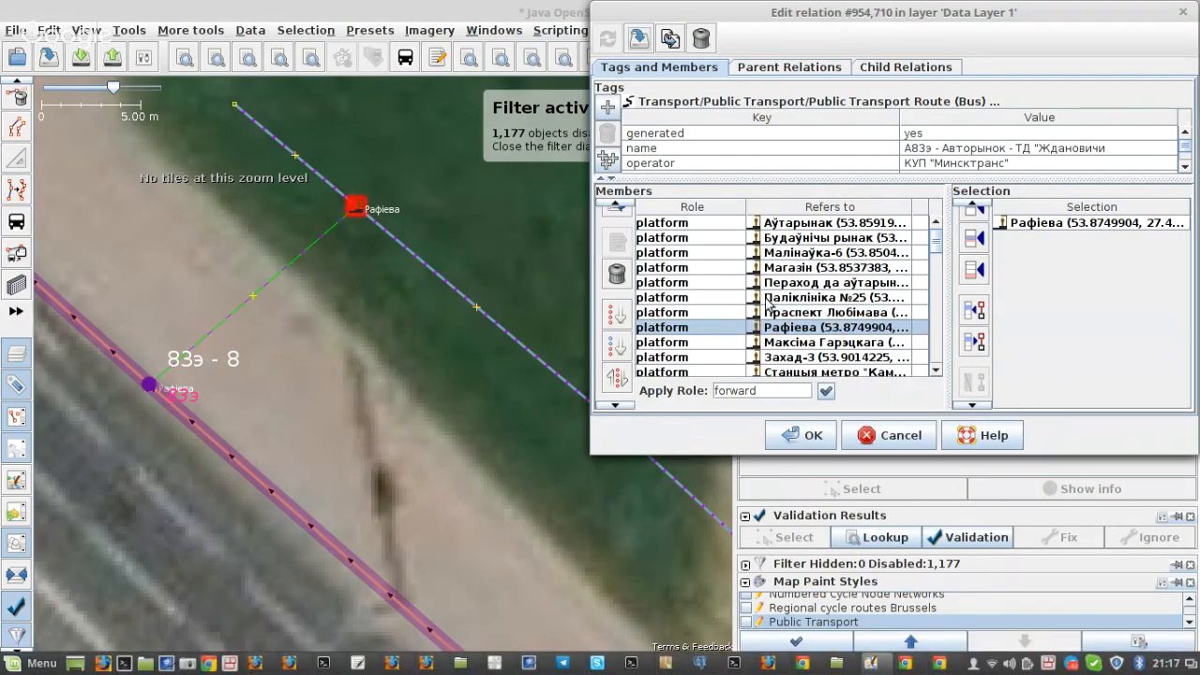
Step: Clear the value of the relation's generated tag, then save and close relation 954710
scroll(796, 300, "down", 5)
scroll(812, 307, "down", 3)
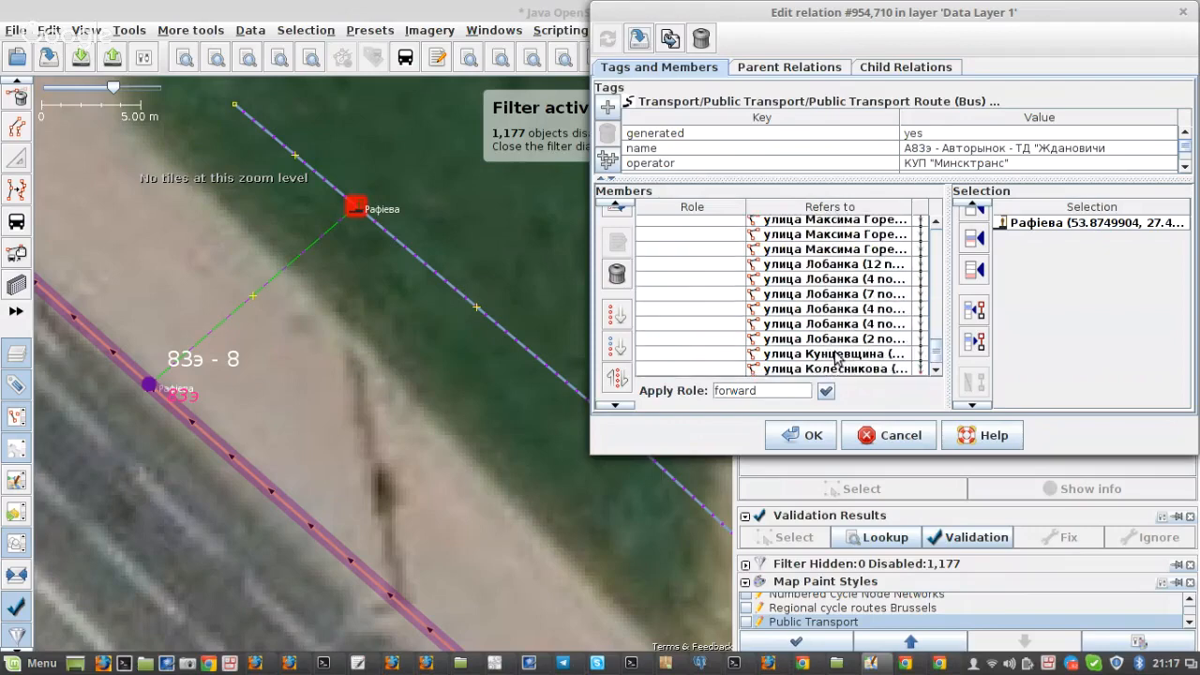
scroll(787, 356, "up", 8)
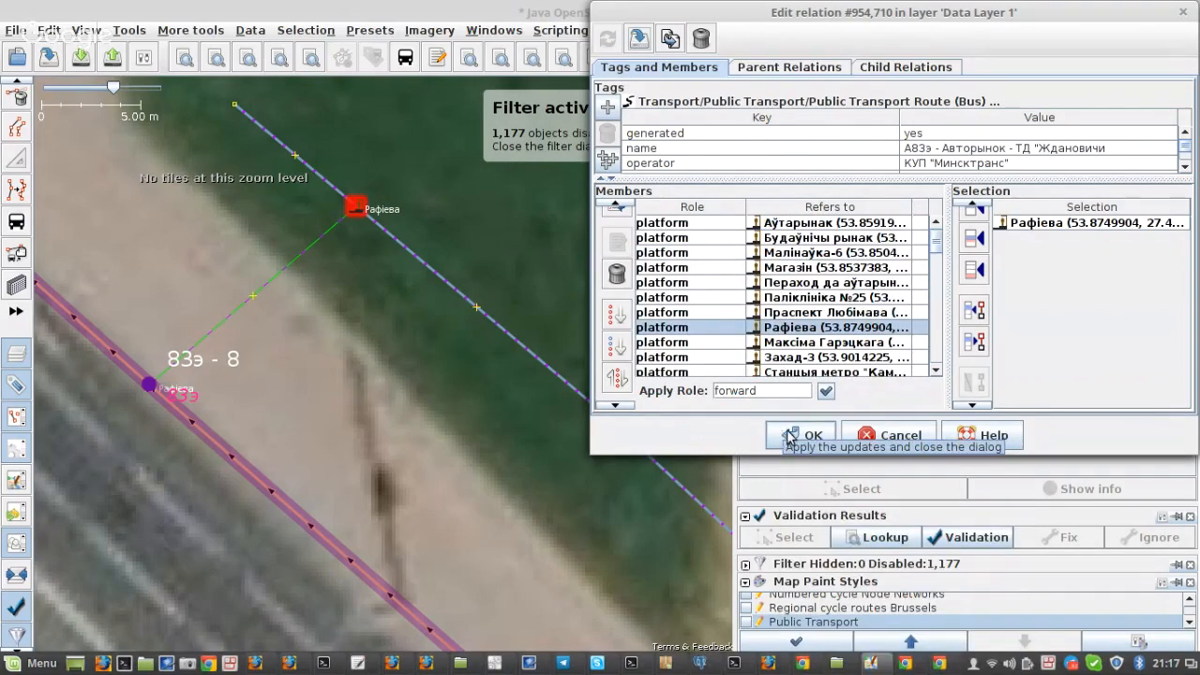
left_click(966, 143)
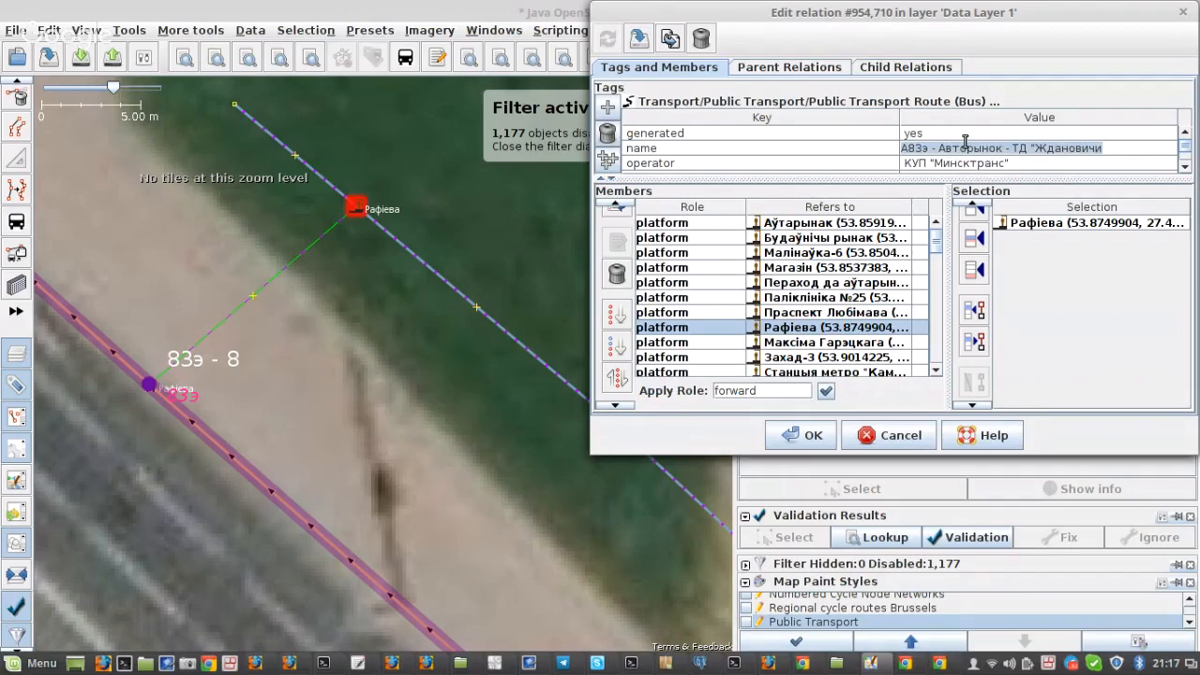
left_click(965, 133)
key("BackSpace")
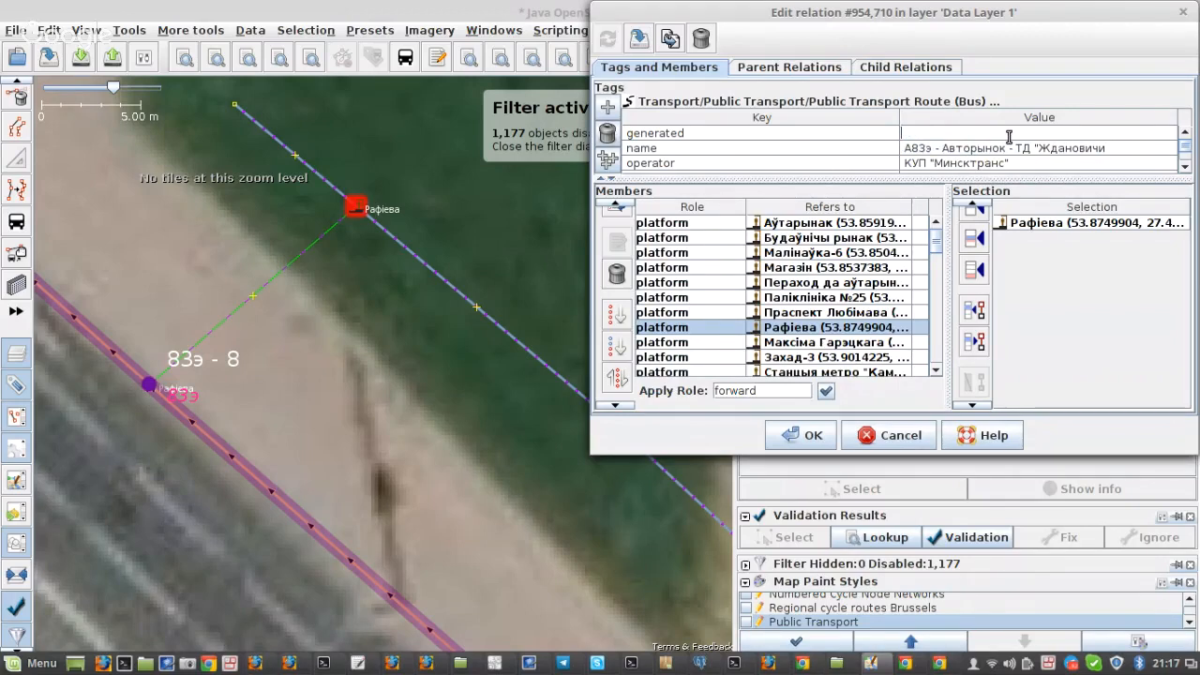
key("Return")
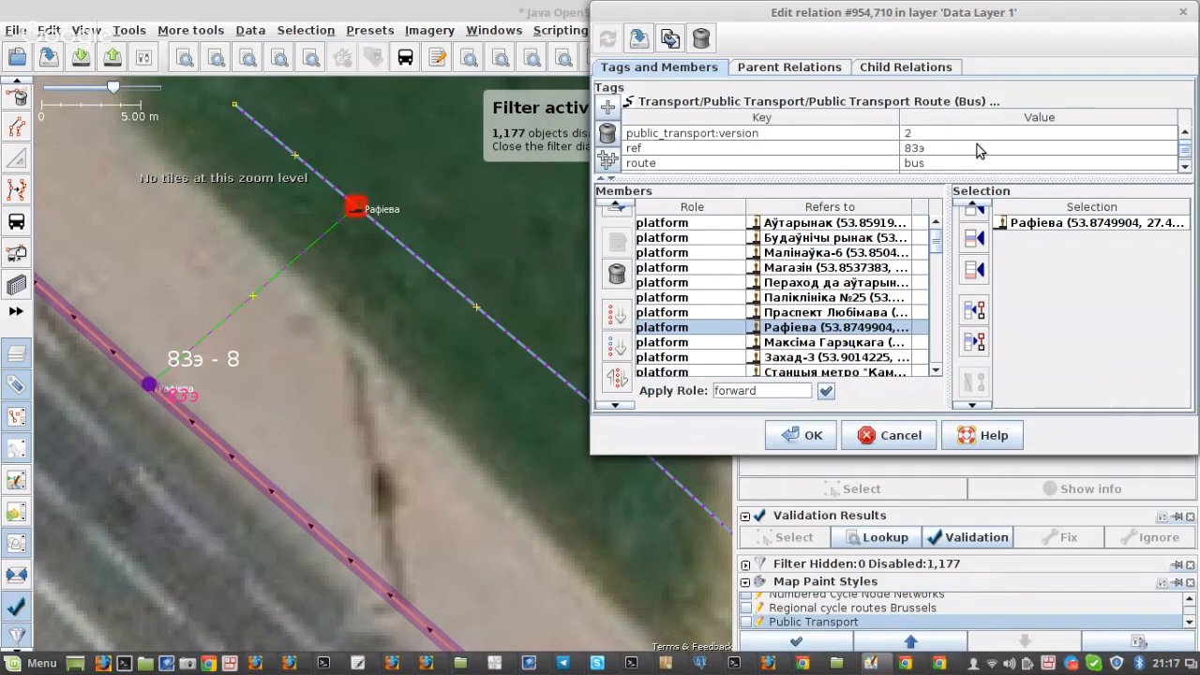
scroll(974, 152, "down", 1)
scroll(960, 158, "up", 1)
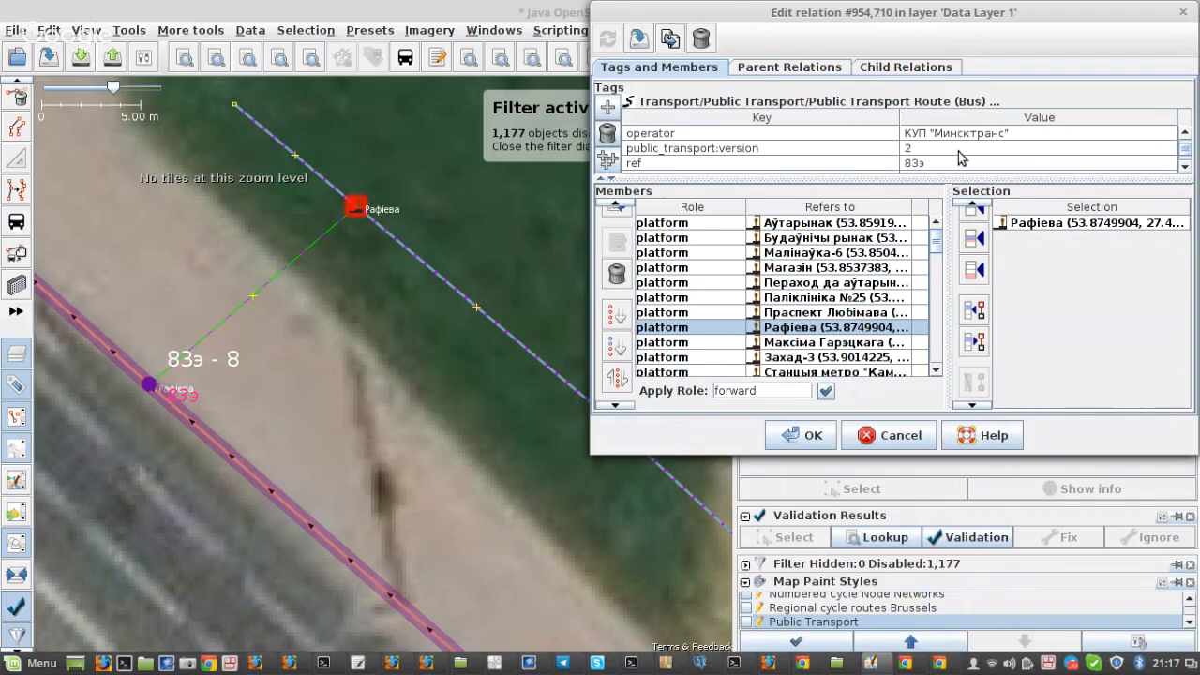
scroll(959, 159, "up", 1)
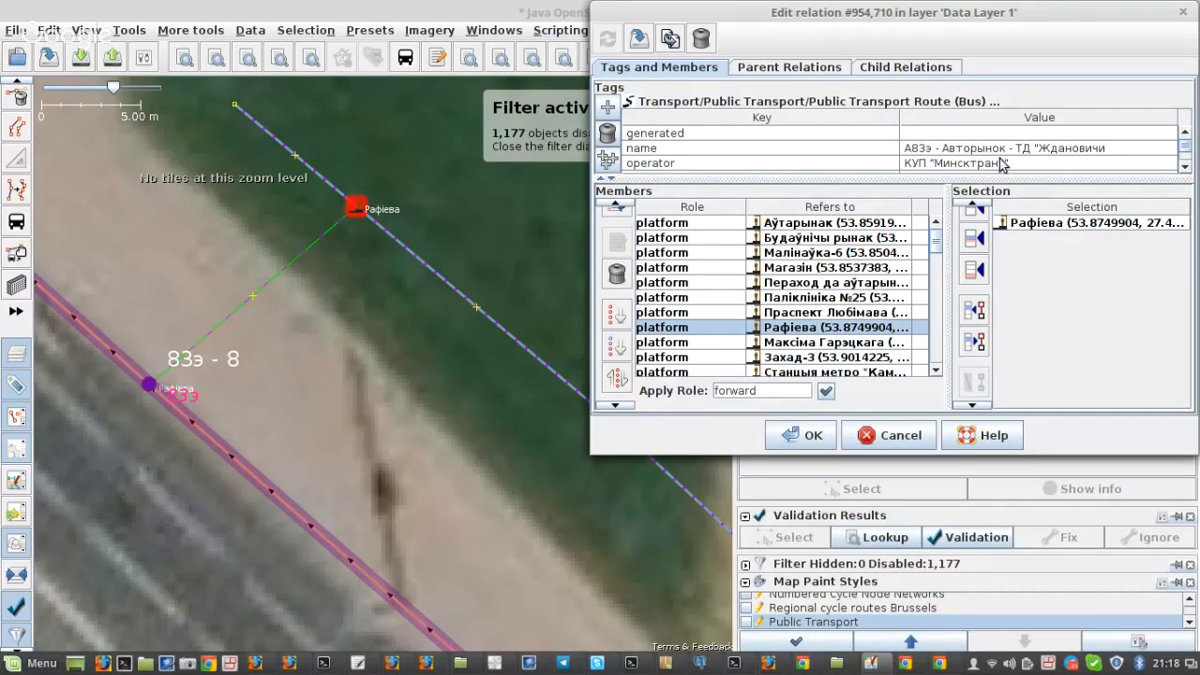
left_click(803, 435)
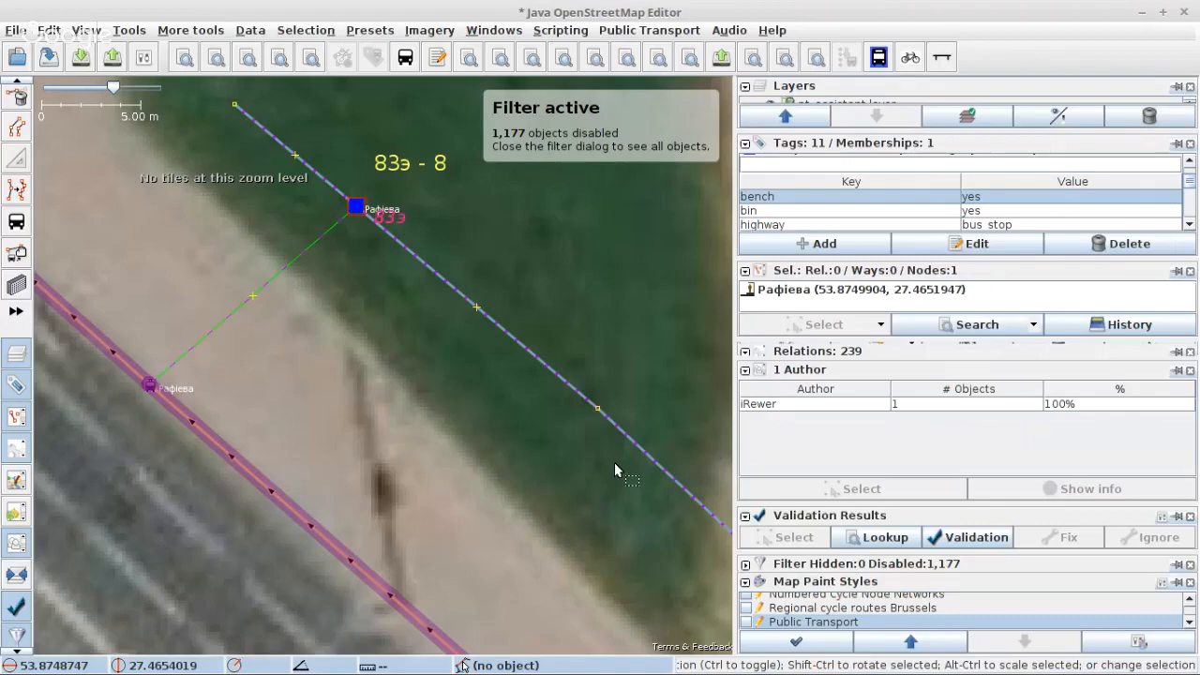
Step: Select the Аўтарынак terminal platform and open the А83э relation that lists it at position 11
scroll(245, 380, "down", 10)
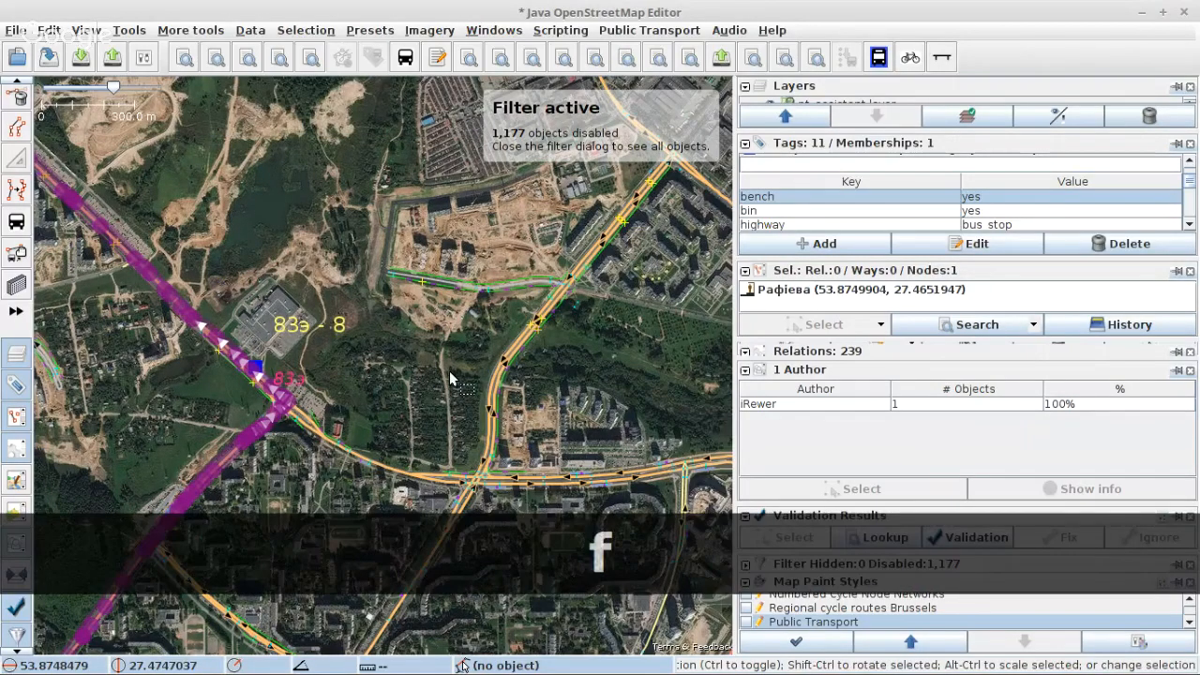
scroll(540, 220, "down", 3)
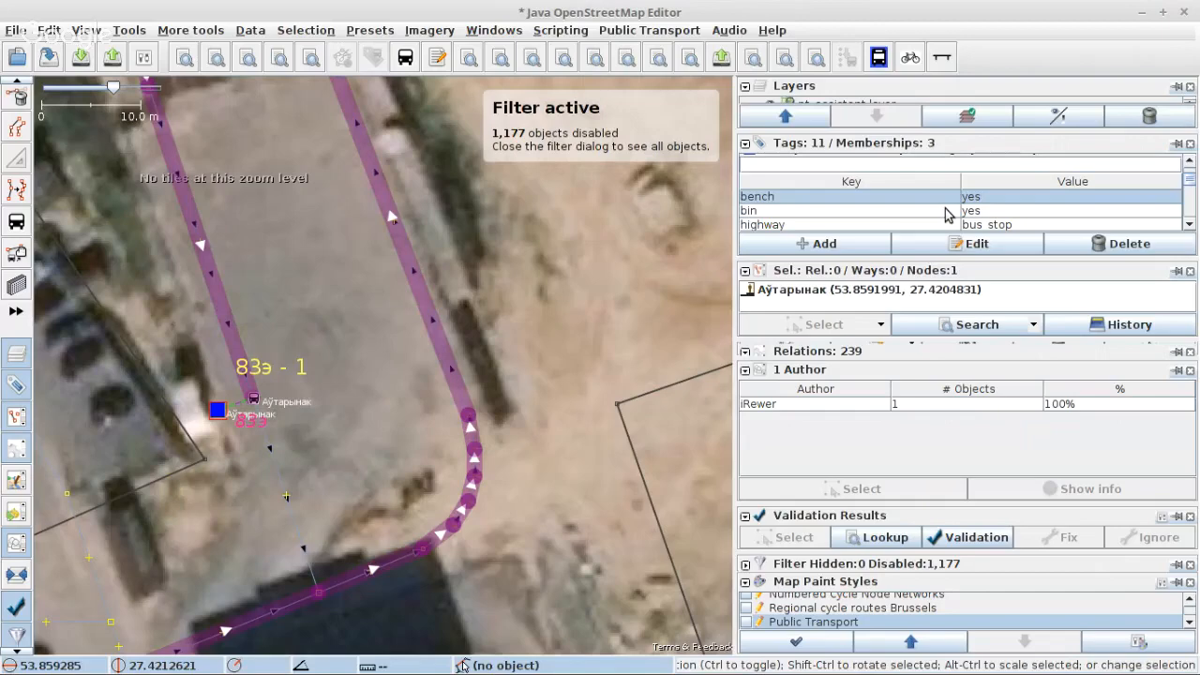
scroll(1050, 207, "down", 3)
left_click(891, 196)
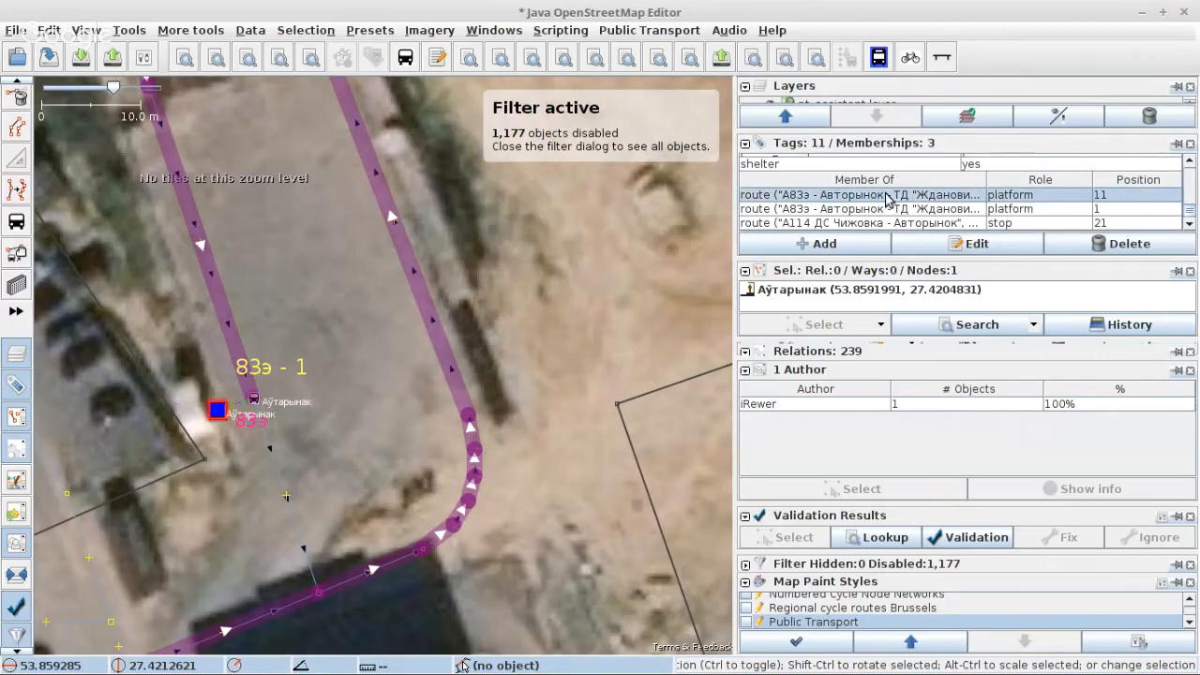
left_click(978, 246)
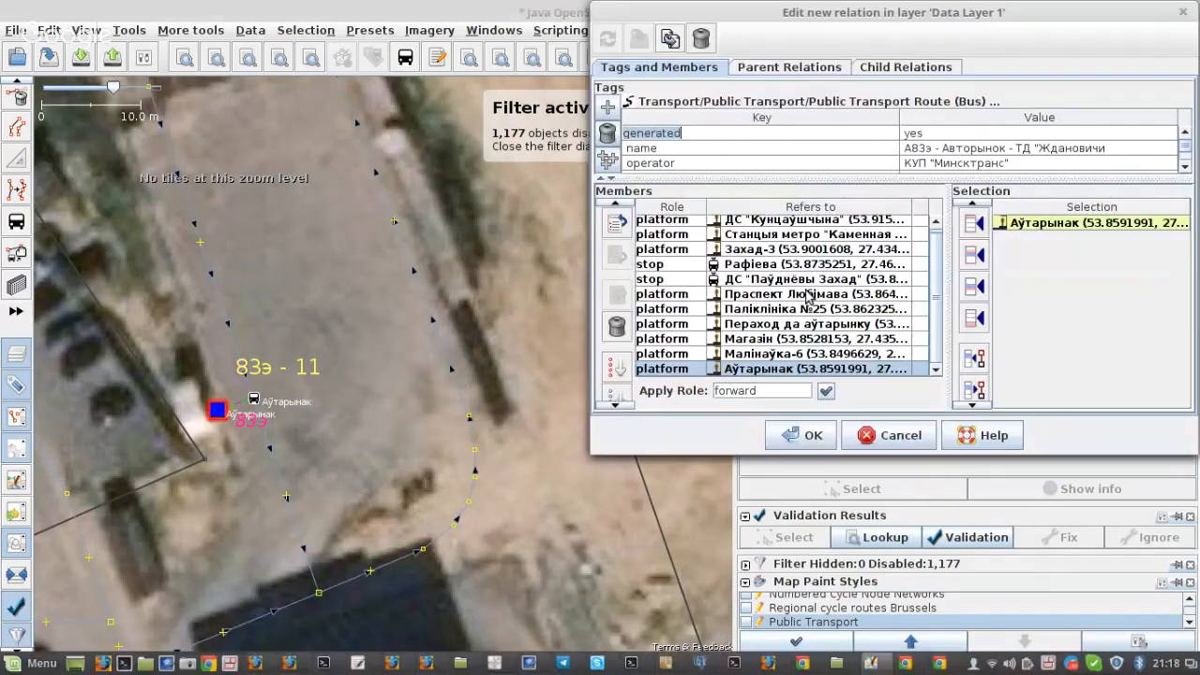
Step: Starting at the ДС "Кунцаўшчына" platform, add the улица Кунцевщина ways (3 and 10 nodes) and улица Лобанка (2 nodes) to the relation
mouse_move(785, 300)
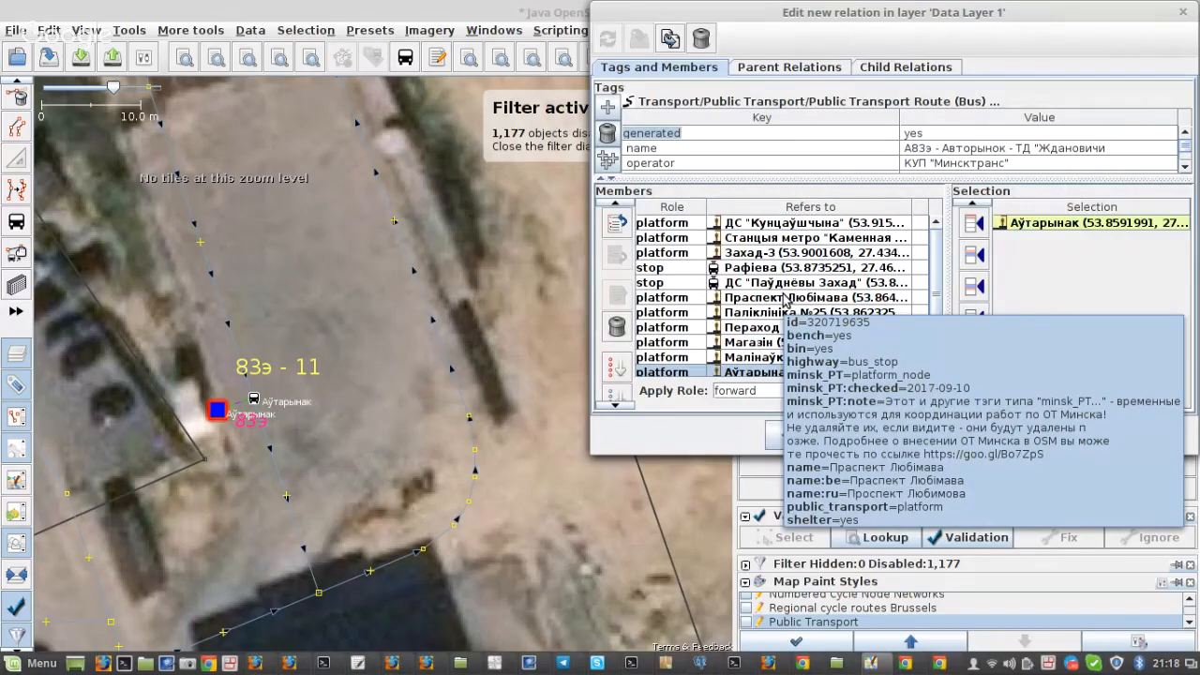
left_click(752, 225)
right_click(752, 227)
left_click(758, 242)
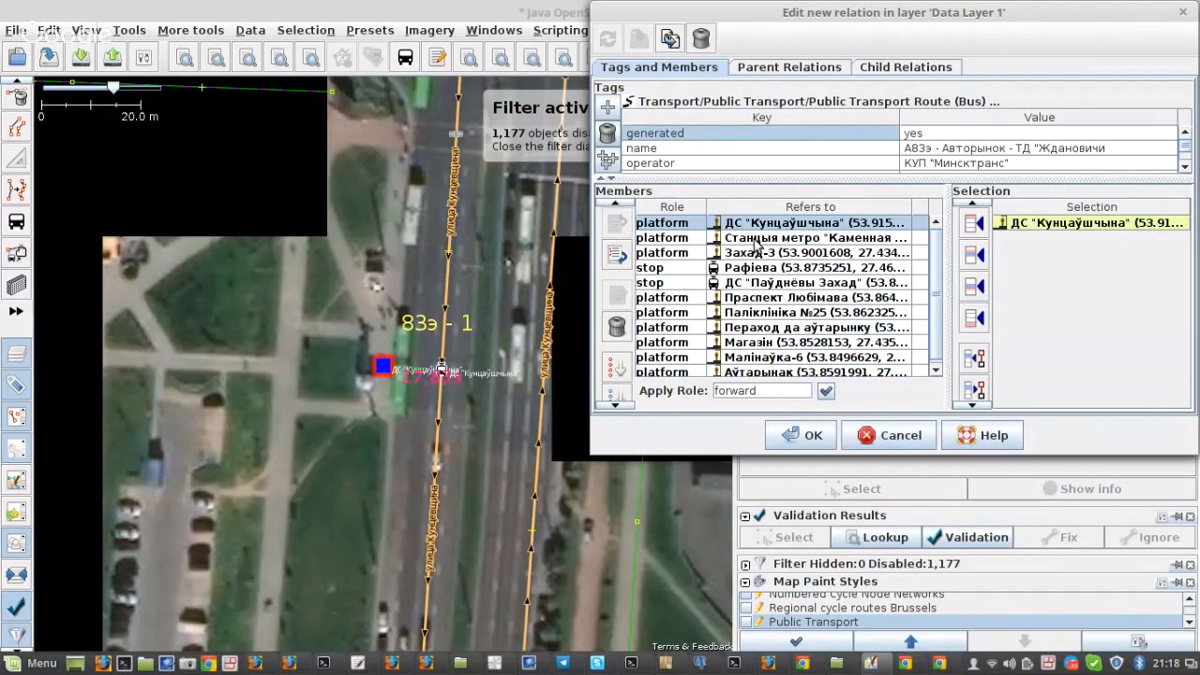
scroll(289, 343, "down", 4)
scroll(289, 343, "up", 4)
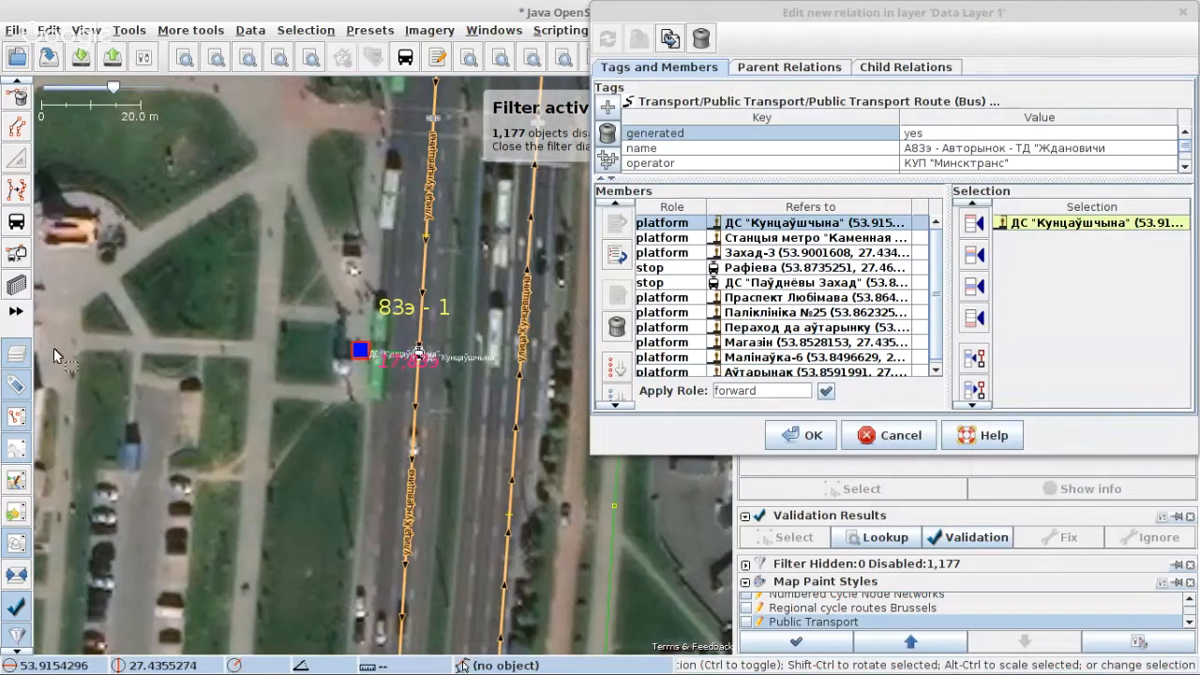
left_click(410, 395)
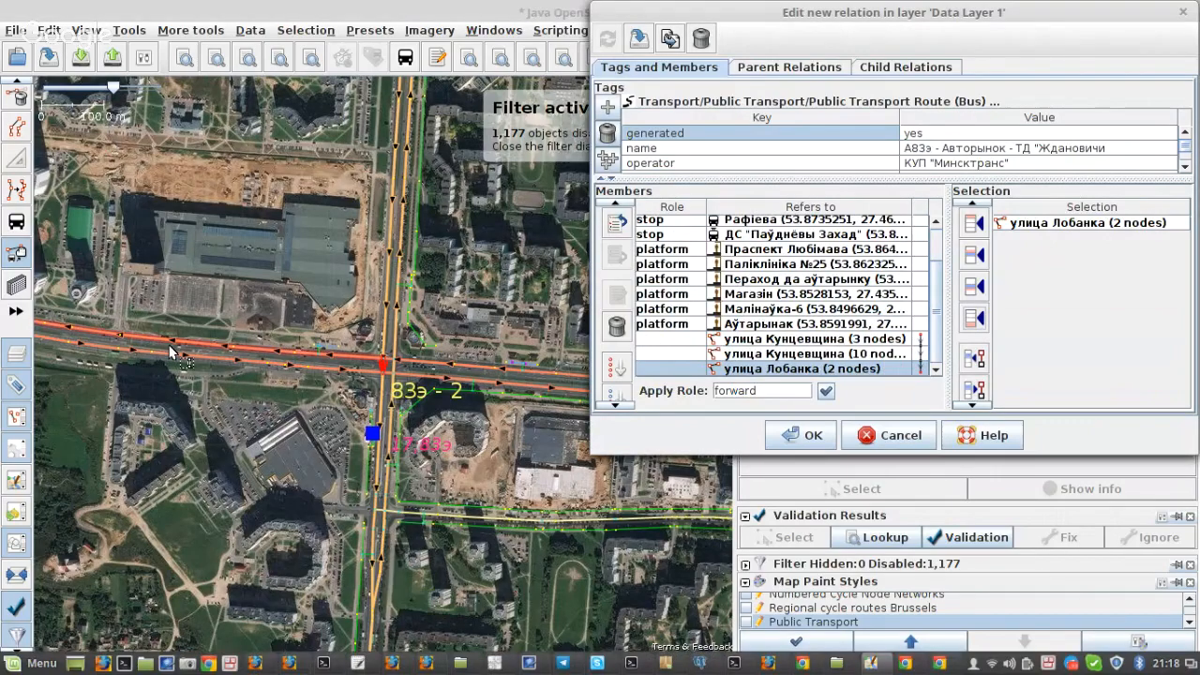
Step: Select the next улица Лобанка ways southward to stop Захад-3 (2, 3, 5, 7 and 4 nodes) and append them to the members
key("s")
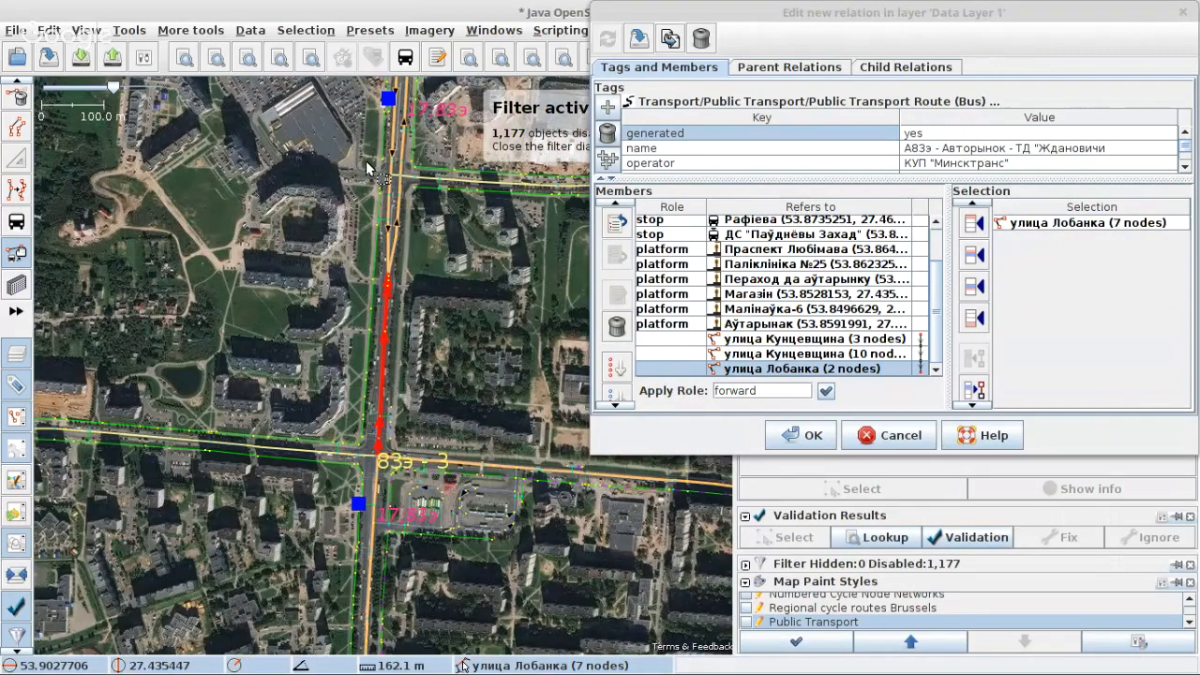
key("s")
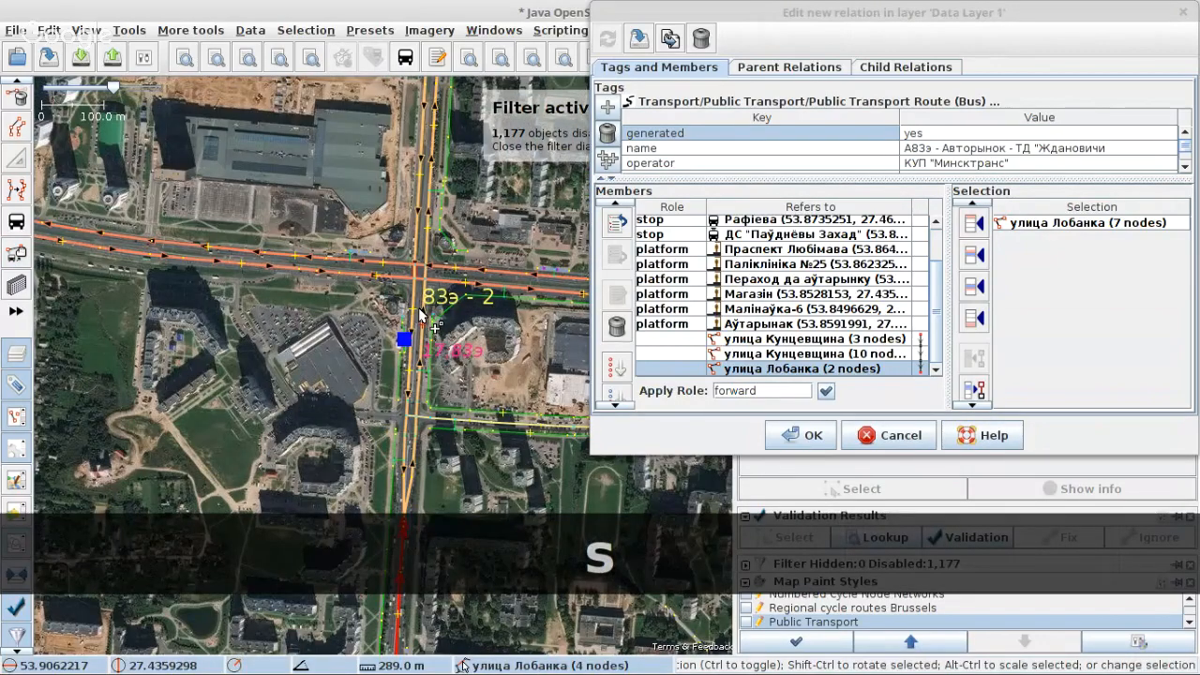
scroll(420, 306, "up", 6)
key("s")
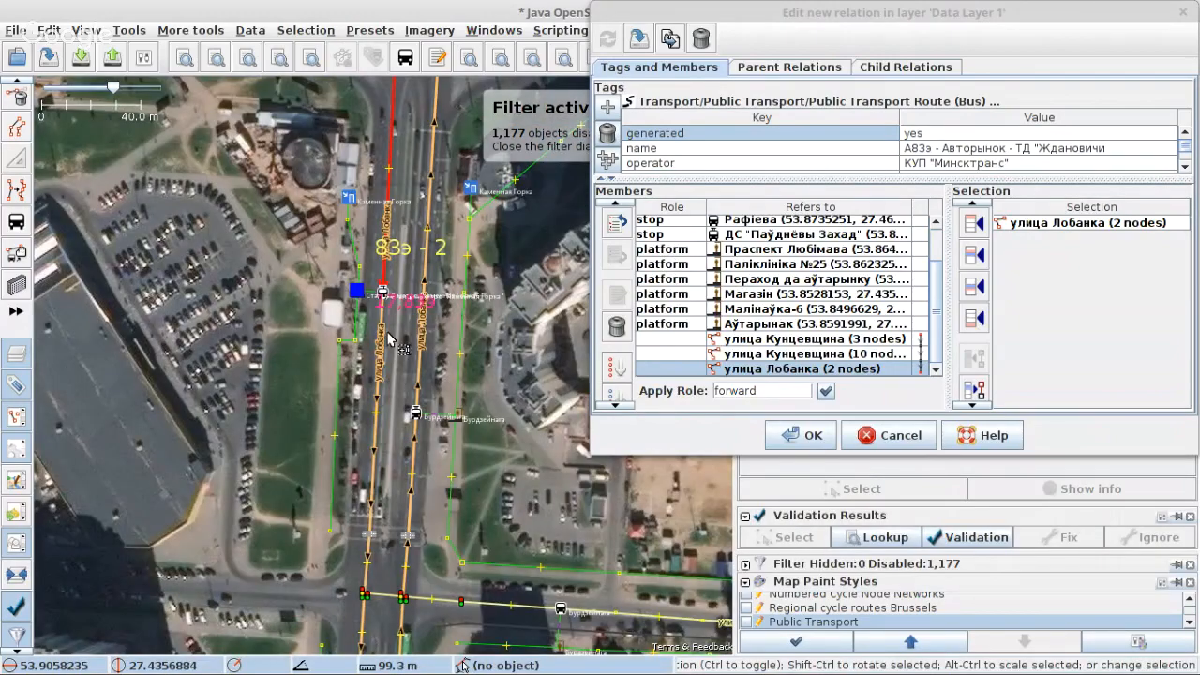
left_click(375, 419, "shift")
scroll(376, 427, "down", 2)
left_click_drag(366, 523, 311, 255)
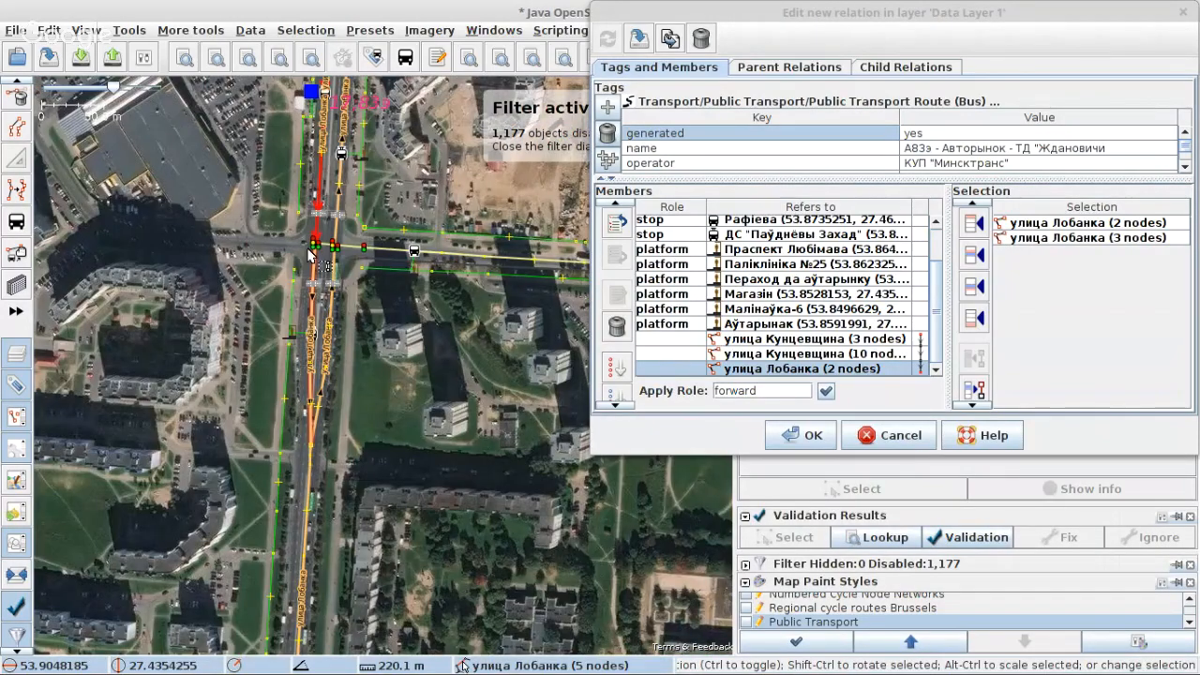
left_click(311, 255, "shift")
scroll(311, 255, "up", 2)
left_click_drag(347, 560, 353, 227)
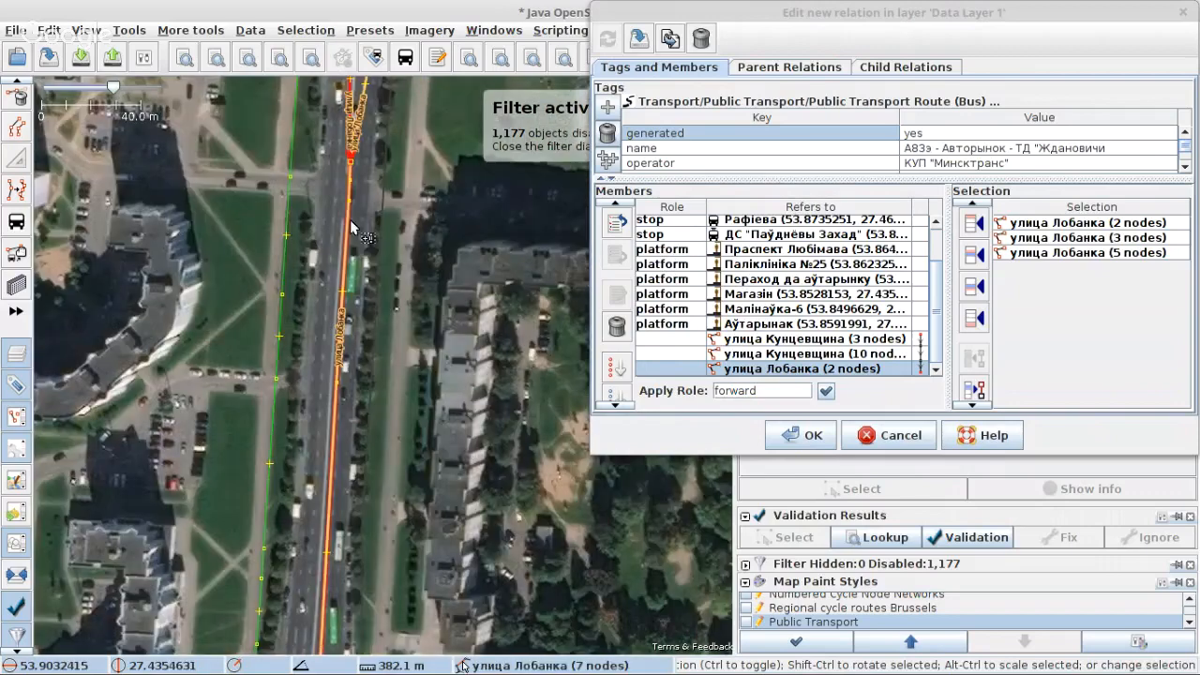
left_click(352, 228, "shift")
scroll(365, 204, "down", 2)
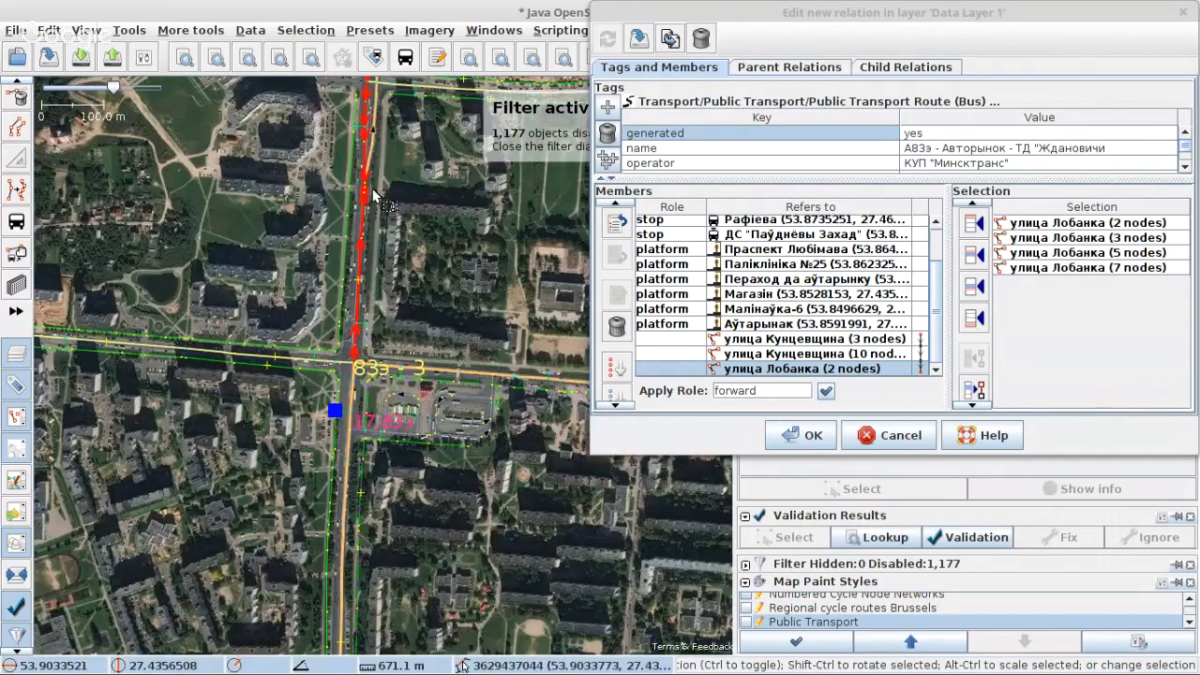
scroll(338, 397, "up", 3)
left_click(440, 302, "shift")
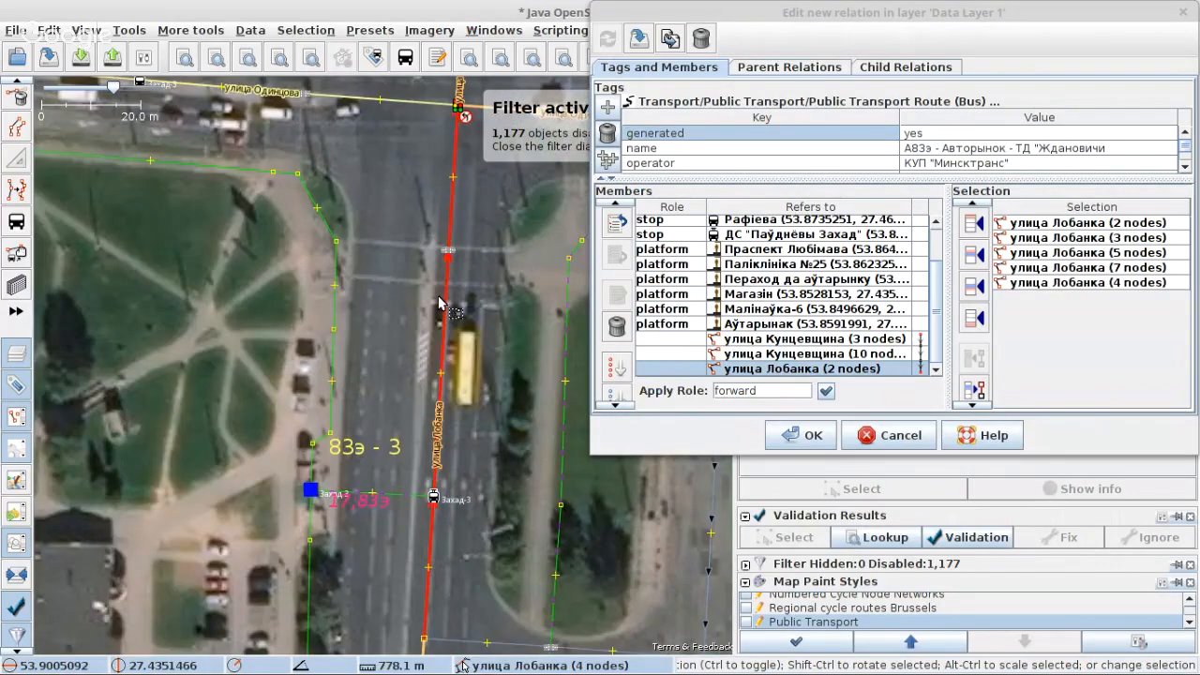
left_click(971, 319)
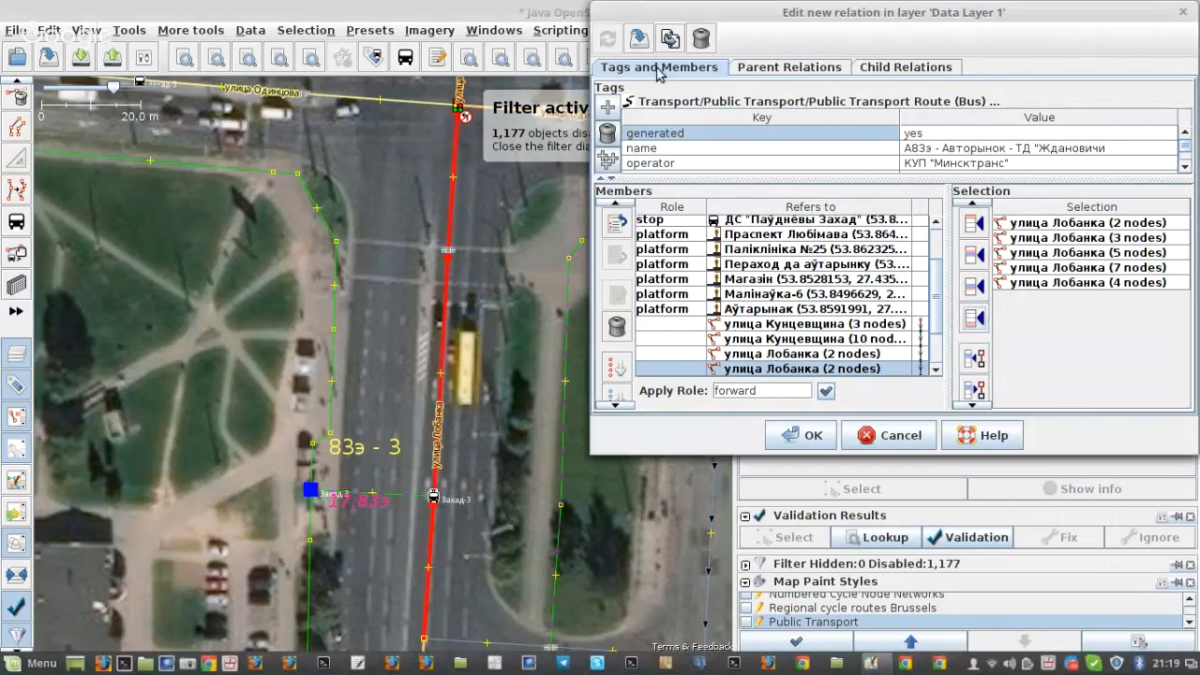
Step: Append the 12-node улица Лобанка way south of stop Захад-3 to the end of the member list
scroll(365, 253, "down", 3)
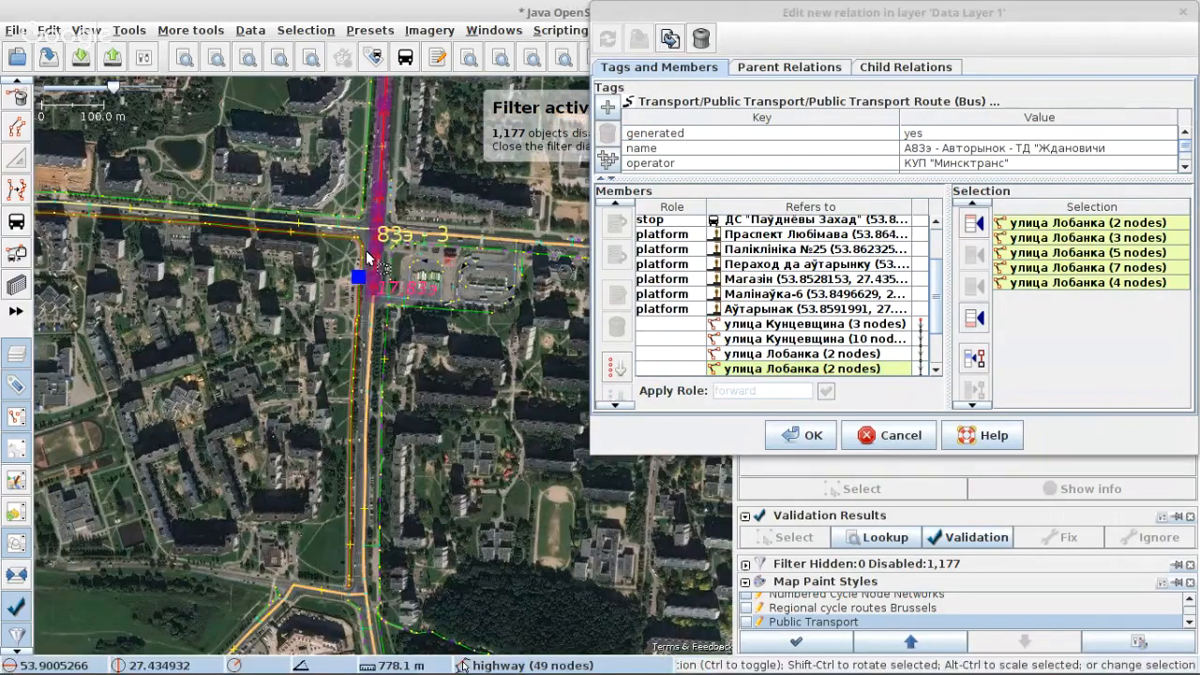
scroll(398, 277, "up", 2)
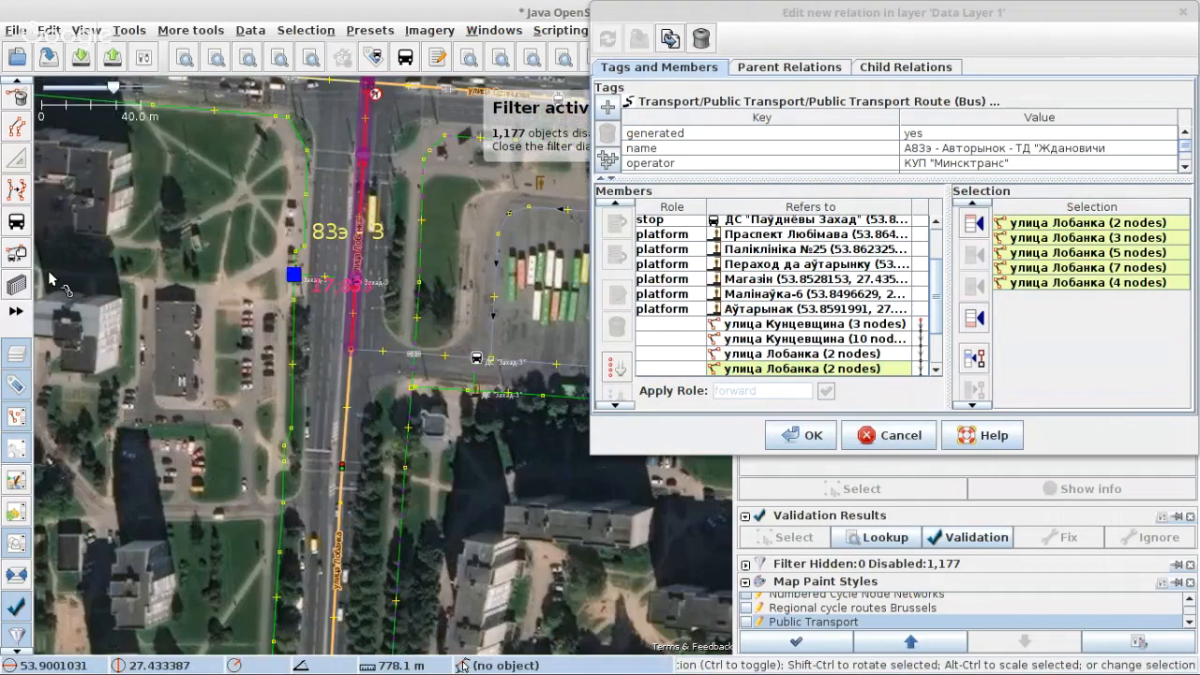
left_click(350, 415)
scroll(349, 415, "down", 4)
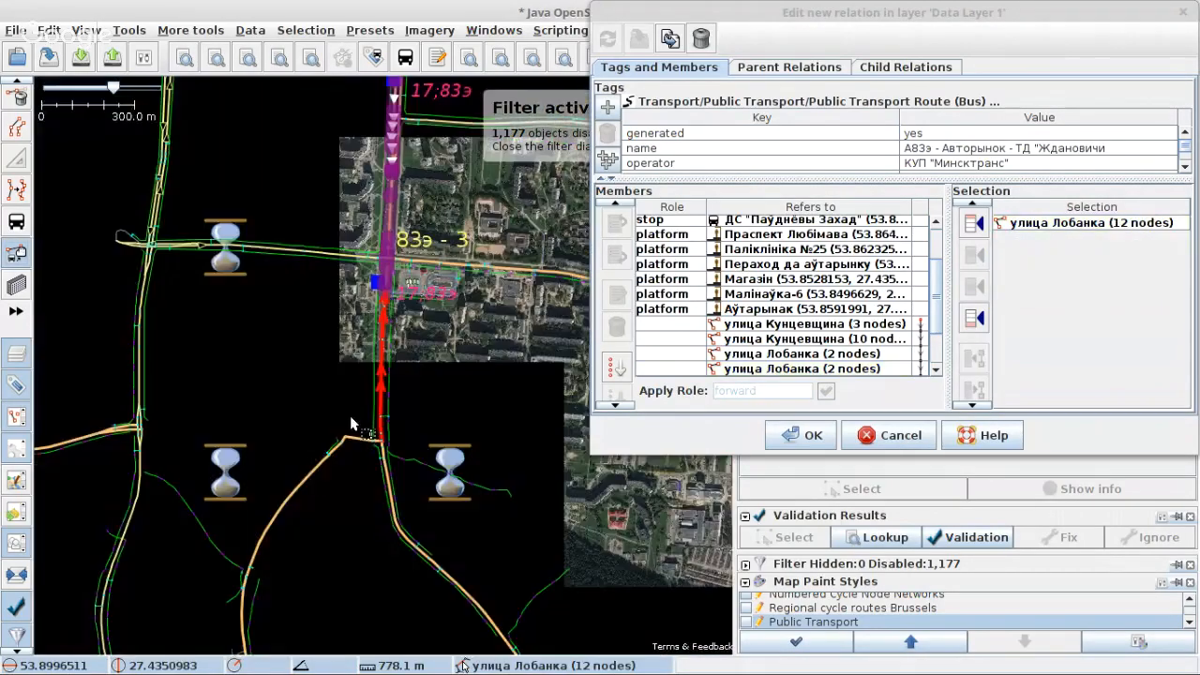
left_click(974, 317)
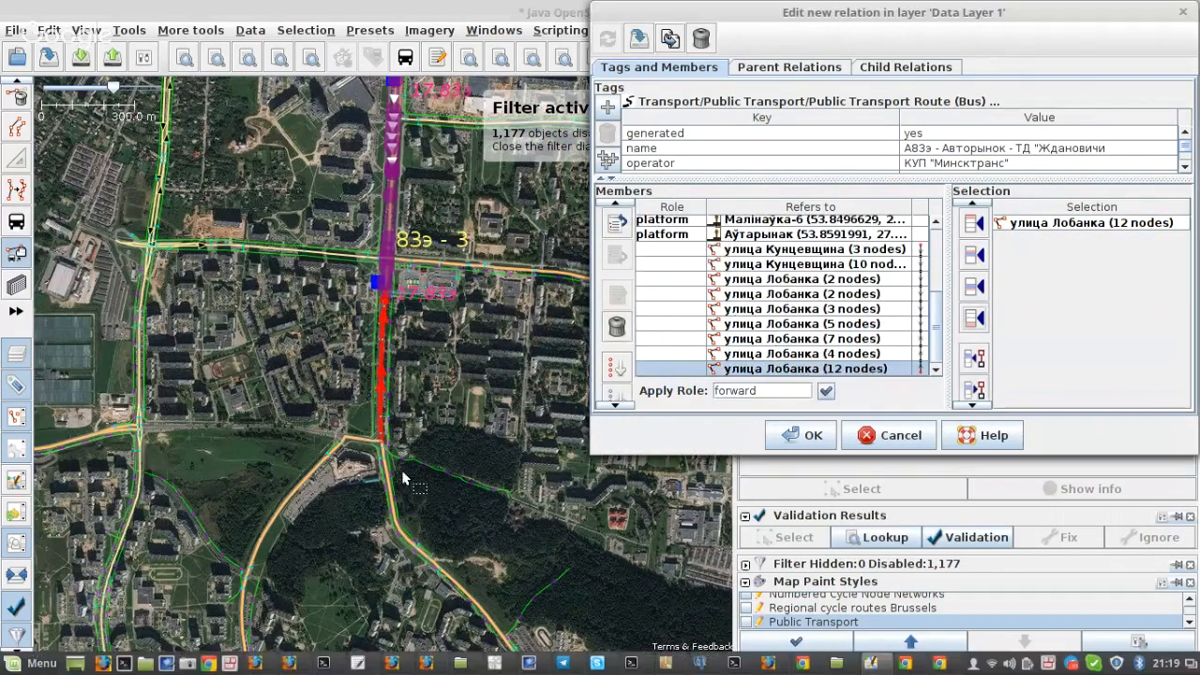
Step: Append the улица Максима Горецкого way running south from the улица Мазурова junction to the relation's members
scroll(386, 475, "up", 2)
scroll(350, 265, "up", 2)
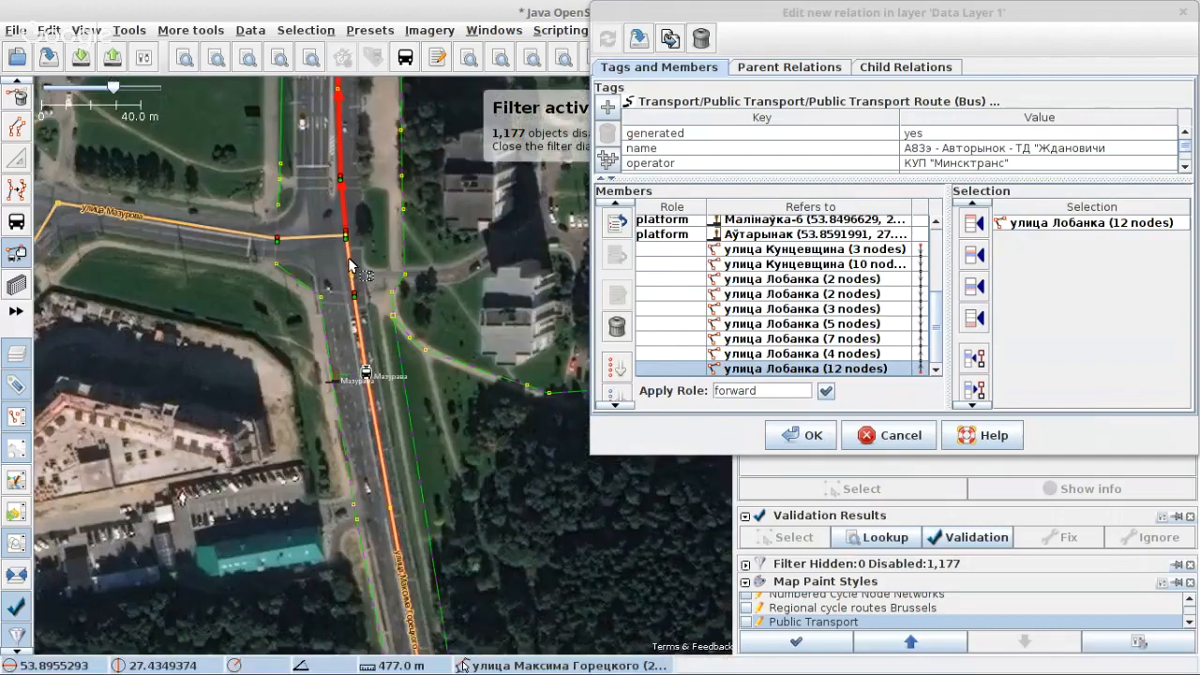
left_click(349, 265)
scroll(349, 265, "down", 4)
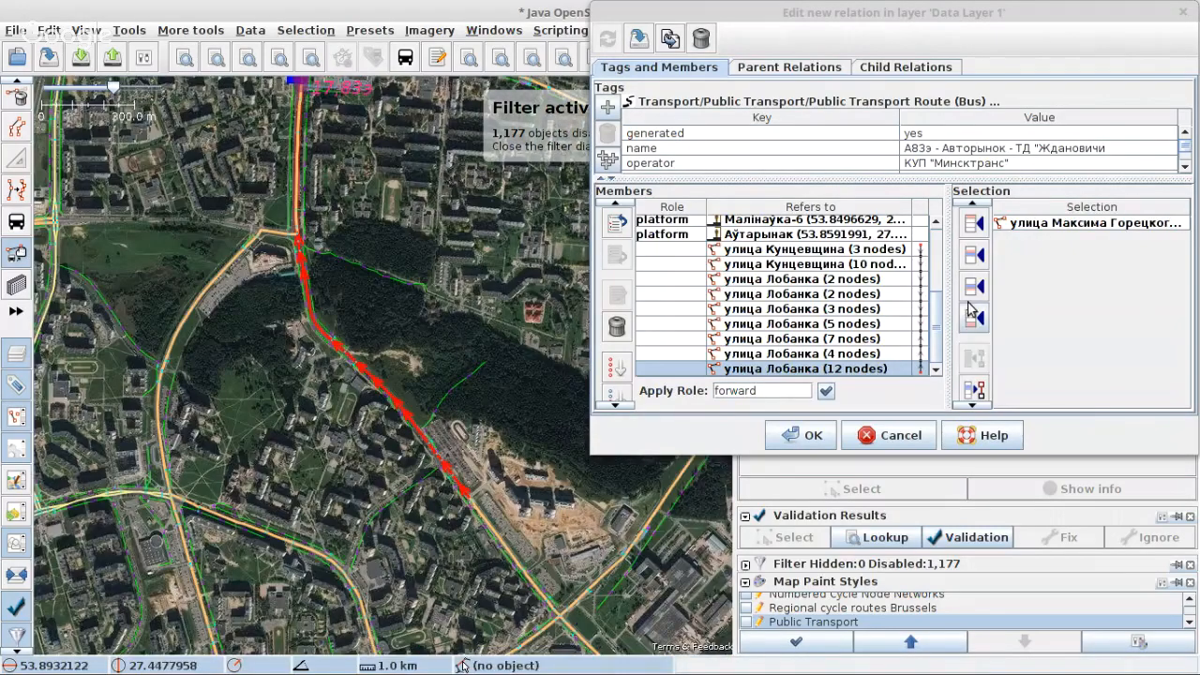
left_click(974, 318)
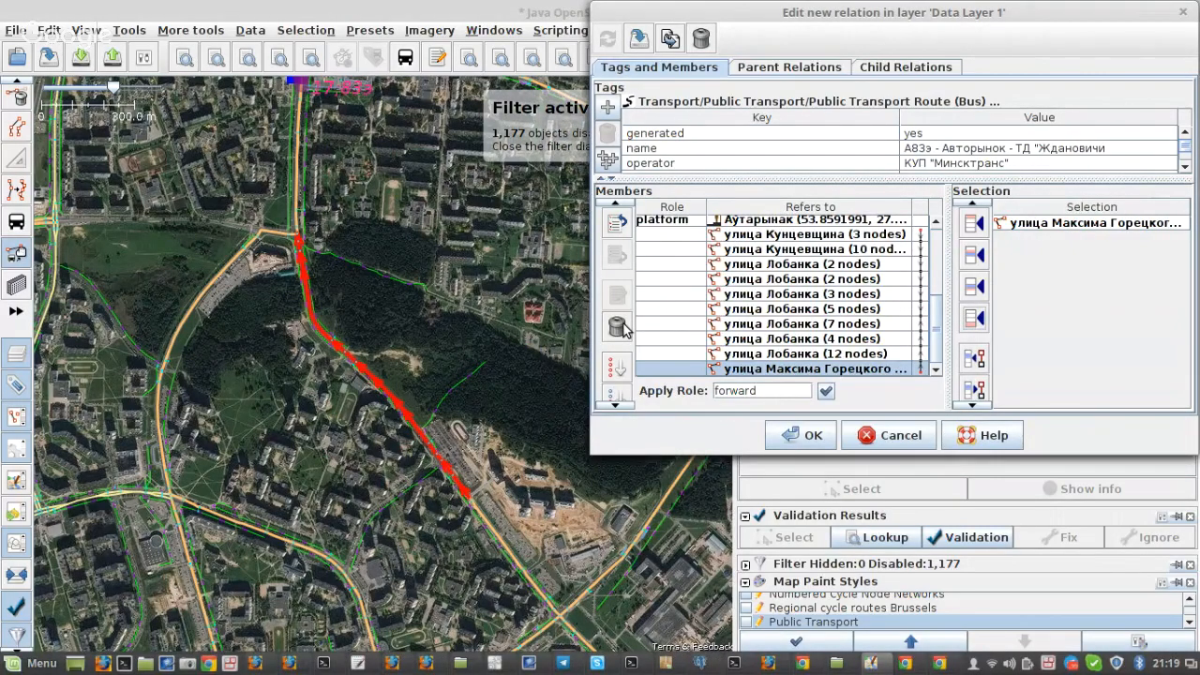
Step: Select the next two улица Максима Горецкого ways southeast to the following major crossing and append them to the members
scroll(496, 497, "down", 4)
scroll(430, 473, "up", 6)
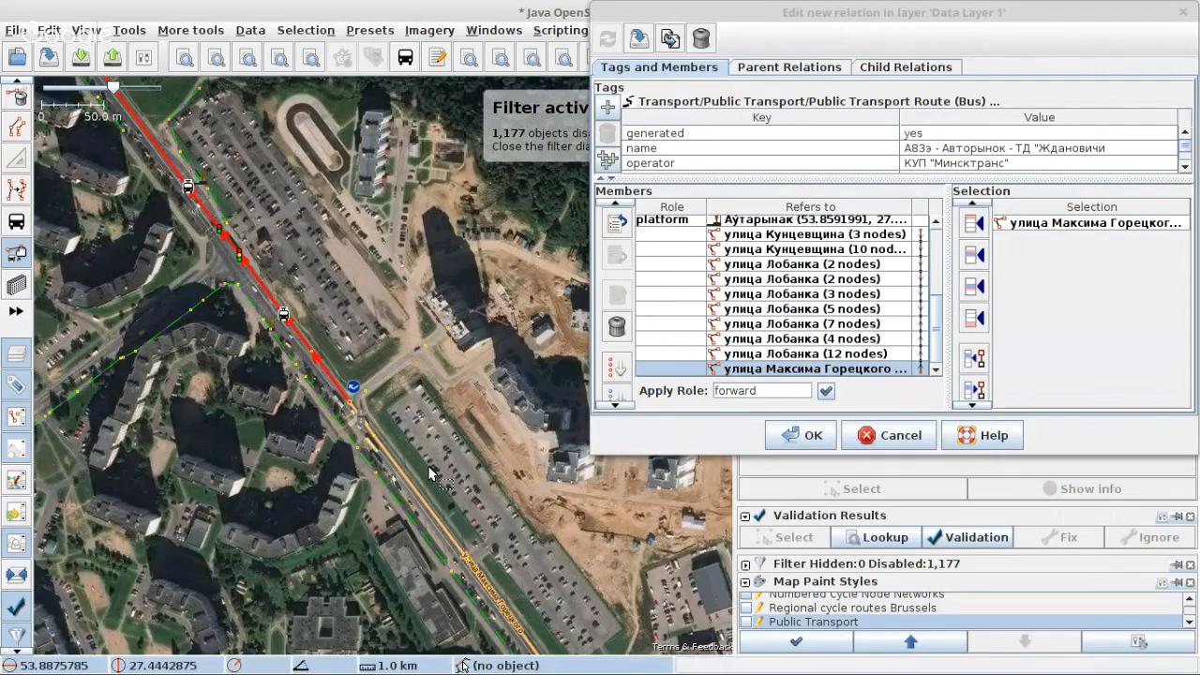
scroll(375, 403, "up", 4)
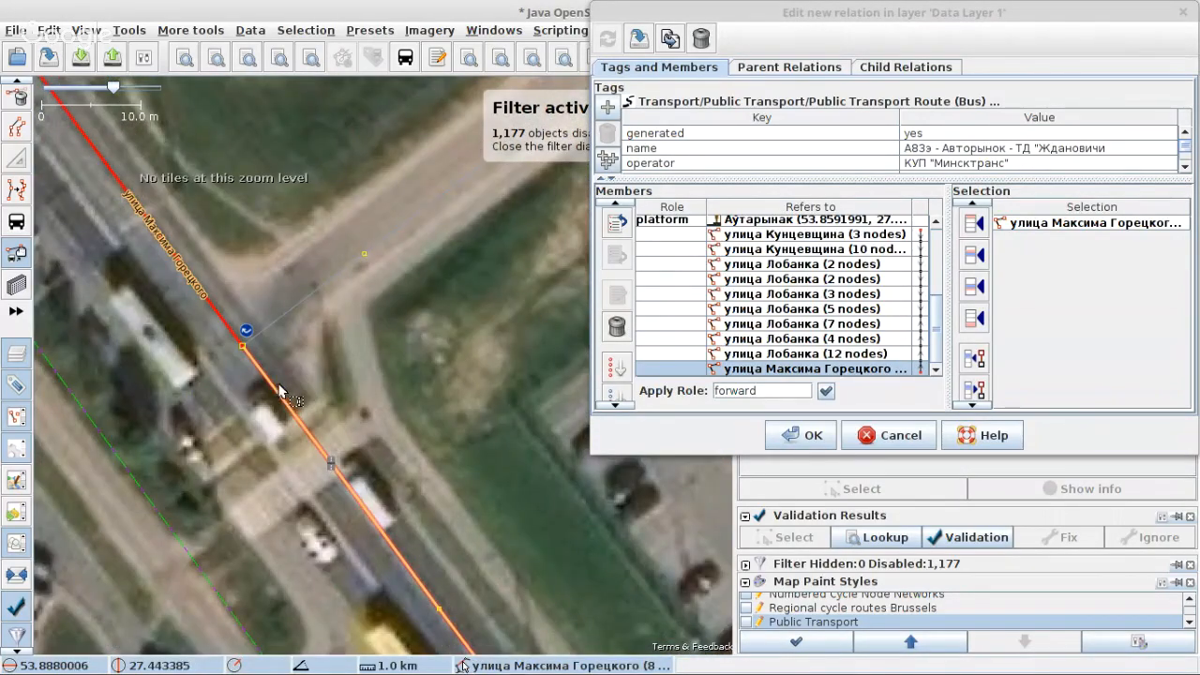
left_click(279, 391, "shift")
scroll(279, 392, "down", 5)
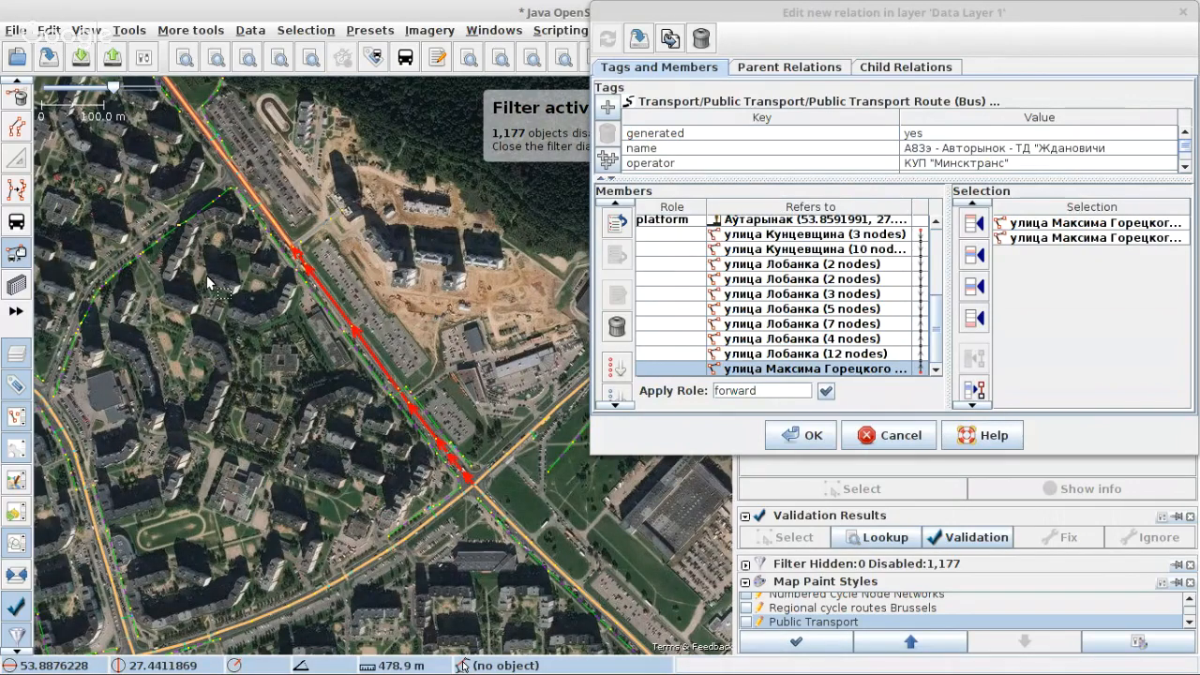
scroll(478, 461, "up", 2)
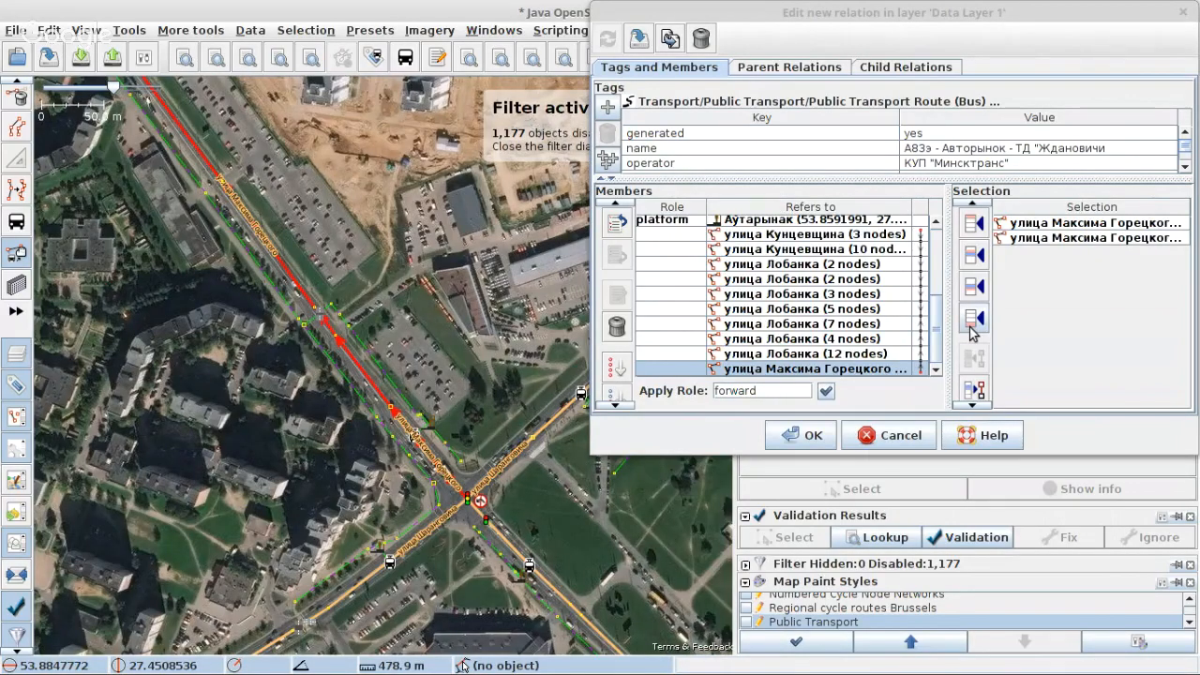
left_click(972, 324)
Step: Append the улица Максима Горецкого ways beyond the crossing, continuing southeast to where the carriageway splits near stop Рыгора Шырмы
scroll(328, 401, "down", 4)
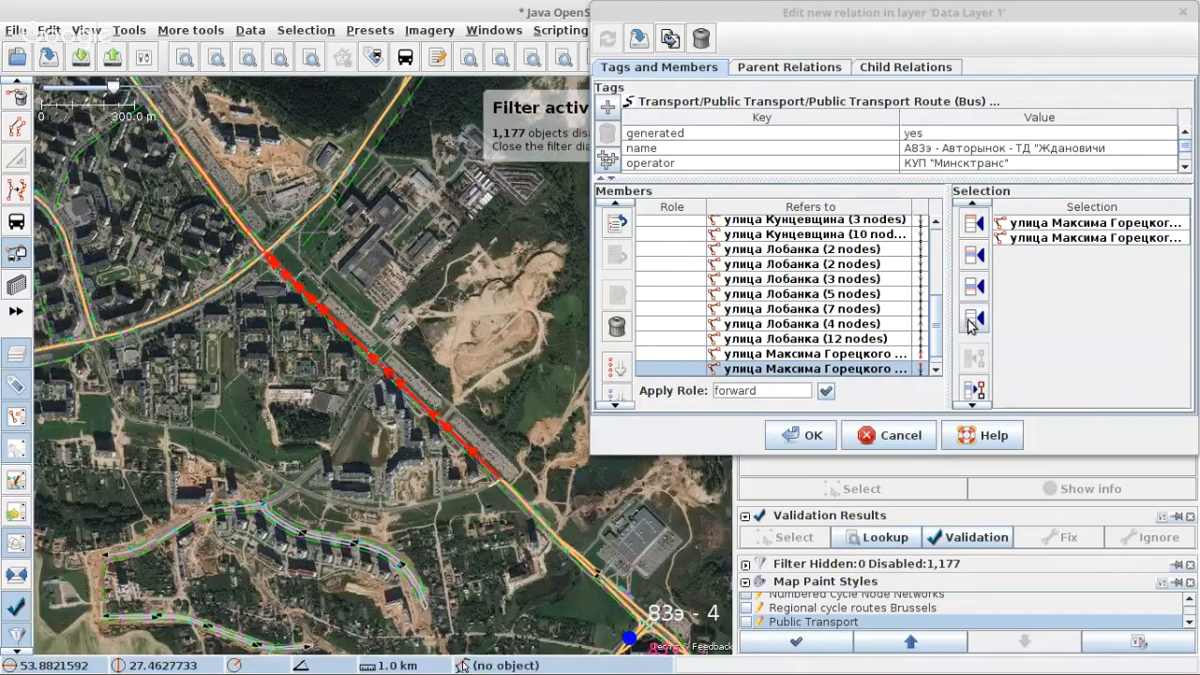
left_click(972, 324)
scroll(343, 352, "down", 5)
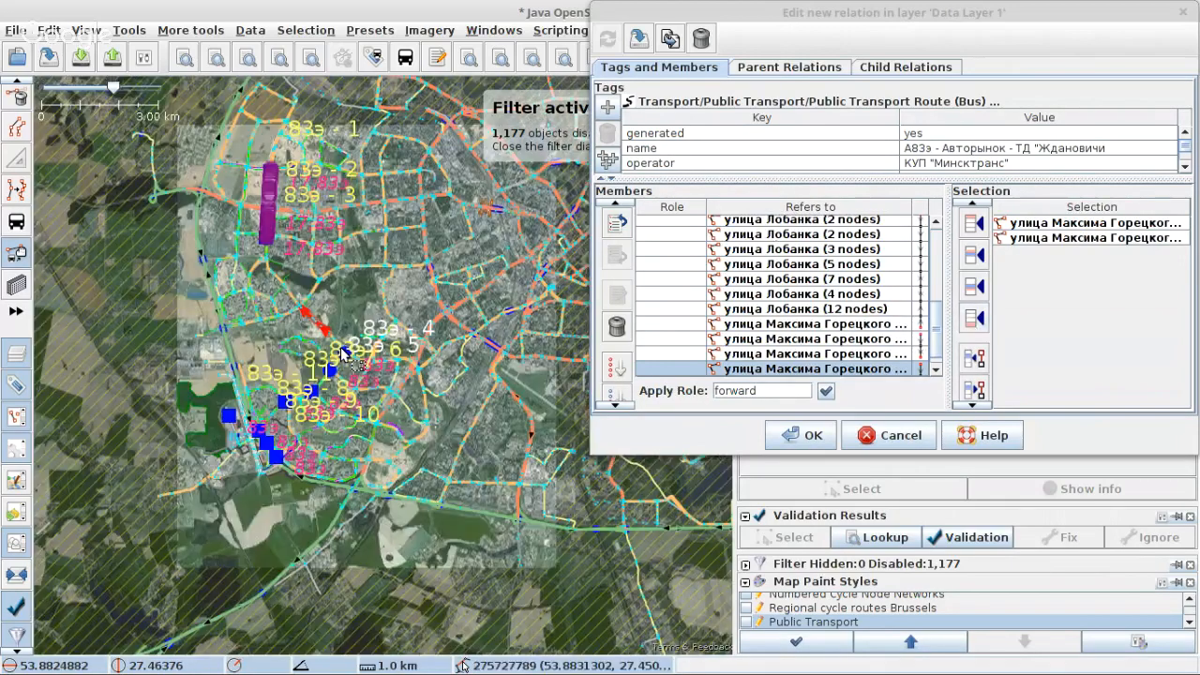
scroll(334, 372, "up", 6)
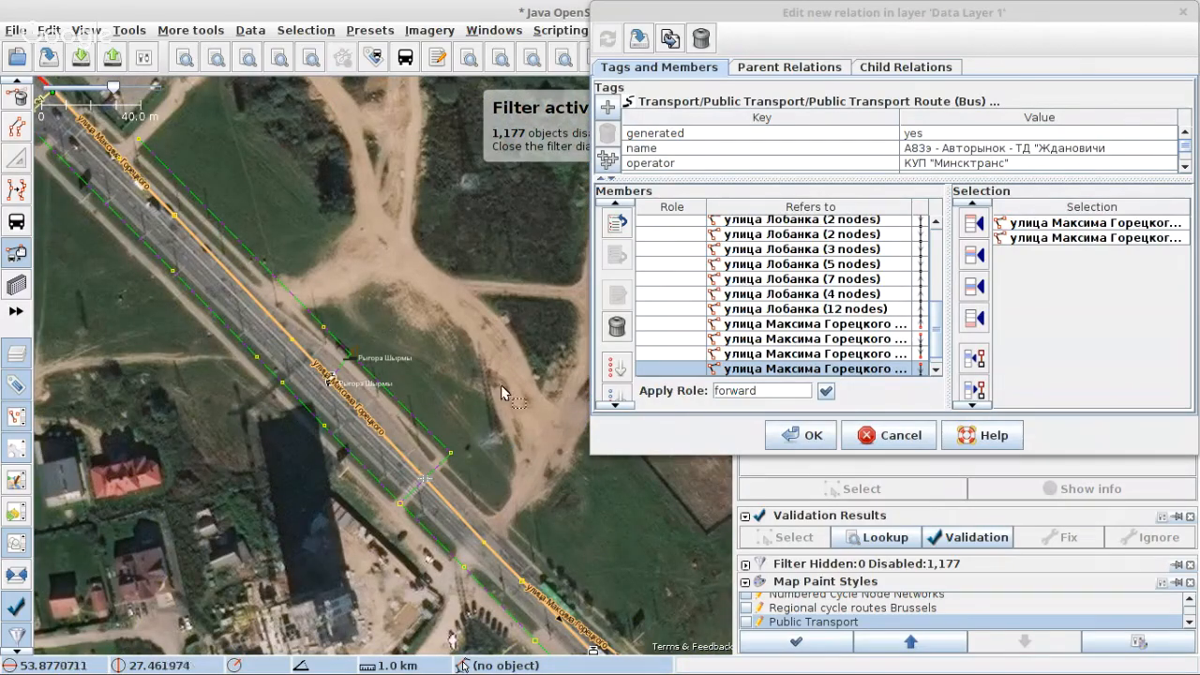
scroll(844, 332, "down", 3)
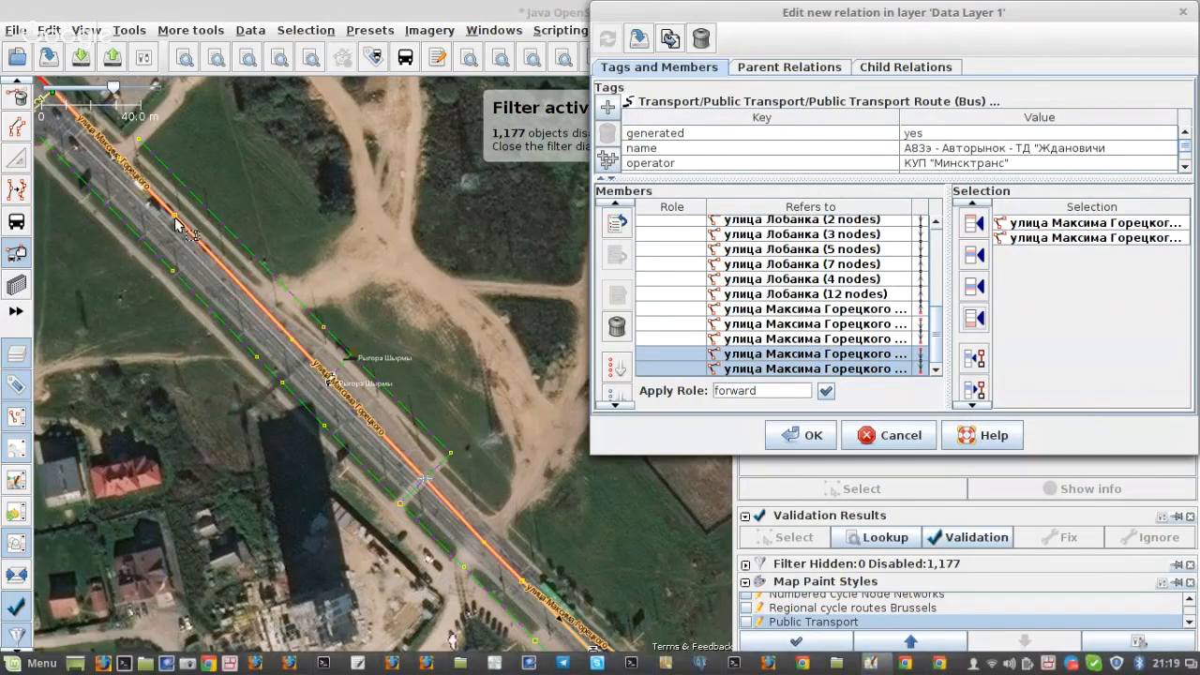
scroll(150, 212, "down", 1)
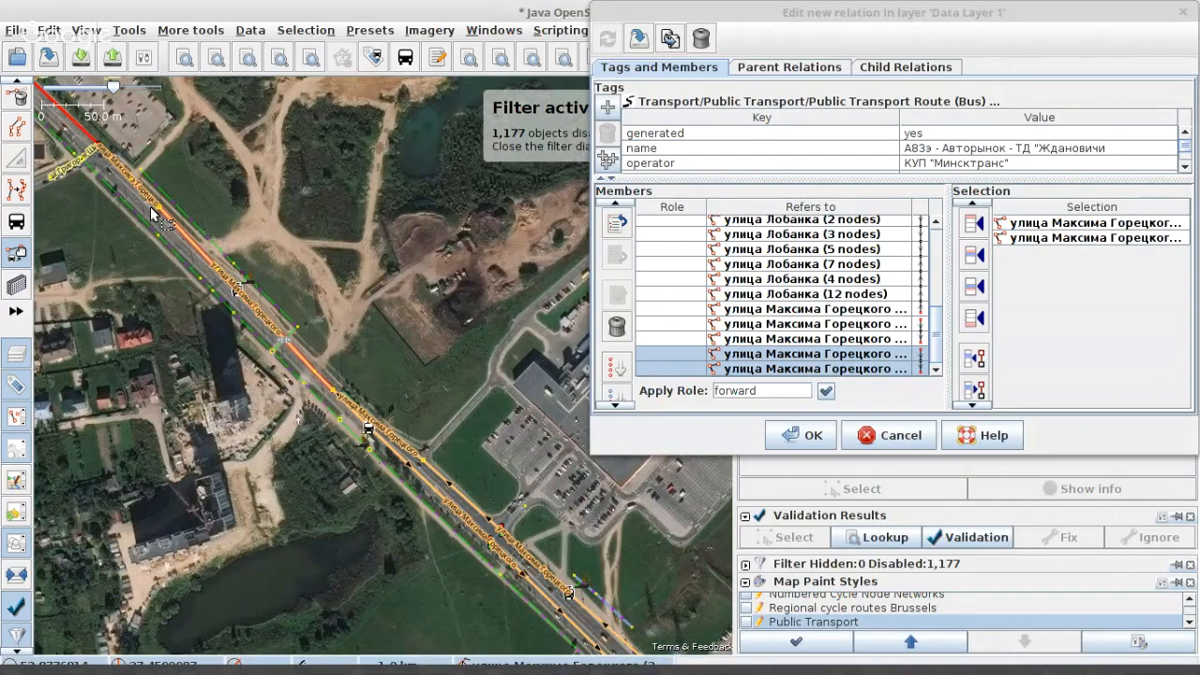
scroll(150, 206, "down", 3)
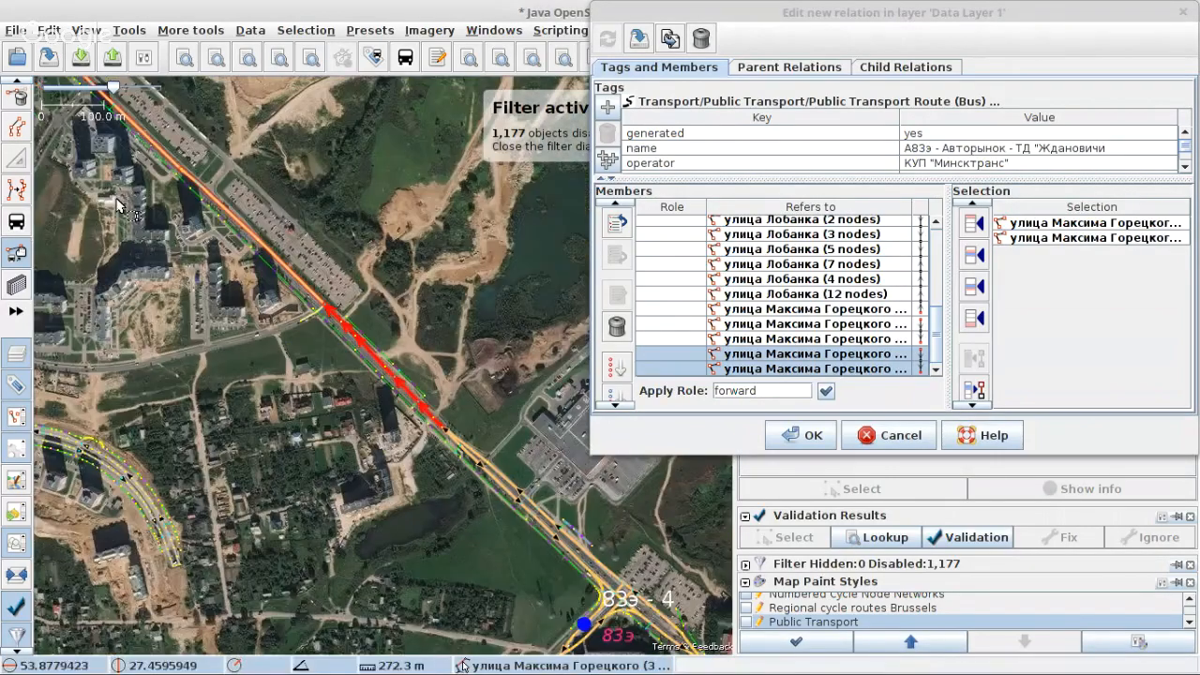
left_click(667, 421)
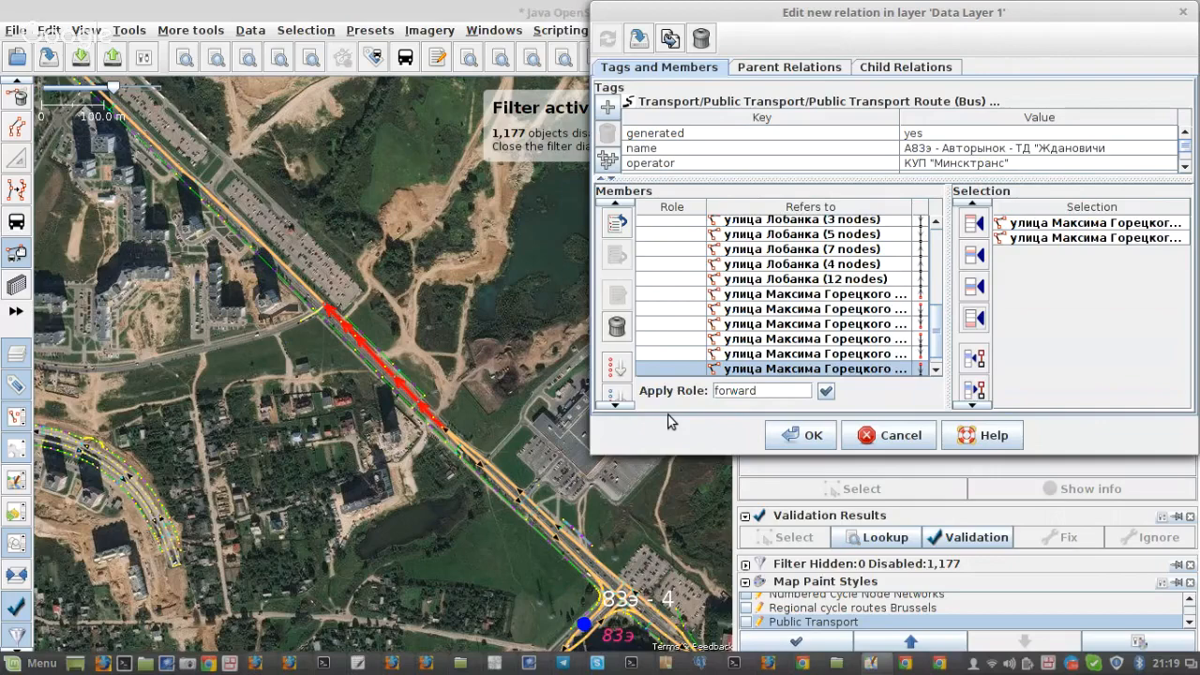
Step: Append the southbound one-way улица Максима Горецкого way past stop Рыгора Шырмы to the members
scroll(472, 438, "up", 5)
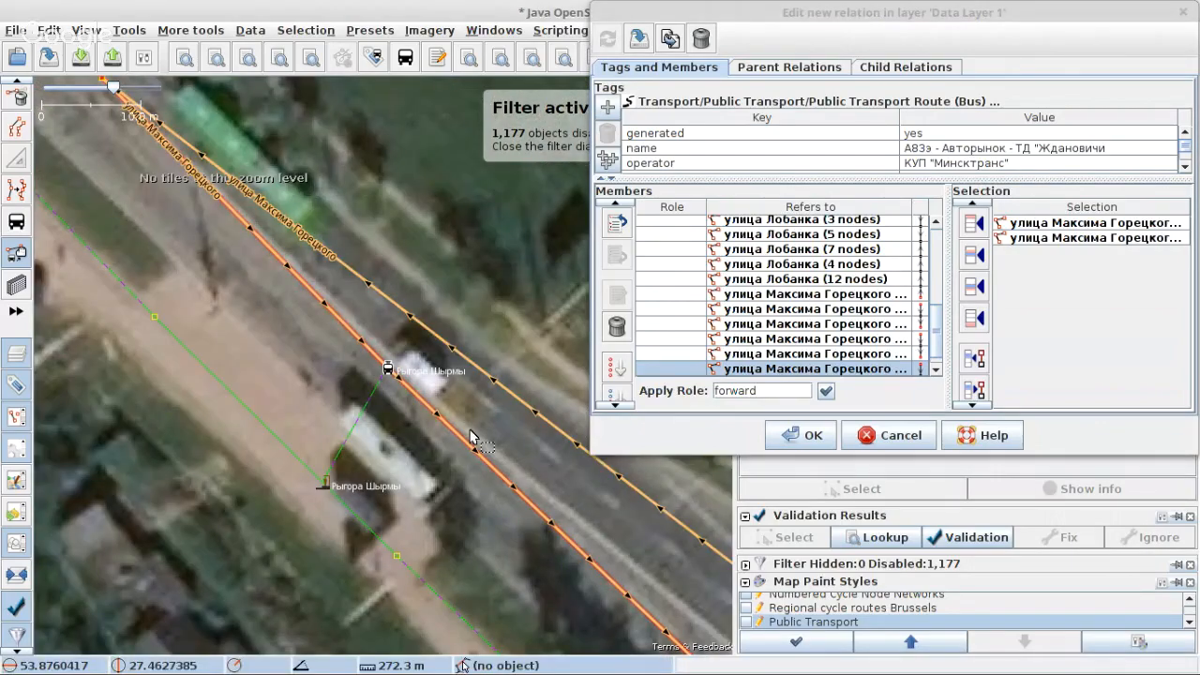
left_click(471, 438)
scroll(484, 448, "down", 5)
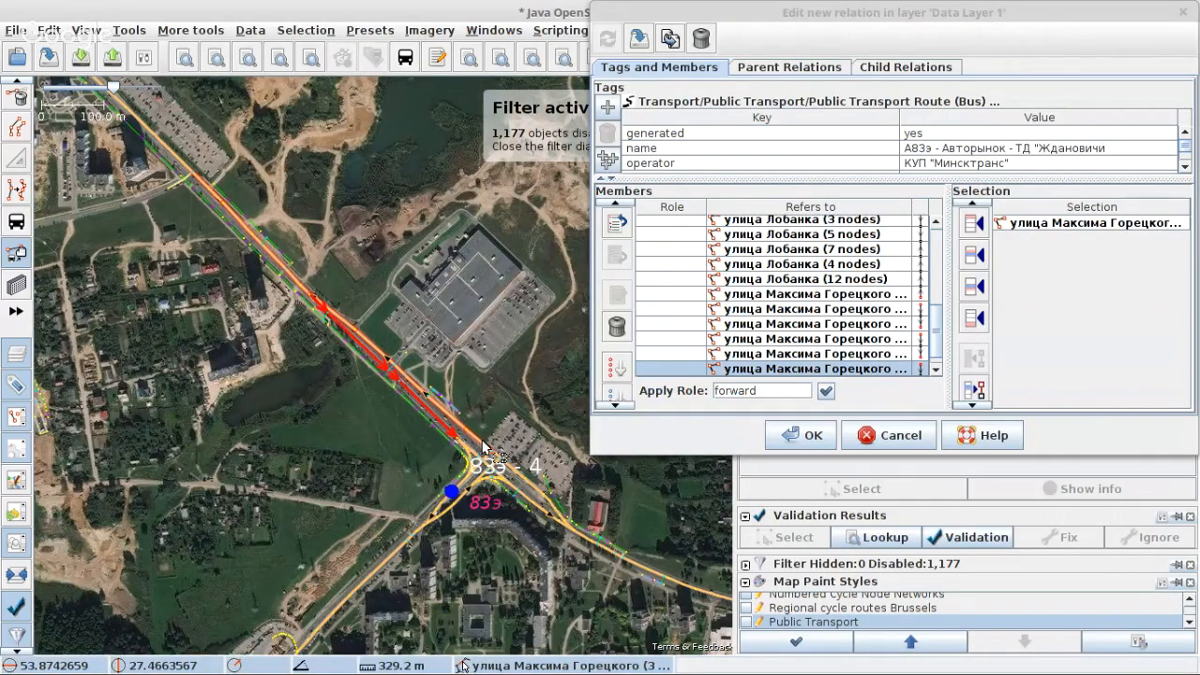
scroll(485, 448, "up", 2)
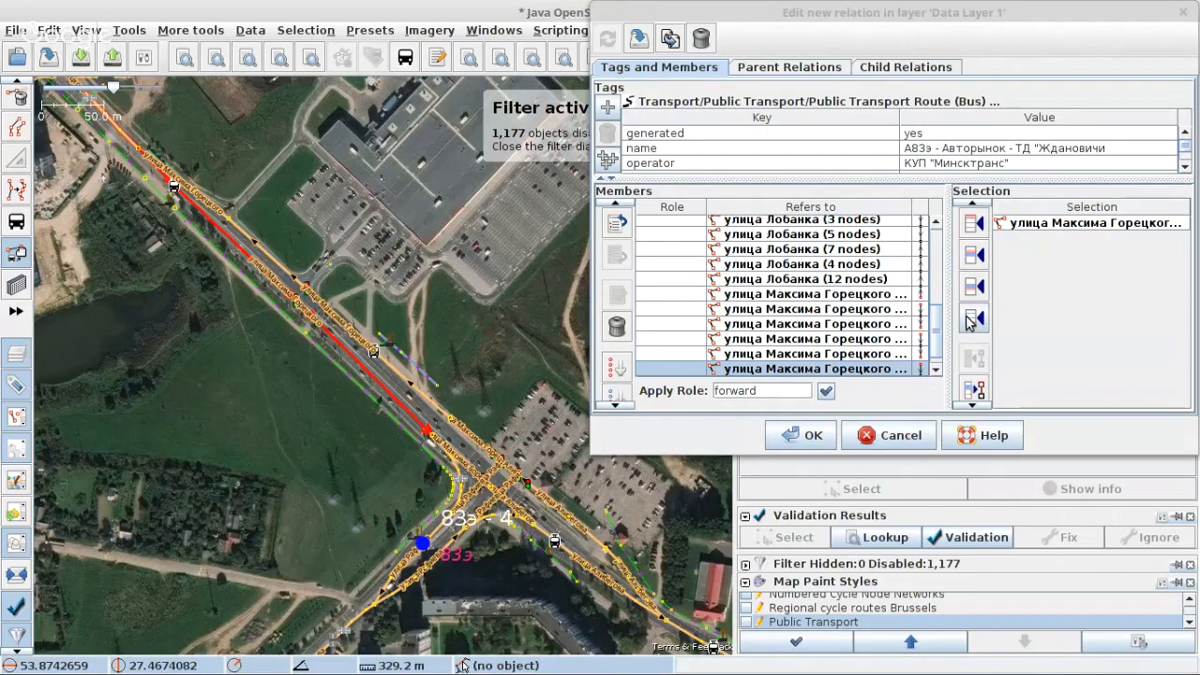
left_click(970, 321)
Step: Append the 8-node highway turning link from улица Максима Горецкого onto улица Рафиева
scroll(450, 459, "up", 3)
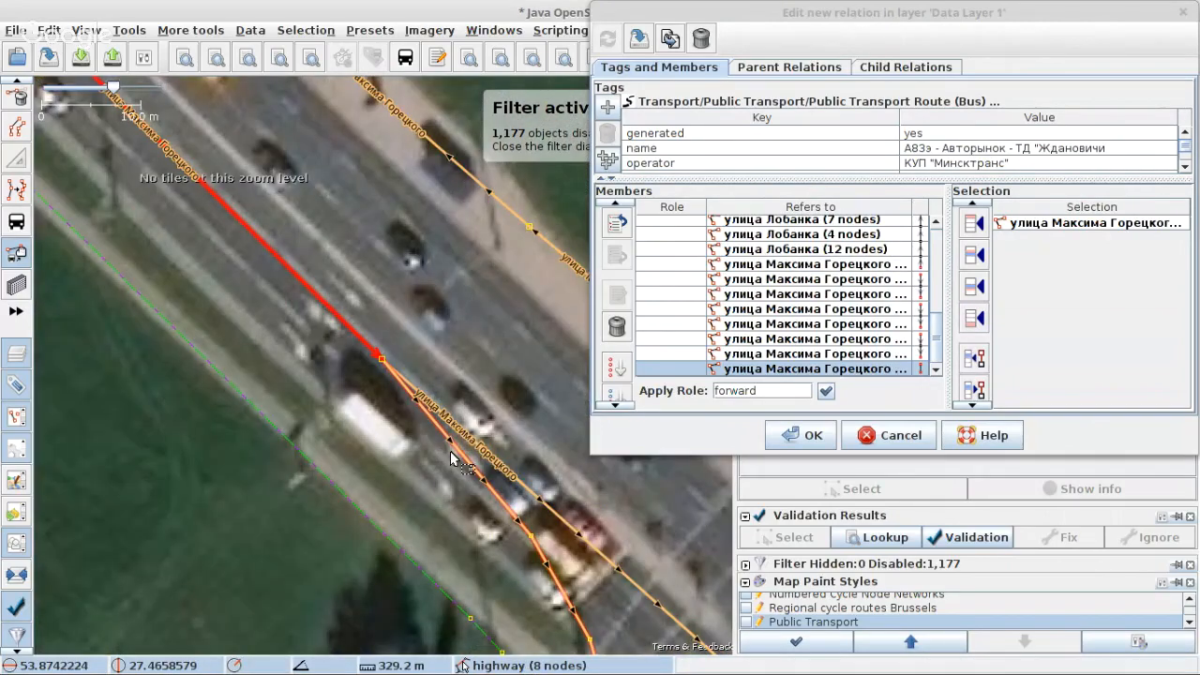
left_click(451, 459)
scroll(451, 459, "down", 2)
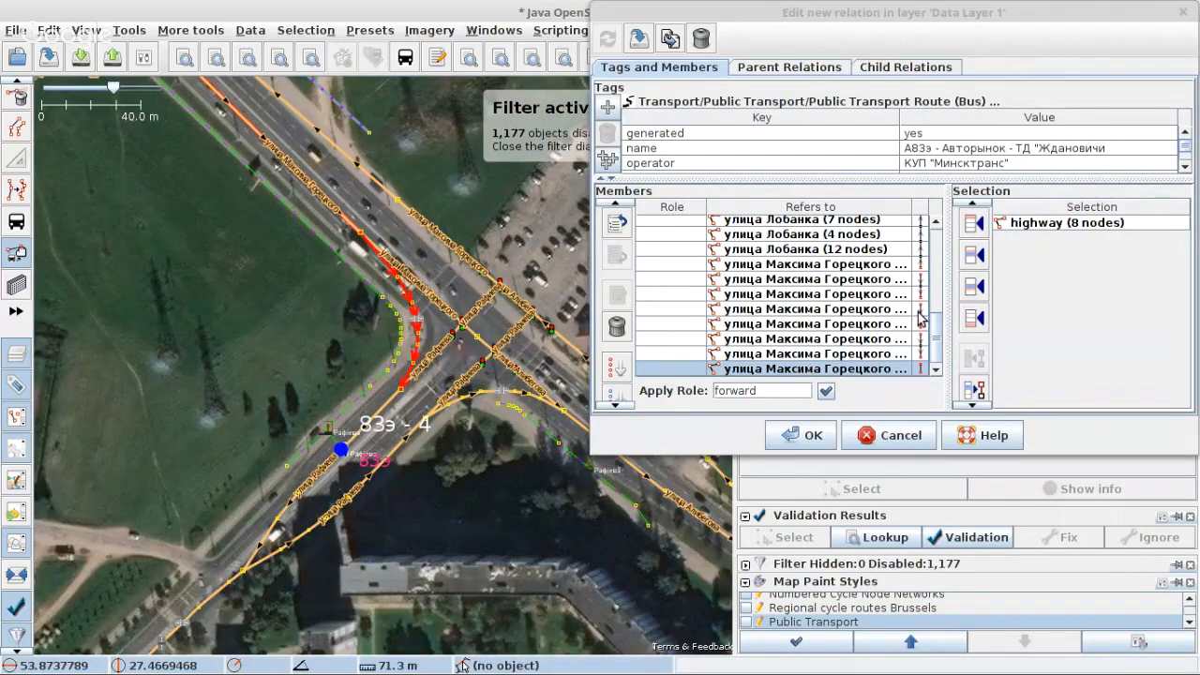
left_click(973, 319)
Step: Append the улица Рафиева ways with 5 and 10 nodes, from platform 4 southwest to ДС "Паўднёвы Захад"
left_click(387, 403)
scroll(387, 406, "down", 2)
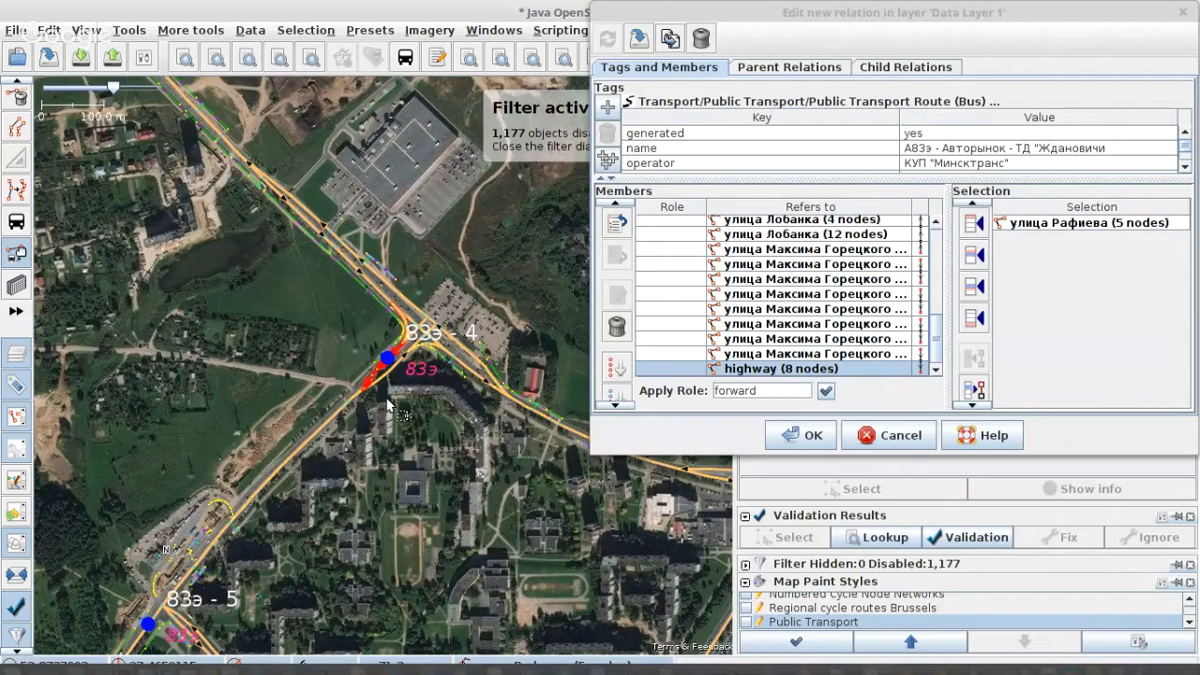
scroll(388, 403, "up", 2)
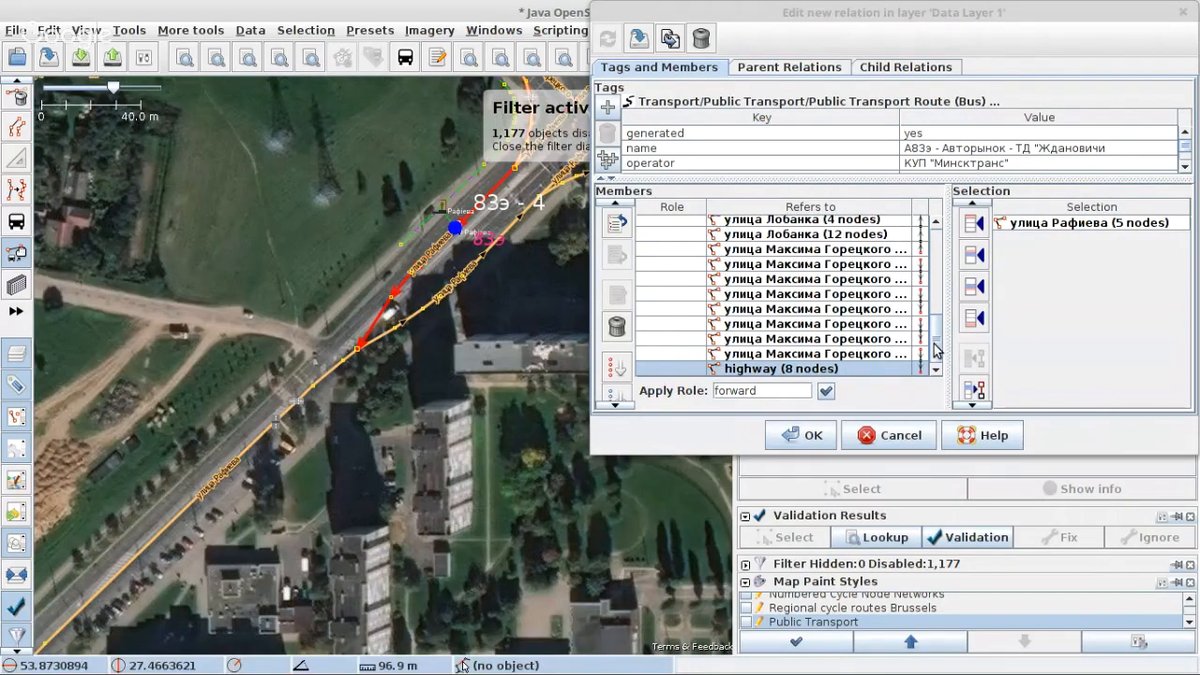
left_click(973, 319)
left_click(352, 357)
scroll(407, 354, "down", 2)
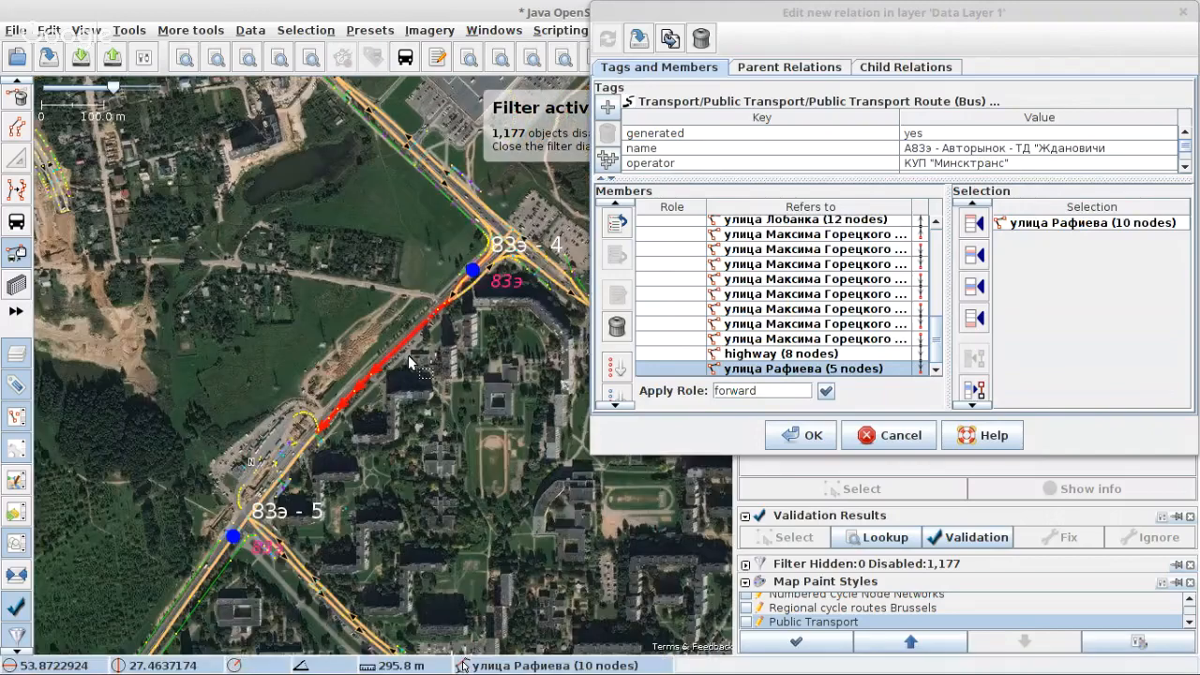
left_click(974, 319)
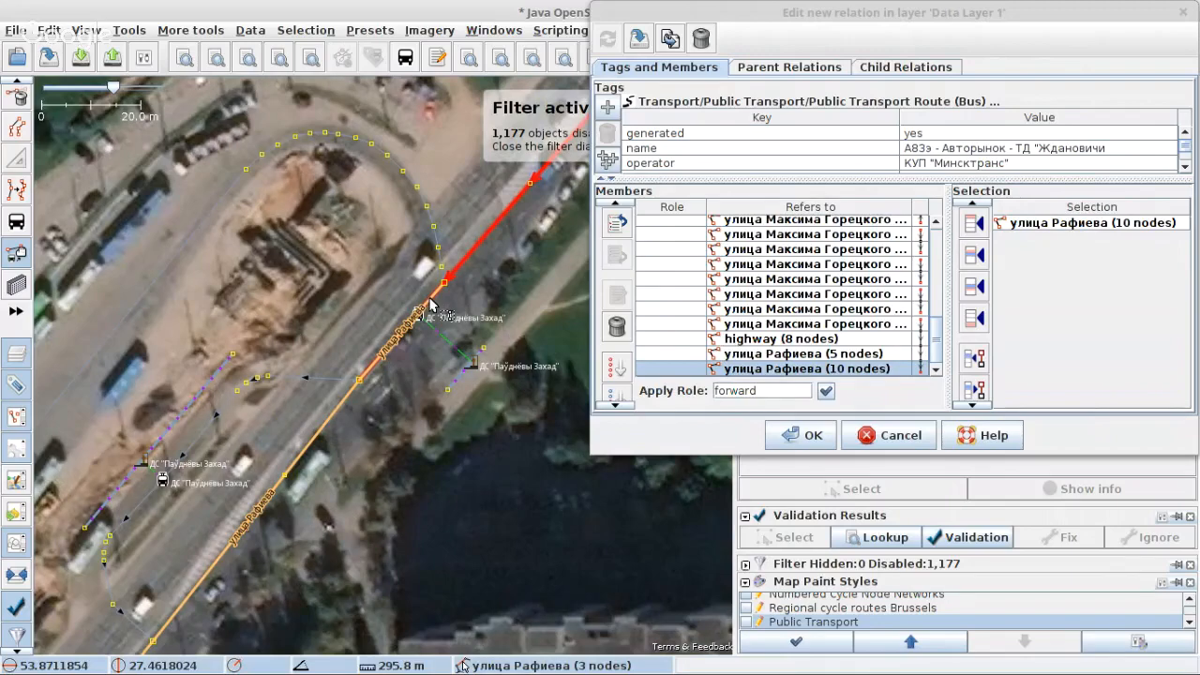
Step: Select the улица Рафиева ways with 3, 3, 4 and 17 nodes from ДС "Паўднёвы Захад" to проспект Любимова and append them together
left_click(429, 305)
scroll(422, 318, "down", 2)
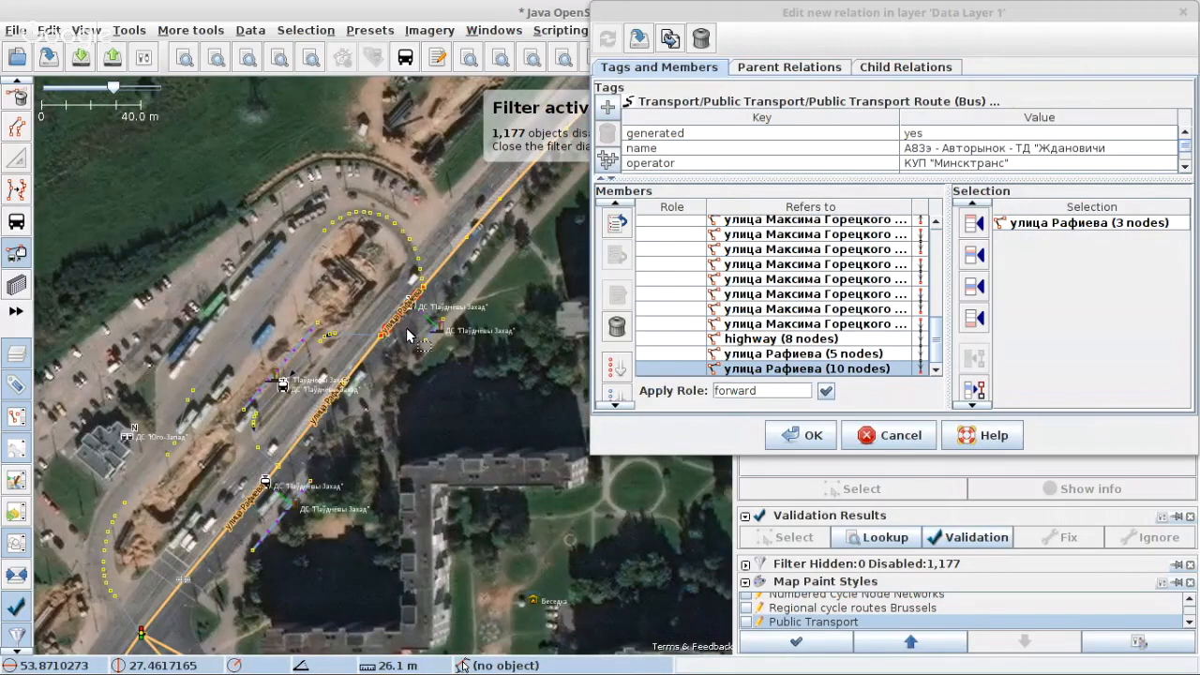
scroll(408, 335, "down", 3)
left_click(410, 389, "shift")
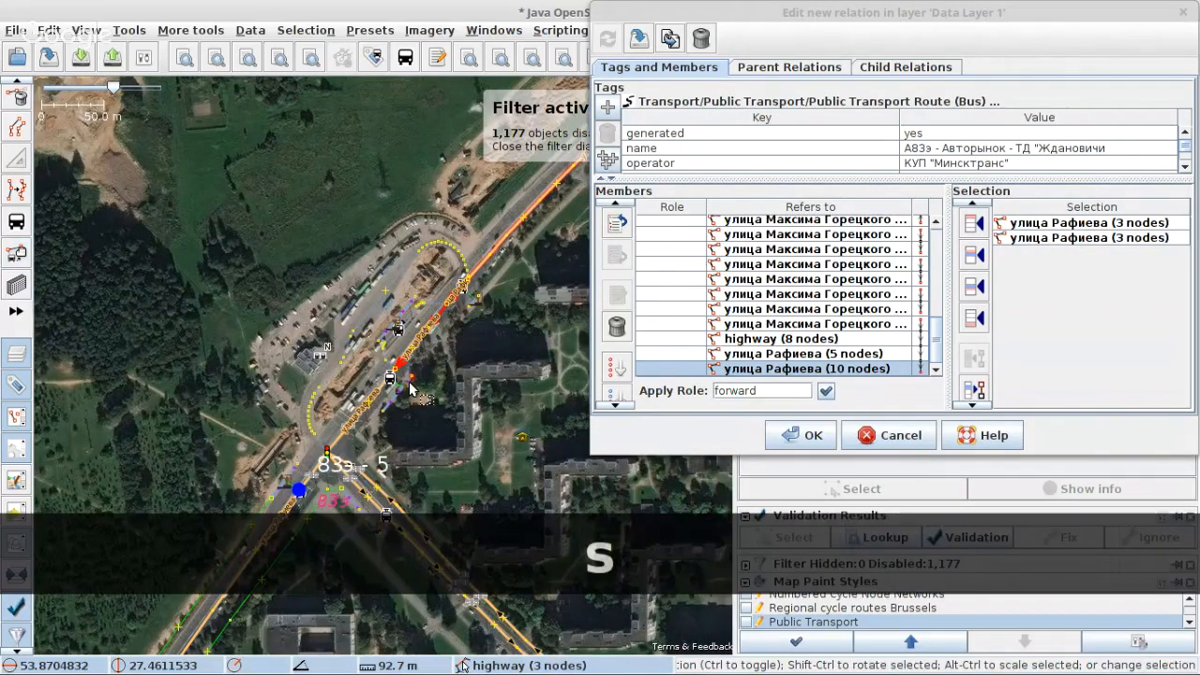
scroll(399, 382, "up", 4)
left_click(374, 375, "shift")
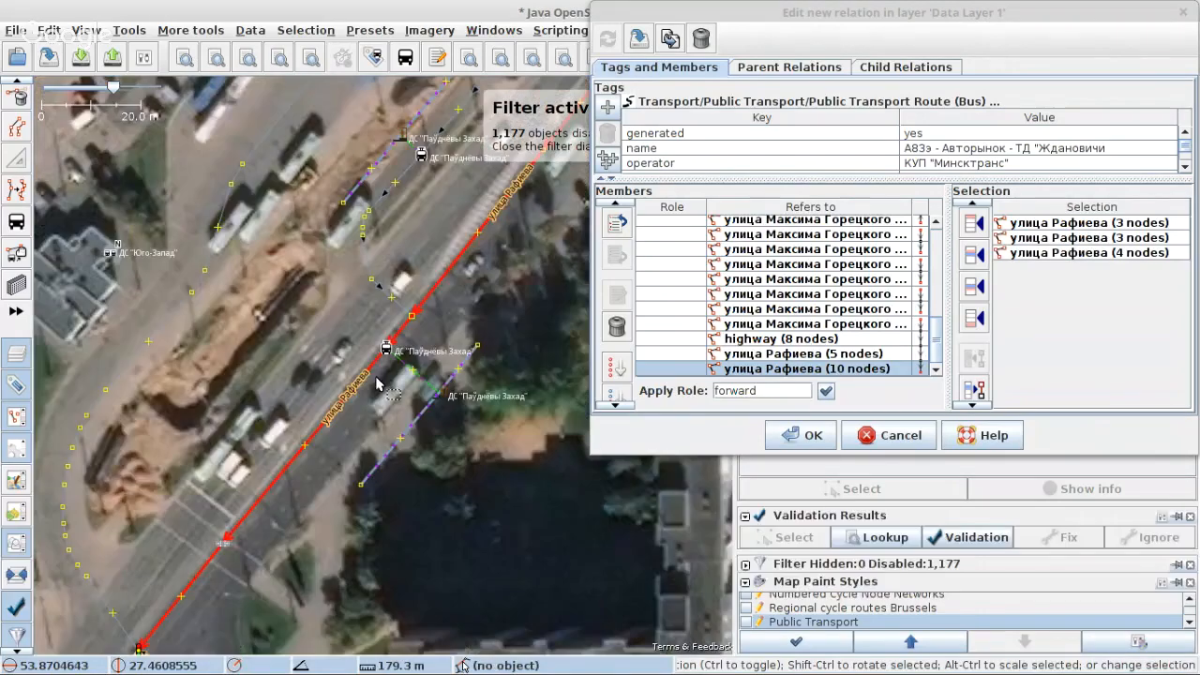
scroll(378, 382, "up", 2)
left_click(312, 407, "shift")
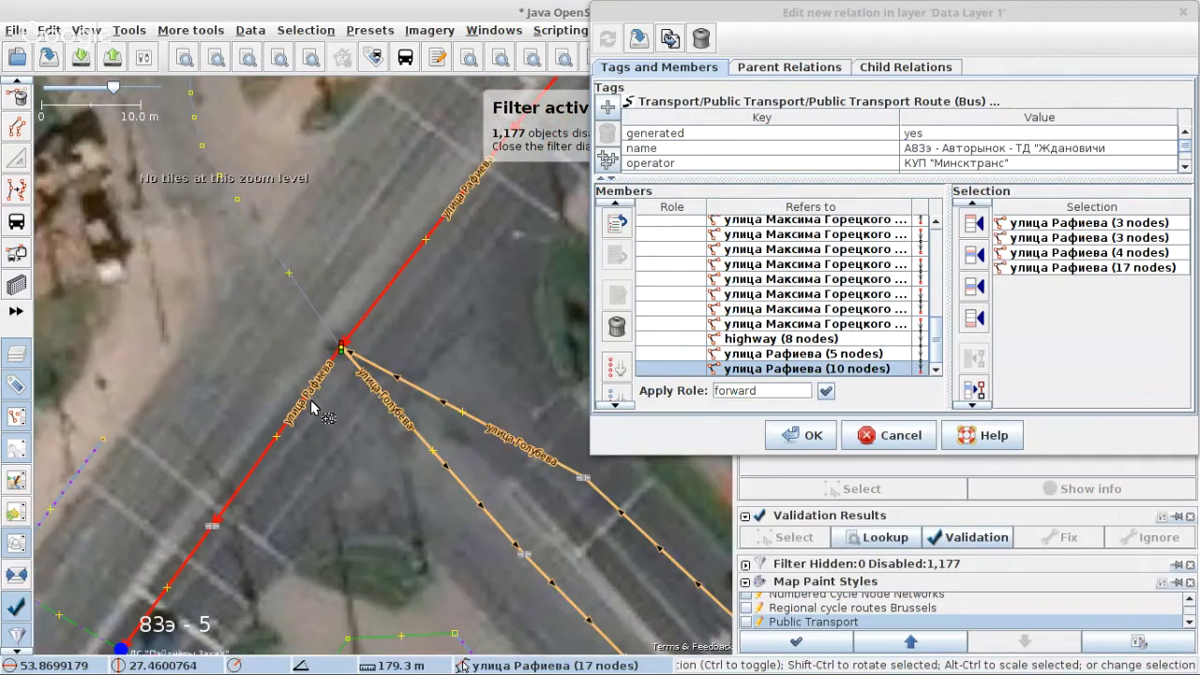
scroll(323, 407, "down", 4)
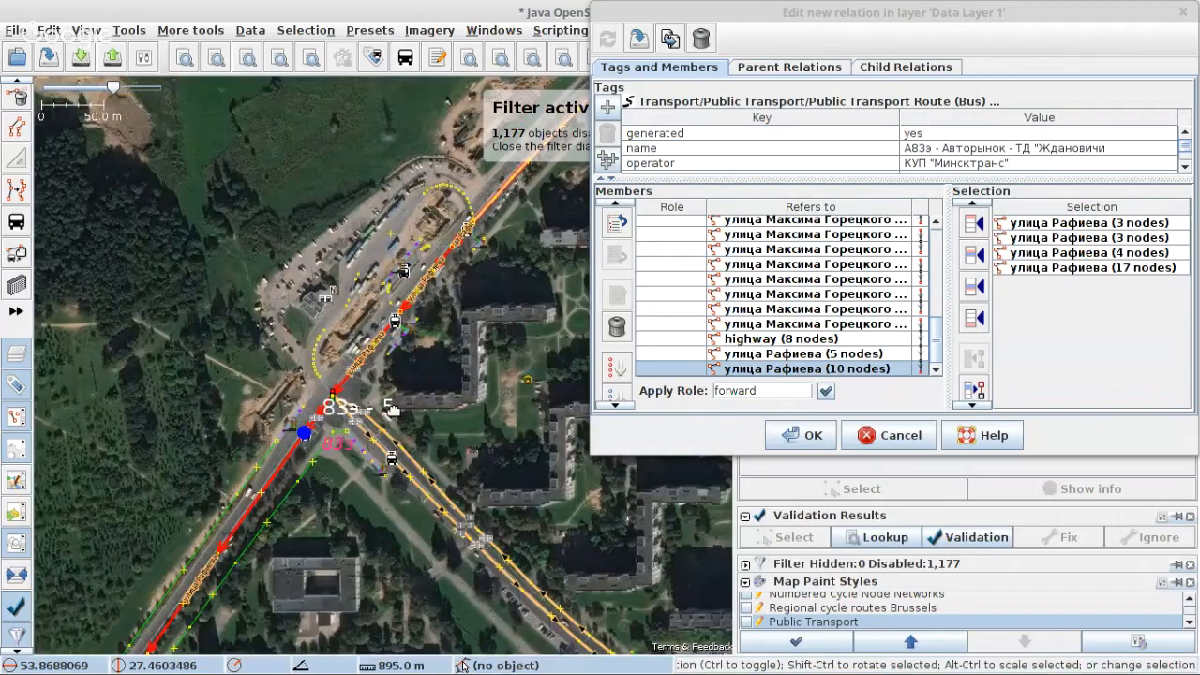
left_click_drag(392, 409, 511, 113)
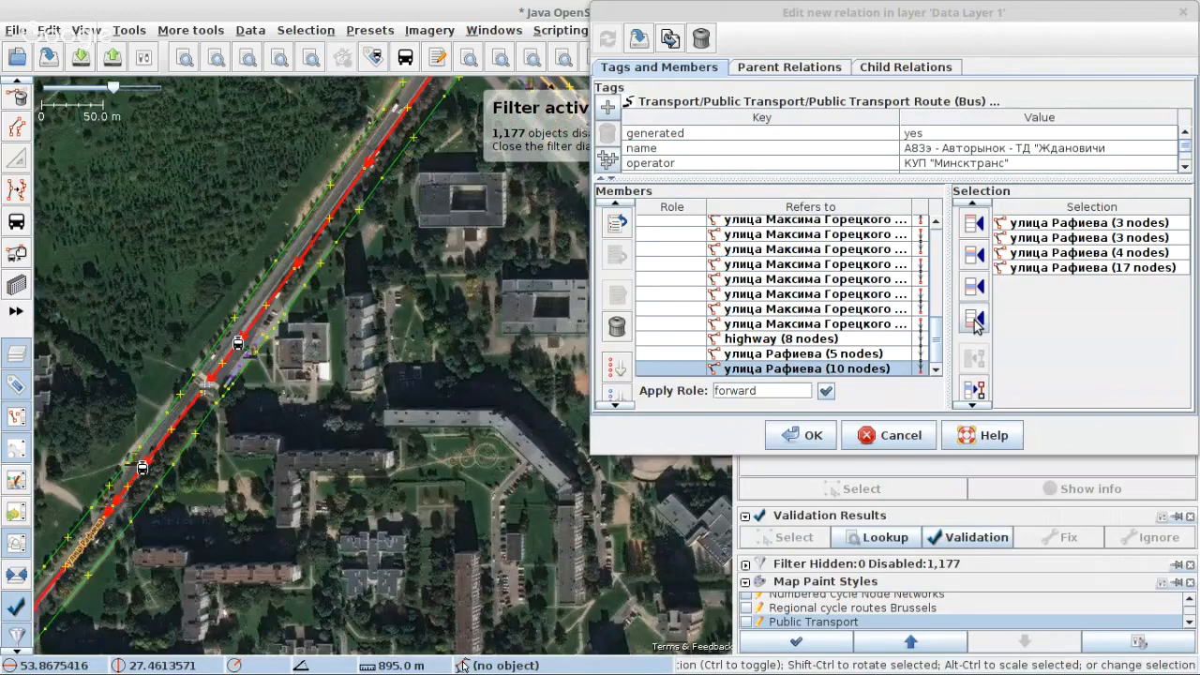
left_click(974, 321)
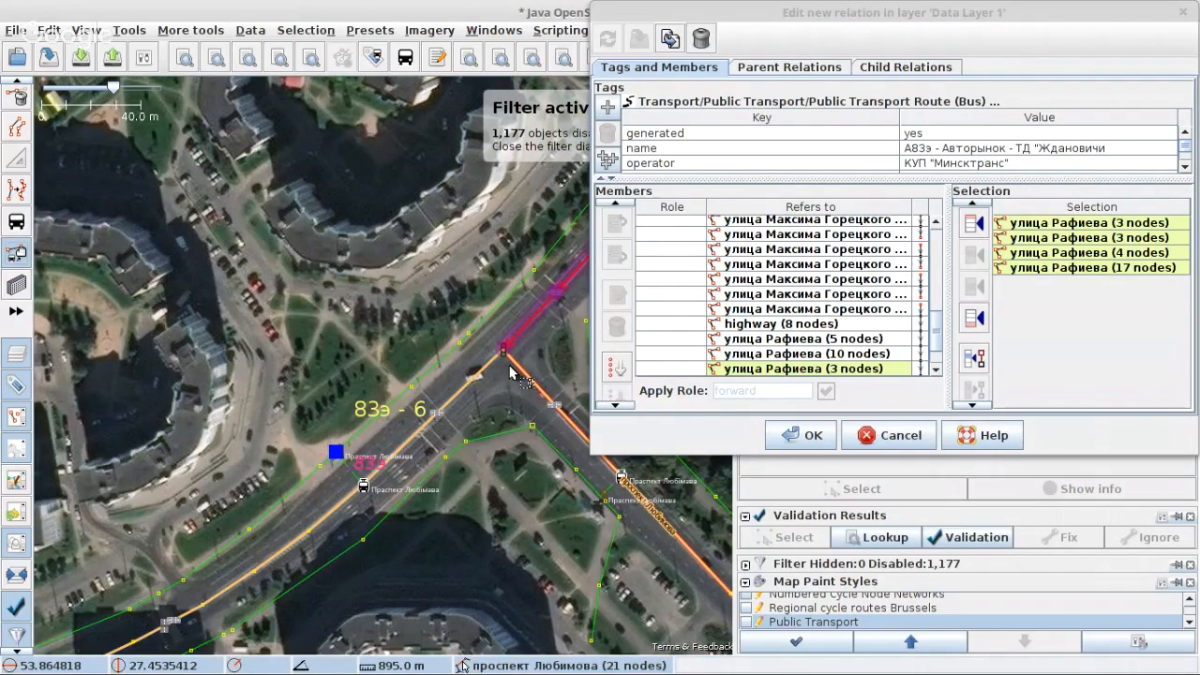
Step: Append the next улица Рафиева ways west of проспект Любимова toward platform 7, first 17 nodes, then 5 nodes
left_click(487, 372)
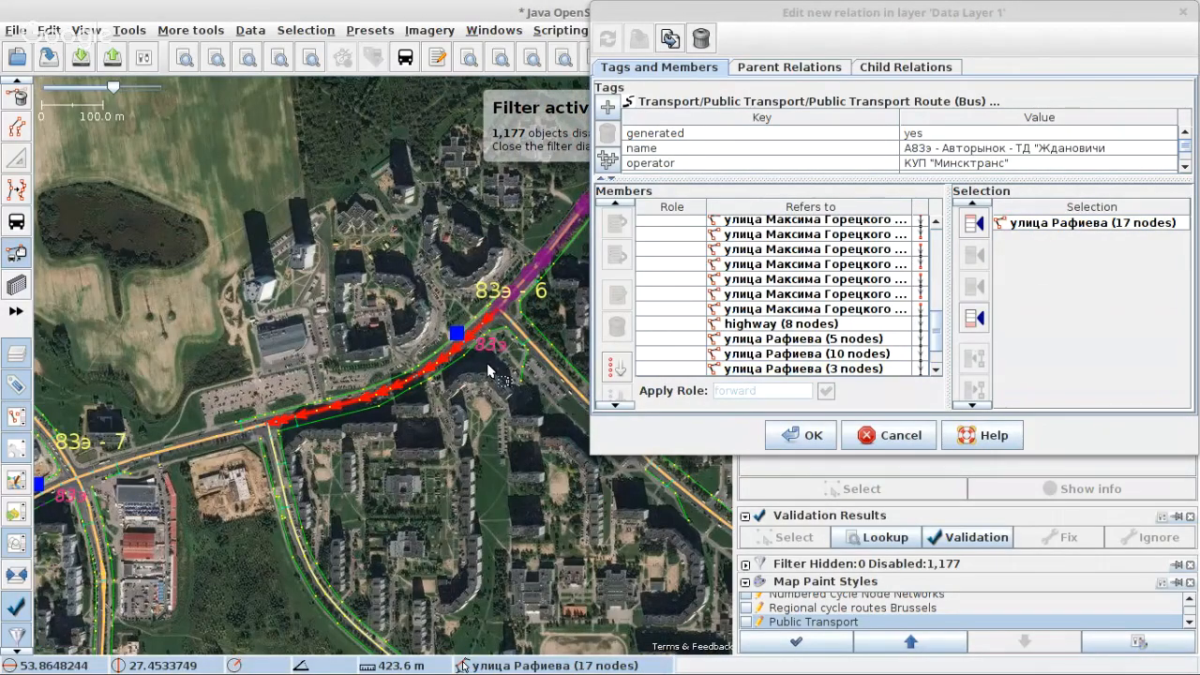
left_click(974, 317)
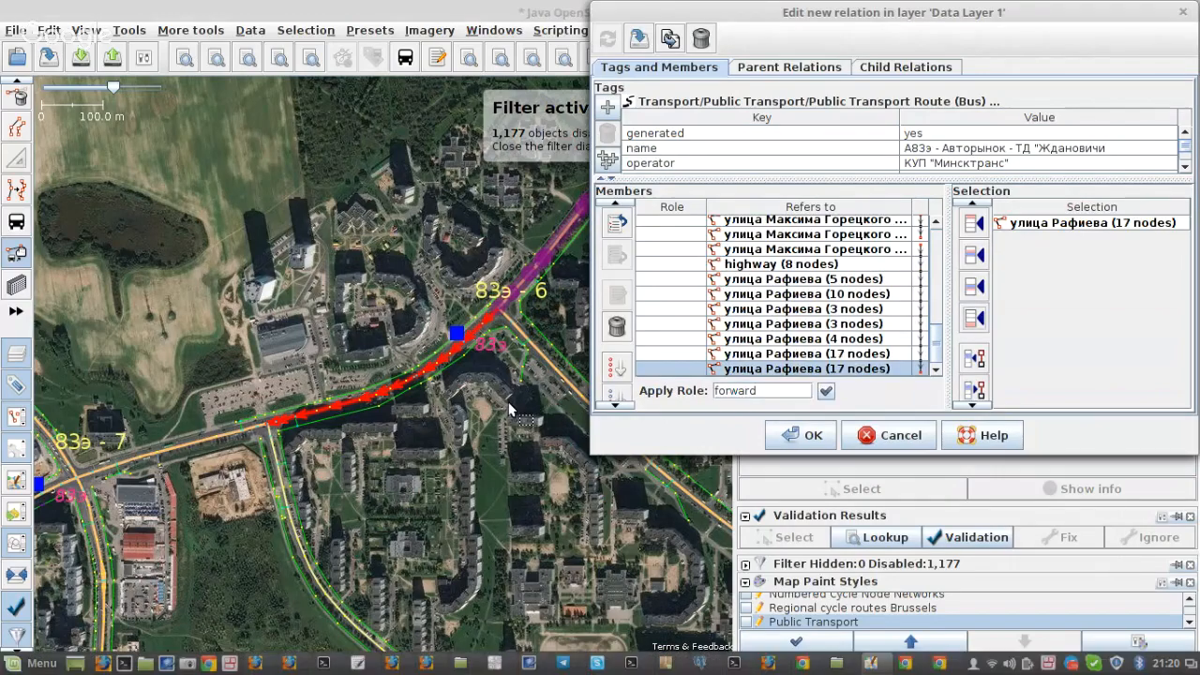
scroll(261, 427, "up", 3)
left_click_drag(261, 427, 246, 324)
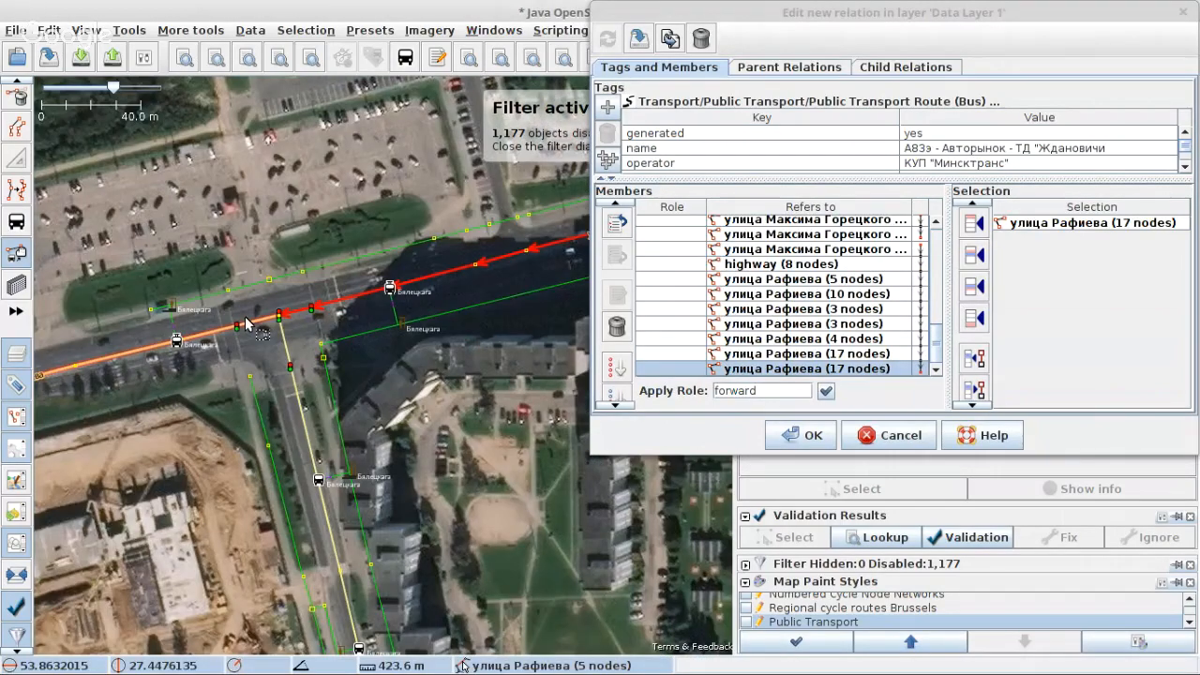
left_click(245, 324)
scroll(349, 425, "down", 3)
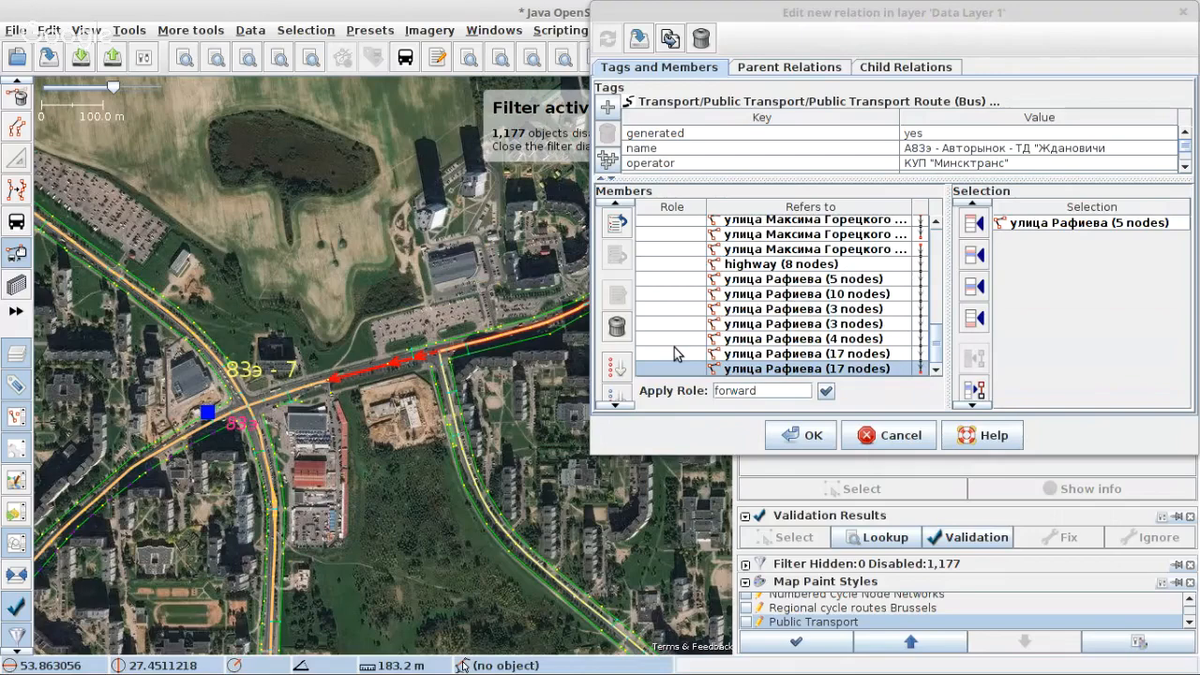
left_click(973, 319)
scroll(312, 371, "up", 4)
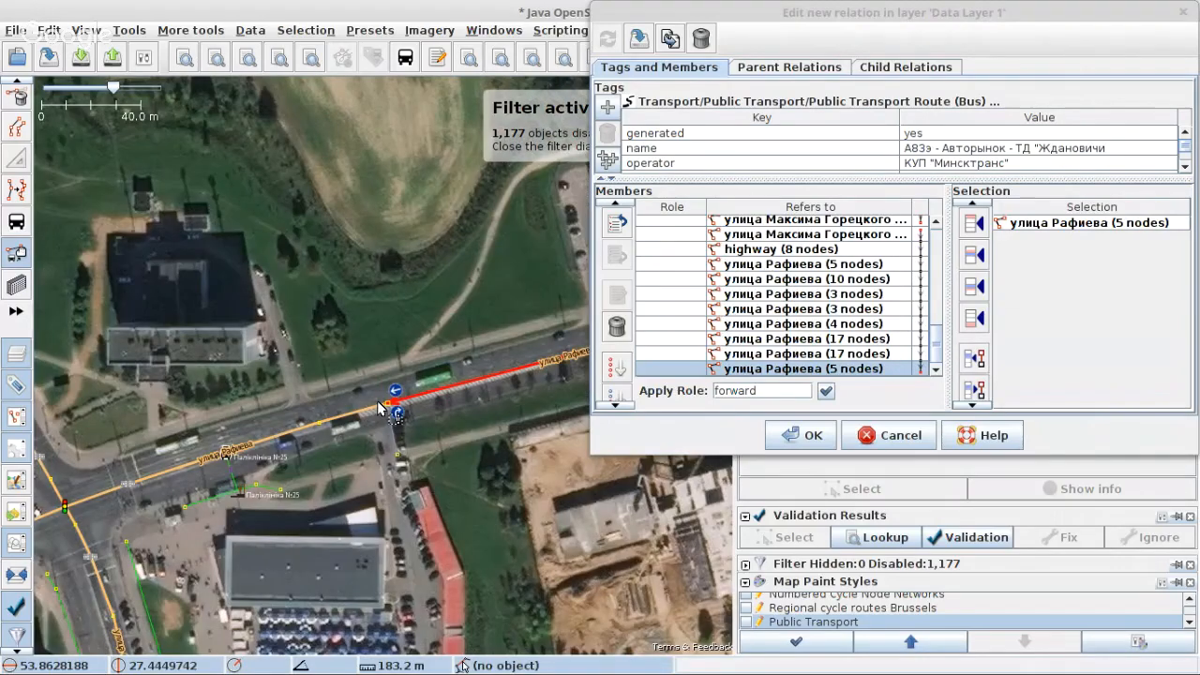
Step: Append the next улица Рафиева ways with 5 and 32 nodes, and the 25-node Слободская улица way through platforms 8 and 9
scroll(377, 400, "down", 3)
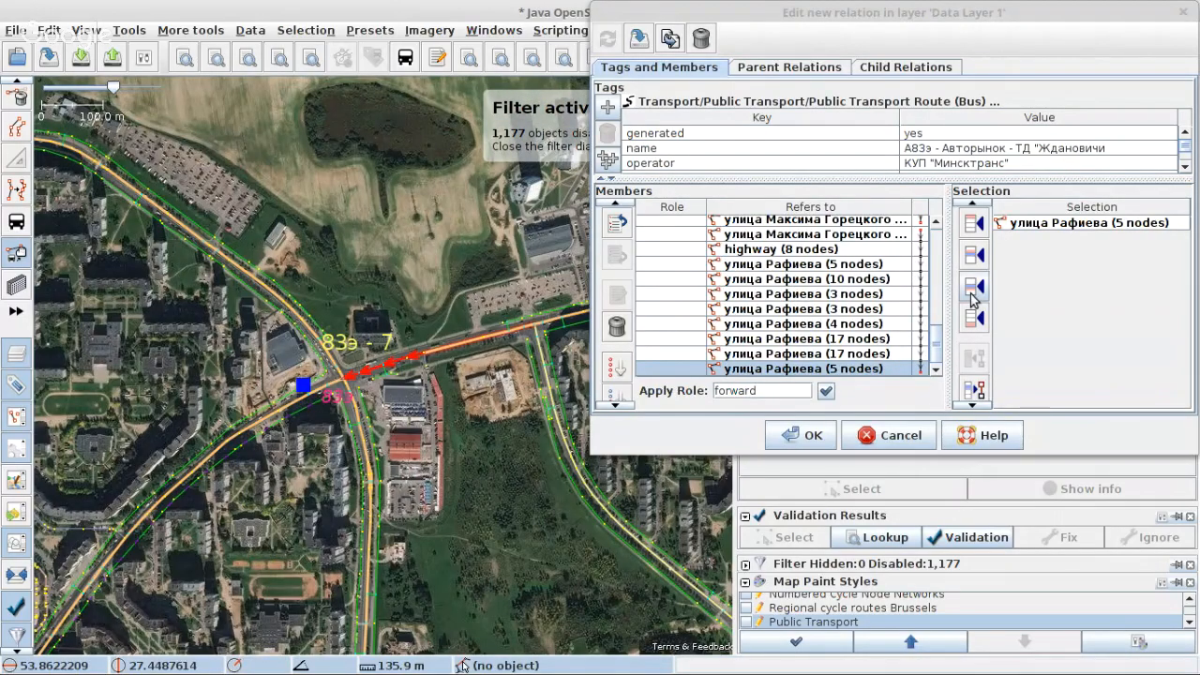
left_click(973, 288)
scroll(340, 380, "up", 4)
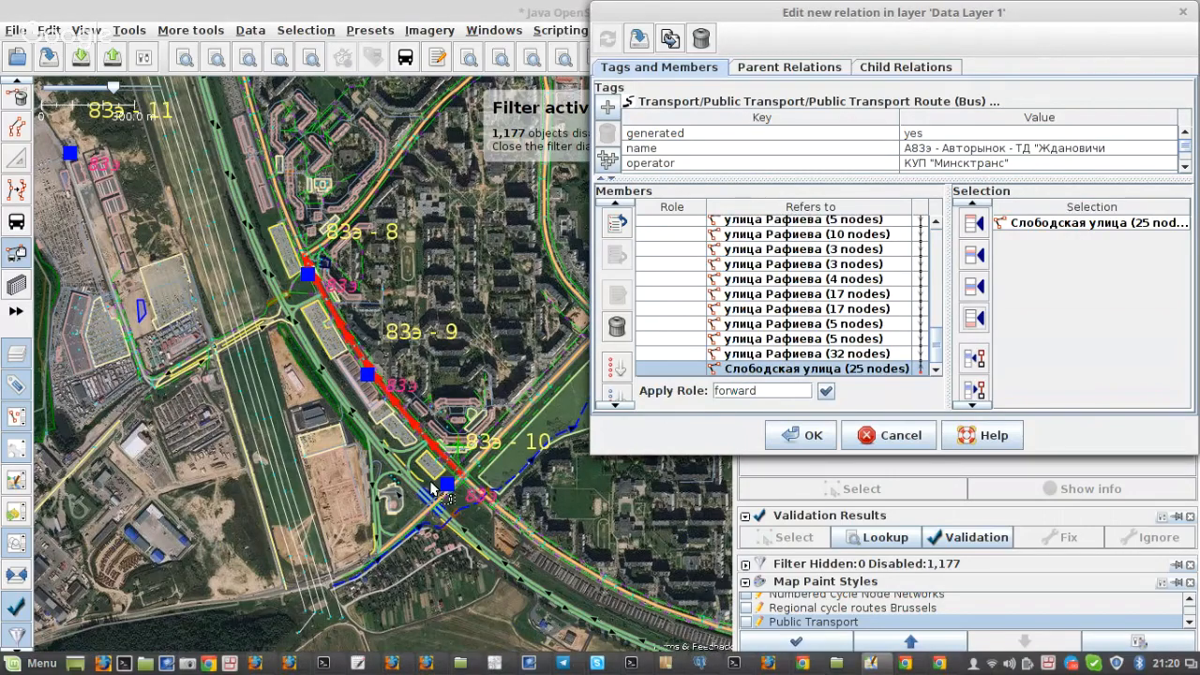
Step: Select the улица Громова ways with 4 and 5 nodes southwest of Слободская улица and append them together
scroll(433, 489, "up", 8)
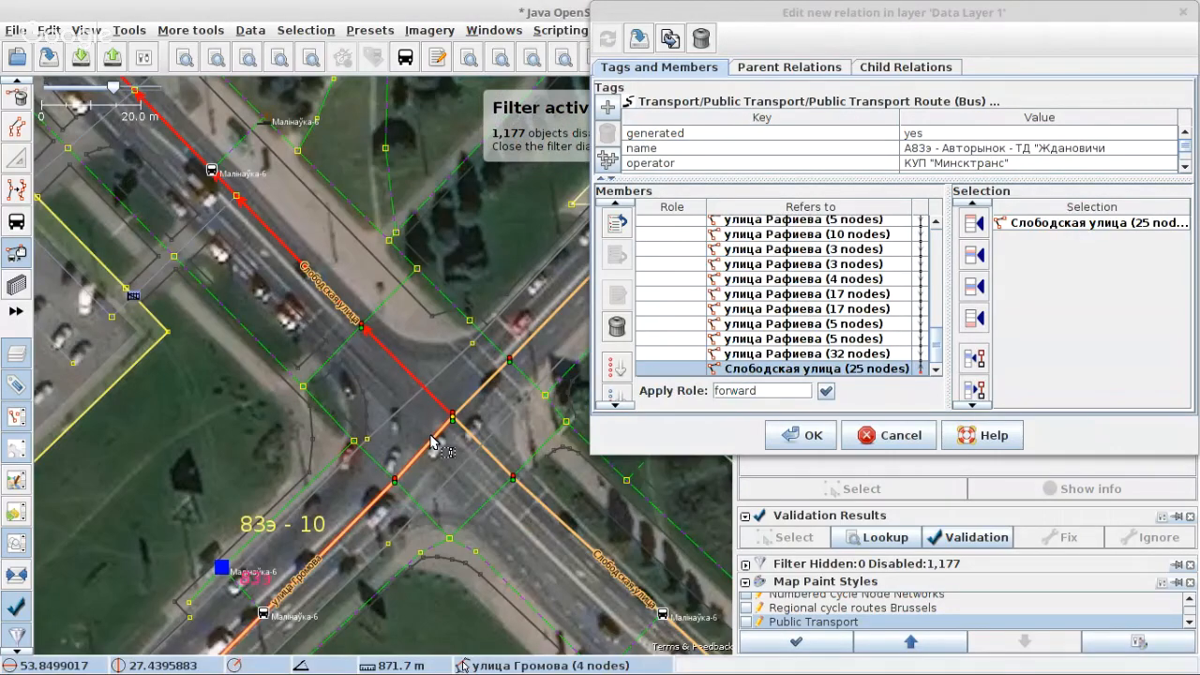
left_click(431, 440)
scroll(431, 442, "down", 6)
left_click(370, 379, "shift")
left_click(973, 318)
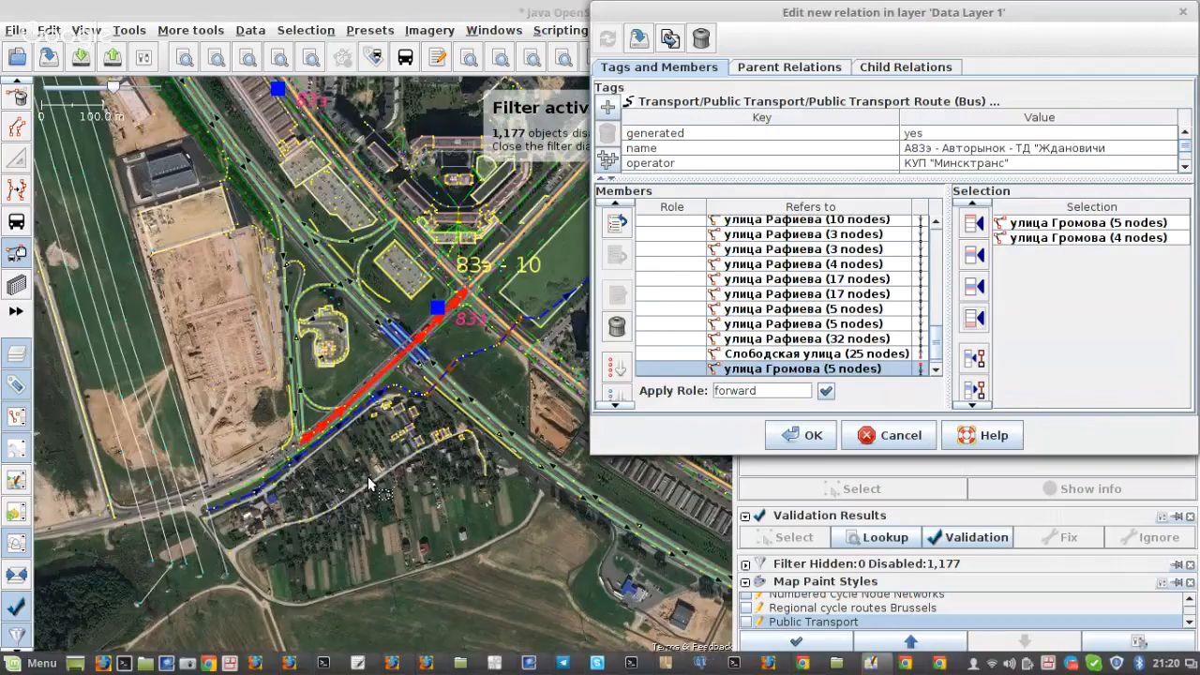
Step: Examine the appended ways around platforms 9 and 10 and the улица Громова interchange with МКАД for the onward route
scroll(366, 426, "up", 3)
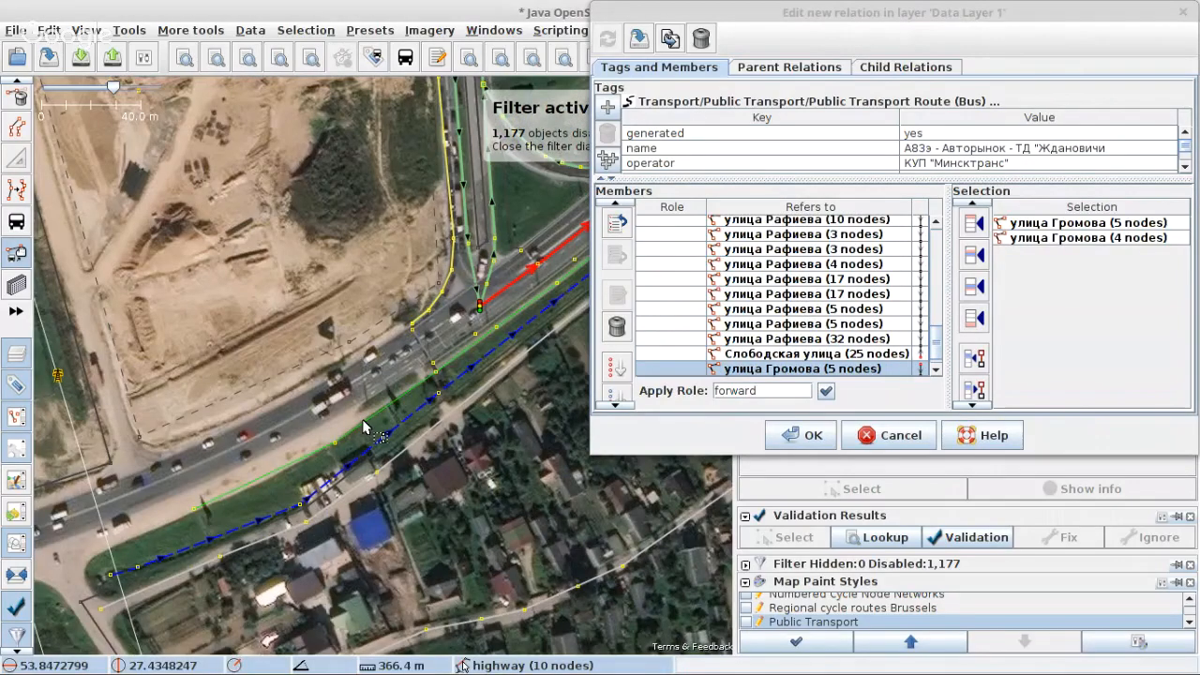
left_click_drag(549, 253, 285, 454)
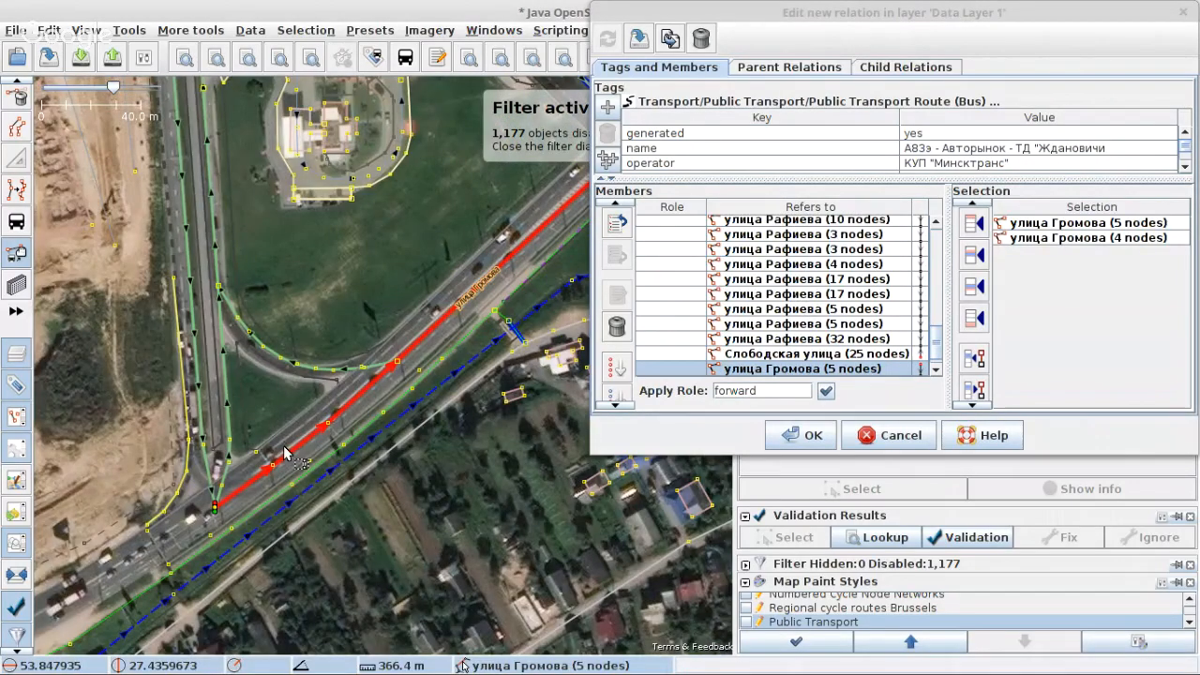
scroll(285, 454, "down", 5)
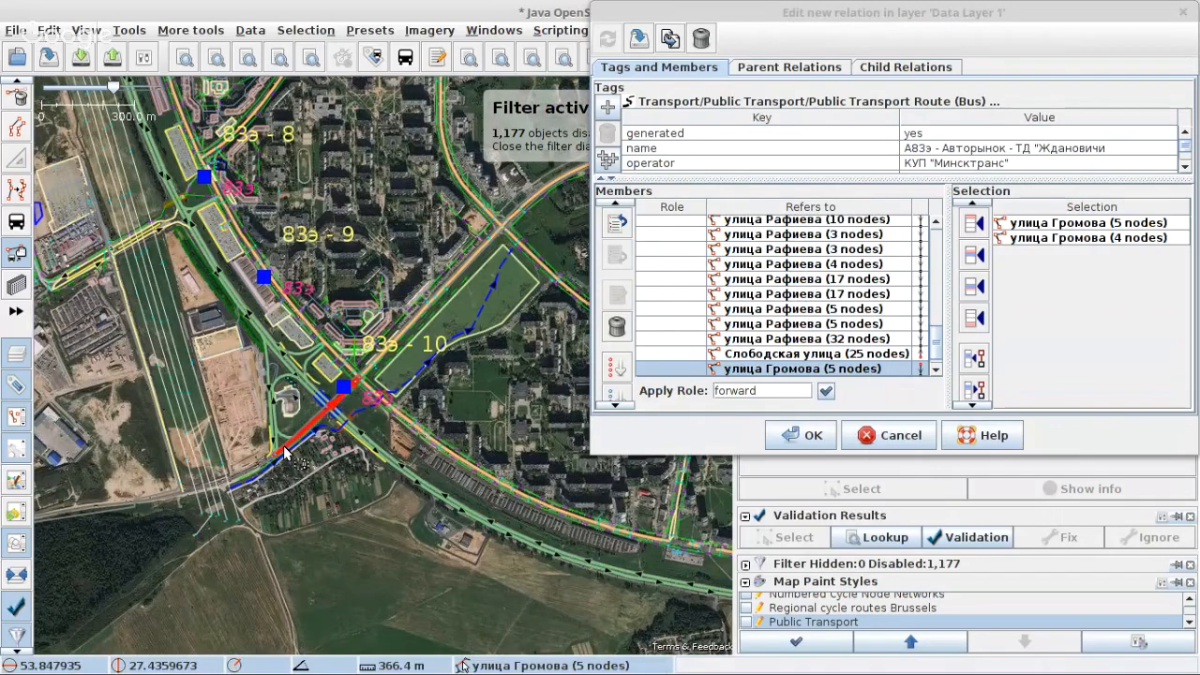
scroll(269, 275, "up", 5)
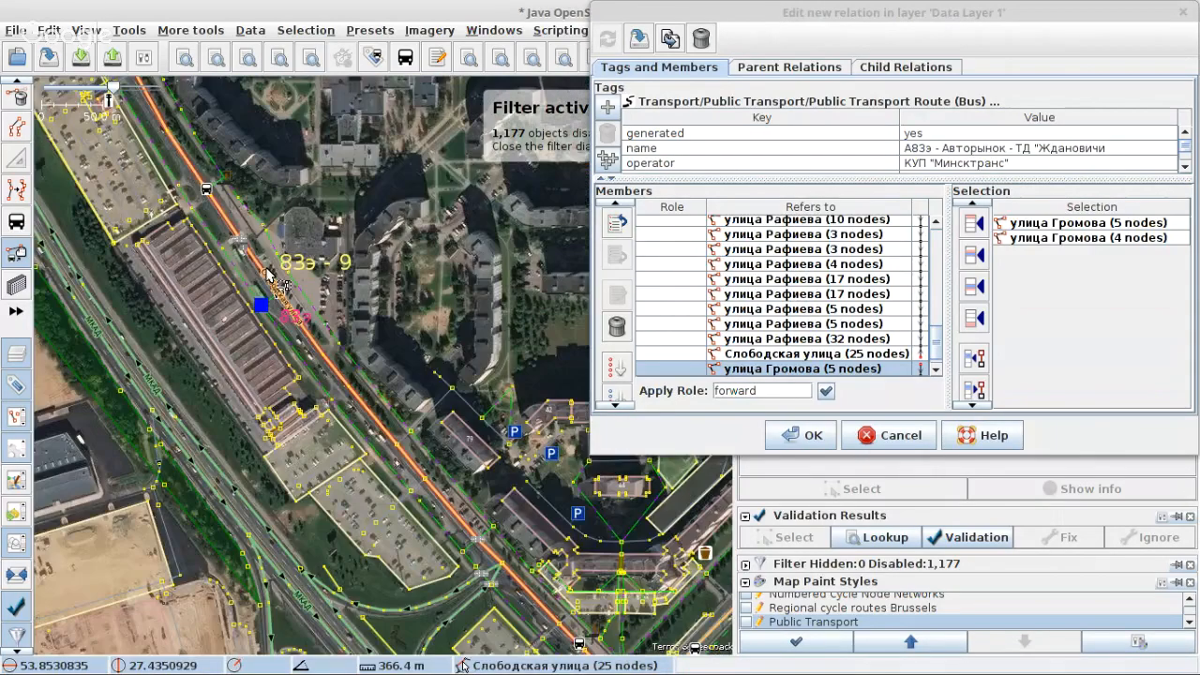
scroll(269, 274, "down", 2)
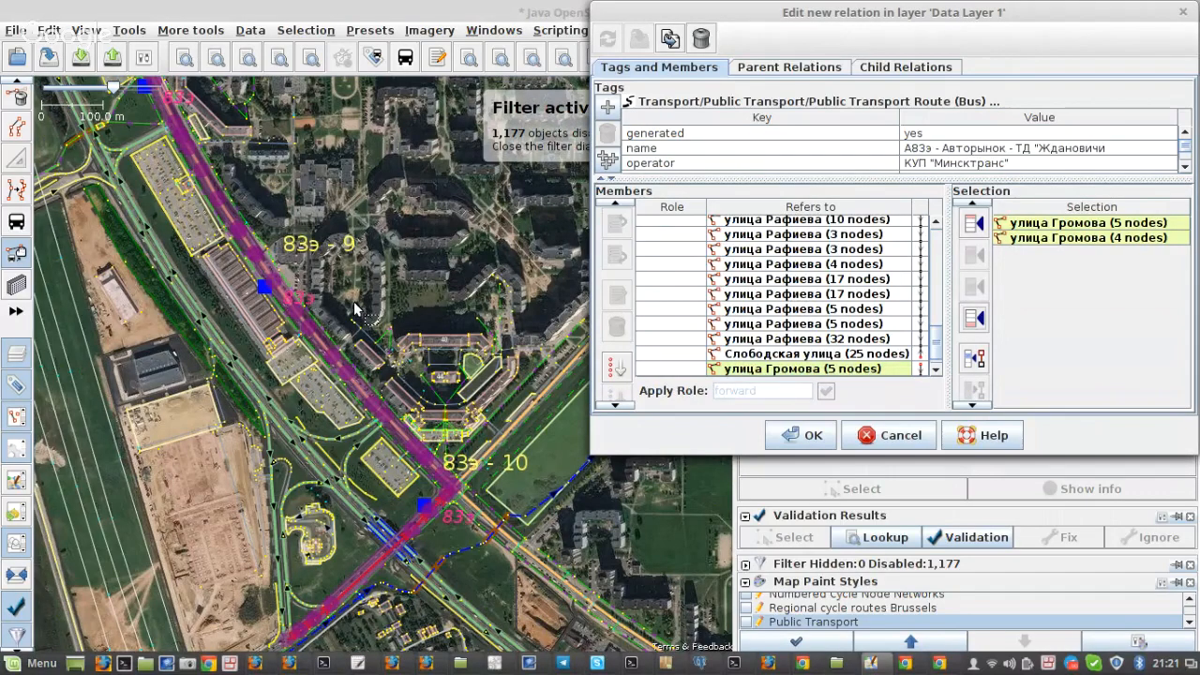
scroll(356, 308, "down", 4)
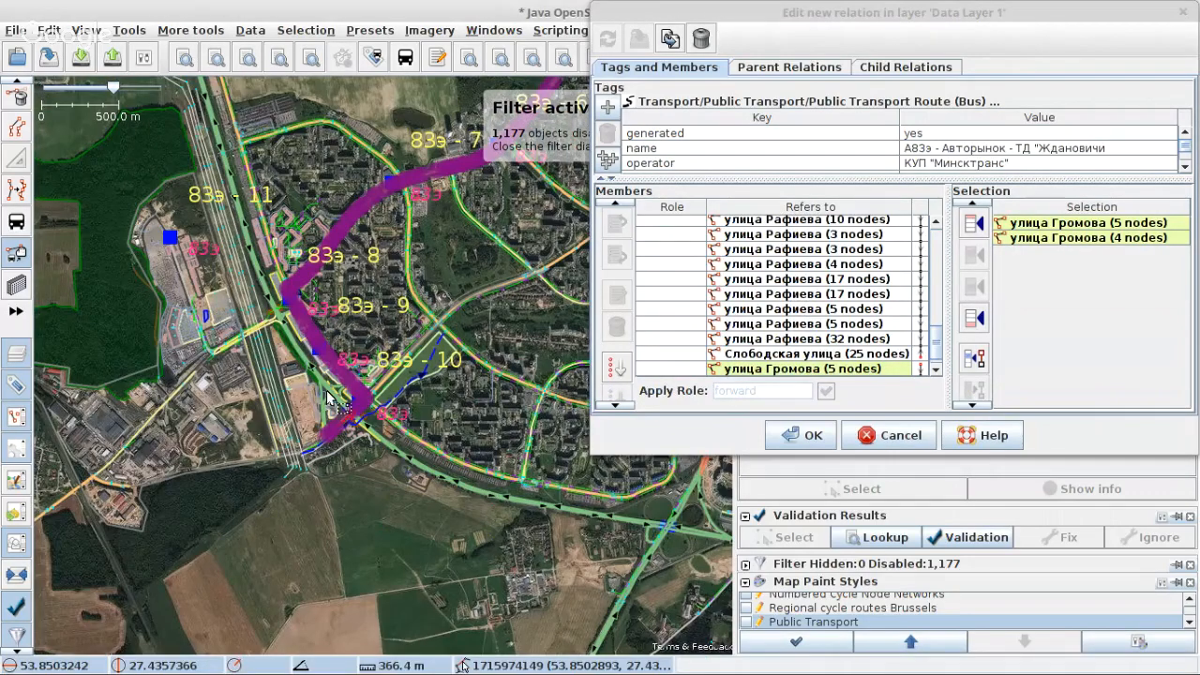
scroll(330, 398, "up", 5)
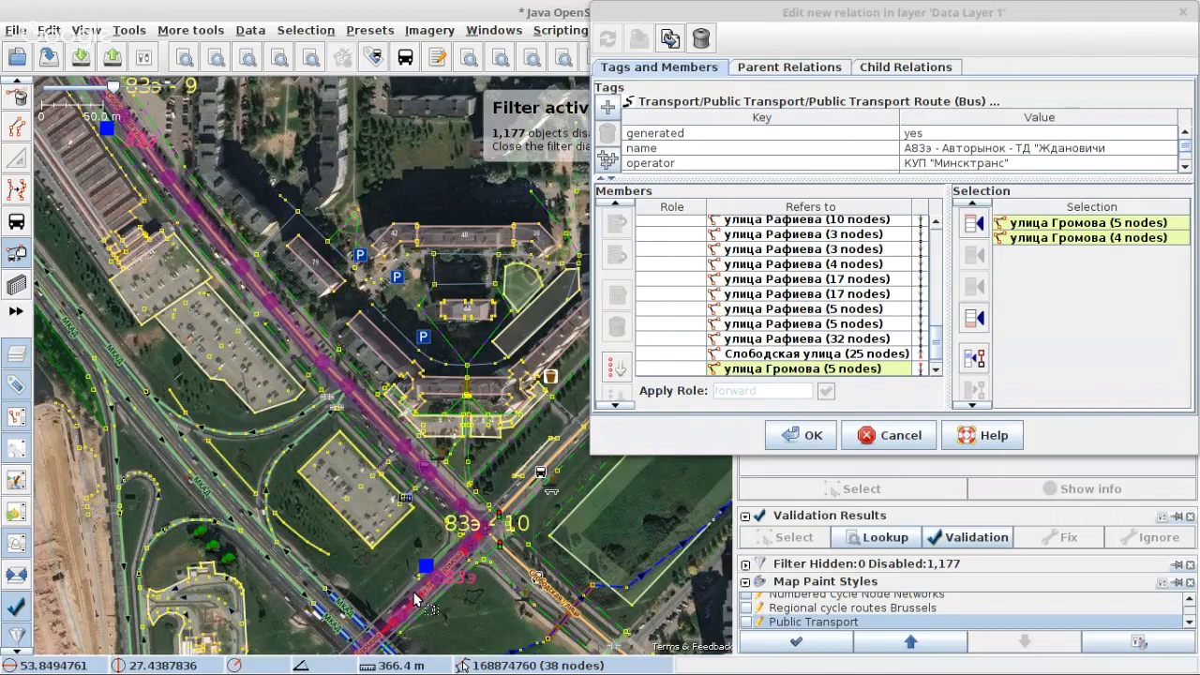
left_click_drag(415, 600, 380, 286)
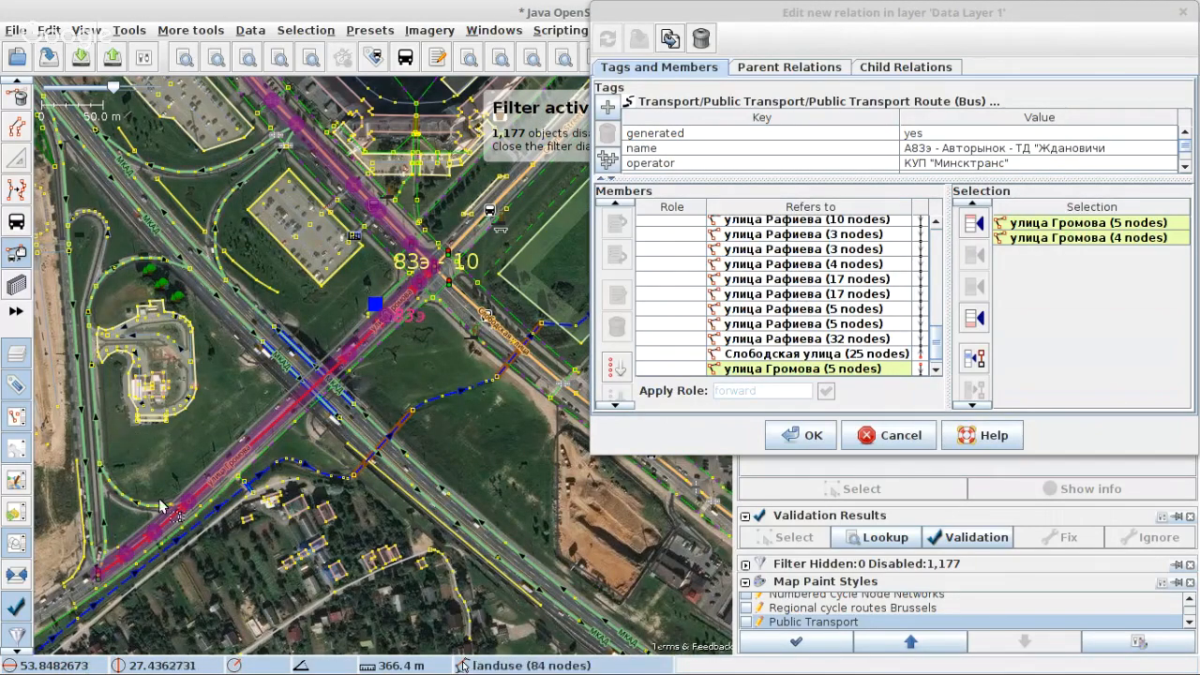
left_click_drag(205, 539, 444, 406)
Step: Examine terminal platform 11 at Аўтарынак and the roads between it and the appended ways
scroll(443, 406, "down", 6)
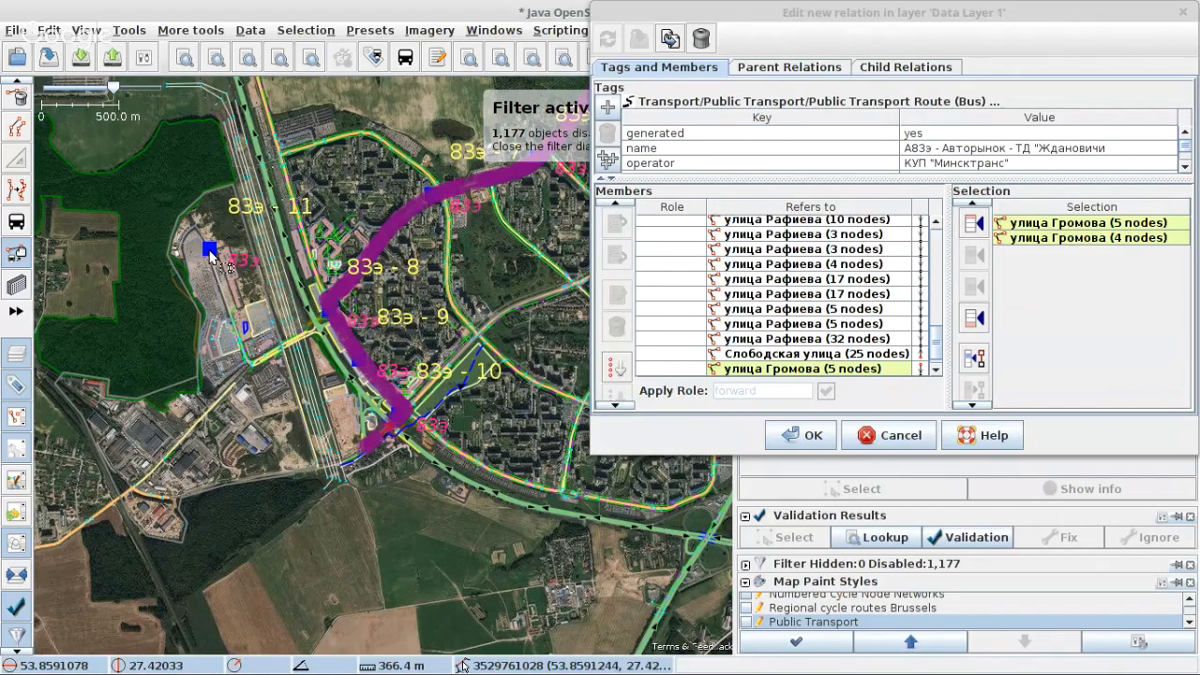
scroll(212, 259, "up", 4)
scroll(208, 259, "up", 3)
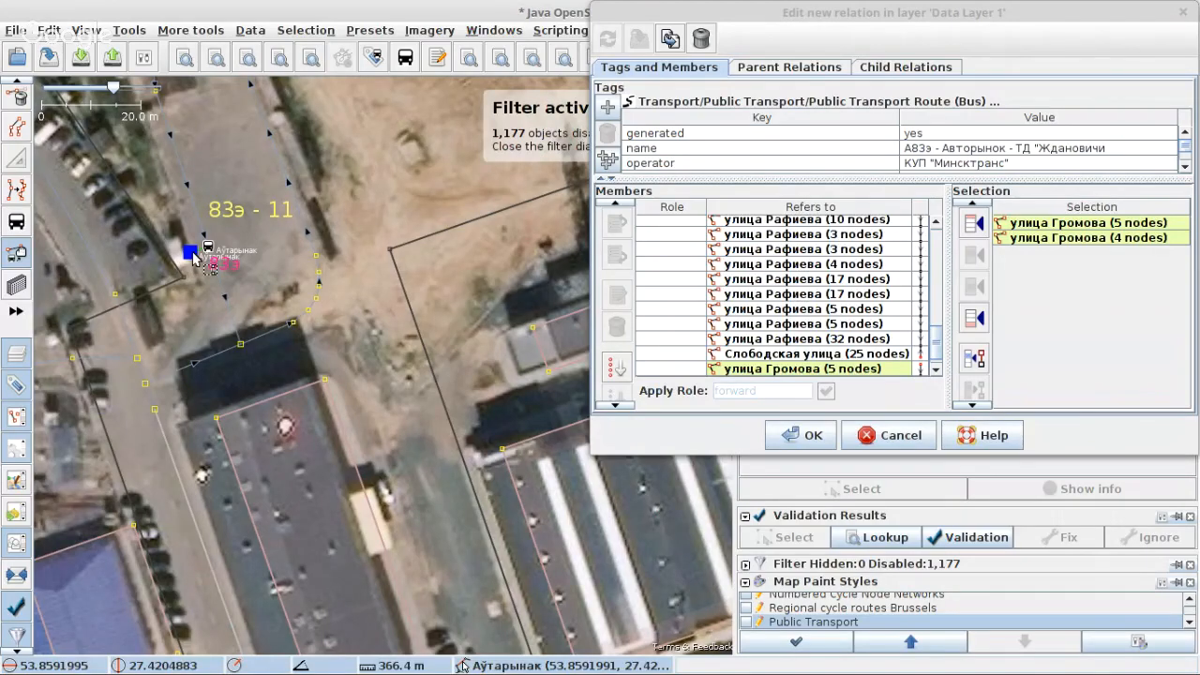
scroll(195, 258, "down", 2)
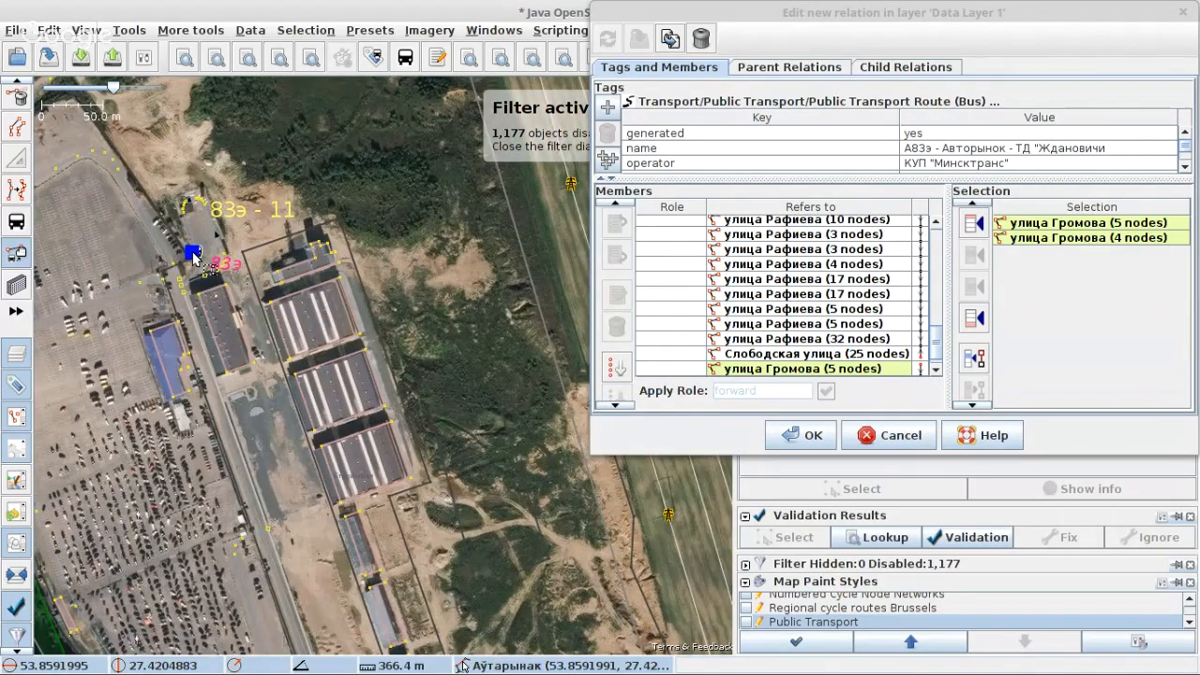
scroll(194, 258, "down", 3)
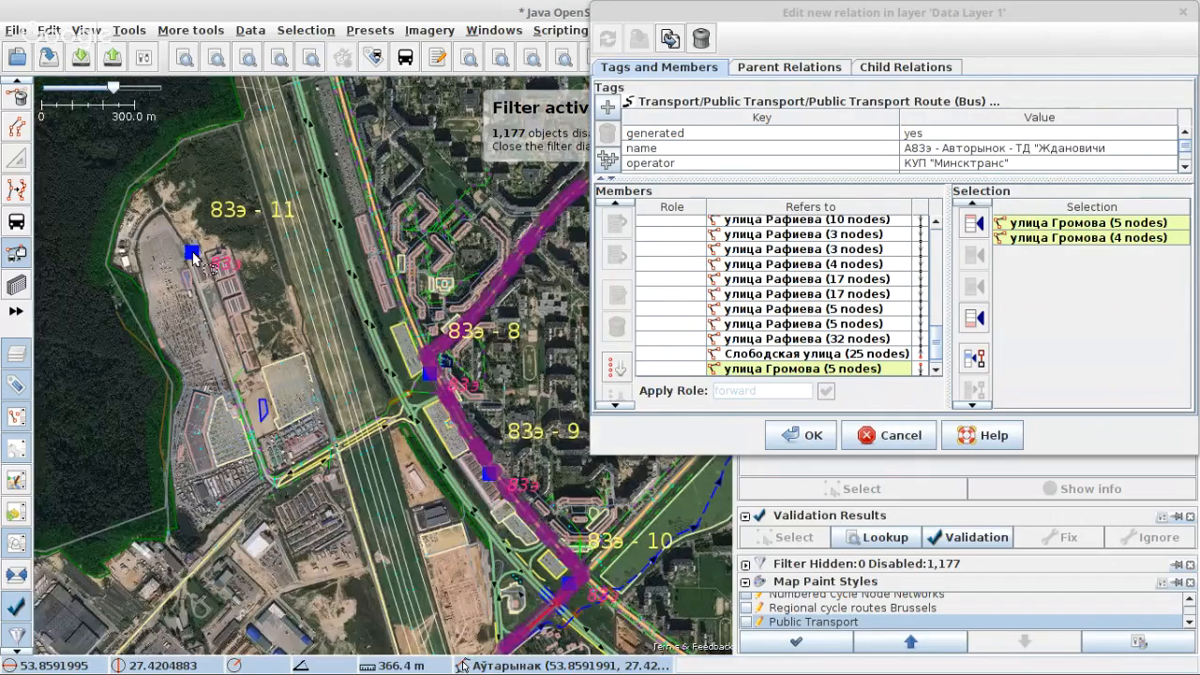
scroll(870, 163, "down", 3)
scroll(868, 163, "up", 3)
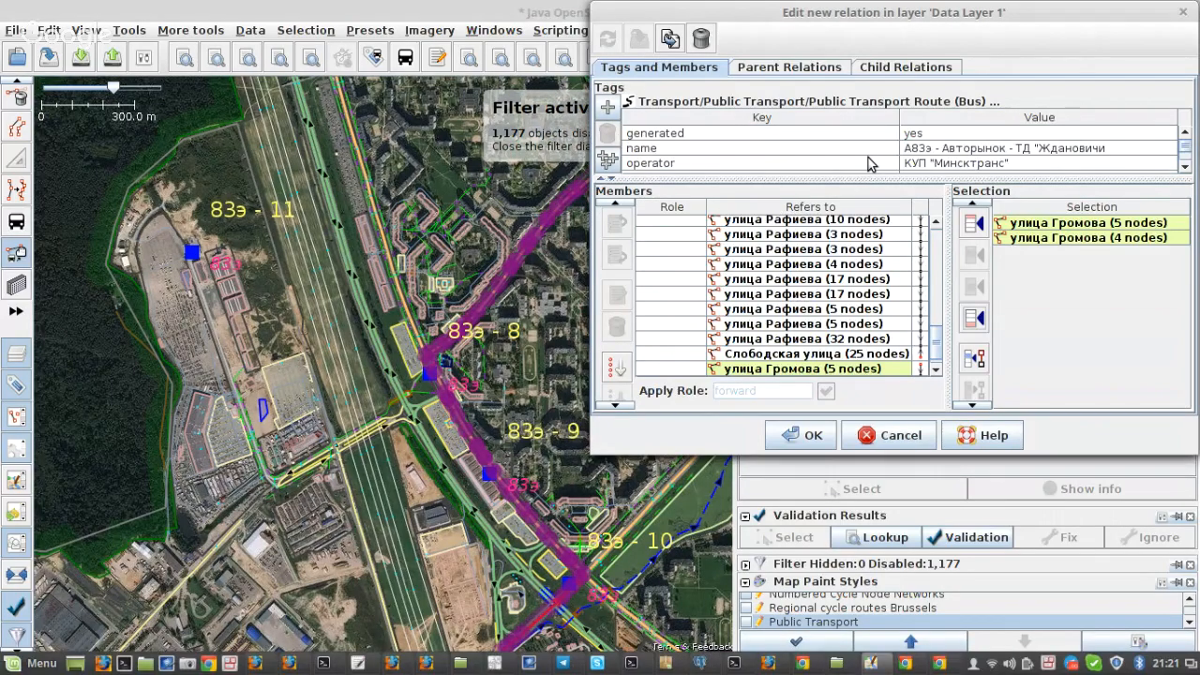
Step: Clear the value of the relation's generated tag and review the remaining tags
double_click(928, 132)
key("Delete")
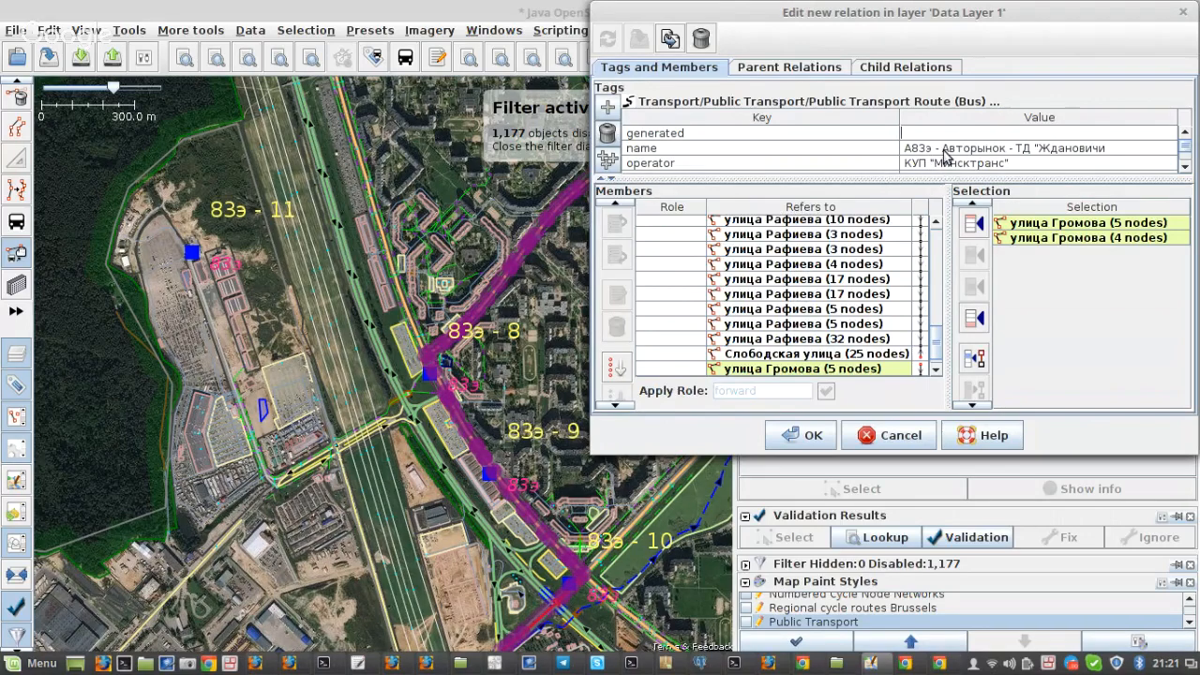
scroll(945, 156, "down", 1)
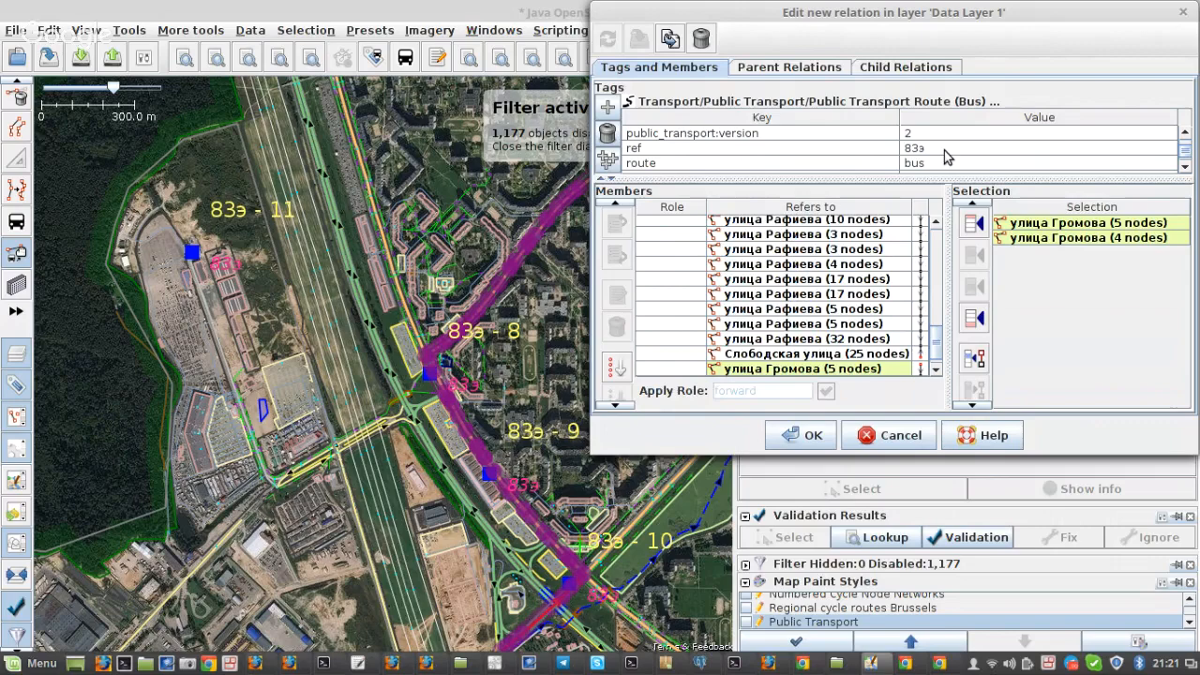
scroll(945, 157, "down", 1)
Step: Examine the МКАД crossing near platform 8 and the road links from there down to platform 10
left_click_drag(302, 411, 280, 312)
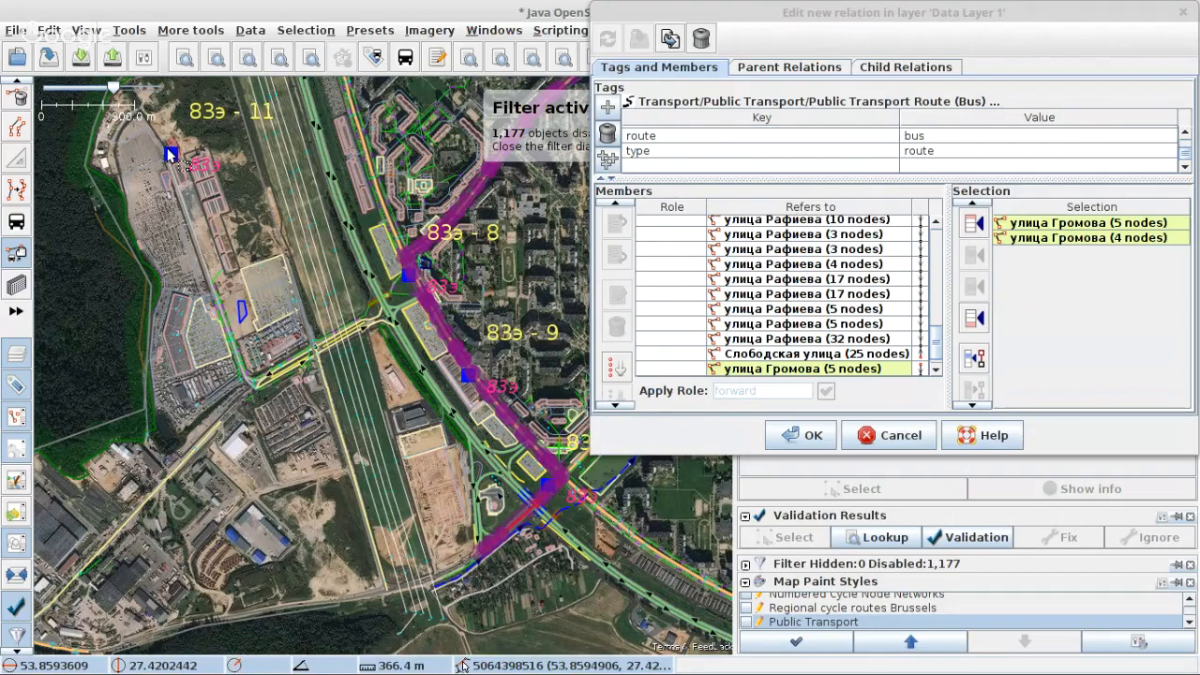
scroll(423, 265, "up", 3)
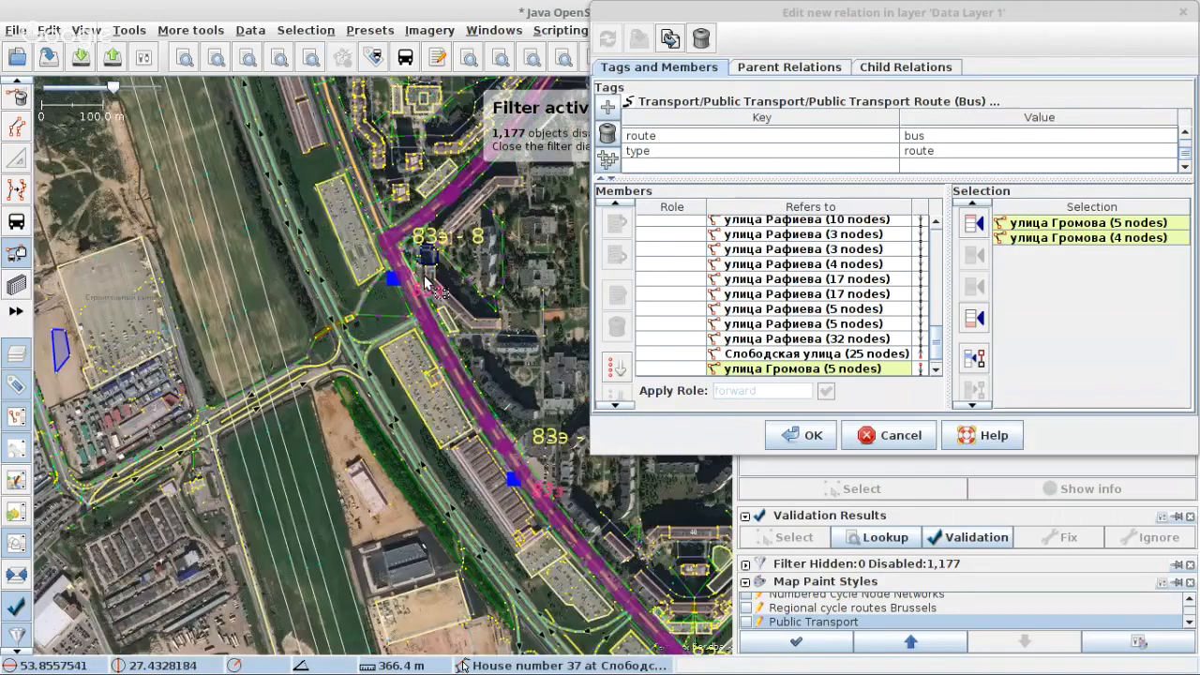
scroll(423, 279, "up", 2)
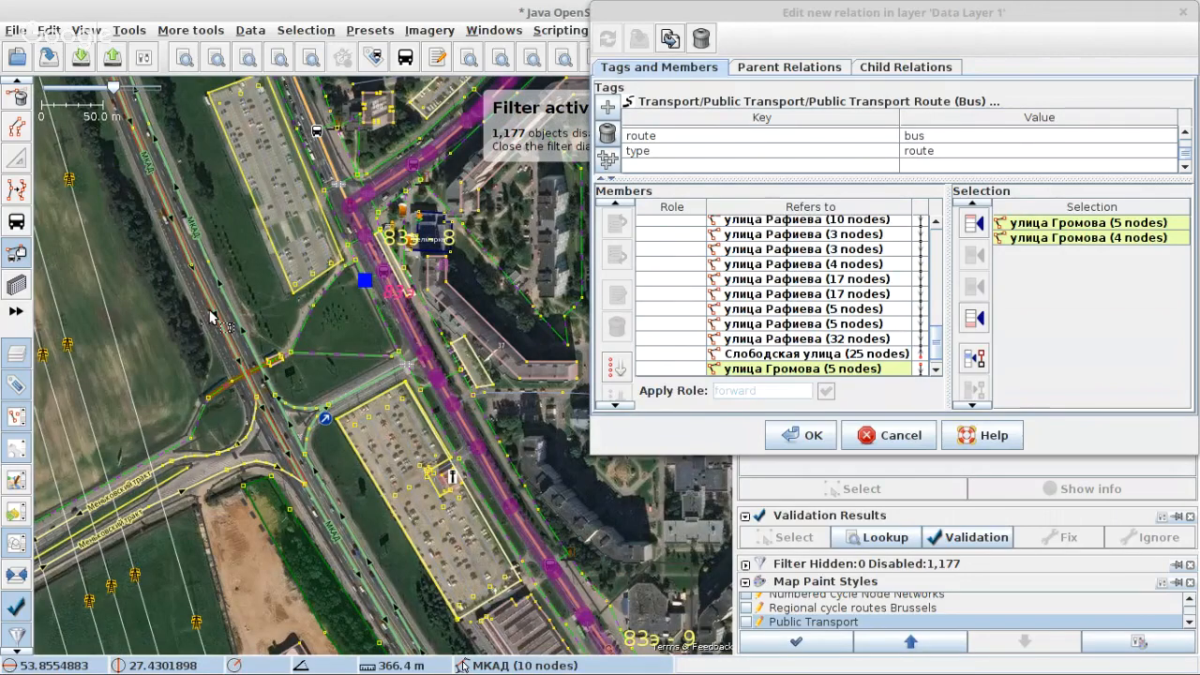
scroll(211, 317, "down", 3)
scroll(477, 477, "up", 3)
scroll(409, 351, "up", 2)
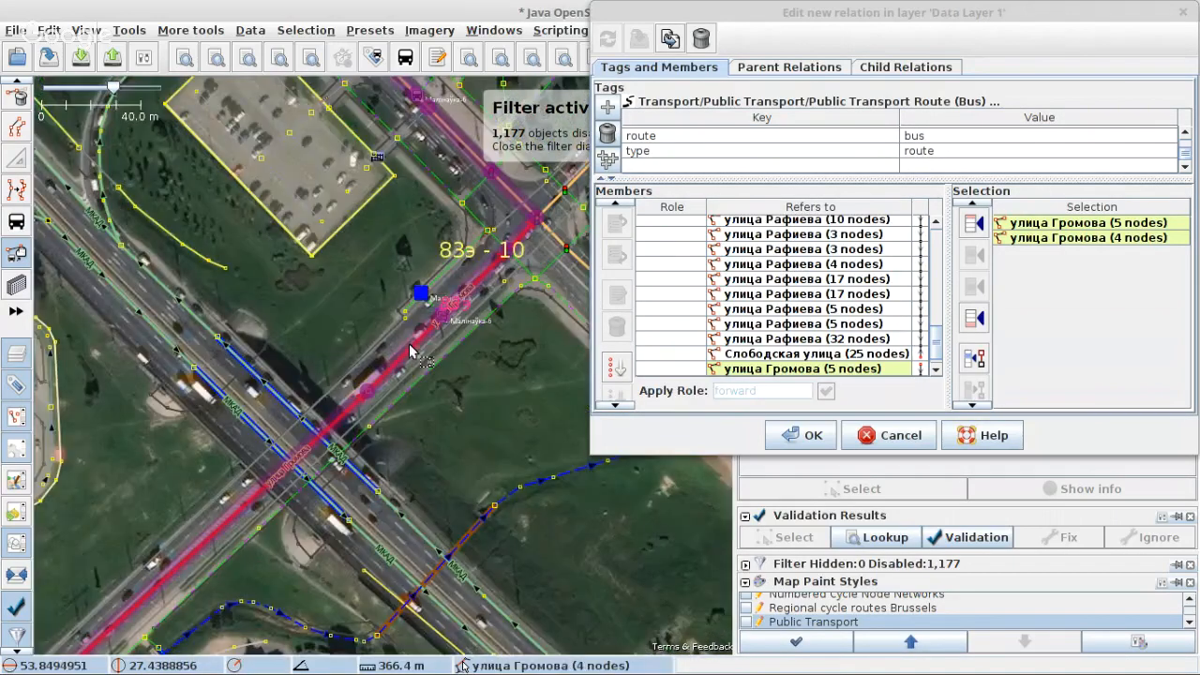
Step: Examine МКАД southeast of platform 10 and the улица Громова ramps for a possible way toward platform 11
scroll(282, 478, "down", 1)
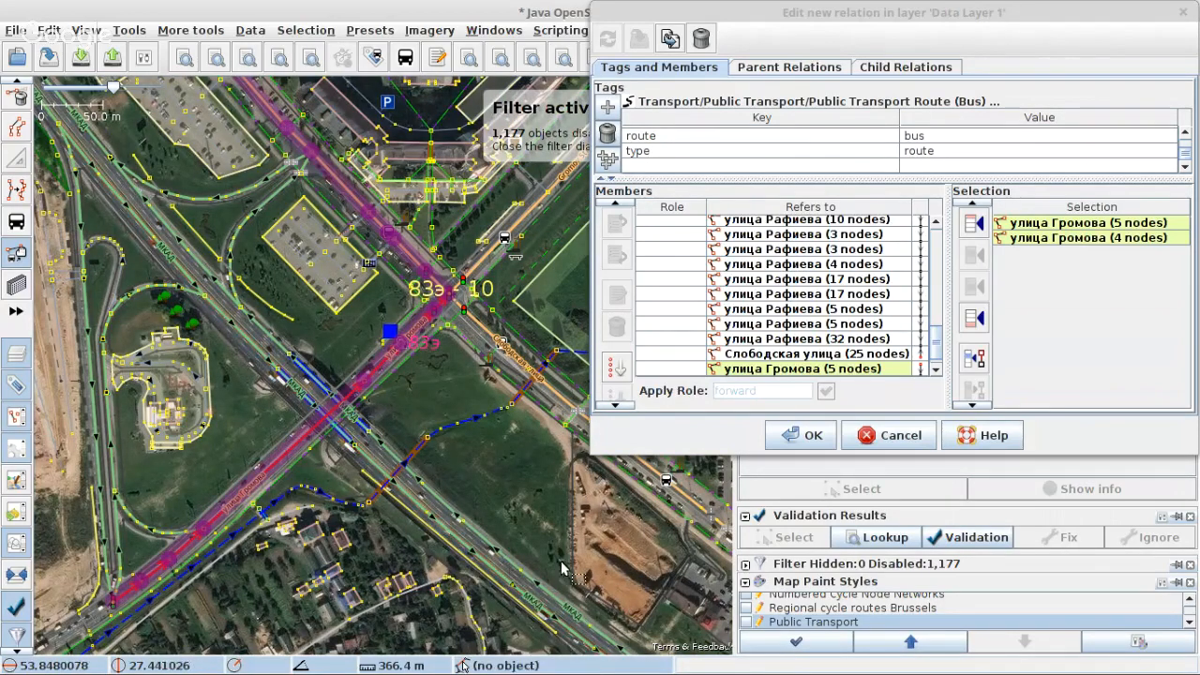
left_click_drag(562, 569, 380, 327)
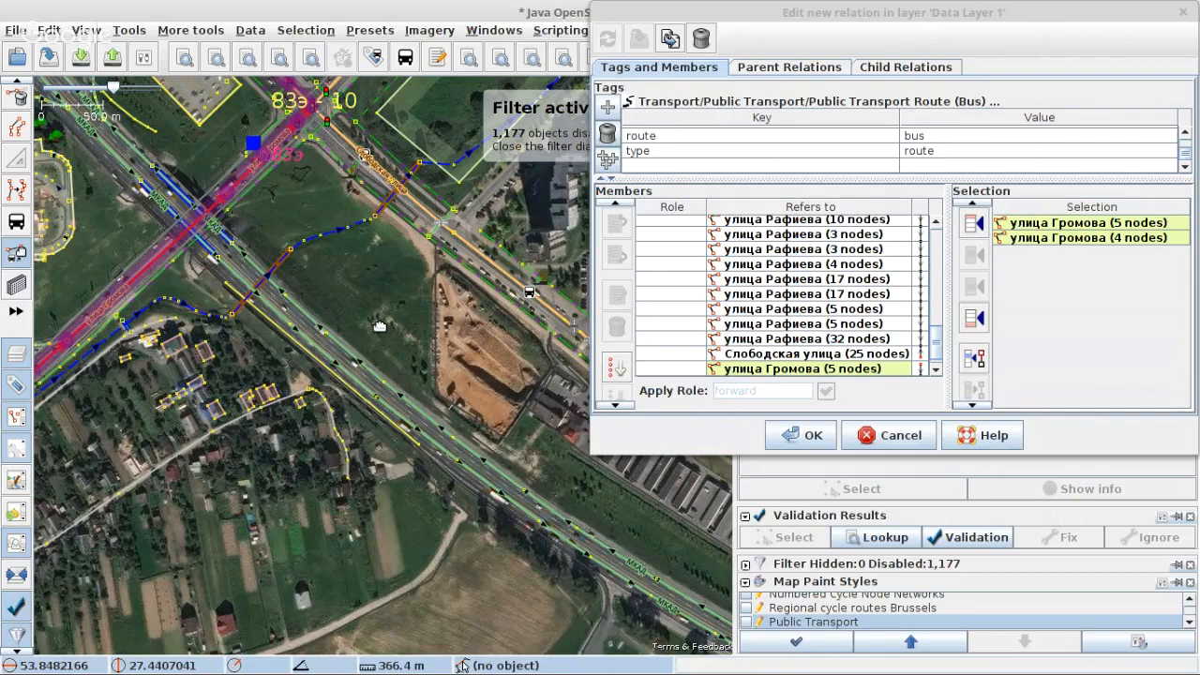
scroll(282, 239, "down", 6)
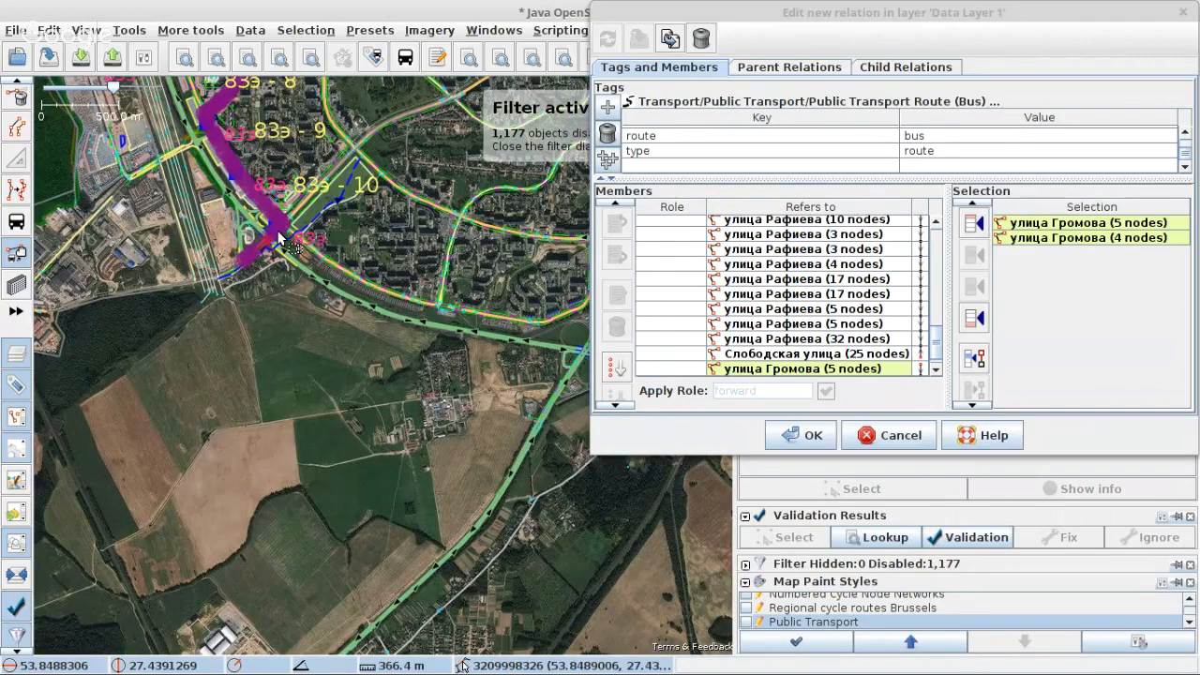
scroll(278, 239, "up", 6)
scroll(272, 249, "up", 4)
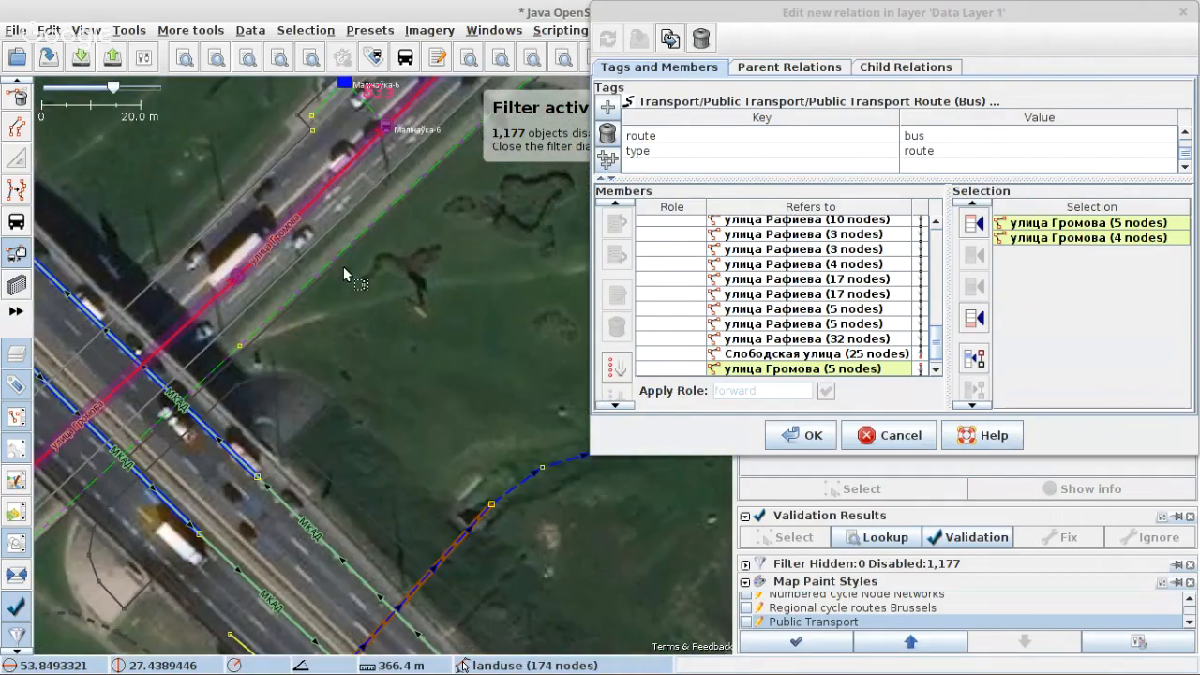
scroll(400, 386, "down", 2)
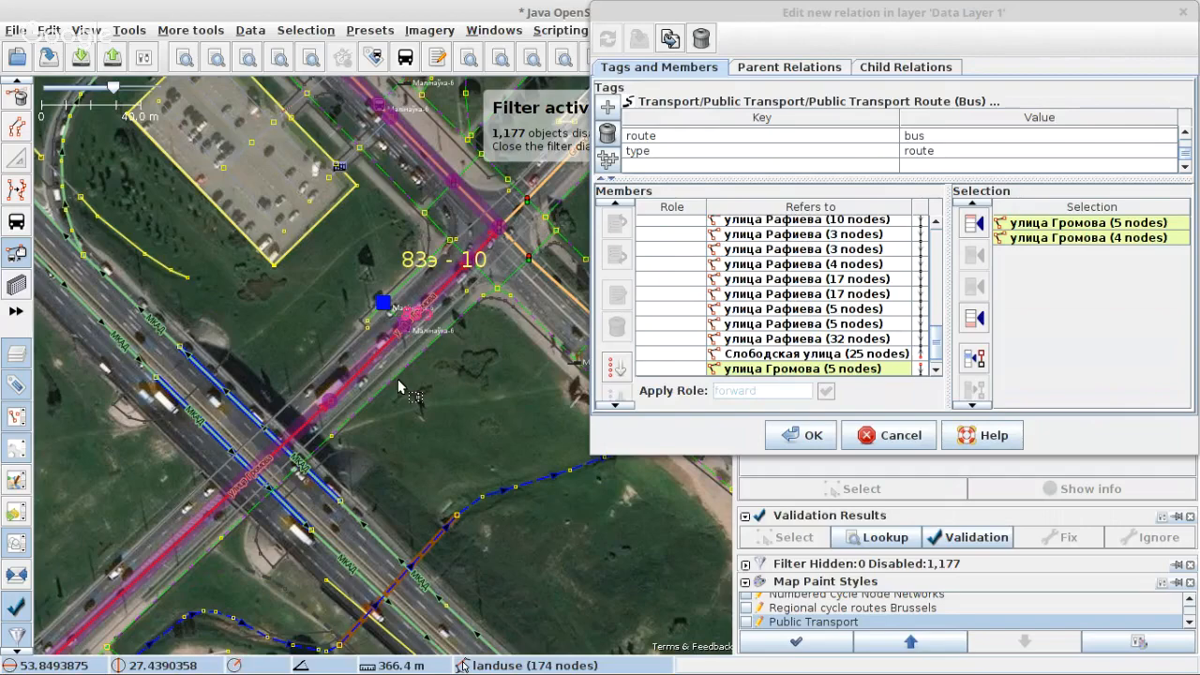
scroll(400, 386, "down", 2)
left_click_drag(126, 551, 266, 460)
scroll(267, 460, "up", 2)
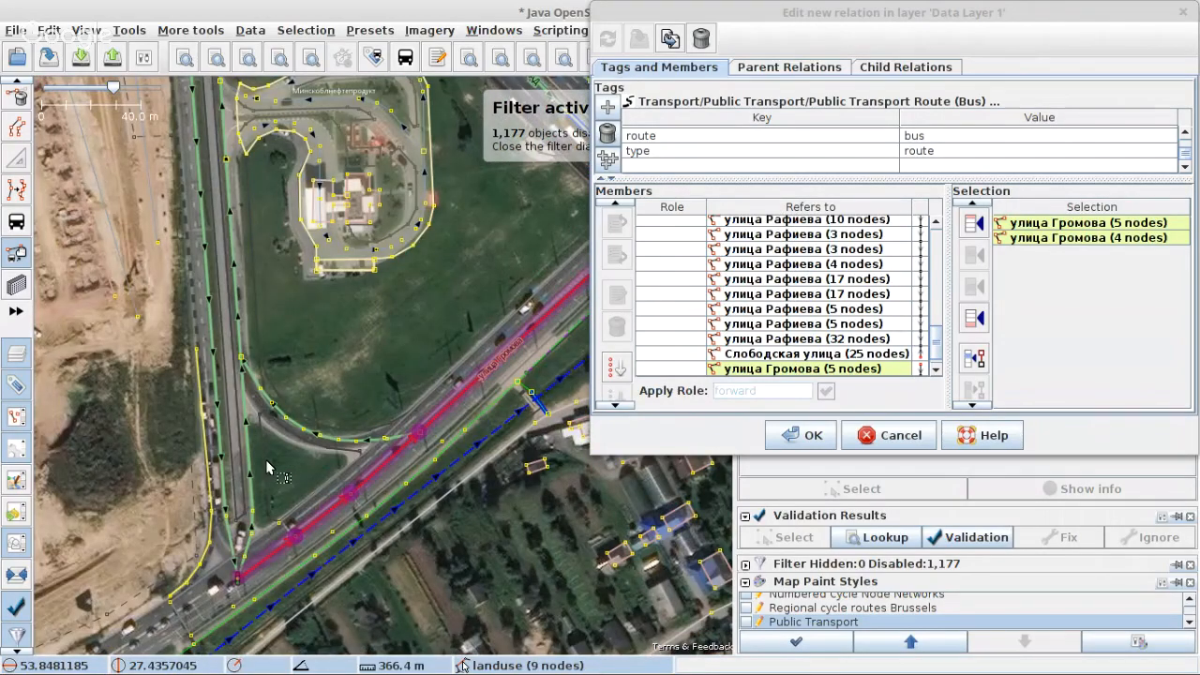
scroll(305, 409, "down", 2)
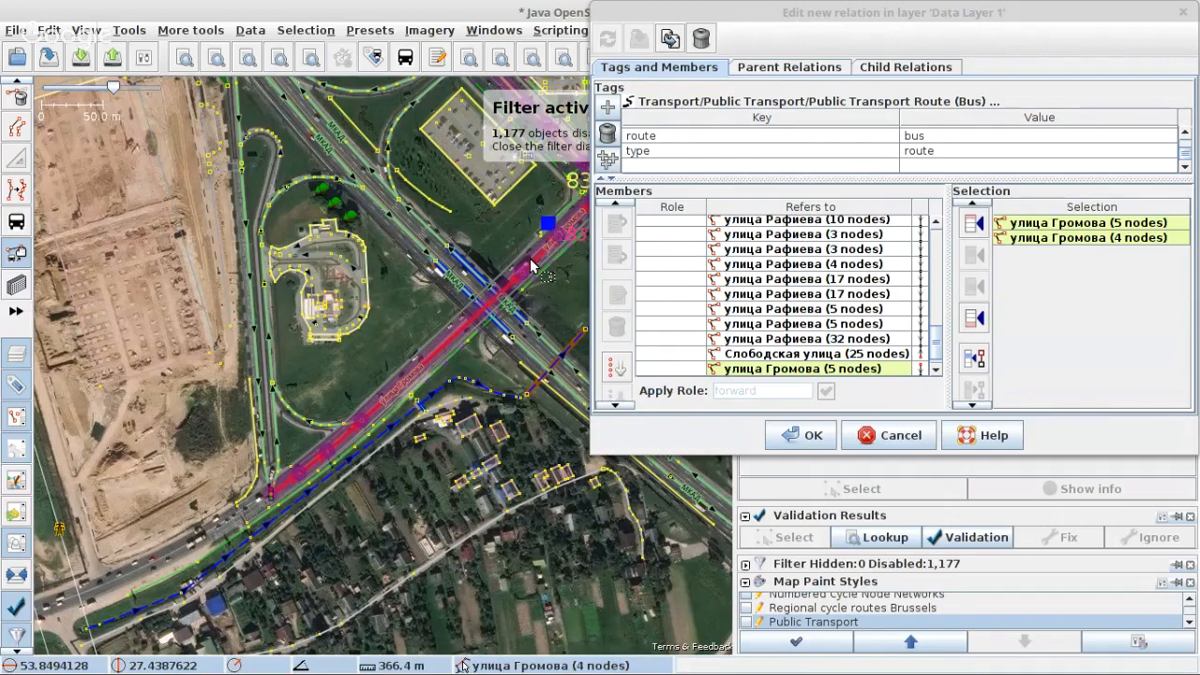
left_click_drag(530, 265, 313, 403)
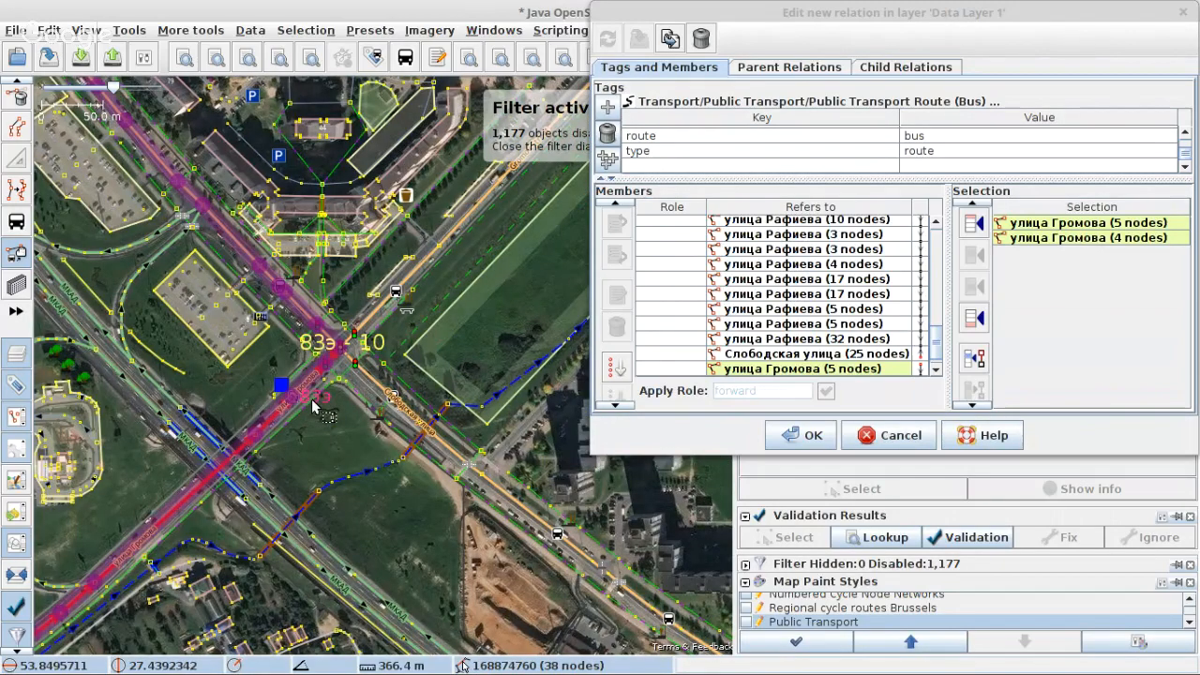
Step: Inspect the Аўтарынак stop at platform 11, clear the map selection and review the platform entries in the member list
scroll(409, 397, "down", 5)
scroll(225, 309, "up", 5)
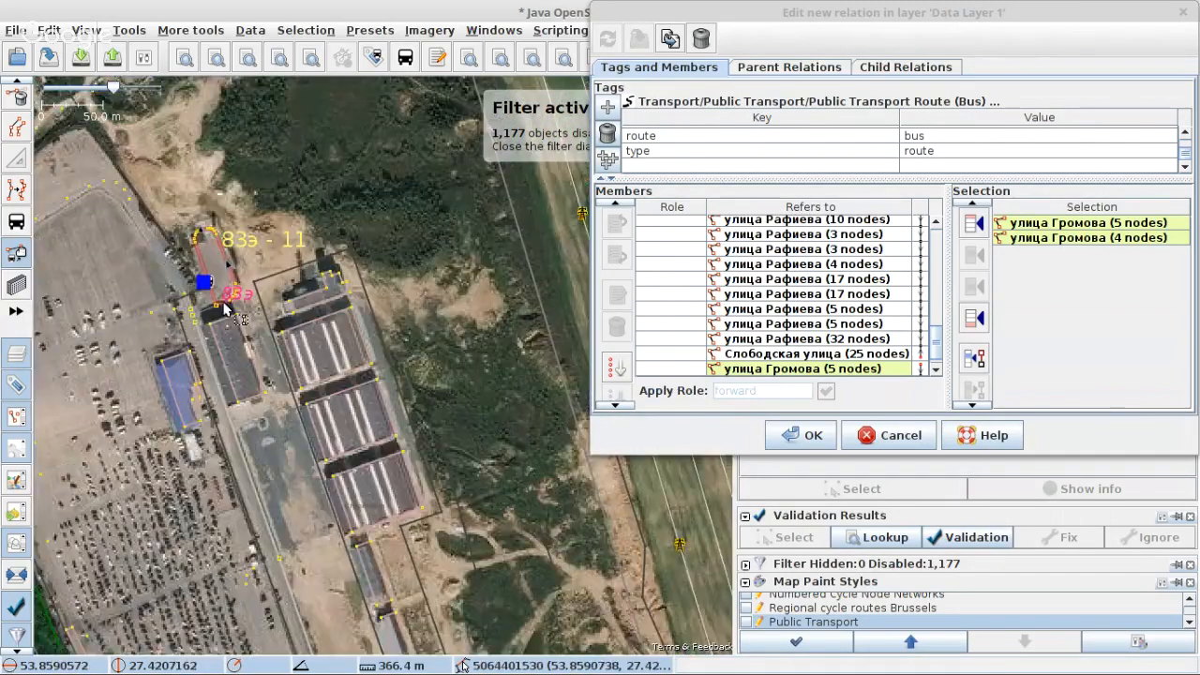
scroll(226, 305, "up", 3)
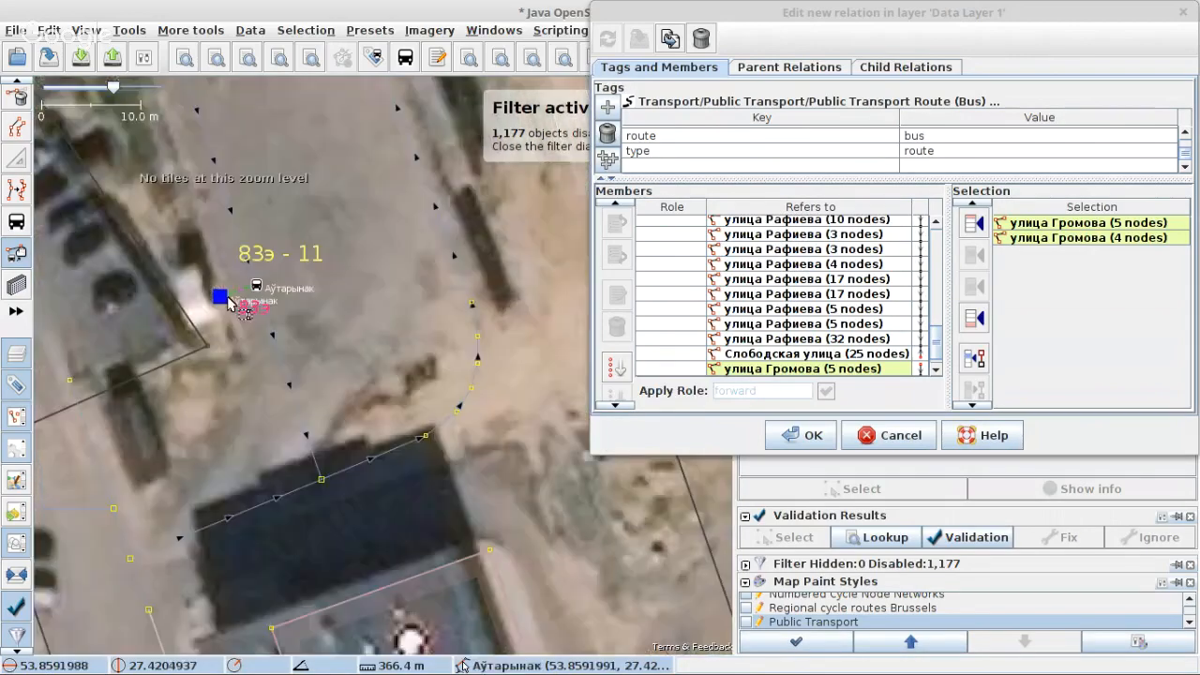
left_click(228, 302)
scroll(837, 308, "up", 4)
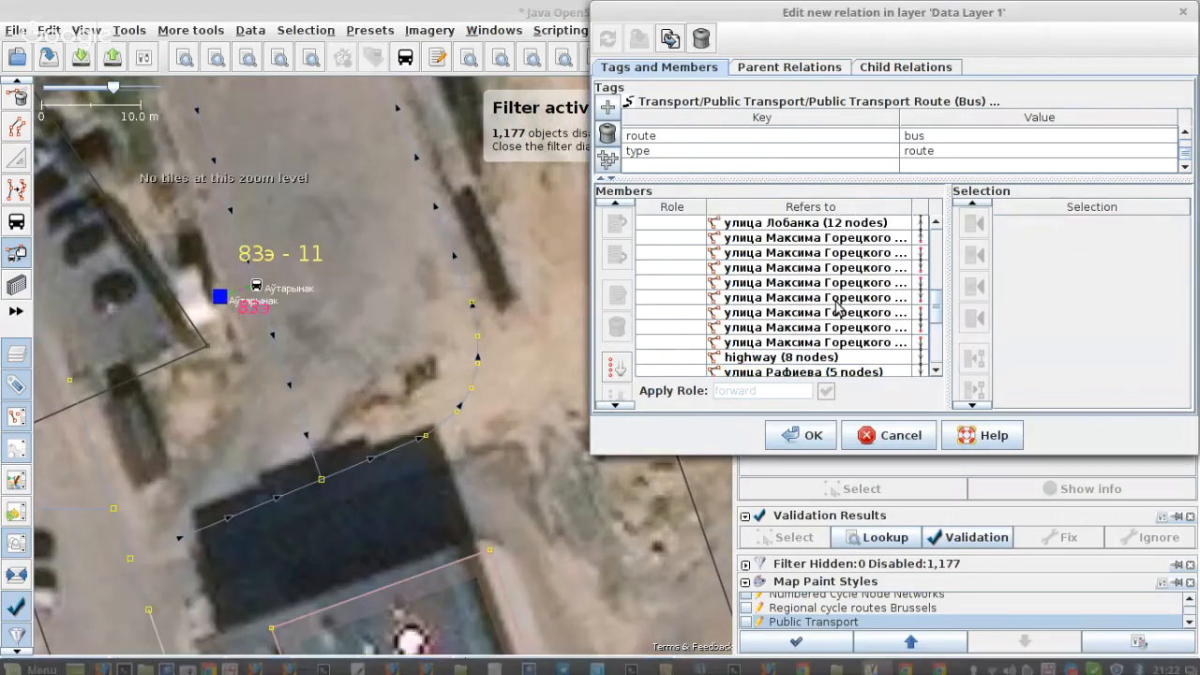
scroll(837, 308, "up", 5)
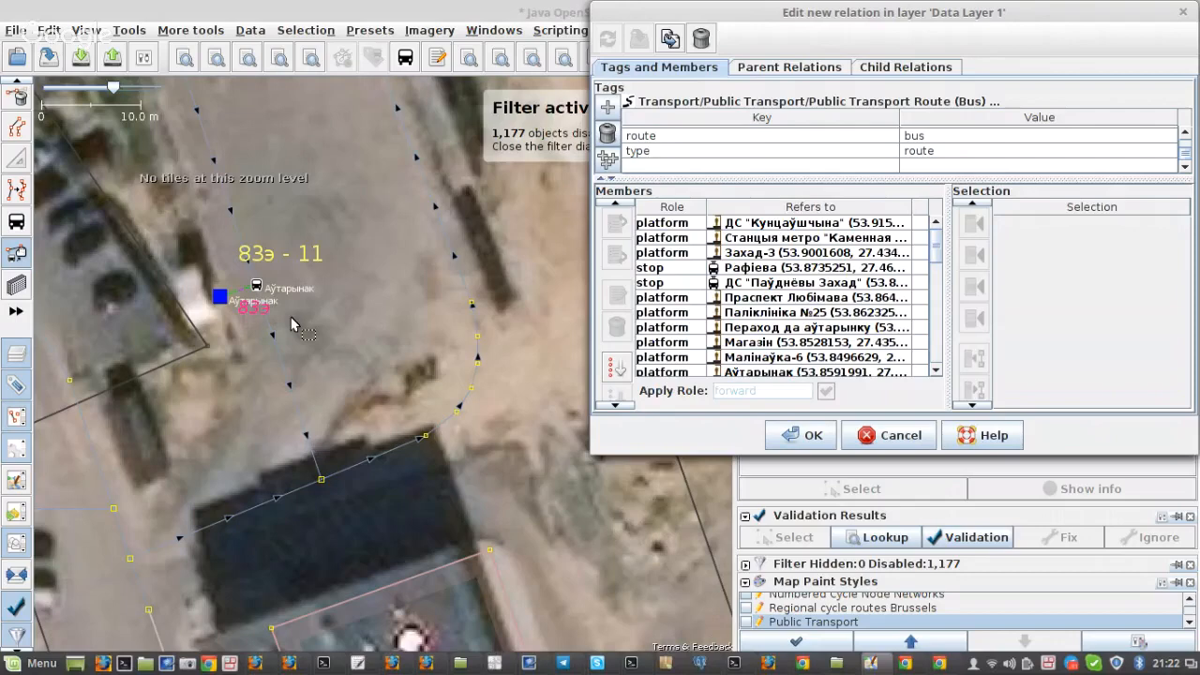
Step: Remove the Аўтарынак platform from the bus route relation's members
scroll(245, 294, "up", 2)
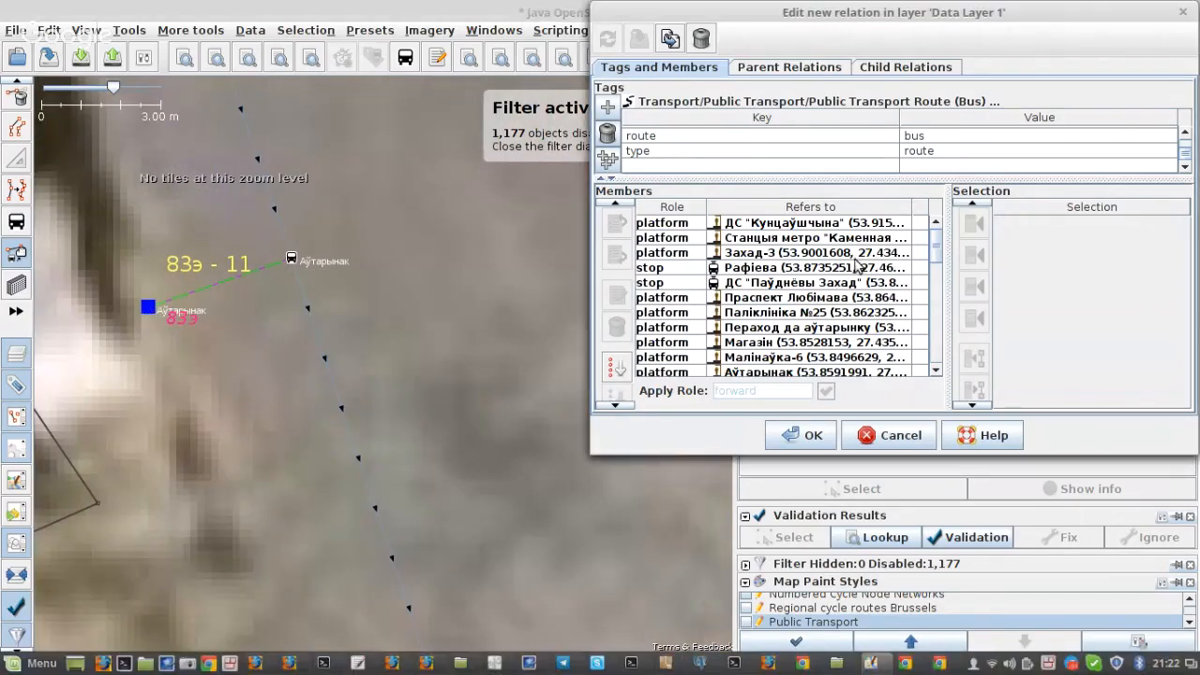
scroll(855, 267, "down", 3)
left_click(770, 240)
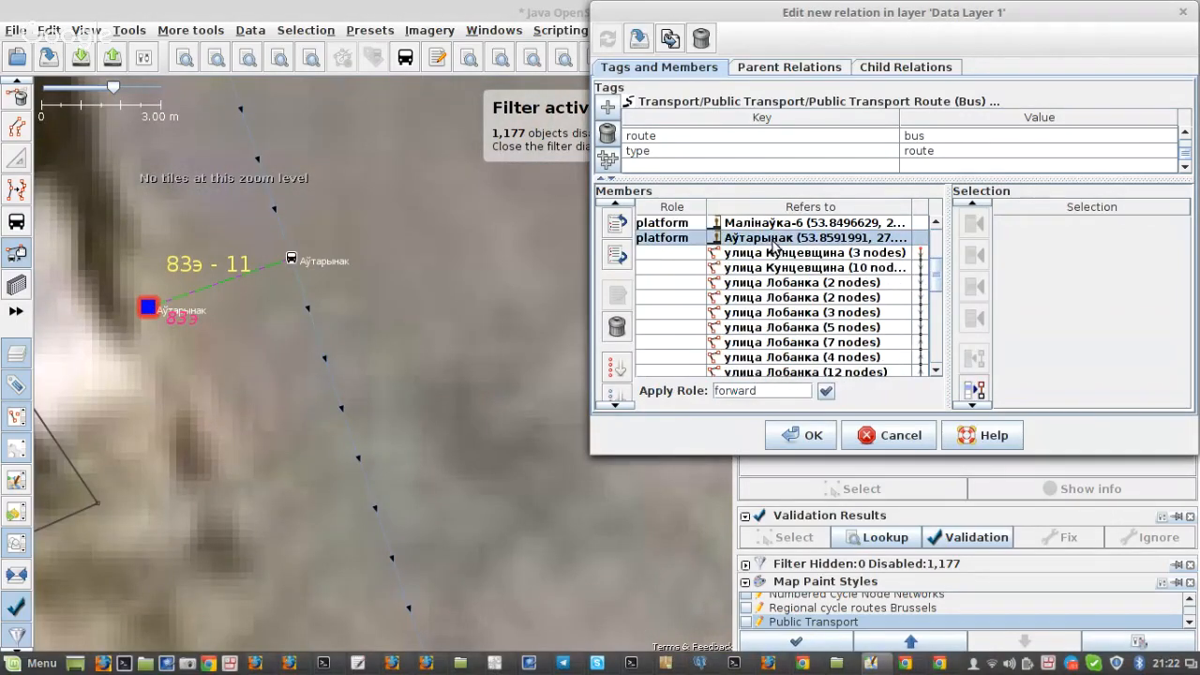
left_click(617, 327)
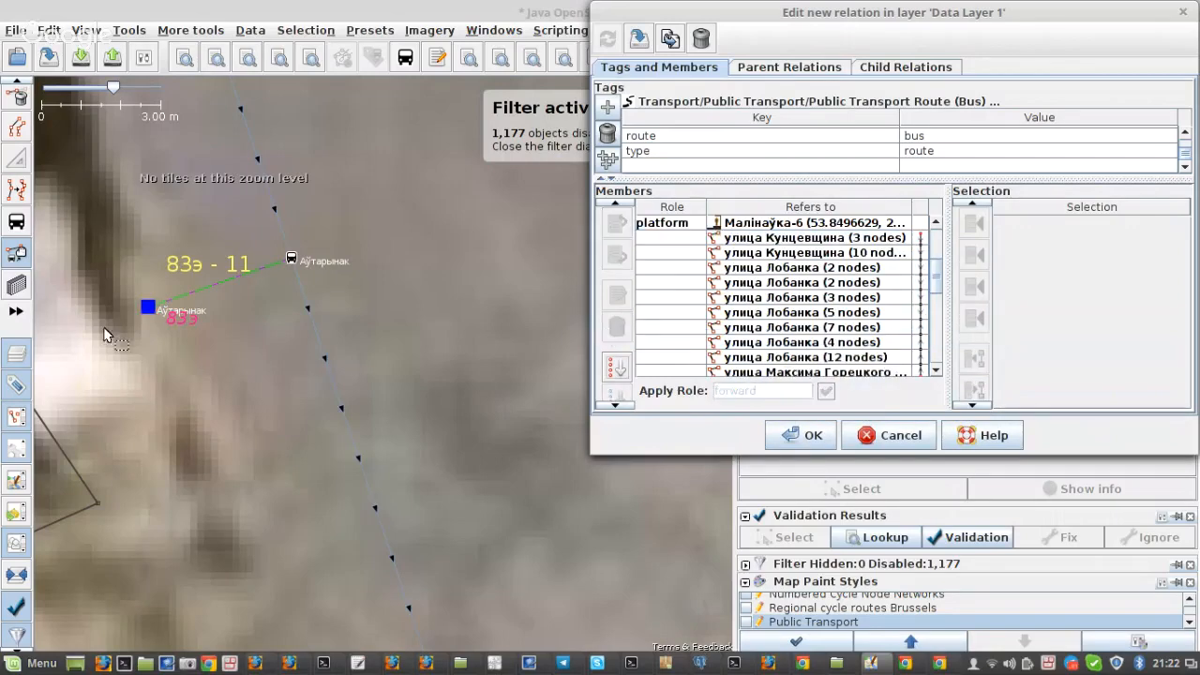
Step: Apply the stop position tool to the Малінаўка-6 node on улица Громова beside platform 10
scroll(198, 275, "down", 2)
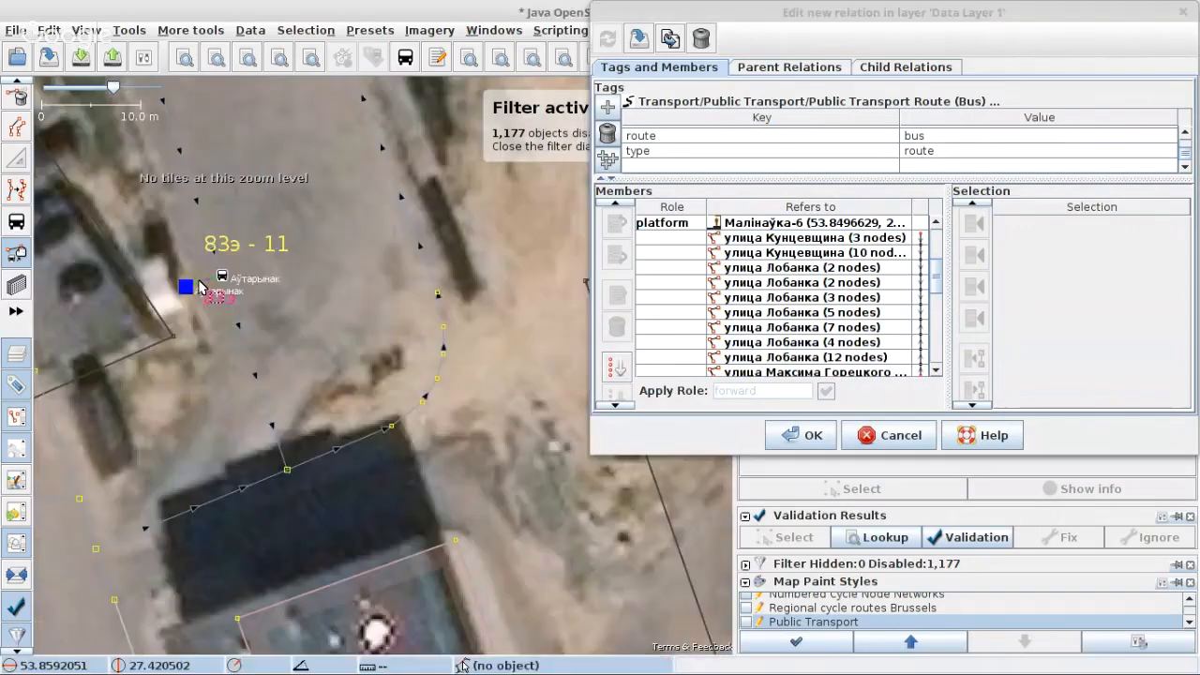
scroll(199, 286, "down", 2)
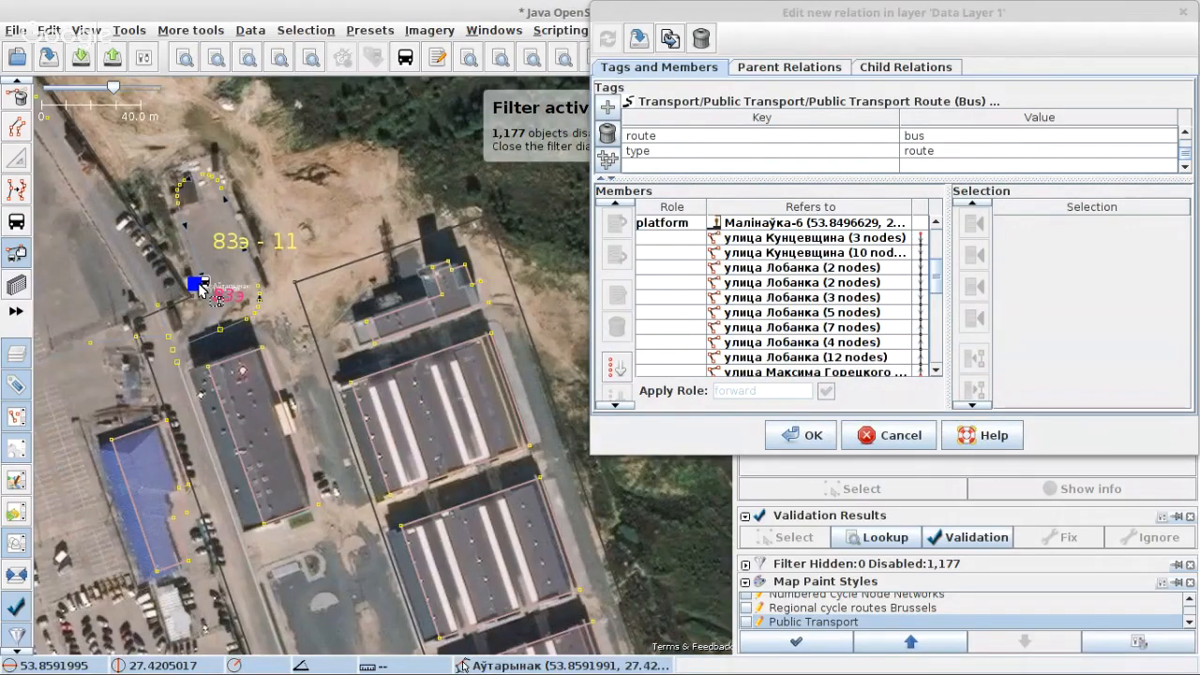
scroll(201, 289, "up", 2)
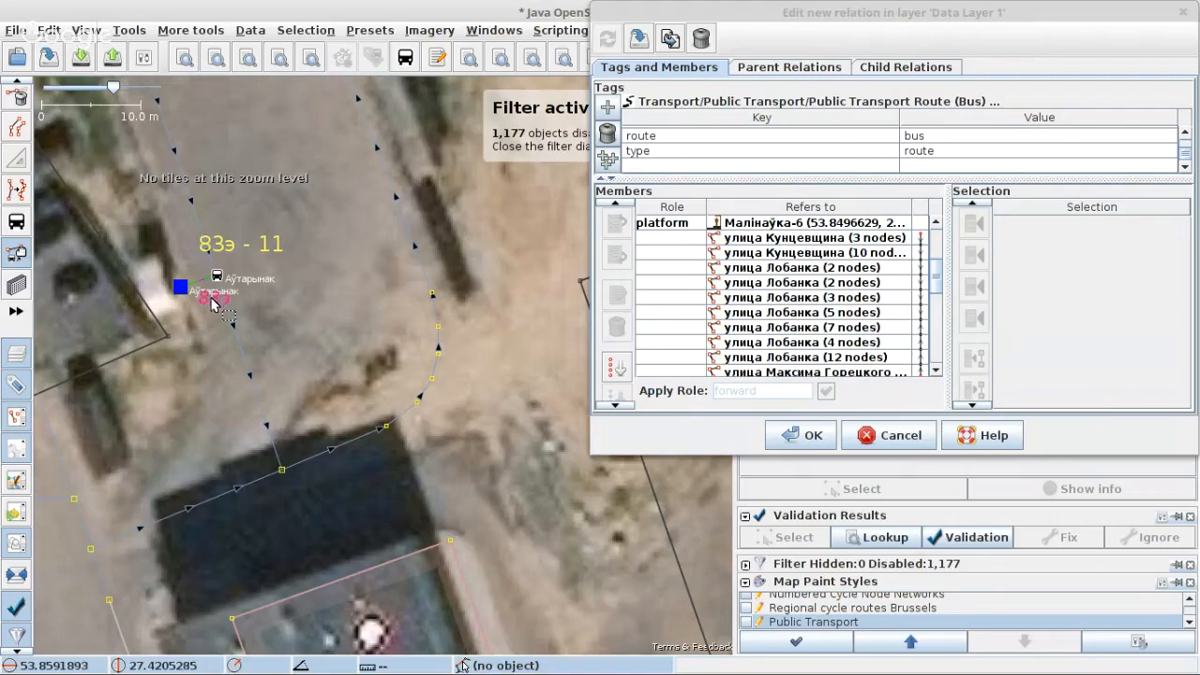
scroll(214, 304, "down", 2)
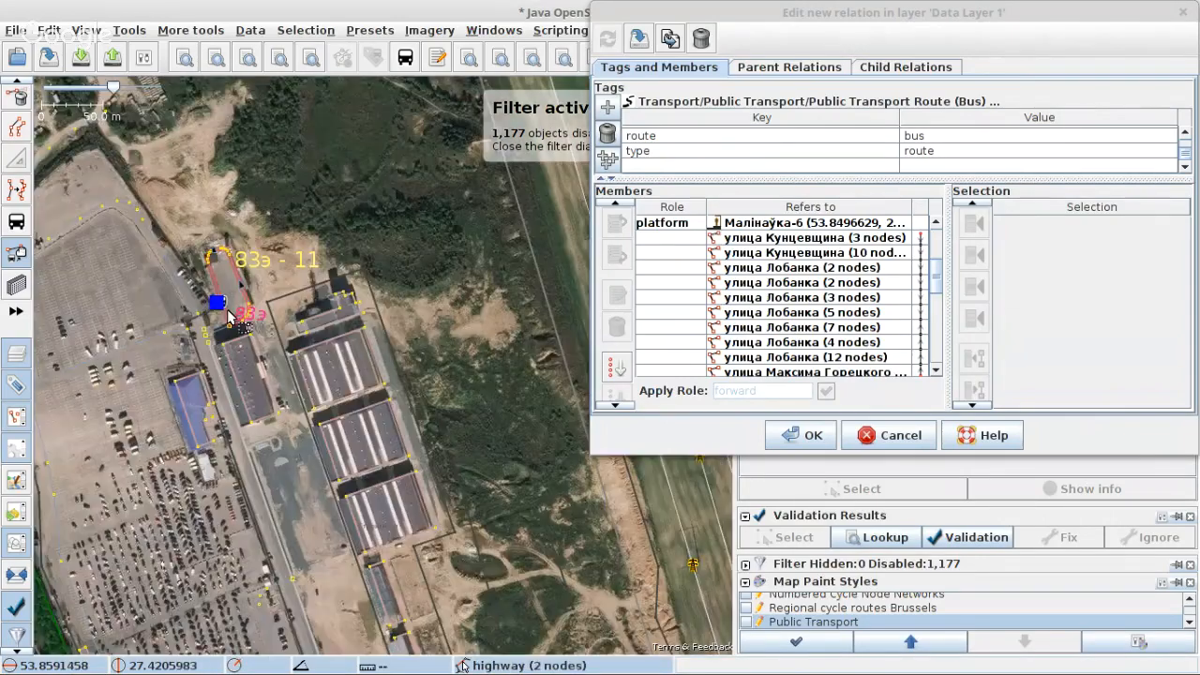
scroll(230, 317, "down", 2)
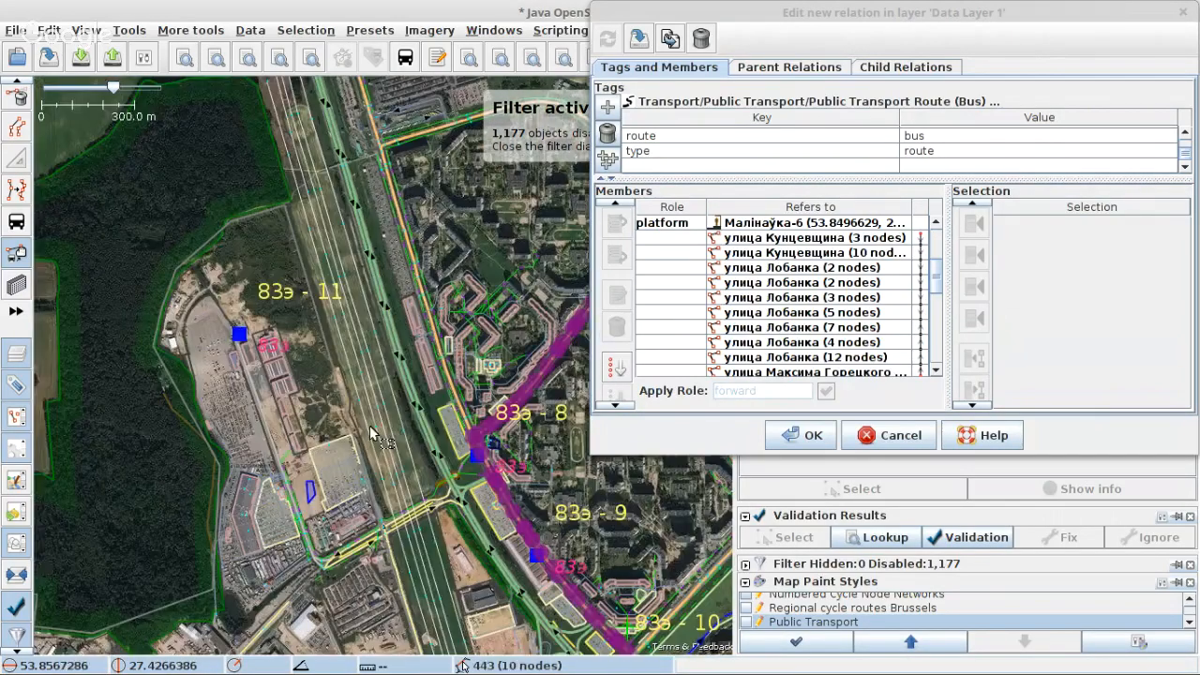
left_click_drag(627, 642, 470, 300)
scroll(471, 324, "up", 3)
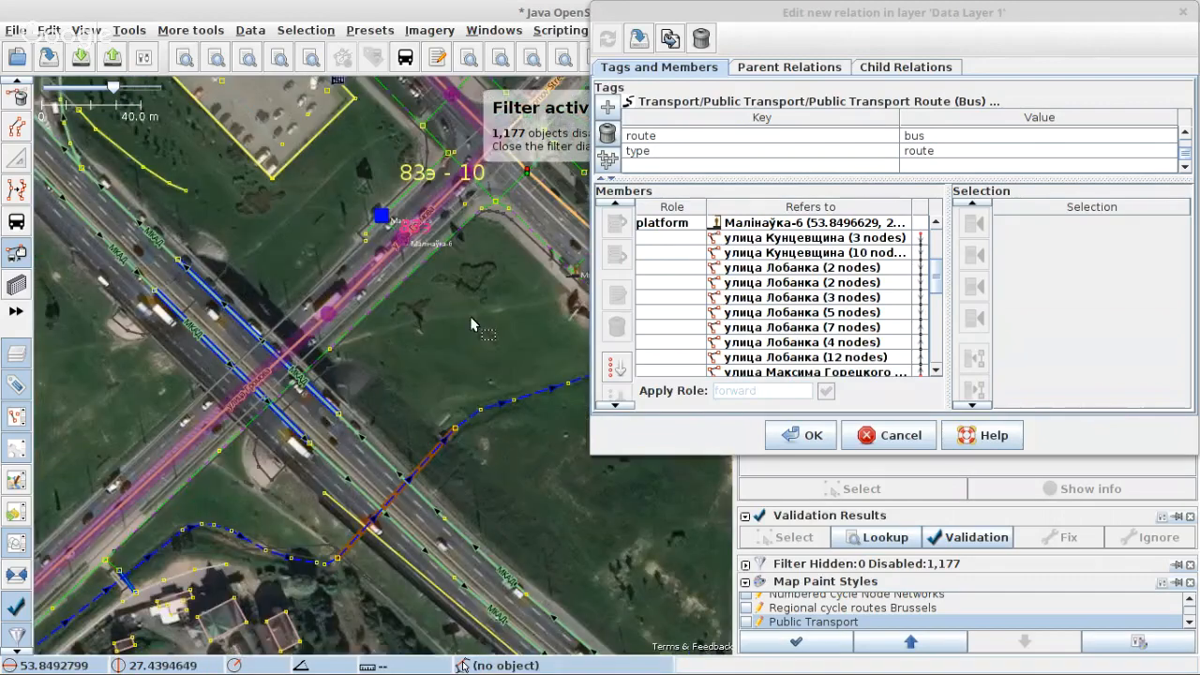
scroll(470, 315, "up", 3)
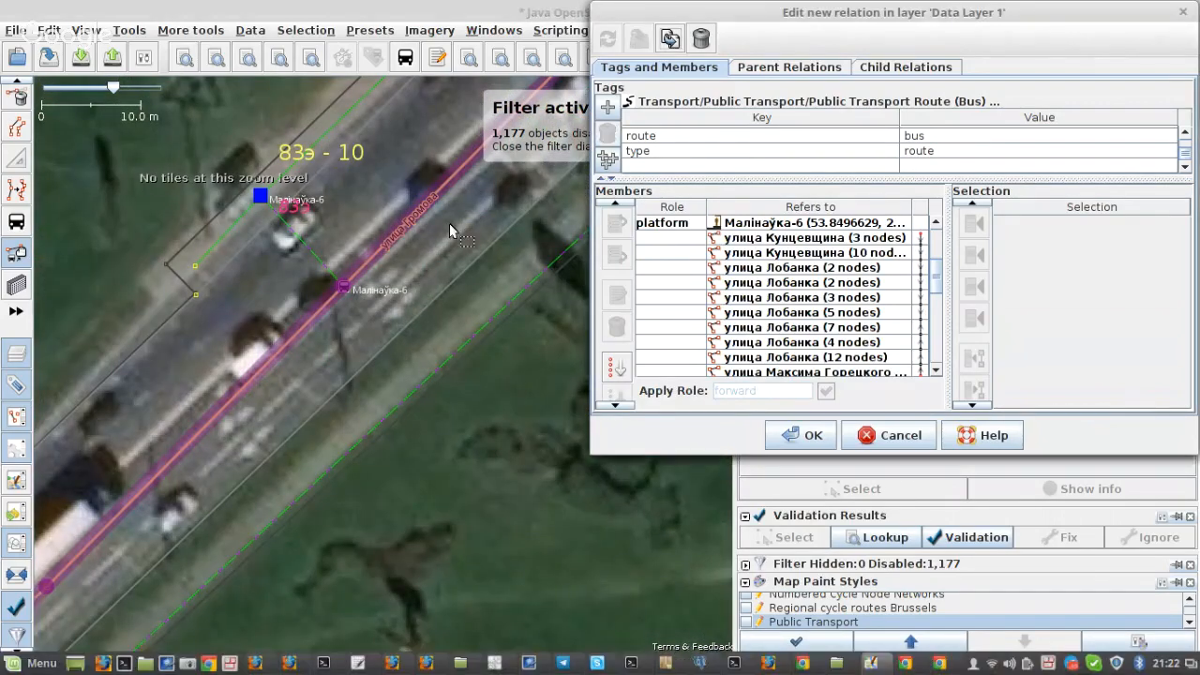
left_click(16, 221)
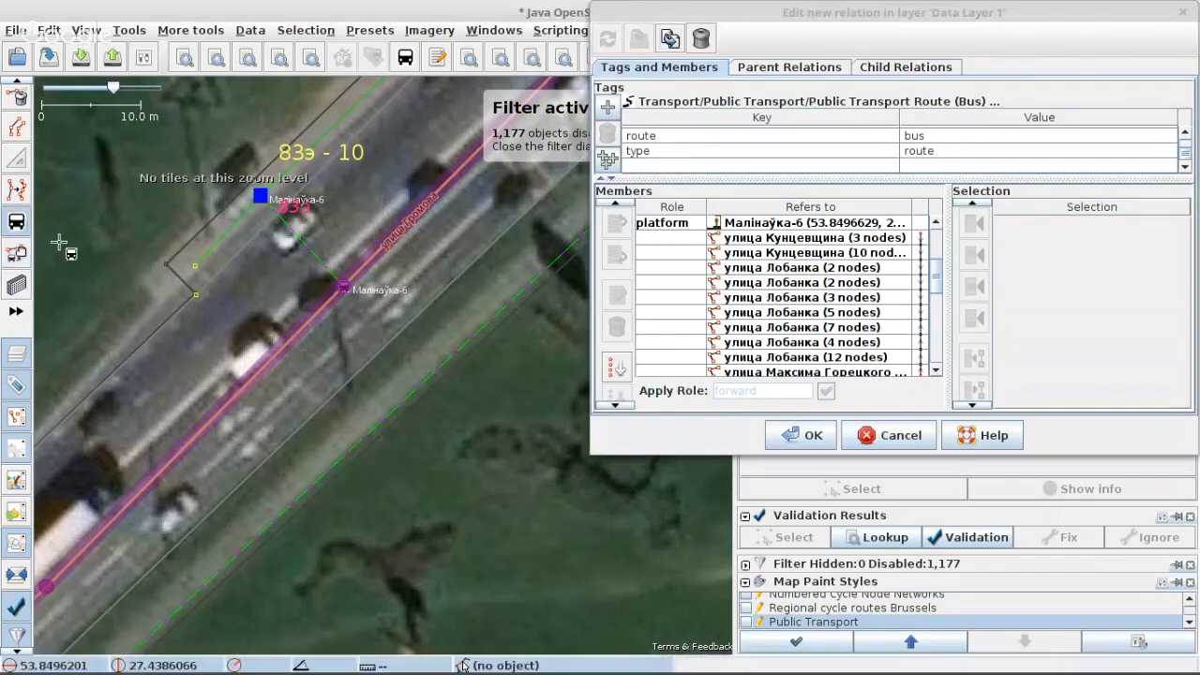
left_click(345, 287)
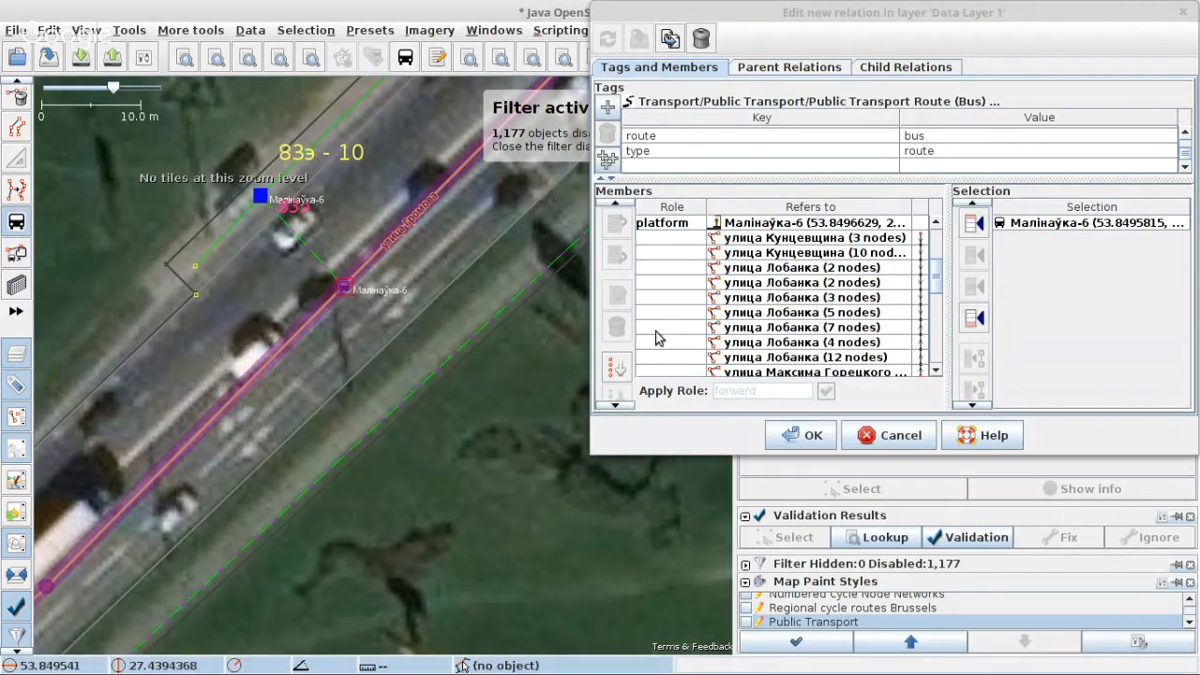
Step: Sort the relation's member ways from улица Лобанка (4 nodes) onward and apply the changes
scroll(862, 328, "down", 4)
scroll(858, 314, "up", 3)
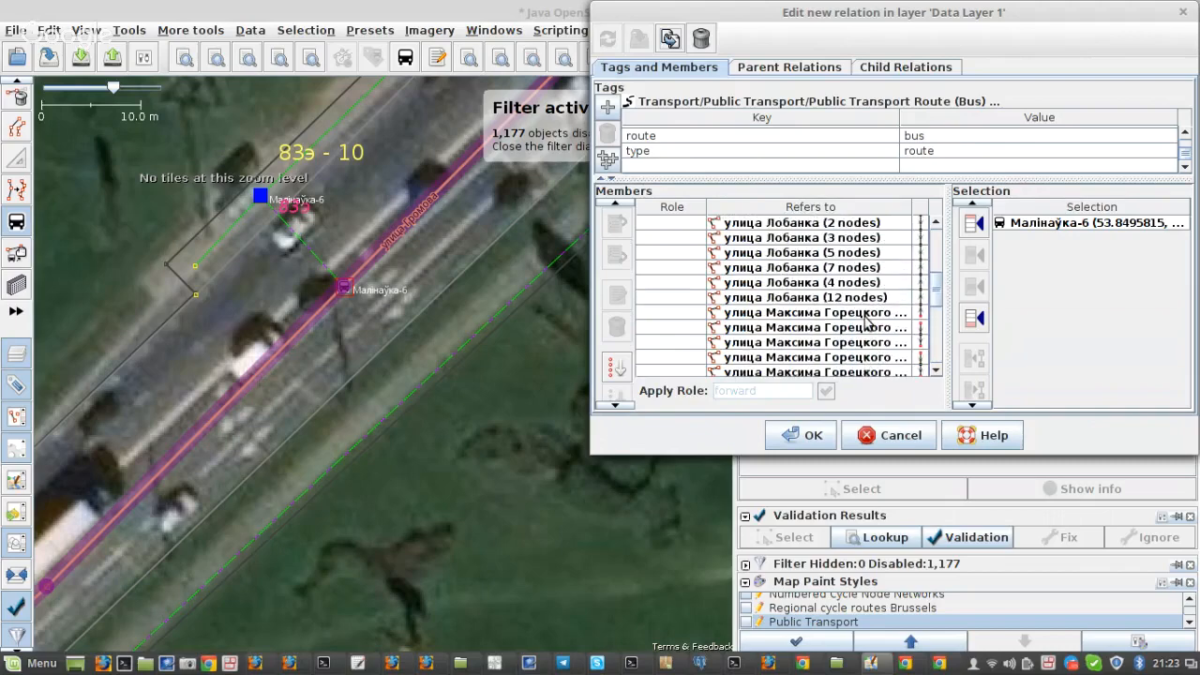
left_click(853, 282)
scroll(620, 371, "down", 1)
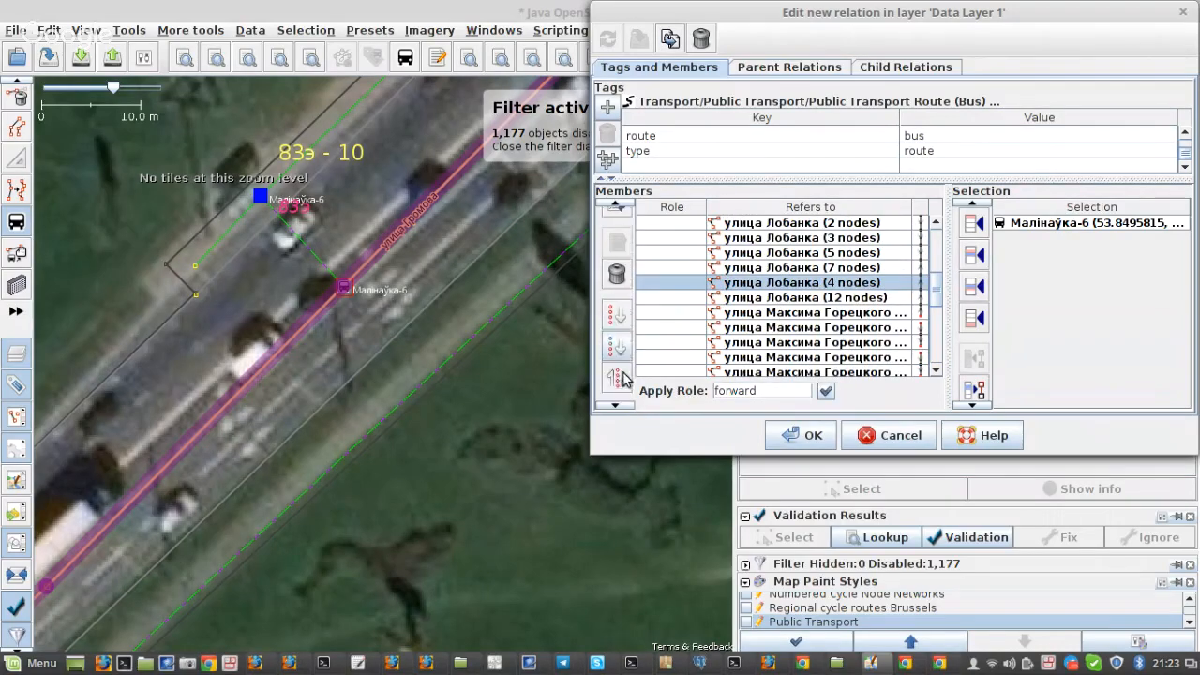
left_click(626, 359)
scroll(834, 291, "down", 5)
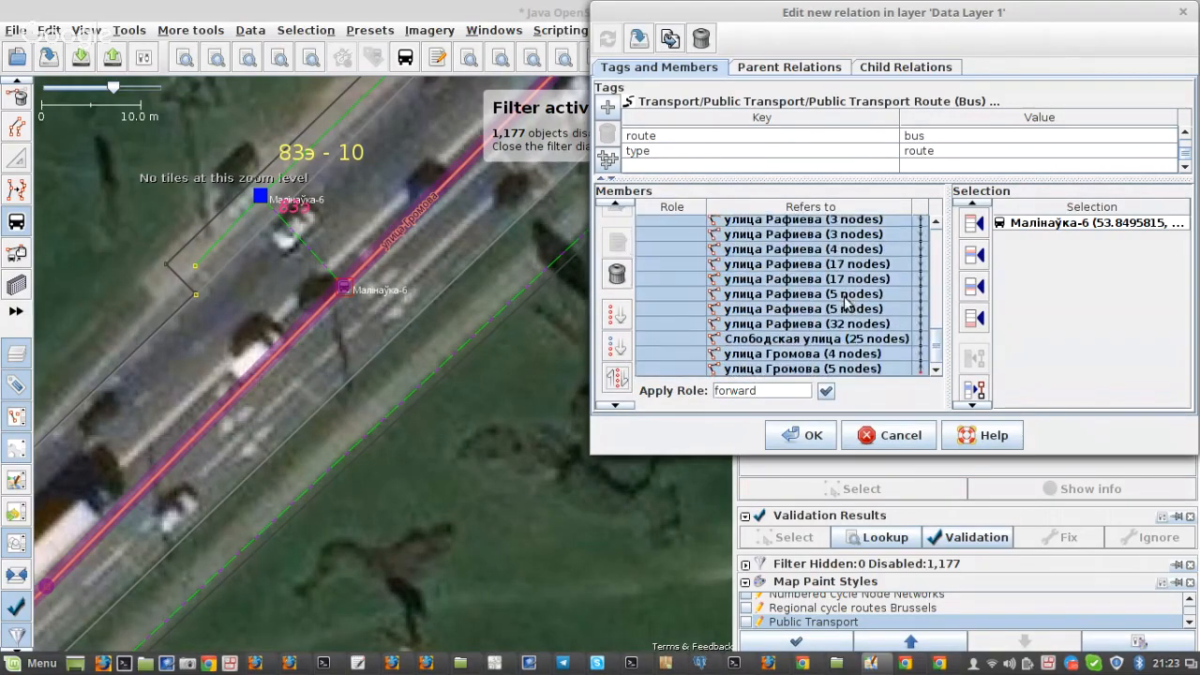
left_click(639, 39)
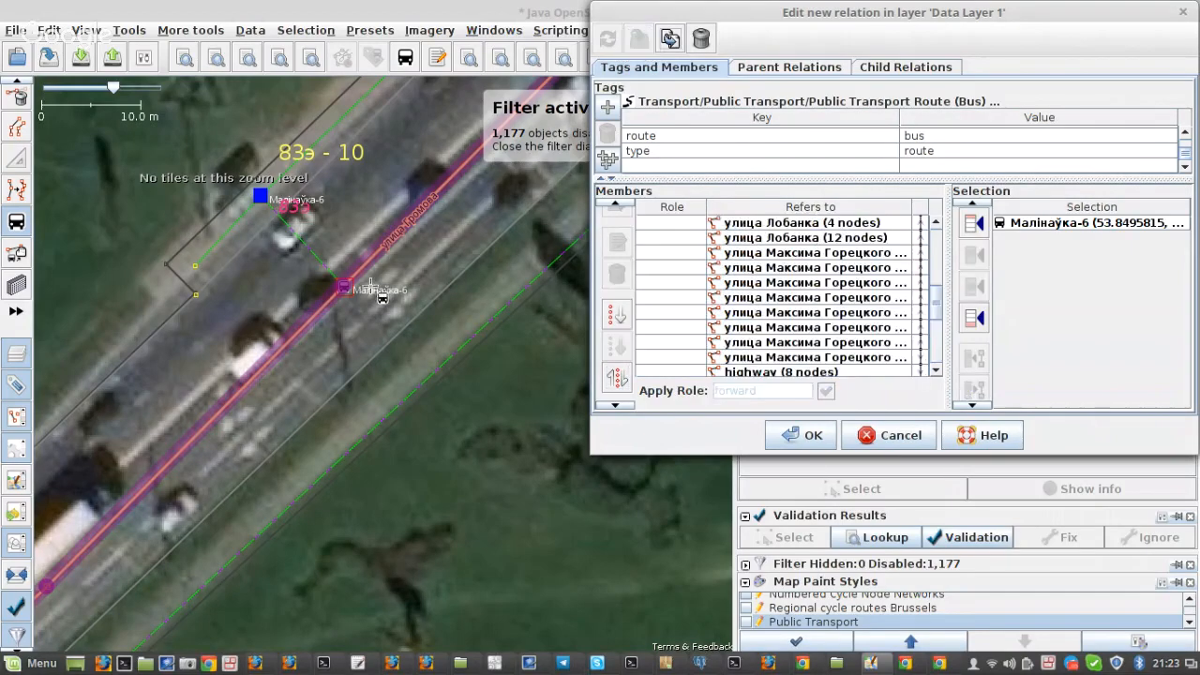
Step: Compare the улица Громова way at the Малінаўка-6 stop with the members and remove the улица Громова (5 nodes) member
left_click(342, 288)
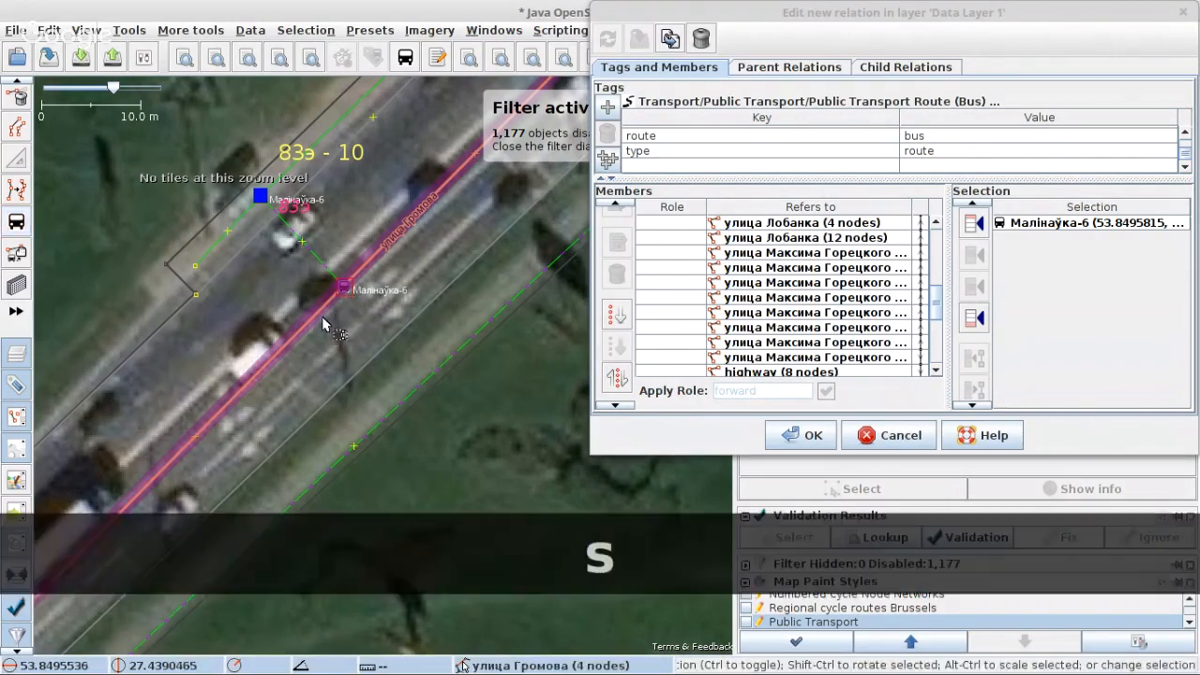
key("s")
left_click(322, 317)
scroll(774, 309, "down", 6)
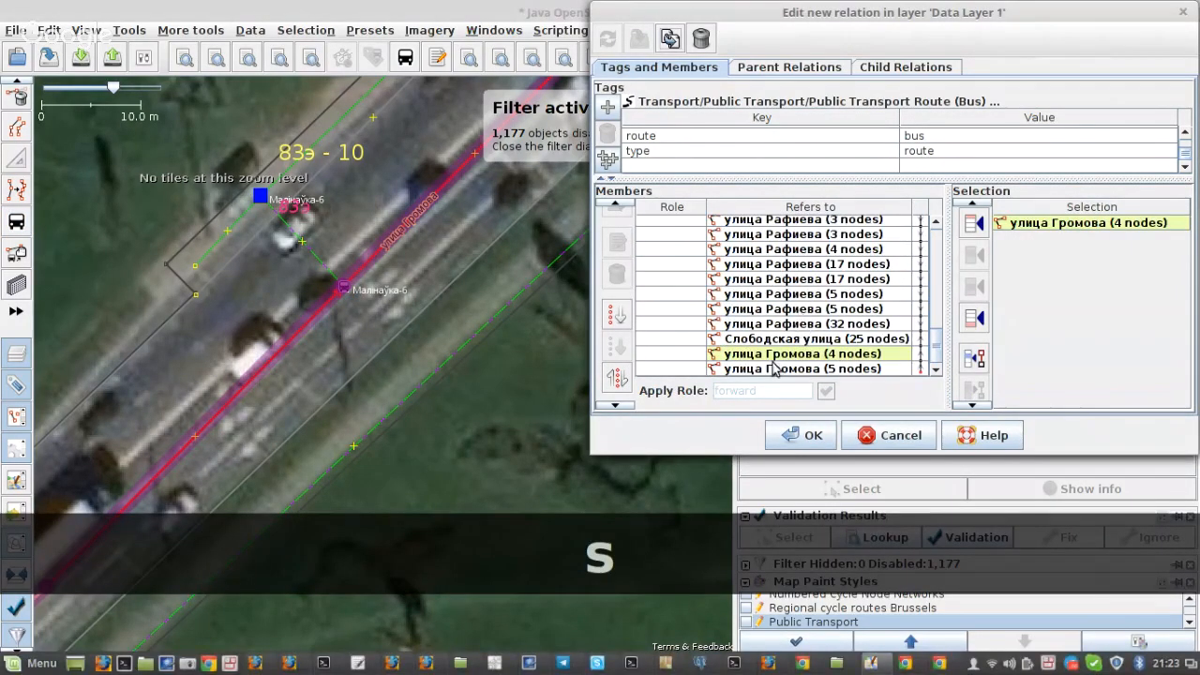
left_click(774, 368)
left_click(616, 273)
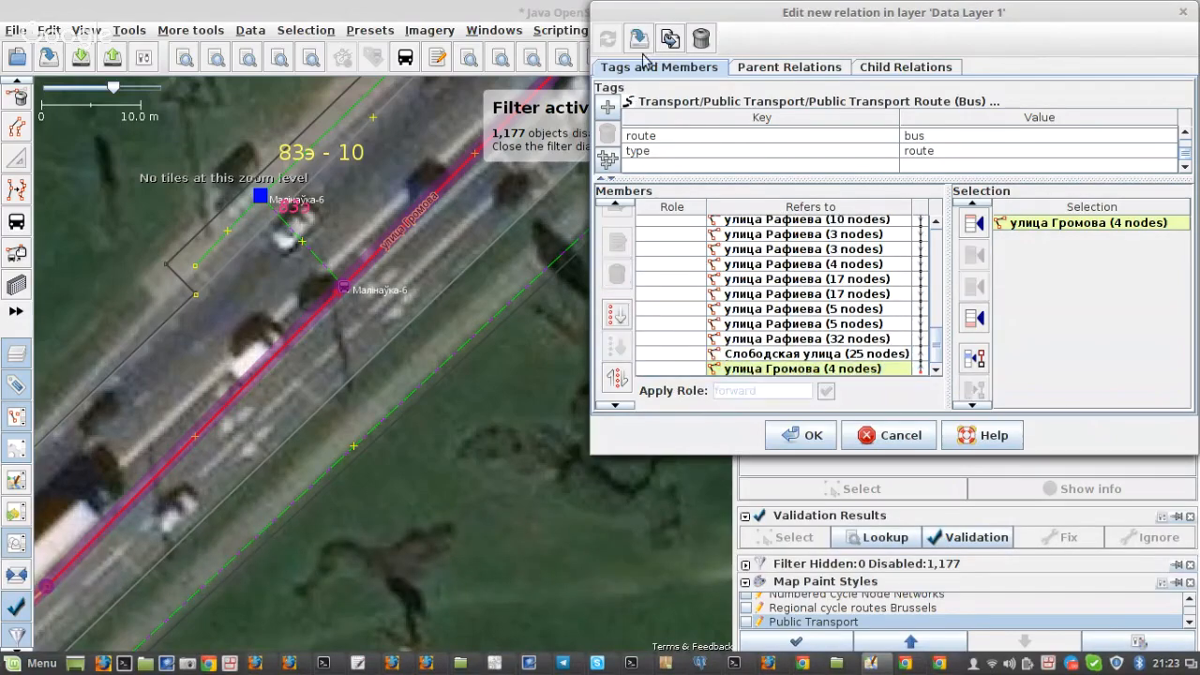
Step: Apply the stop position tool again to the Малінаўка-6 node, returning to the selection tool
left_click(17, 224)
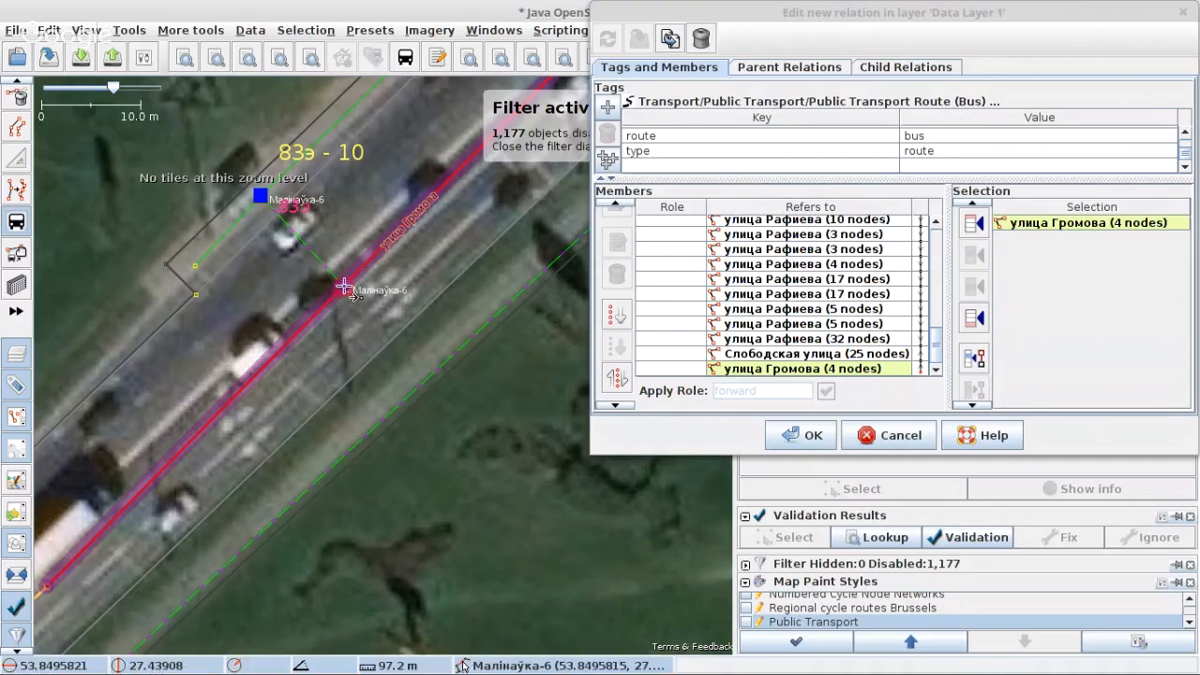
left_click(345, 287)
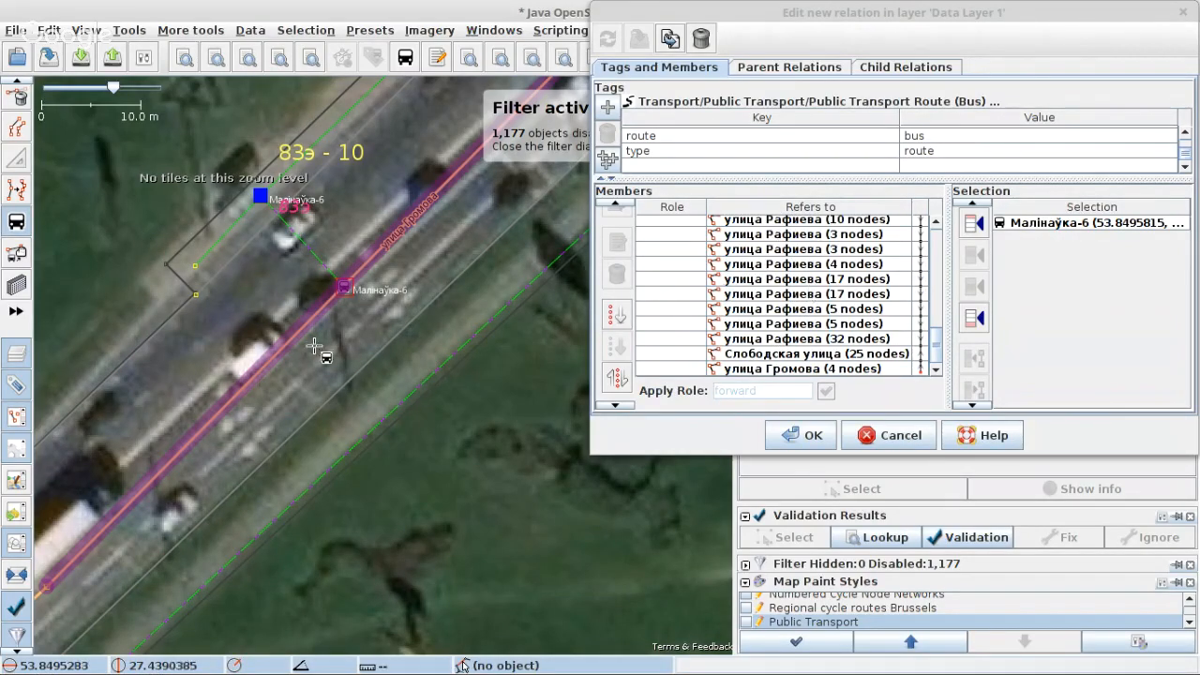
scroll(325, 364, "down", 2)
scroll(325, 364, "down", 1)
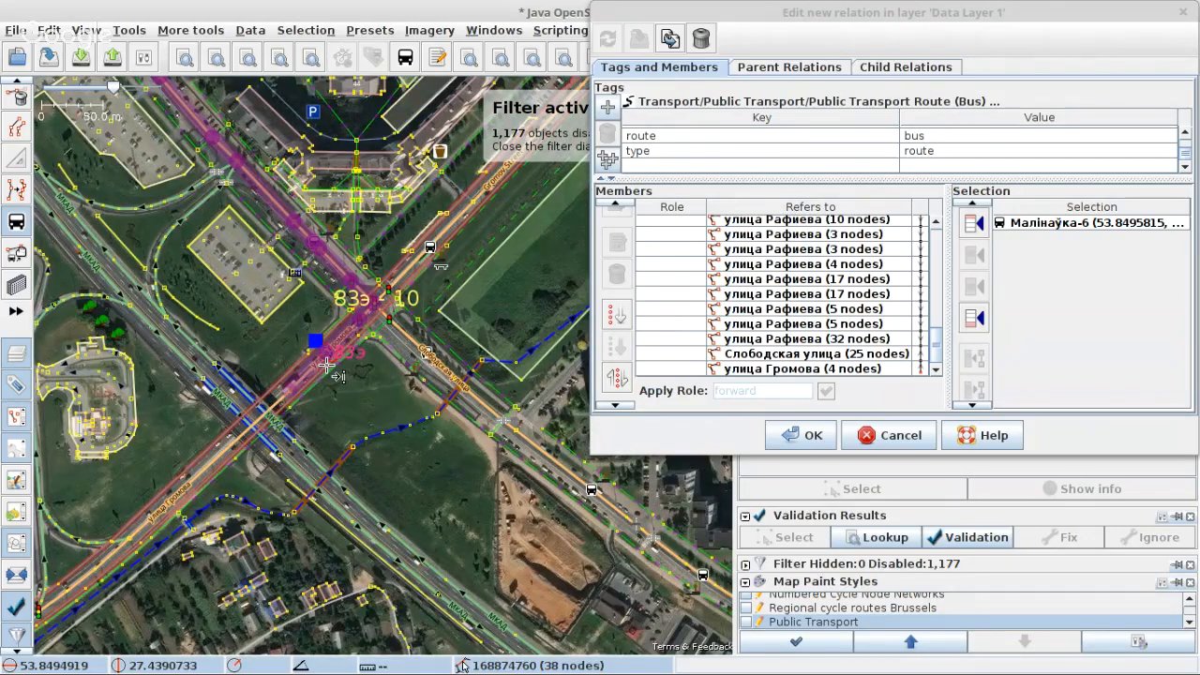
scroll(329, 375, "up", 2)
key("s")
Step: Locate the first member way, улица Кунцевщина (3 nodes), on the map and apply the stop position tool to its ДС "Кунцаўшчына" node
scroll(777, 298, "up", 3)
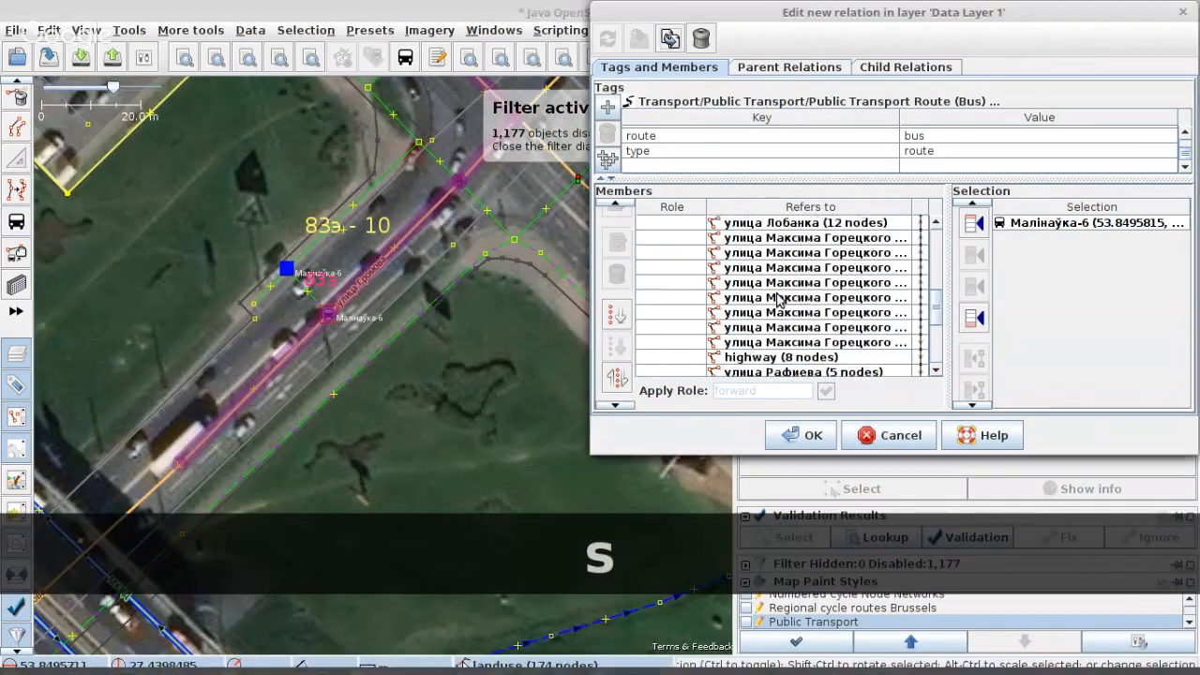
scroll(784, 299, "up", 3)
scroll(791, 300, "down", 2)
left_click(777, 238)
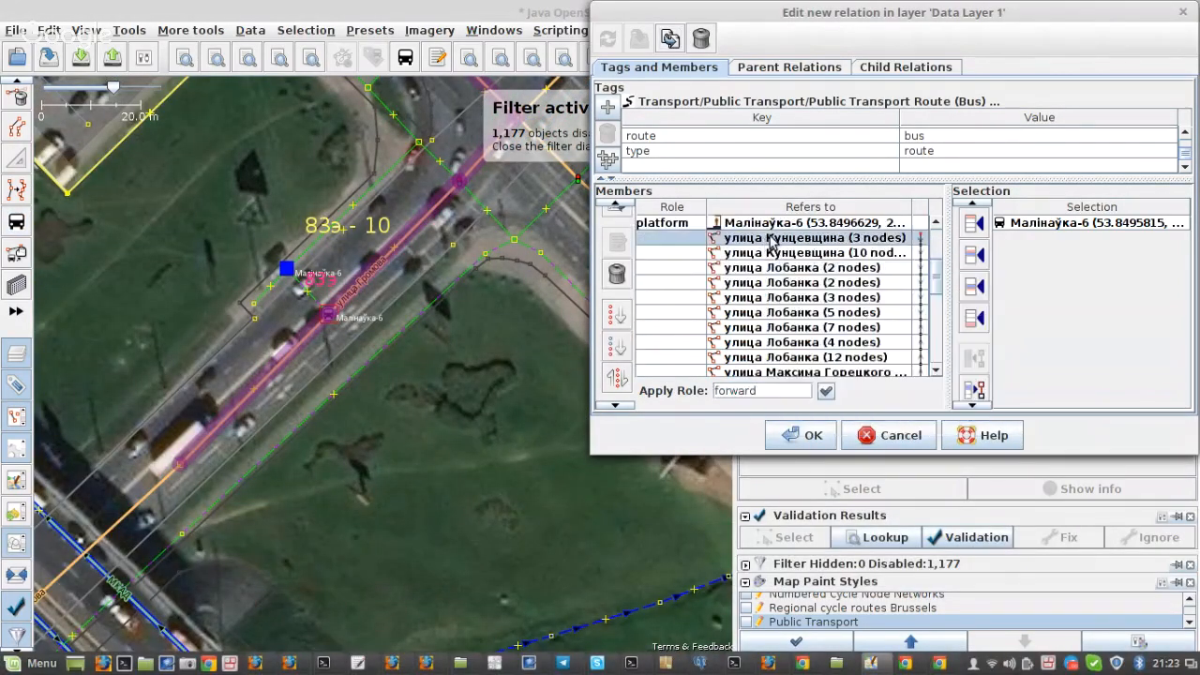
right_click(778, 239)
left_click(795, 246)
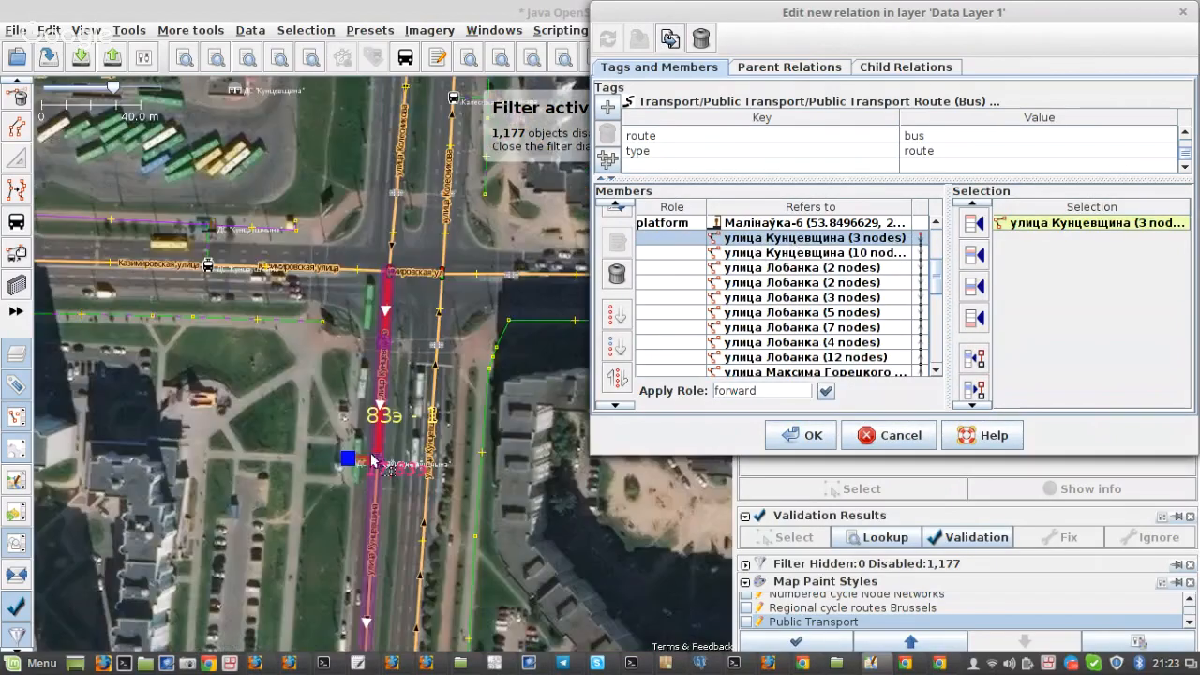
scroll(401, 480, "up", 3)
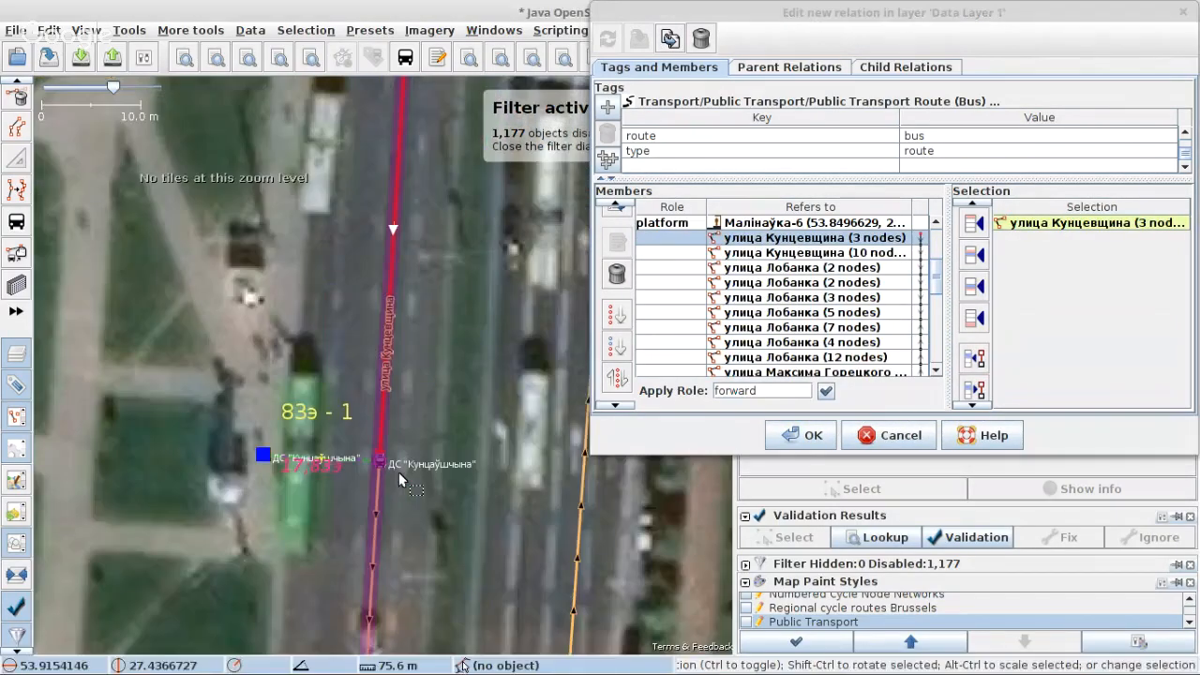
left_click(16, 221)
left_click(390, 464)
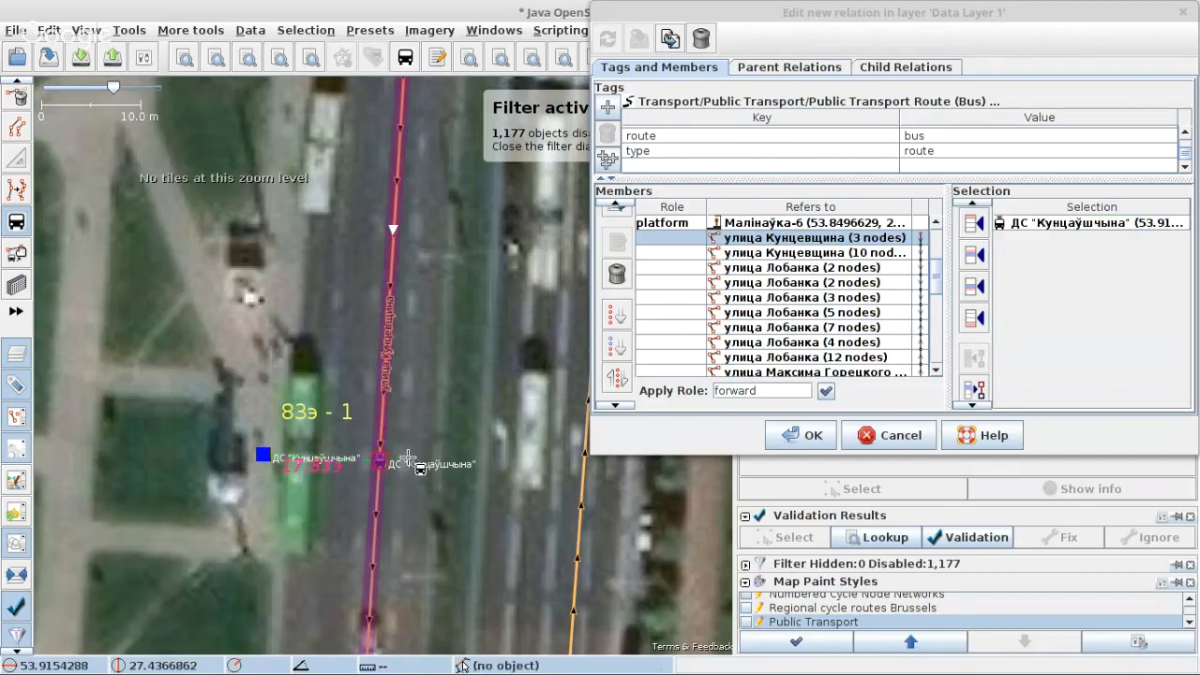
Step: Accept the relation's edits and close its editor
left_click(608, 43)
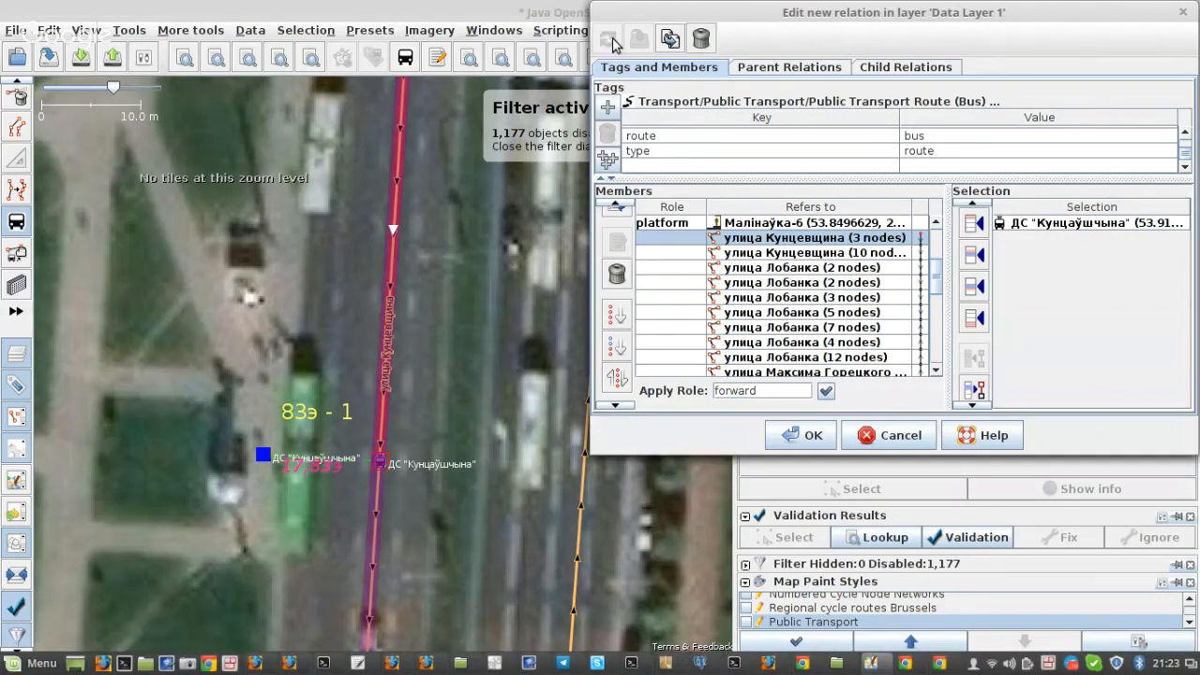
left_click(738, 270)
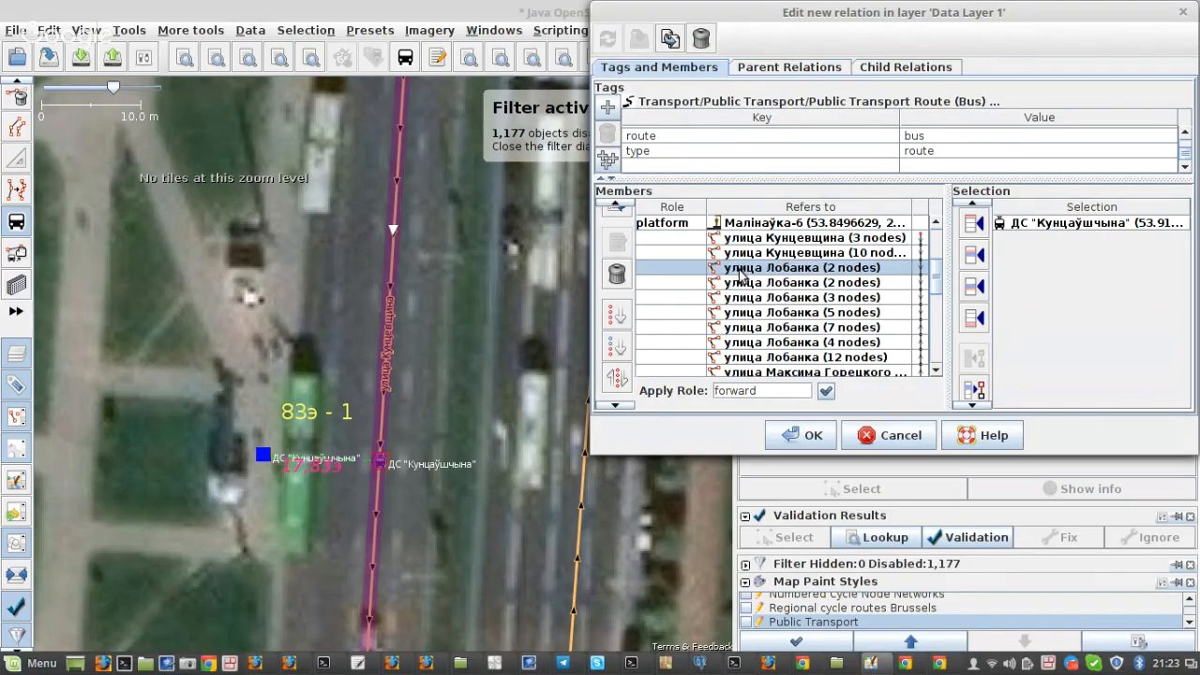
left_click(795, 436)
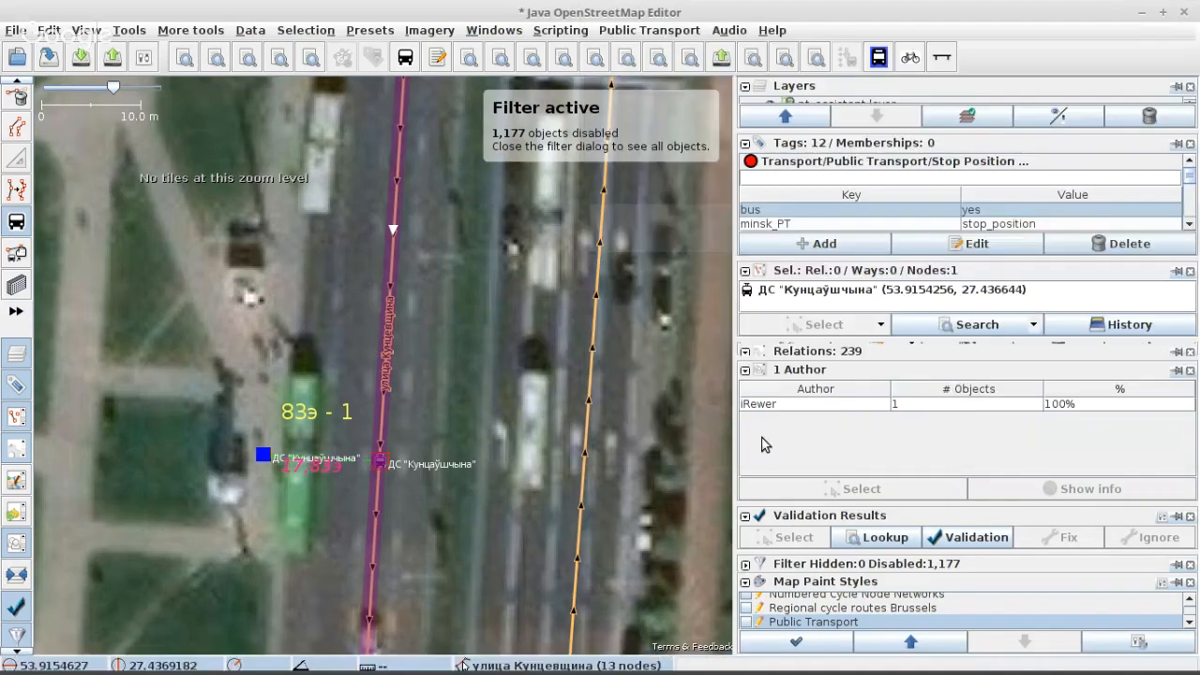
Step: Select the улица Кунцевщина (3 nodes) way at platform 1 and open its "А83э - Авторынок - ТД Ждановичи" route relation for editing
scroll(387, 426, "down", 3)
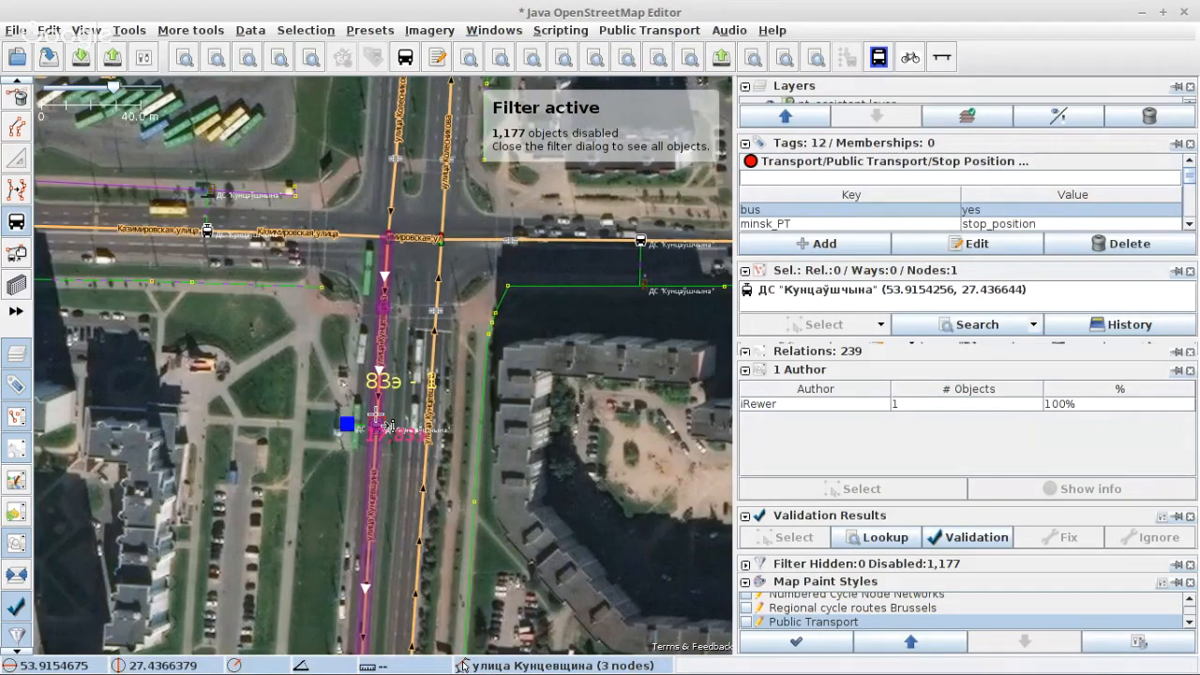
key("s")
left_click(378, 421)
scroll(379, 423, "up", 6)
scroll(872, 214, "down", 3)
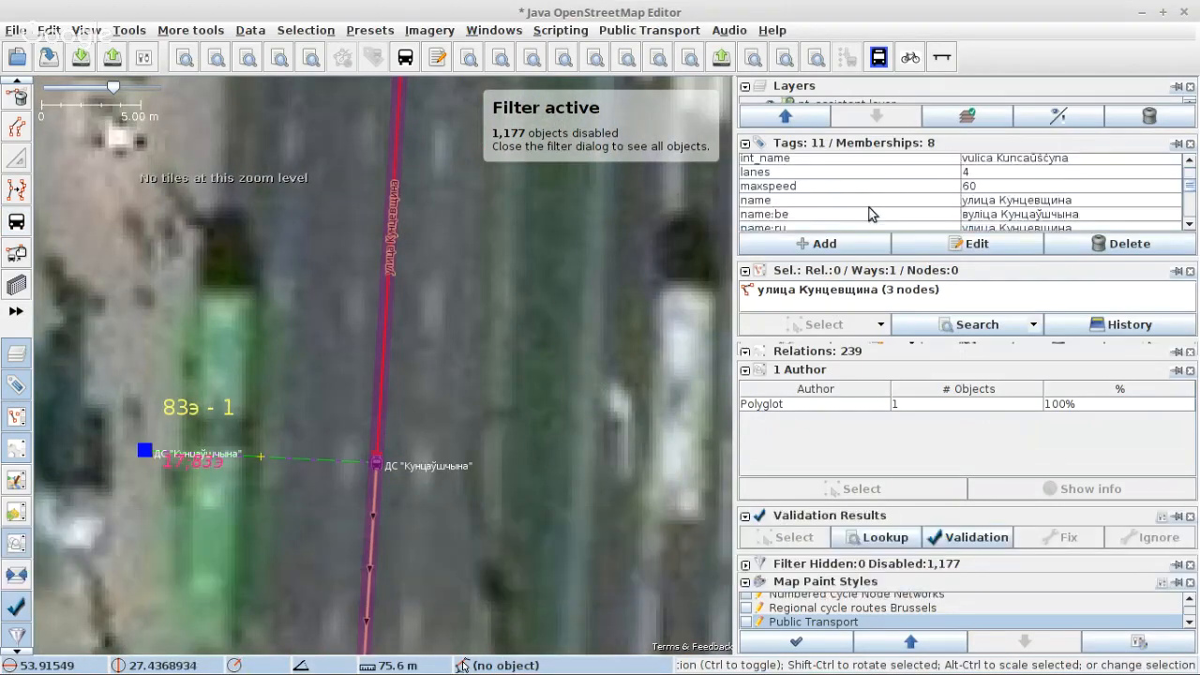
scroll(870, 217, "down", 5)
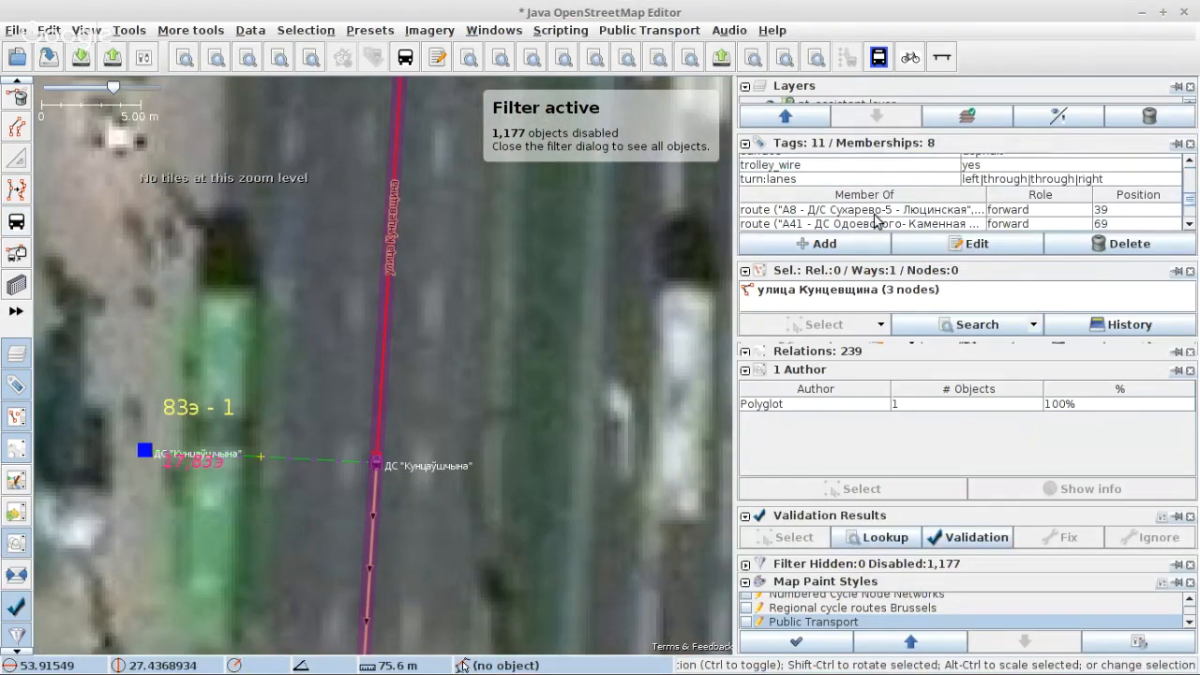
scroll(874, 218, "down", 4)
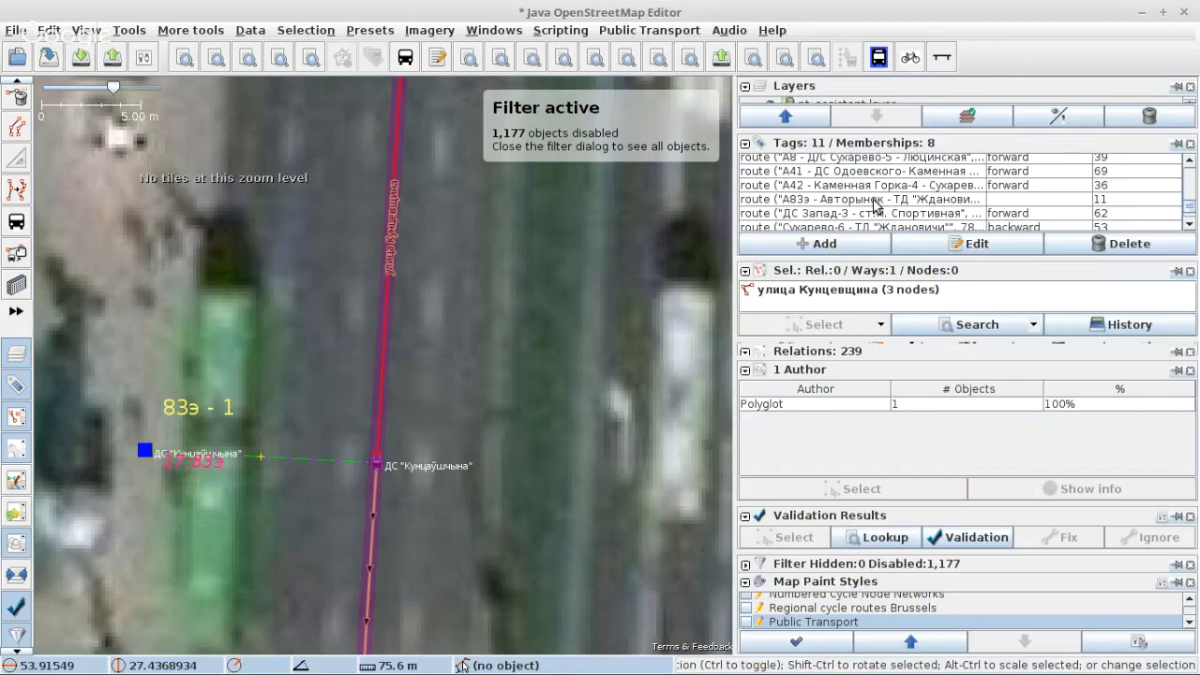
left_click(874, 199)
left_click(949, 243)
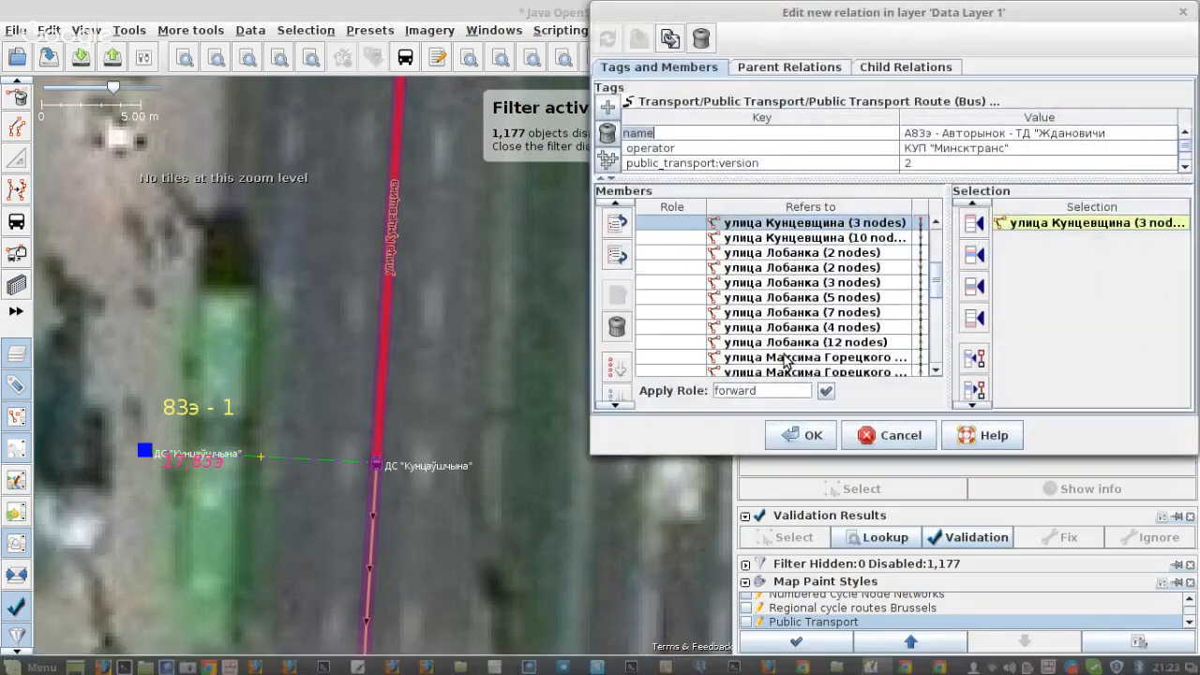
Step: Remove the улица Кунцевщина (3 nodes) member, applying the relation's changes, and zoom the map to the last member, улица Громова (4 nodes)
scroll(722, 328, "up", 2)
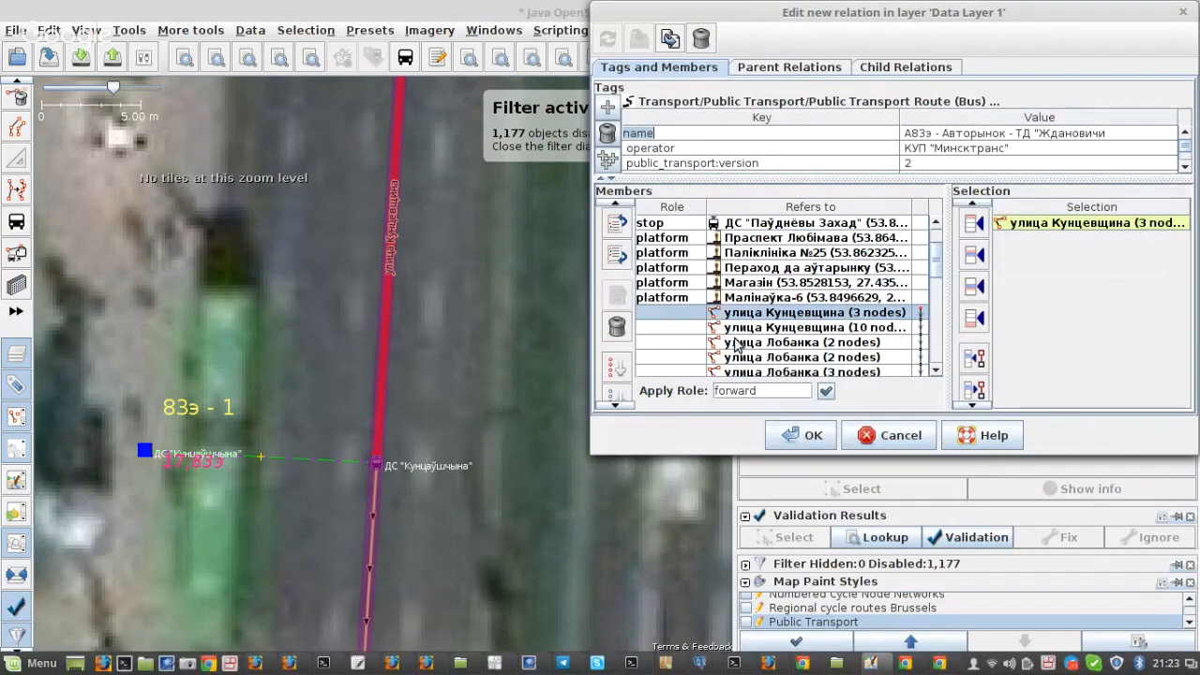
left_click(616, 325)
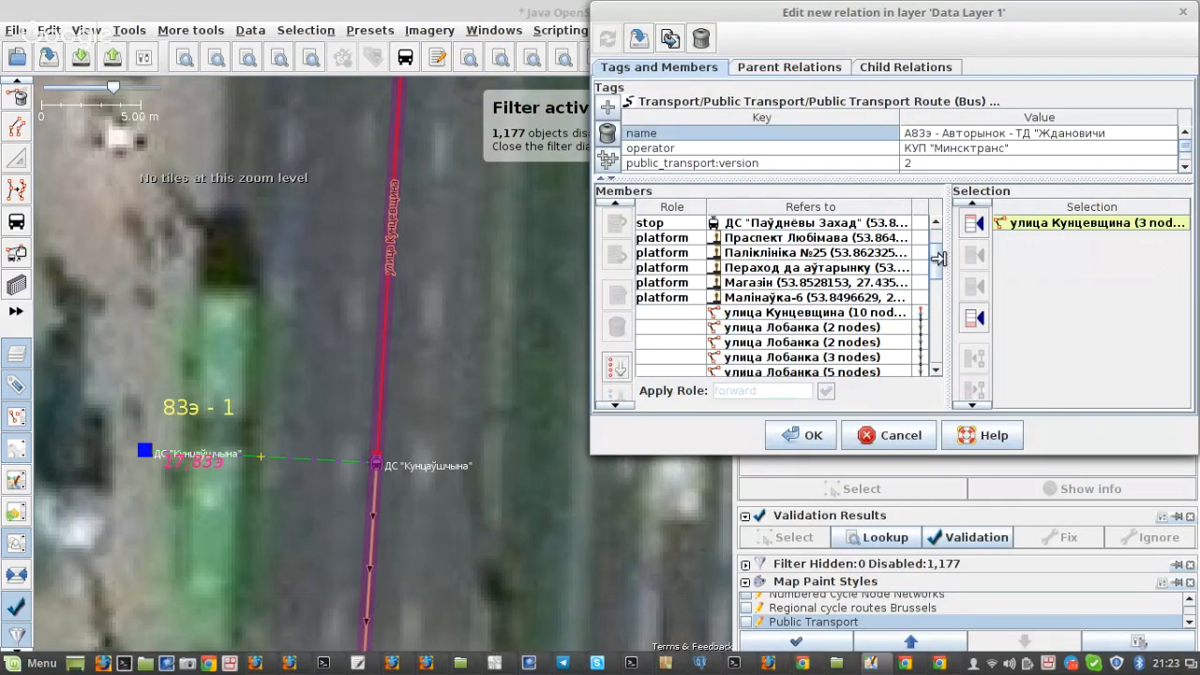
left_click_drag(935, 263, 860, 372)
left_click(860, 371)
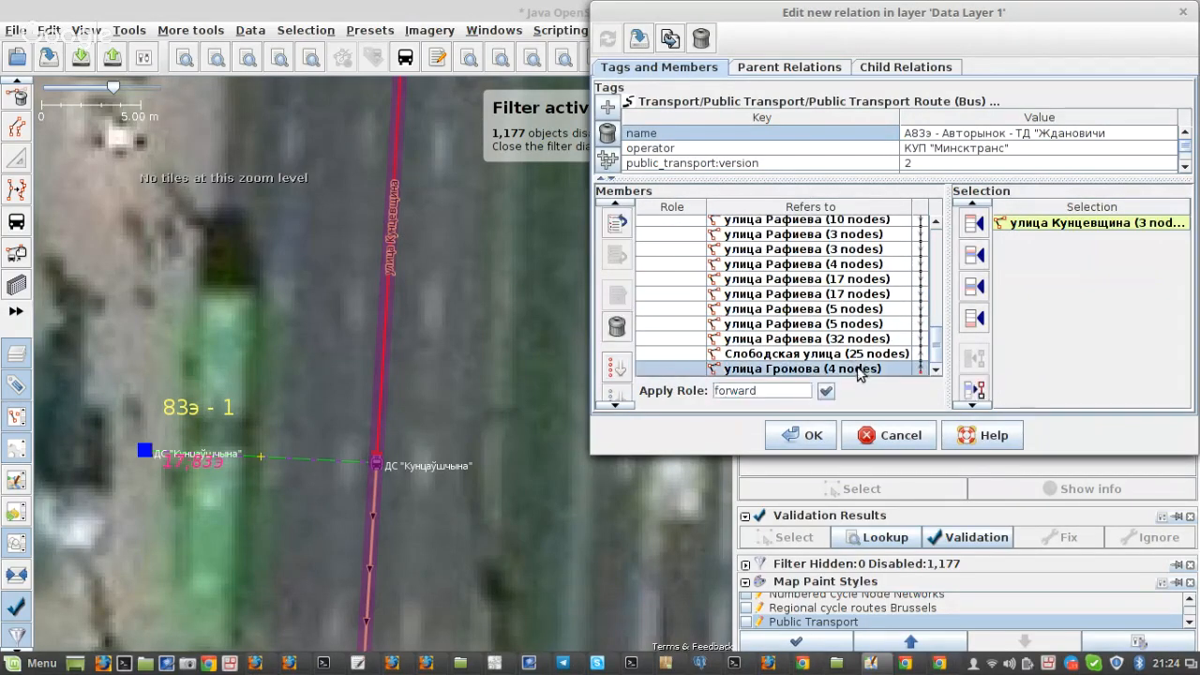
right_click(851, 370)
left_click(874, 381)
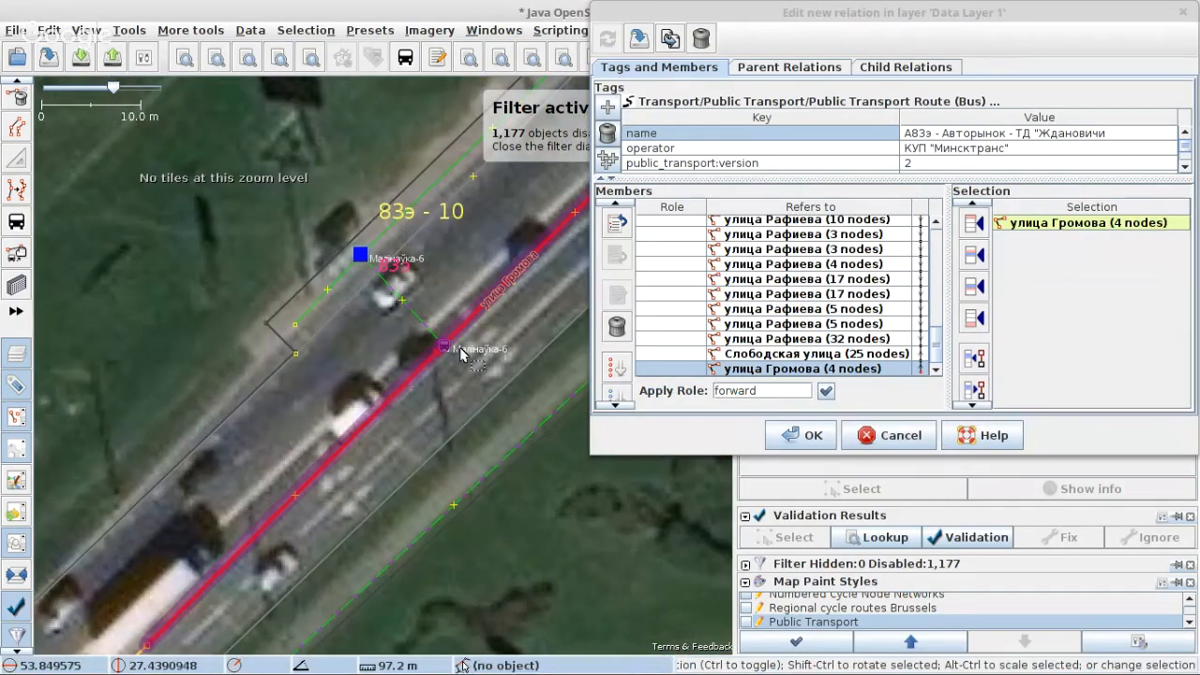
scroll(462, 345, "up", 2)
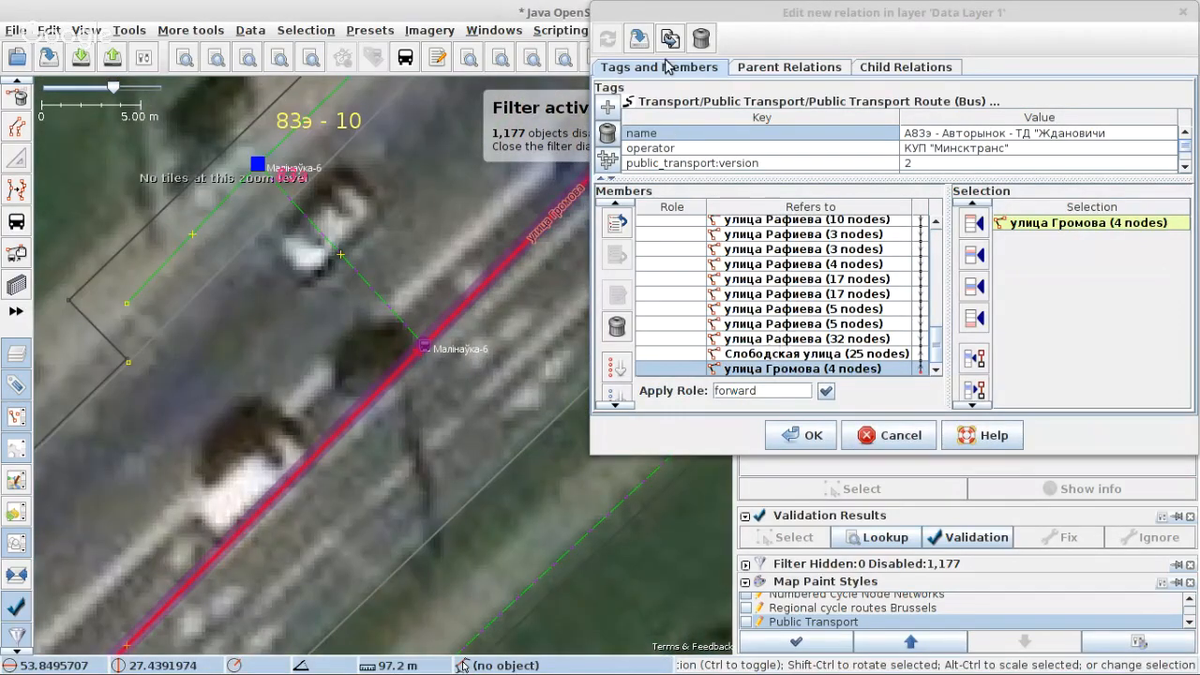
left_click(641, 39)
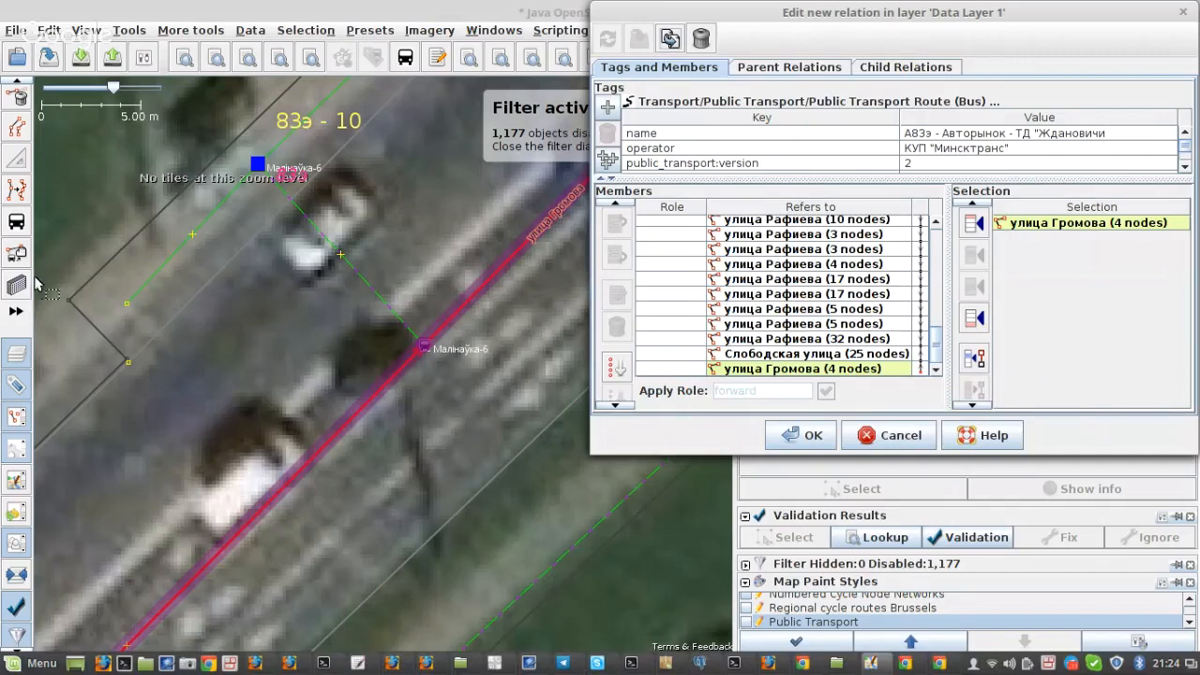
Step: Try to split улица Громова at the Малінаўка-6 node with the stop position tool, selecting the connecting footway and the street to check
left_click(17, 223)
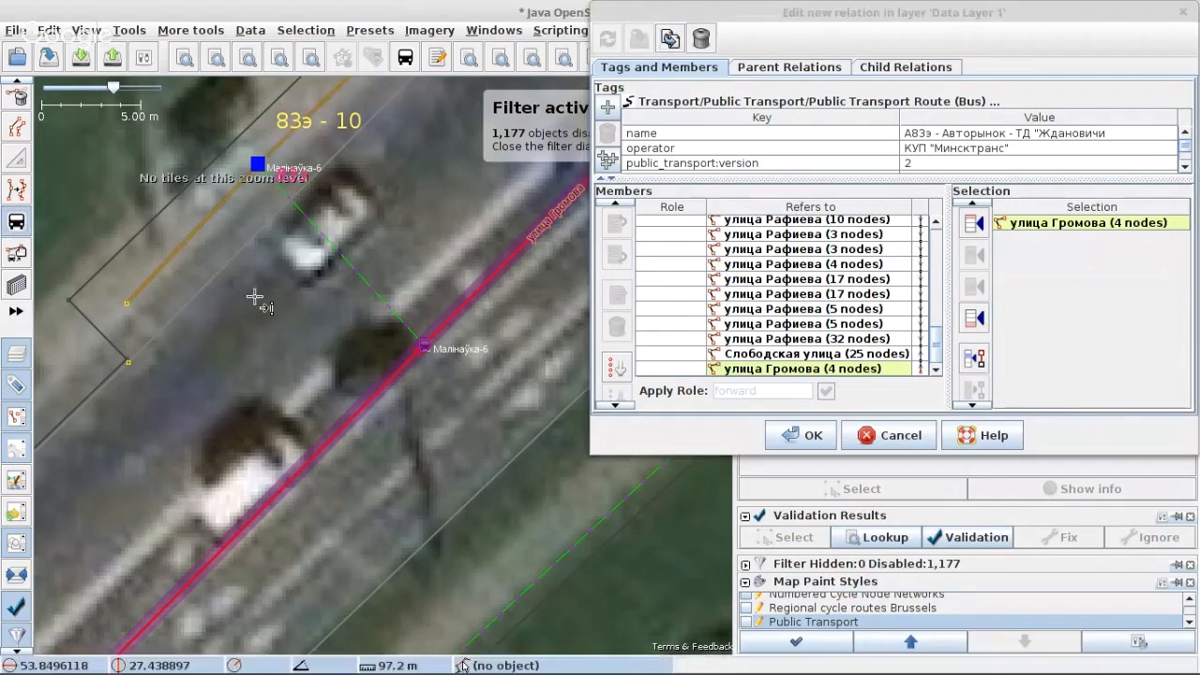
left_click(428, 347)
key("s")
left_click(441, 334)
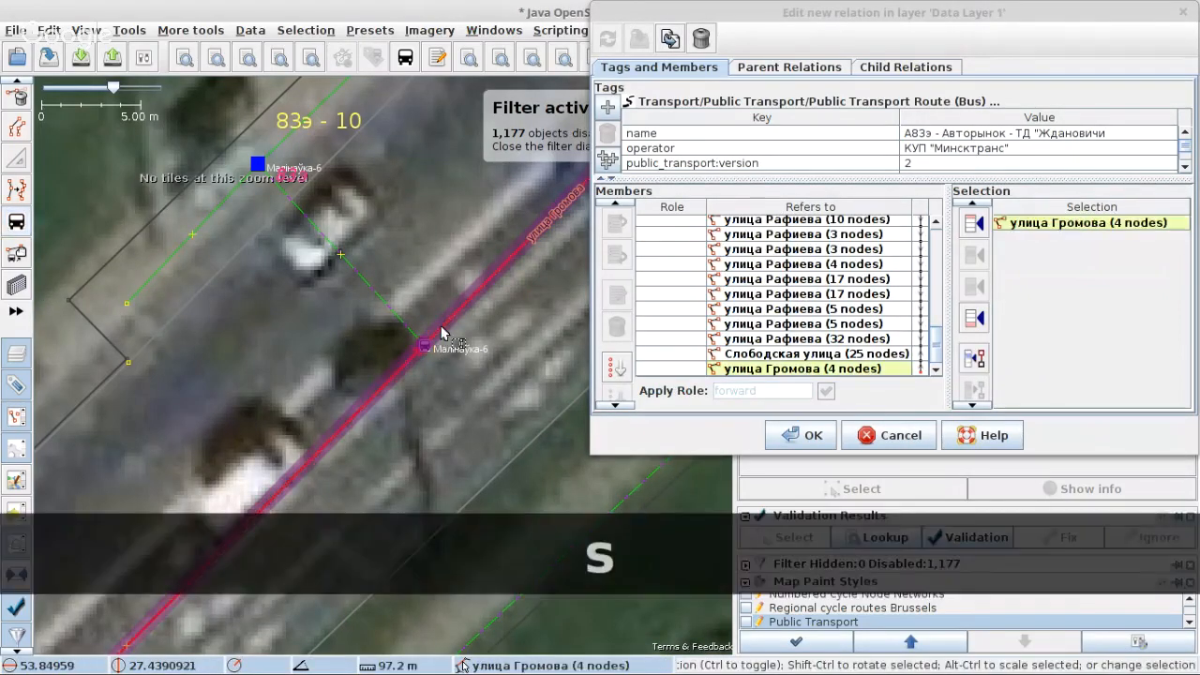
left_click(337, 255)
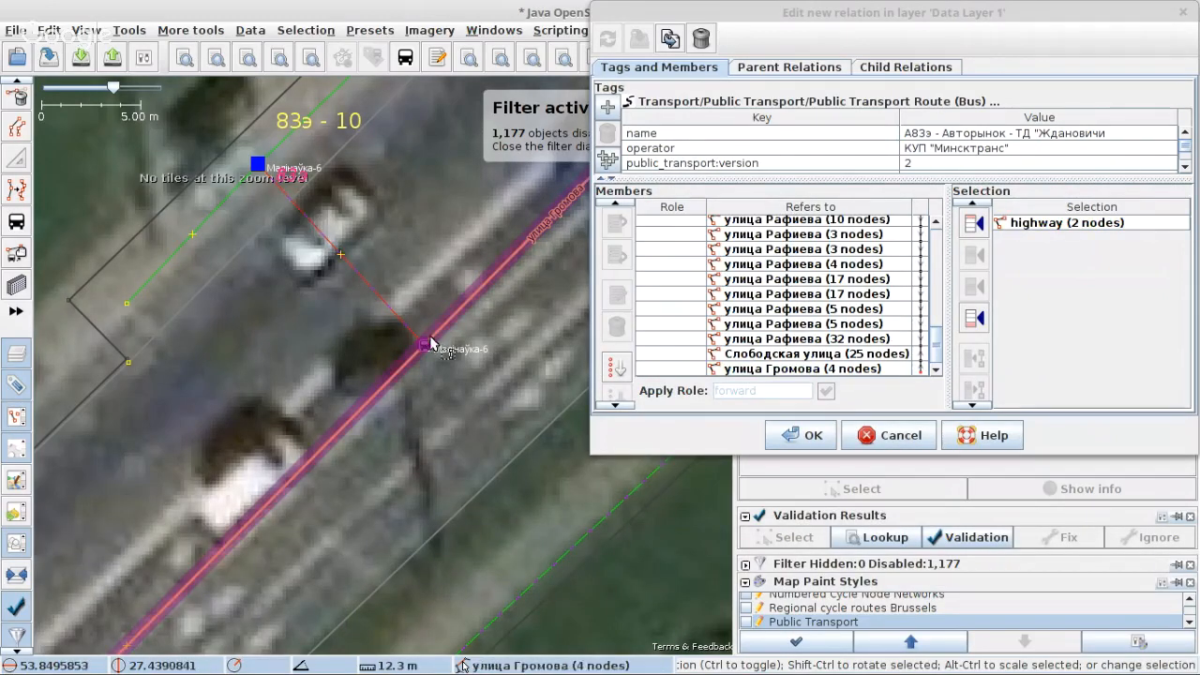
left_click(395, 373)
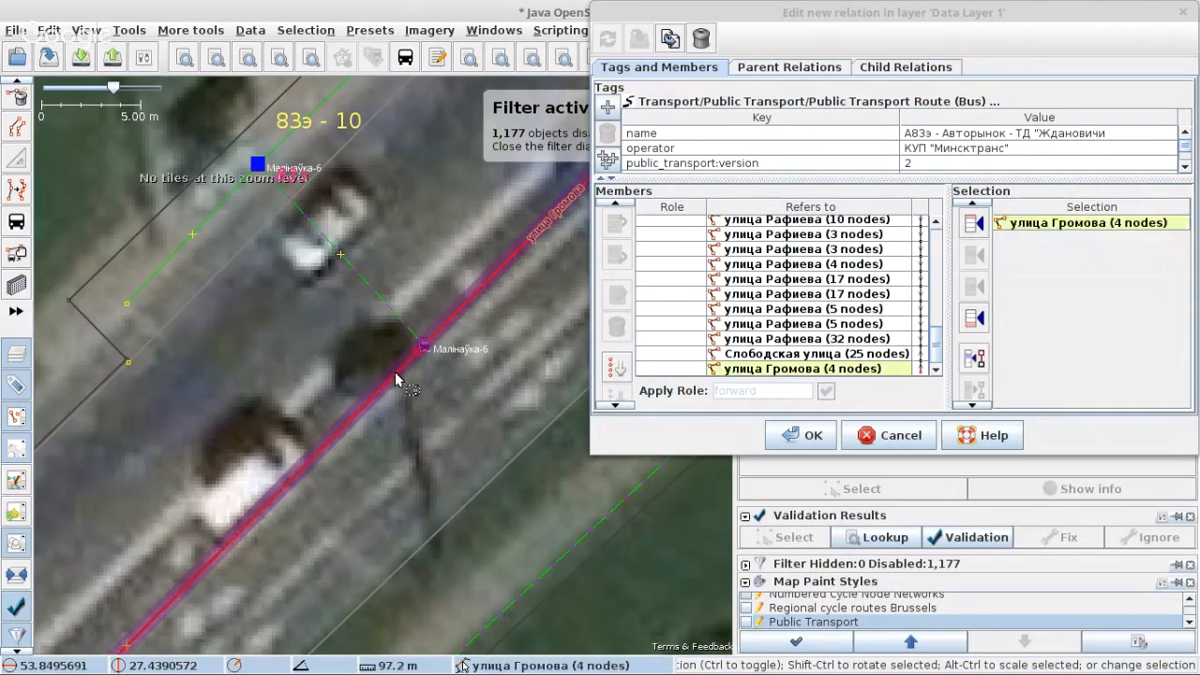
mouse_move(842, 311)
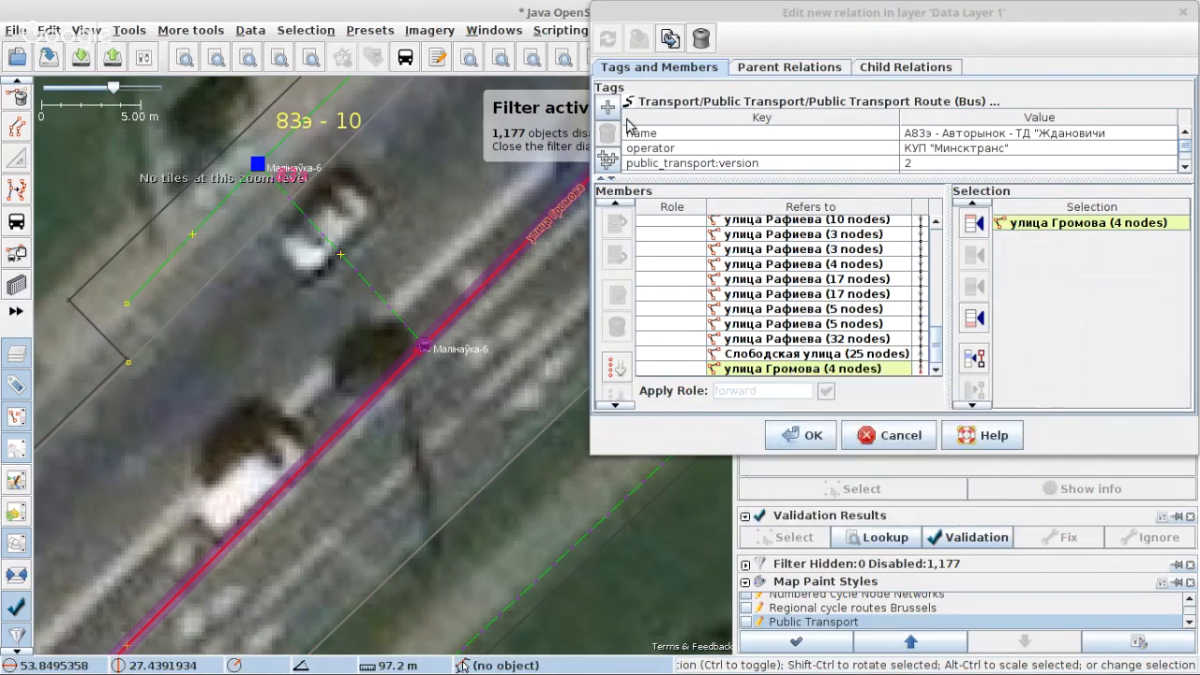
Step: Unglue the connecting footway from the Малінаўка-6 node, keeping the tags on the existing node, and move the footway's freed end away from the street
key("s")
left_click(388, 302)
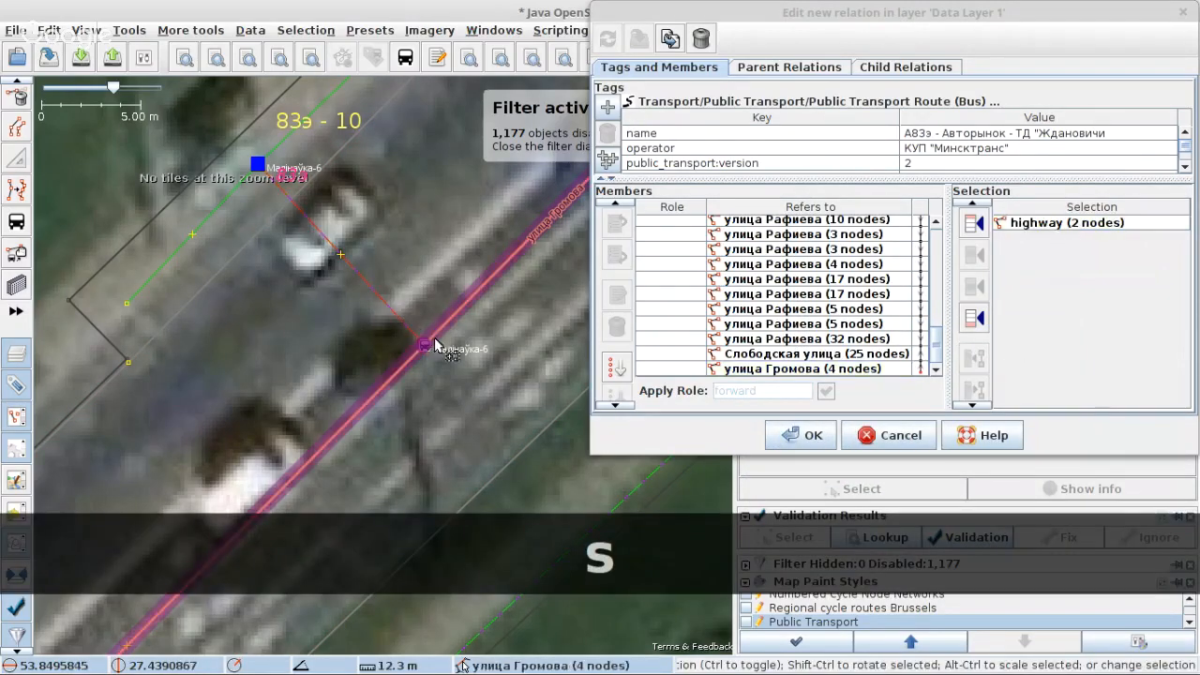
left_click(426, 350, "shift")
key("g")
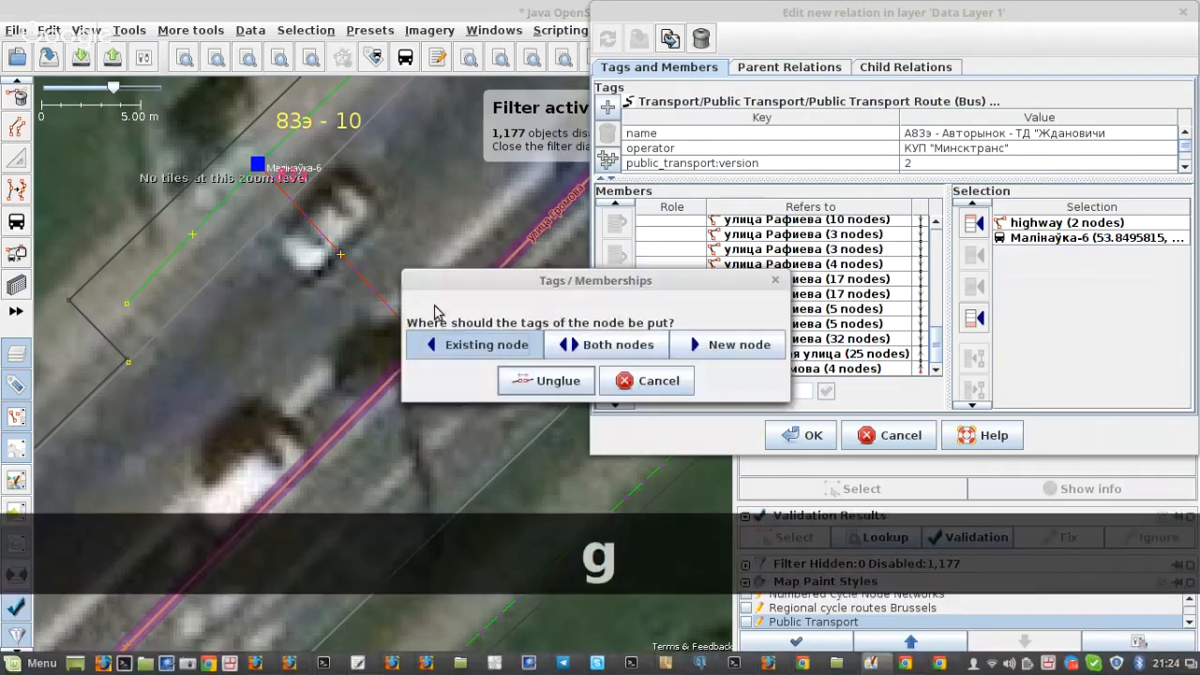
left_click(534, 382)
key("s")
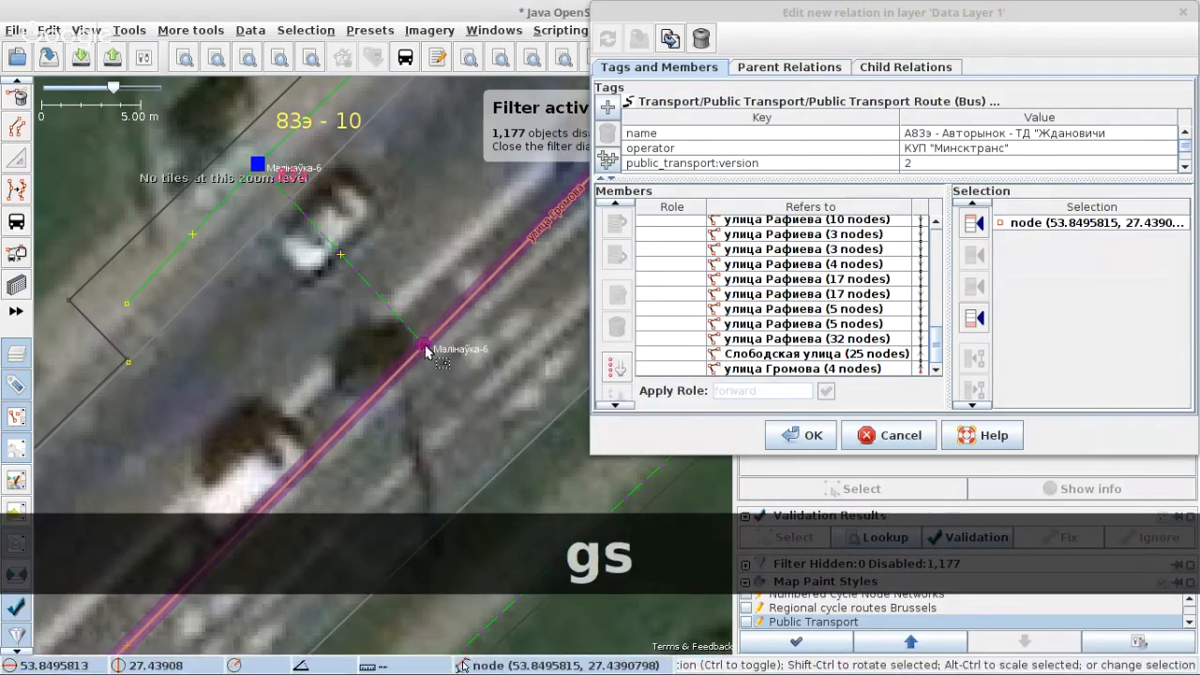
left_click_drag(427, 349, 429, 245)
left_click(441, 334)
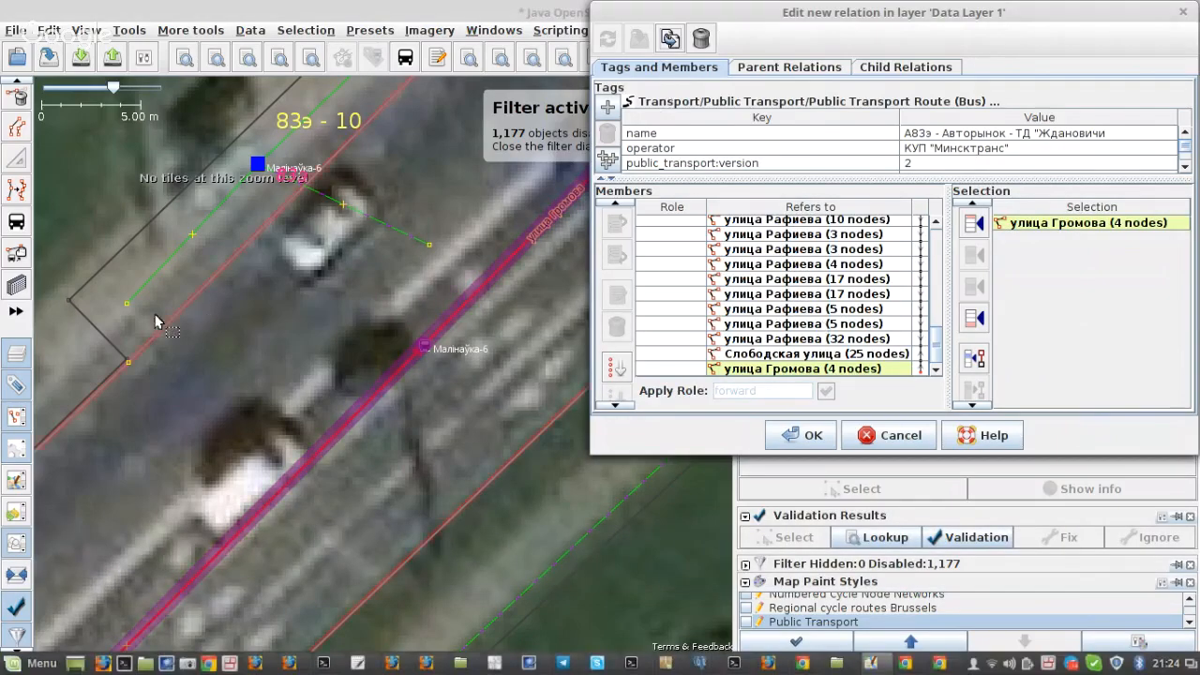
Step: Split улица Громова at the Малінаўка-6 node with the stop position tool and return to the selection tool
left_click(16, 224)
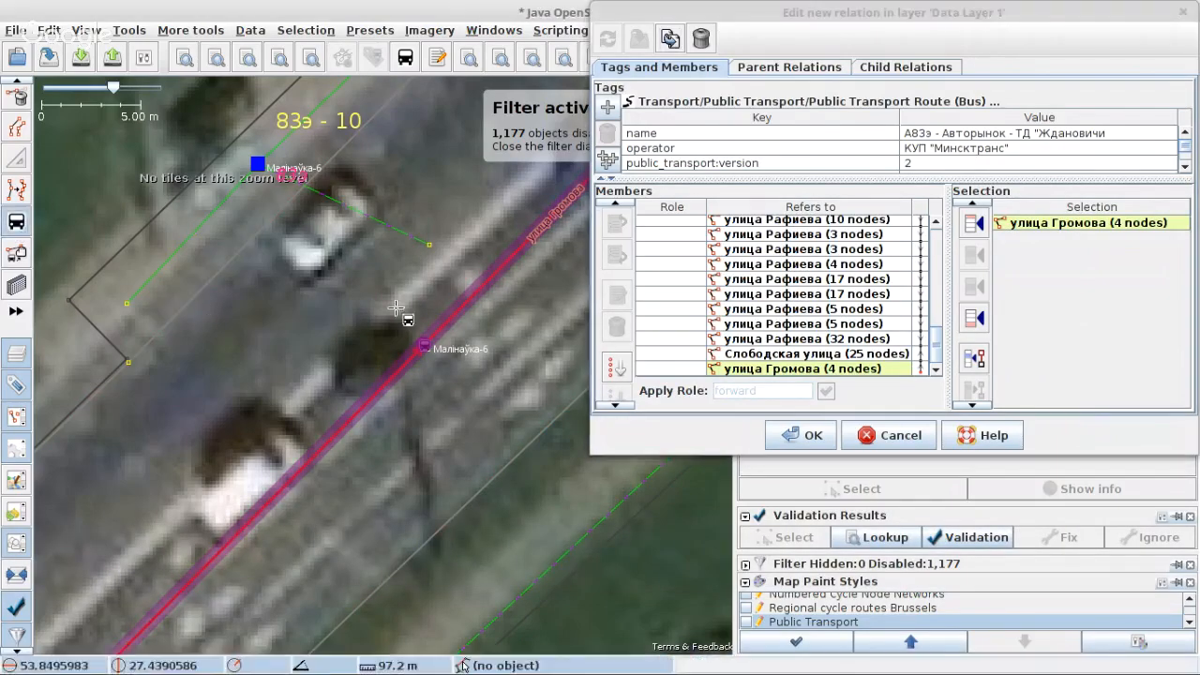
left_click(426, 347)
key("s")
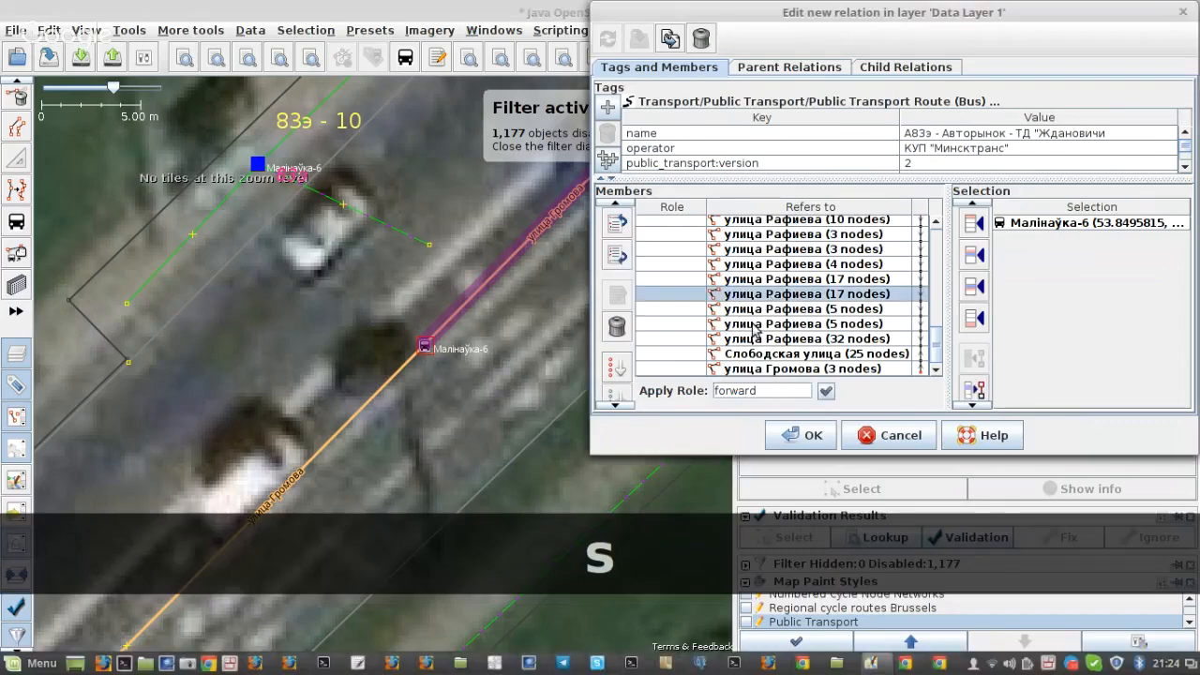
Step: Merge the footway's loose end node into the Малінаўка-6 stop node
left_click(429, 244)
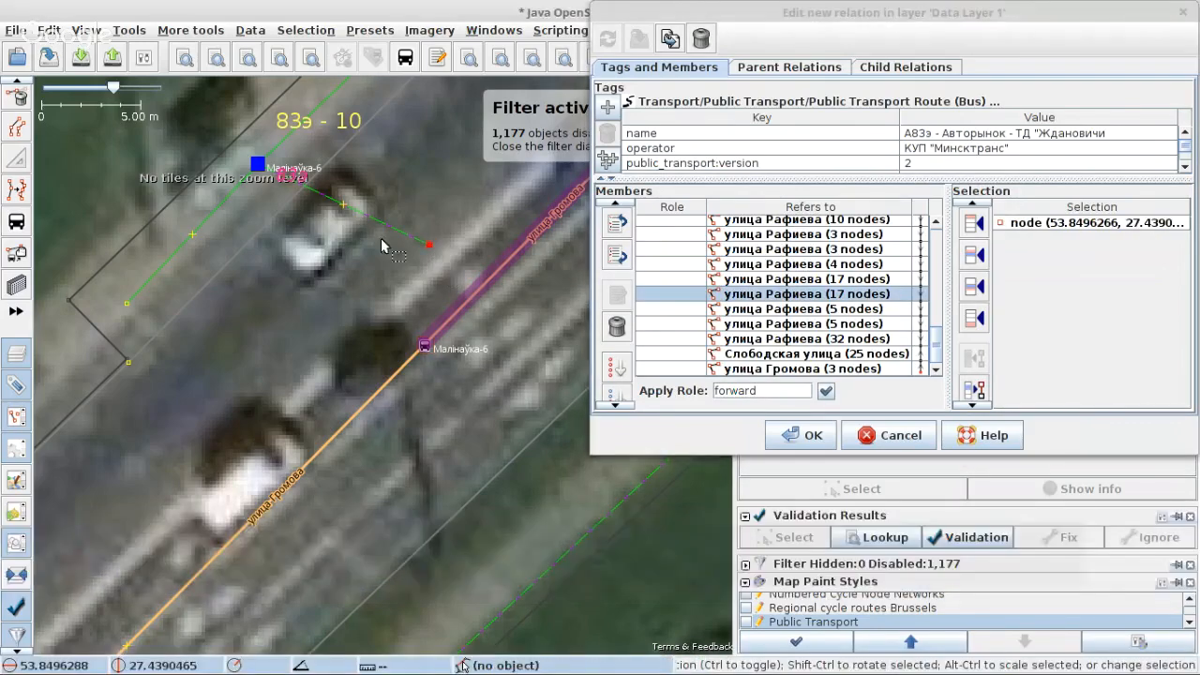
left_click(378, 228)
left_click(429, 244)
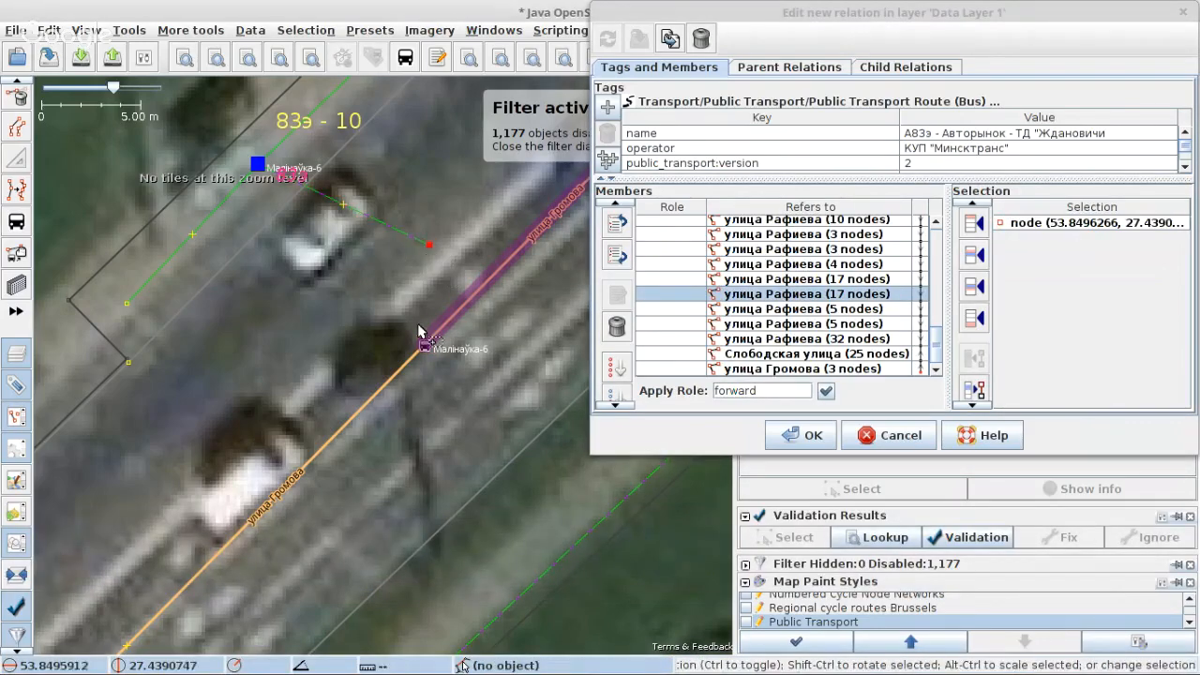
left_click(425, 349, "shift")
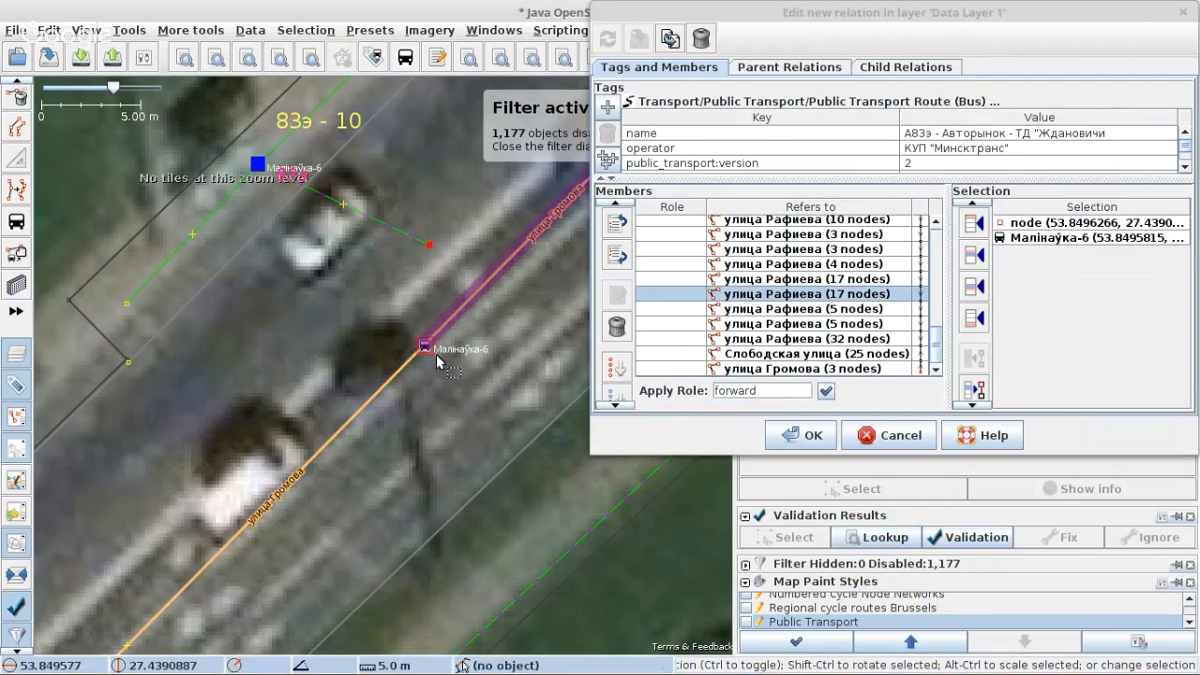
key("m")
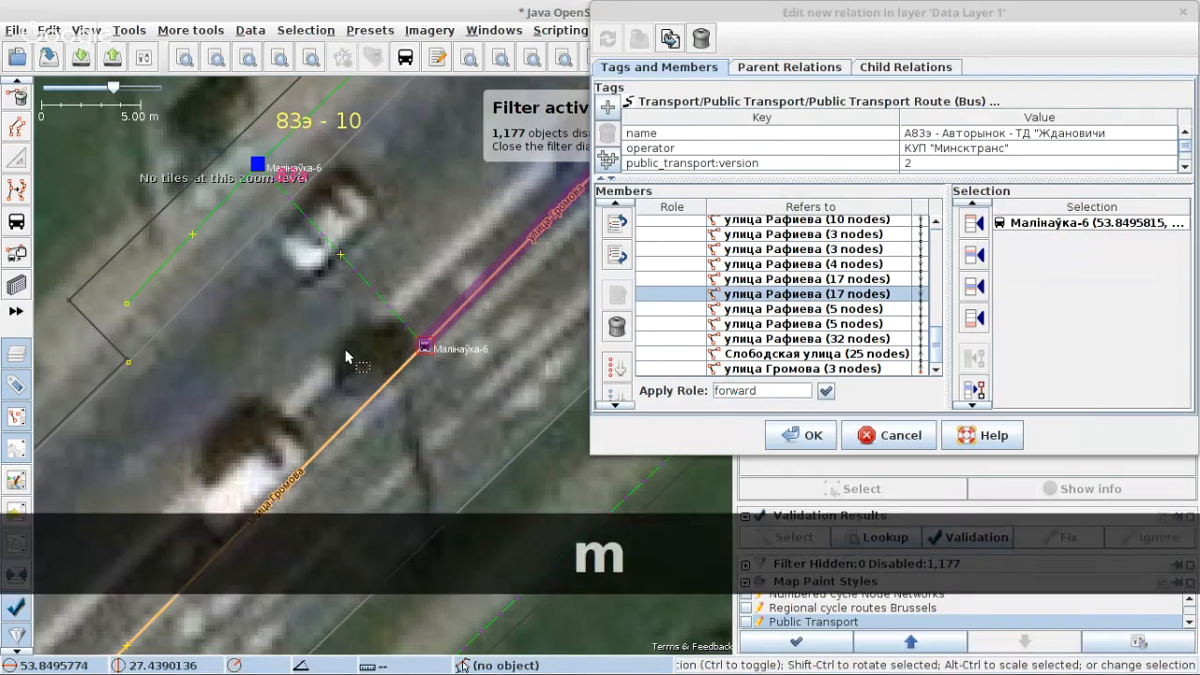
Step: Select the footway between the platform and the Малінаўка-6 stop node, and accept the relation's edits to close its editor
scroll(337, 320, "down", 2)
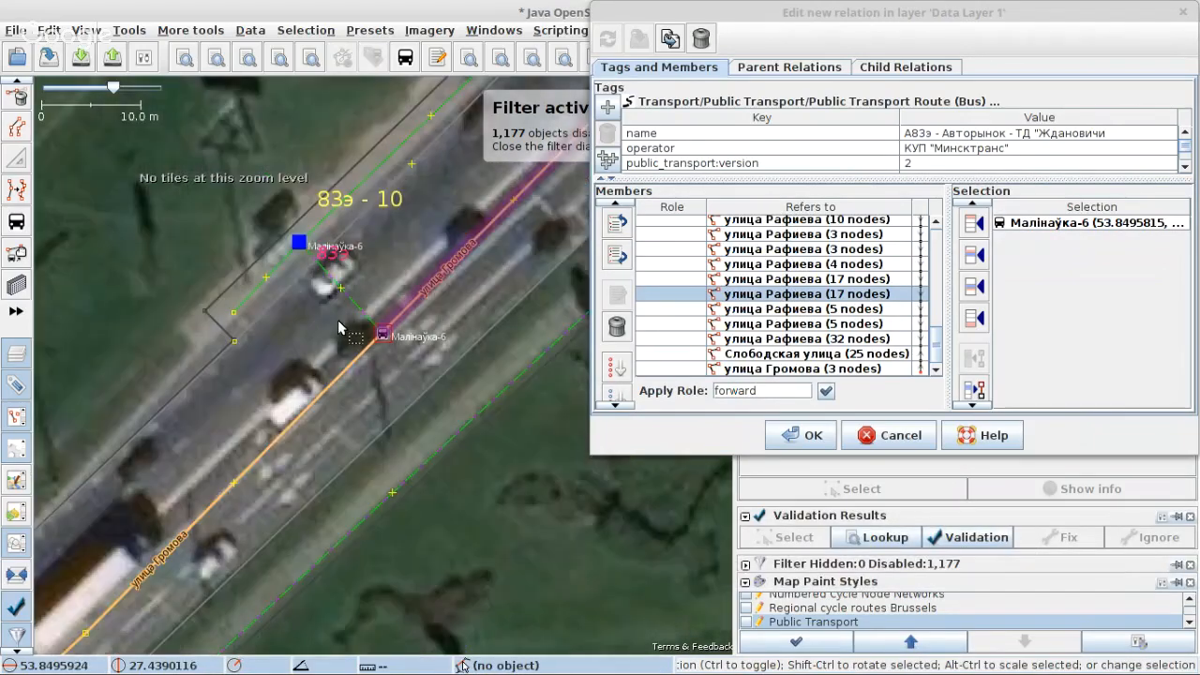
left_click(358, 313)
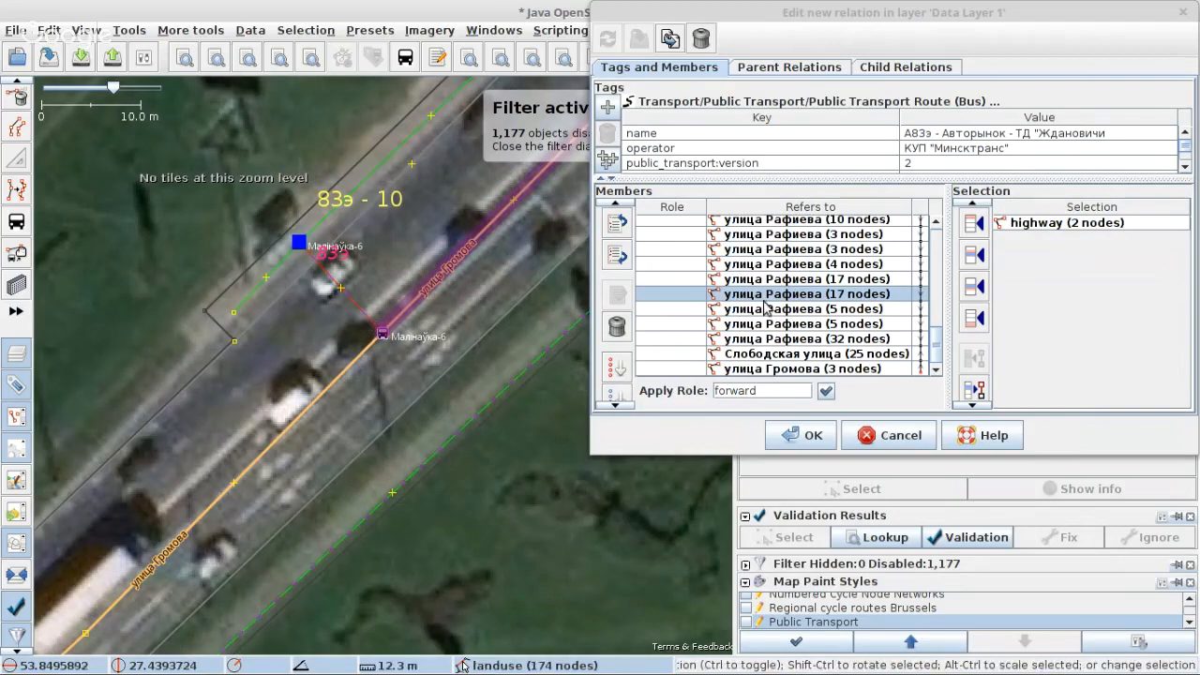
left_click(795, 435)
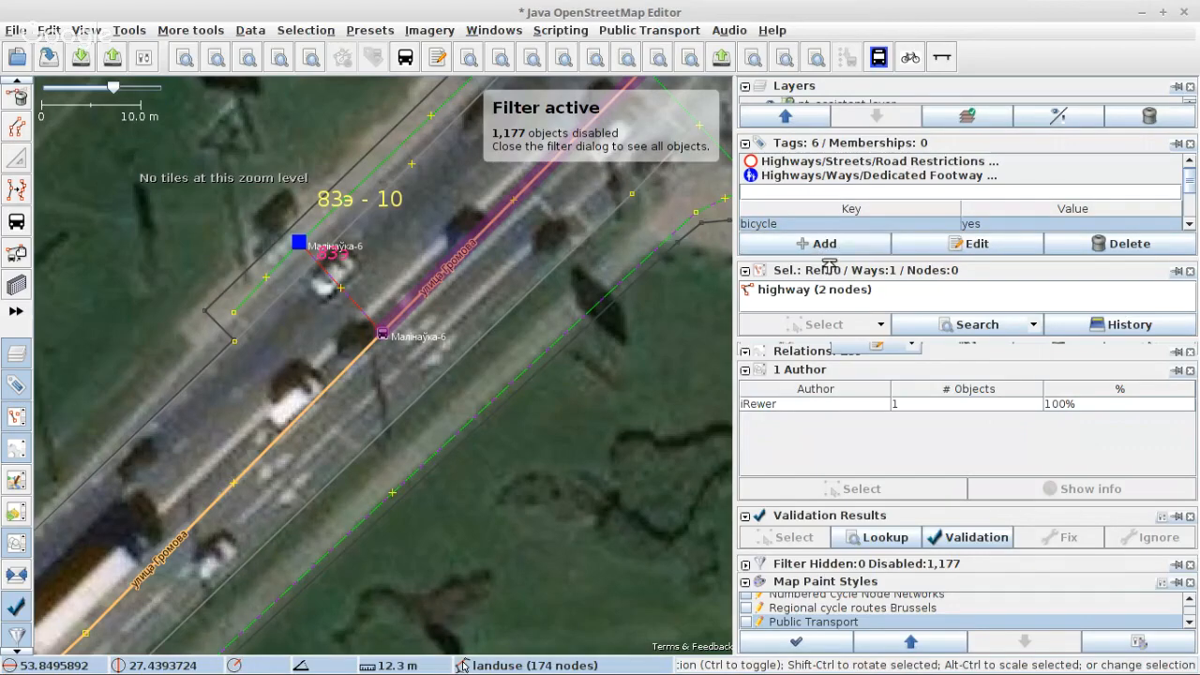
Step: Examine the tags of the footway linking the platform to the Малінаўка-6 stop, including its minsk_PT keys, and its surroundings on the map
left_click_drag(829, 266, 830, 299)
scroll(785, 237, "down", 1)
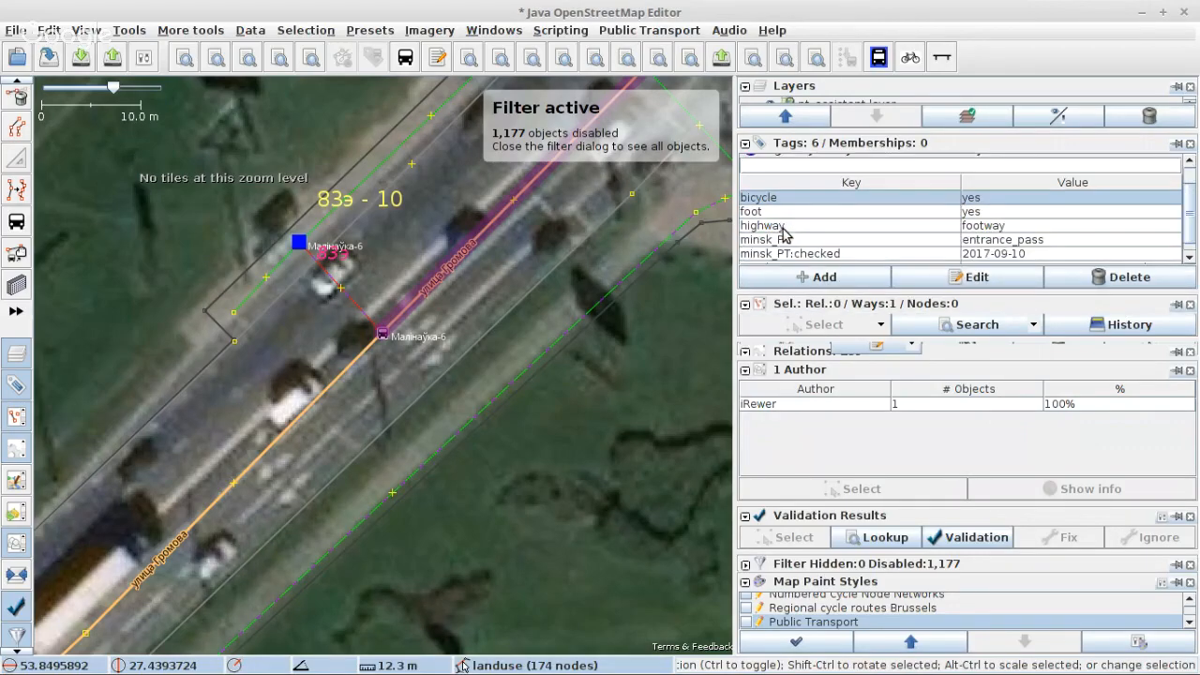
scroll(785, 234, "down", 1)
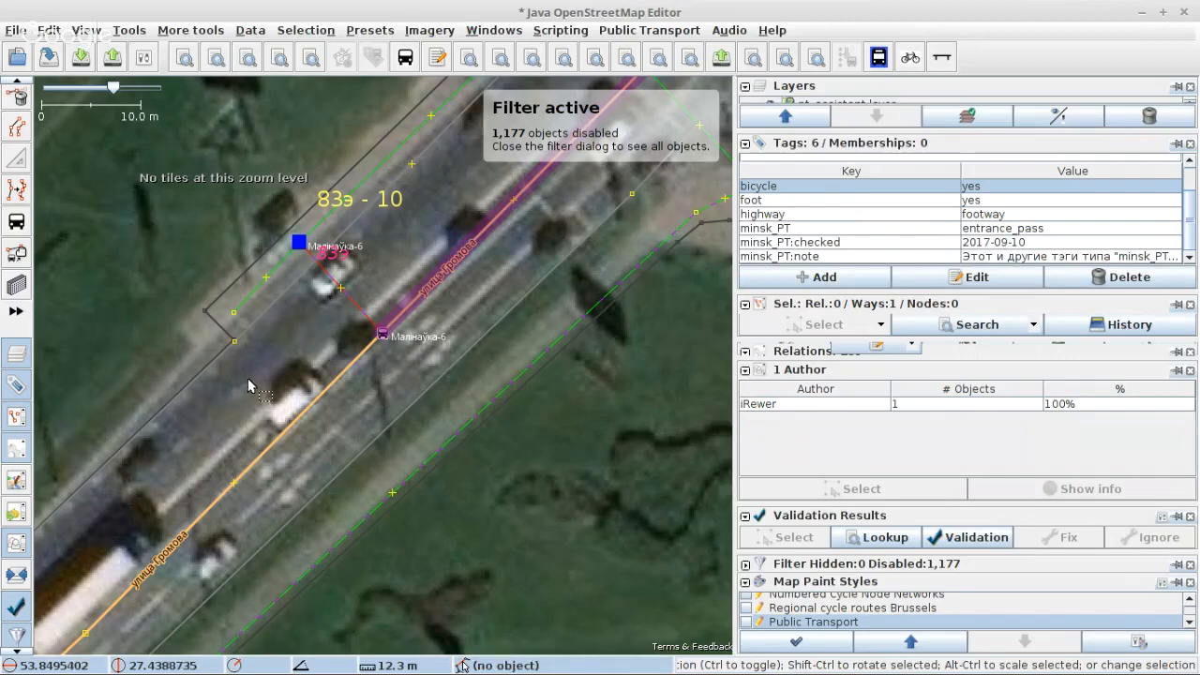
scroll(247, 380, "down", 2)
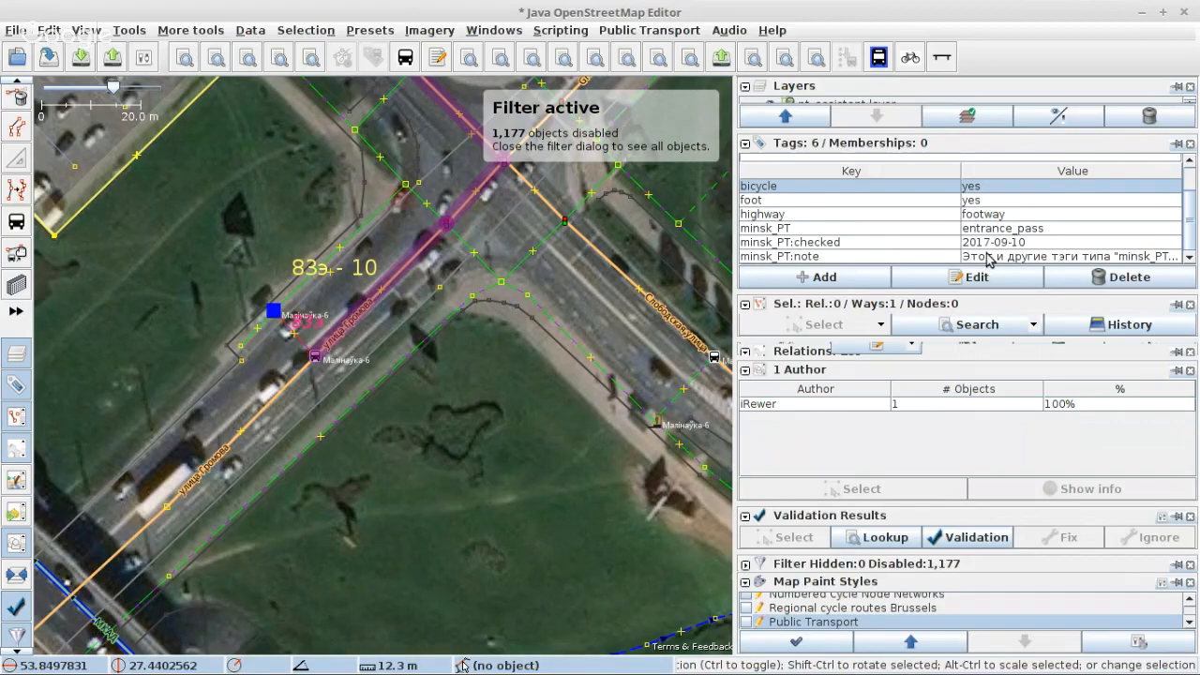
scroll(329, 360, "up", 3)
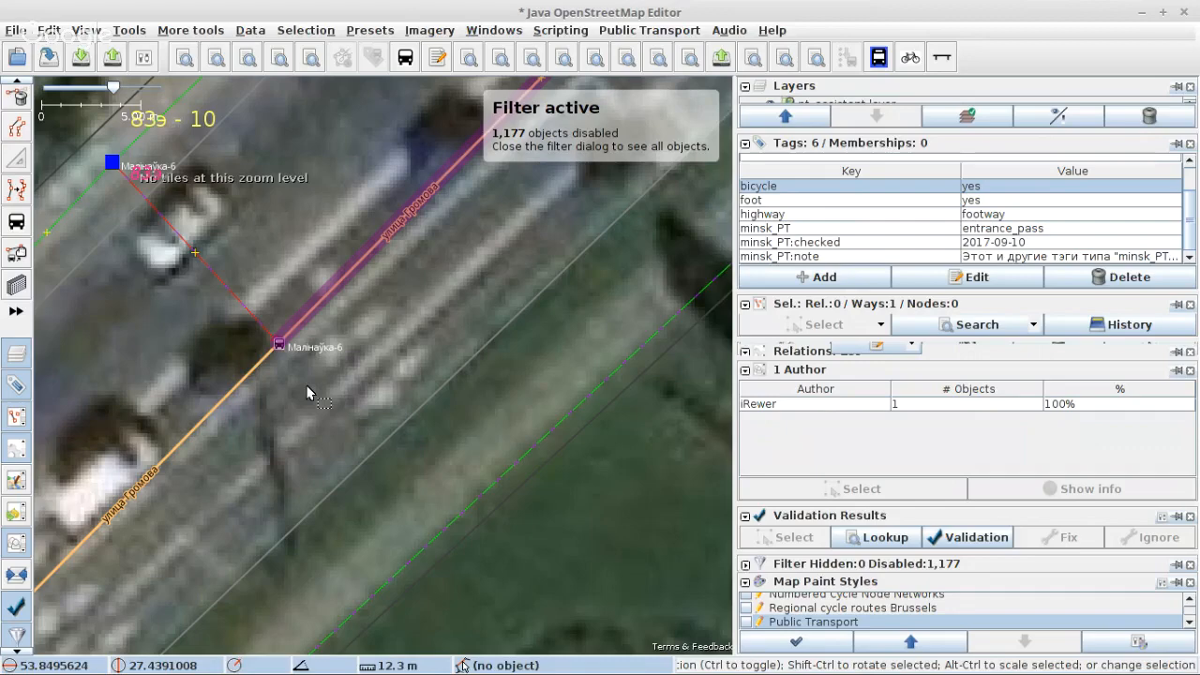
scroll(297, 397, "down", 1)
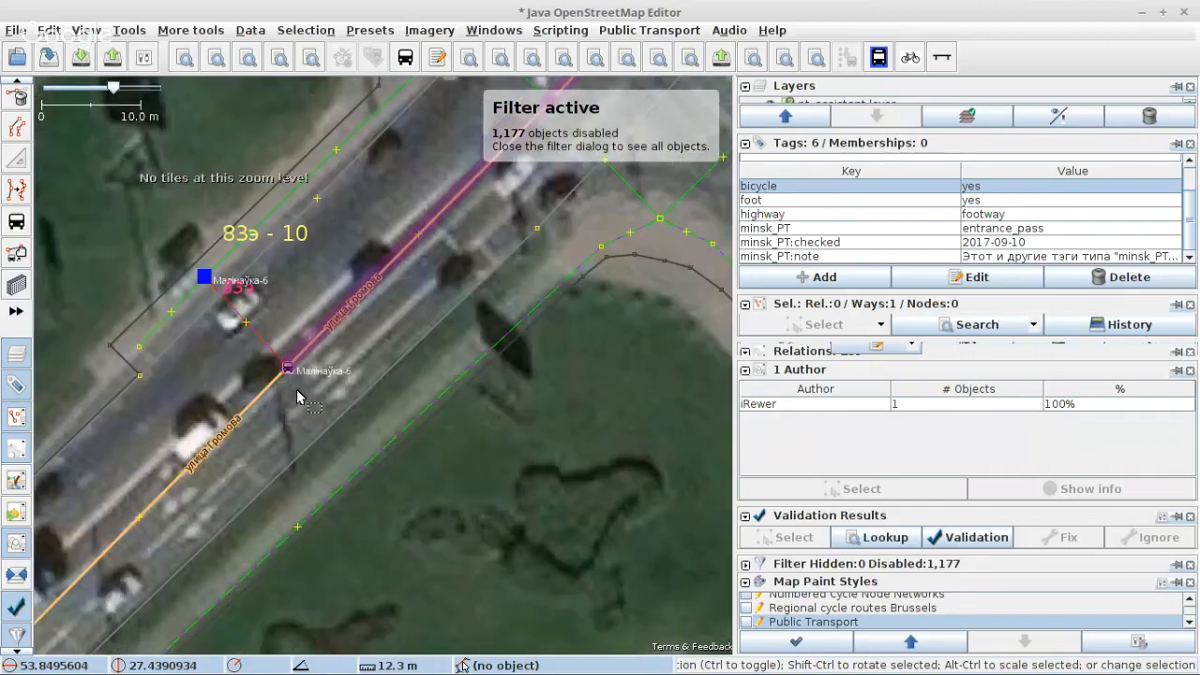
scroll(297, 393, "up", 1)
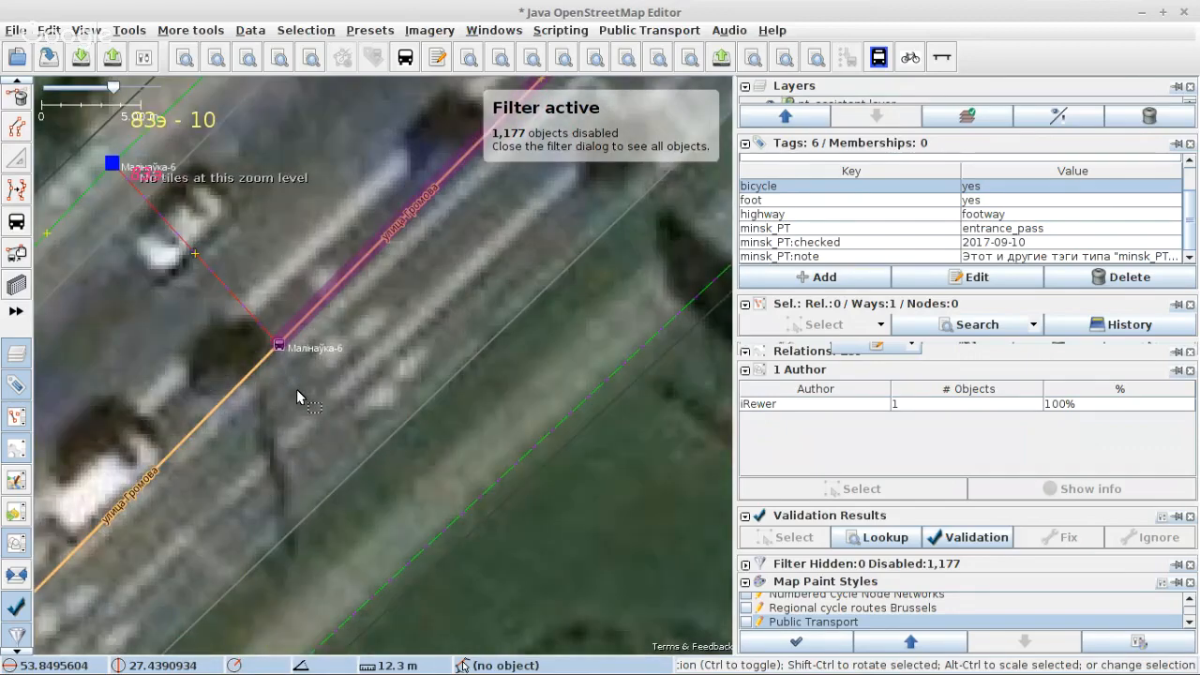
left_click(259, 289)
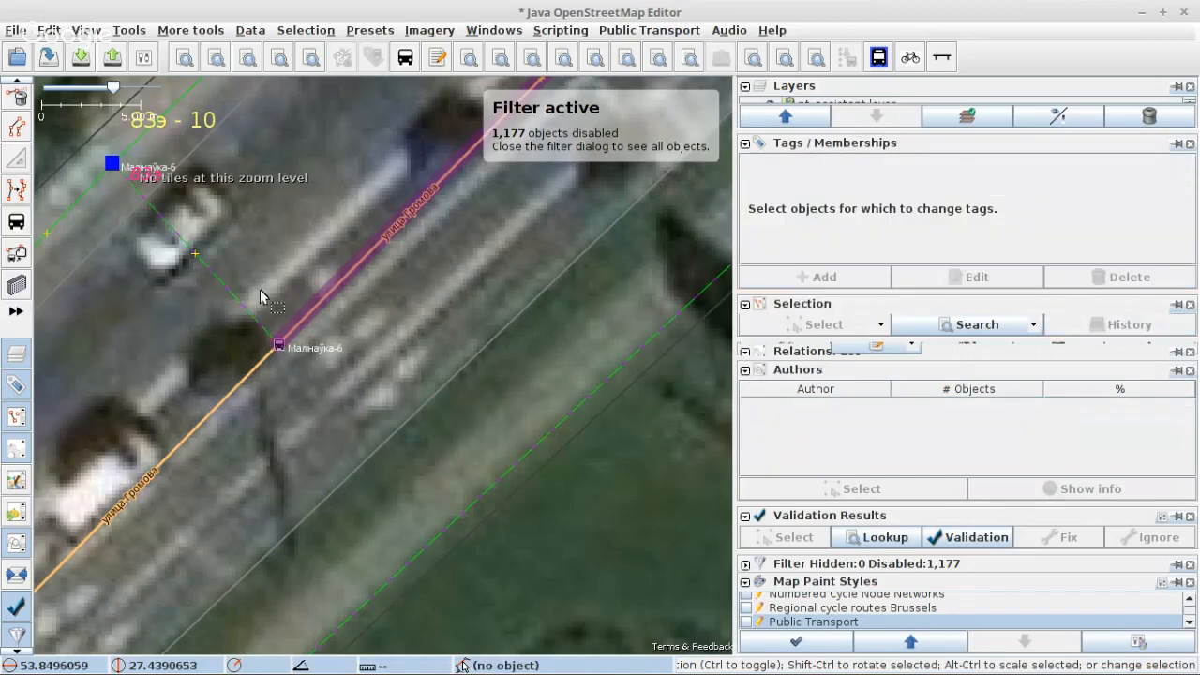
left_click(243, 306)
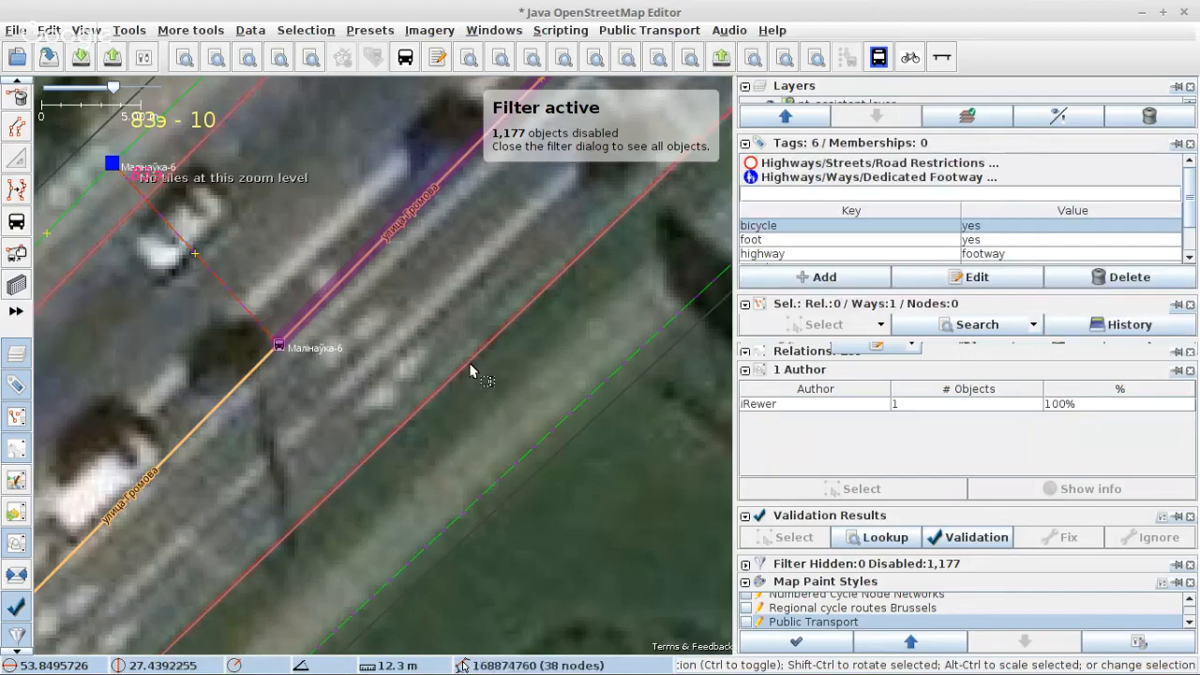
scroll(391, 360, "down", 2)
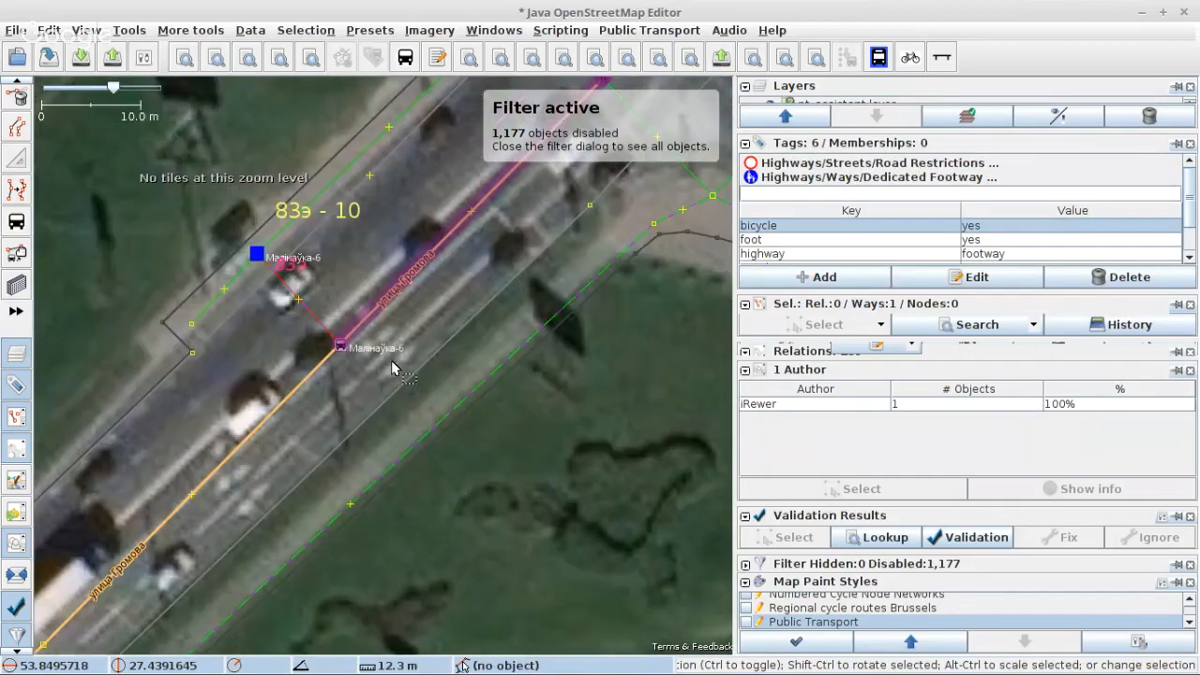
scroll(392, 363, "down", 1)
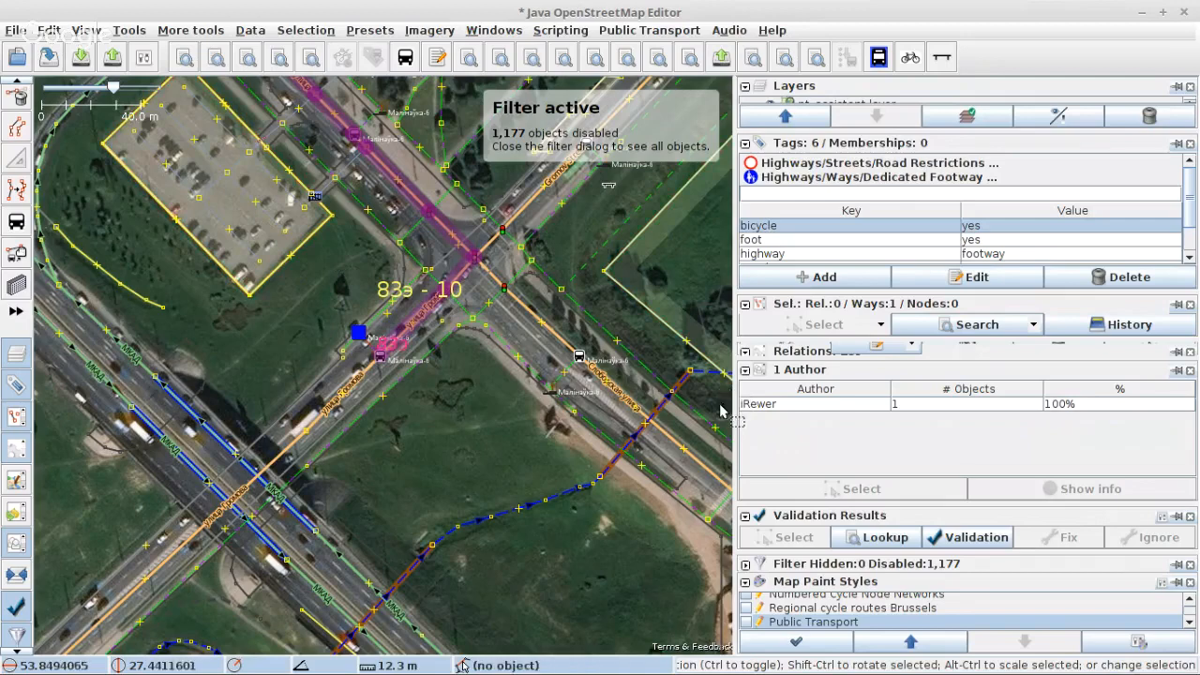
left_click_drag(837, 504, 837, 459)
scroll(839, 230, "down", 3)
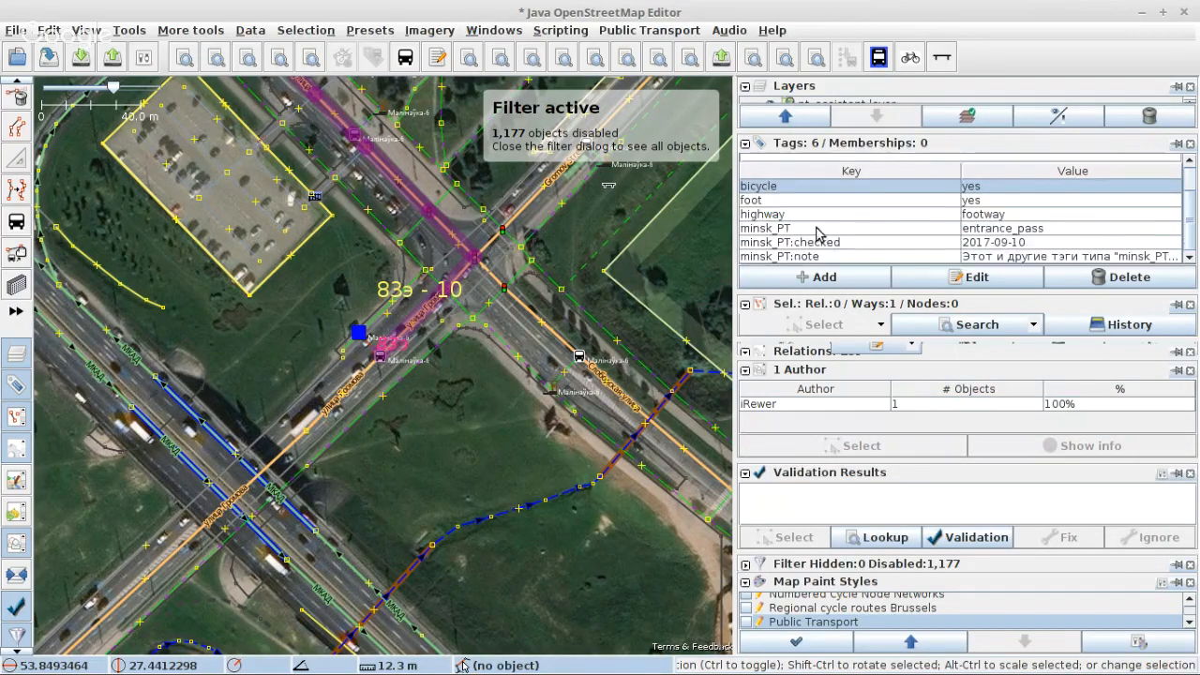
Step: Select the Слободская улица way, and through its memberships select both А83э route relations
scroll(397, 363, "up", 3)
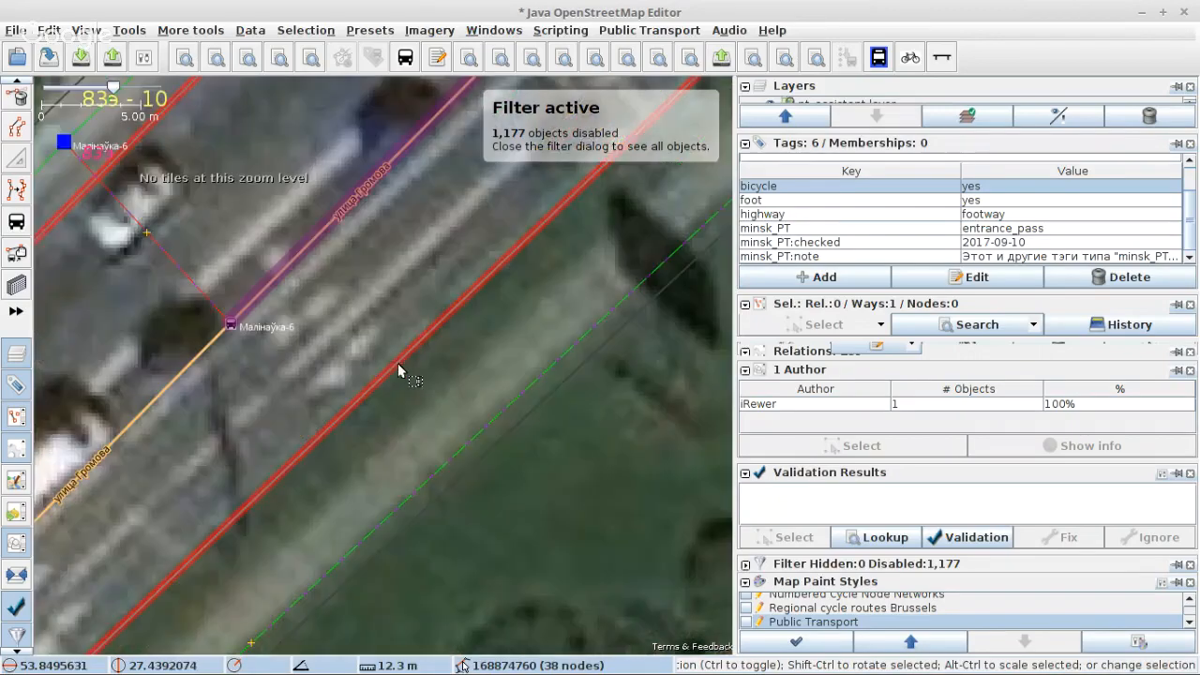
scroll(293, 367, "down", 3)
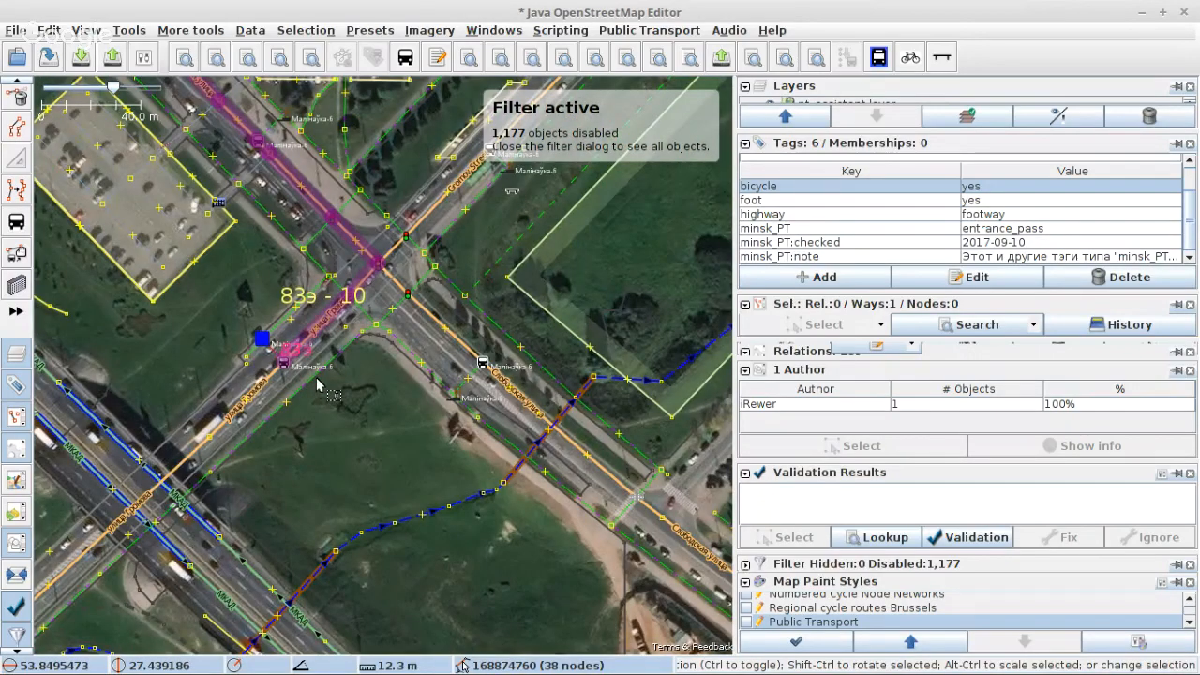
scroll(316, 384, "down", 3)
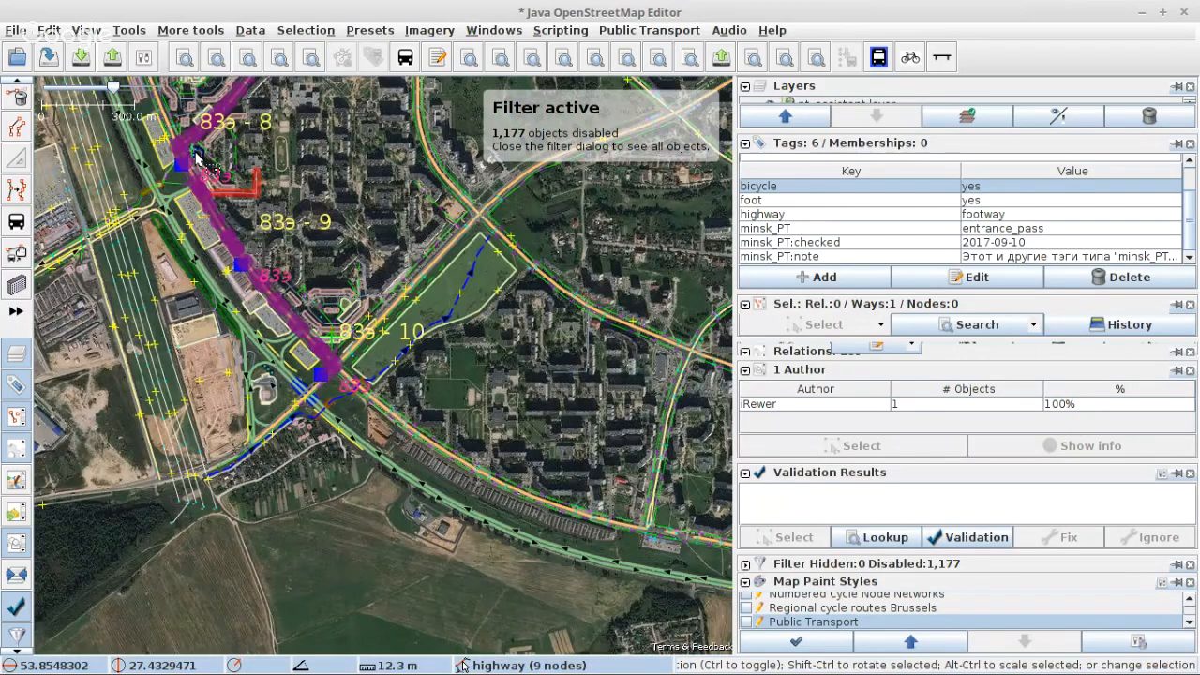
scroll(197, 157, "up", 4)
left_click(206, 169)
scroll(815, 236, "down", 2)
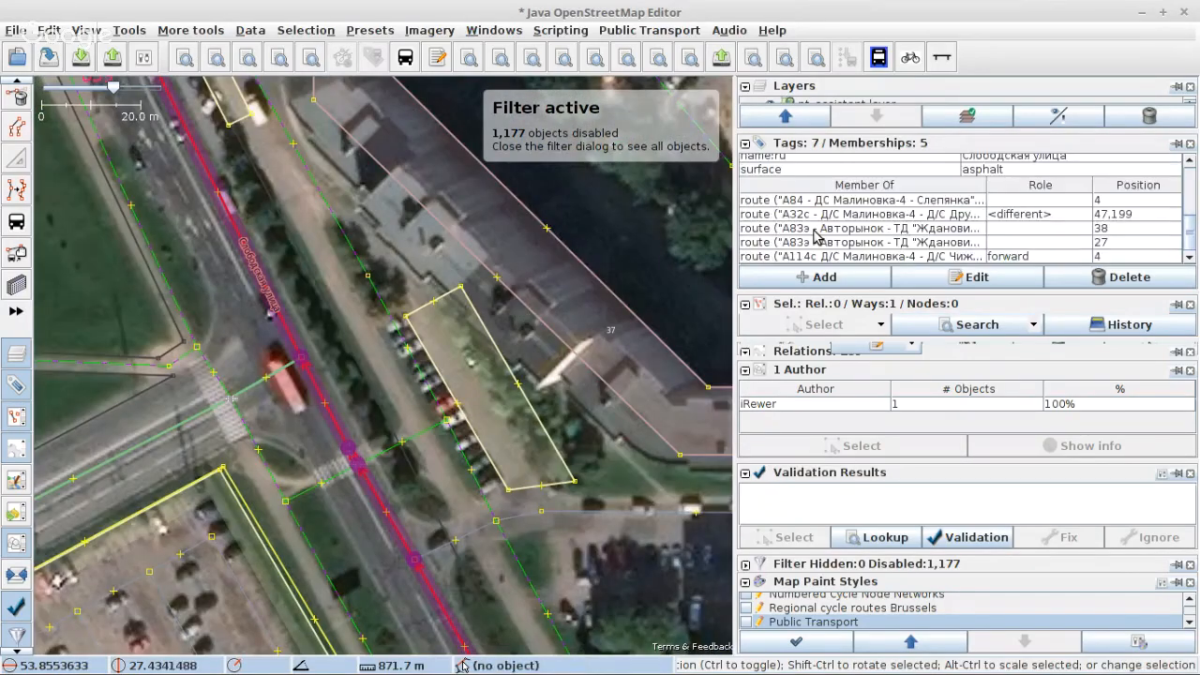
left_click_drag(814, 231, 815, 244)
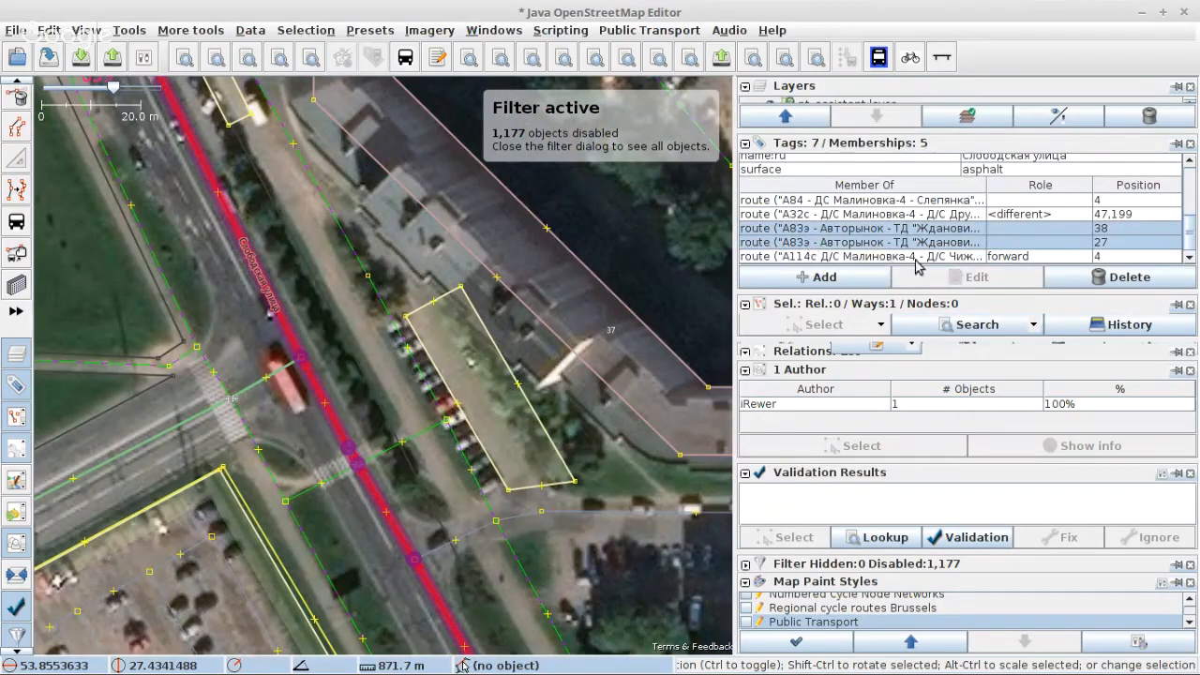
right_click(882, 243)
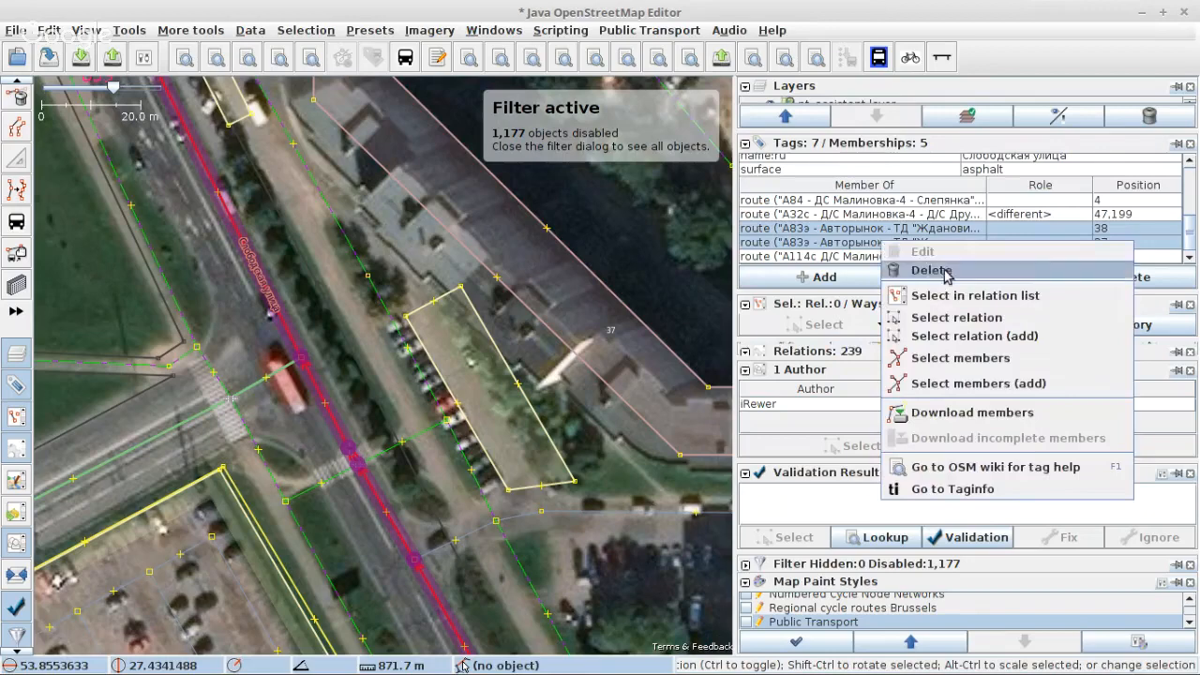
left_click(947, 318)
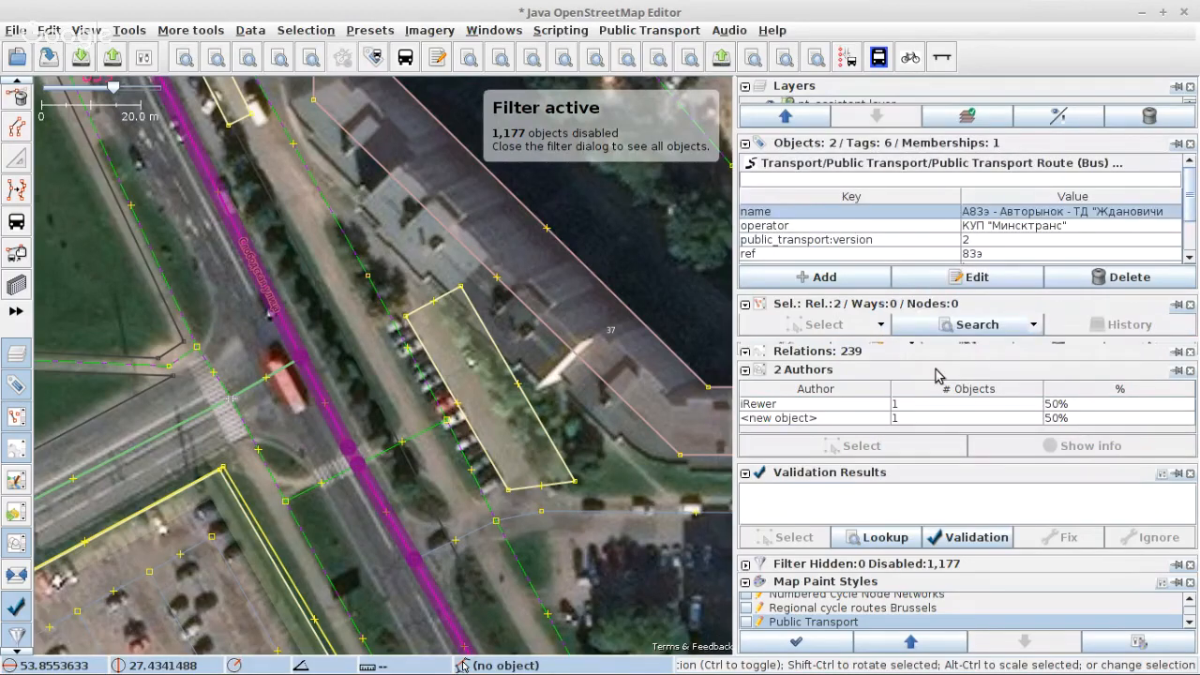
Step: Validate both А83э relations and start the fix for the warning about the route passing a oneway road in the wrong direction
left_click(747, 490)
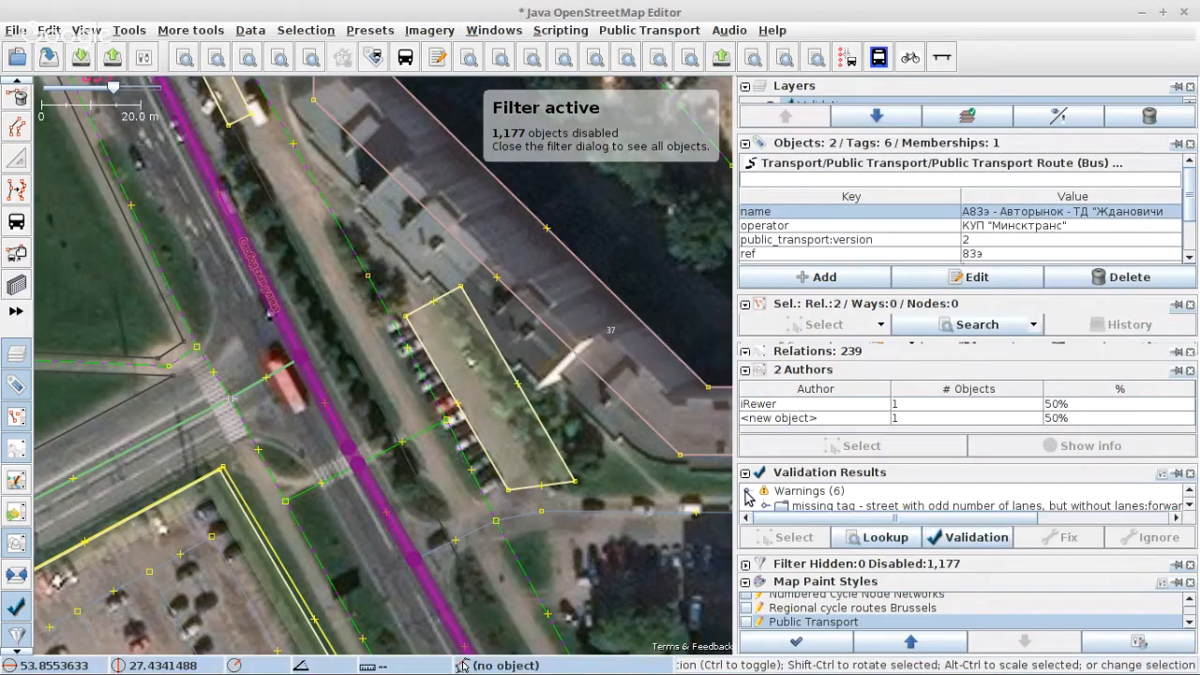
left_click_drag(867, 465, 867, 383)
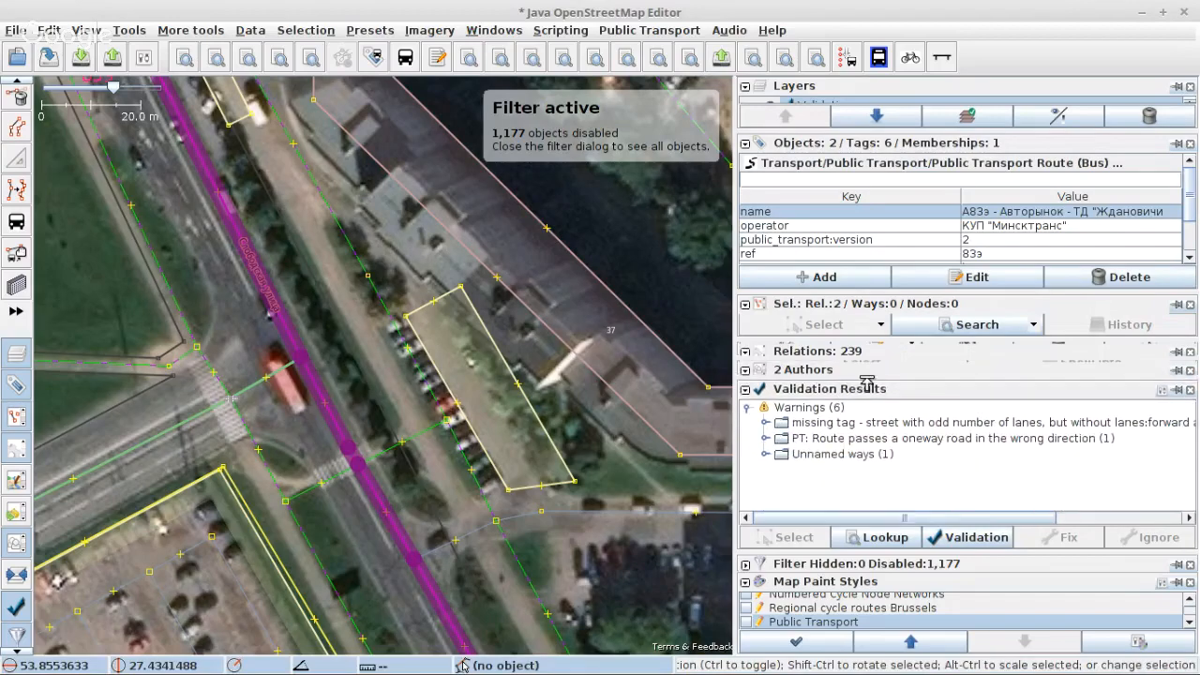
left_click(763, 438)
left_click(886, 453)
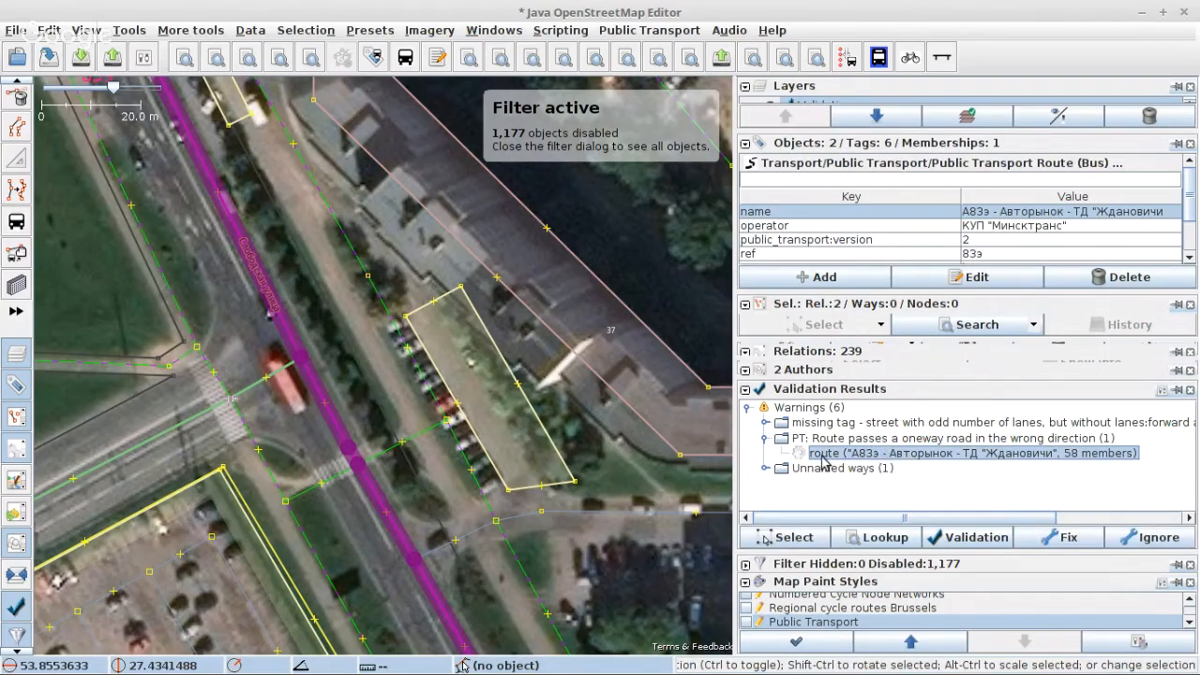
left_click(1036, 546)
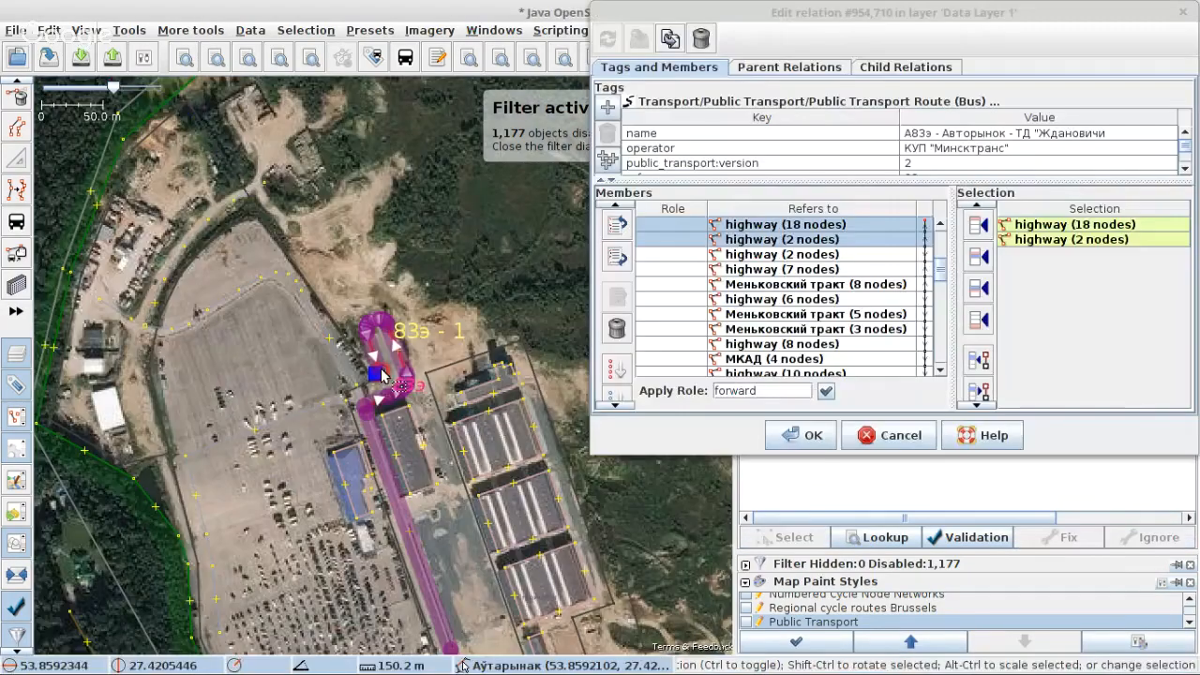
Step: Remove the 18-node turning loop and the adjoining 2-node highway at Аўтарынак from the relation's members
scroll(381, 375, "up", 3)
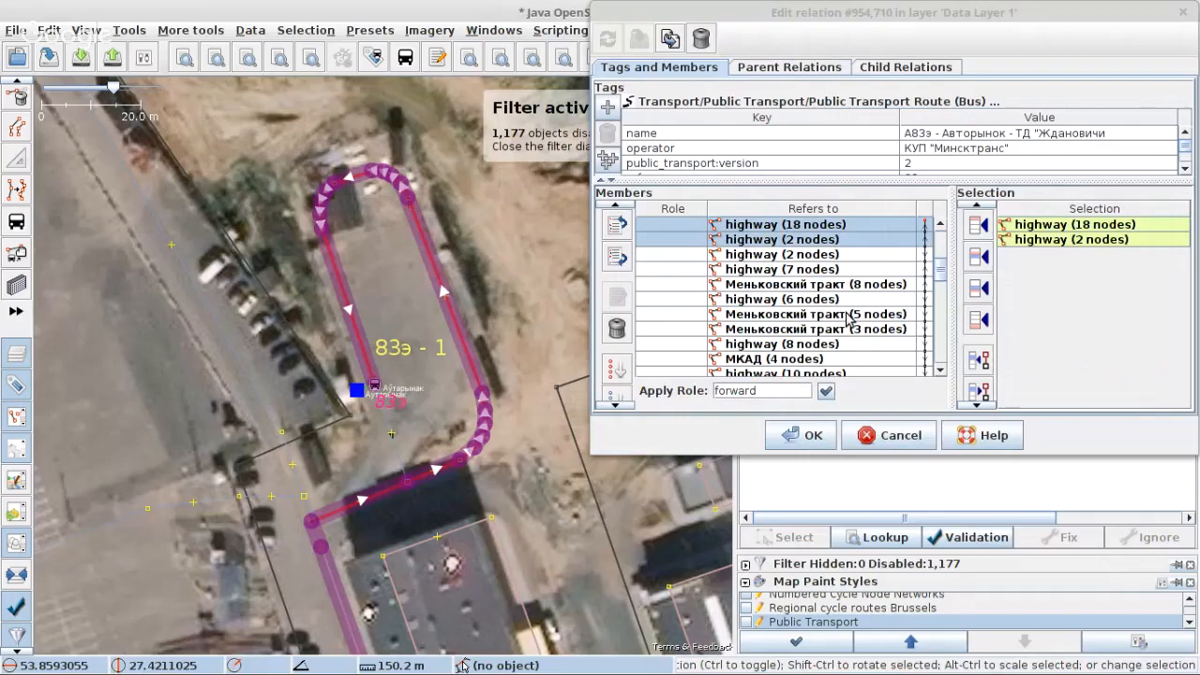
scroll(848, 320, "up", 1)
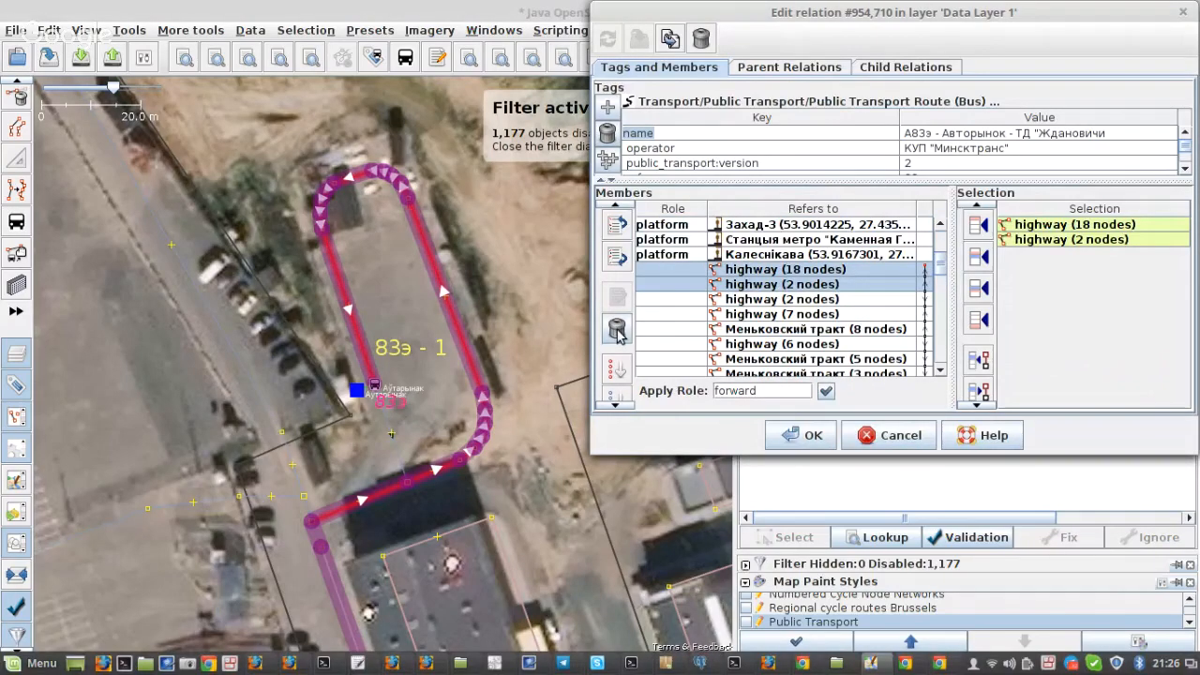
left_click(618, 330)
Step: Add the two short service ways leading out from the Аўтарынак stop as the relation's first way members, and accept the relation's edits
left_click(405, 453)
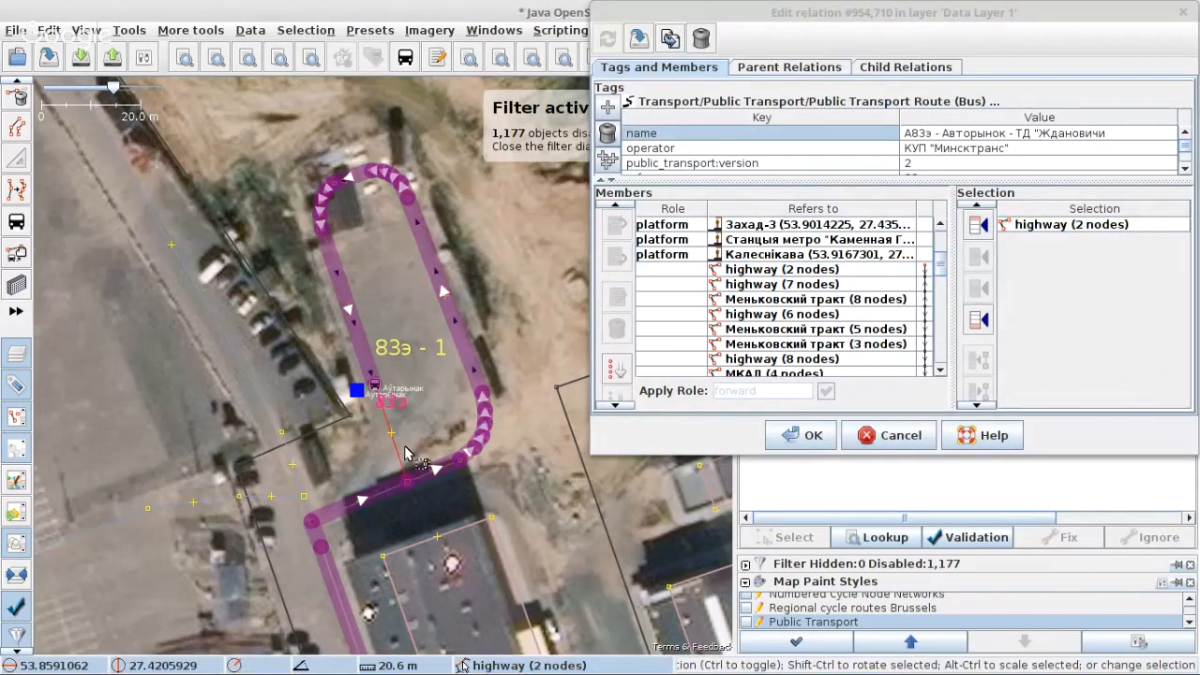
left_click(810, 270)
left_click(977, 256)
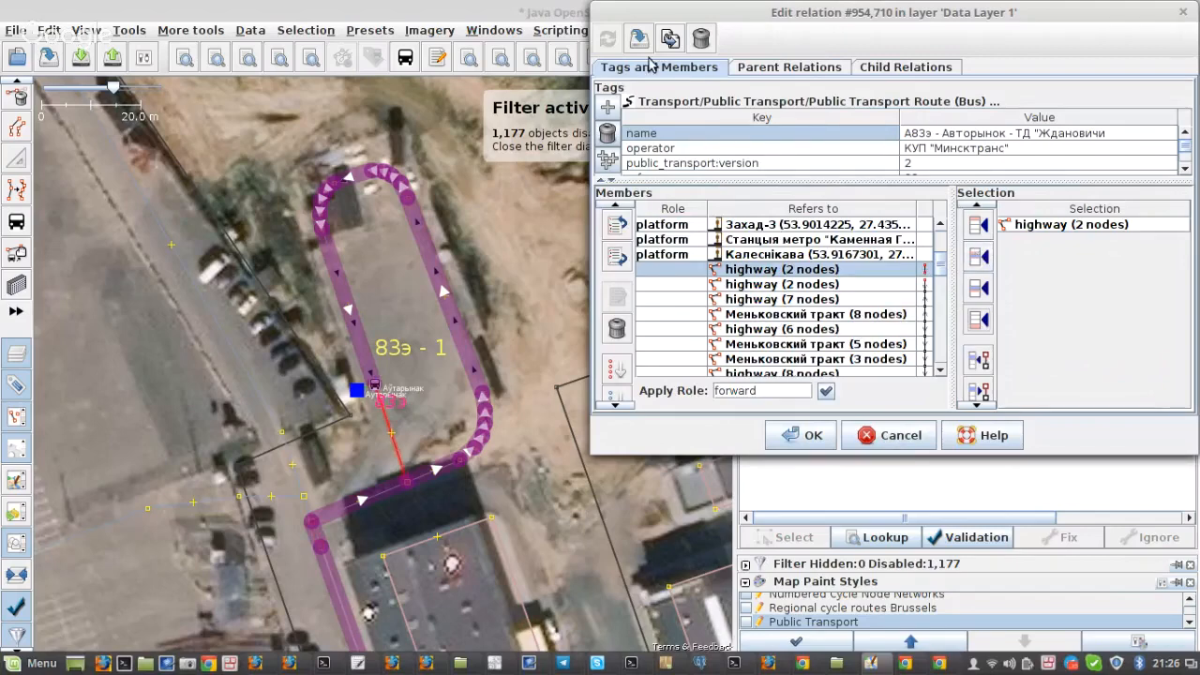
left_click(386, 490)
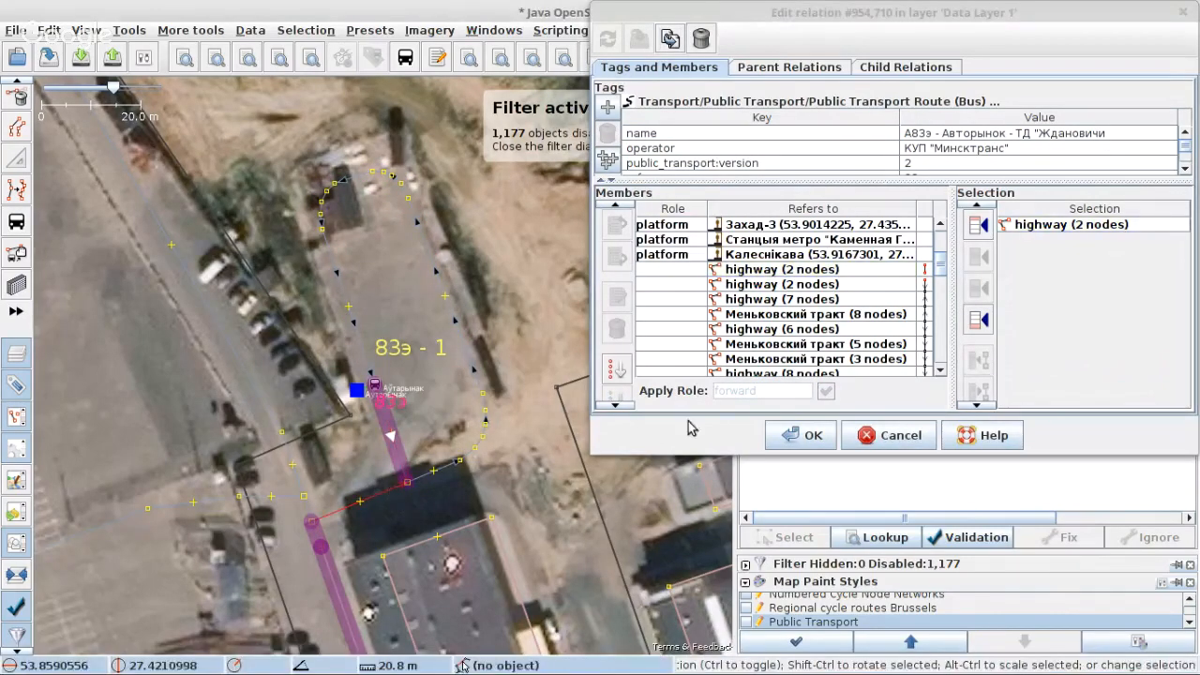
left_click(901, 269)
left_click(978, 256)
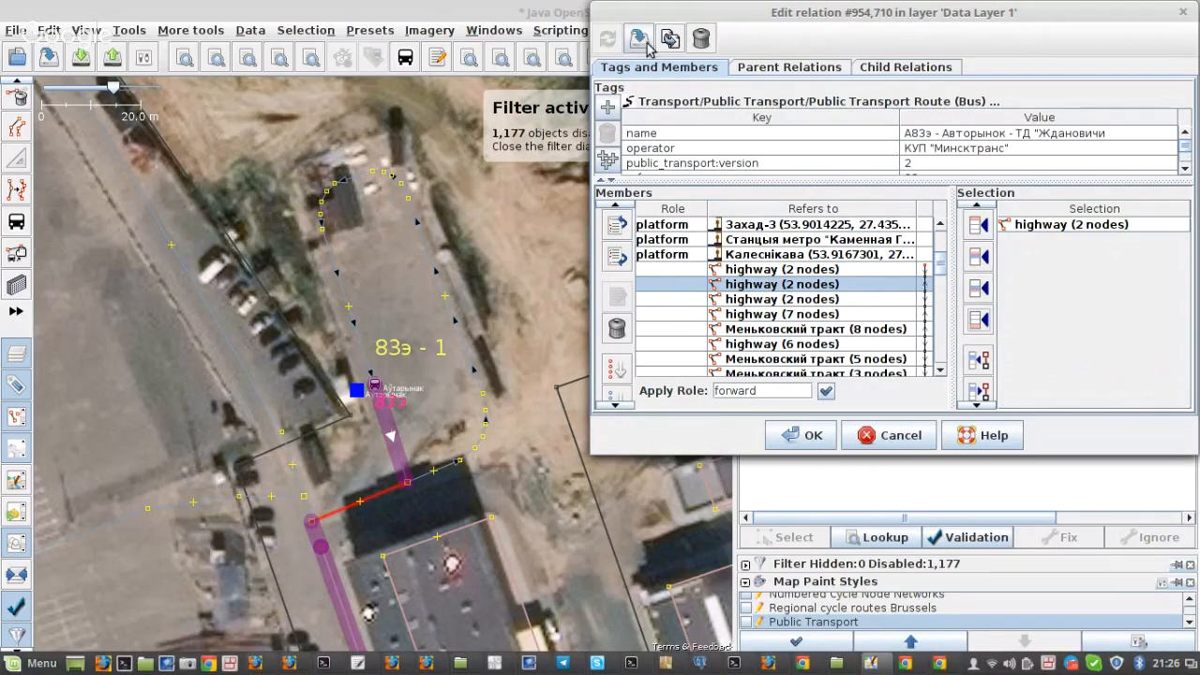
left_click(811, 436)
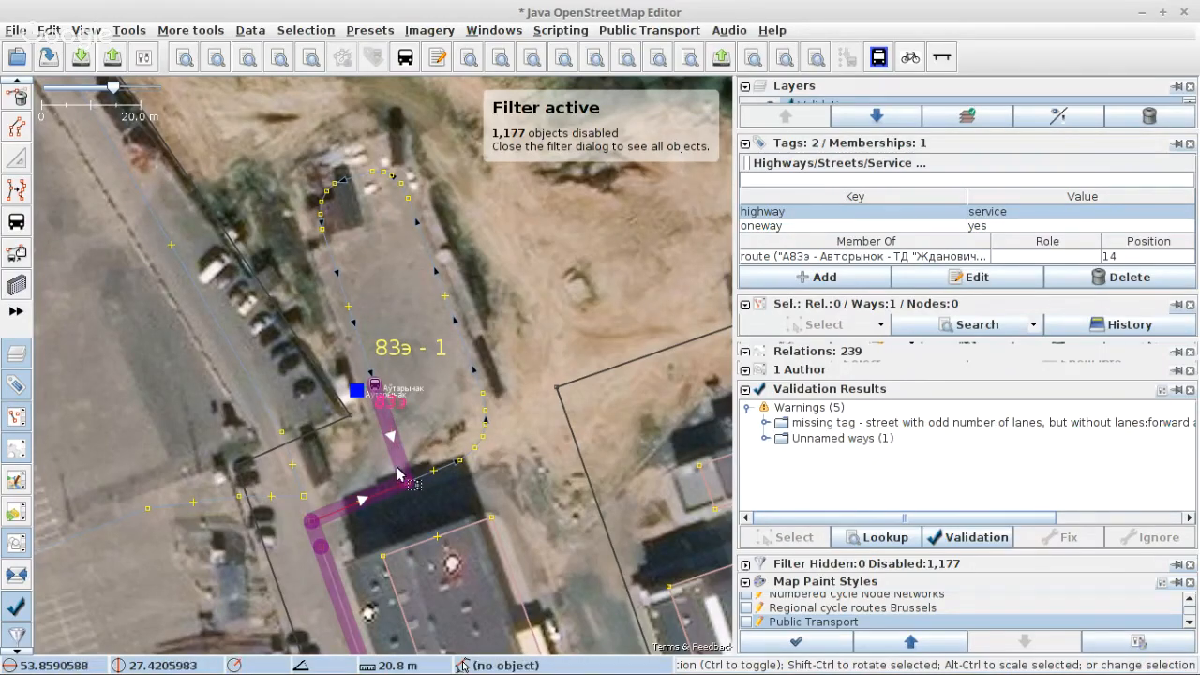
Step: Delete the oneway tag from the selected two-node service way between the turning loop and the route's entry road
scroll(382, 492, "up", 3)
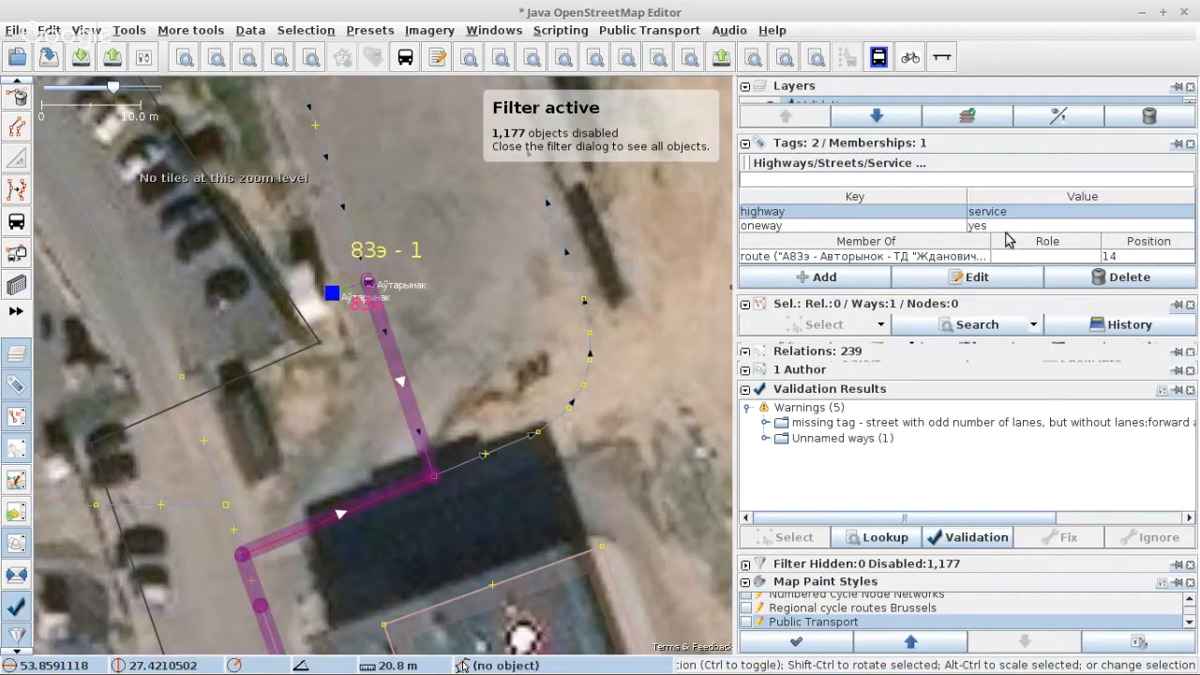
left_click(952, 227)
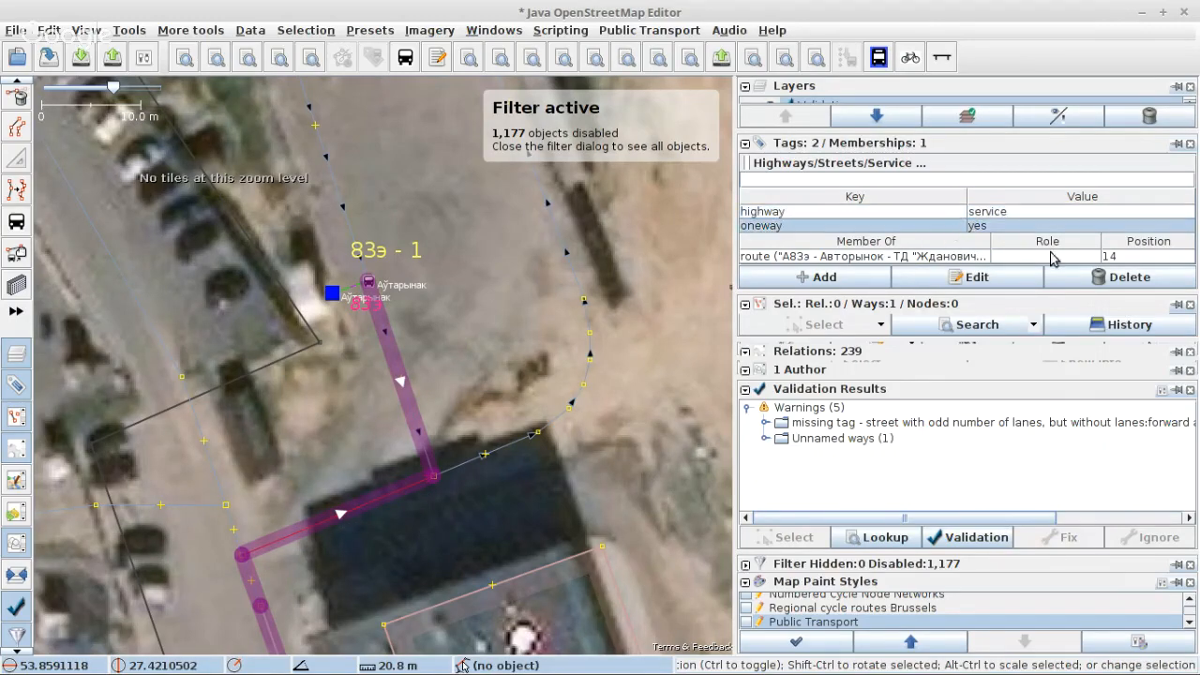
left_click(1078, 278)
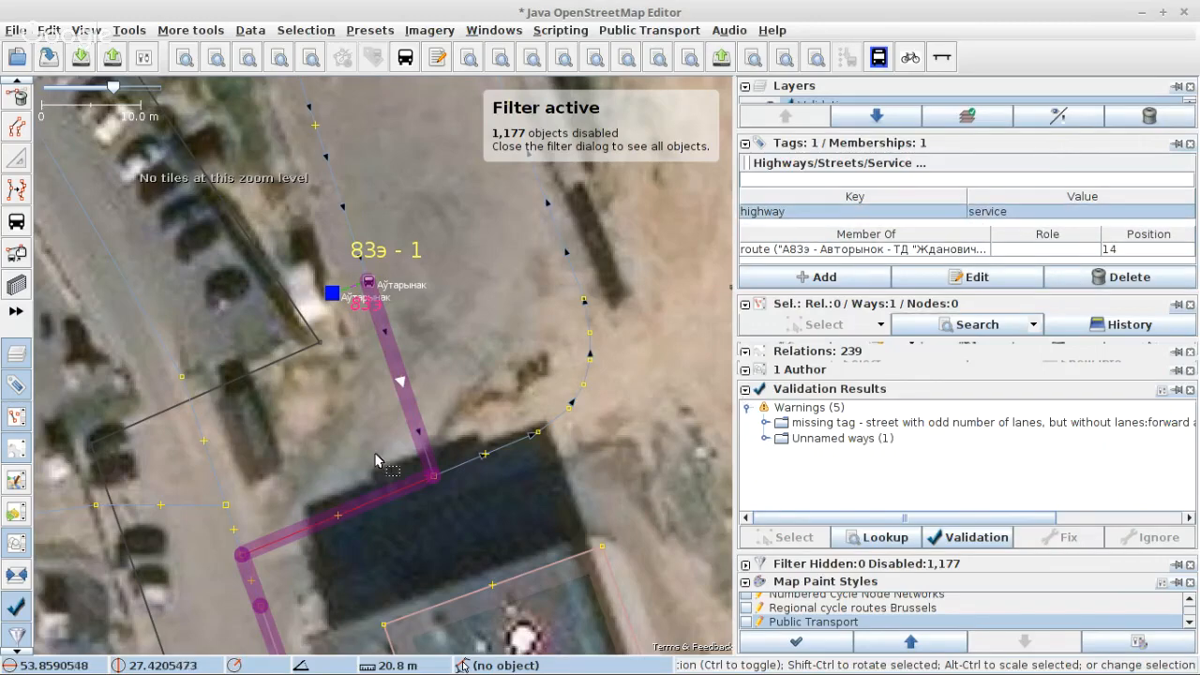
scroll(374, 459, "down", 2)
scroll(353, 490, "up", 2)
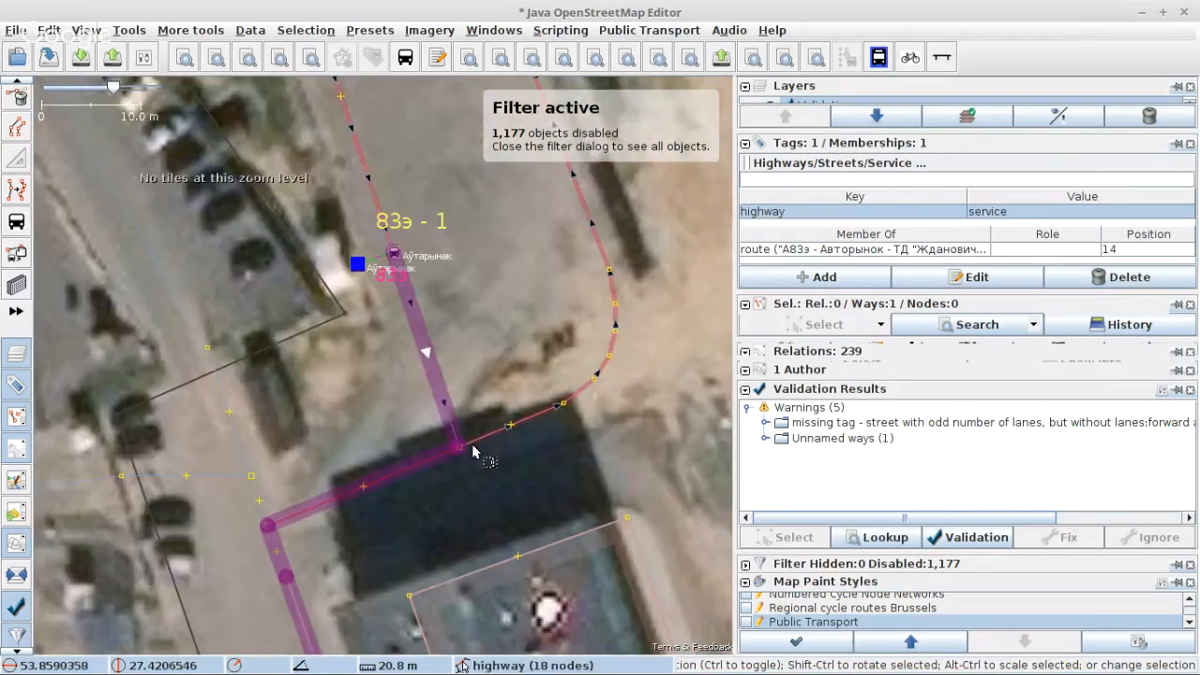
scroll(474, 450, "down", 2)
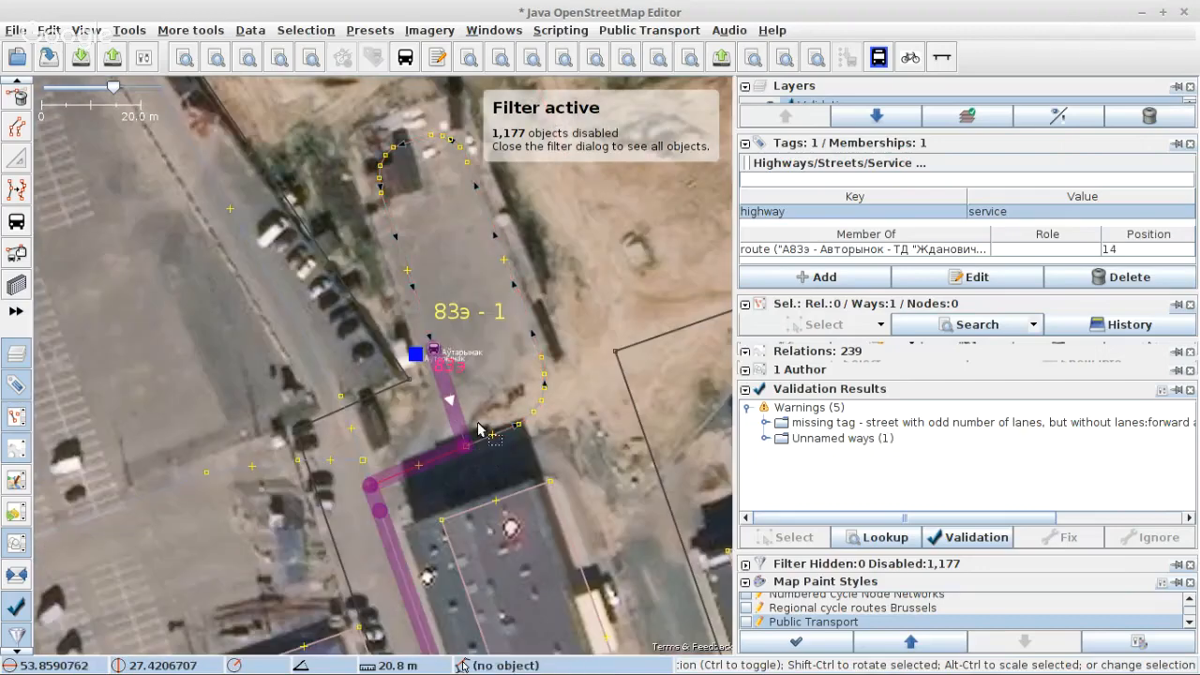
scroll(497, 417, "up", 2)
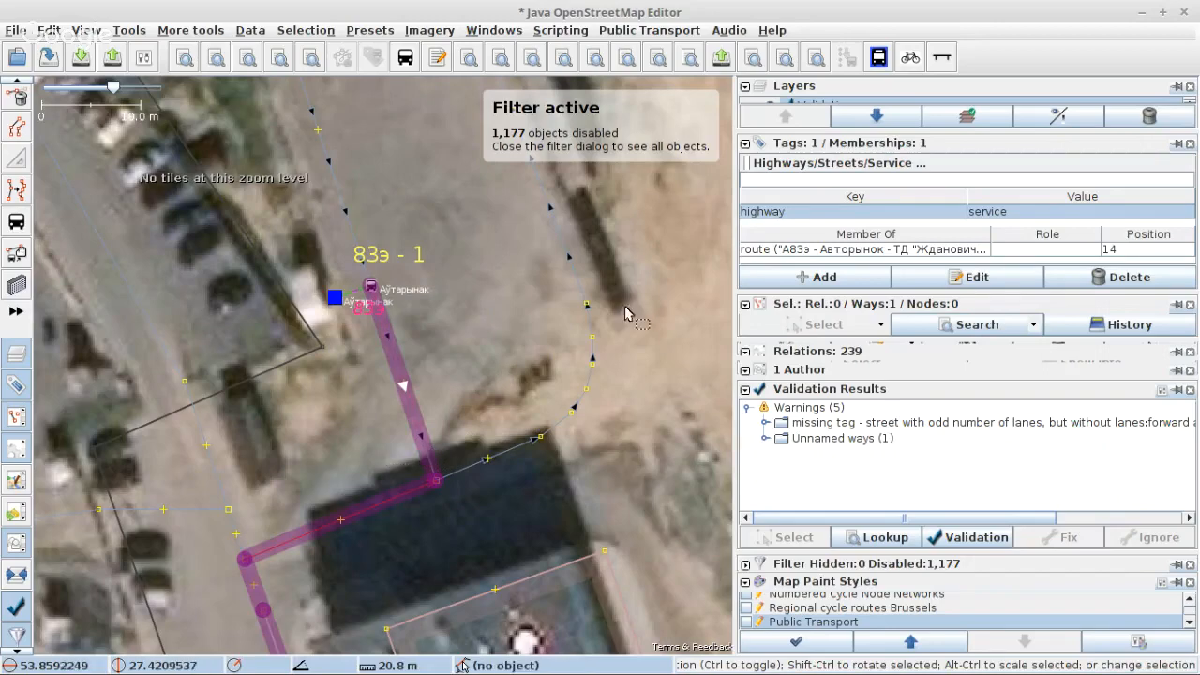
scroll(461, 369, "down", 2)
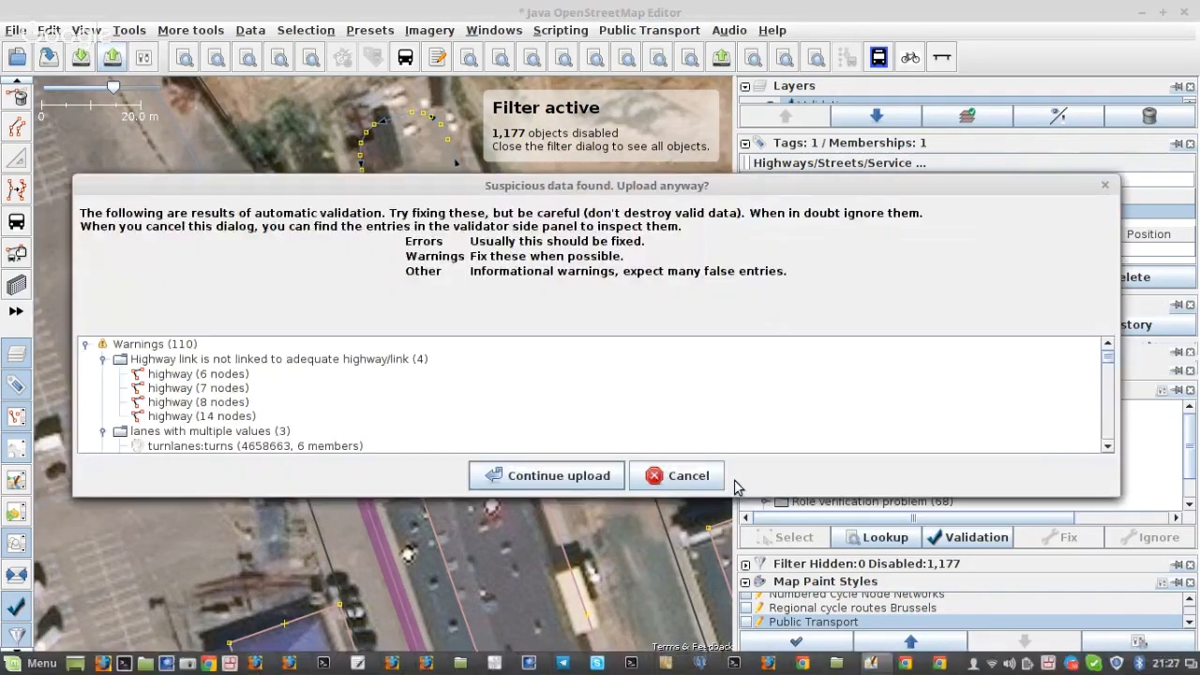
Step: Back out of the upload and examine the validation warnings, including the role verification problems
left_click(682, 476)
scroll(890, 456, "down", 1)
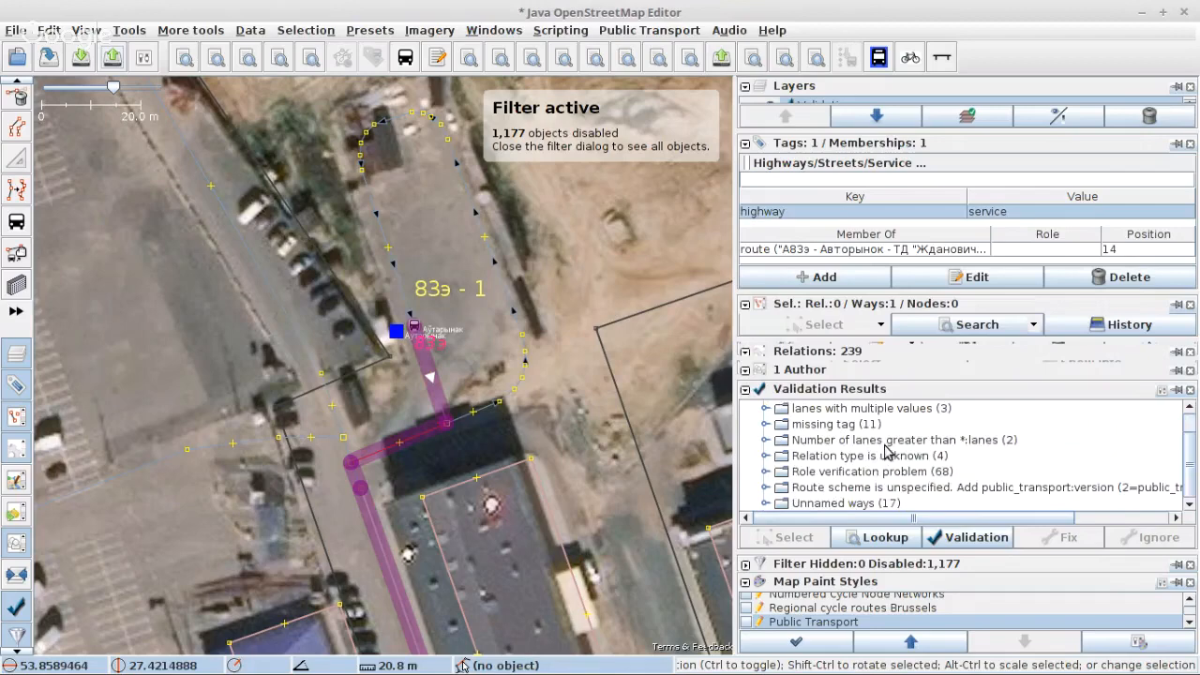
scroll(872, 468, "up", 1)
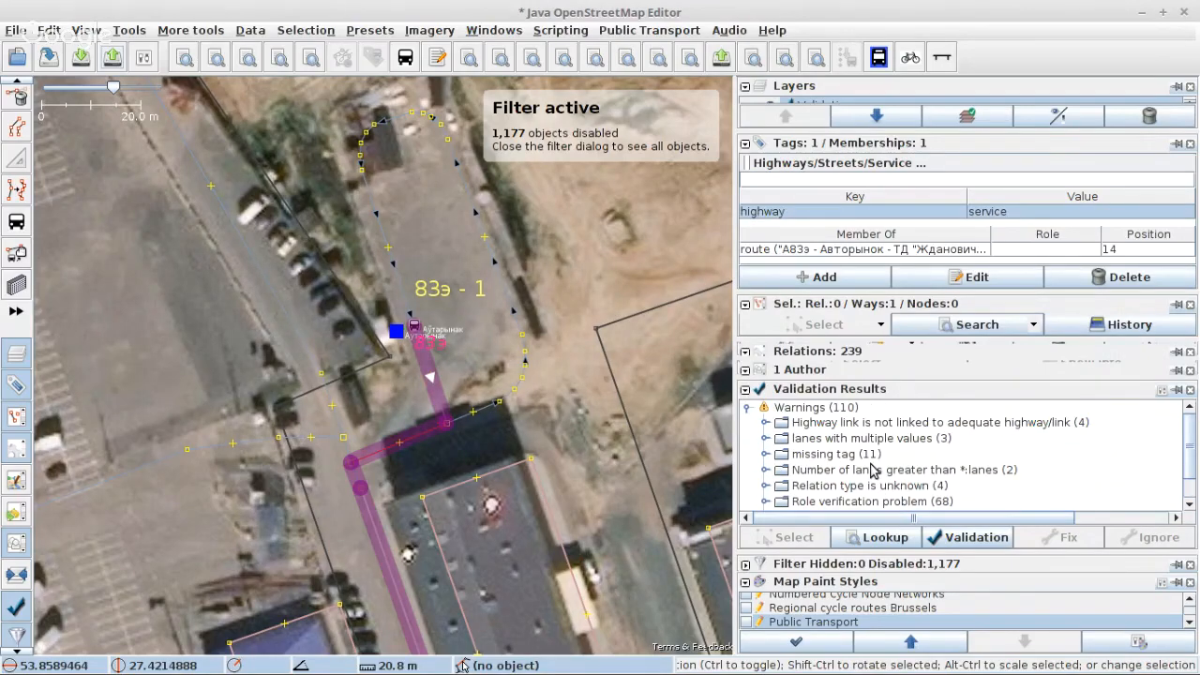
scroll(871, 469, "down", 1)
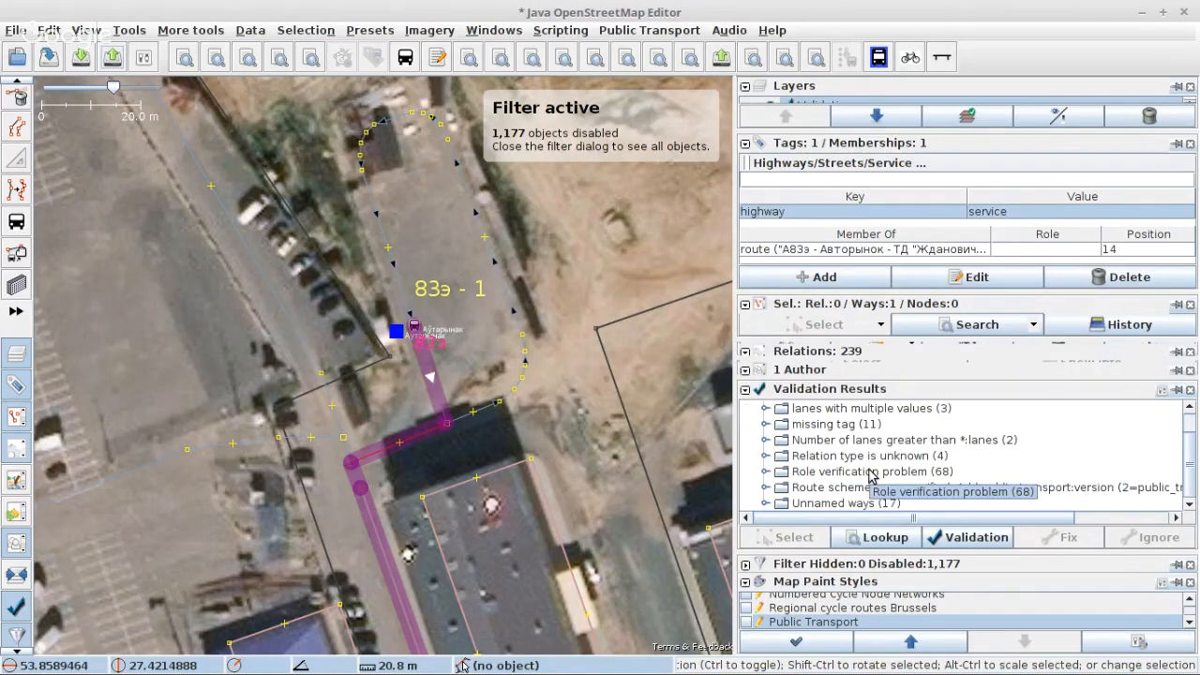
left_click(766, 471)
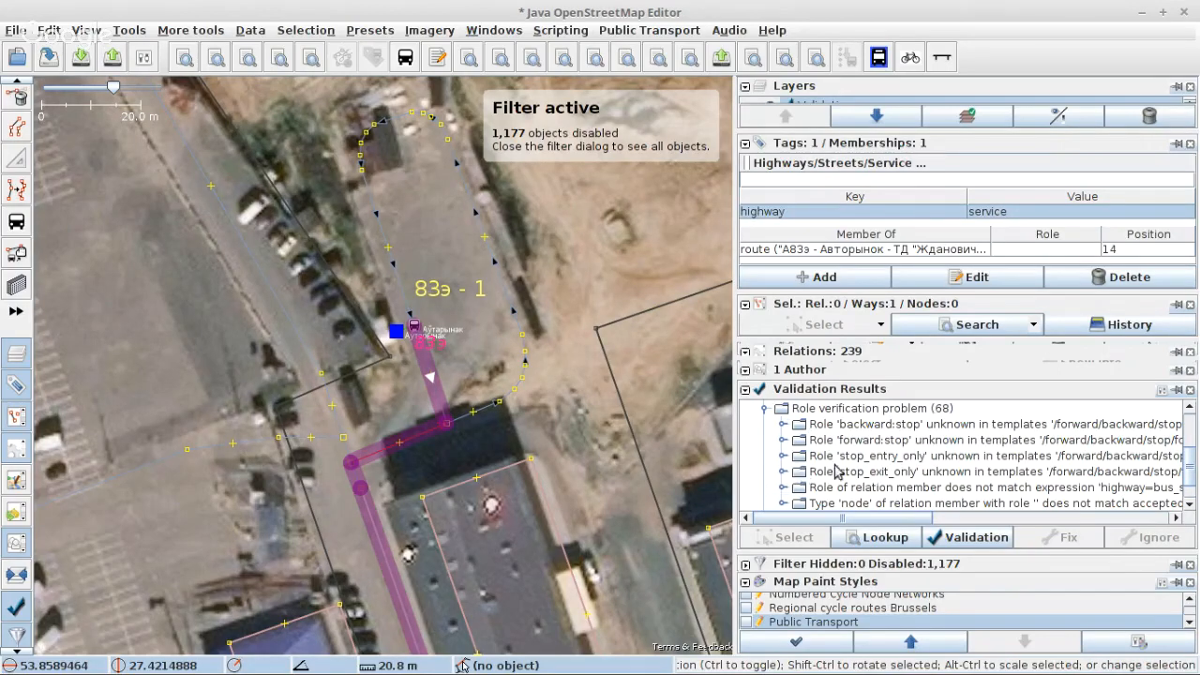
scroll(866, 471, "down", 1)
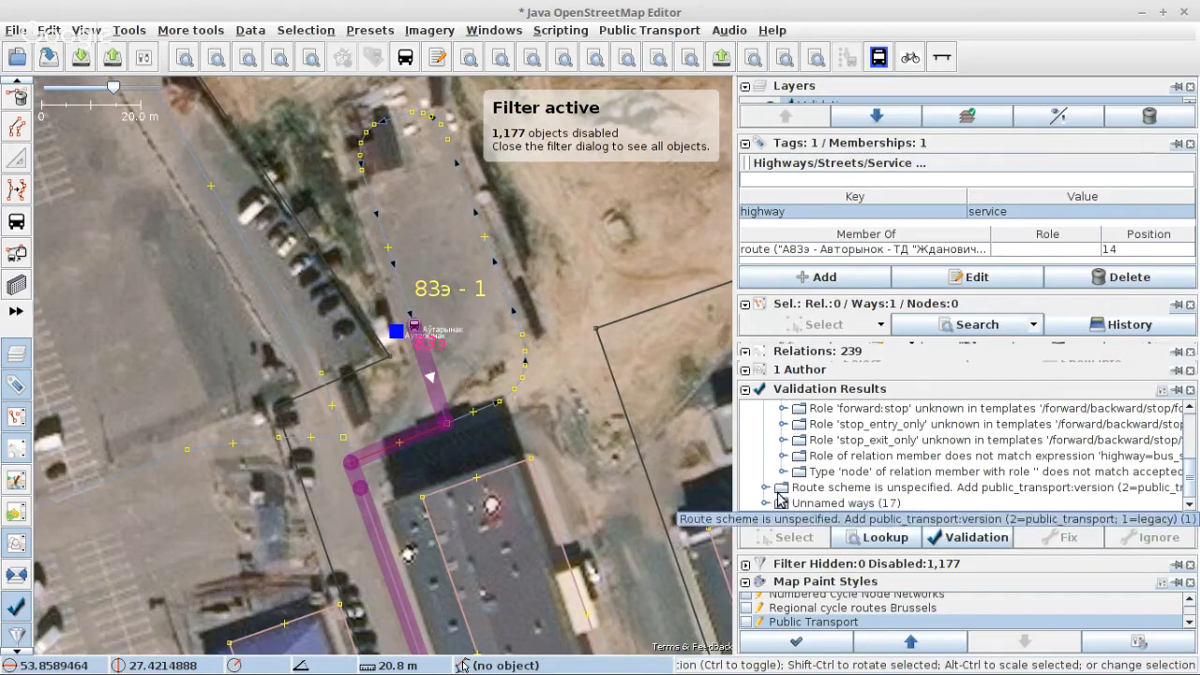
Step: Expand the unspecified route scheme warning and open its relation "А30с - ДС Кунцевщина - Корженевского" for editing
left_click(767, 488)
scroll(836, 475, "down", 1)
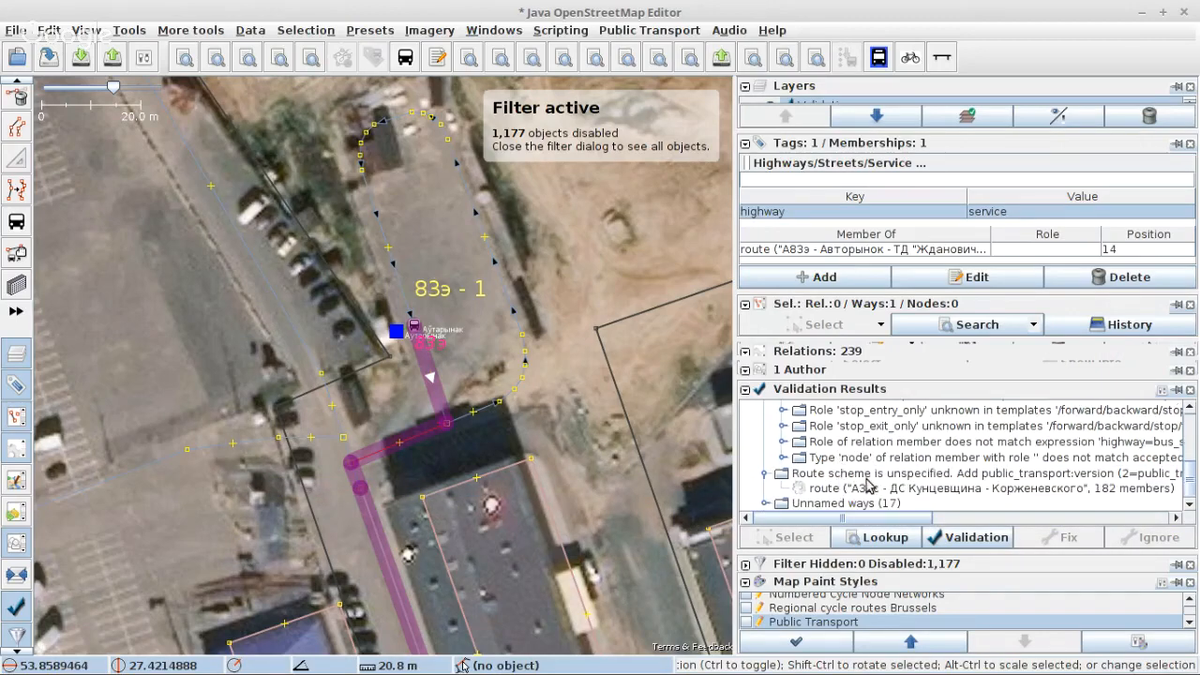
left_click(865, 476)
left_click(871, 489)
right_click(871, 494)
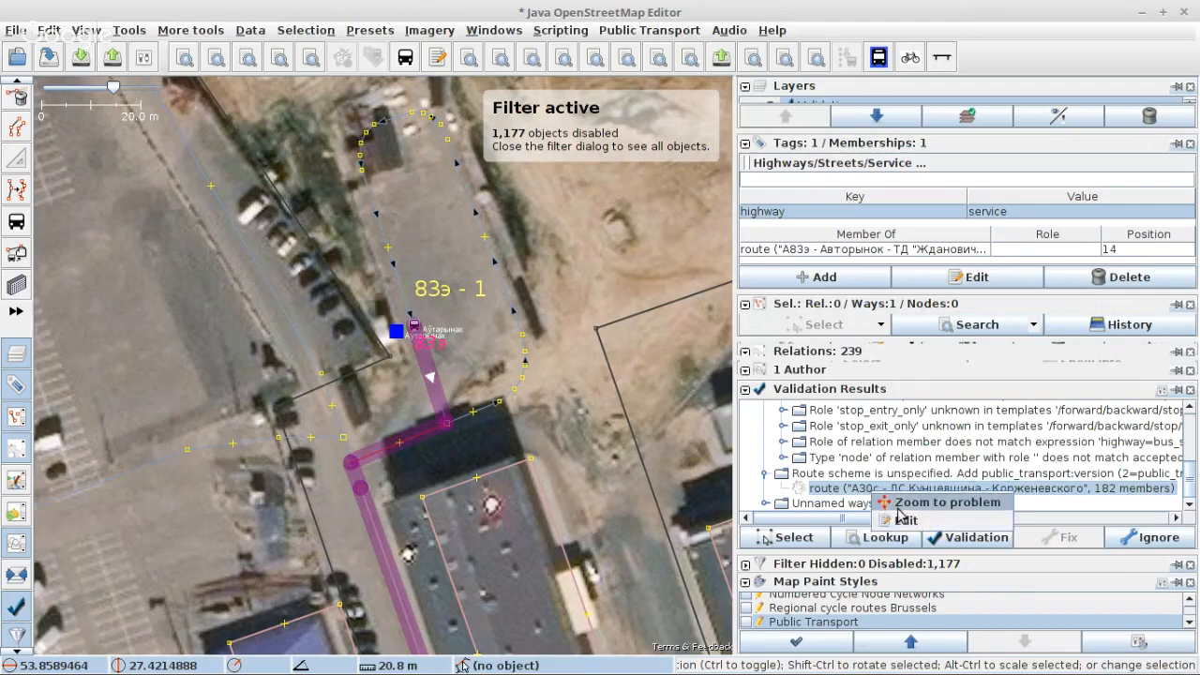
left_click(903, 521)
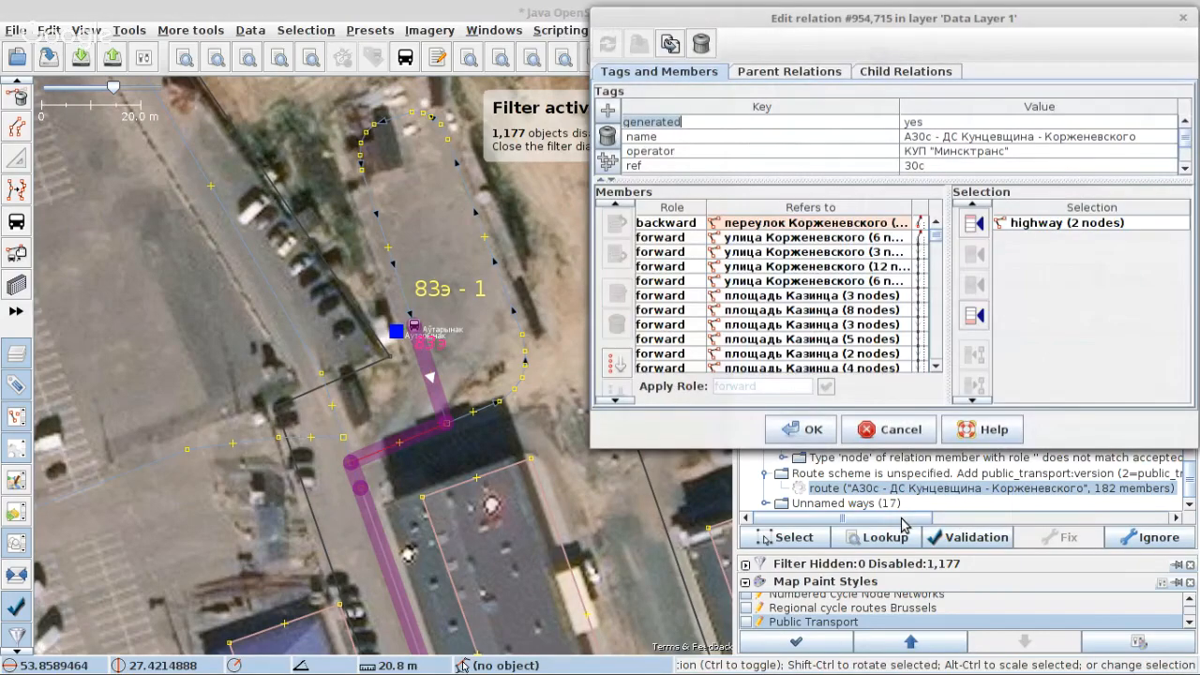
Step: Examine the А30с relation's full member list, checking the roles and order of its ways and stops
scroll(817, 331, "down", 7)
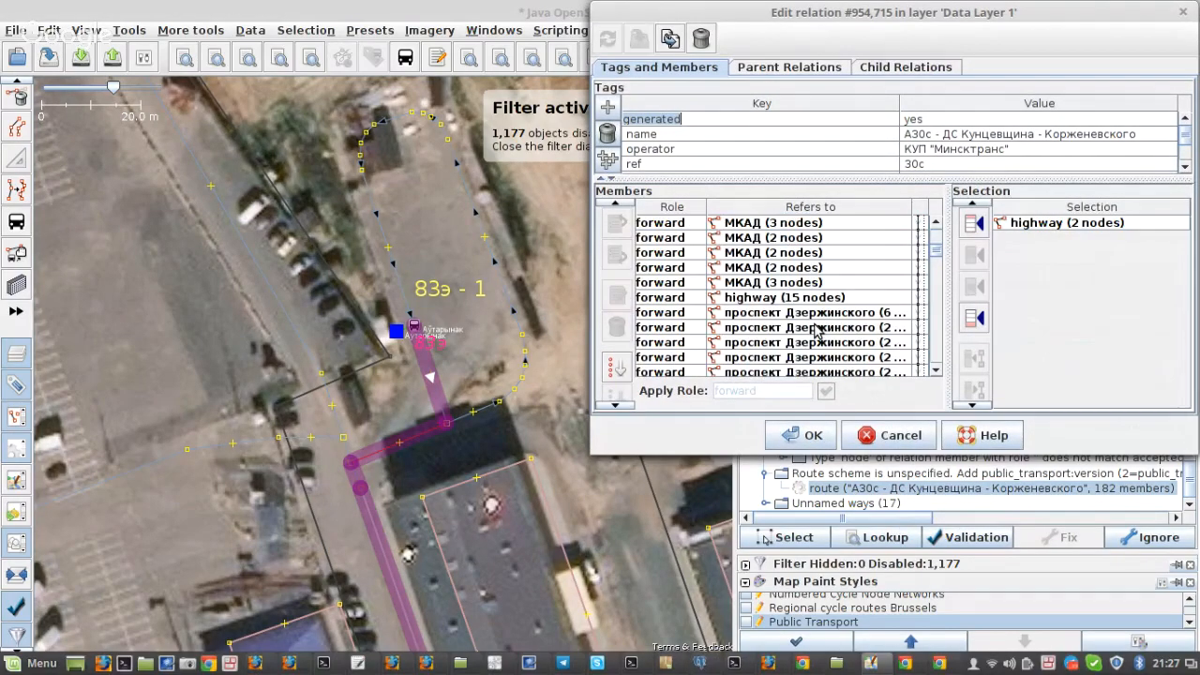
scroll(810, 340, "down", 5)
scroll(803, 349, "down", 5)
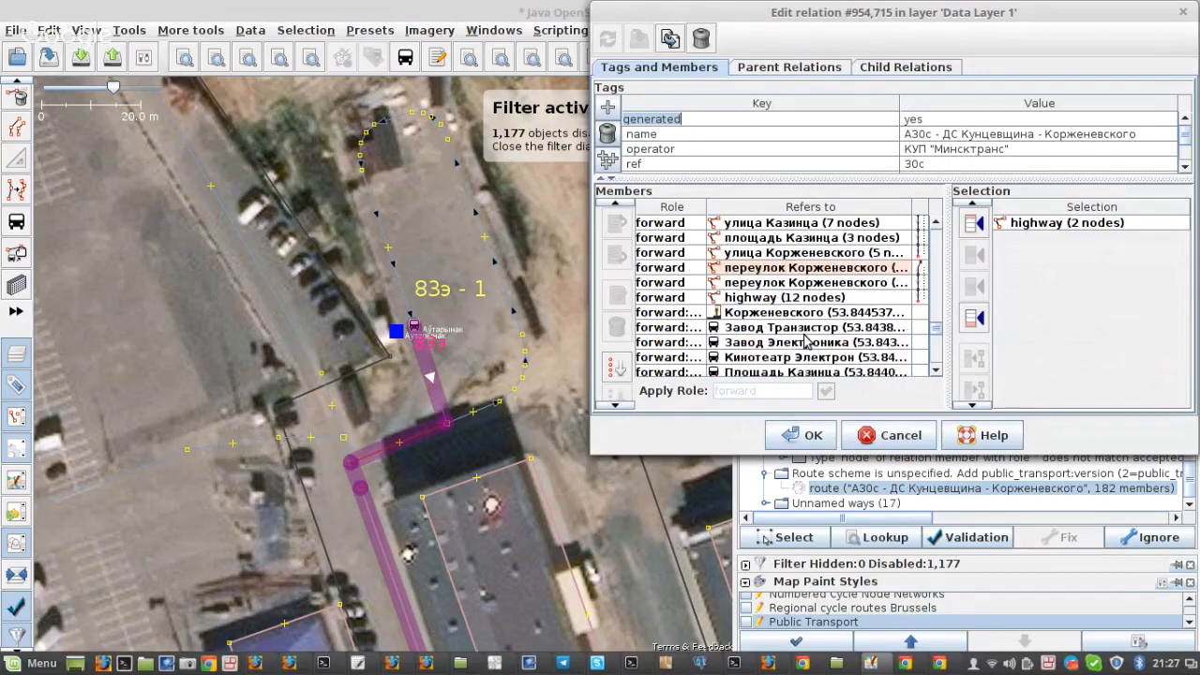
scroll(803, 338, "down", 5)
scroll(803, 336, "up", 10)
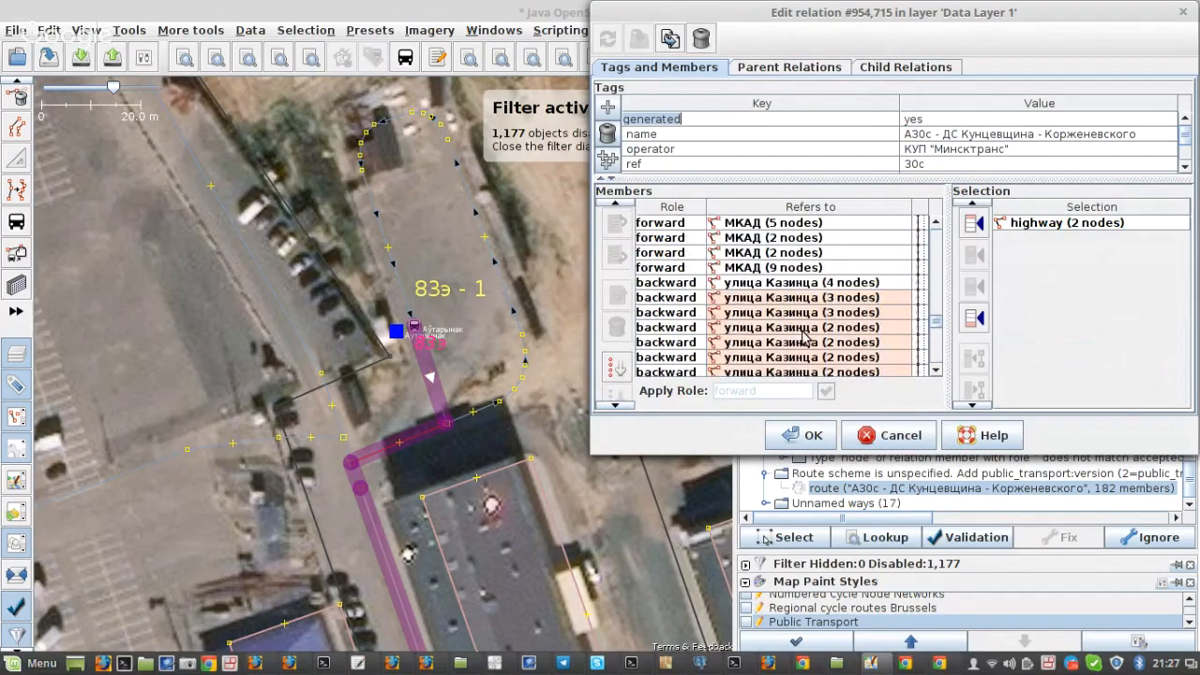
scroll(803, 335, "up", 5)
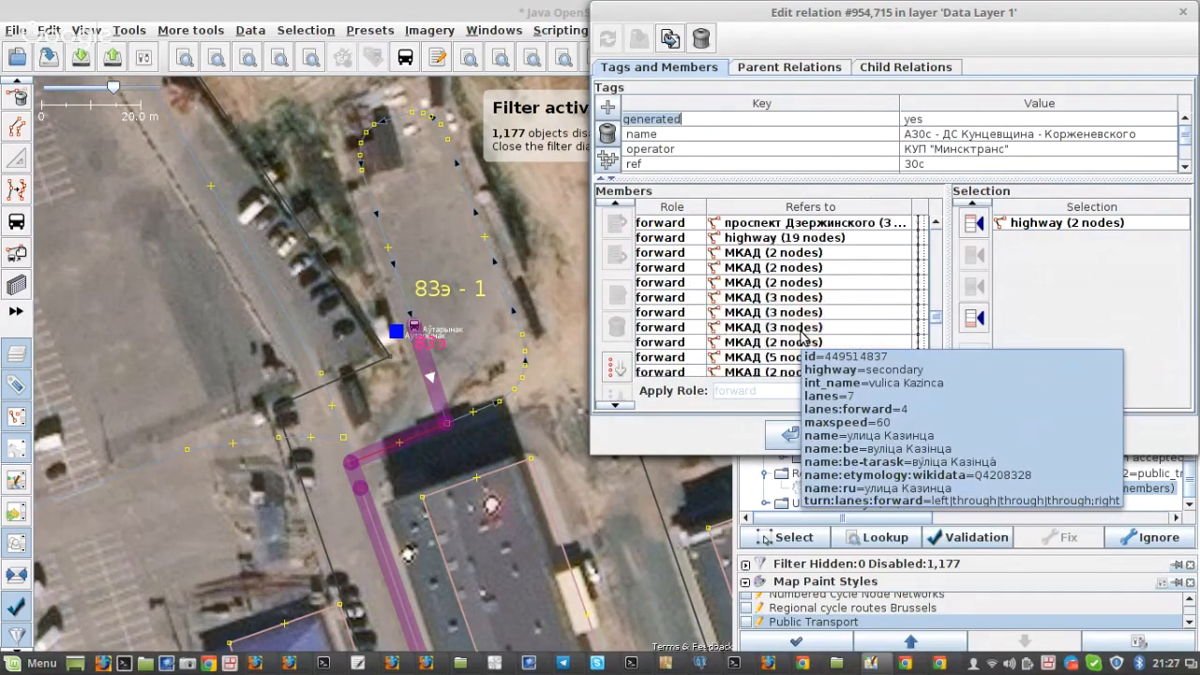
scroll(801, 335, "down", 10)
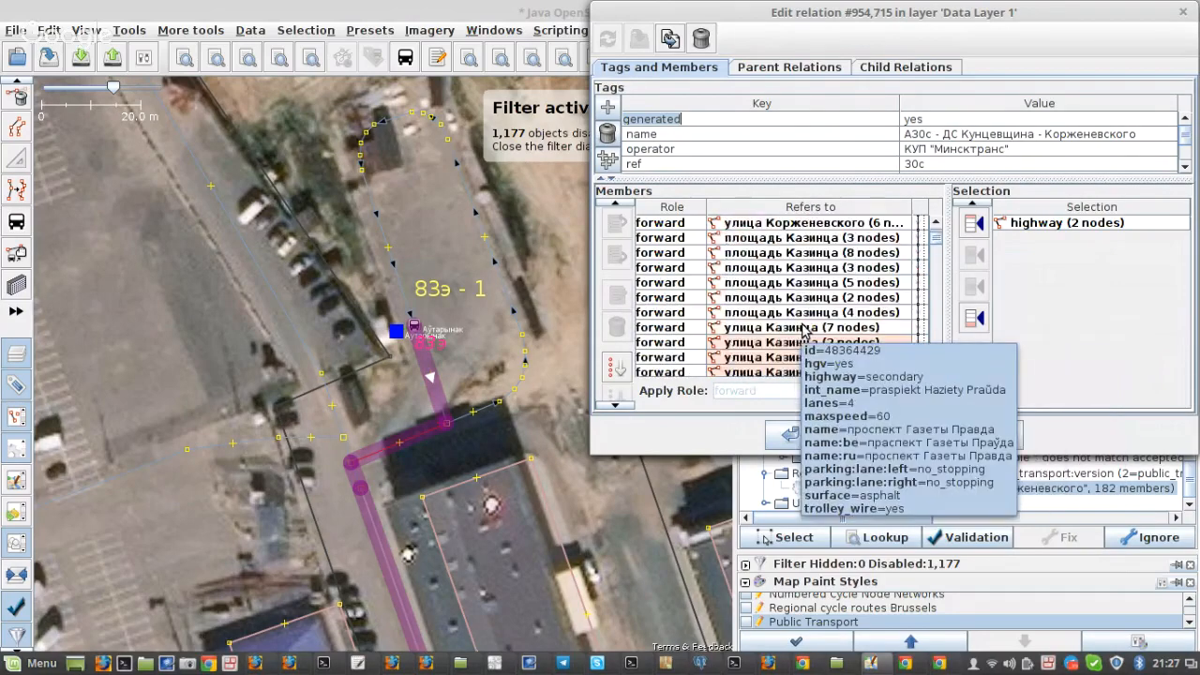
scroll(801, 335, "up", 4)
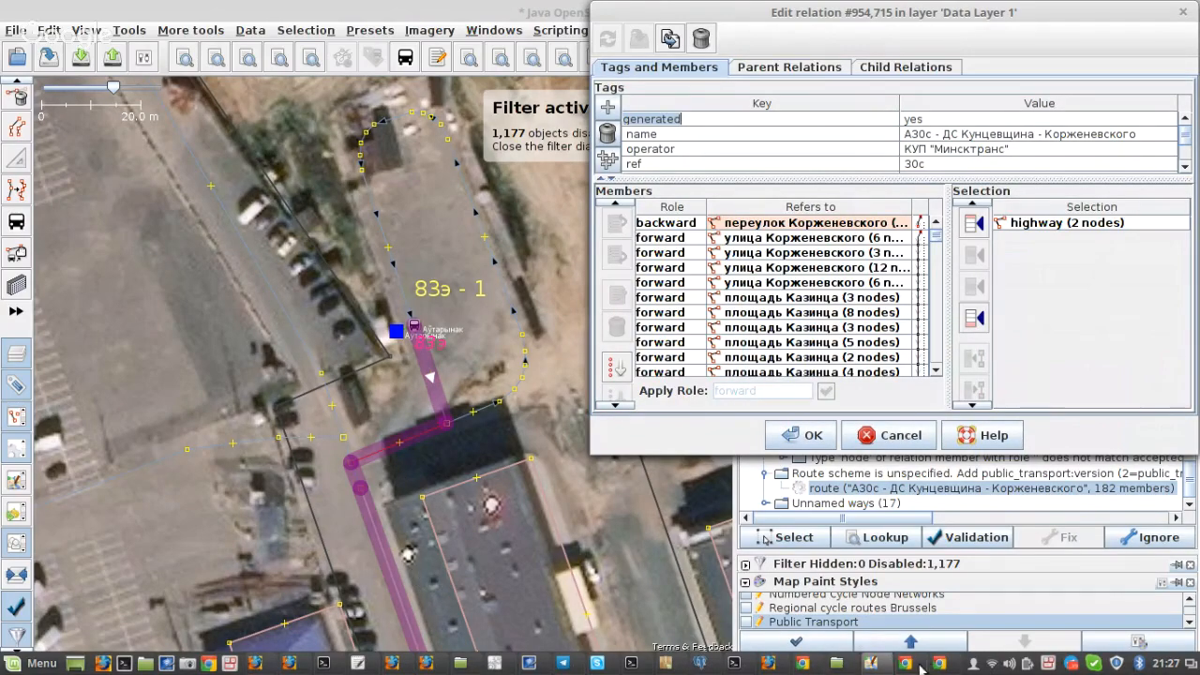
mouse_move(922, 667)
left_click(903, 576)
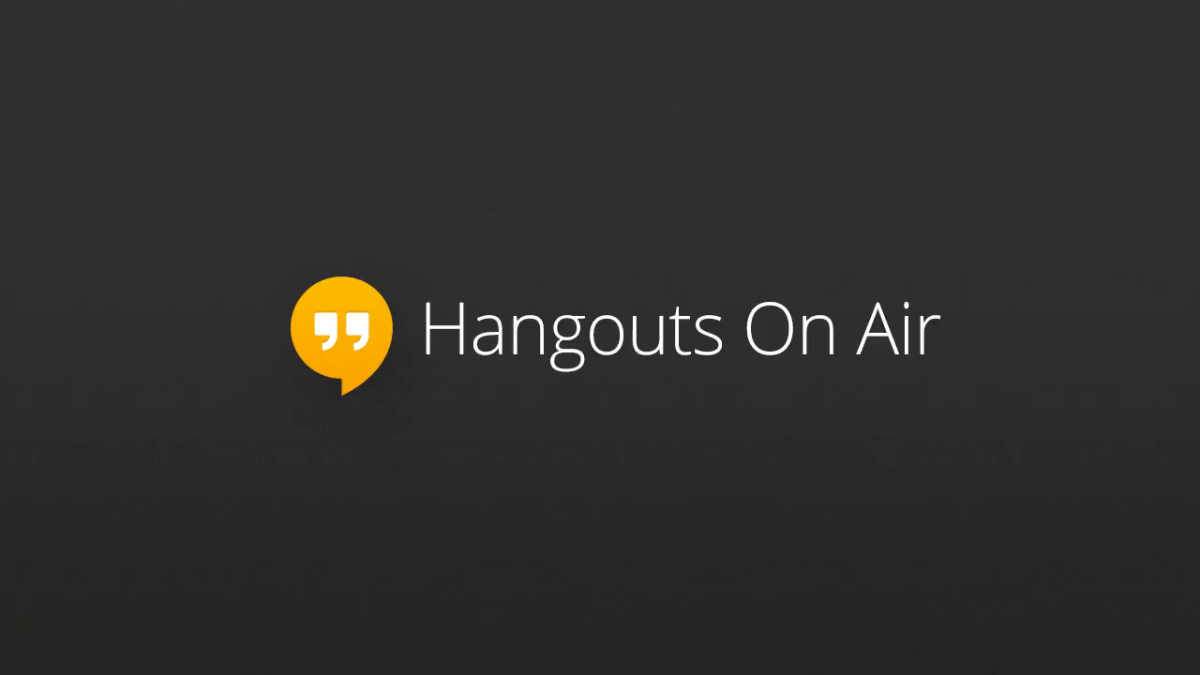